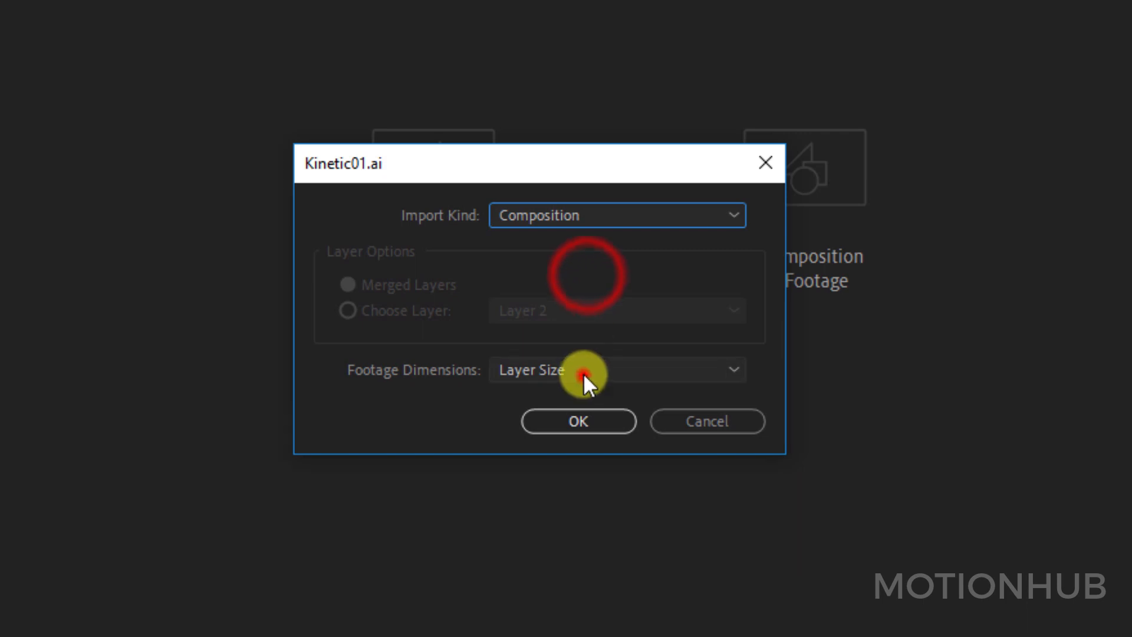
# Import Kinetic01.ai as a composition with Layer Size footage dimensions, and open the Kinetic01 composition.
pyautogui.click(582, 370)
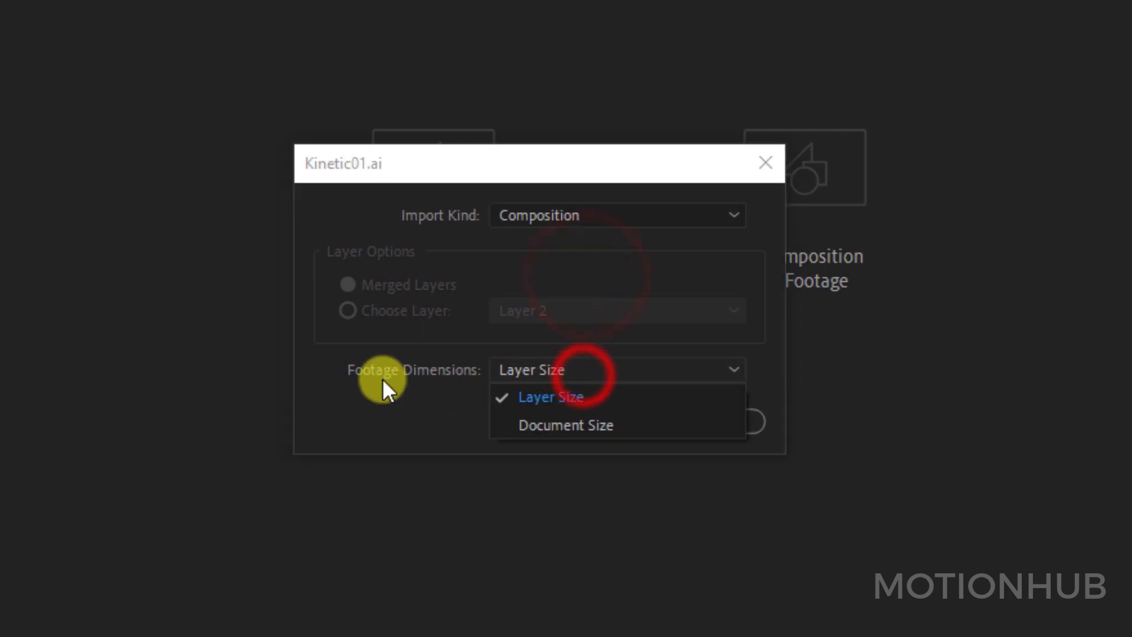
pyautogui.click(593, 397)
pyautogui.click(571, 421)
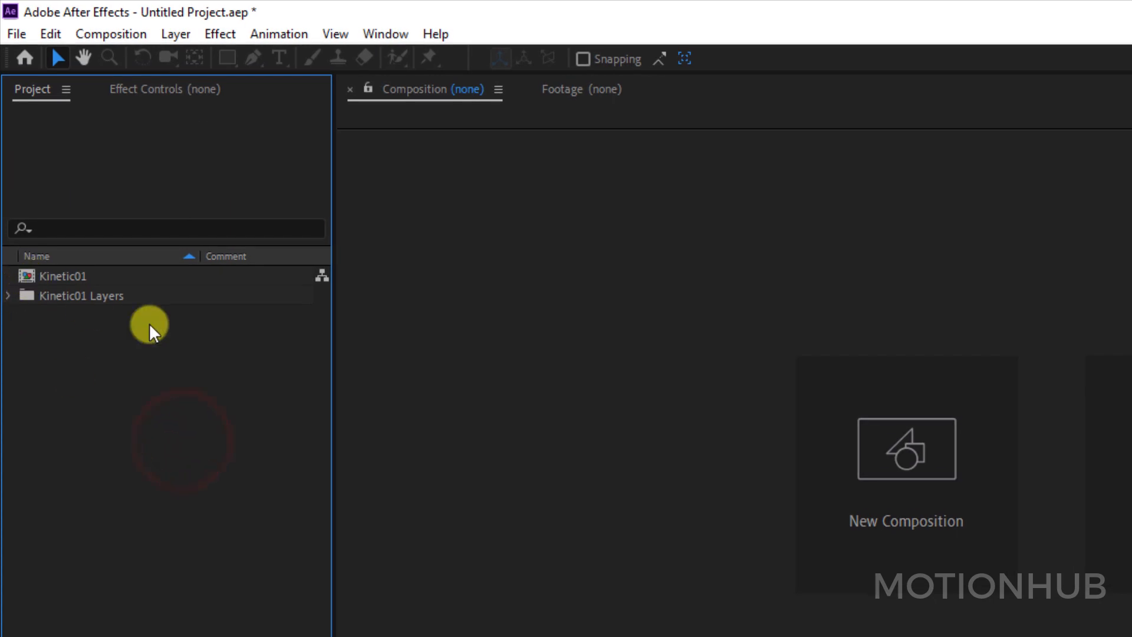
pyautogui.click(55, 276)
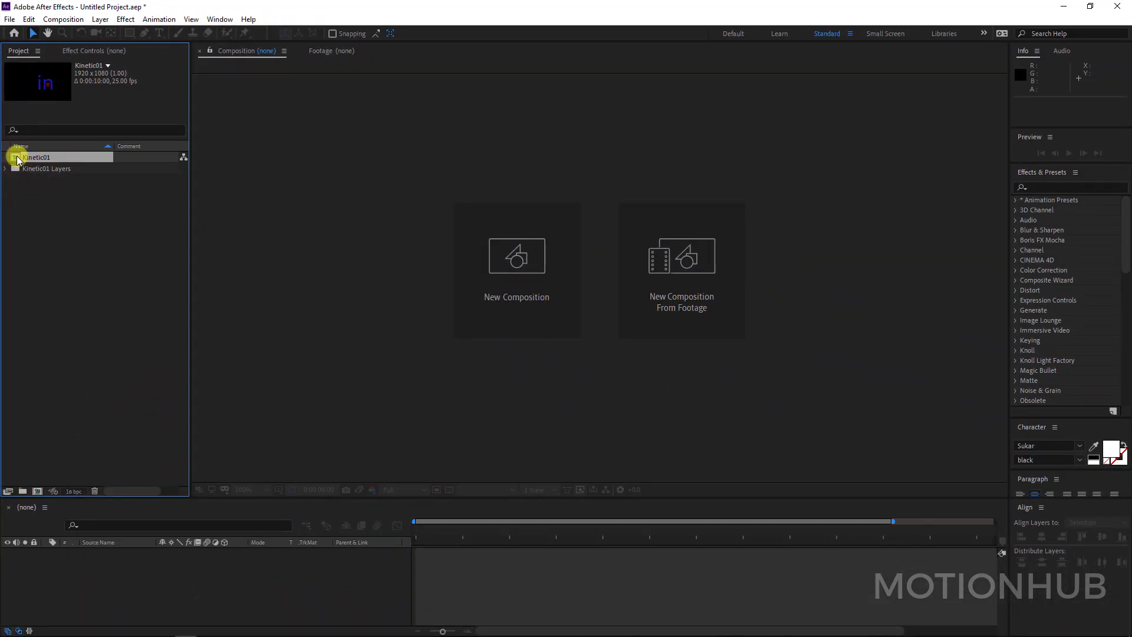
pyautogui.doubleClick(17, 158)
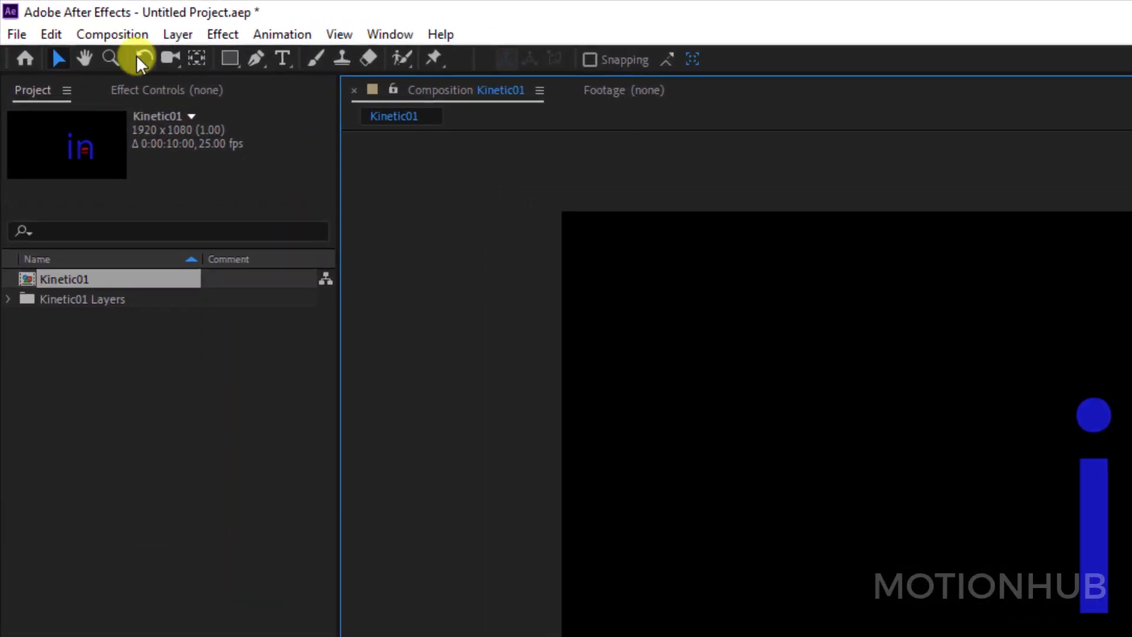
# Set the Kinetic01 composition to the HDTV 1080 25 preset in its composition settings.
pyautogui.click(100, 34)
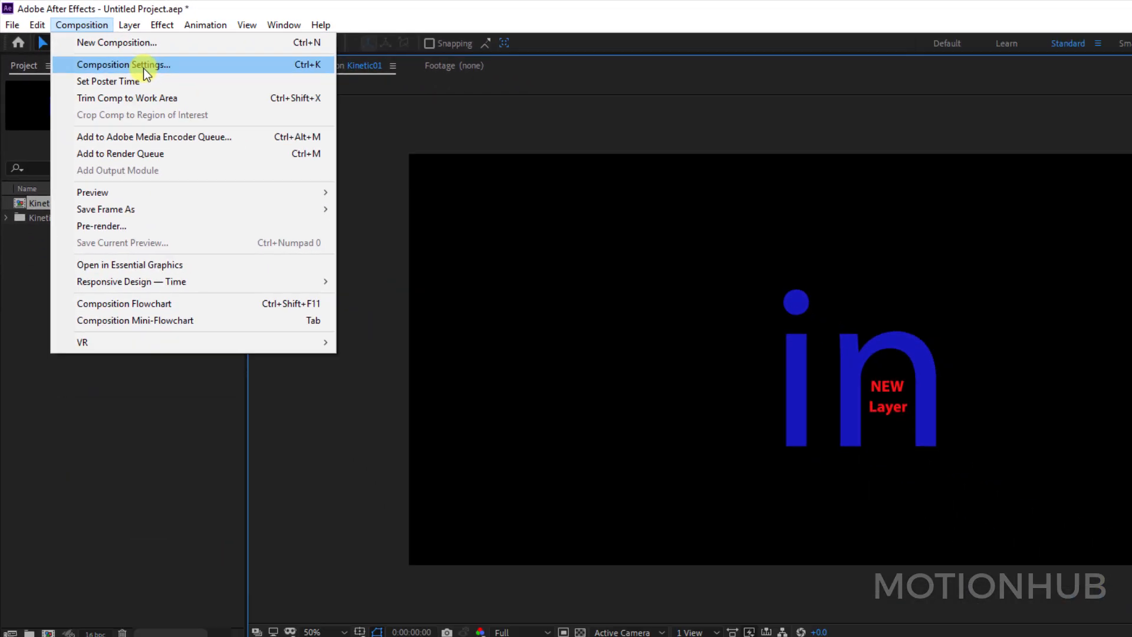
pyautogui.click(198, 94)
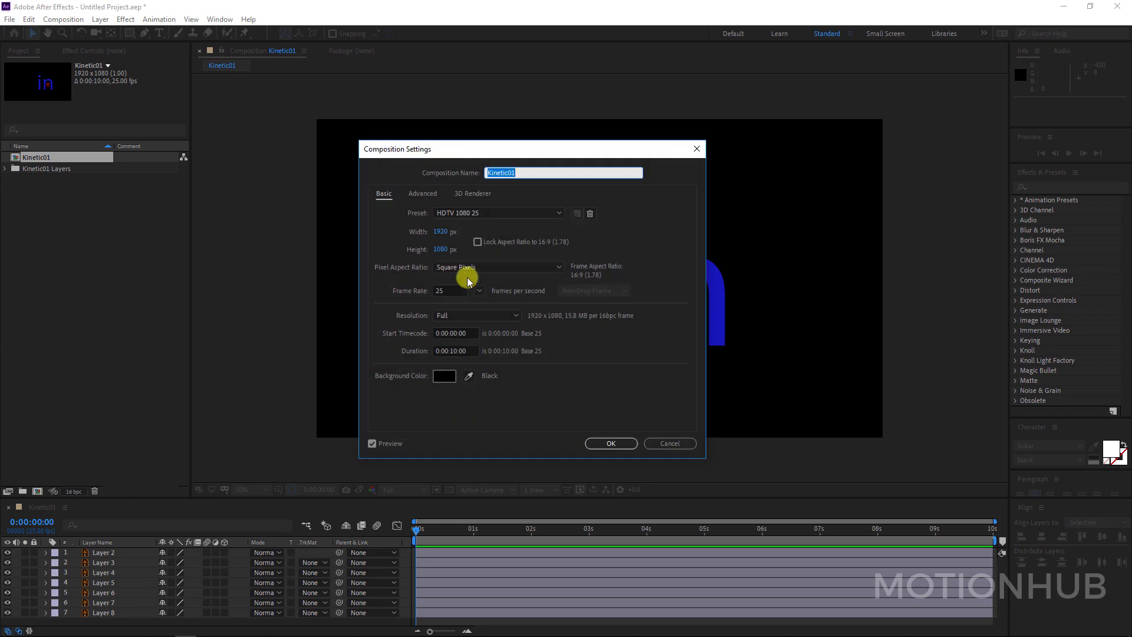
pyautogui.click(493, 213)
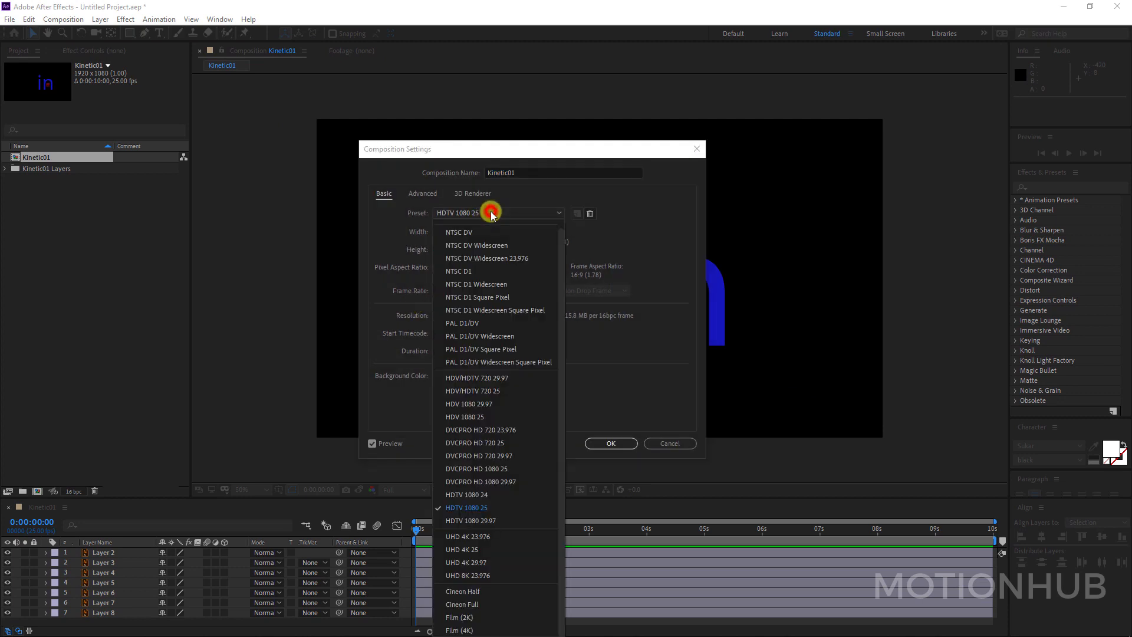
pyautogui.click(484, 508)
pyautogui.click(618, 443)
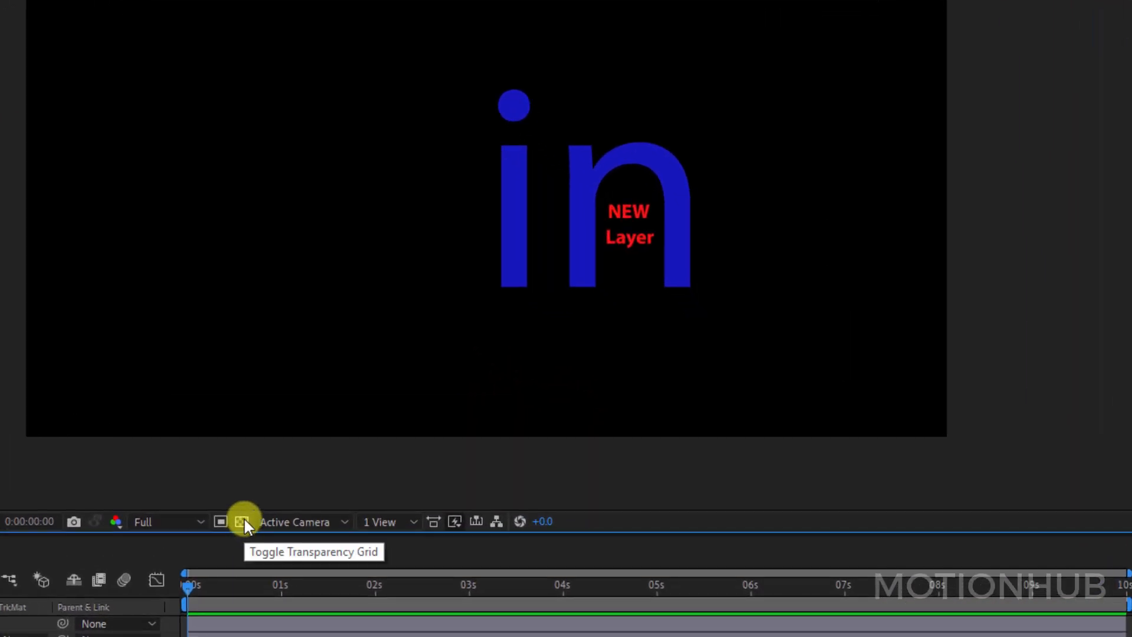
# Check the black text of the artwork against the transparency grid, and restore the black background display.
pyautogui.click(243, 522)
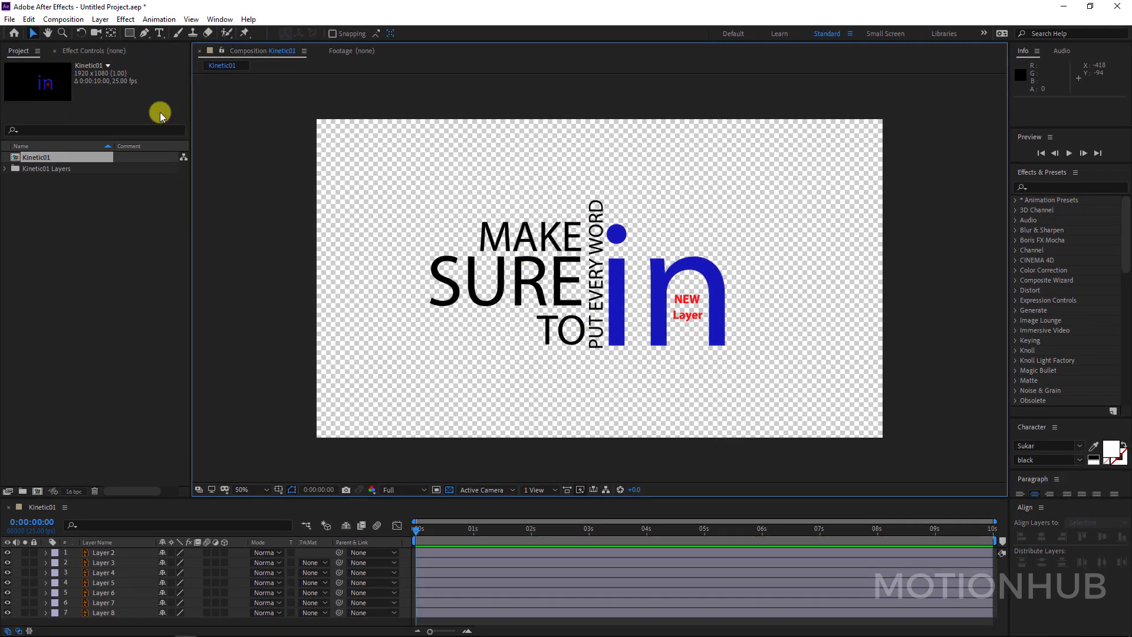
pyautogui.click(449, 490)
# Apply the Fill effect to the SURE text on Layer 3 and set its color to white.
pyautogui.click(515, 259)
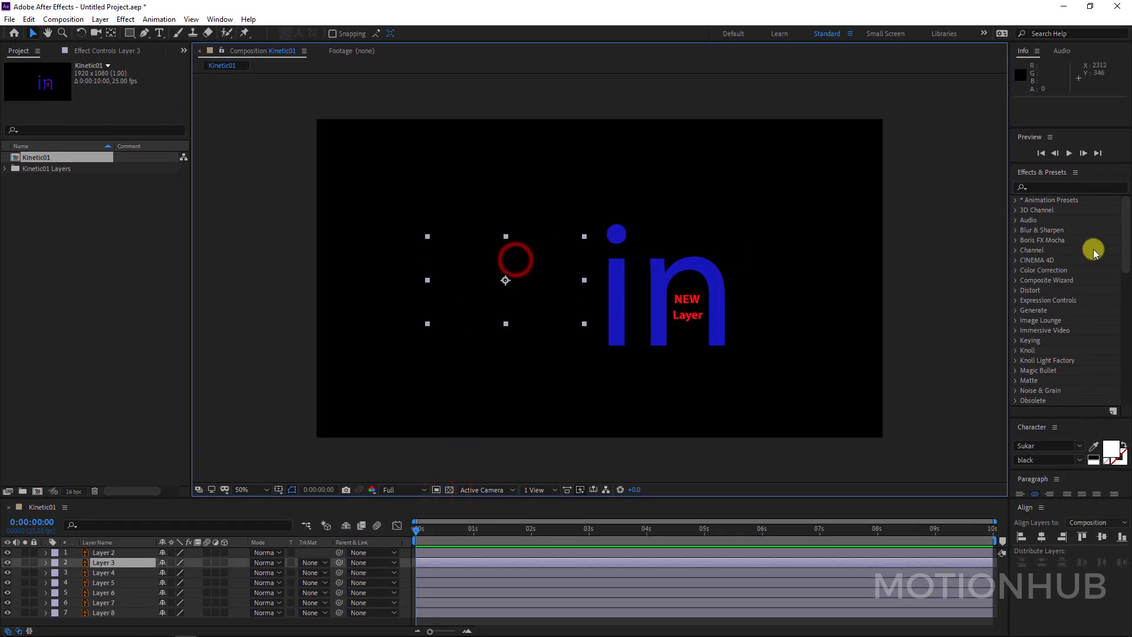
pyautogui.click(1047, 187)
pyautogui.write('fi')
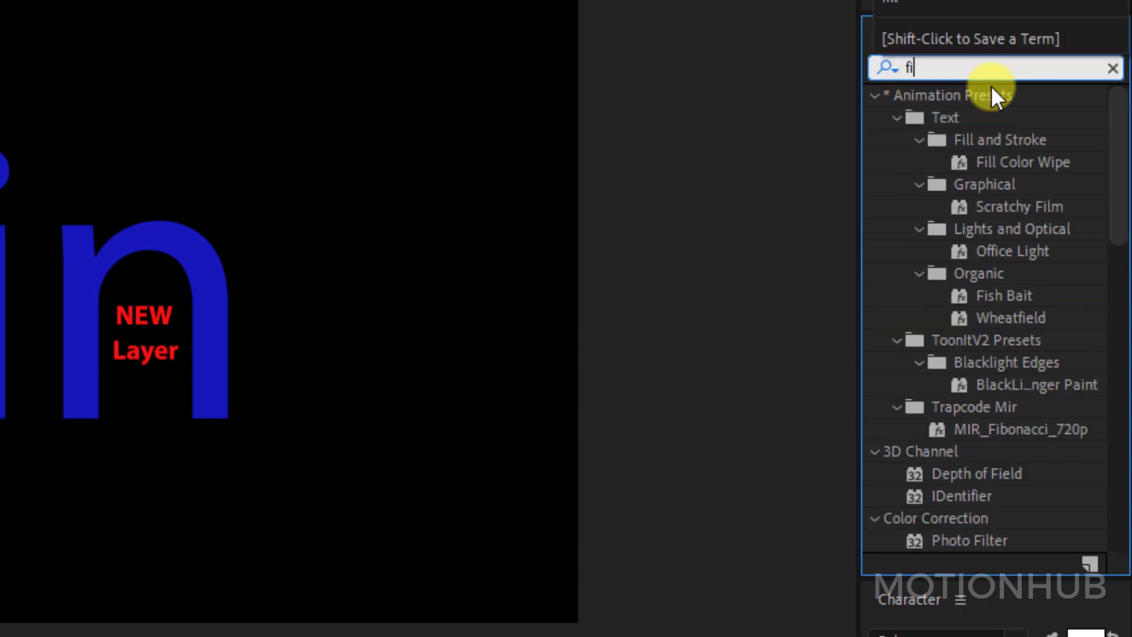
pyautogui.write('ll')
pyautogui.moveTo(967, 224); pyautogui.dragTo(0, 415)
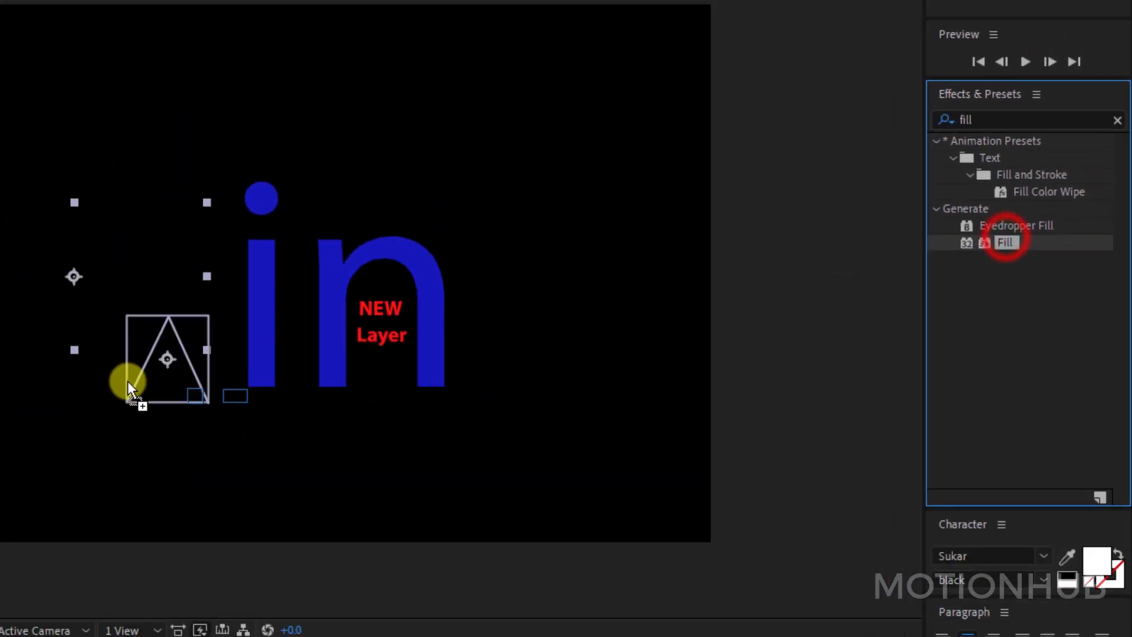
pyautogui.moveTo(130, 386); pyautogui.dragTo(83, 281)
pyautogui.click(110, 105)
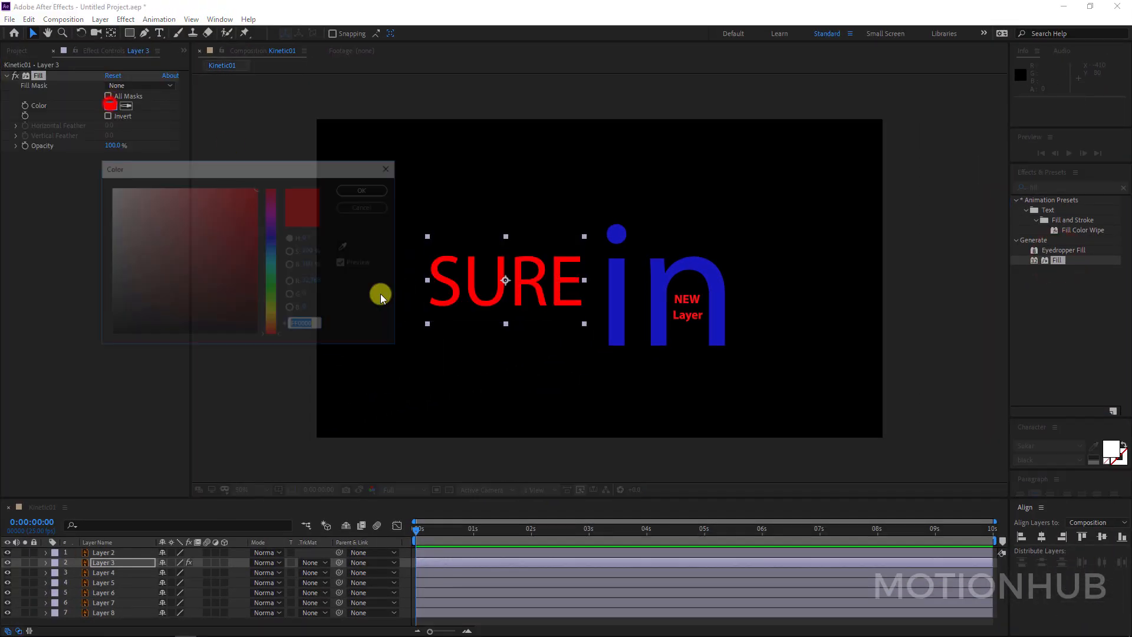
pyautogui.moveTo(142, 235); pyautogui.dragTo(112, 188)
pyautogui.click(375, 184)
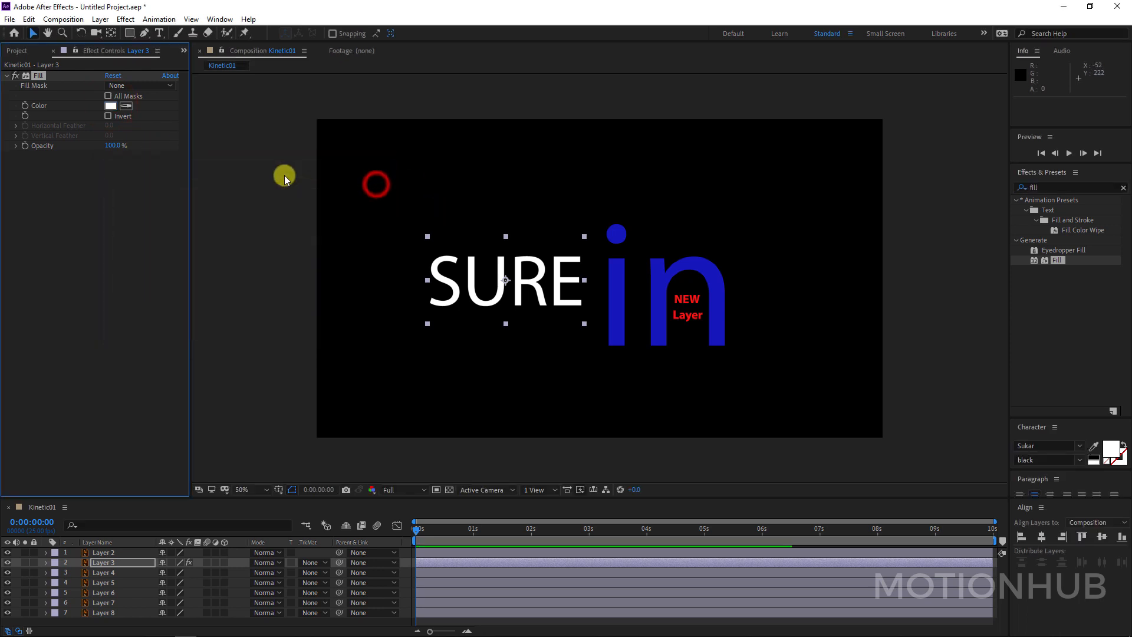
# Delete the Fill effect from Layer 3.
pyautogui.click(38, 77)
pyautogui.press('Delete')
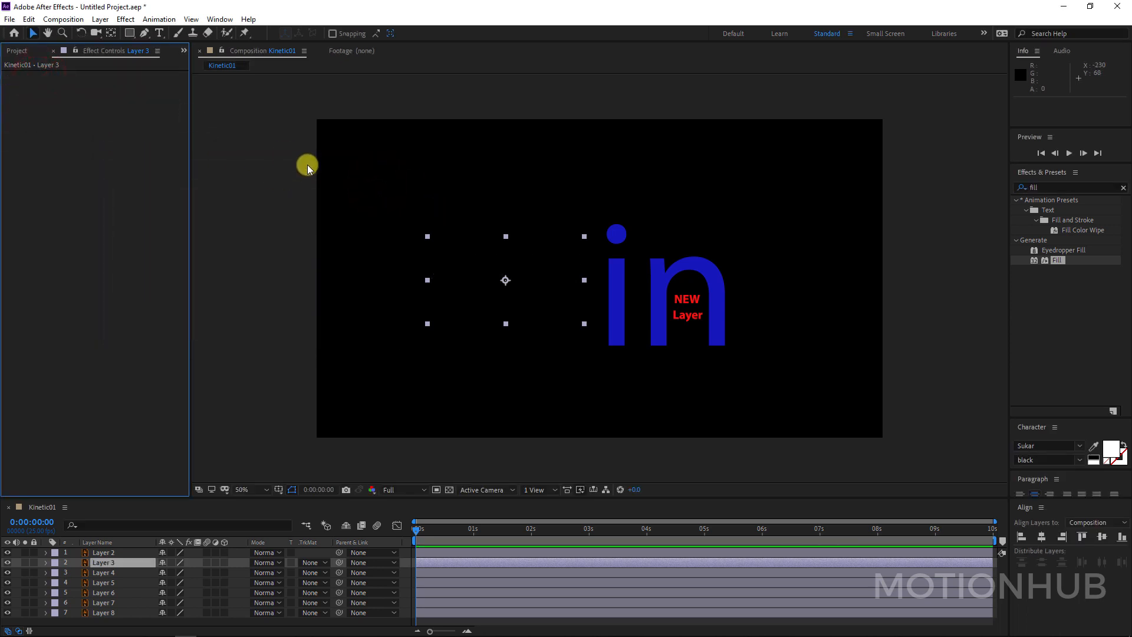
# Create a new 100 x 100 px solid layer in an off-white color.
pyautogui.rightClick(13, 596)
pyautogui.click(77, 463)
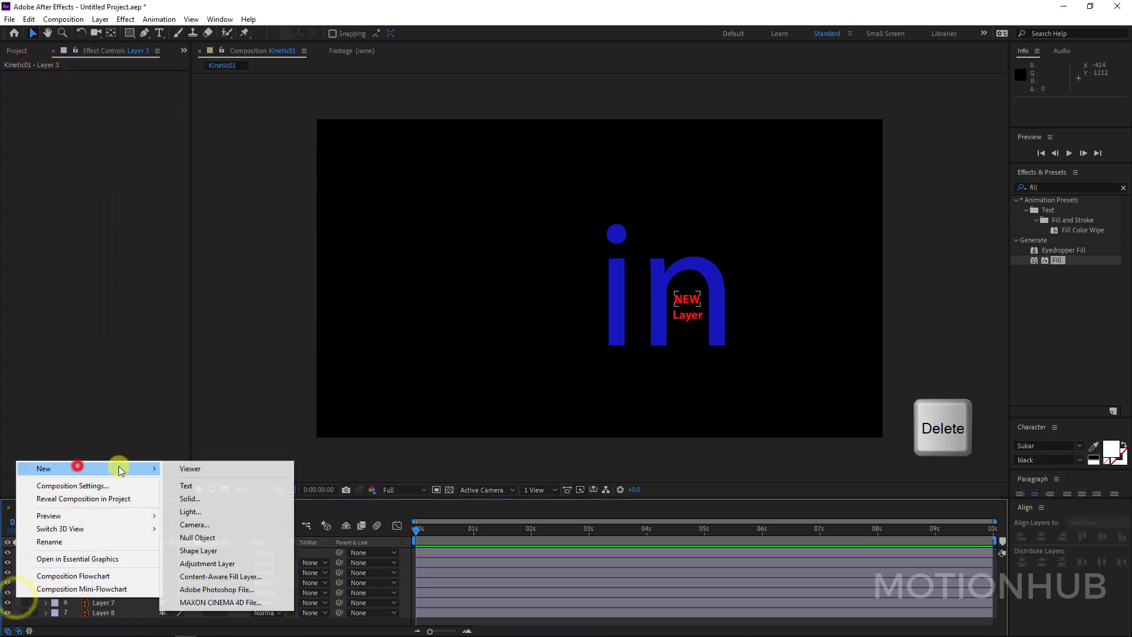
pyautogui.click(227, 498)
pyautogui.click(517, 398)
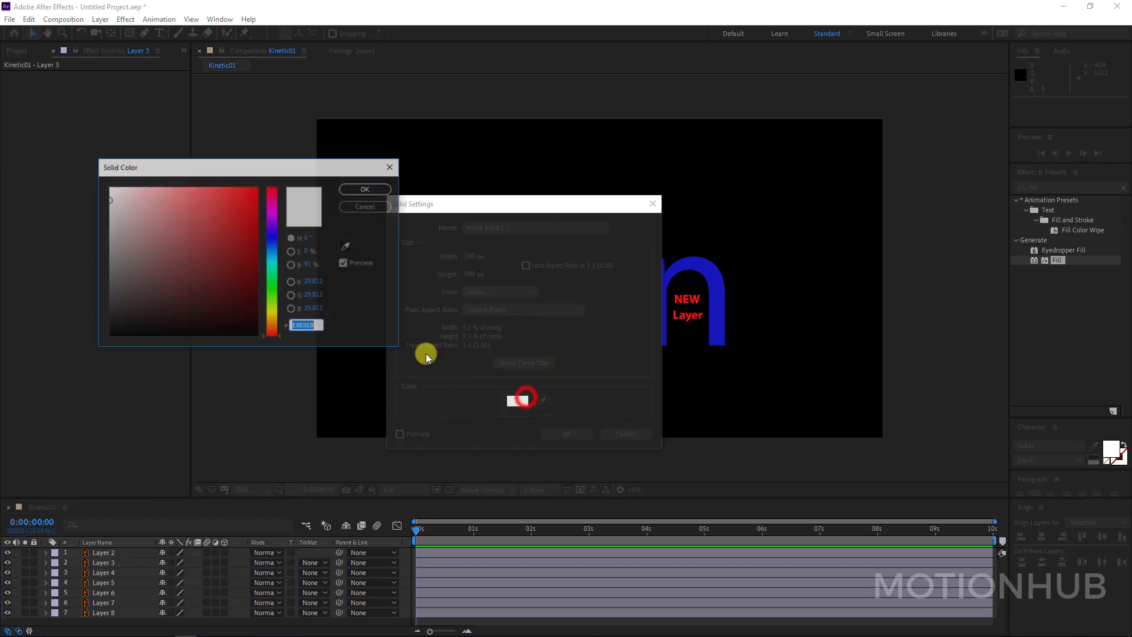
pyautogui.moveTo(166, 251); pyautogui.dragTo(88, 168)
pyautogui.click(366, 189)
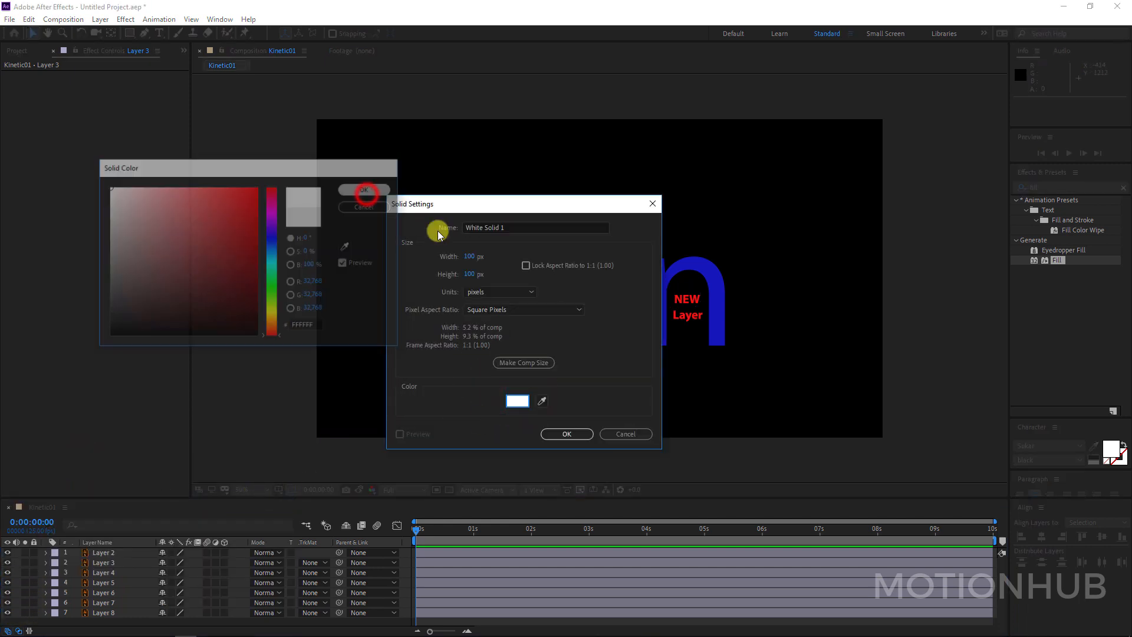
pyautogui.click(518, 400)
pyautogui.click(111, 193)
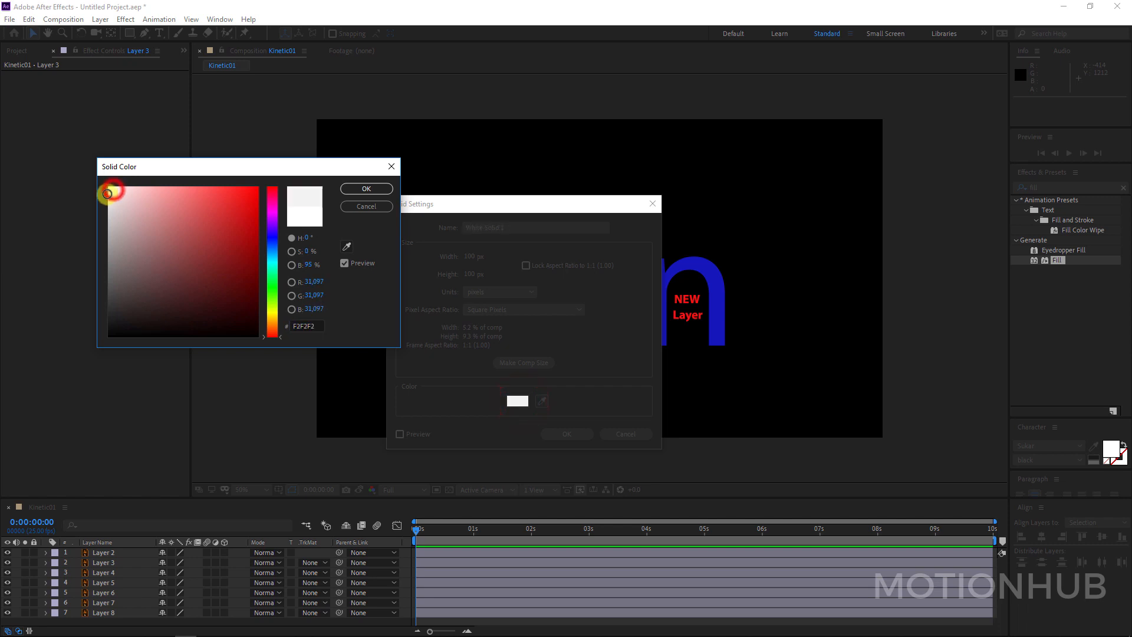
pyautogui.click(354, 189)
pyautogui.click(567, 433)
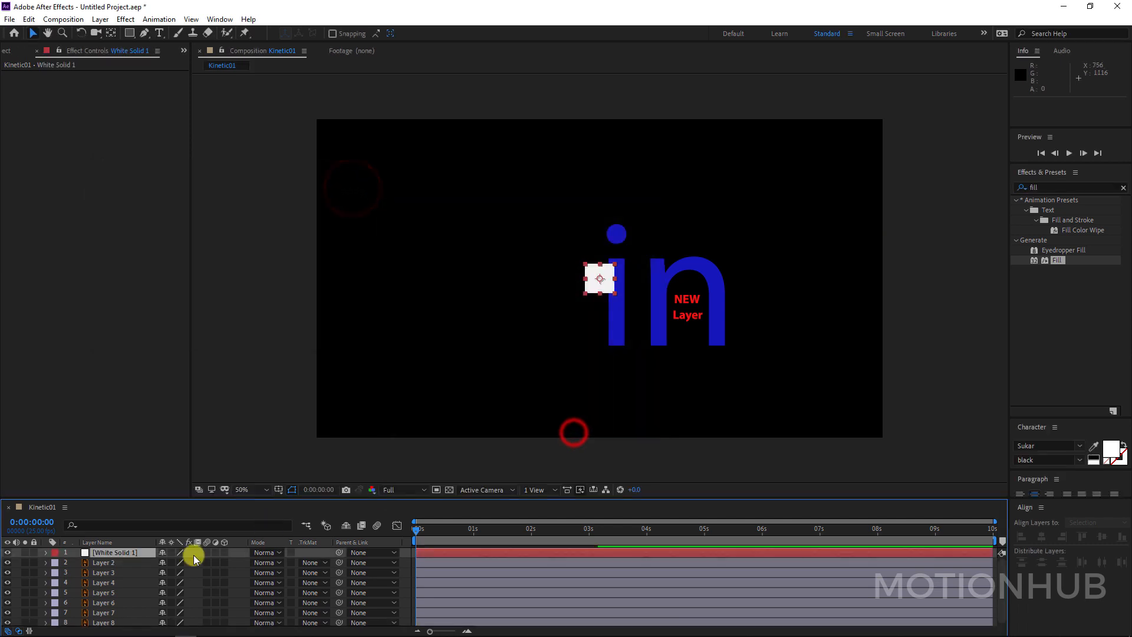
# Place the White Solid 1 layer below all text layers and resize the solid to the composition size.
pyautogui.moveTo(120, 551); pyautogui.dragTo(130, 613)
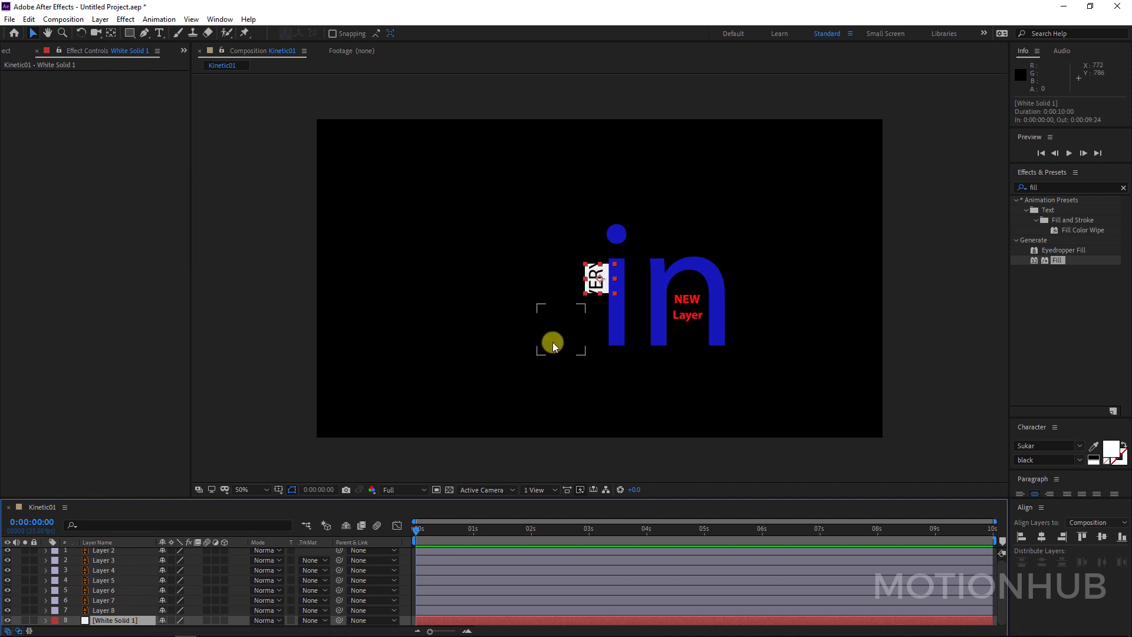
pyautogui.click(66, 22)
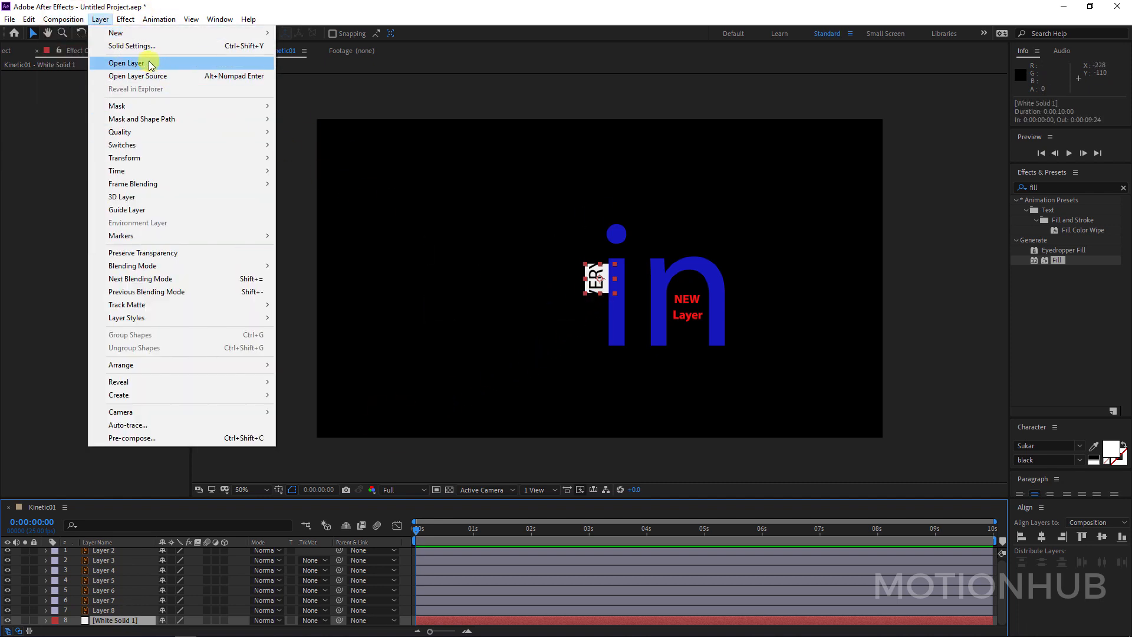
pyautogui.click(139, 48)
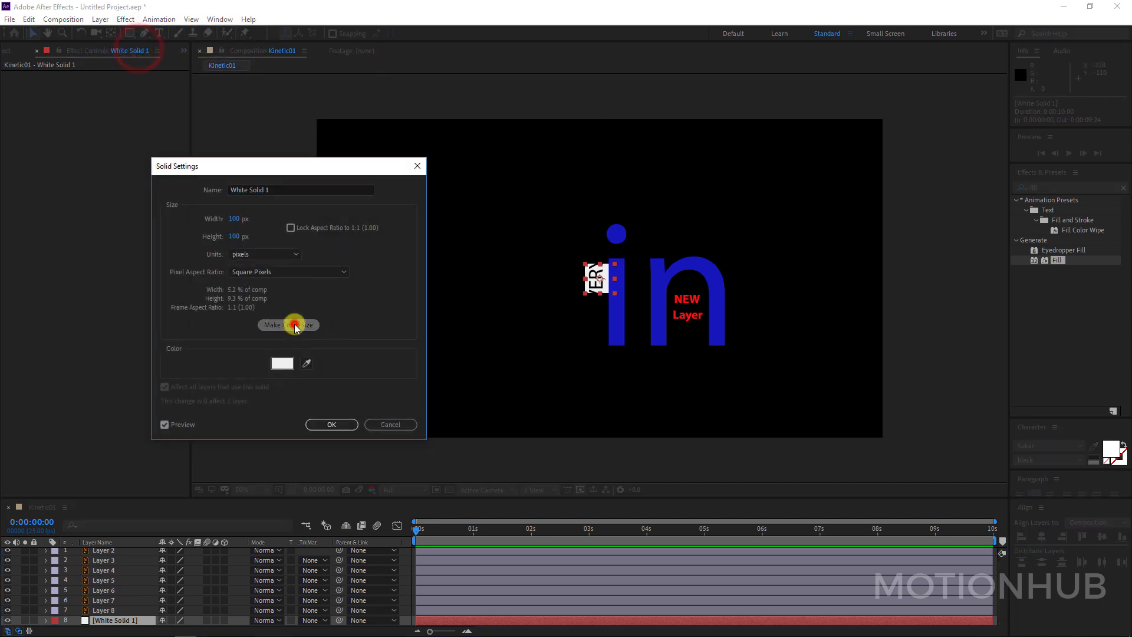
pyautogui.click(288, 325)
pyautogui.click(332, 424)
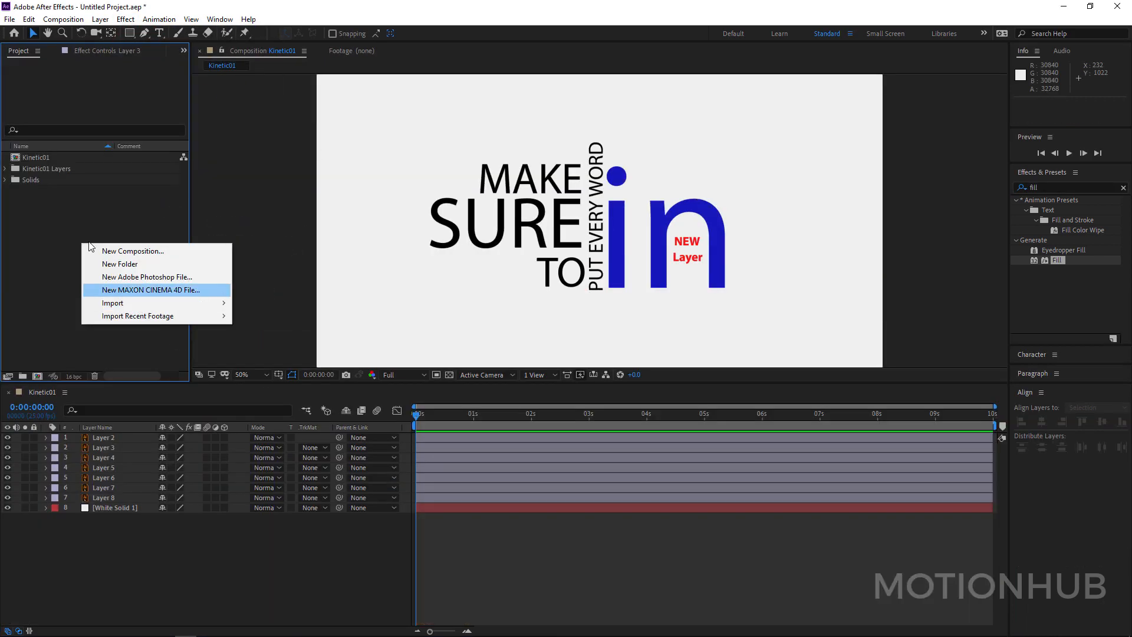
# Import audio 01.wav and add it to the Kinetic01 timeline beneath the solid layer.
pyautogui.click(9, 19)
pyautogui.moveTo(112, 185)
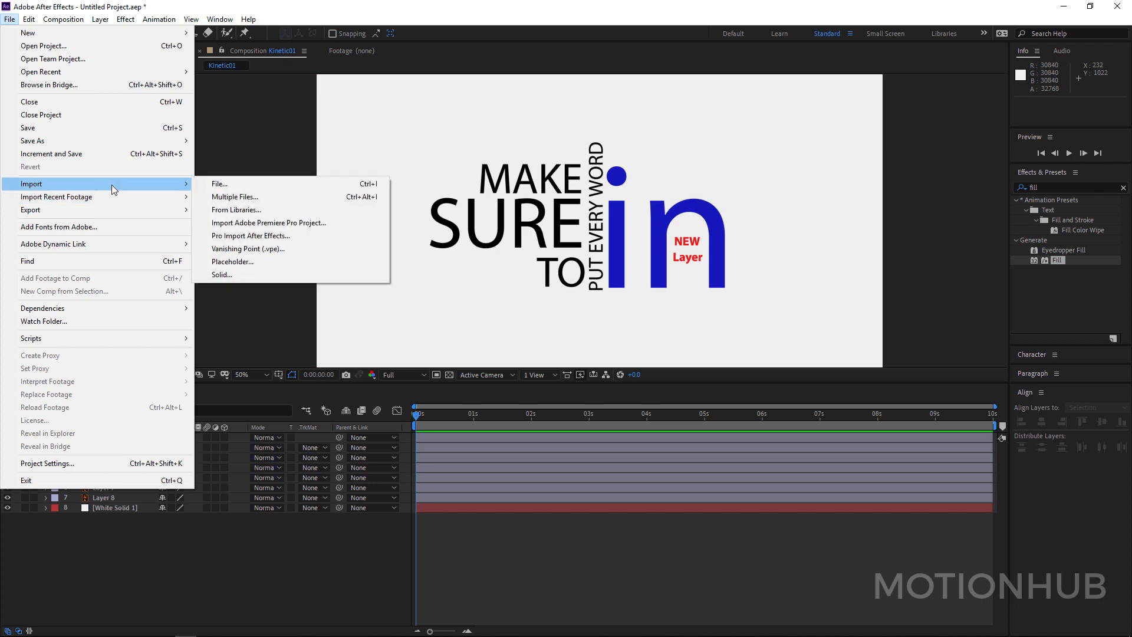
pyautogui.click(247, 188)
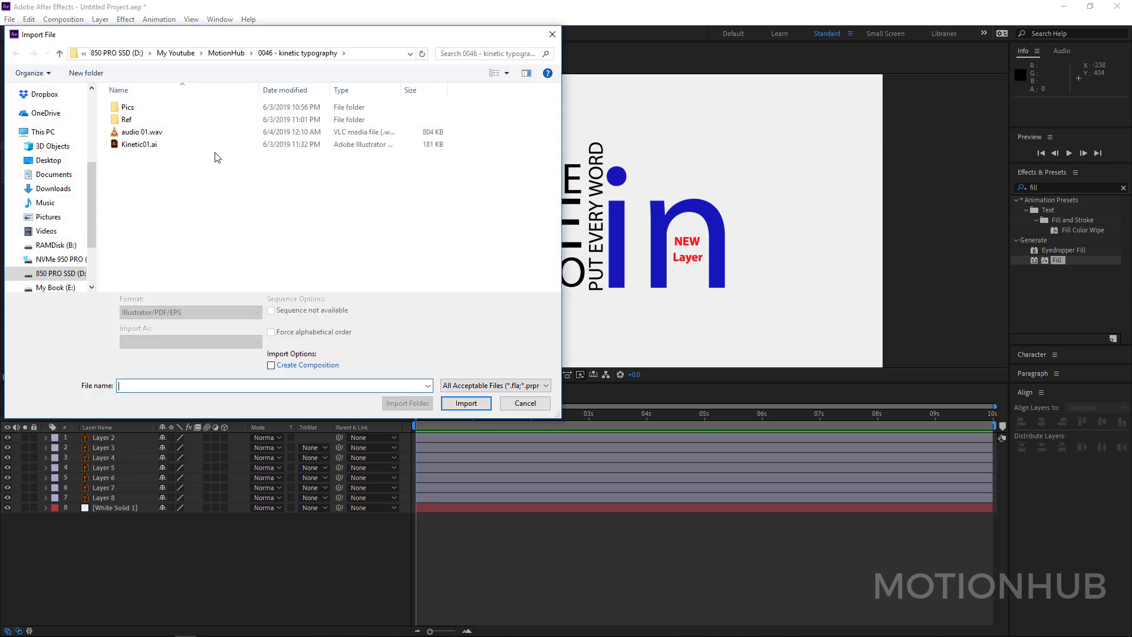
pyautogui.click(212, 132)
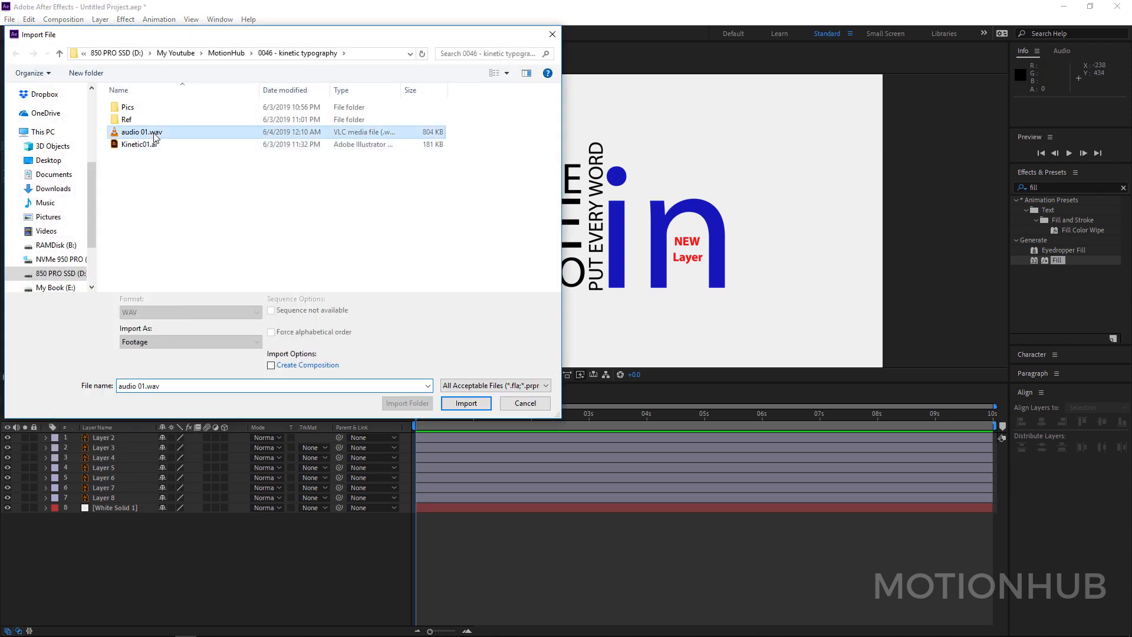
pyautogui.click(487, 408)
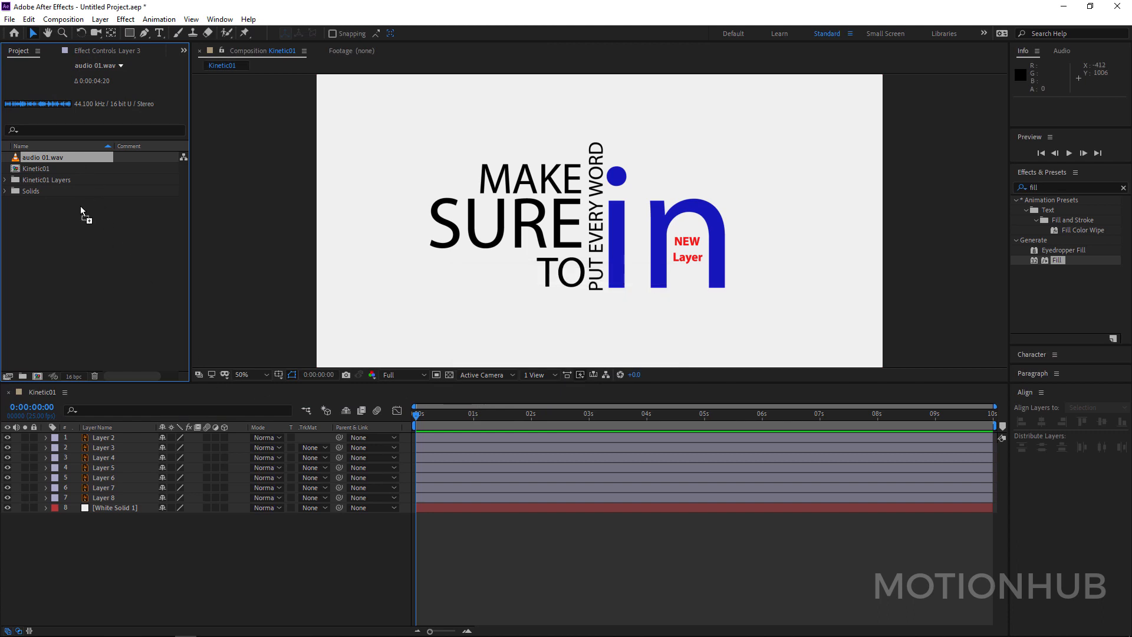
pyautogui.moveTo(82, 211); pyautogui.dragTo(340, 533)
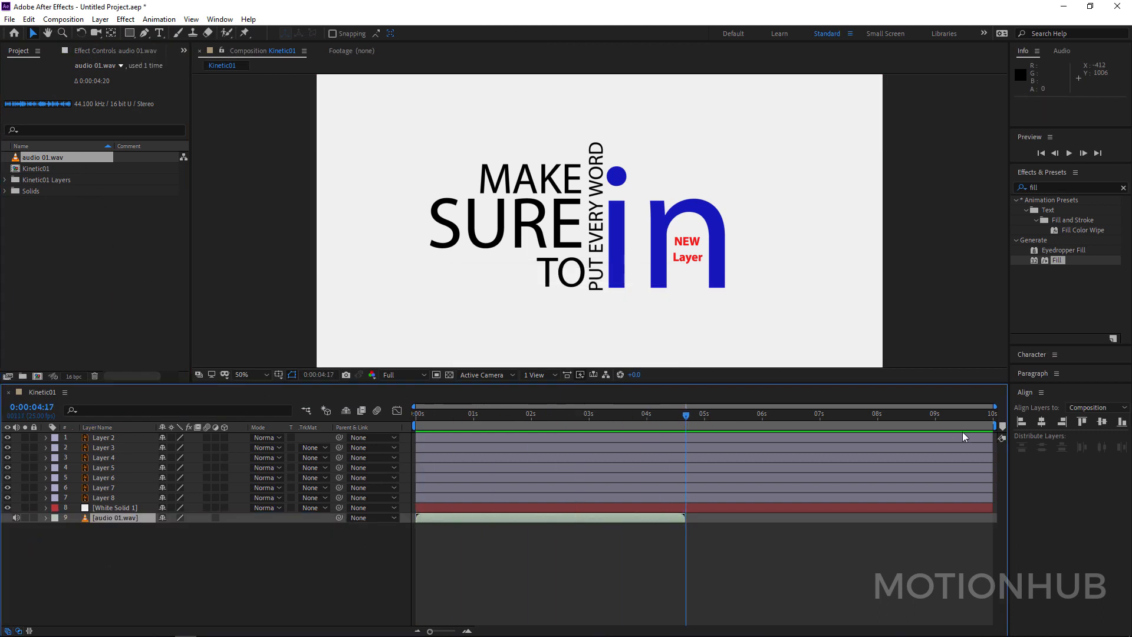
# Set the end of the work area to the end of the audio clip at 0:00:04:17.
pyautogui.moveTo(996, 425); pyautogui.dragTo(689, 424)
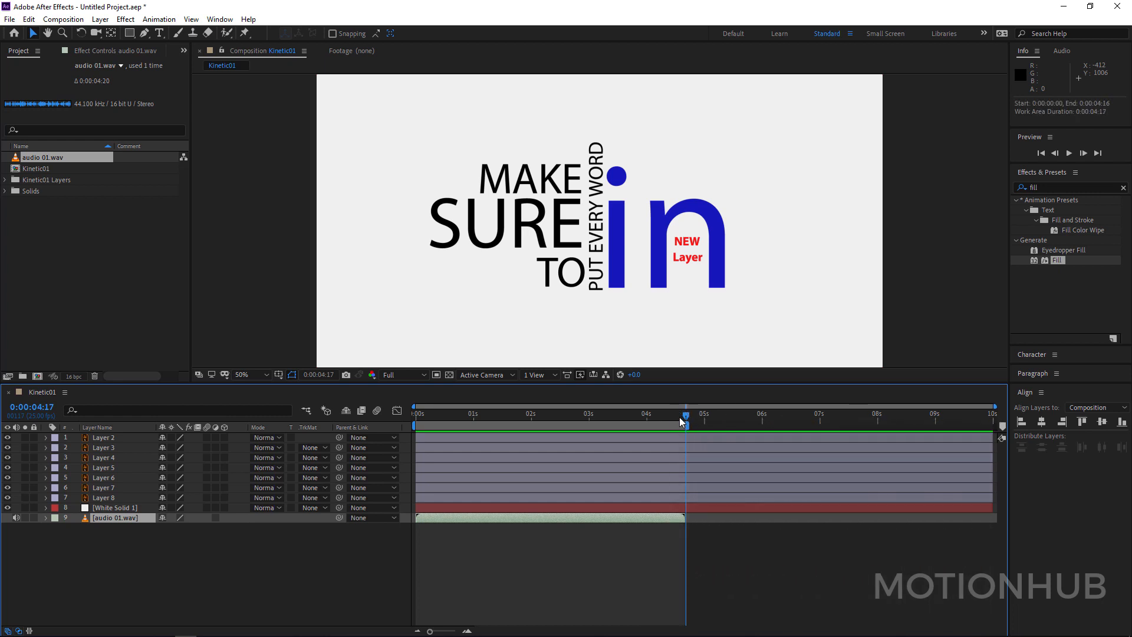
pyautogui.press('n')
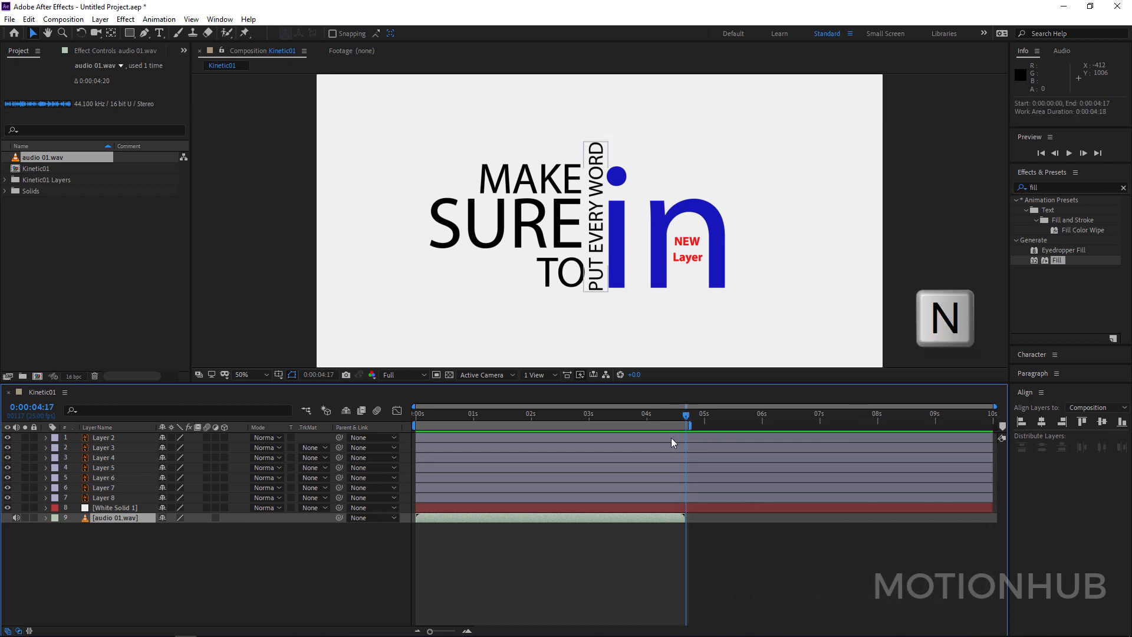
# Reveal the waveform of the audio 01.wav layer and preview the narration from the start of the timeline.
pyautogui.click(134, 519)
pyautogui.press('l')
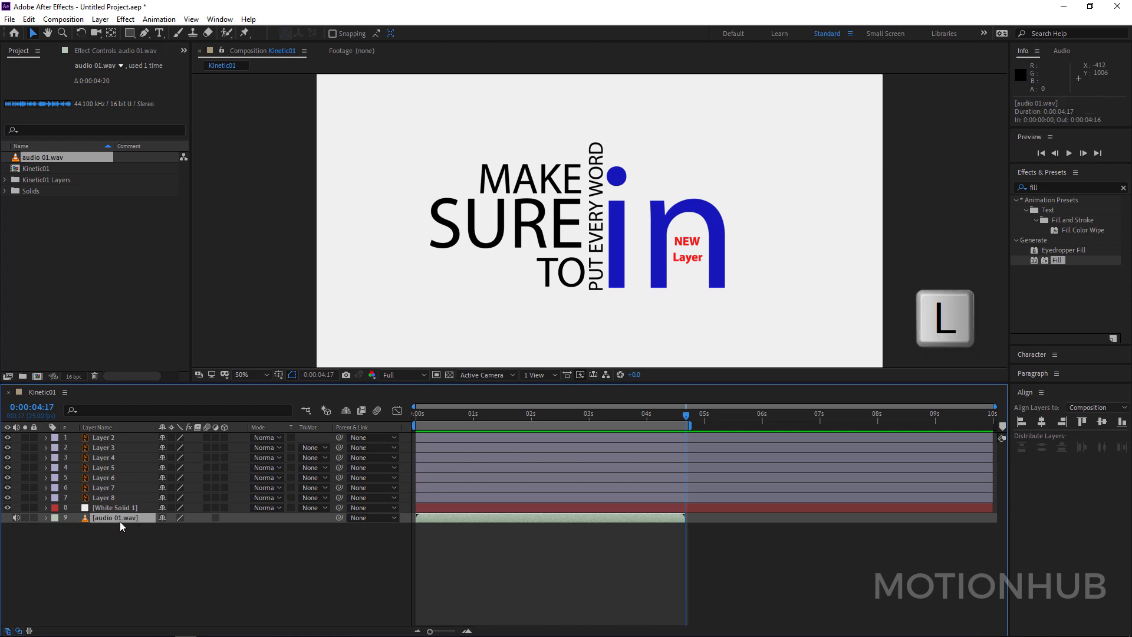
pyautogui.press('l')
pyautogui.press('l')
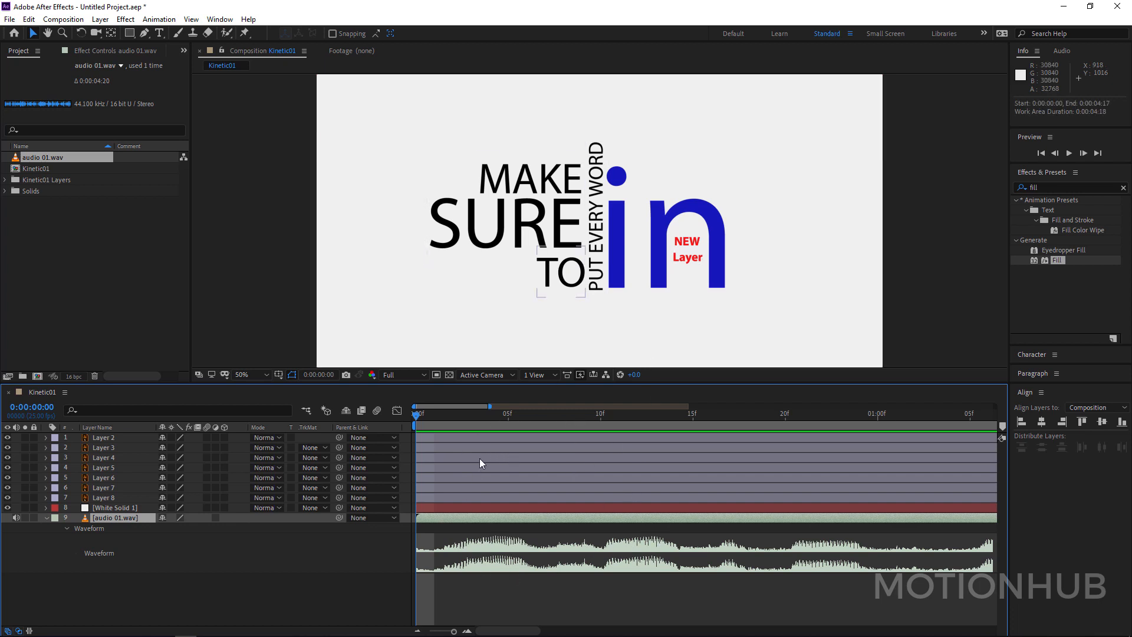
pyautogui.press('space')
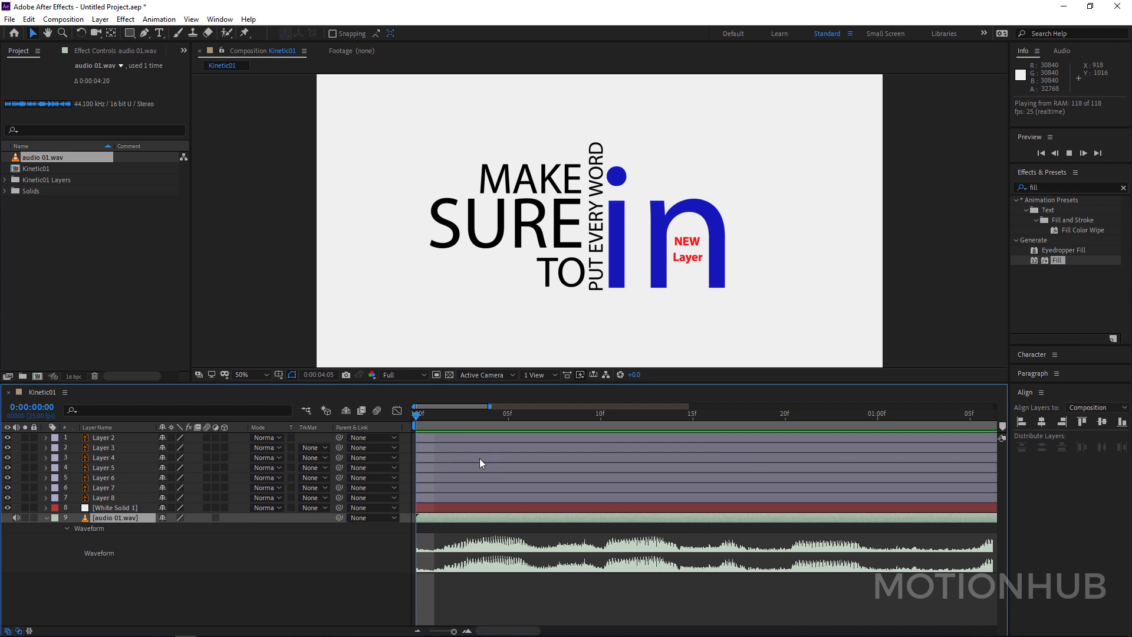
# Turn on continuous rasterization for all seven text layers, from Layer 2 through Layer 8.
pyautogui.click(169, 499)
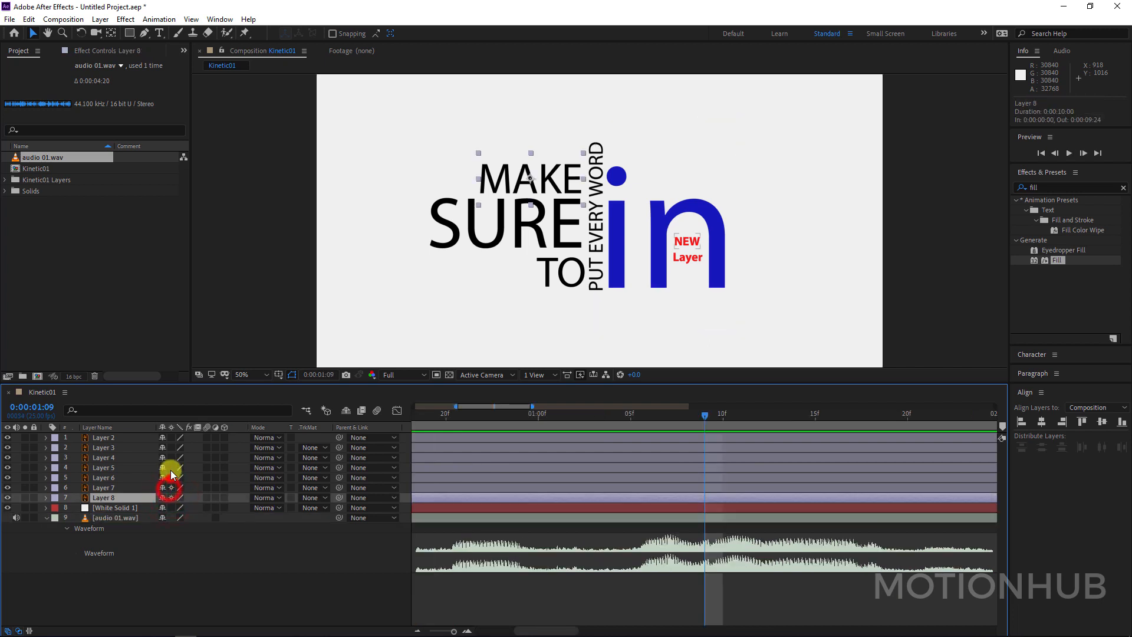
pyautogui.click(134, 553)
pyautogui.click(118, 498)
pyautogui.keyDown('shift'); pyautogui.click(112, 438); pyautogui.keyUp('shift')
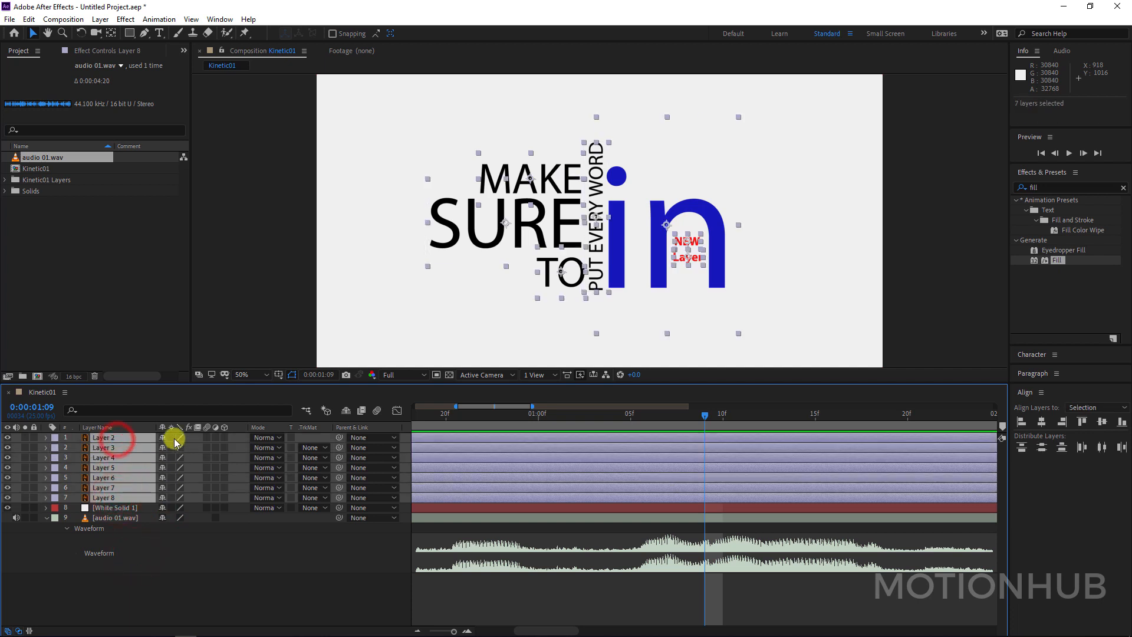
pyautogui.click(171, 437)
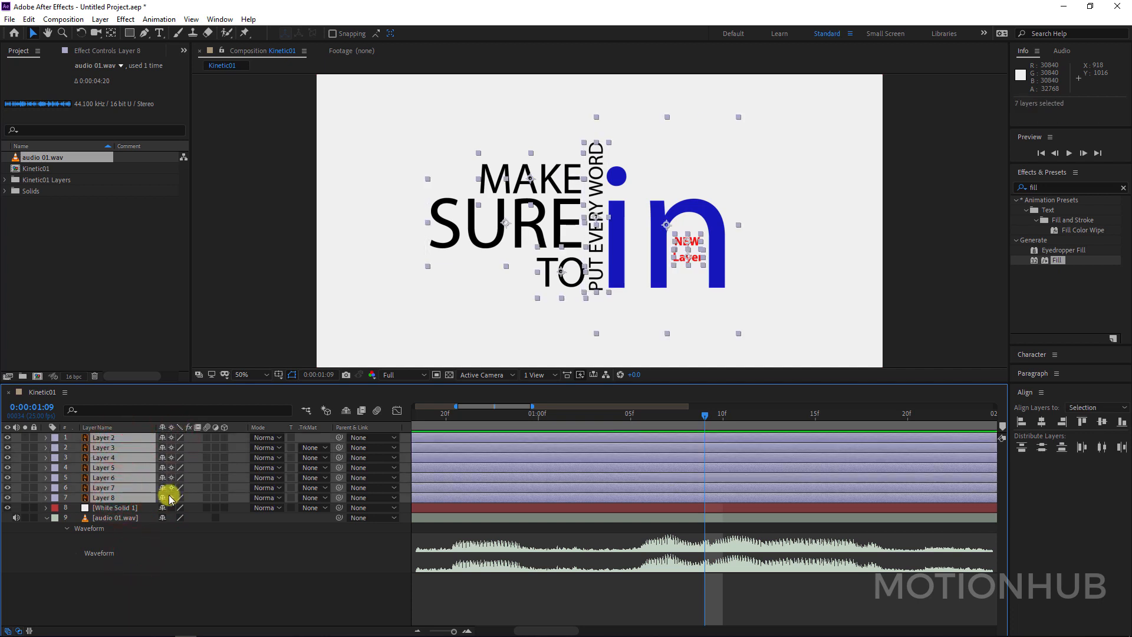
pyautogui.click(156, 558)
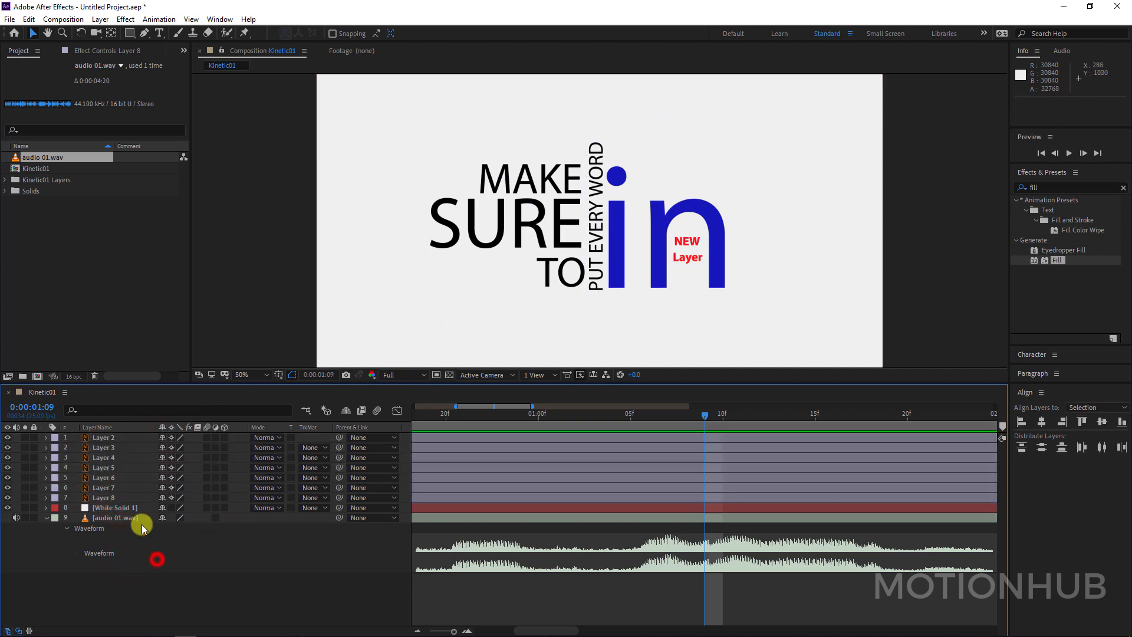
# Solo Layer 8 together with White Solid 1 and enlarge Layer 8's scale to about 1954%.
pyautogui.click(119, 497)
pyautogui.click(25, 497)
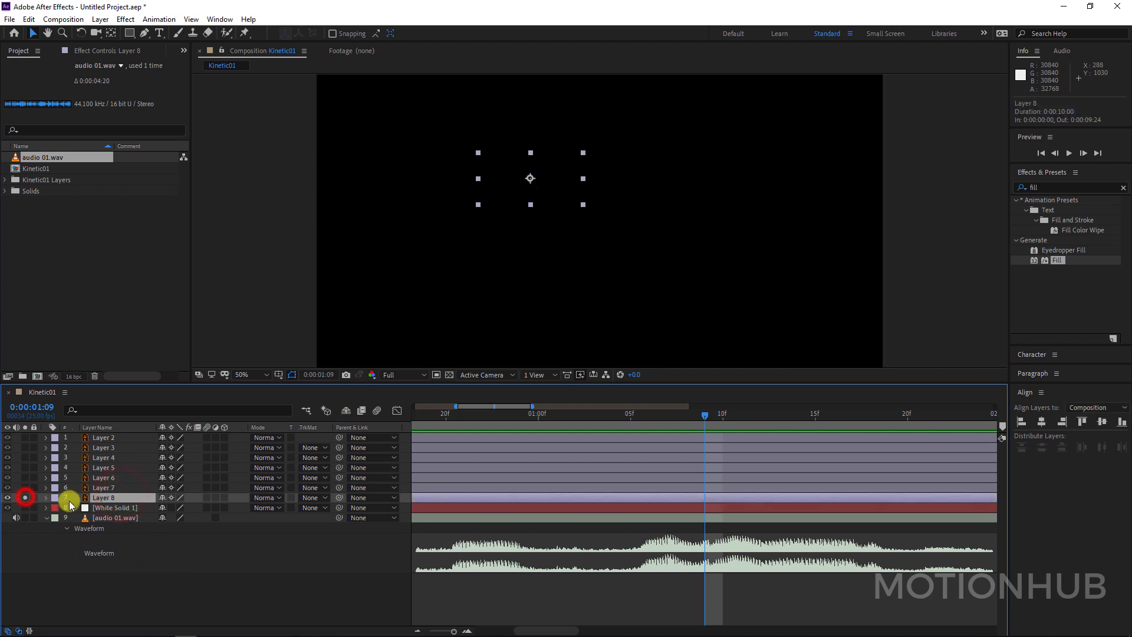
pyautogui.click(24, 507)
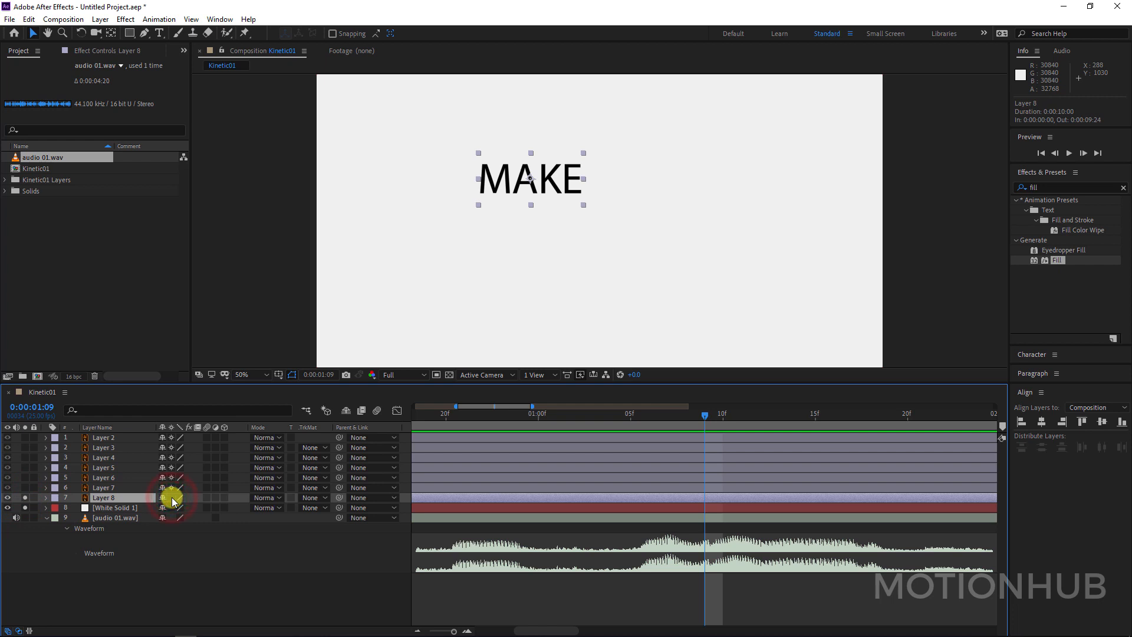
pyautogui.press('s')
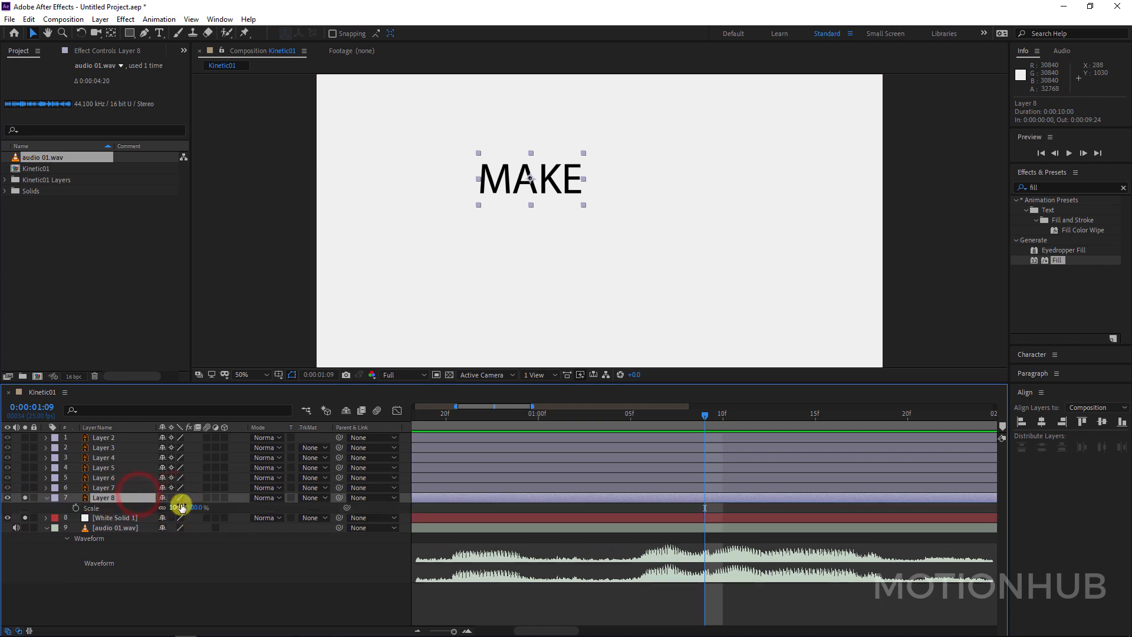
pyautogui.moveTo(192, 507); pyautogui.dragTo(1056, 298)
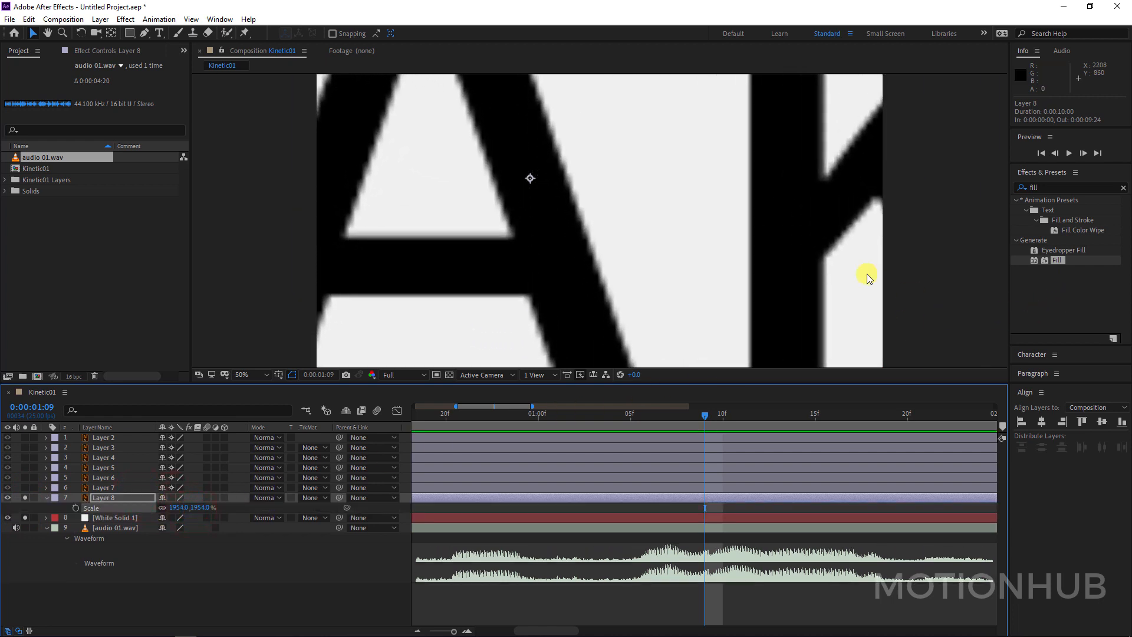
# Compare the edges of the enlarged MAKE text in a maximized view with continuous rasterization off and on.
pyautogui.press('`')
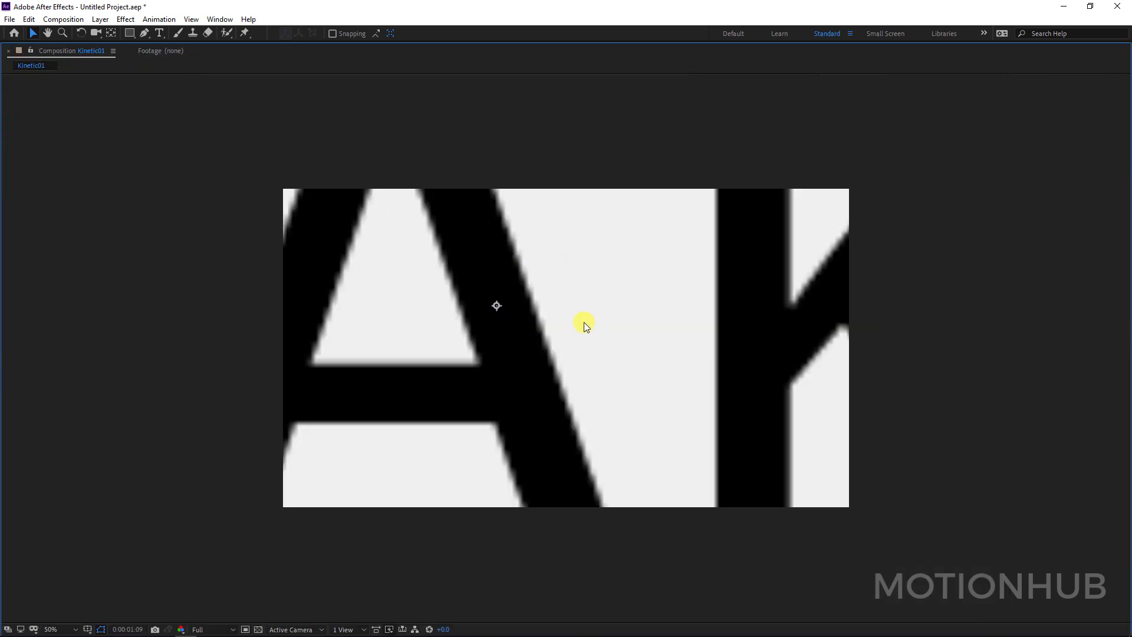
pyautogui.press('.')
pyautogui.press('`')
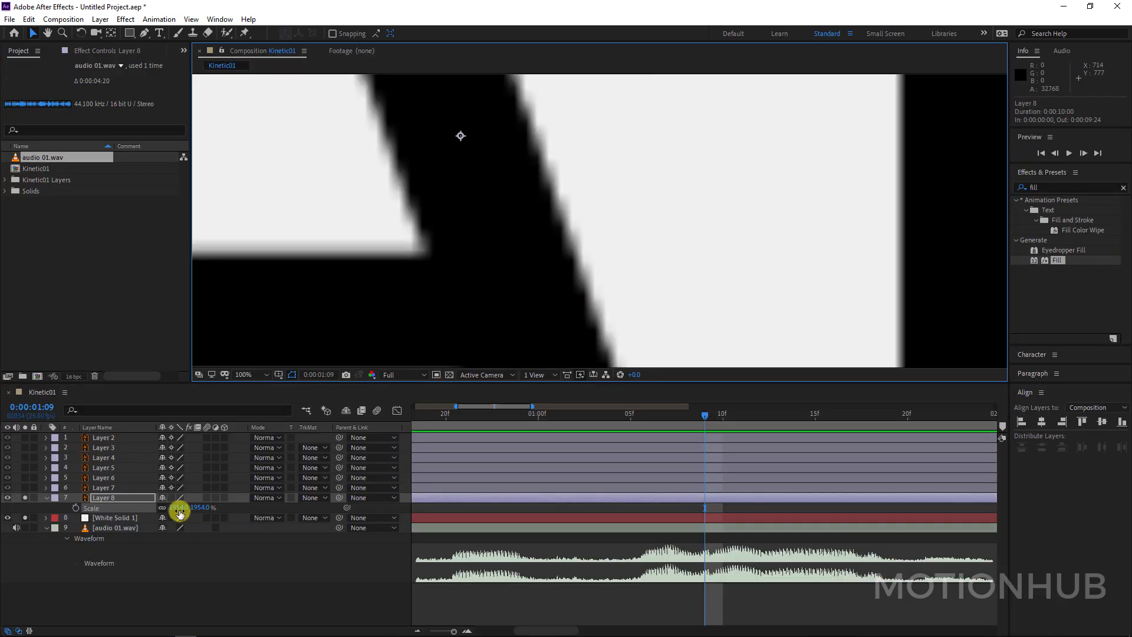
pyautogui.click(180, 499)
pyautogui.press('`')
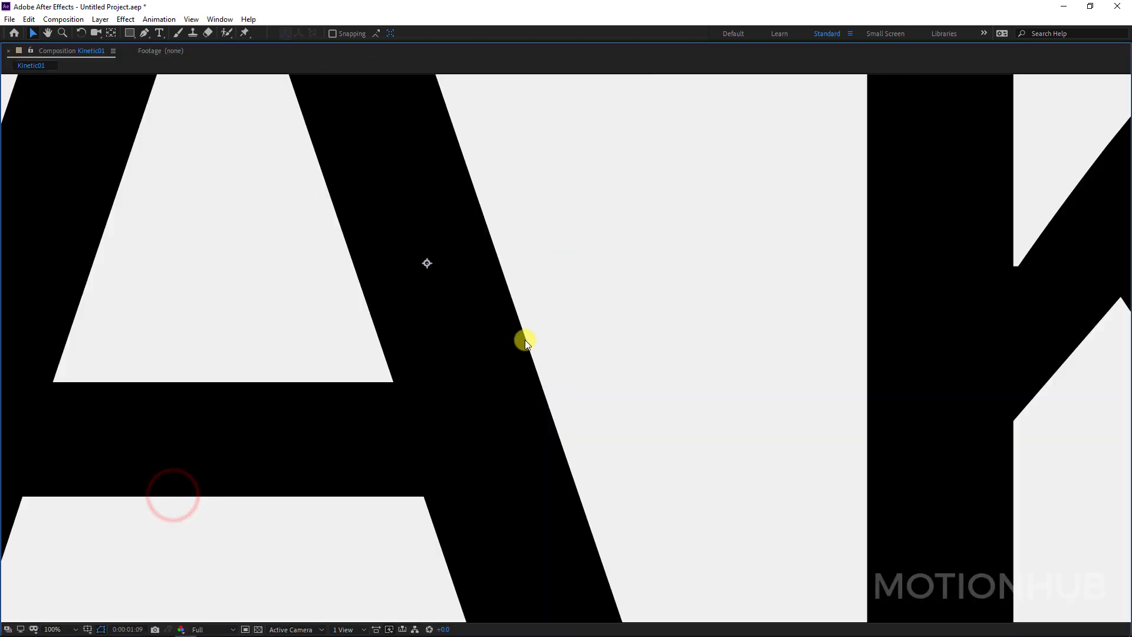
pyautogui.press('.')
pyautogui.press(',')
pyautogui.press('`')
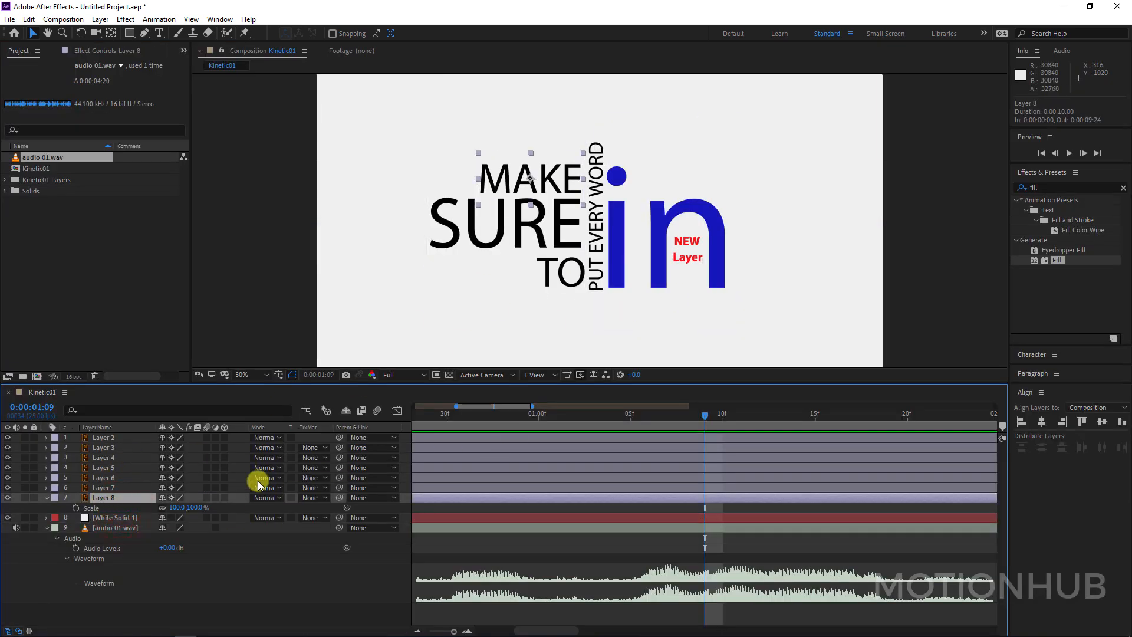
# Rename Layer 8 as Make, Layer 7 as IN and Layer 6 as New.
pyautogui.press('Return')
pyautogui.write('Make')
pyautogui.press('Return')
pyautogui.click(127, 489)
pyautogui.press('Return')
pyautogui.write('IN')
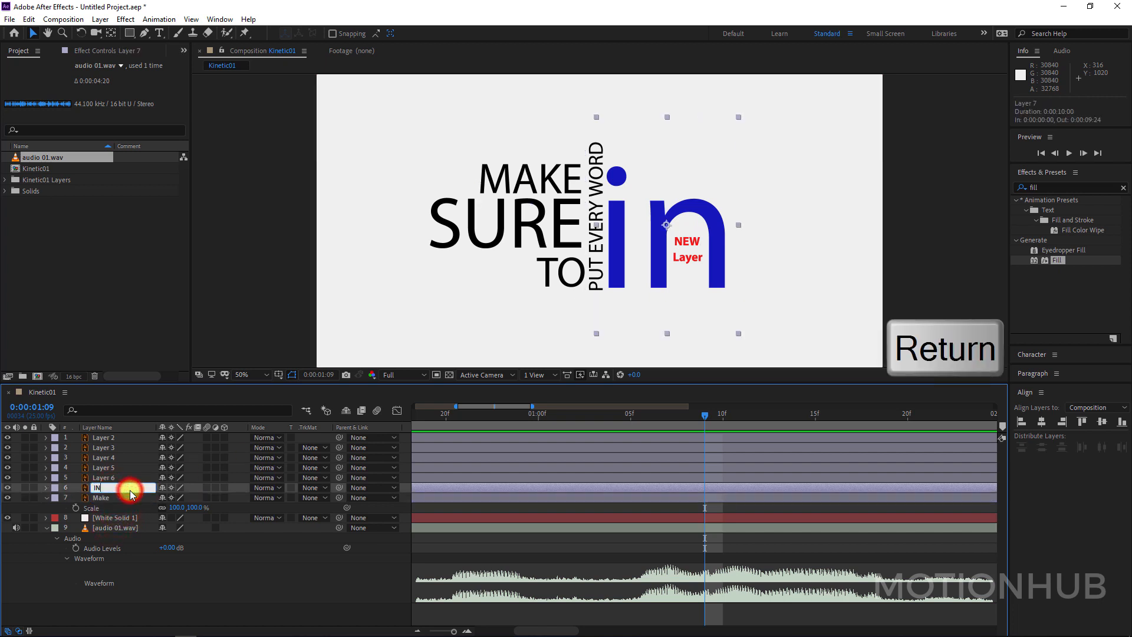
pyautogui.press('Return')
pyautogui.click(127, 478)
pyautogui.press('Return')
pyautogui.write('New')
pyautogui.press('Return')
# Identify the layer holding the word SURE and move it directly above the New layer in the stack.
pyautogui.click(108, 459)
pyautogui.click(482, 238)
pyautogui.moveTo(122, 448); pyautogui.dragTo(118, 472)
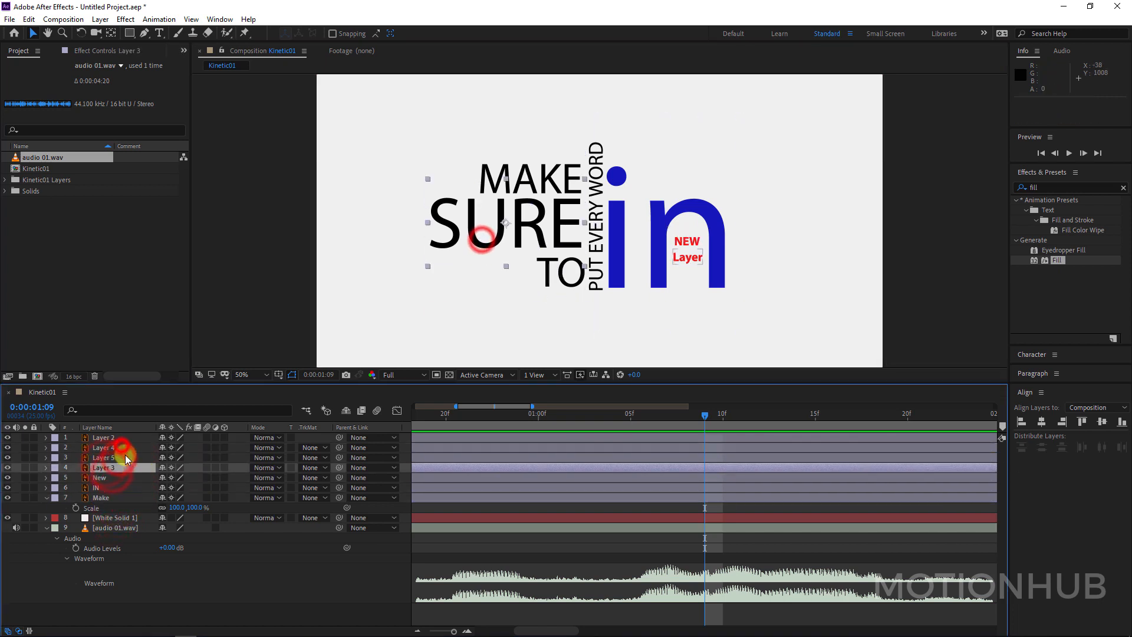
pyautogui.click(548, 273)
# Select the SURE, TO, PUT EVERY WORD, NEW and IN layers and shift them to start later than the Make layer.
pyautogui.moveTo(569, 421); pyautogui.dragTo(118, 492)
pyautogui.click(100, 498)
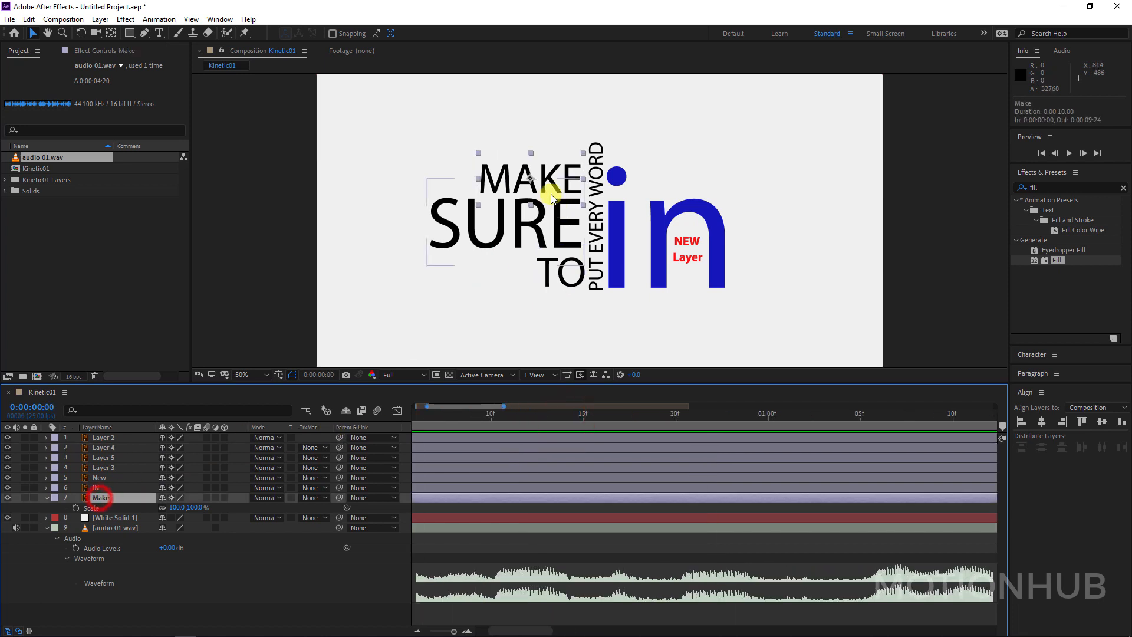
pyautogui.click(525, 236)
pyautogui.keyDown('shift'); pyautogui.click(565, 270); pyautogui.keyUp('shift')
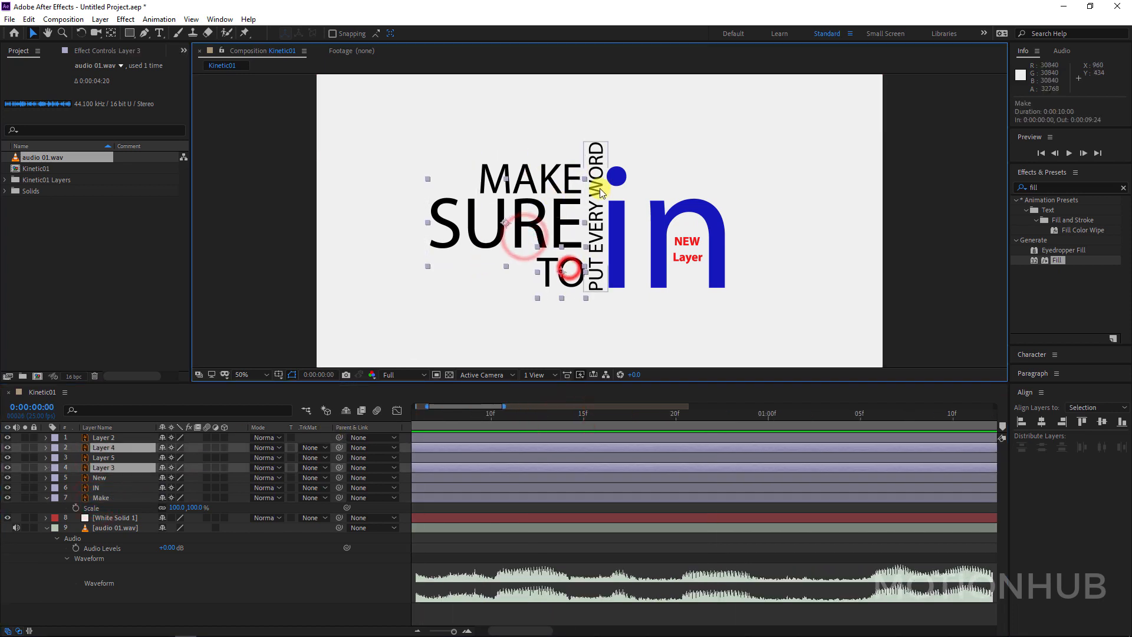
pyautogui.keyDown('shift'); pyautogui.click(595, 183); pyautogui.keyUp('shift')
pyautogui.keyDown('shift'); pyautogui.click(620, 175); pyautogui.keyUp('shift')
pyautogui.keyDown('shift'); pyautogui.click(690, 235); pyautogui.keyUp('shift')
pyautogui.keyDown('shift'); pyautogui.click(689, 242); pyautogui.keyUp('shift')
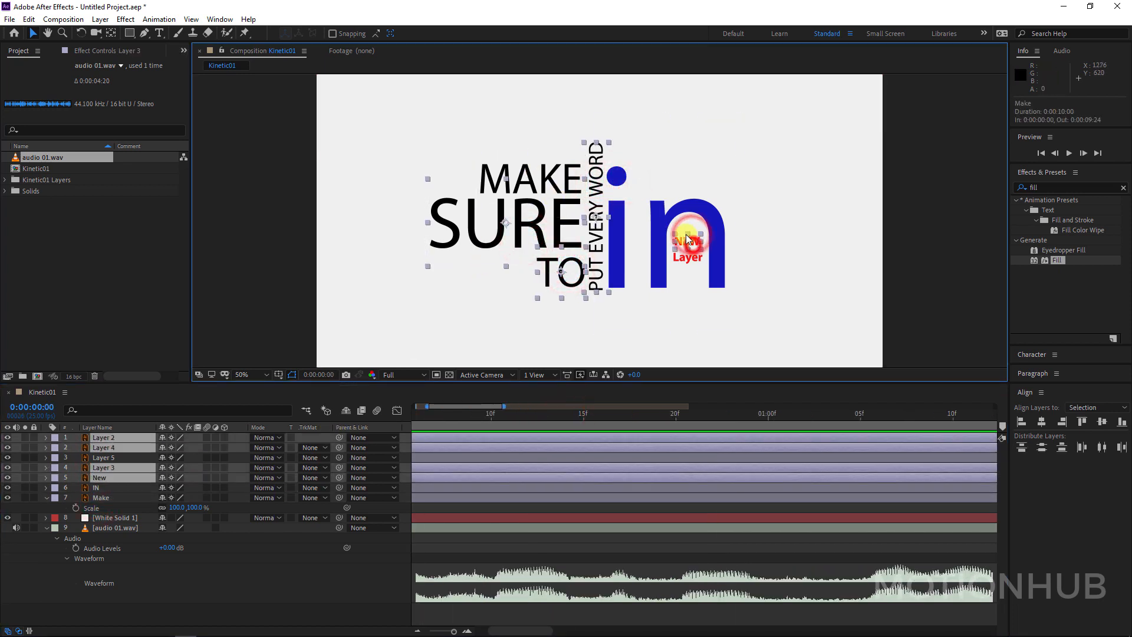
pyautogui.keyDown('shift'); pyautogui.click(663, 220); pyautogui.keyUp('shift')
pyautogui.moveTo(445, 437); pyautogui.dragTo(521, 439)
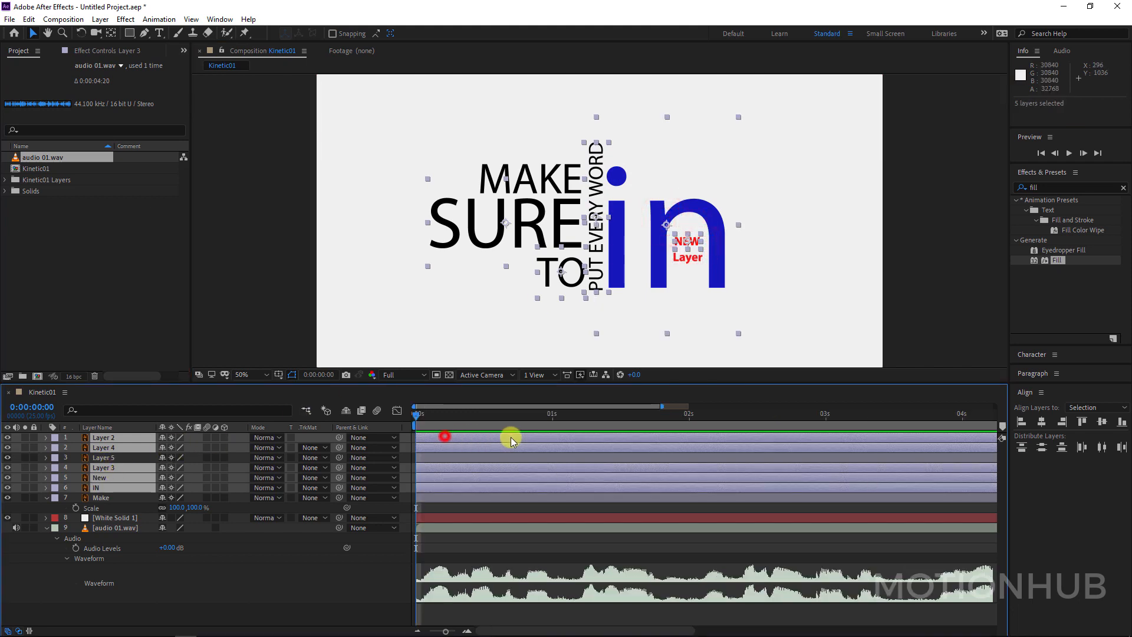
pyautogui.click(441, 412)
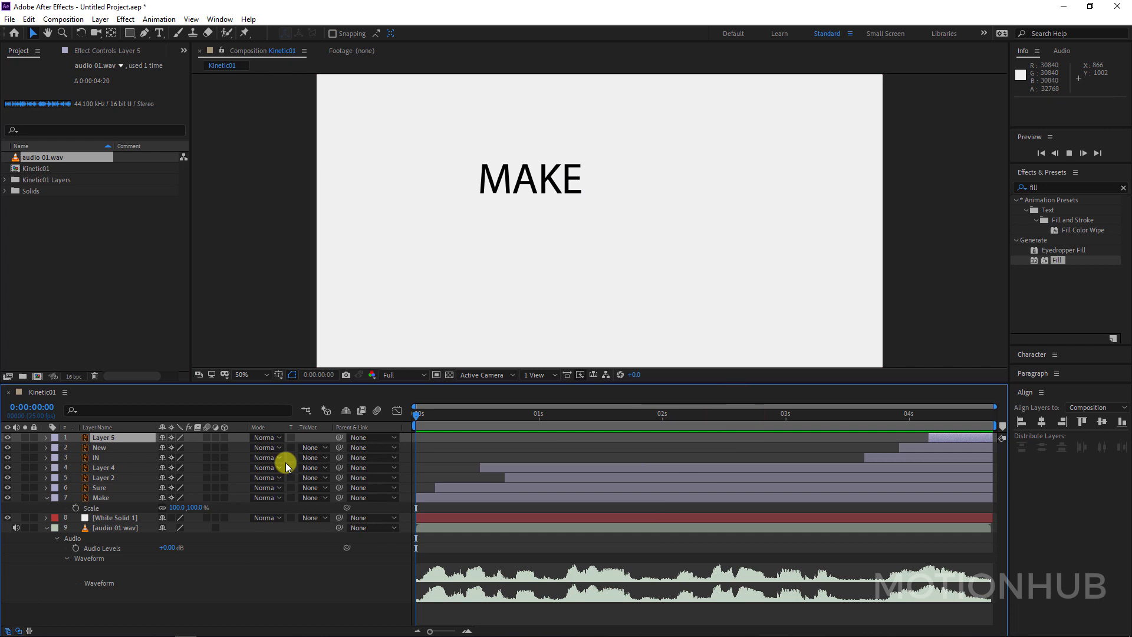
# Preview the staggered text layers against the narration from the start of the timeline.
pyautogui.press('space')
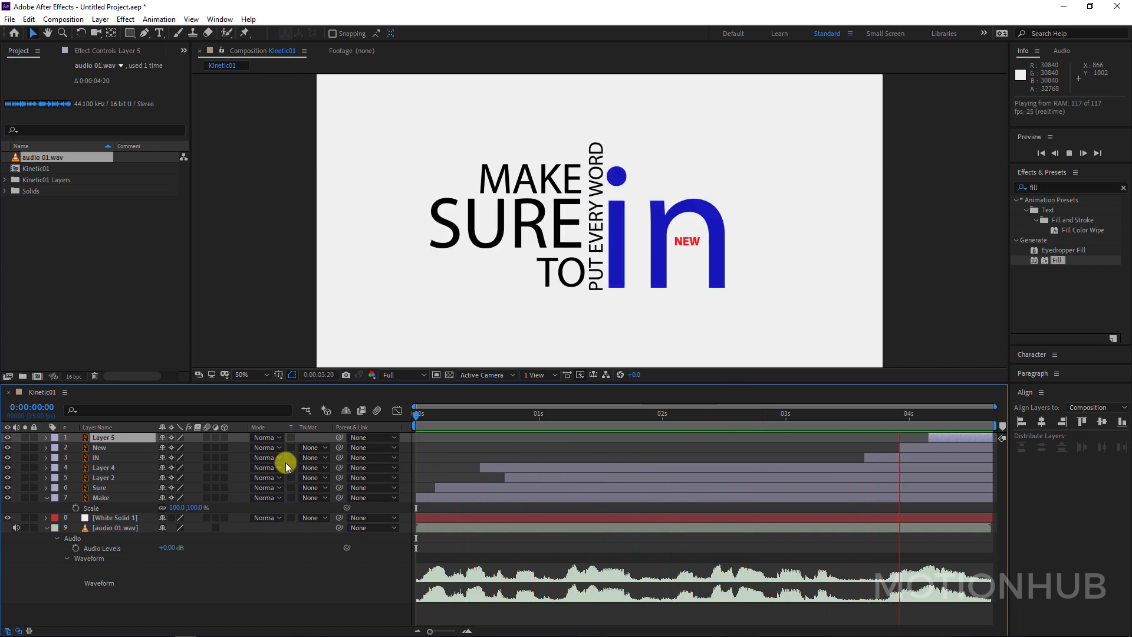
pyautogui.click(118, 528)
pyautogui.click(31, 34)
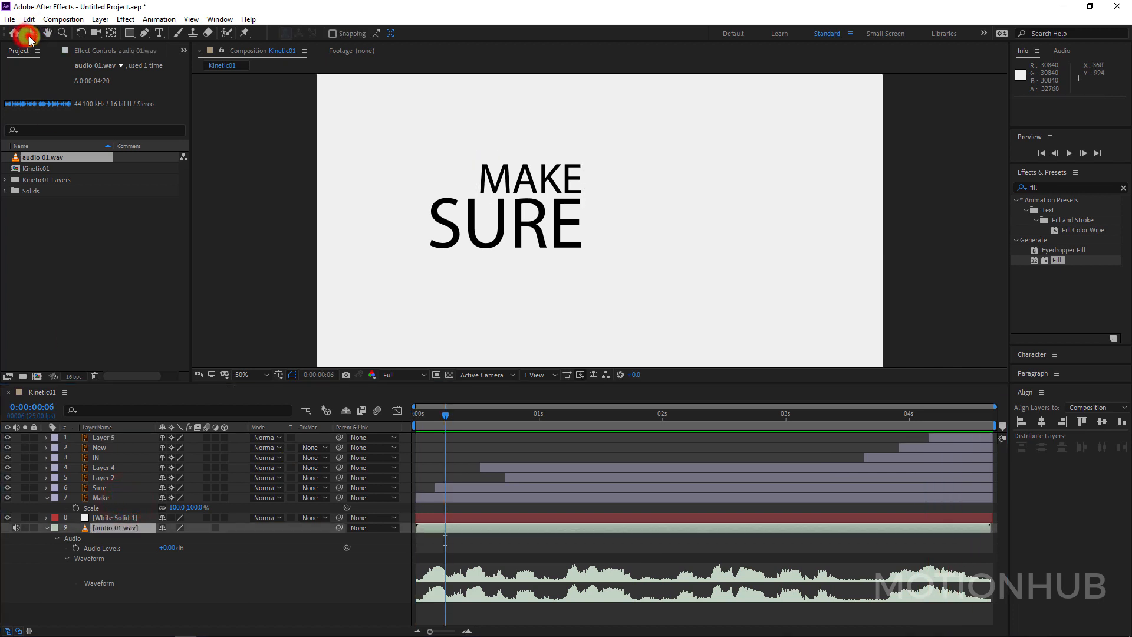
pyautogui.click(128, 498)
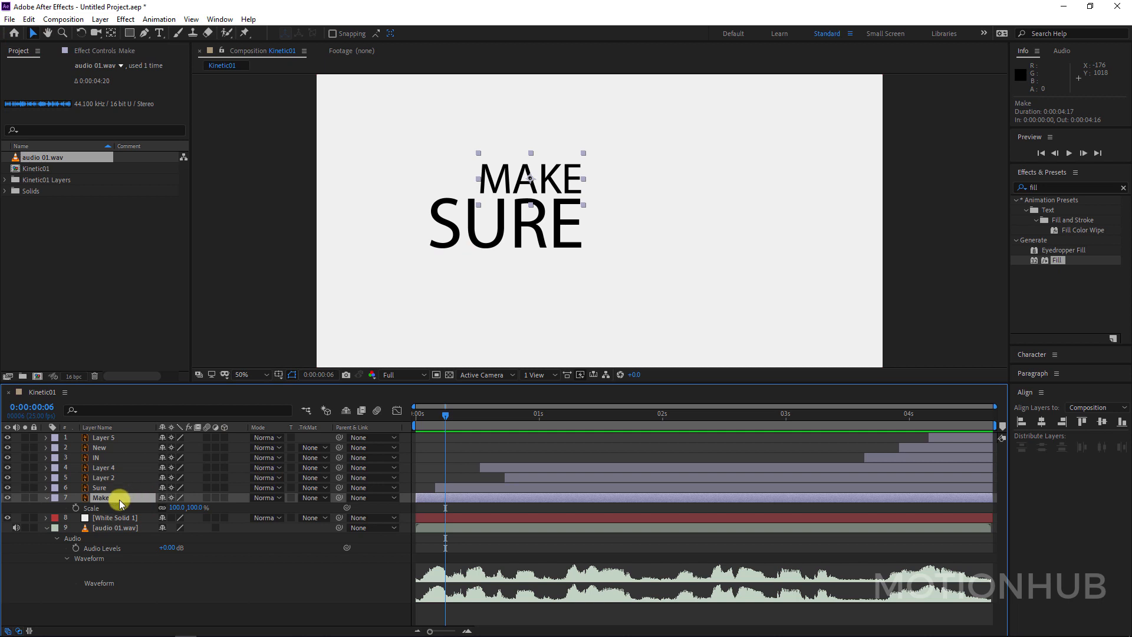
pyautogui.press('s')
pyautogui.press('s')
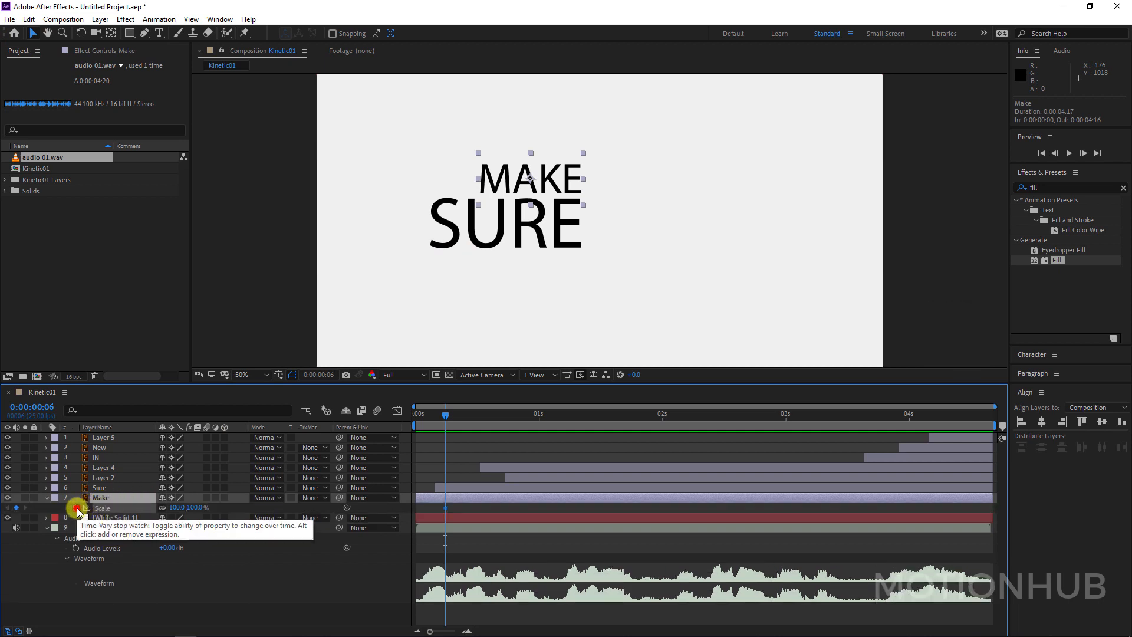
pyautogui.click(76, 508)
# Keyframe the Make layer's Position at 0:00:00:06, and at 0:00:00:00 move the word beyond the left edge of the composition.
pyautogui.moveTo(422, 411); pyautogui.dragTo(445, 415)
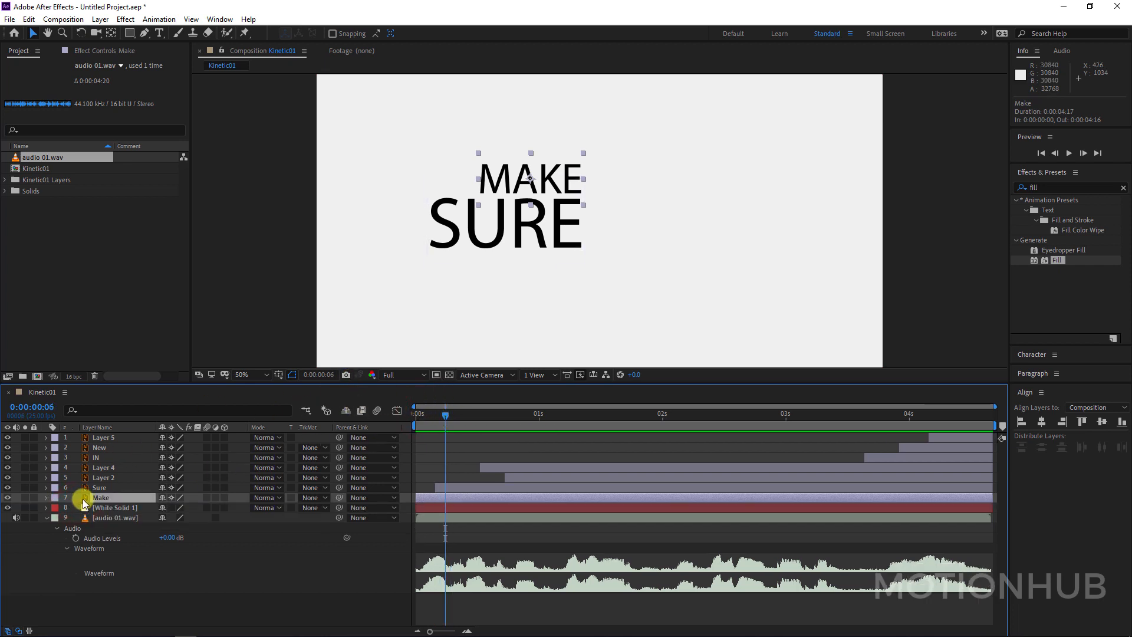
pyautogui.press('p')
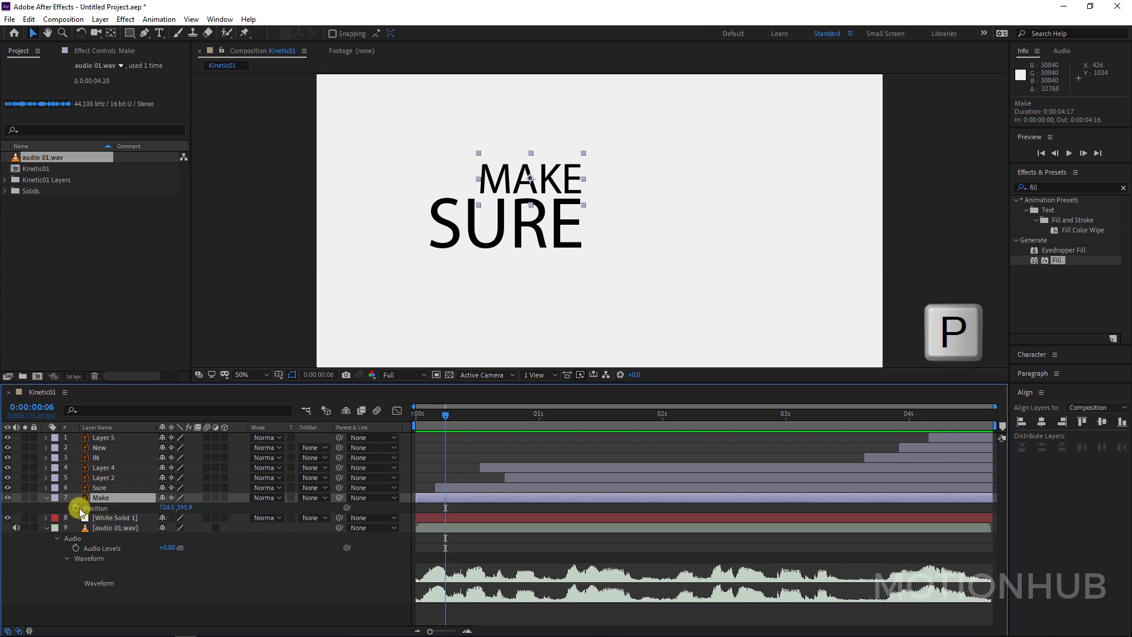
pyautogui.click(76, 507)
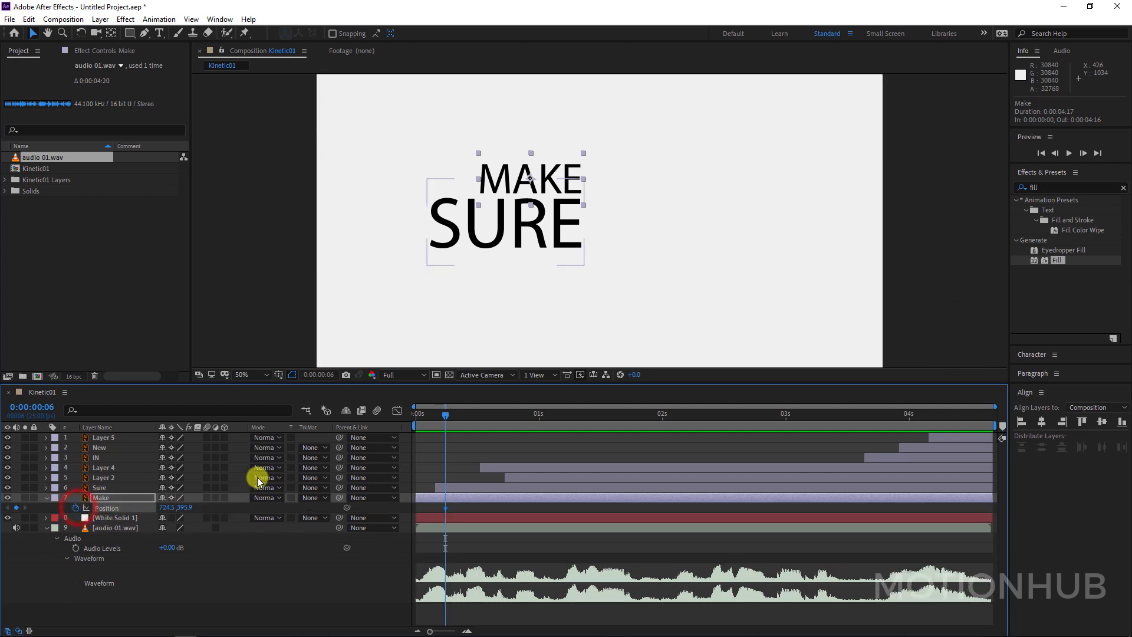
pyautogui.moveTo(446, 415); pyautogui.dragTo(413, 408)
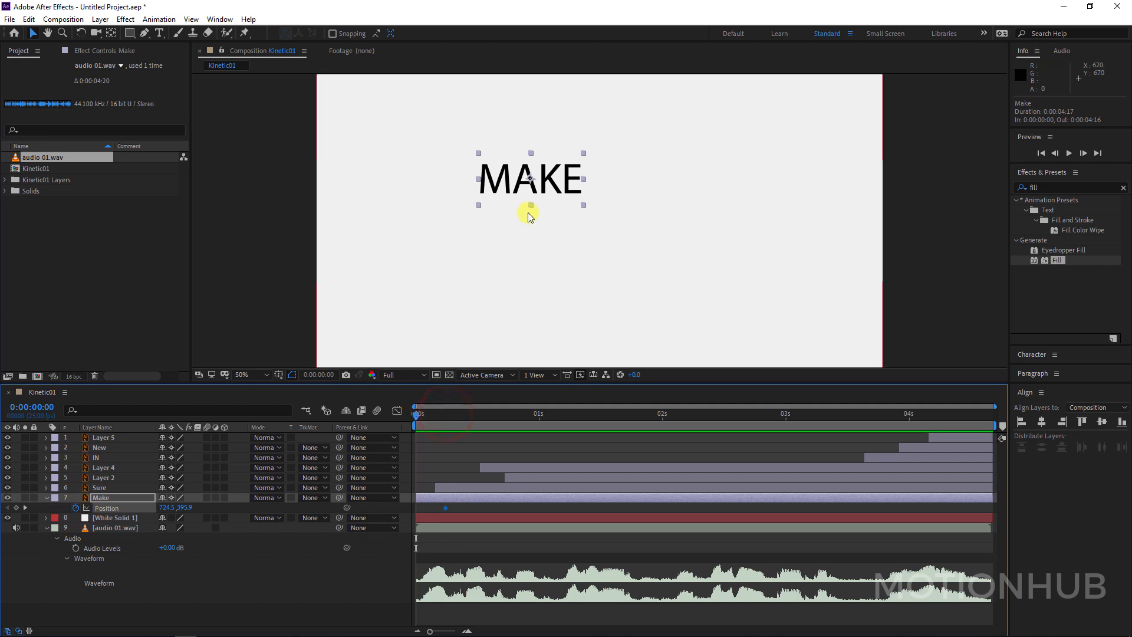
pyautogui.click(554, 185)
pyautogui.moveTo(554, 185); pyautogui.dragTo(288, 189)
# Apply Easy Ease to both Position keyframes of the Make layer and enable motion blur for it.
pyautogui.moveTo(469, 505); pyautogui.dragTo(400, 517)
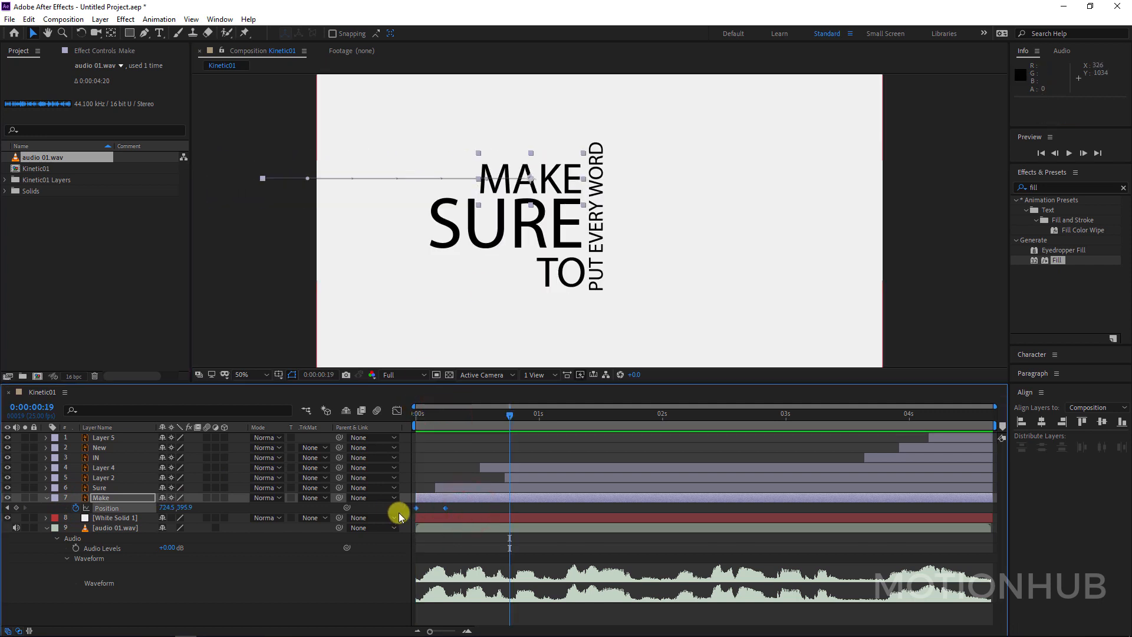
pyautogui.press('F9')
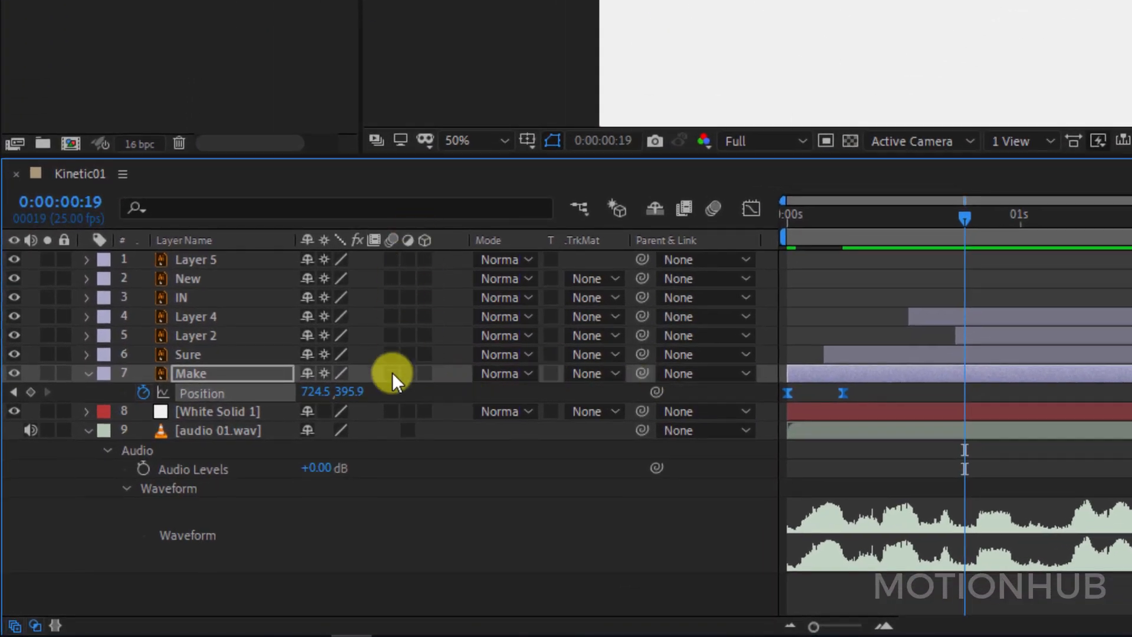
pyautogui.click(388, 373)
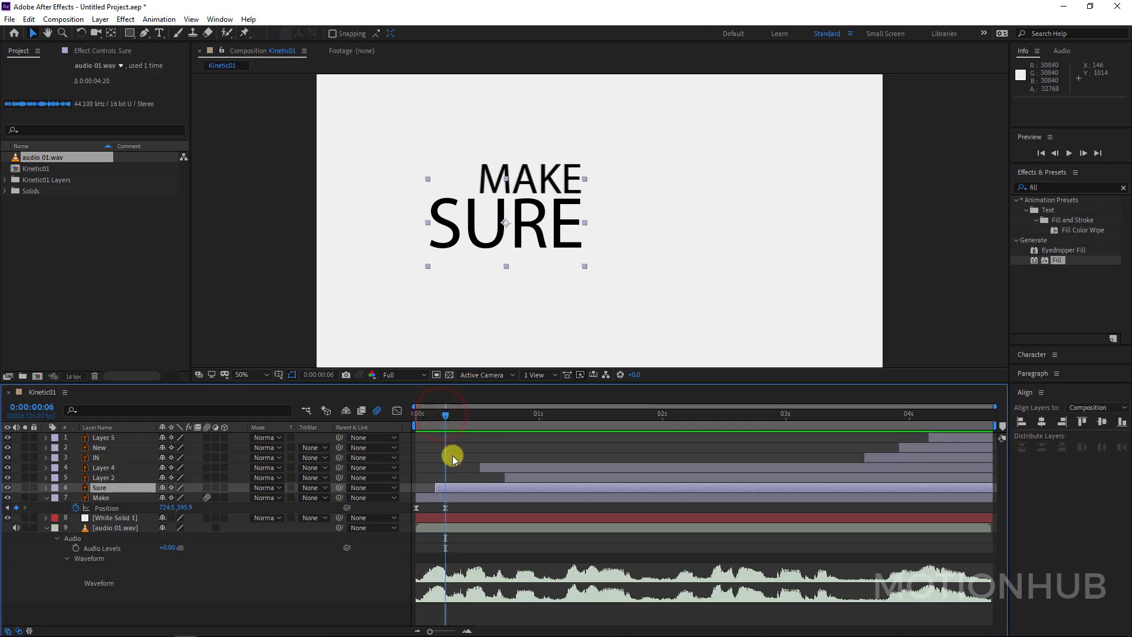
# Animate the Sure layer's Scale from 0% at 0:00:00:06 to 100% at 0:00:00:10, with Easy Ease on both keyframes.
pyautogui.click(865, 354)
pyautogui.press('s')
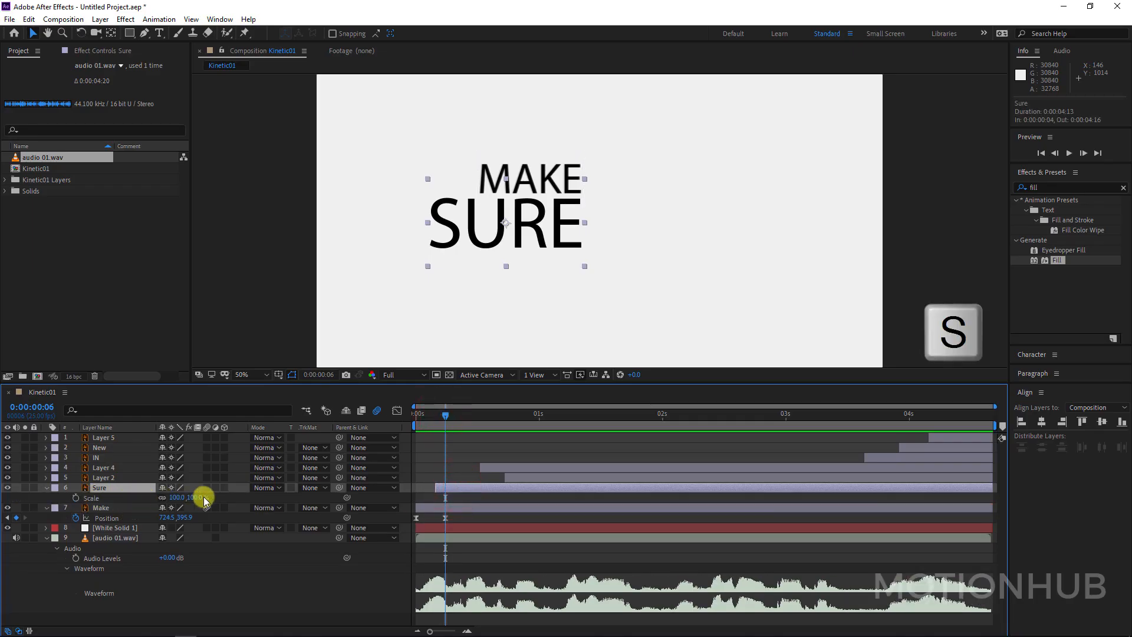
pyautogui.click(76, 497)
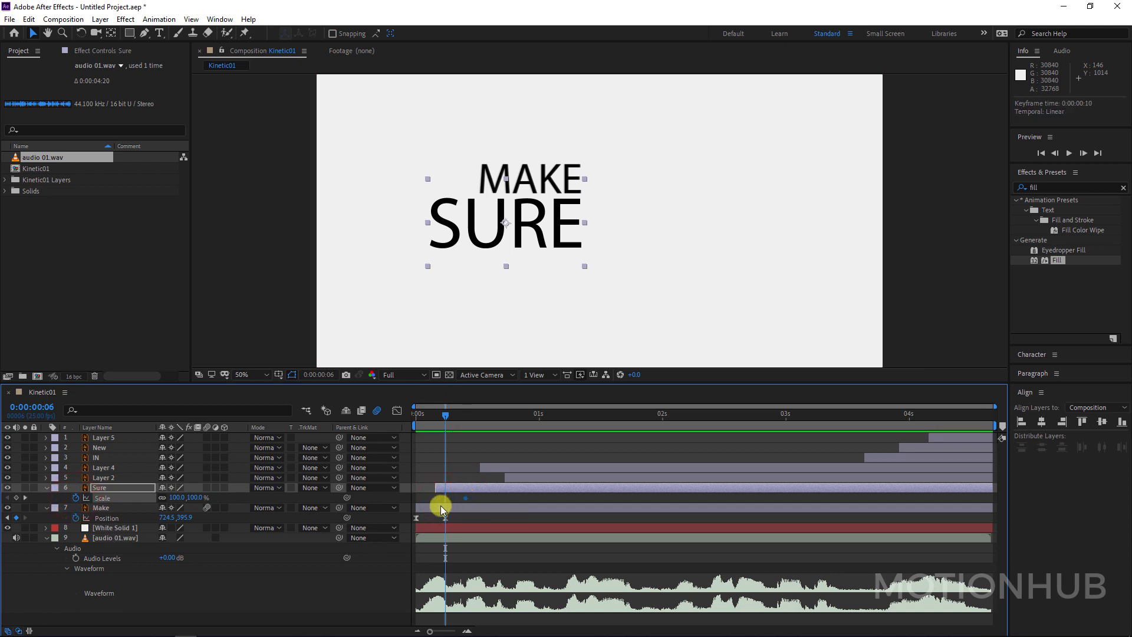
pyautogui.write('0')
pyautogui.press('Return')
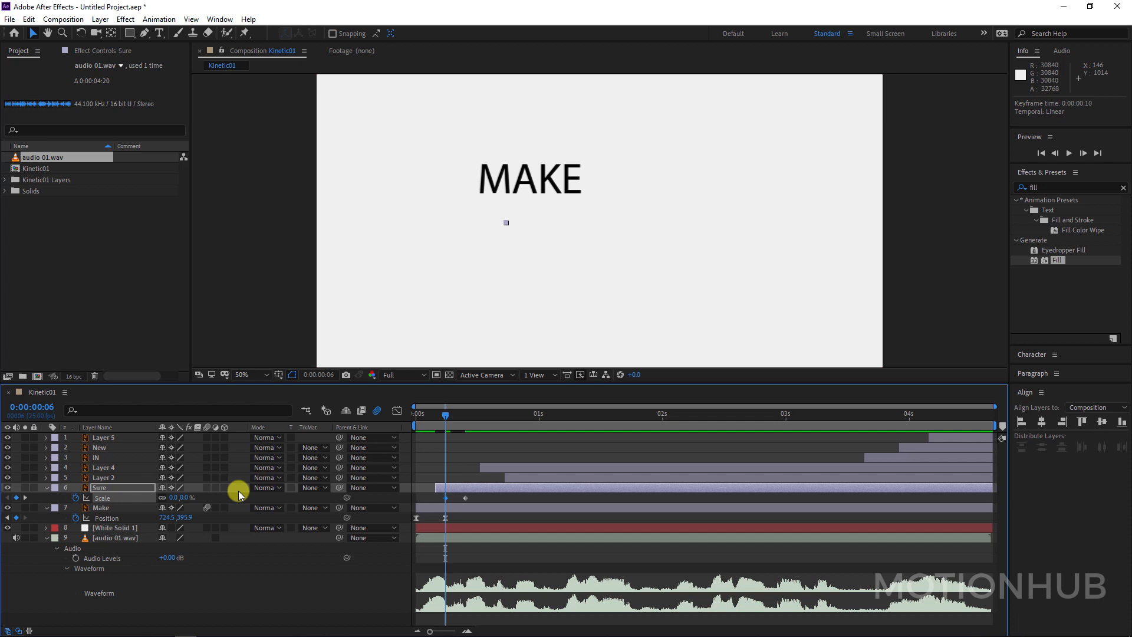
pyautogui.click(491, 500)
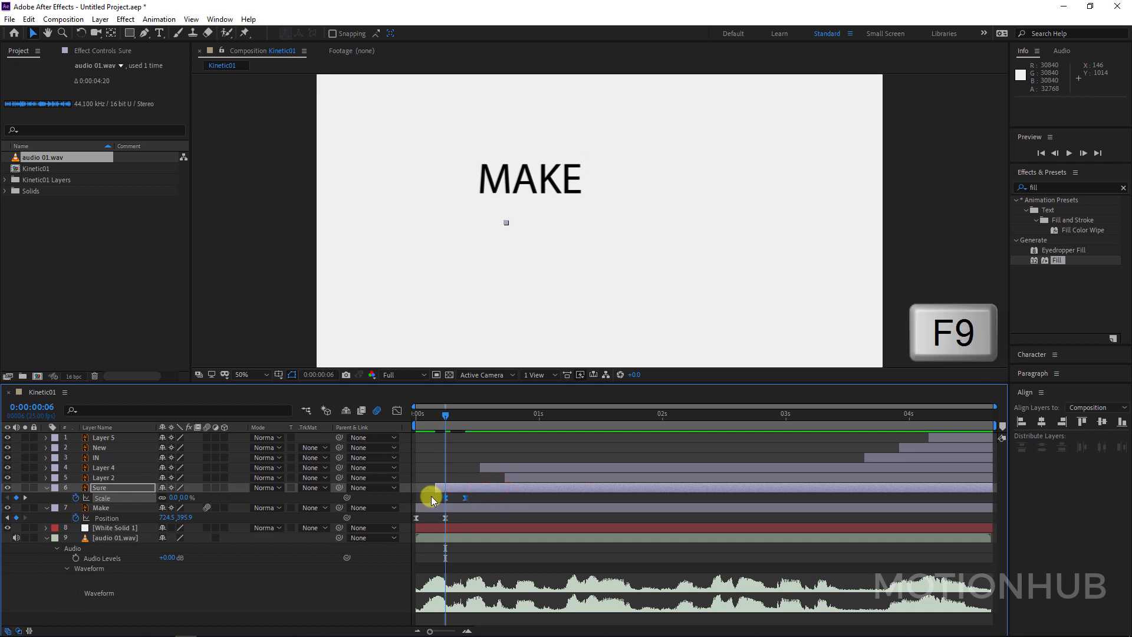
pyautogui.moveTo(446, 415); pyautogui.dragTo(440, 415)
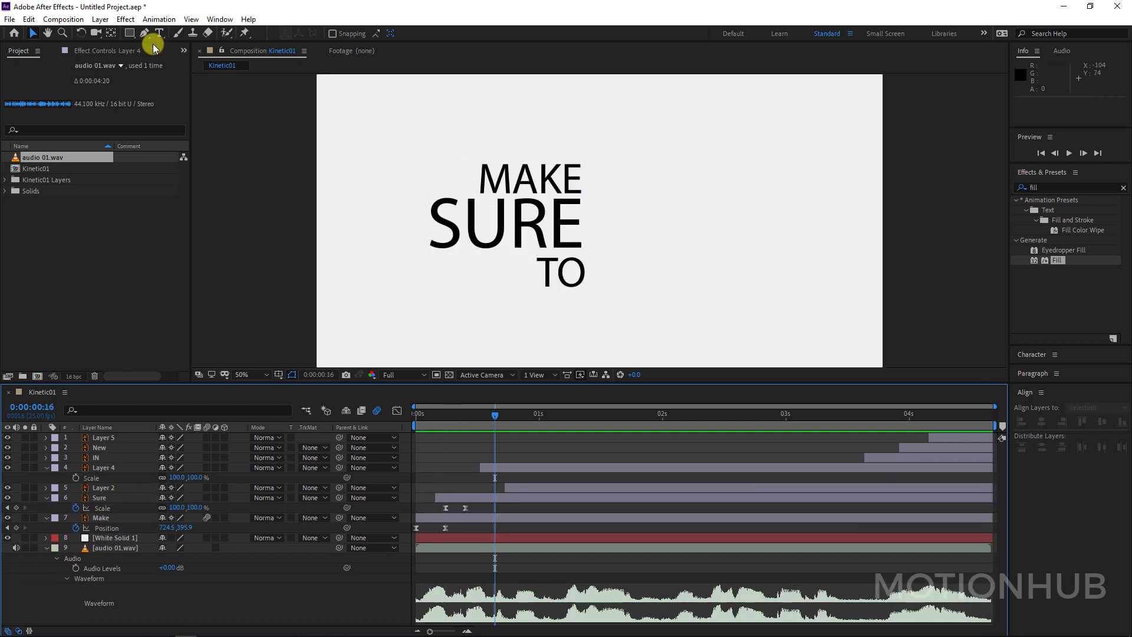
# Draw a red rectangle shape just large enough to cover the word TO, and hide the shape layer.
pyautogui.click(131, 33)
pyautogui.moveTo(128, 33); pyautogui.dragTo(204, 35)
pyautogui.moveTo(531, 252); pyautogui.dragTo(593, 290)
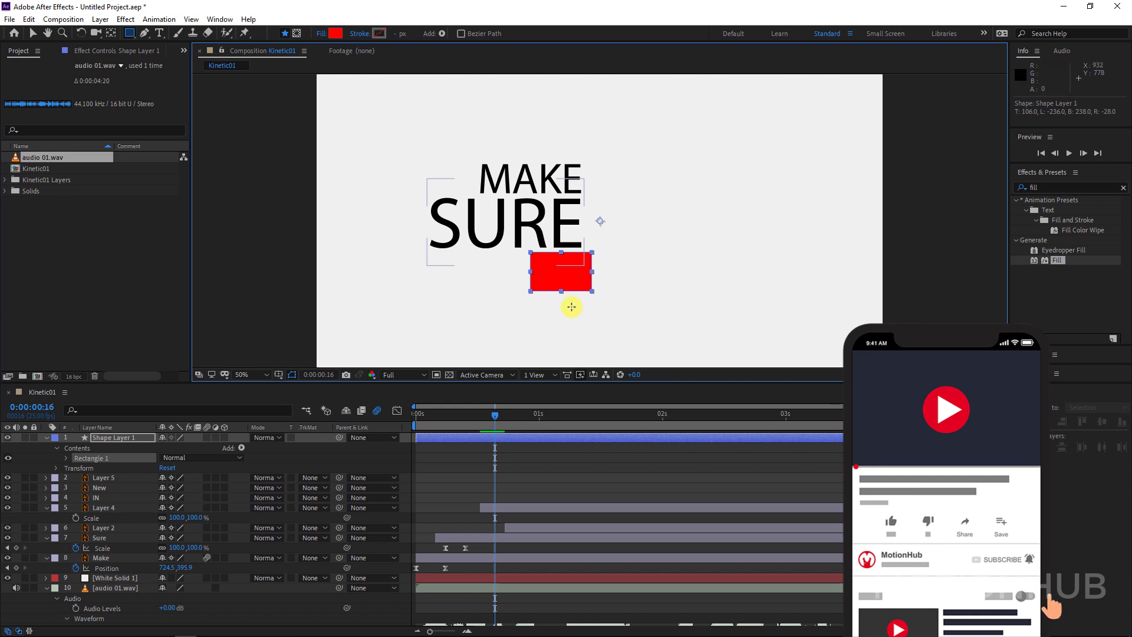
pyautogui.click(112, 444)
pyautogui.click(47, 438)
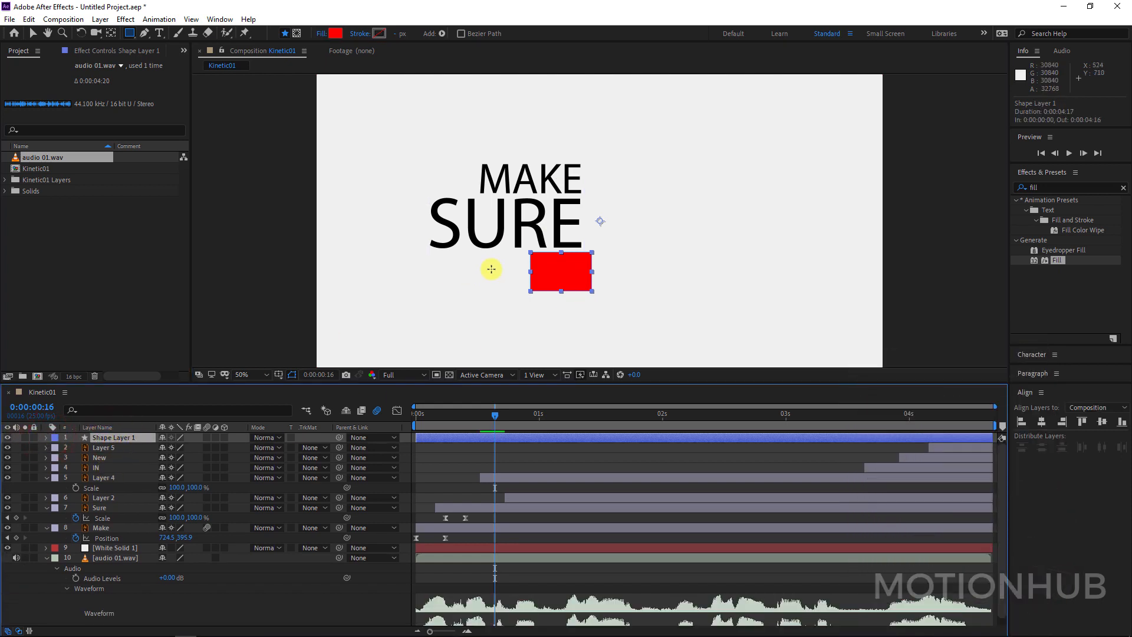
pyautogui.click(8, 437)
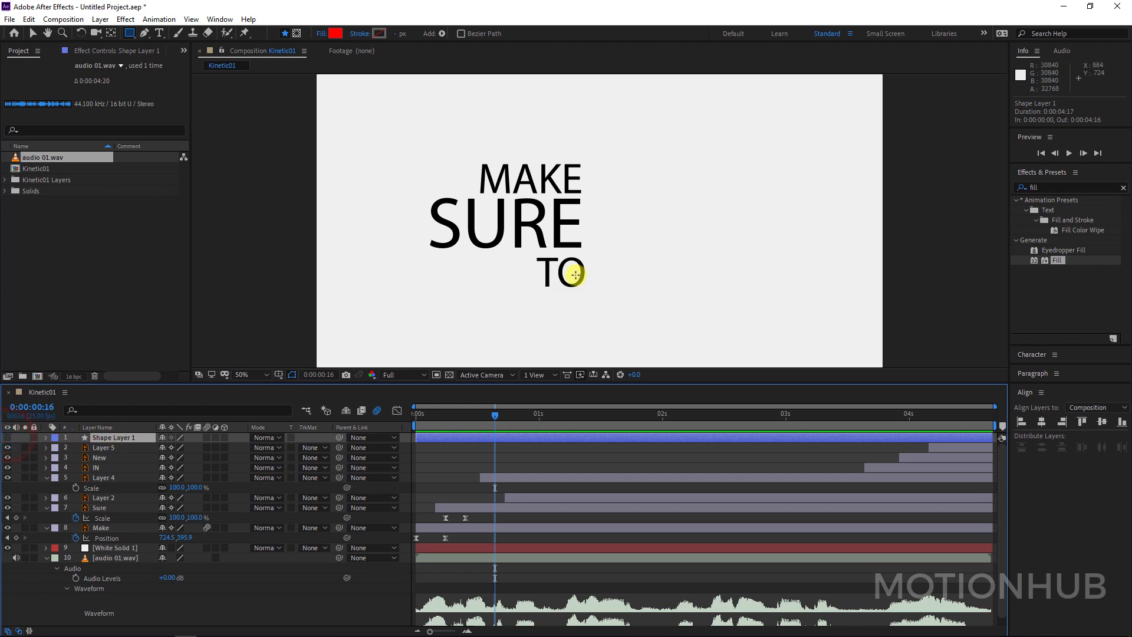
# Place the rectangle's shape layer directly above Layer 4, and set Layer 4's track matte to Alpha Matte "Shape Layer 1".
pyautogui.click(34, 33)
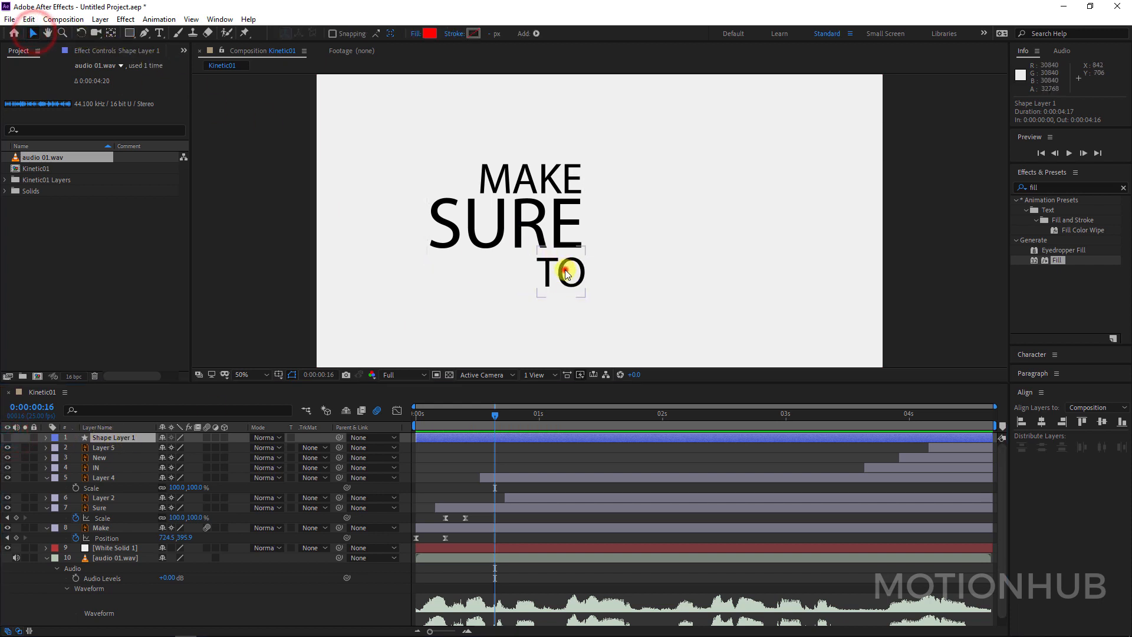
pyautogui.click(561, 270)
pyautogui.moveTo(116, 437); pyautogui.dragTo(123, 473)
pyautogui.click(112, 479)
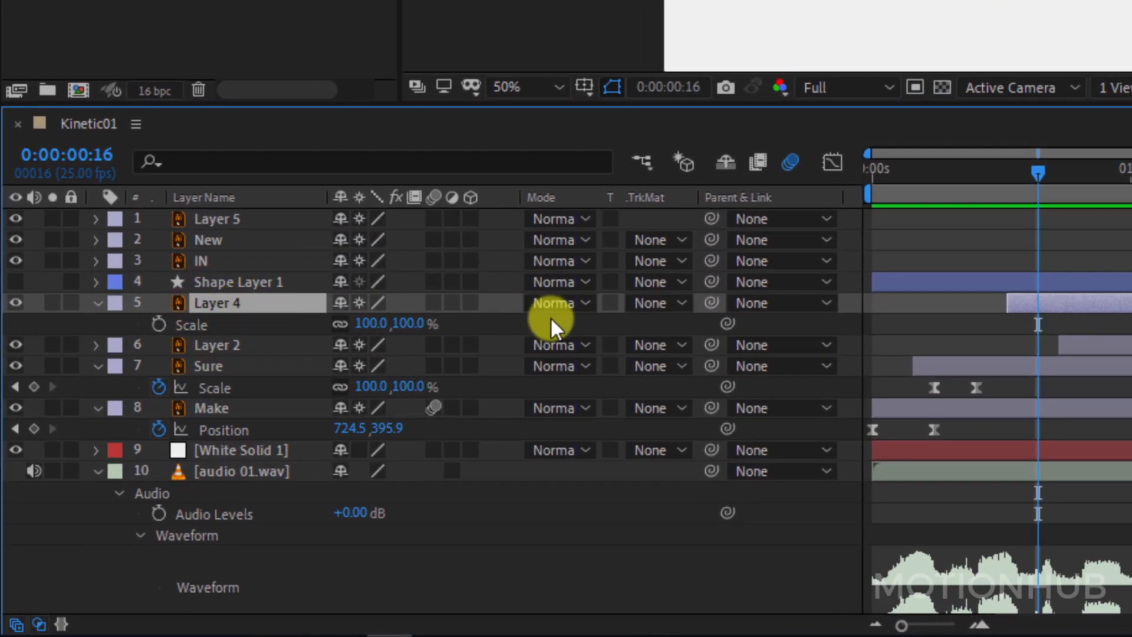
pyautogui.click(647, 306)
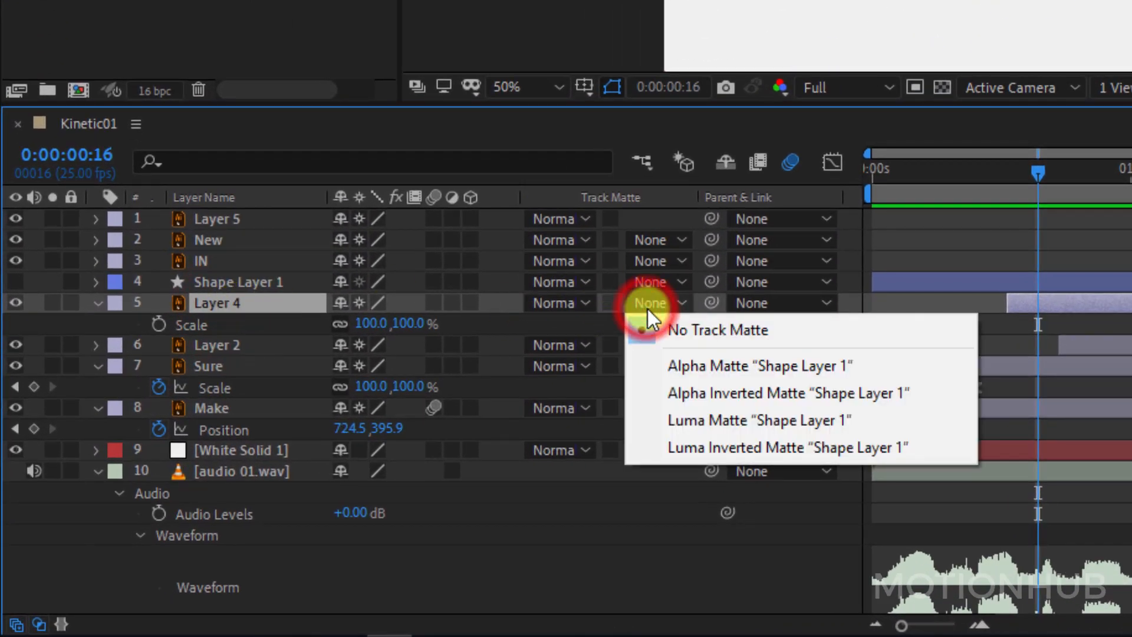
pyautogui.click(749, 367)
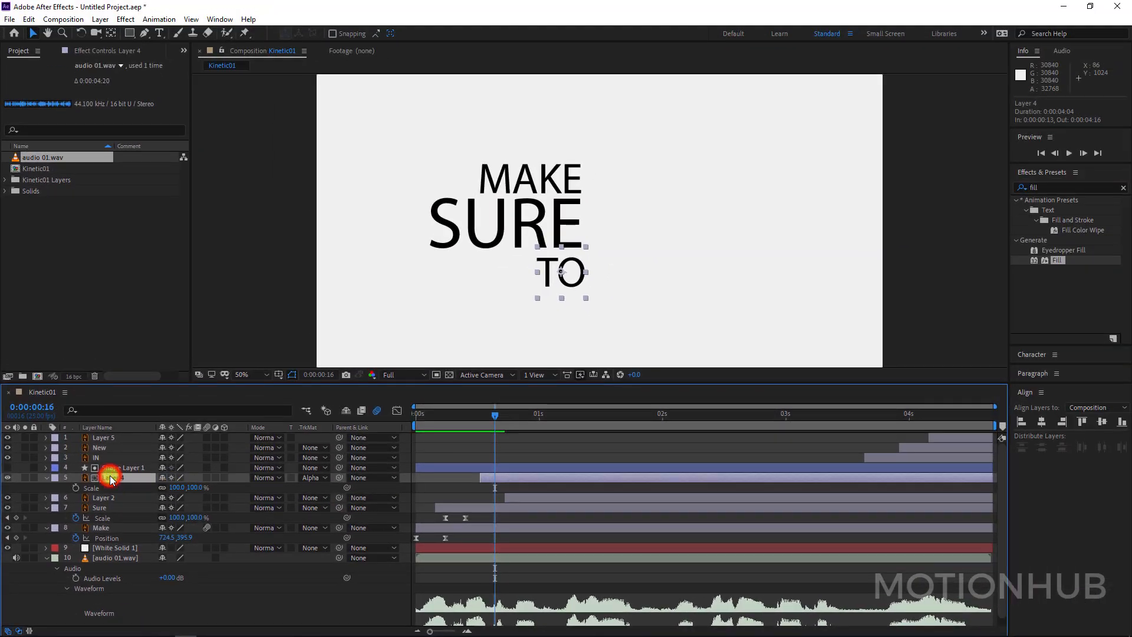
# Keyframe Layer 4's Position at 0:00:00:15, and at 0:00:00:13 raise the word TO above the matte to a Y value of 583.
pyautogui.press('p')
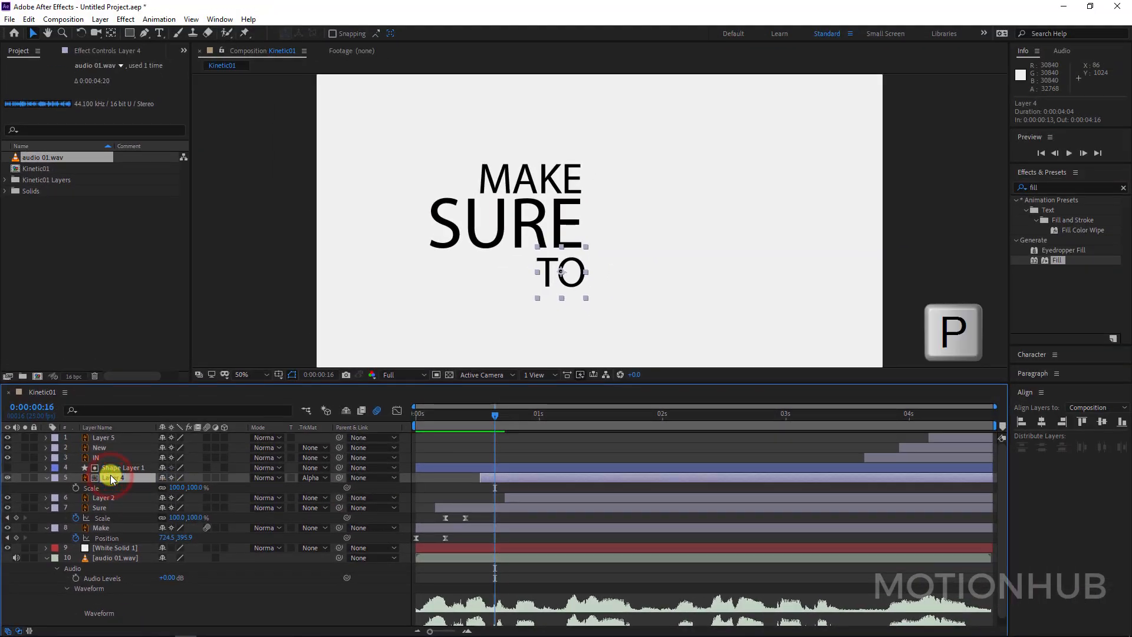
pyautogui.press('pageup')
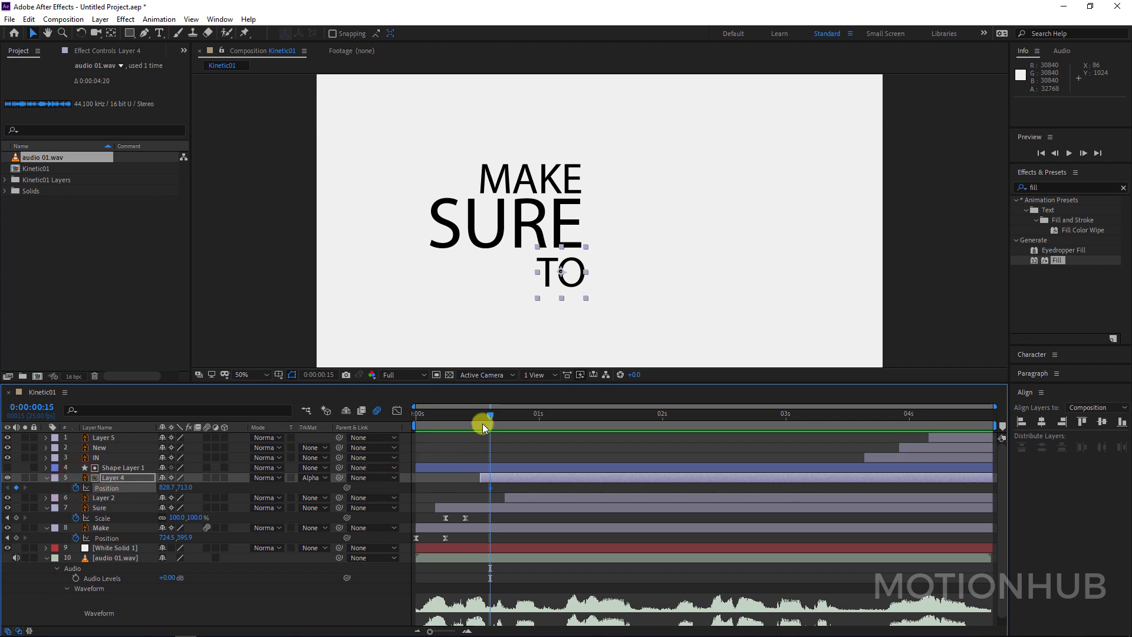
pyautogui.press('pageup')
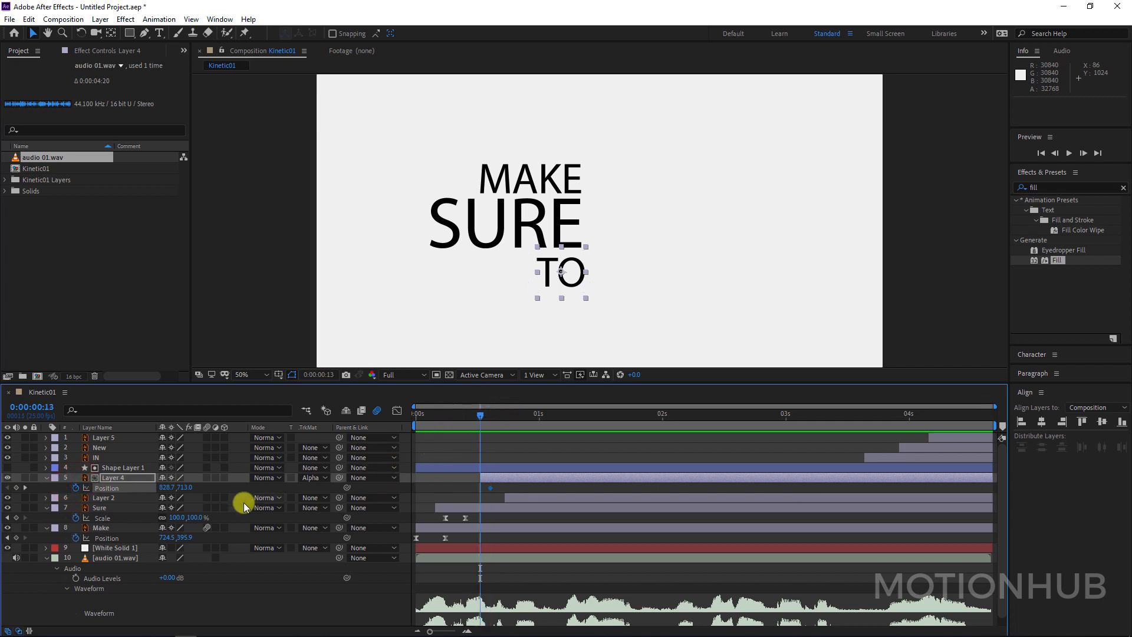
pyautogui.moveTo(190, 488); pyautogui.dragTo(134, 471)
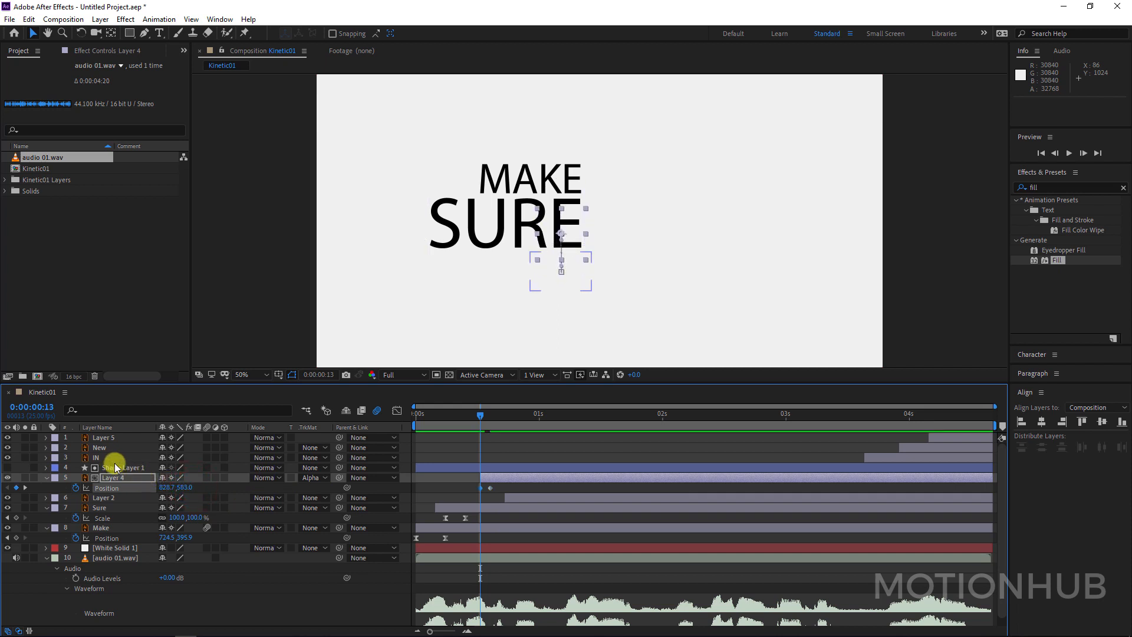
# Check the matte rectangle's placement by briefly showing it, and preview the reveal of the word TO.
pyautogui.click(118, 468)
pyautogui.click(8, 467)
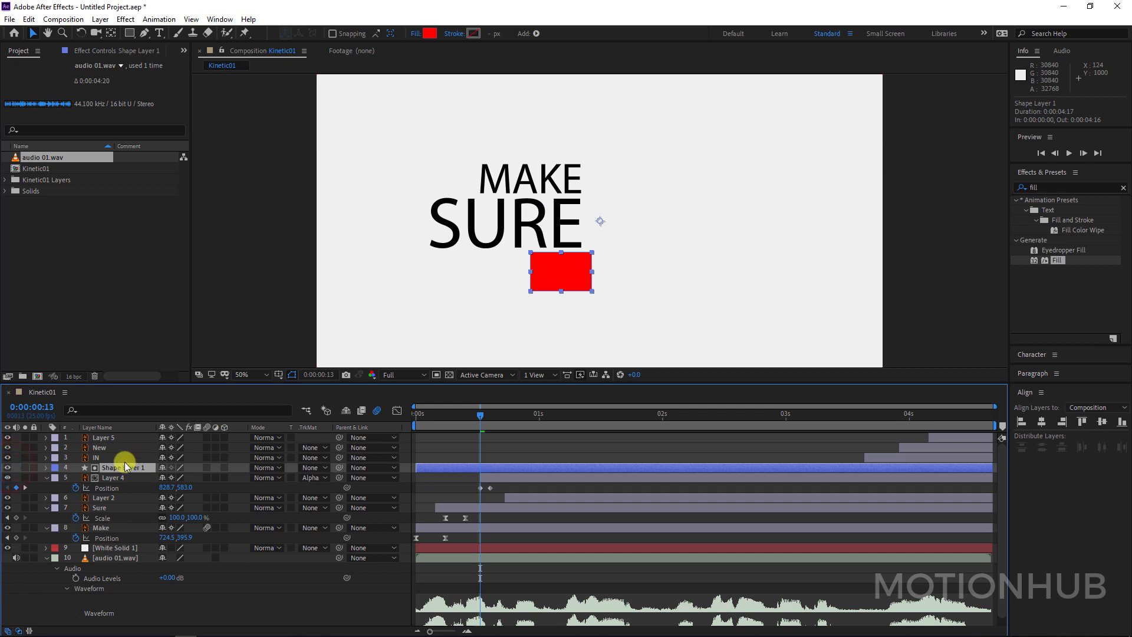
pyautogui.click(10, 467)
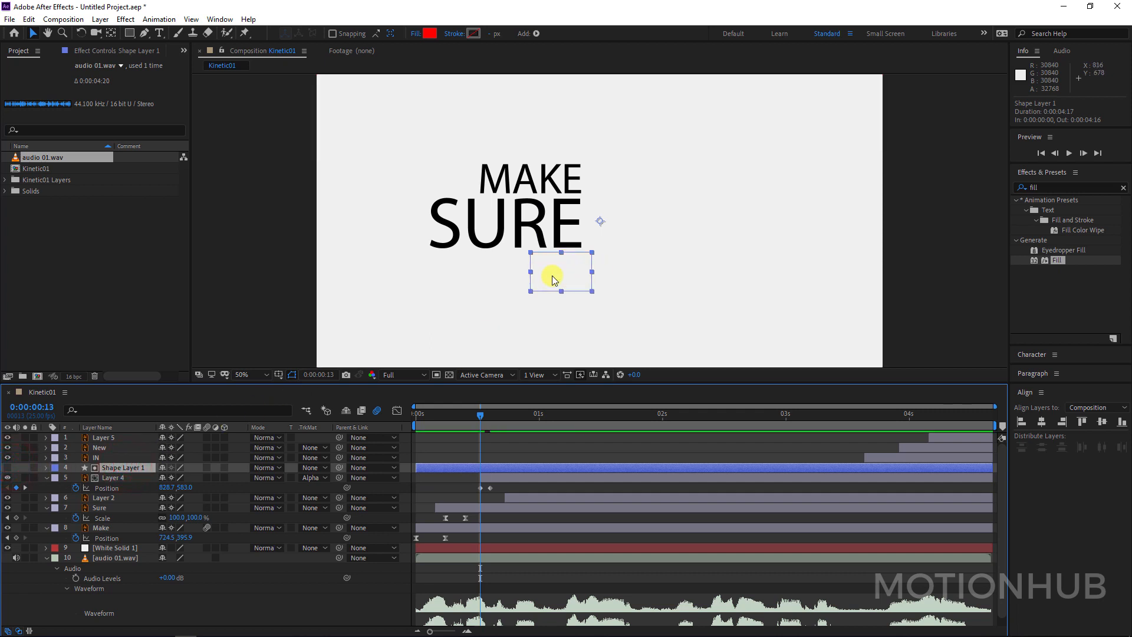
pyautogui.click(124, 478)
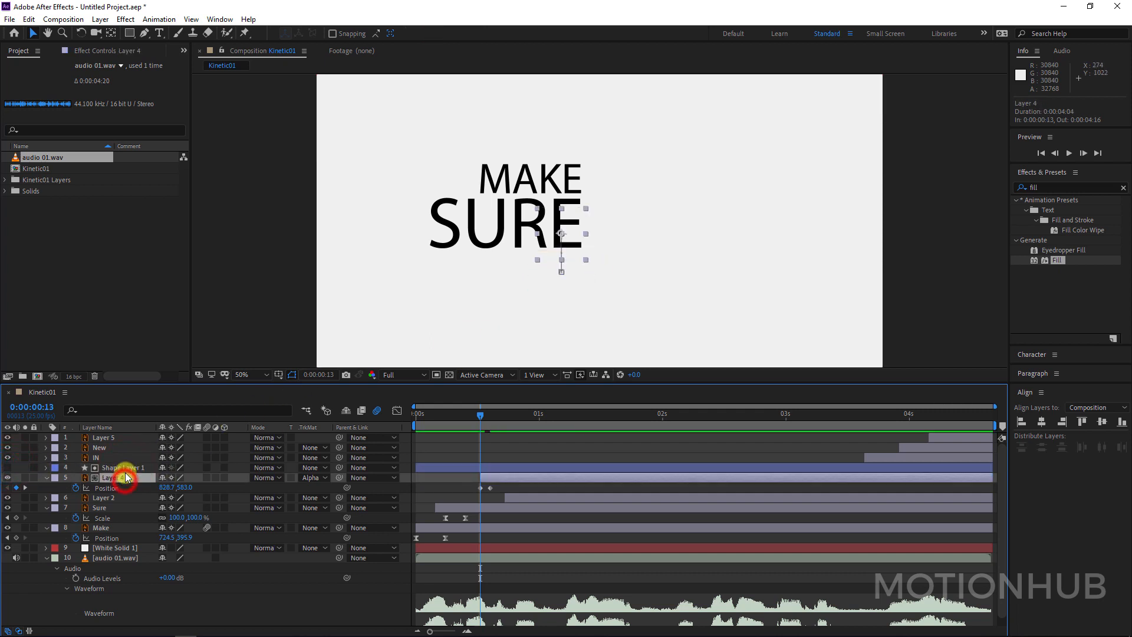
pyautogui.press('space')
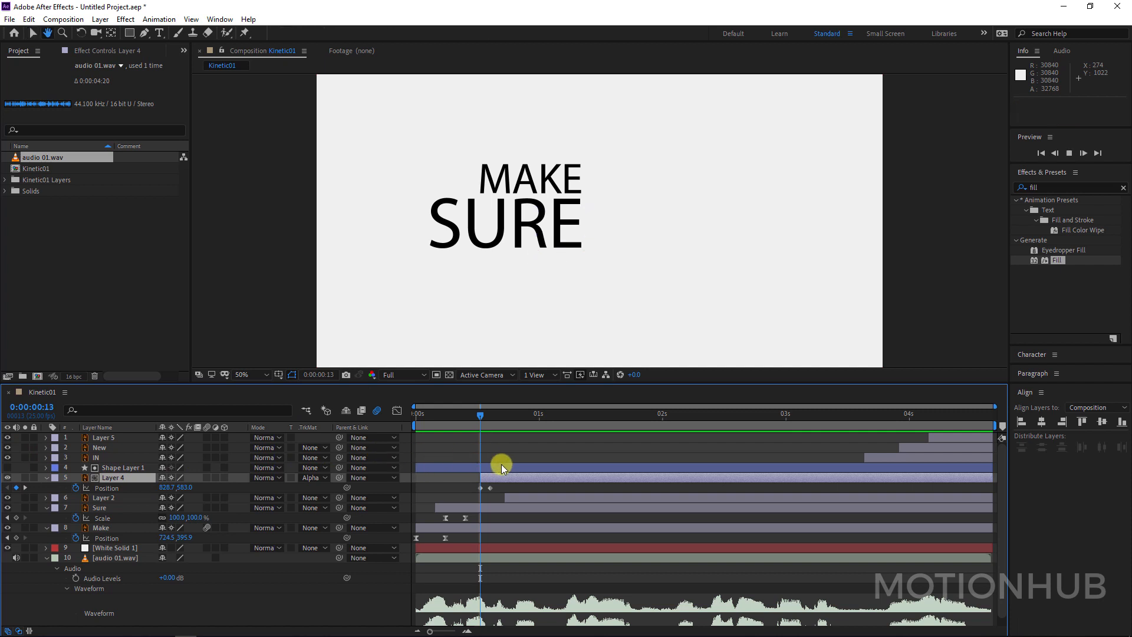
pyautogui.press('space')
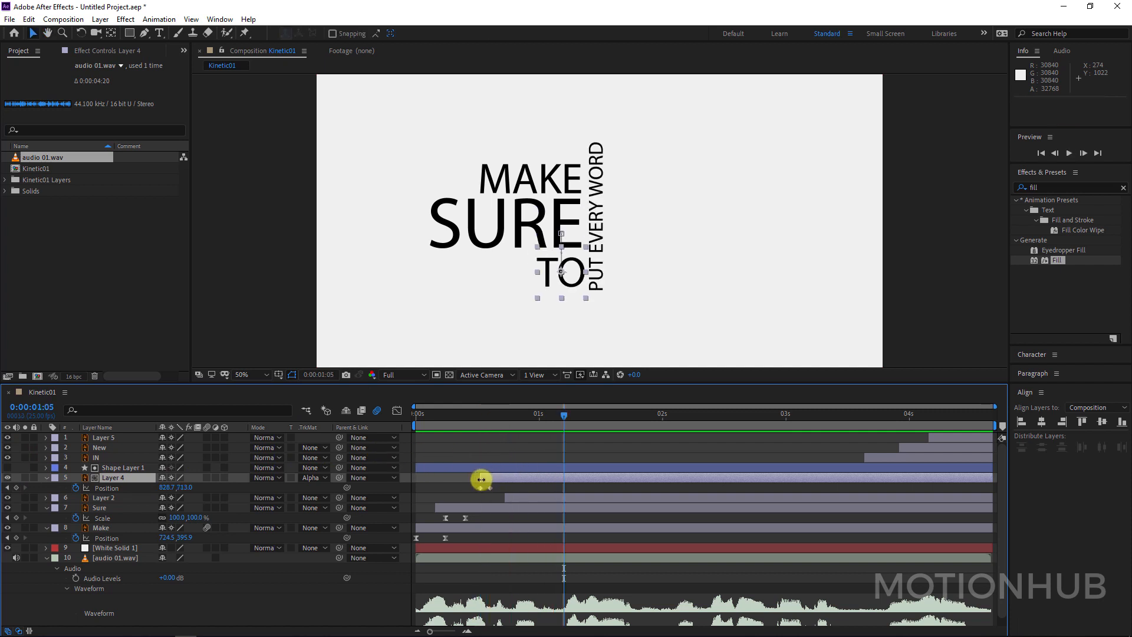
# Start Layer 4 and its first Position keyframe at 0:00:00:10, shift the second to about 0:00:00:16, Easy Ease both, and preview the reveal.
pyautogui.moveTo(481, 479)
pyautogui.mouseDown()
pyautogui.moveTo(468, 476)
pyautogui.moveTo(466, 488)
pyautogui.mouseUp()
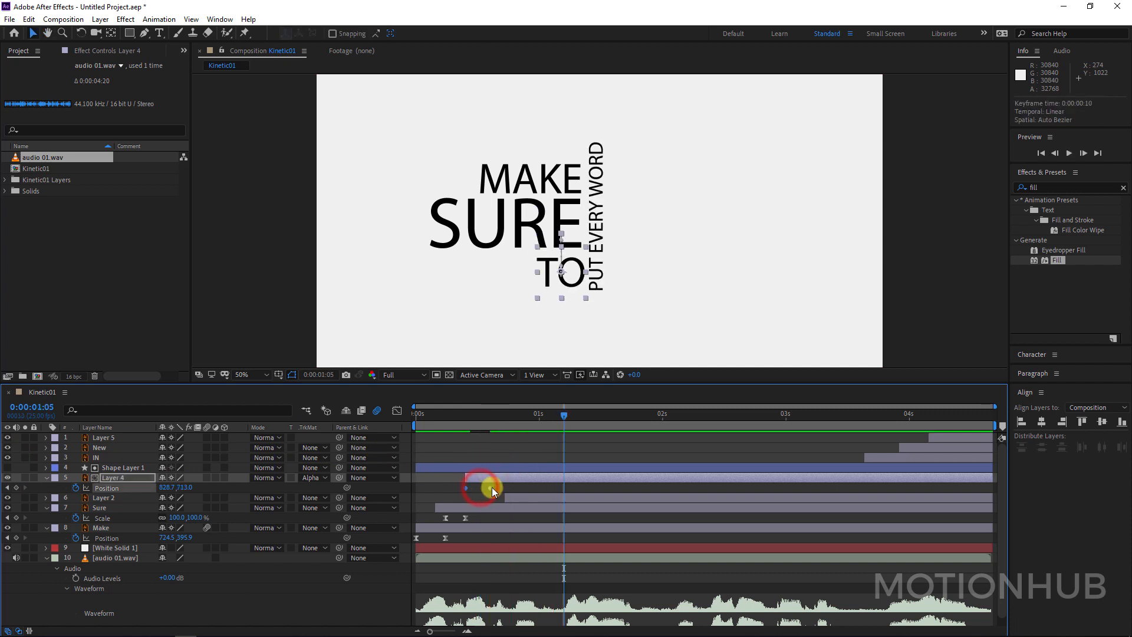
pyautogui.click(495, 490)
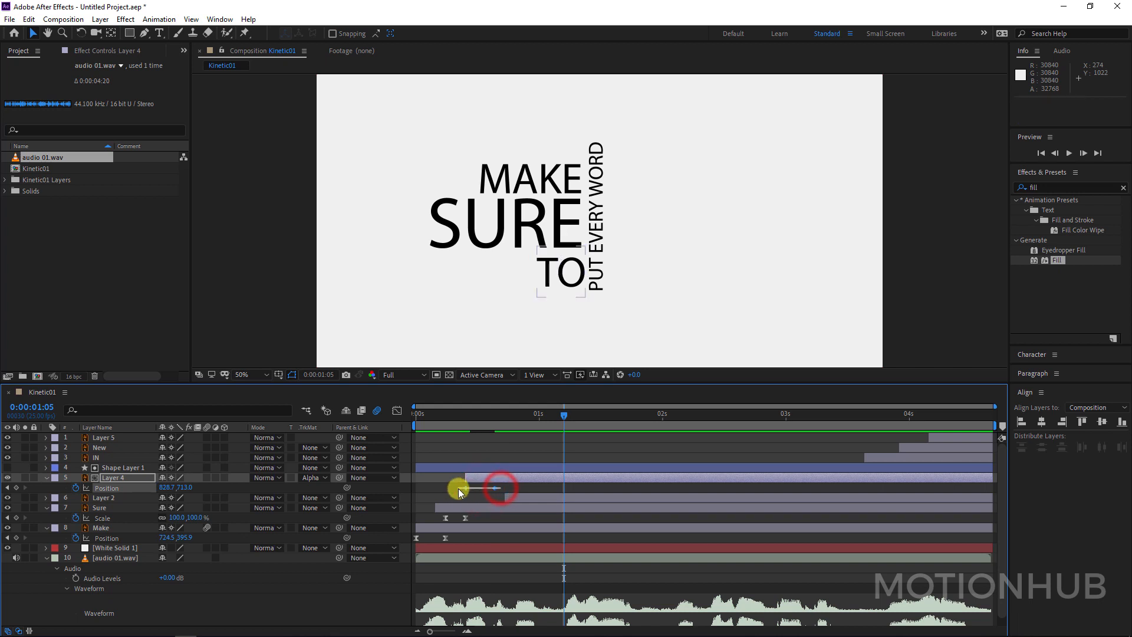
pyautogui.press('F9')
pyautogui.press('F9')
pyautogui.moveTo(467, 417); pyautogui.dragTo(456, 416)
pyautogui.press('space')
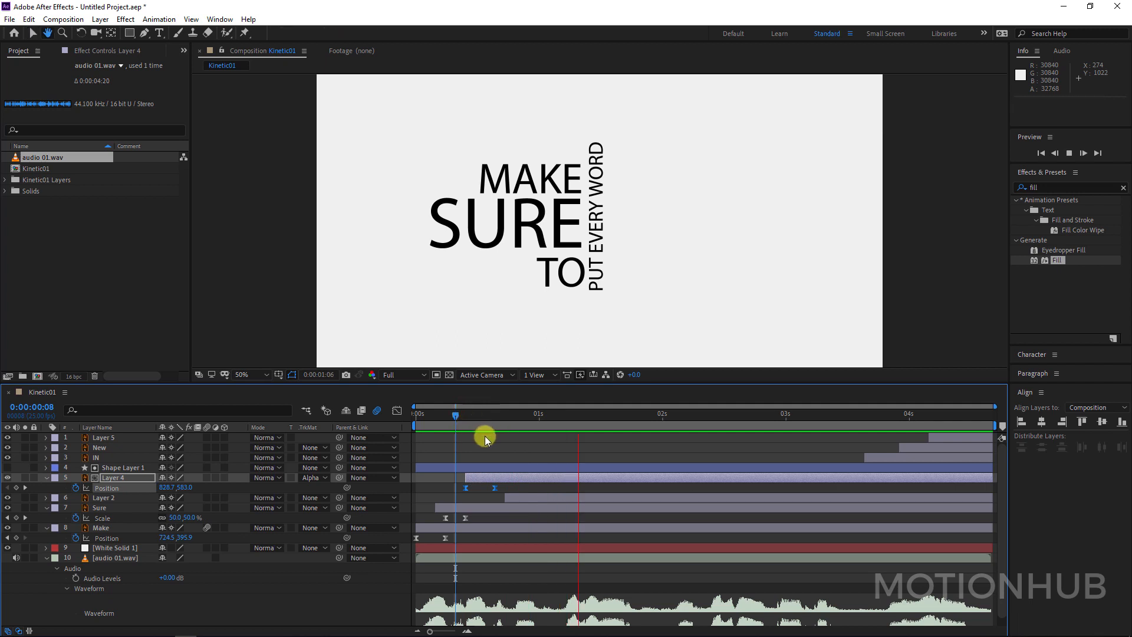
pyautogui.press('space')
# Keyframe Layer 2's Position at 0:00:01:23, and at 0:00:00:18 move its vertical text straight down below the composition to Y 1374.5.
pyautogui.moveTo(535, 508); pyautogui.dragTo(653, 508)
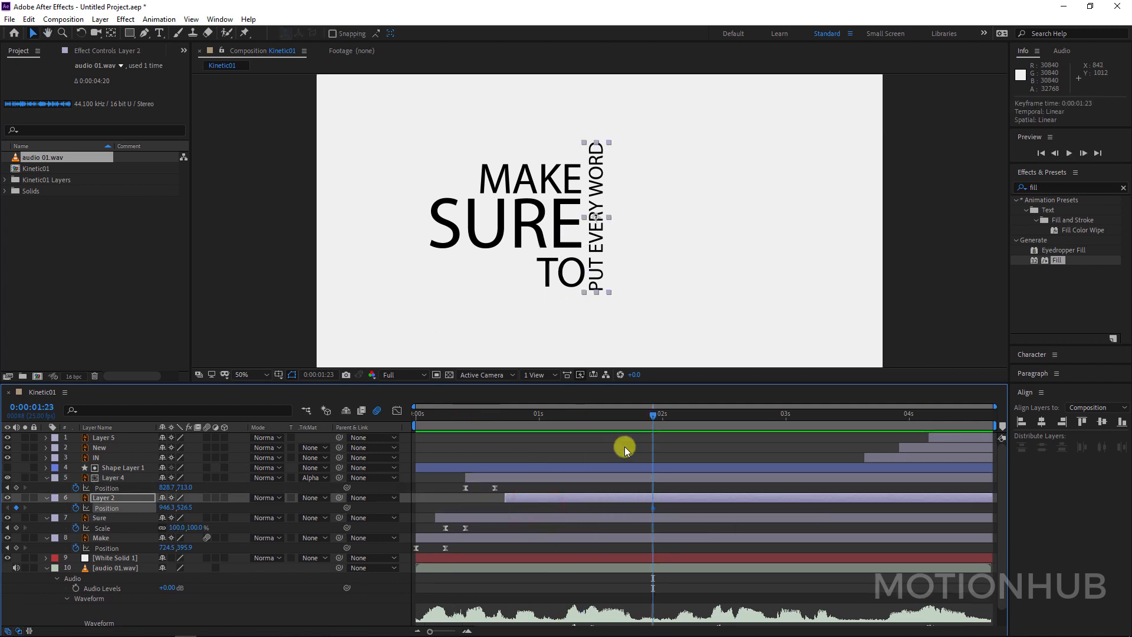
pyautogui.moveTo(622, 417); pyautogui.dragTo(506, 423)
pyautogui.moveTo(596, 182); pyautogui.dragTo(597, 407)
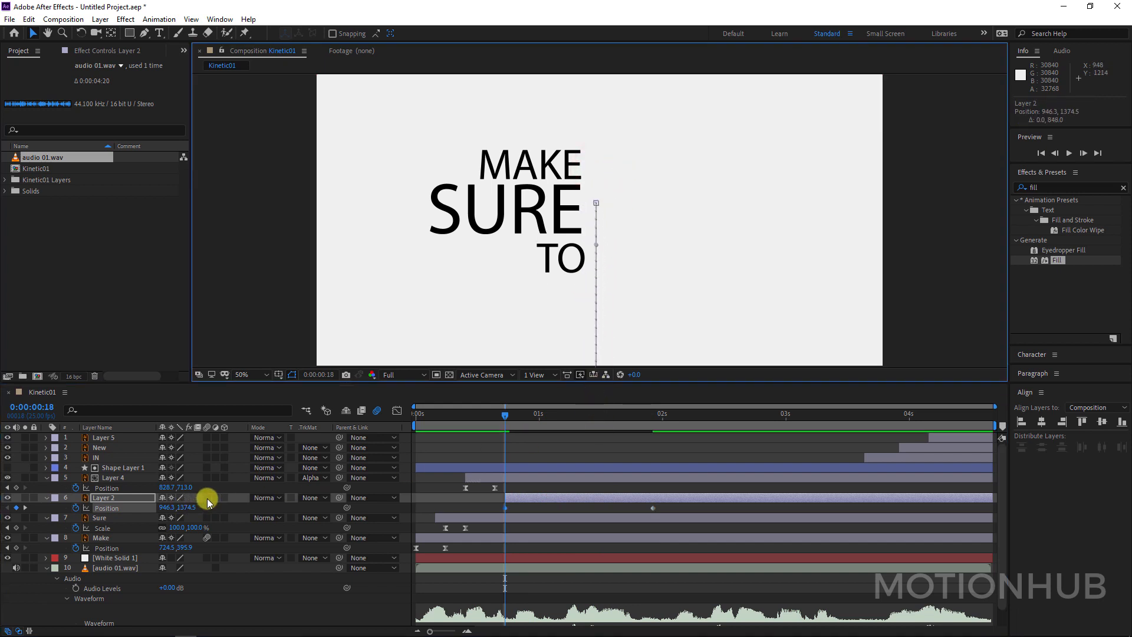
# Enable motion blur for Layer 2, apply Easy Ease to both of its Position keyframes, and preview the movement.
pyautogui.click(207, 497)
pyautogui.click(684, 509)
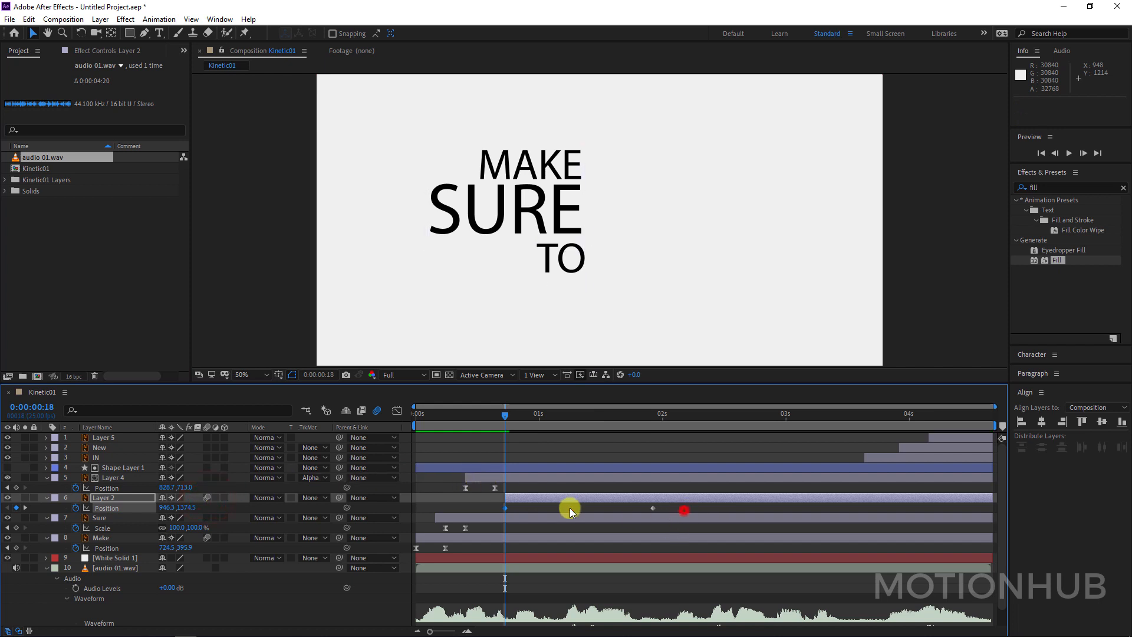
pyautogui.moveTo(570, 508); pyautogui.dragTo(441, 496)
pyautogui.press('F9')
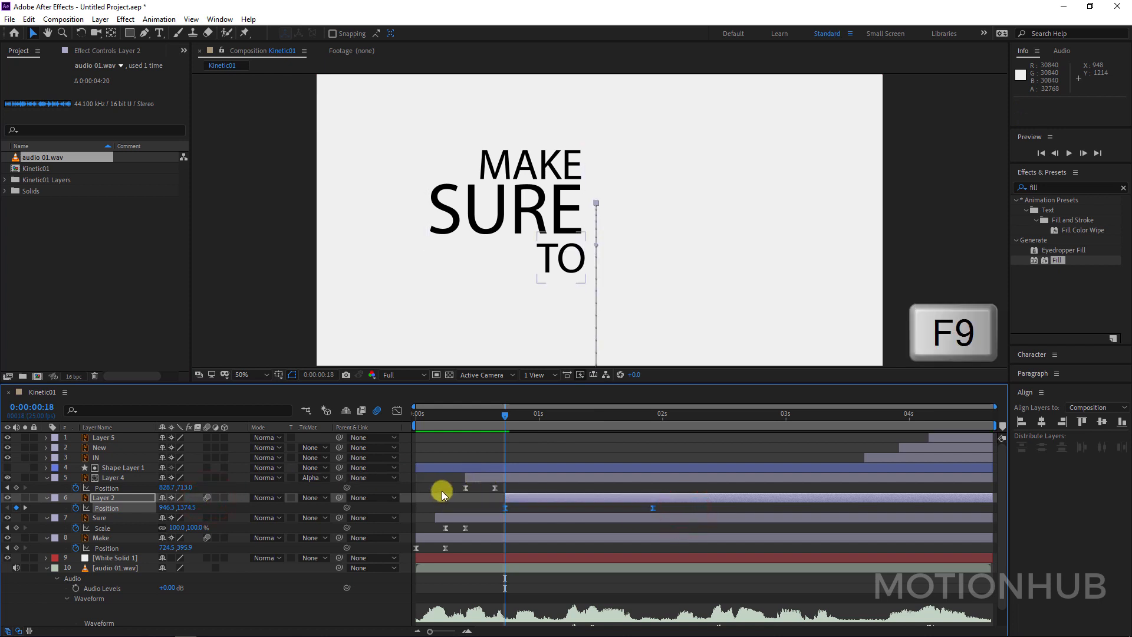
pyautogui.press('space')
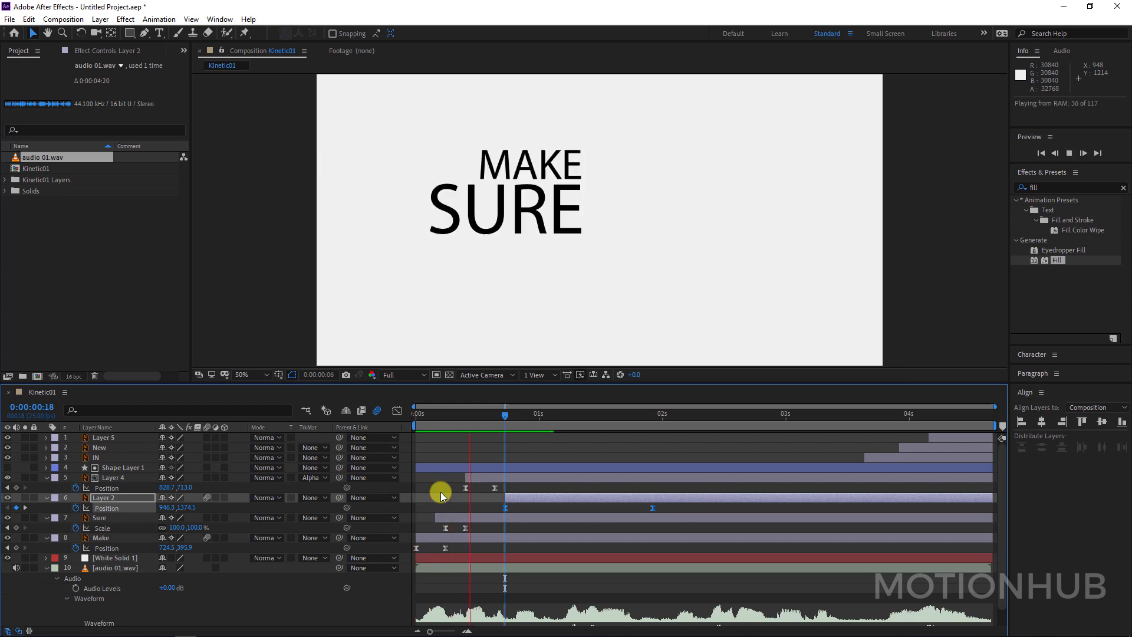
pyautogui.press('space')
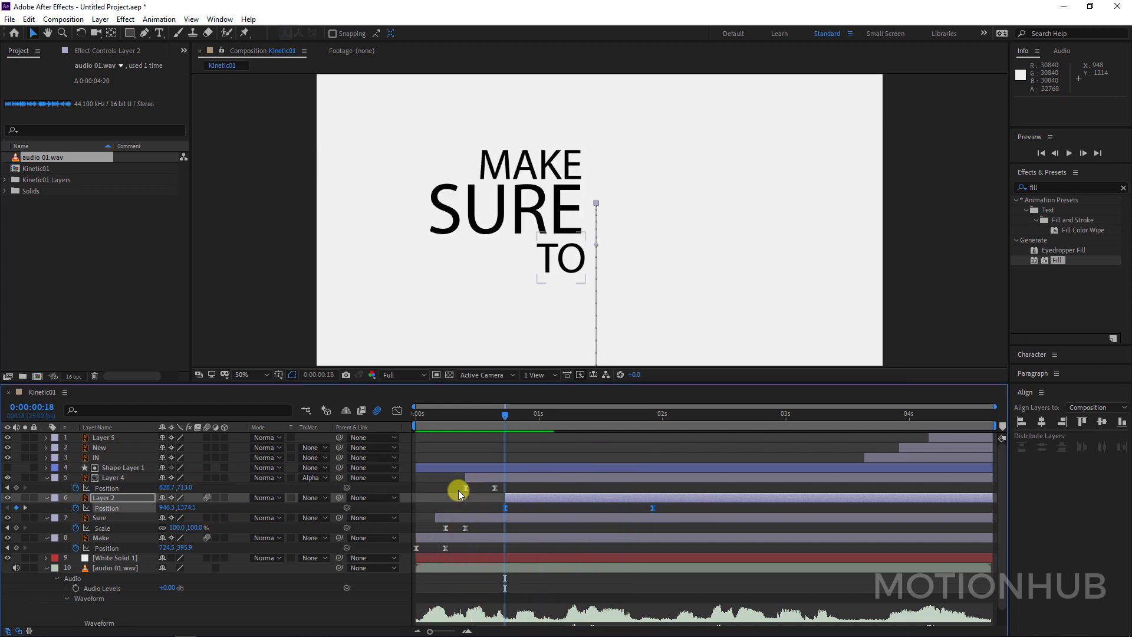
# Move Layer 2's second Position keyframe earlier, to about 0:00:01:04.
pyautogui.click(690, 504)
pyautogui.moveTo(653, 508); pyautogui.dragTo(560, 508)
pyautogui.rightClick(139, 505)
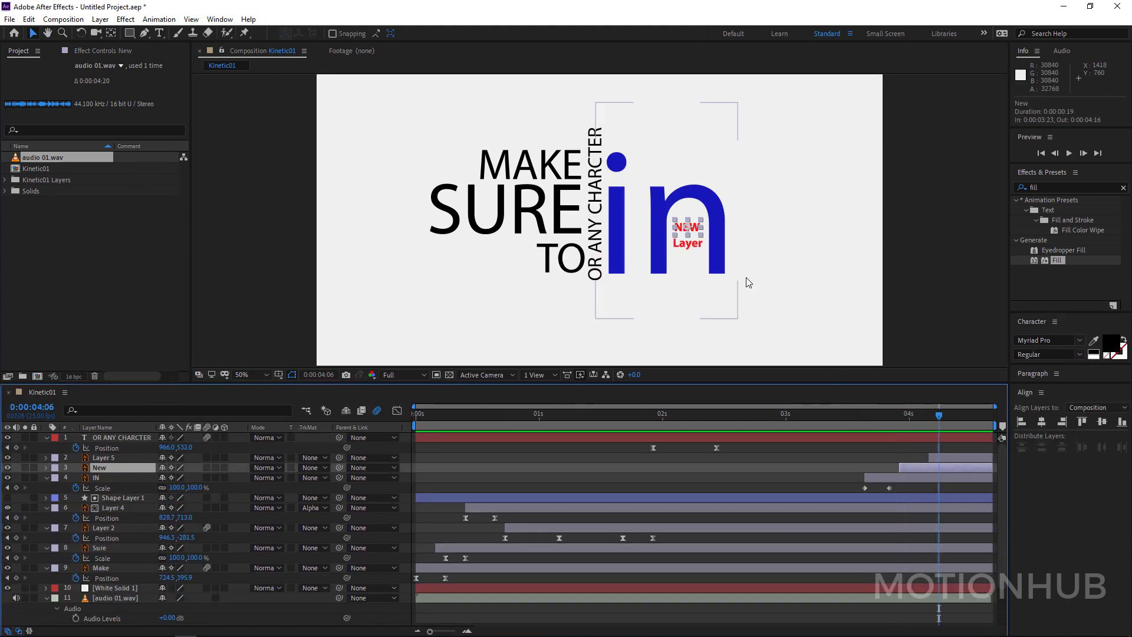
# Create a null object and position it at about 1254, 634 beside the red NEW Layer text.
pyautogui.rightClick(40, 582)
pyautogui.click(88, 454)
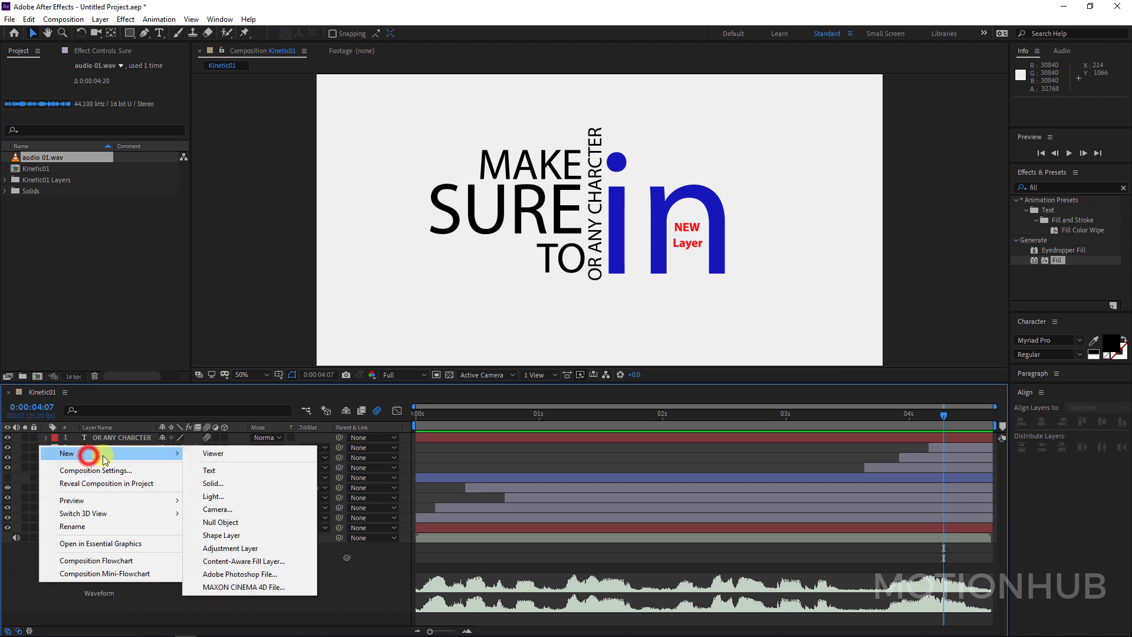
pyautogui.click(227, 522)
pyautogui.moveTo(620, 227); pyautogui.dragTo(706, 252)
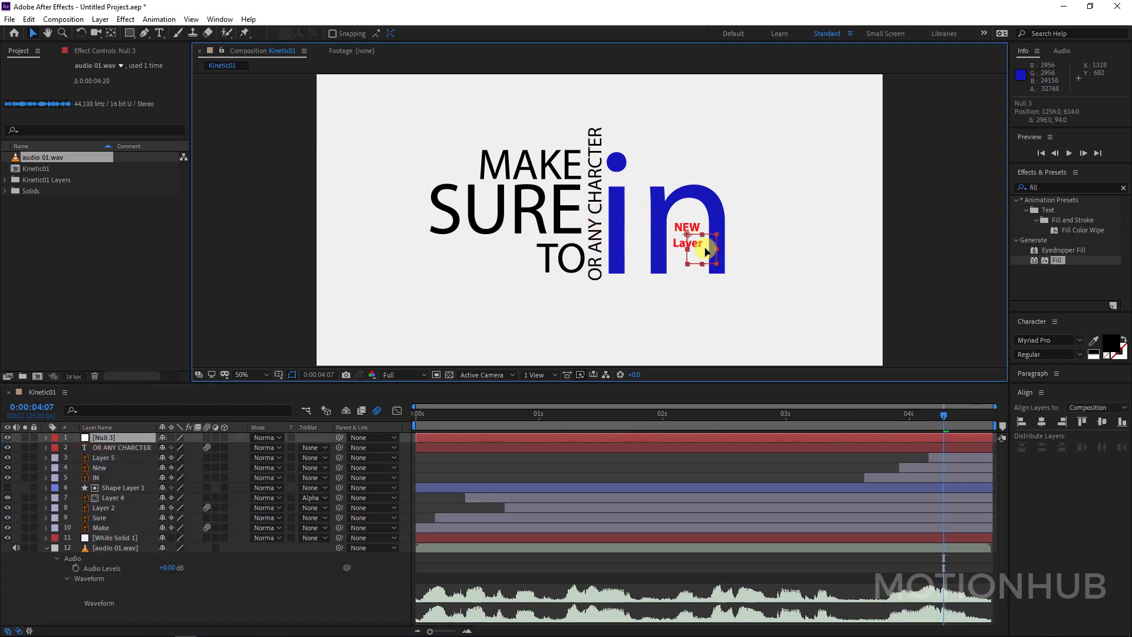
# Parent every layer from OR ANY CHARCTER through Make to the null, leaving out the white solid and the audio.
pyautogui.click(124, 447)
pyautogui.keyDown('shift'); pyautogui.click(117, 526); pyautogui.keyUp('shift')
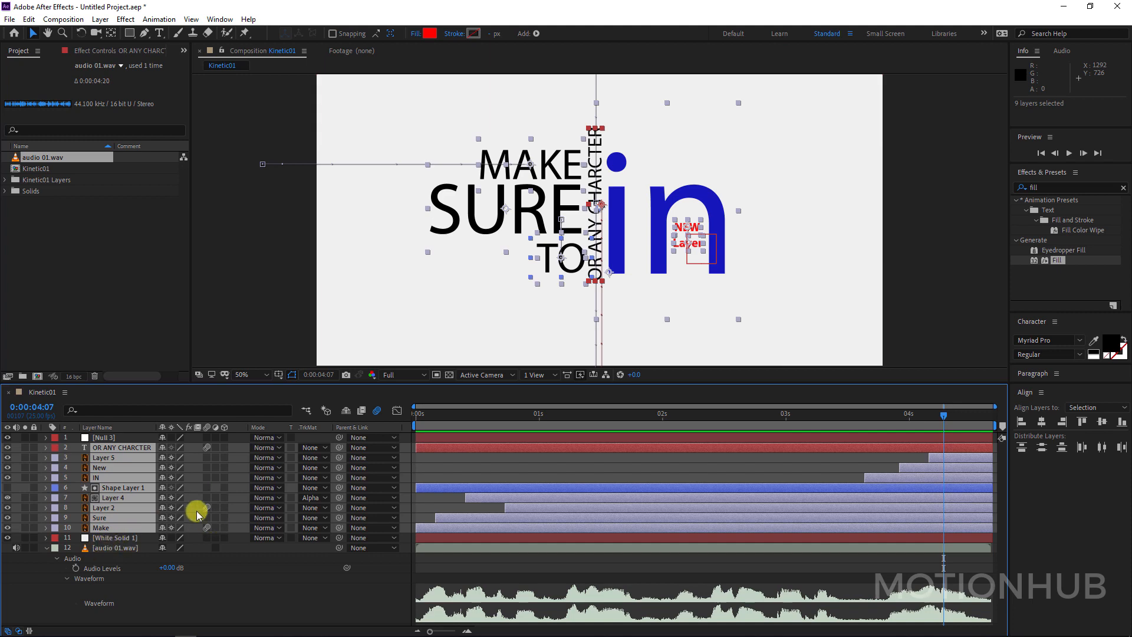
pyautogui.moveTo(339, 453); pyautogui.dragTo(112, 441)
# Add a 100% Scale keyframe to the null and place it at 0:00:03:24.
pyautogui.click(112, 437)
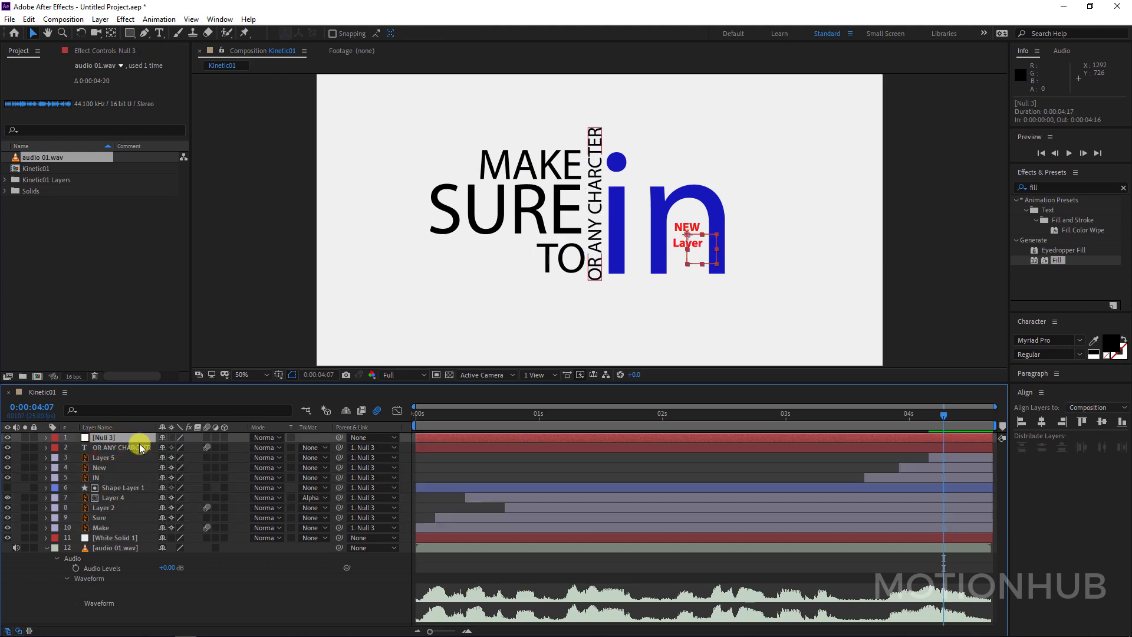
pyautogui.press('s')
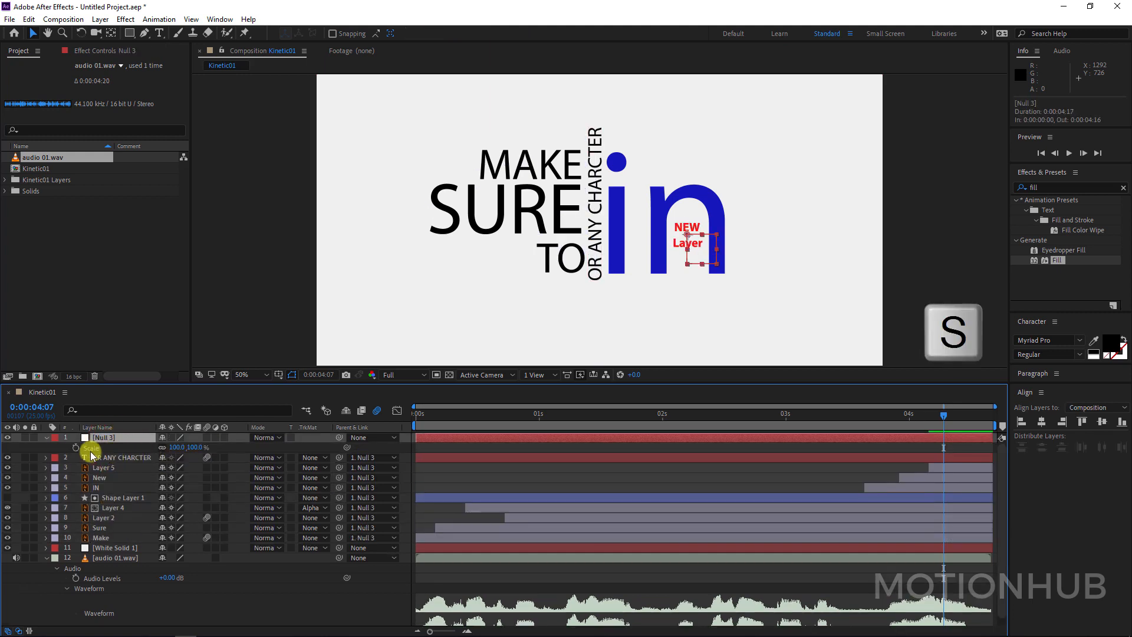
pyautogui.click(76, 447)
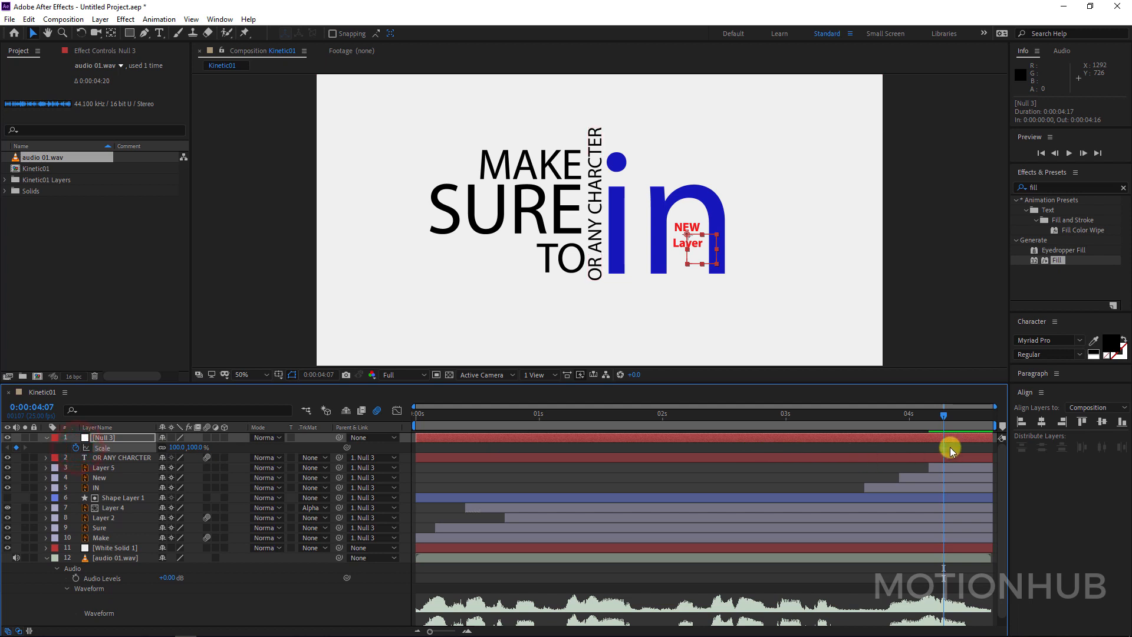
pyautogui.moveTo(943, 446); pyautogui.dragTo(903, 421)
pyautogui.click(914, 417)
pyautogui.press('space')
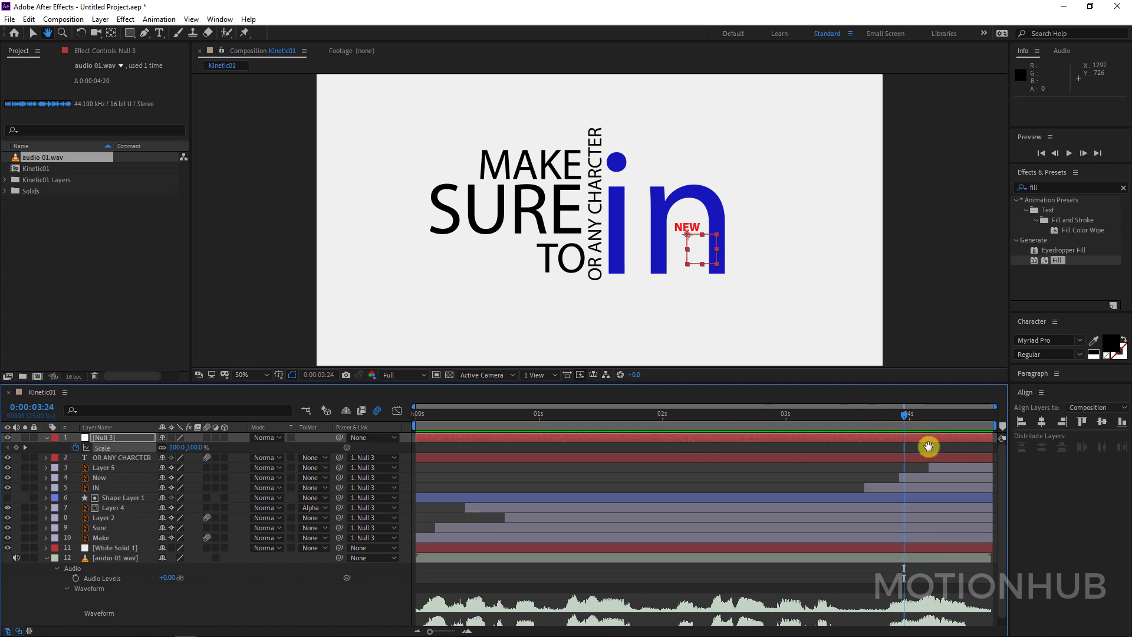
pyautogui.click(34, 32)
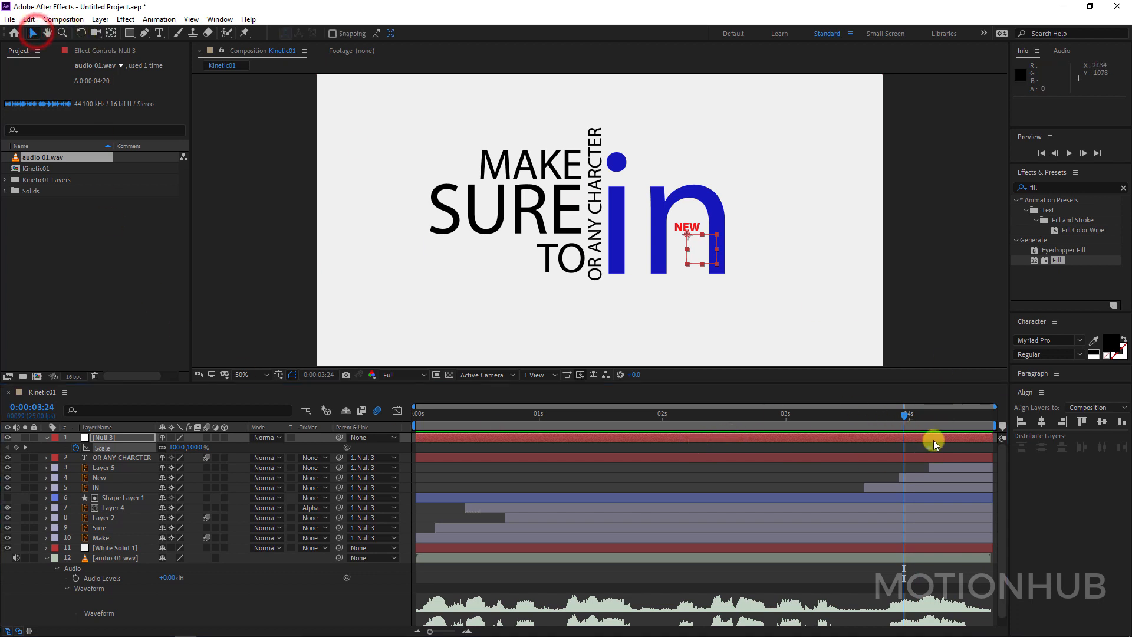
pyautogui.click(906, 447)
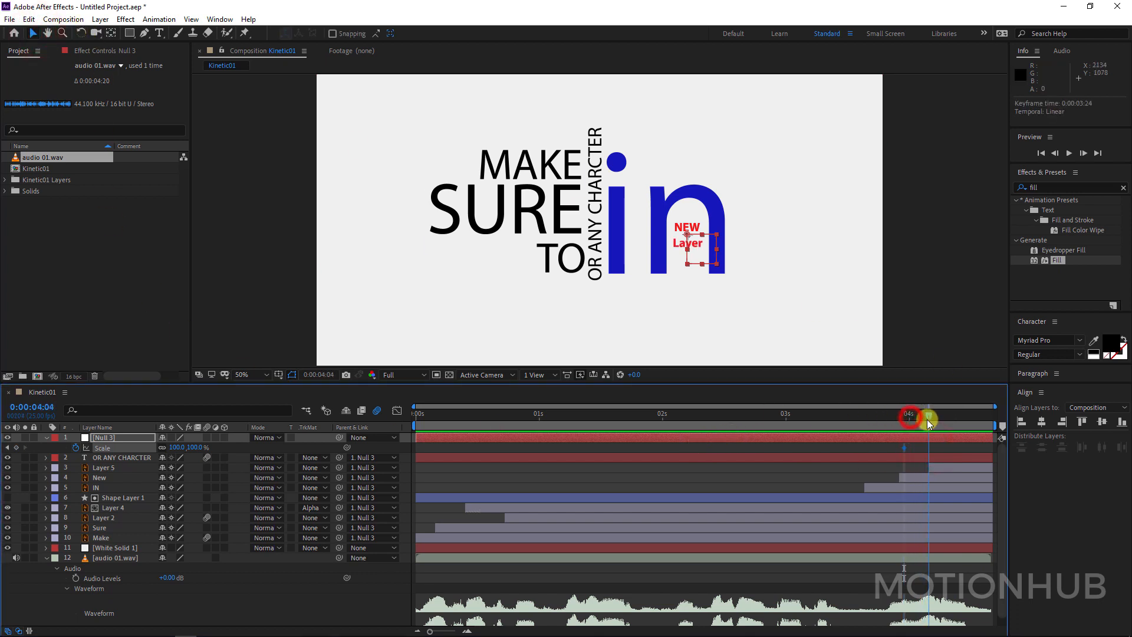
# Set the null's Scale to 835% at 0:00:04:04 and give it a starting Position keyframe at 0:00:03:24.
pyautogui.moveTo(927, 419); pyautogui.dragTo(928, 420)
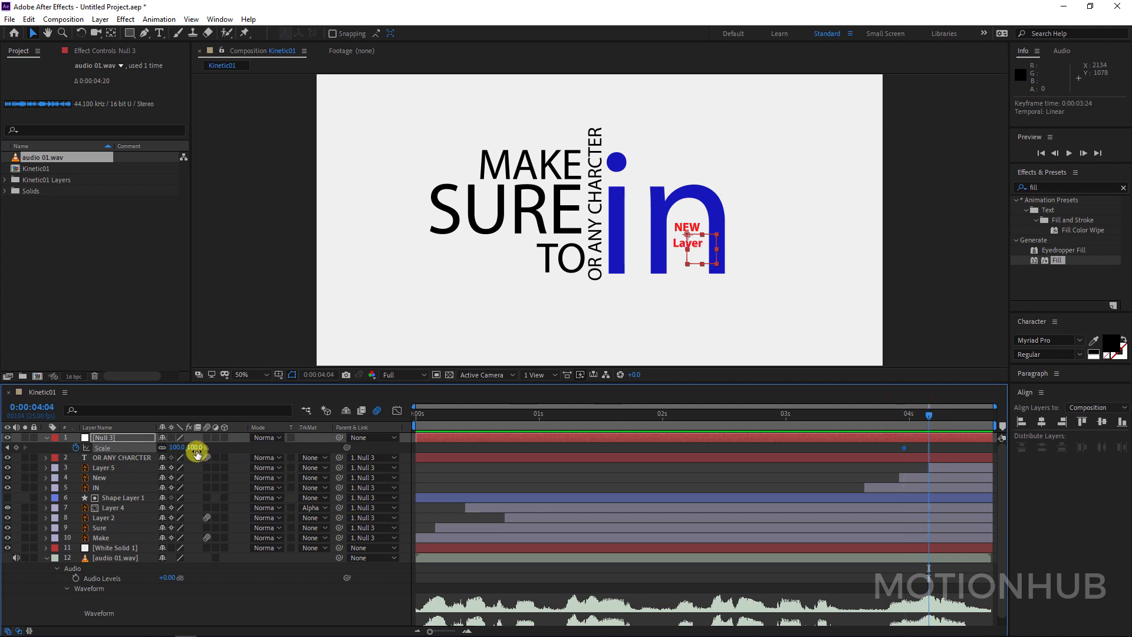
pyautogui.moveTo(196, 449); pyautogui.dragTo(339, 436)
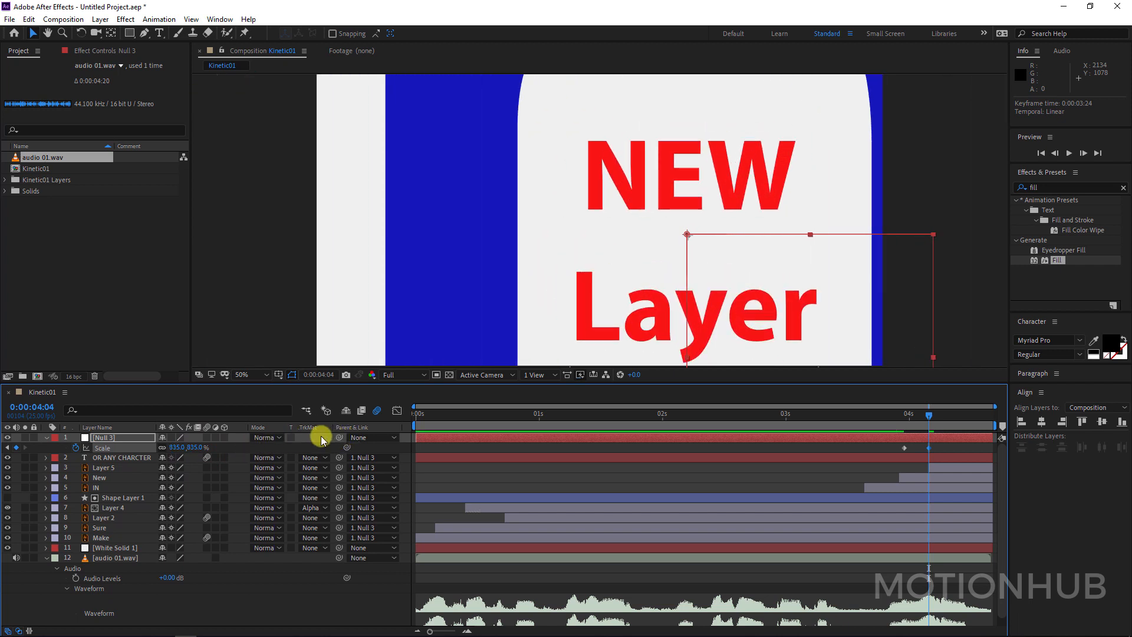
pyautogui.hotkey('shift', 'p')
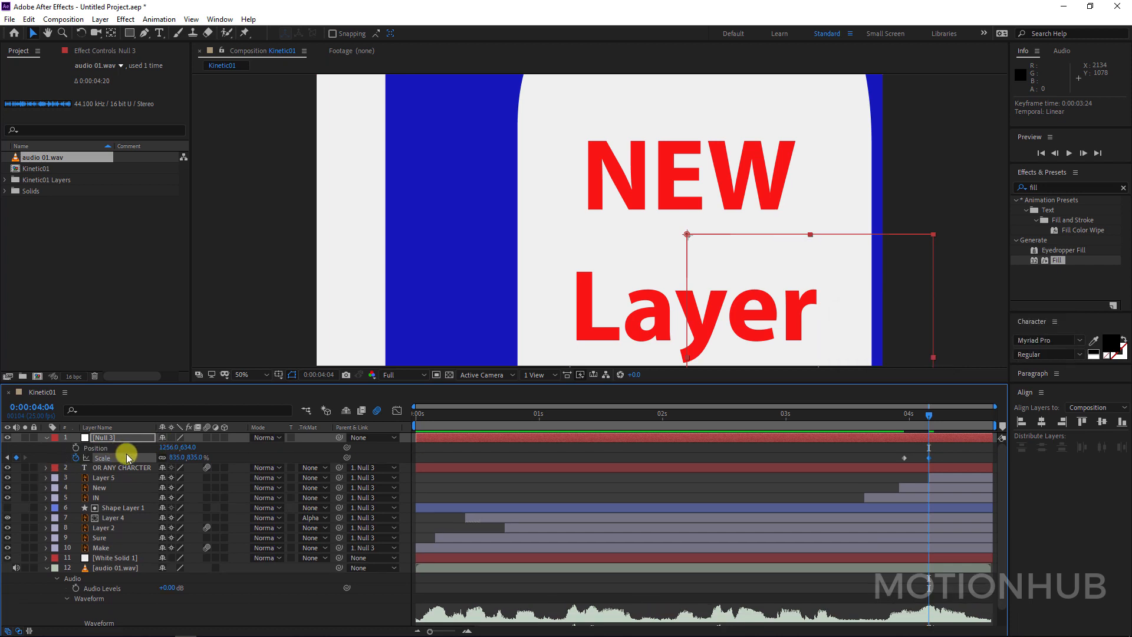
pyautogui.click(75, 448)
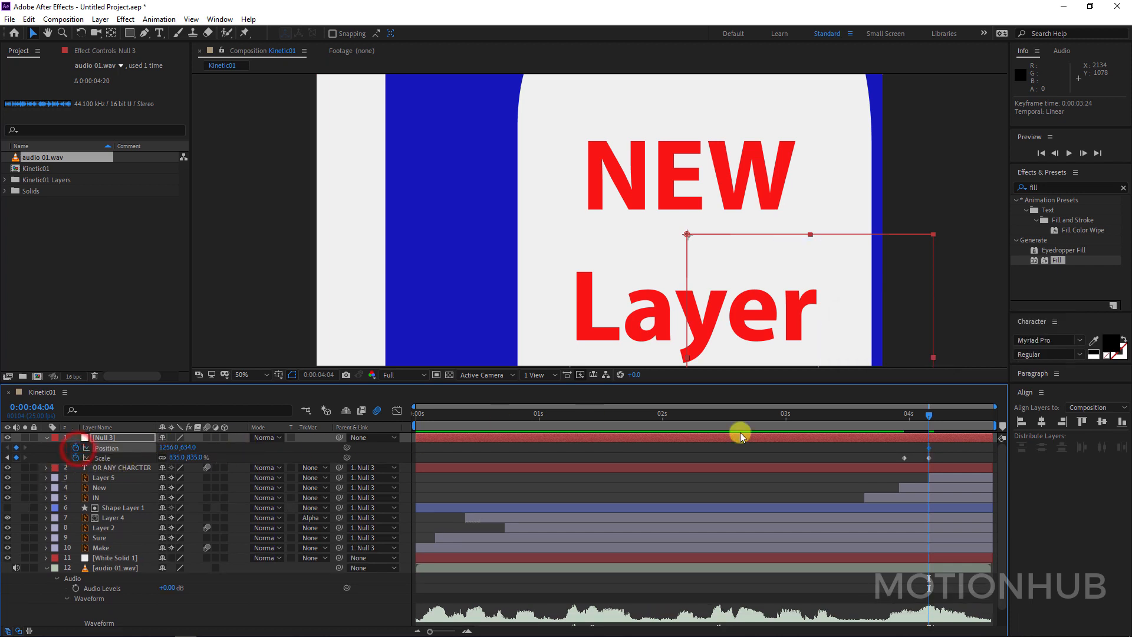
pyautogui.moveTo(929, 448); pyautogui.dragTo(904, 448)
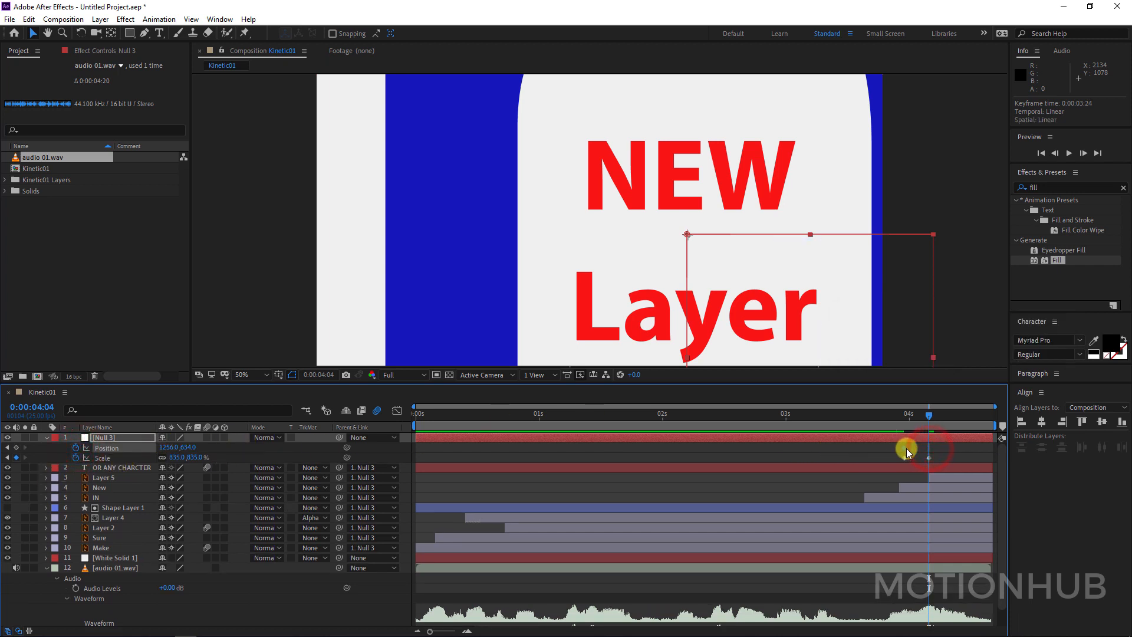
# Centre the NEW Layer text in the frame by moving the null to 996, 526 at 0:00:04:04, using temporary title/action safe guides.
pyautogui.moveTo(169, 447); pyautogui.dragTo(155, 450)
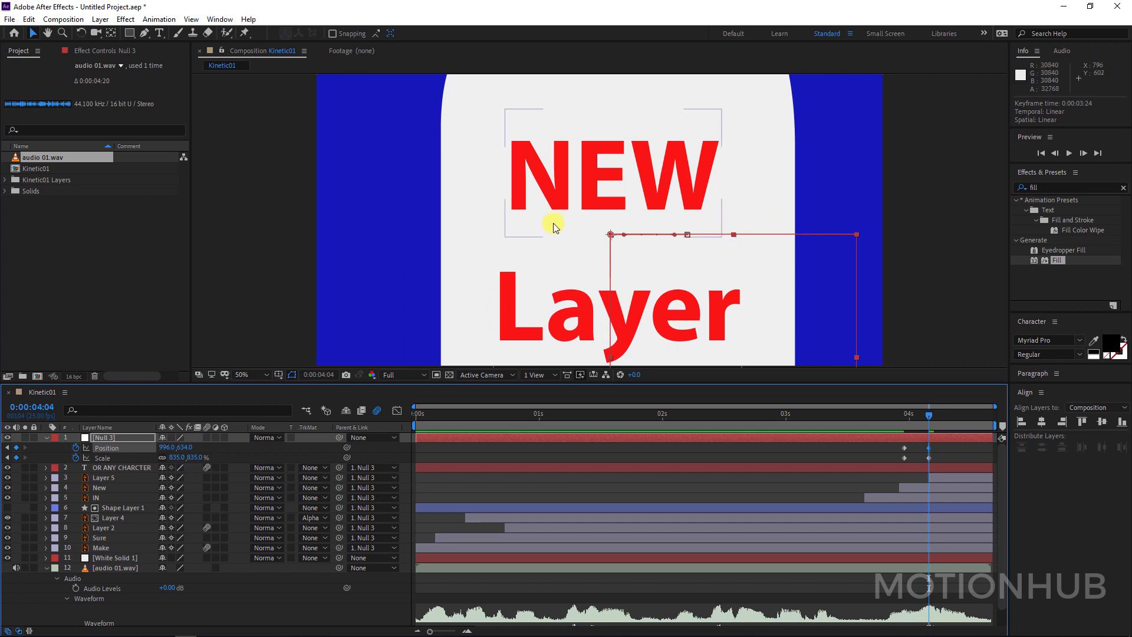
pyautogui.press(',')
pyautogui.press('.')
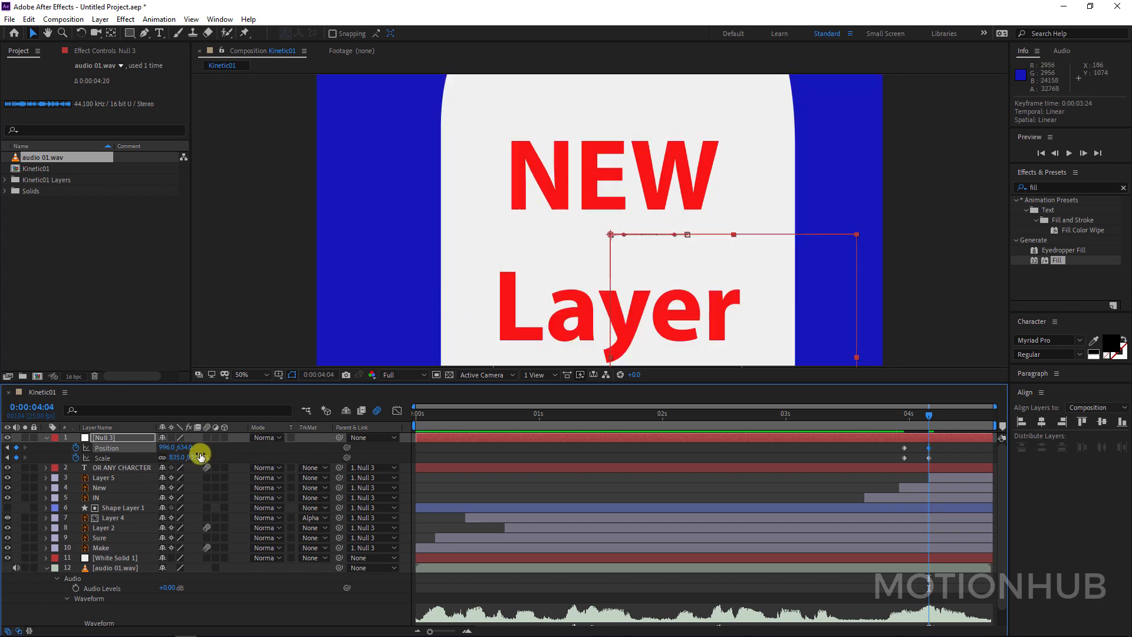
pyautogui.moveTo(191, 451); pyautogui.dragTo(167, 448)
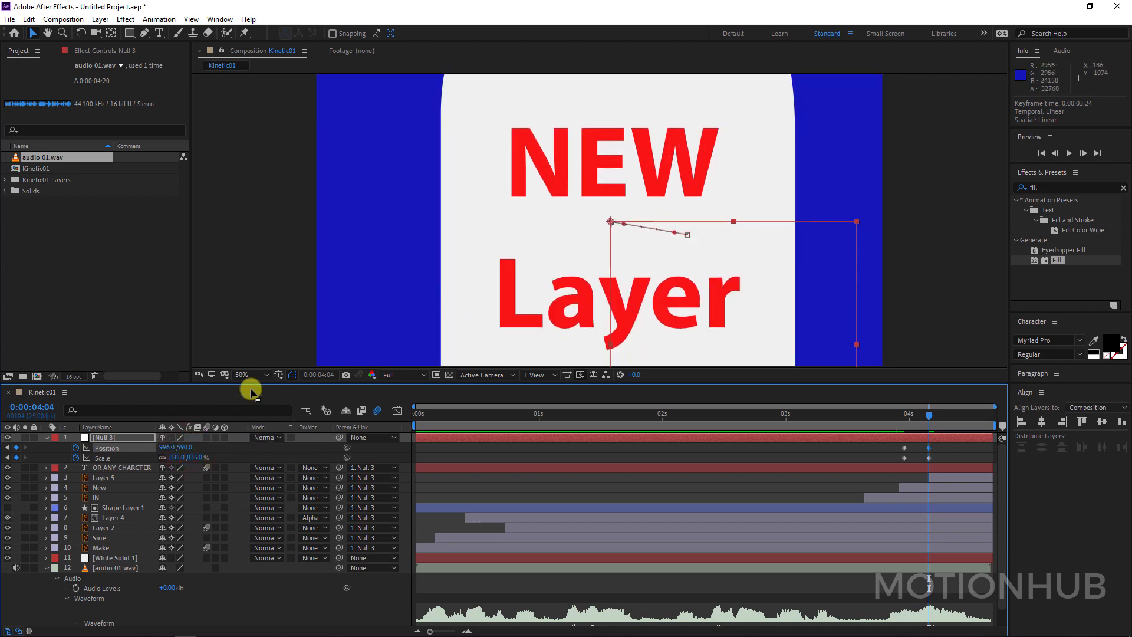
pyautogui.click(278, 374)
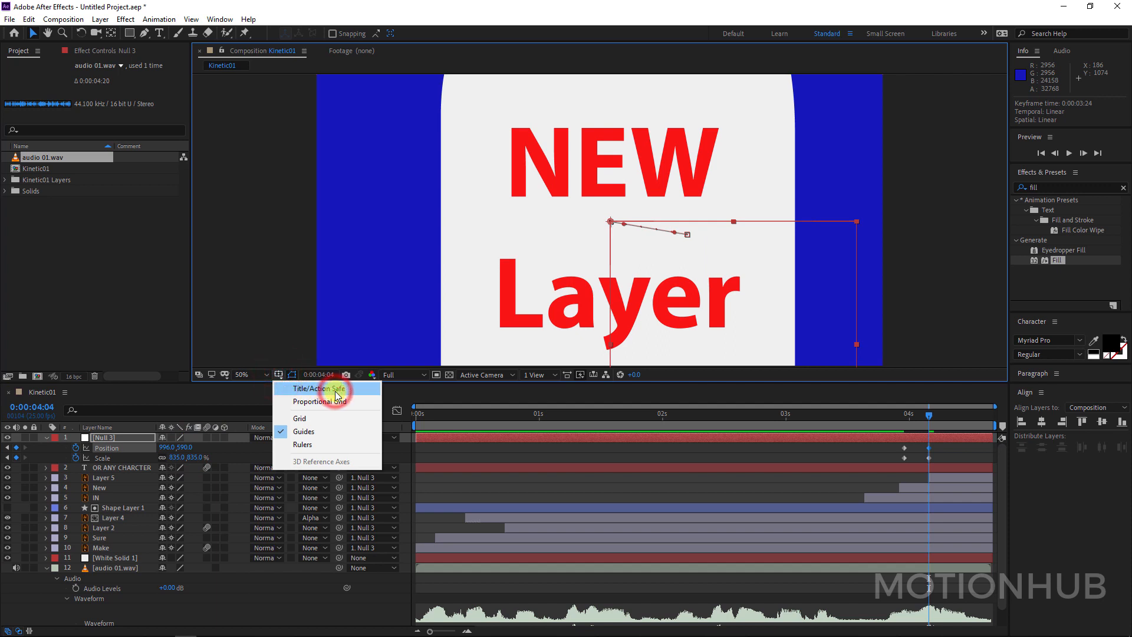
pyautogui.click(337, 390)
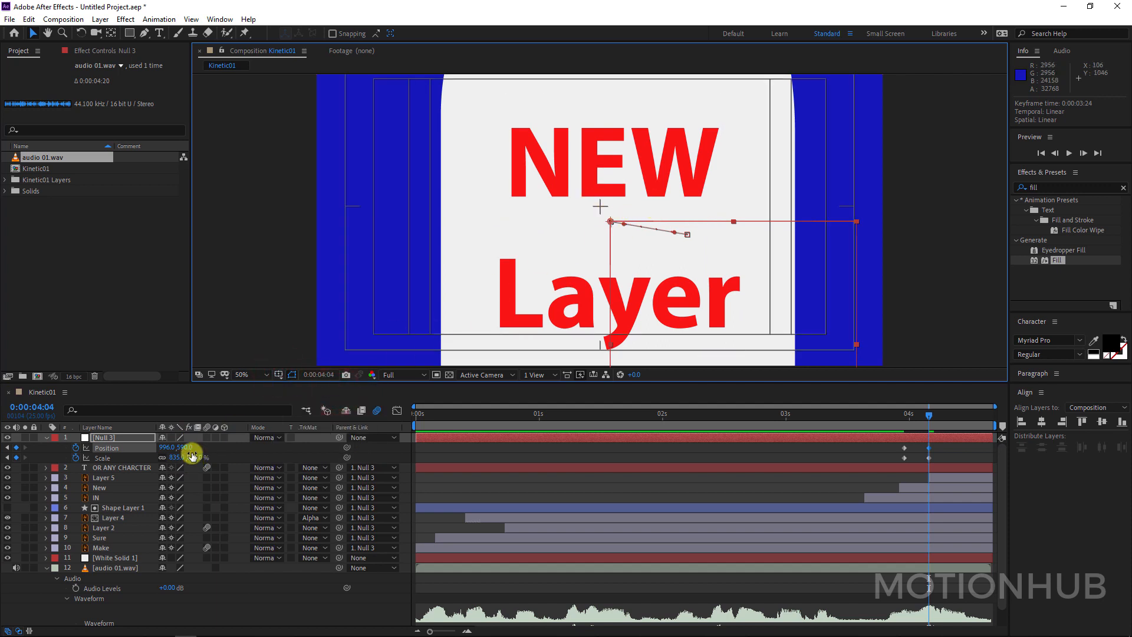
pyautogui.moveTo(192, 453); pyautogui.dragTo(151, 447)
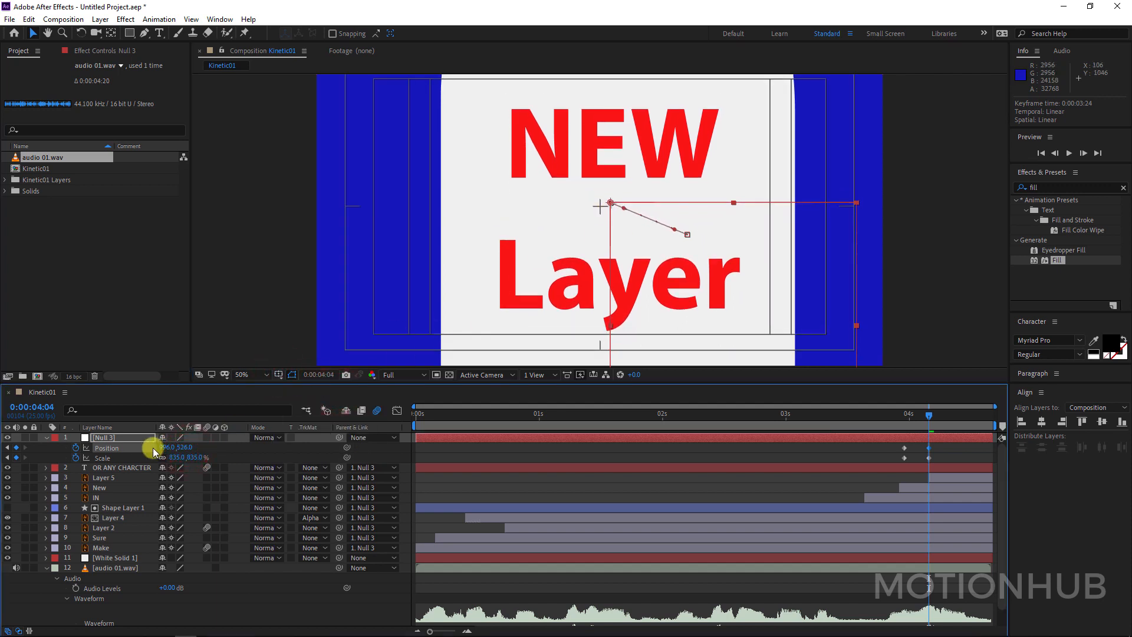
pyautogui.click(92, 448)
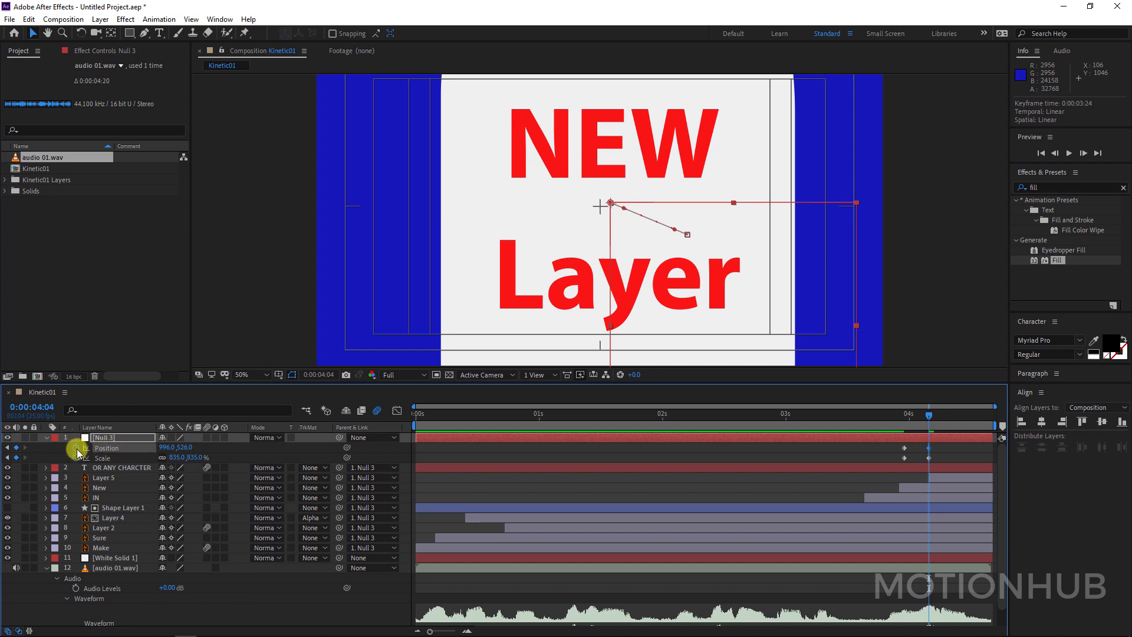
pyautogui.click(278, 374)
pyautogui.click(314, 388)
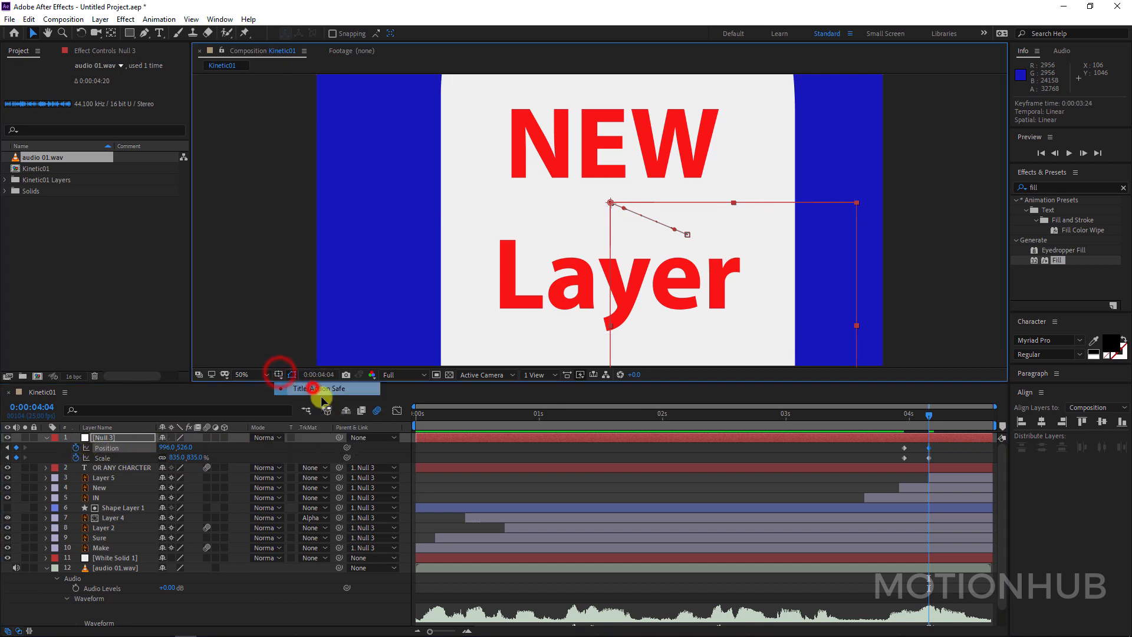
# Enable motion blur on the animated word layers and scrub through the Kinetic01 animation to check it.
pyautogui.click(914, 408)
pyautogui.moveTo(900, 414); pyautogui.dragTo(928, 415)
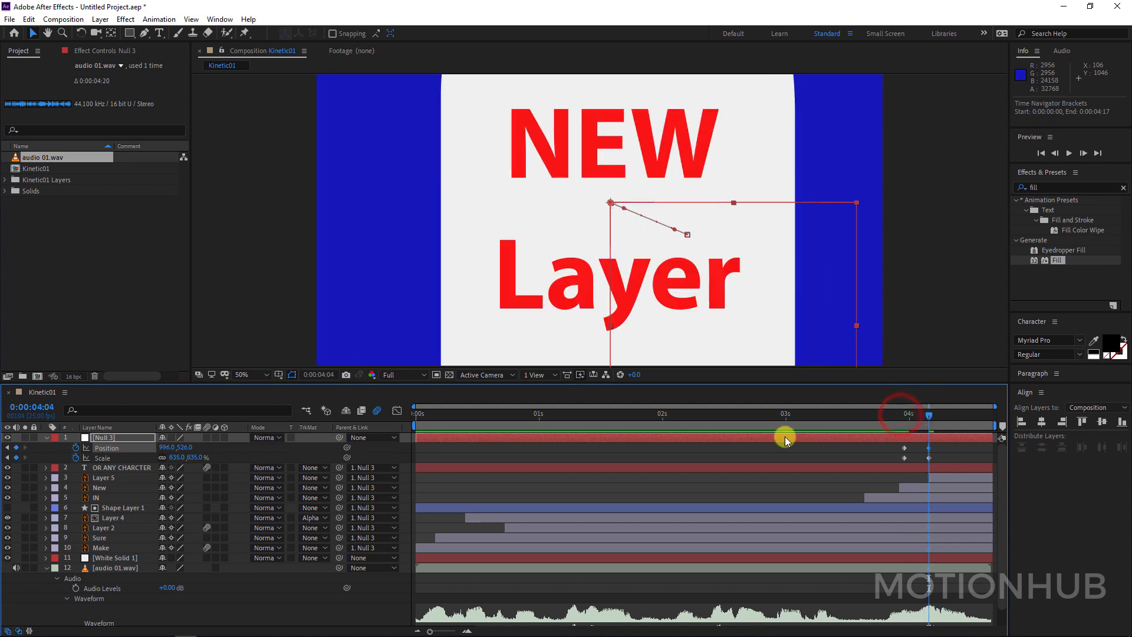
pyautogui.moveTo(206, 460); pyautogui.dragTo(207, 538)
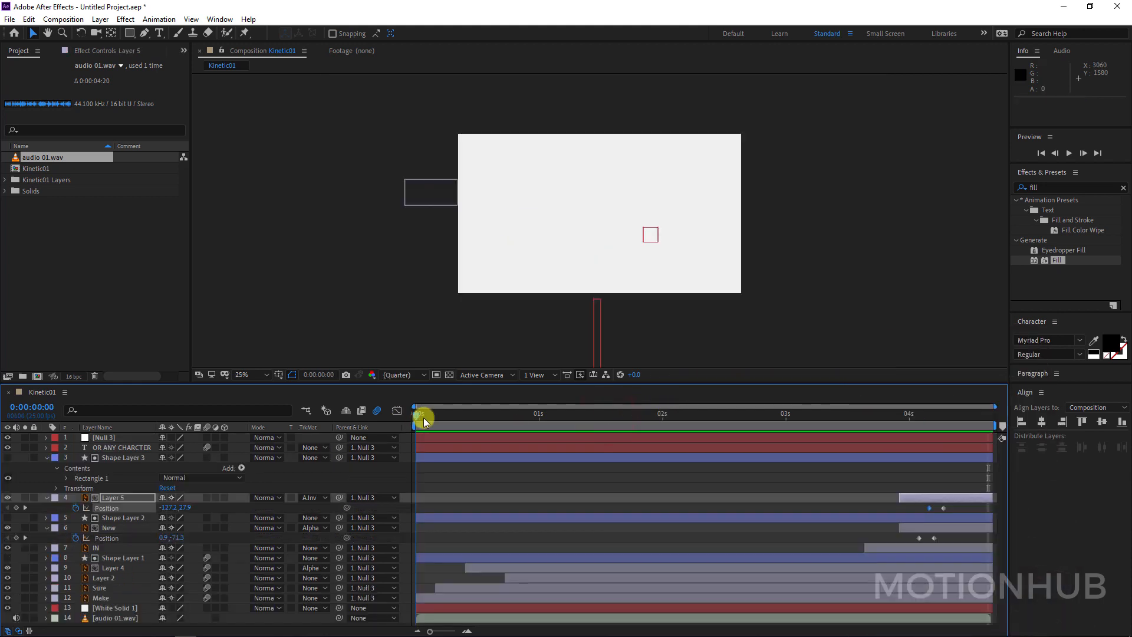
pyautogui.moveTo(423, 417); pyautogui.dragTo(968, 411)
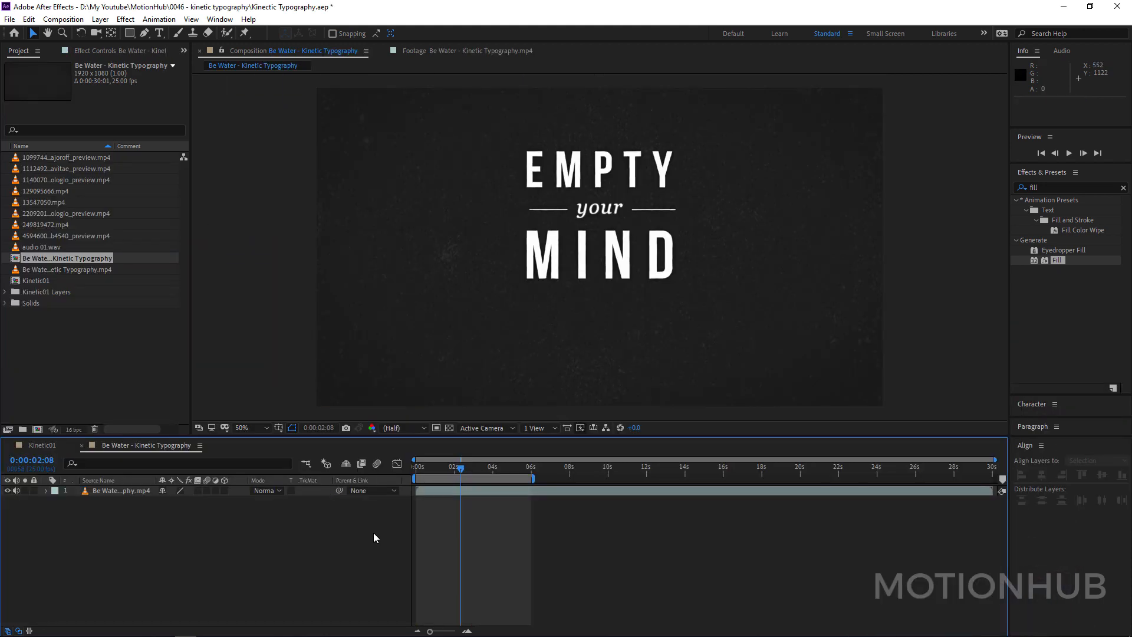
# Preview the Be Water - Kinetic Typography clip, stop it at 0:00:03:08 and add a text layer reading EMPTY.
pyautogui.press('space')
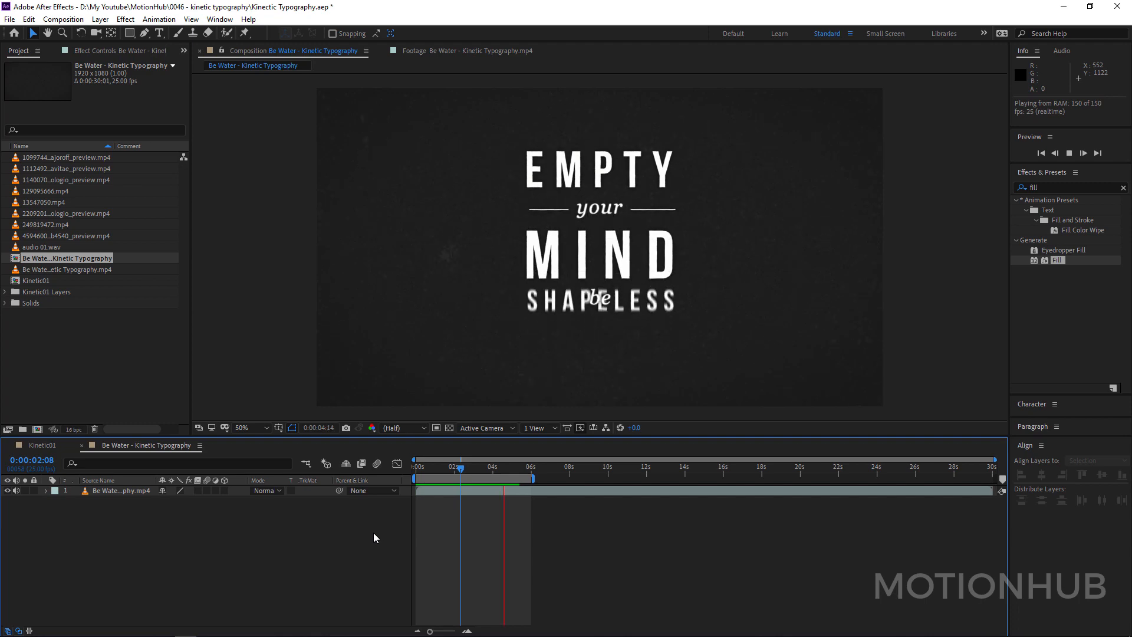
pyautogui.click(479, 467)
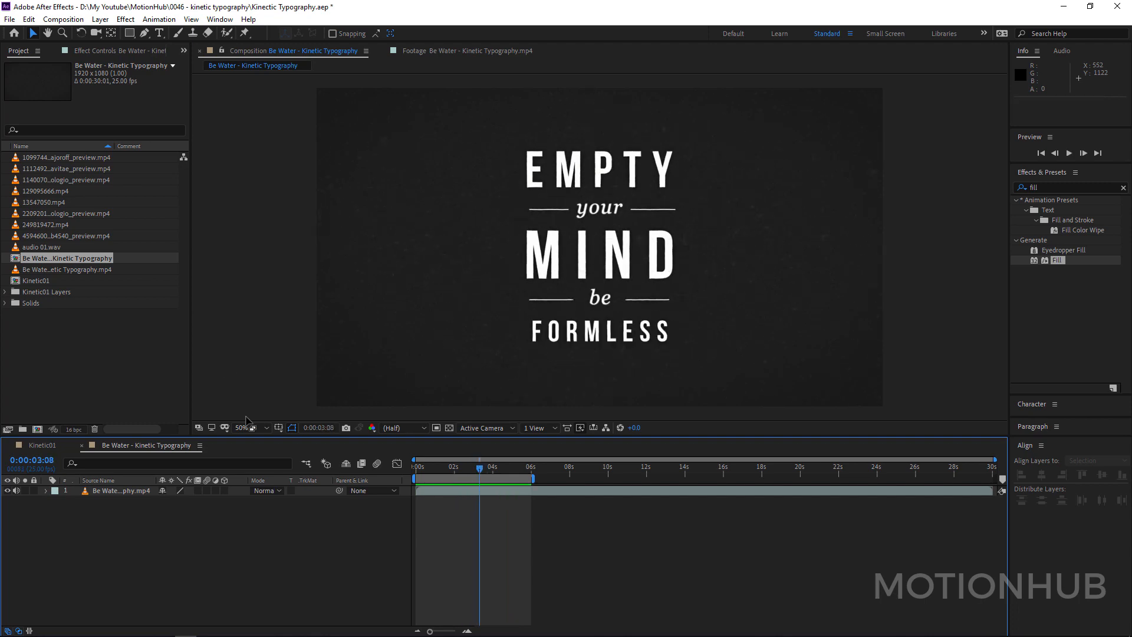
pyautogui.click(161, 32)
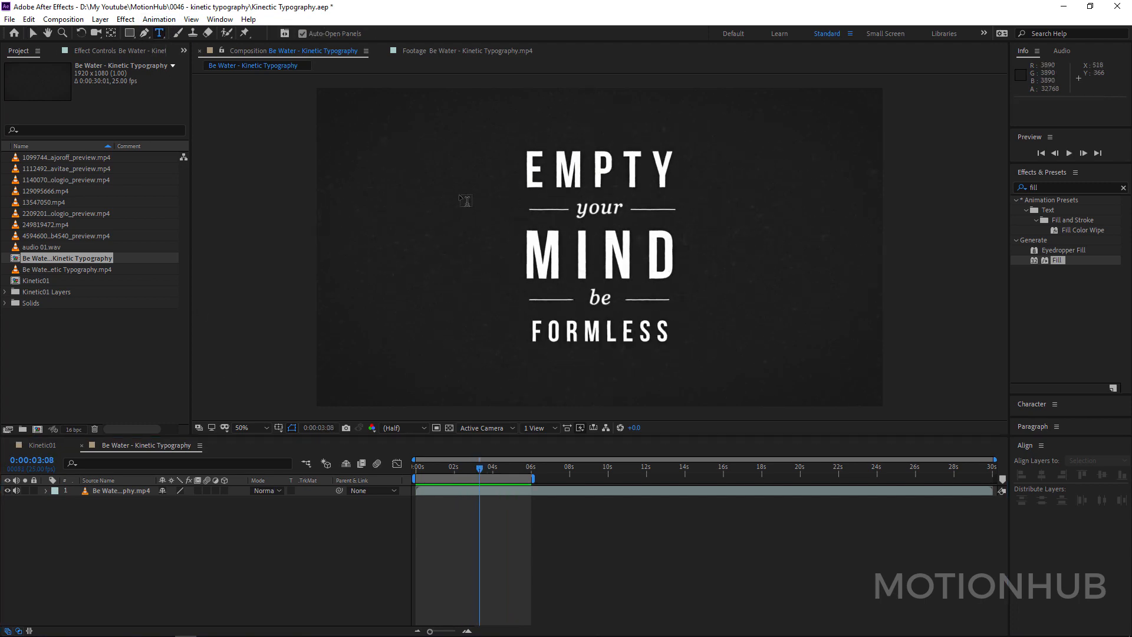
pyautogui.click(424, 200)
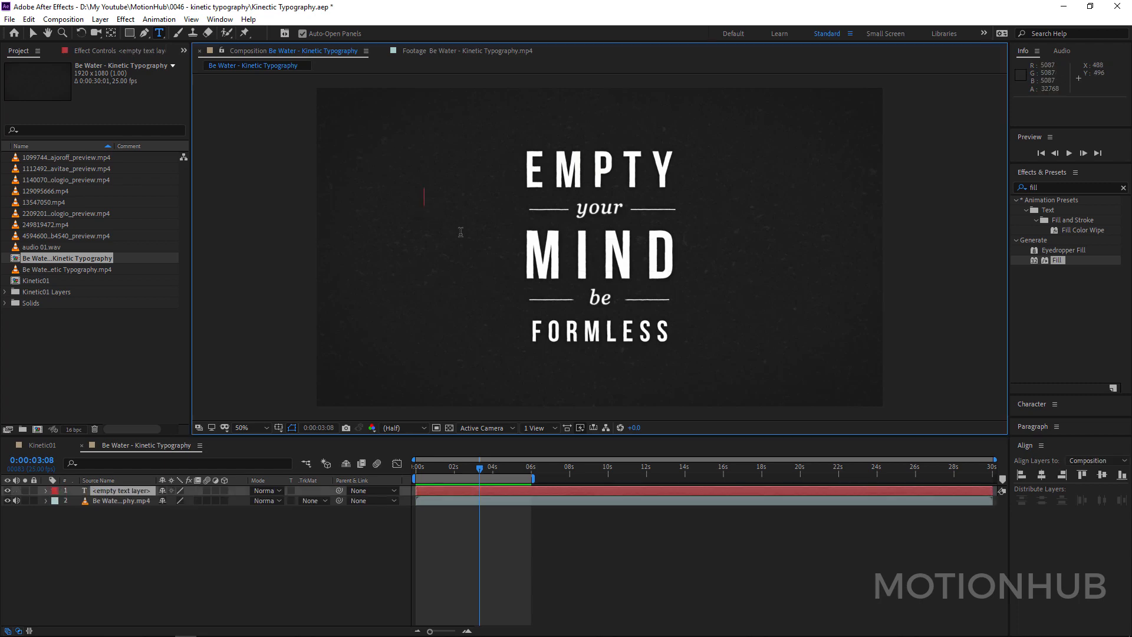
pyautogui.press('Escape')
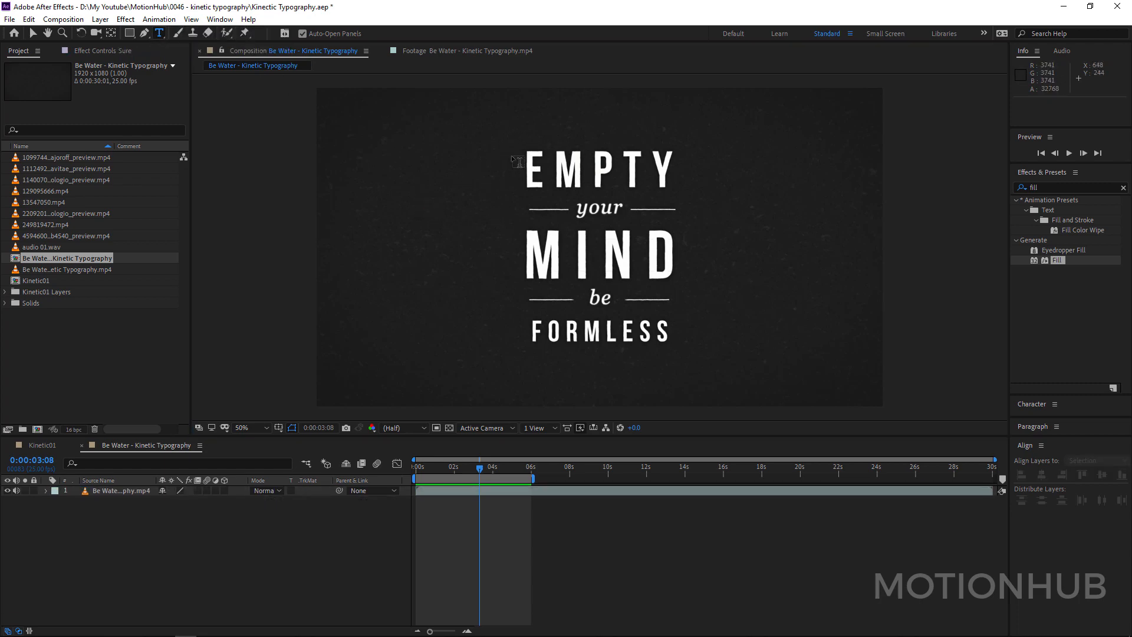
pyautogui.click(493, 145)
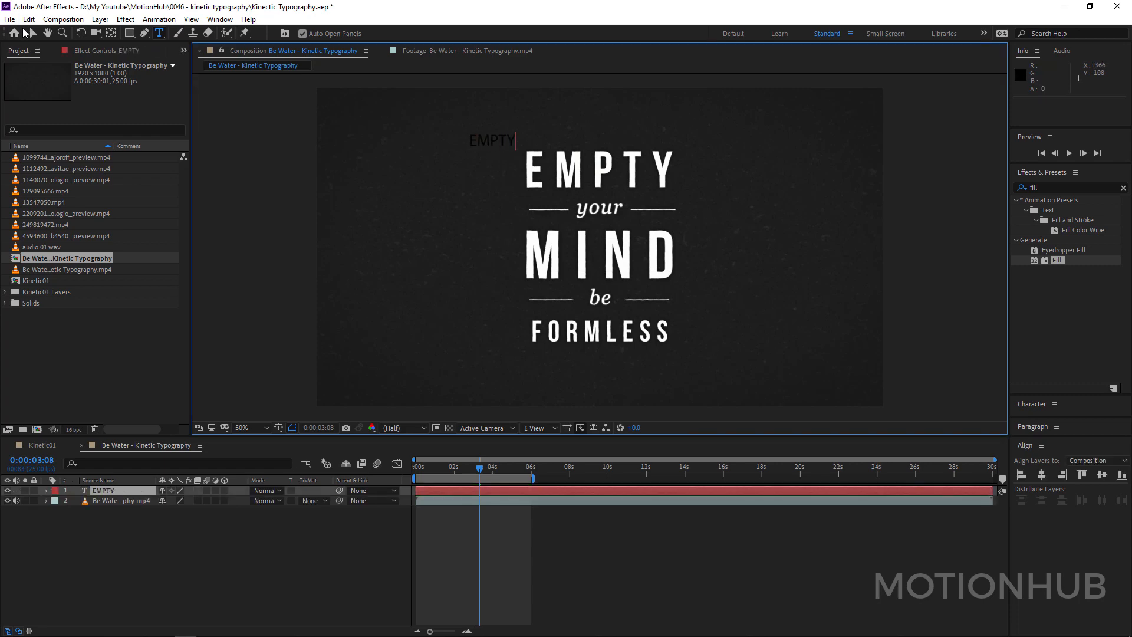
# Duplicate the EMPTY text layer and change the copy's text to "your".
pyautogui.click(31, 33)
pyautogui.moveTo(510, 139); pyautogui.dragTo(482, 235)
pyautogui.hotkey('ctrl', 'd')
pyautogui.doubleClick(483, 232)
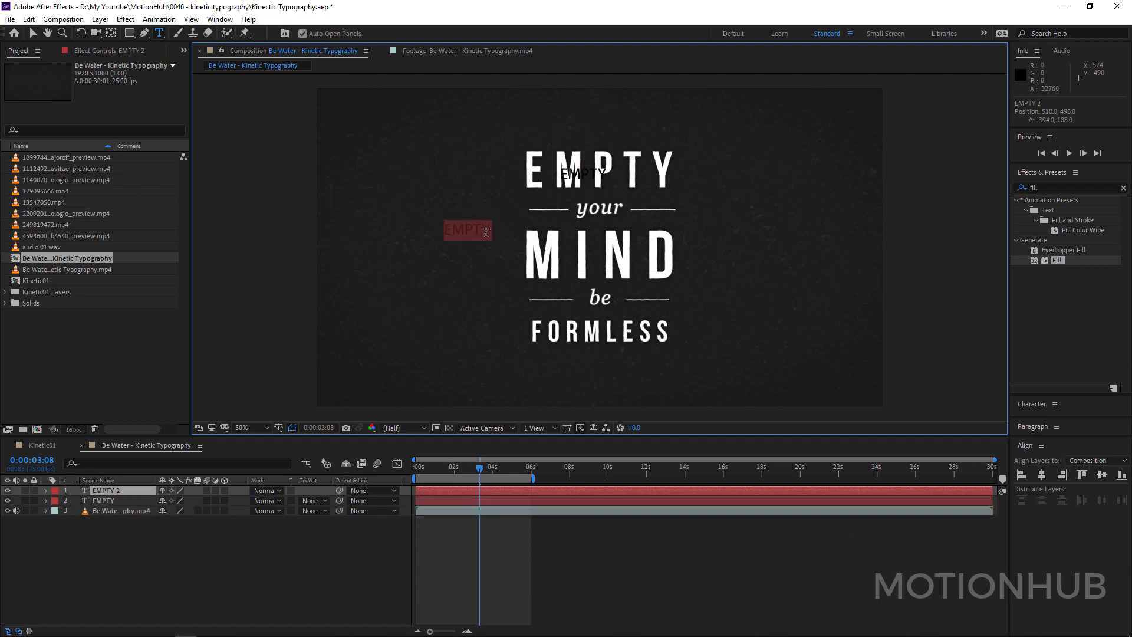
pyautogui.write('your')
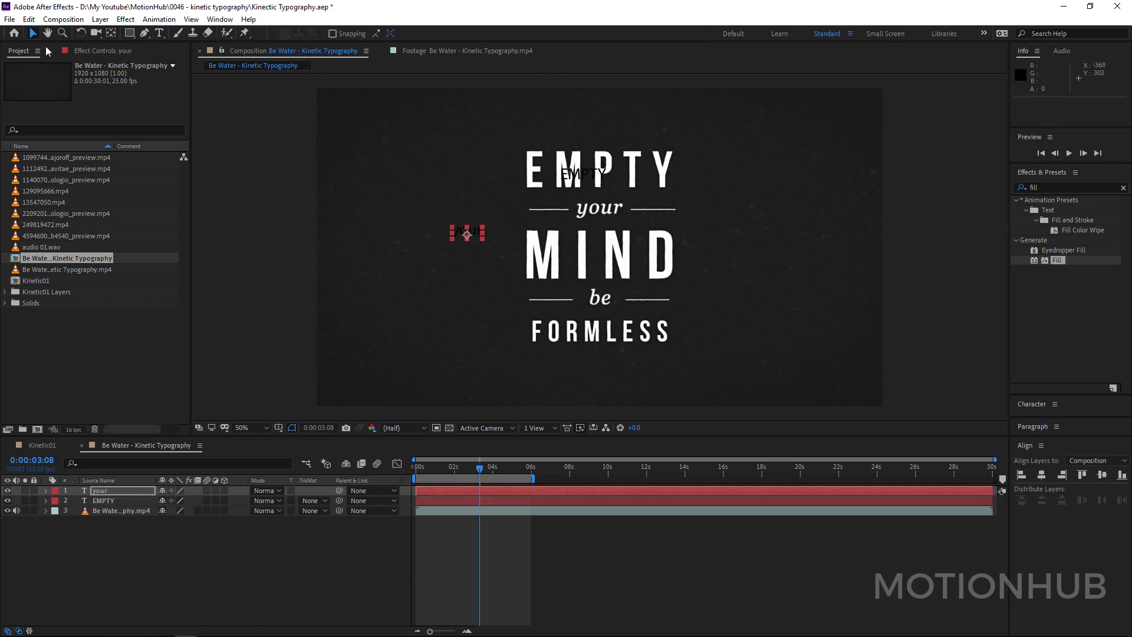
# Place the your text over the matching word in the clip and make a duplicate that reads MIND.
pyautogui.moveTo(467, 232); pyautogui.dragTo(598, 210)
pyautogui.hotkey('ctrl', 'd')
pyautogui.doubleClick(570, 260)
pyautogui.write('MIND')
# Create two more duplicated text layers reading "be" and "FORMLESS" near their matching words in the lower part of the frame.
pyautogui.moveTo(597, 210); pyautogui.dragTo(603, 363)
pyautogui.hotkey('ctrl', 'd')
pyautogui.doubleClick(609, 294)
pyautogui.write('be')
pyautogui.hotkey('ctrl', 'd')
pyautogui.doubleClick(603, 364)
pyautogui.write('FORMLESS')
# Set the EMPTY text's fill colour to red, FF0000.
pyautogui.click(104, 531)
pyautogui.click(1031, 403)
pyautogui.click(1111, 359)
pyautogui.moveTo(247, 256)
pyautogui.mouseDown()
pyautogui.moveTo(241, 236)
pyautogui.moveTo(257, 190)
pyautogui.moveTo(275, 185)
pyautogui.mouseUp()
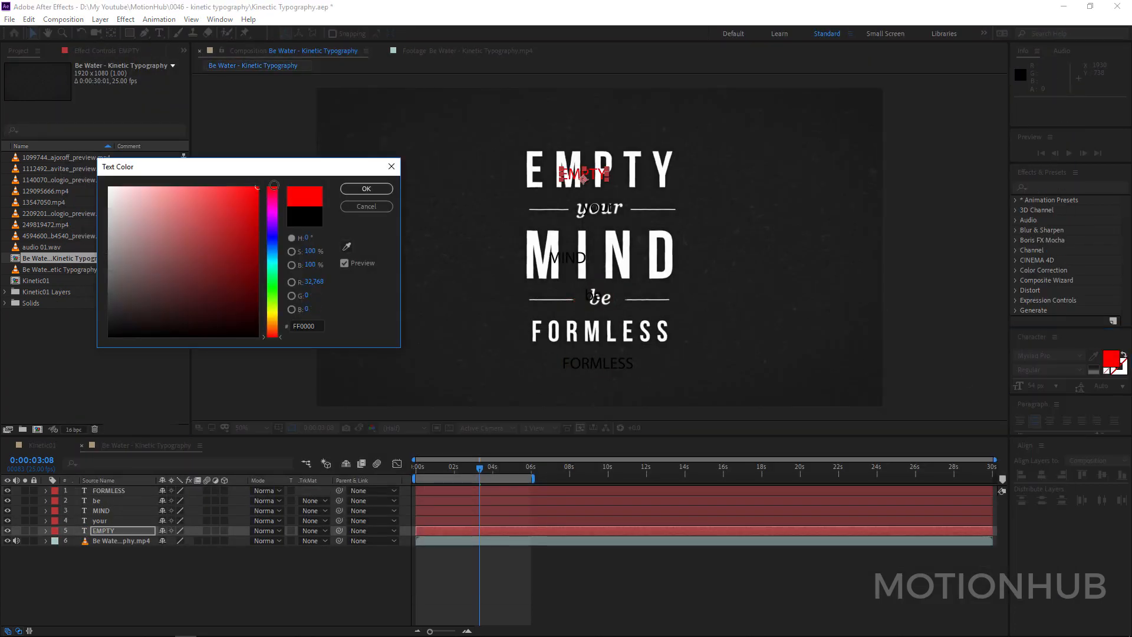
pyautogui.click(378, 189)
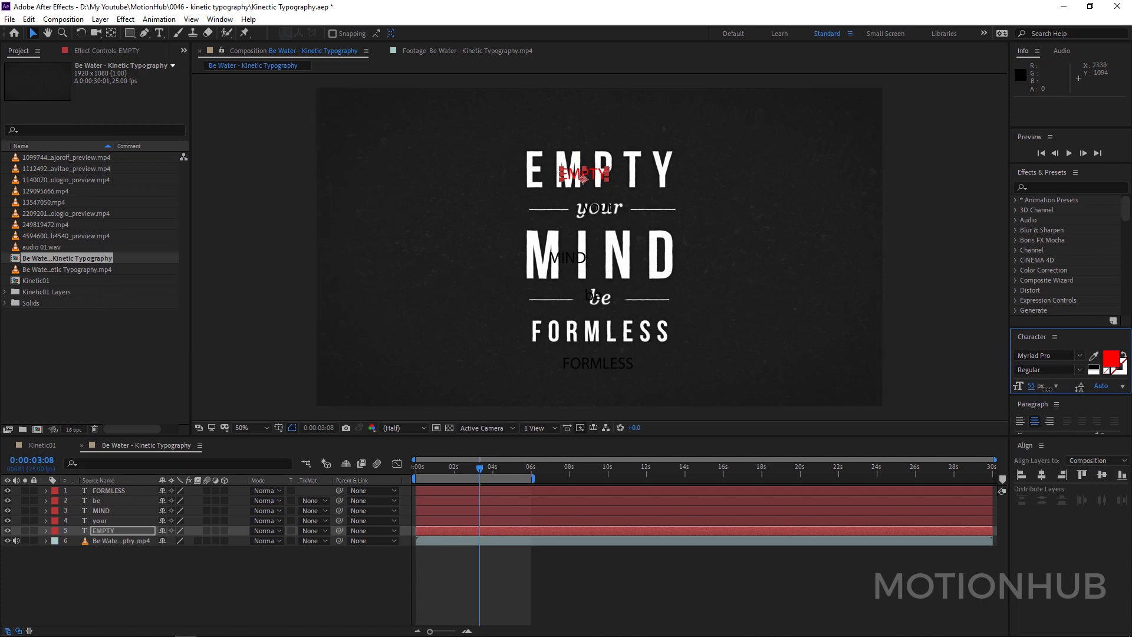
# Enlarge the EMPTY text to 161 px, then align it and the your text with the matching reference words.
pyautogui.moveTo(1044, 386); pyautogui.dragTo(1106, 387)
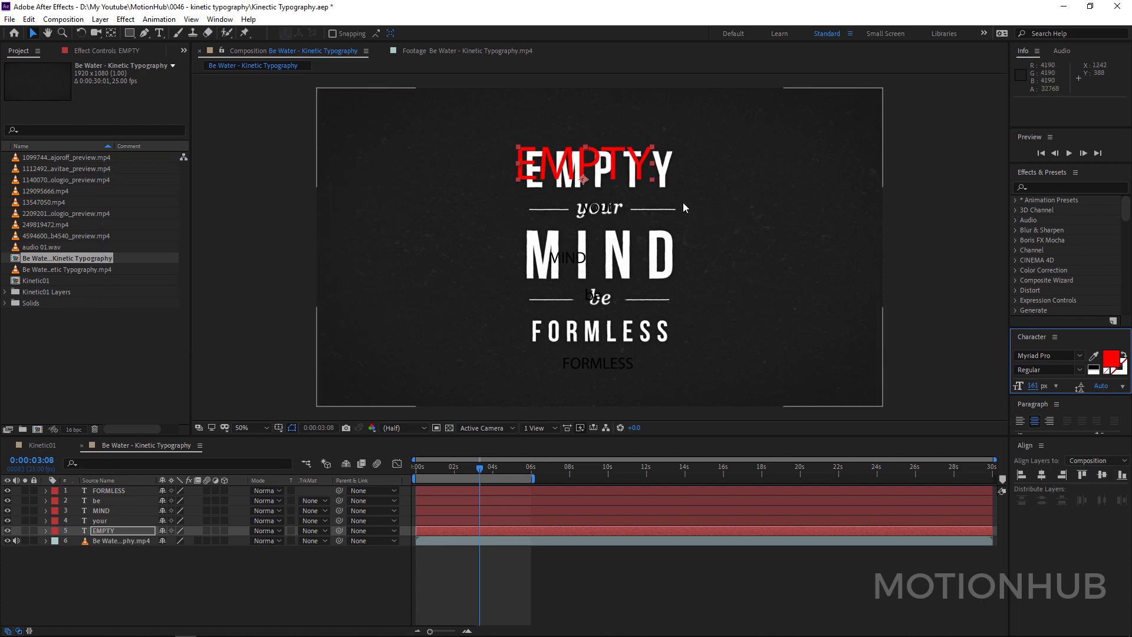
pyautogui.scroll(1, 685, 208)
pyautogui.moveTo(673, 162); pyautogui.dragTo(653, 289)
pyautogui.moveTo(658, 201); pyautogui.dragTo(678, 221)
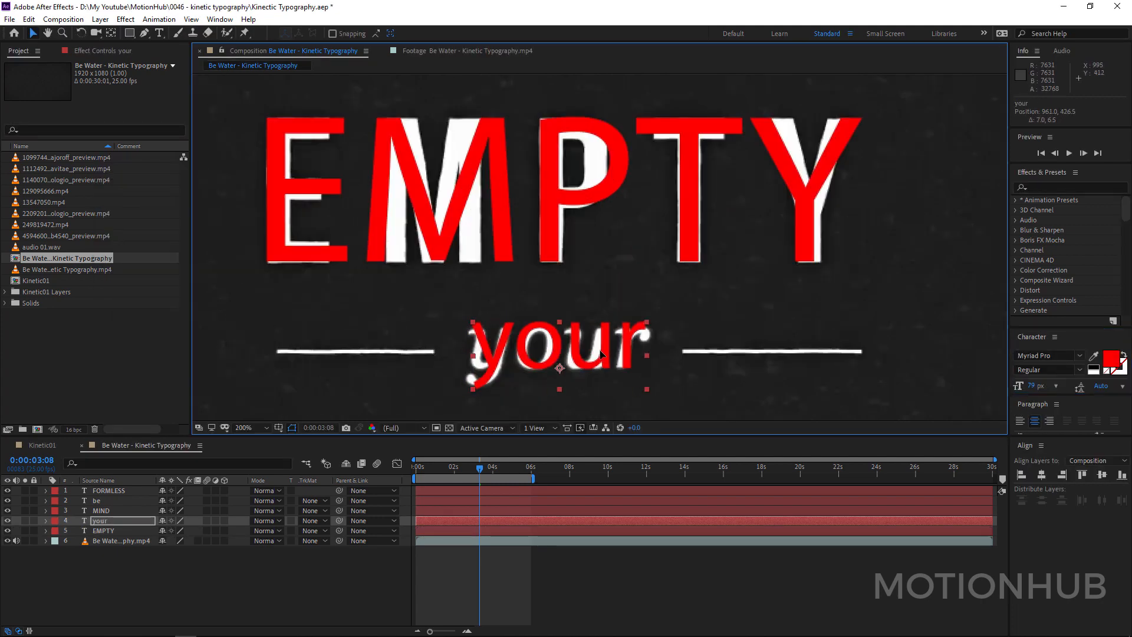
# Change the font of the your text to an italic serif that matches the reference lettering.
pyautogui.click(1079, 356)
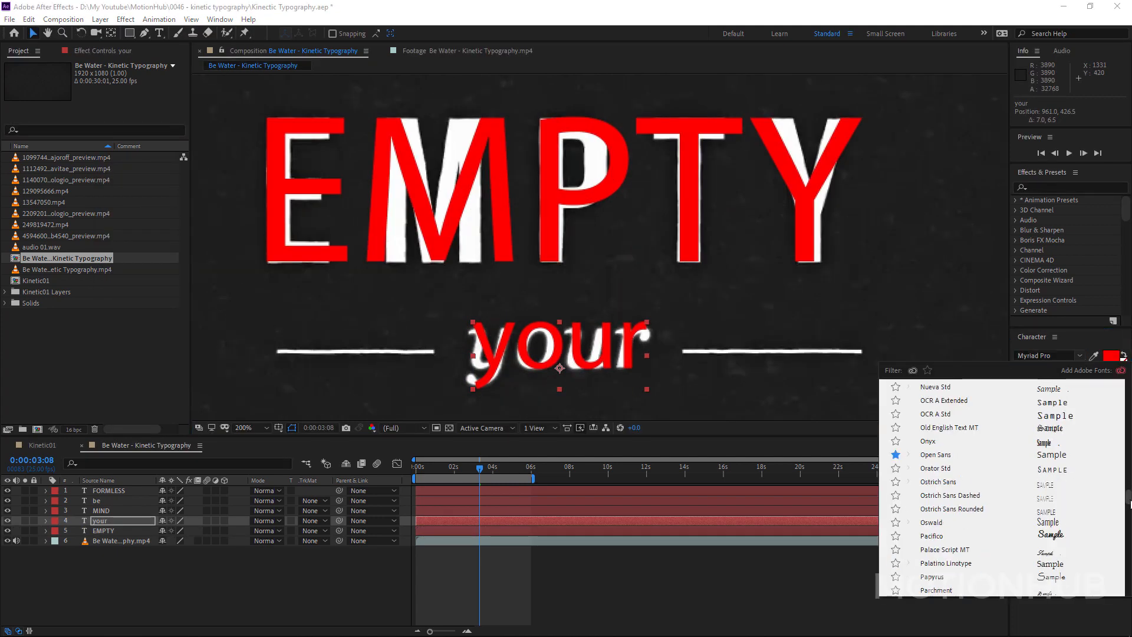
pyautogui.scroll(20, 1064, 466)
pyautogui.click(1065, 465)
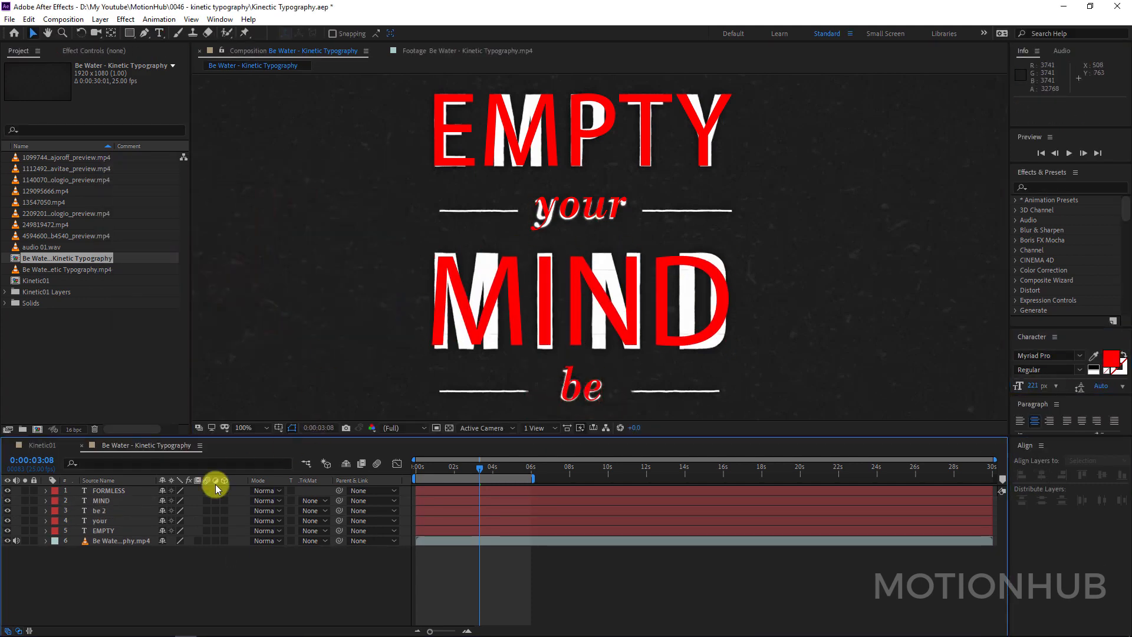
# Draw a straight horizontal Pen tool line over the white rule just left of the word your.
pyautogui.click(170, 561)
pyautogui.click(145, 33)
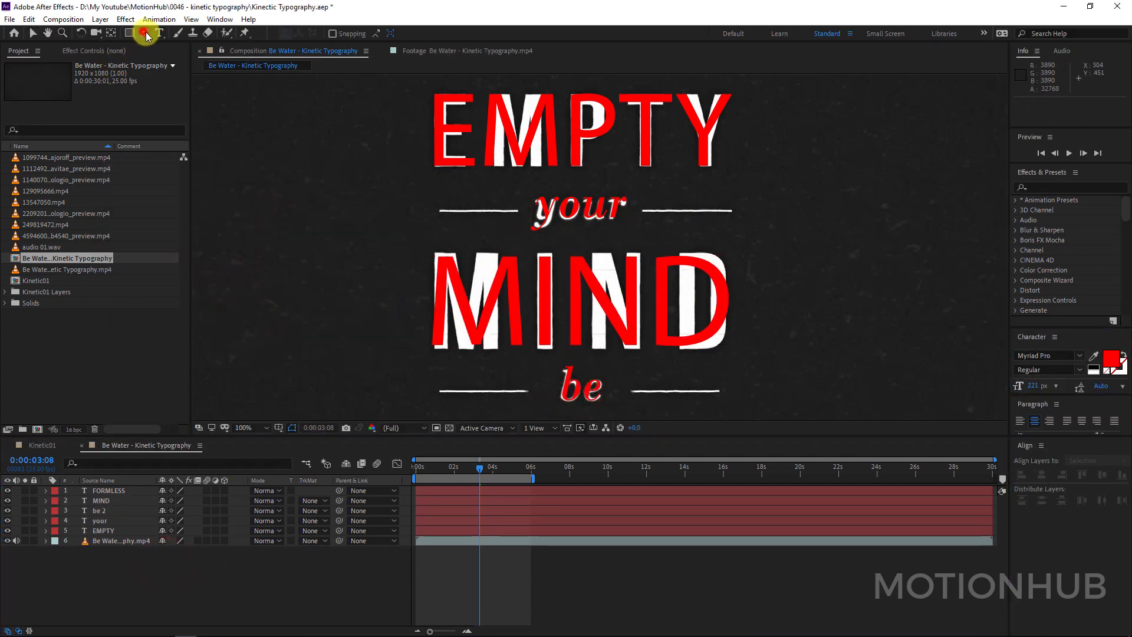
pyautogui.moveTo(145, 33); pyautogui.dragTo(176, 36)
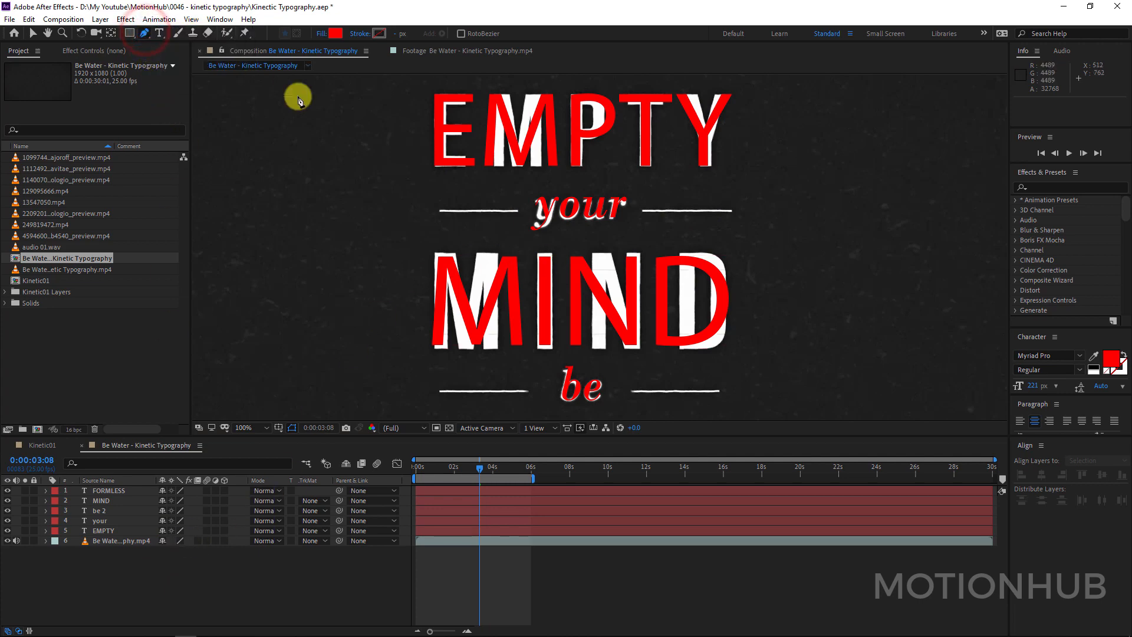
pyautogui.keyDown('shift'); pyautogui.click(437, 211); pyautogui.keyUp('shift')
pyautogui.keyDown('shift'); pyautogui.click(517, 210); pyautogui.keyUp('shift')
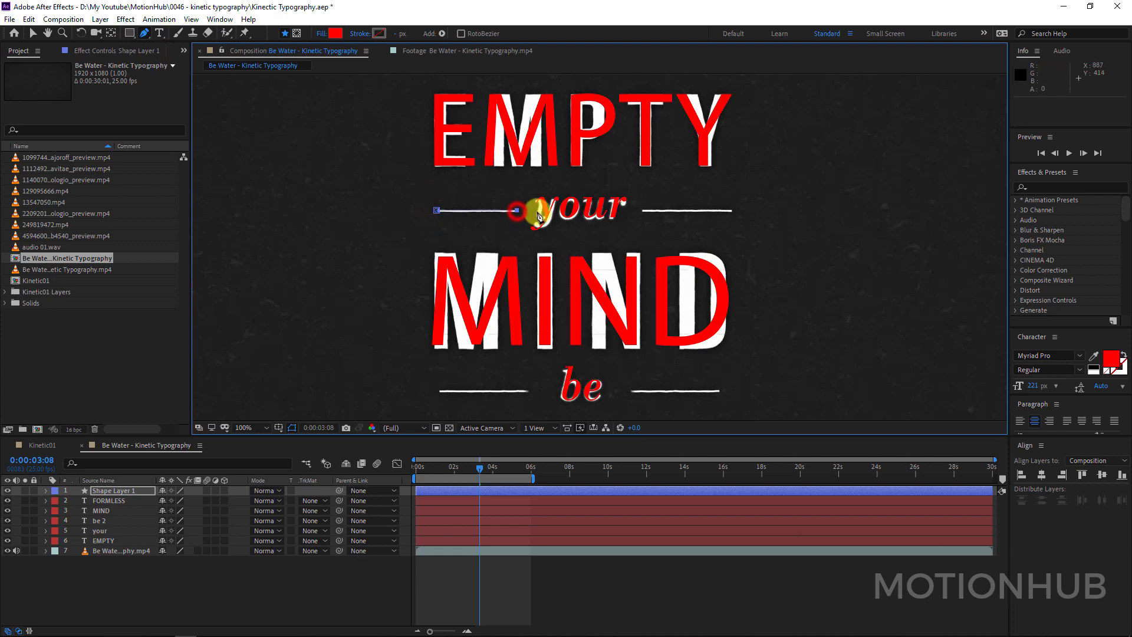
# Set the line's fill to None and give it a solid white stroke 3 px wide.
pyautogui.click(324, 34)
pyautogui.click(503, 266)
pyautogui.click(549, 338)
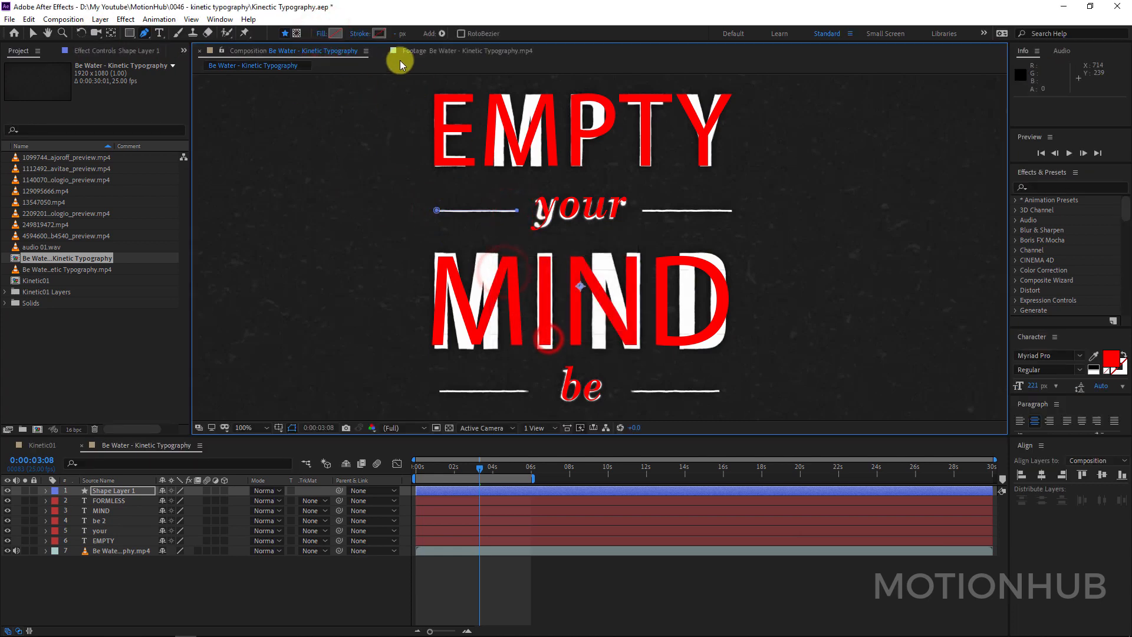
pyautogui.click(360, 33)
pyautogui.click(519, 270)
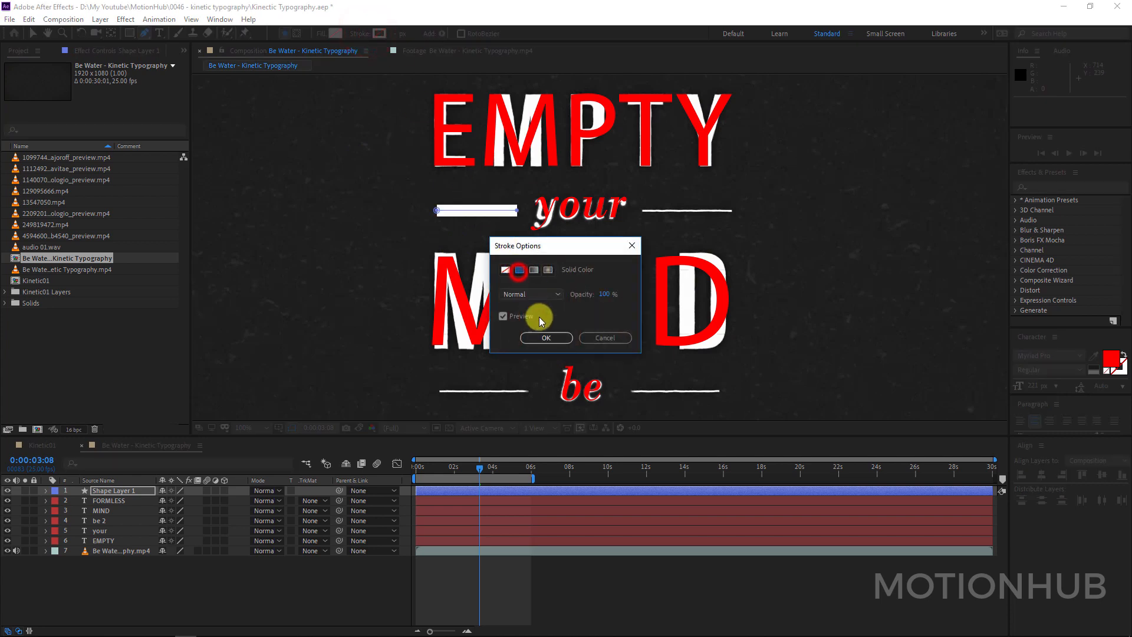
pyautogui.click(548, 338)
pyautogui.moveTo(396, 33)
pyautogui.mouseDown()
pyautogui.moveTo(412, 35)
pyautogui.moveTo(384, 37)
pyautogui.mouseUp()
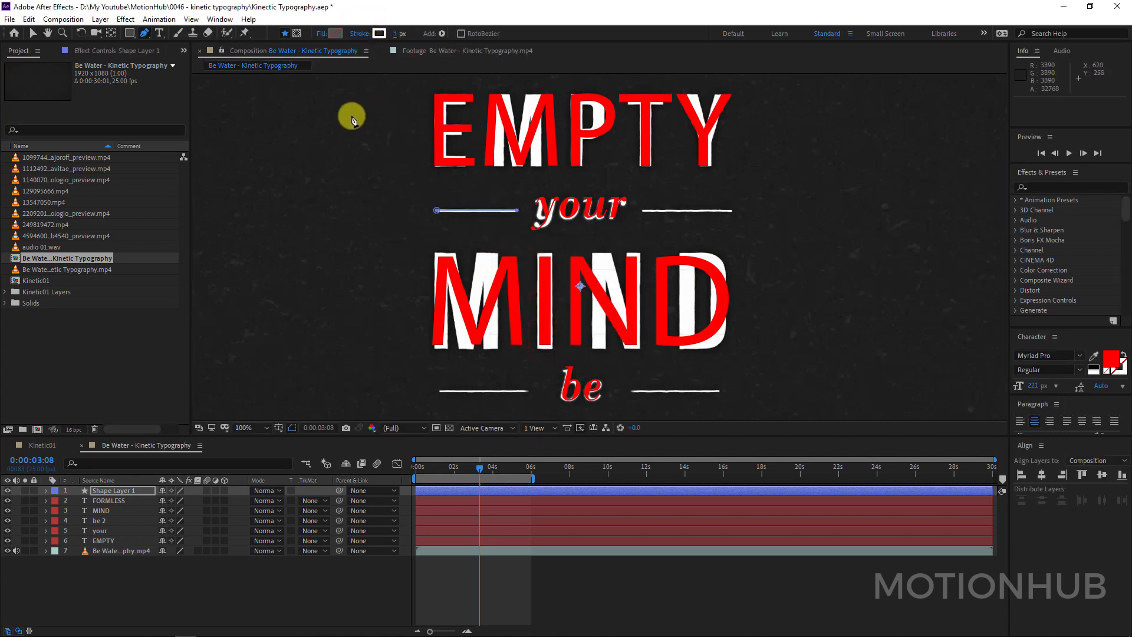
# Duplicate the line and move the copy horizontally over the white rule on the other side of the word your.
pyautogui.click(33, 33)
pyautogui.hotkey('ctrl', 'd')
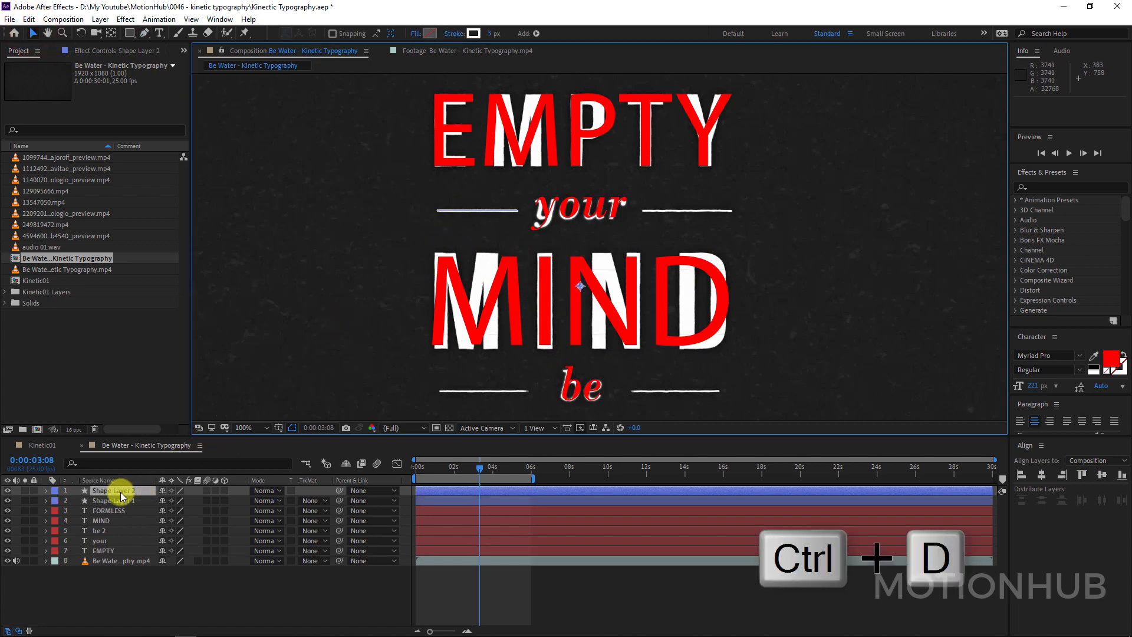
pyautogui.click(115, 490)
pyautogui.hotkey('ctrl', 'd')
pyautogui.moveTo(489, 219); pyautogui.dragTo(614, 215)
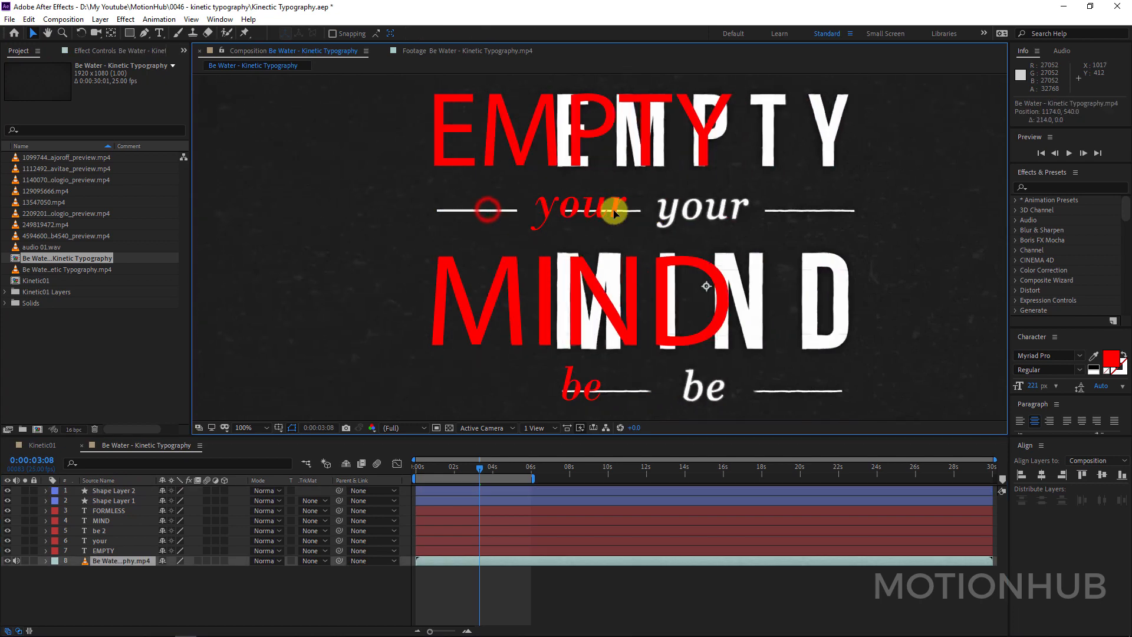
pyautogui.hotkey('ctrl', 'z')
pyautogui.click(118, 490)
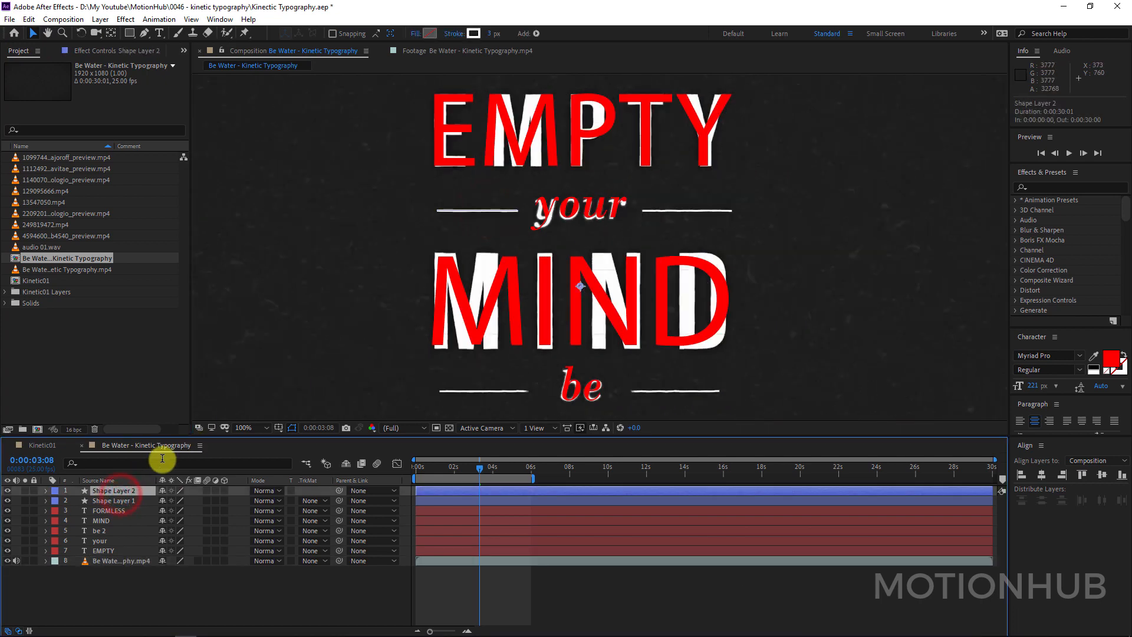
pyautogui.hotkey('shift', 'Right')
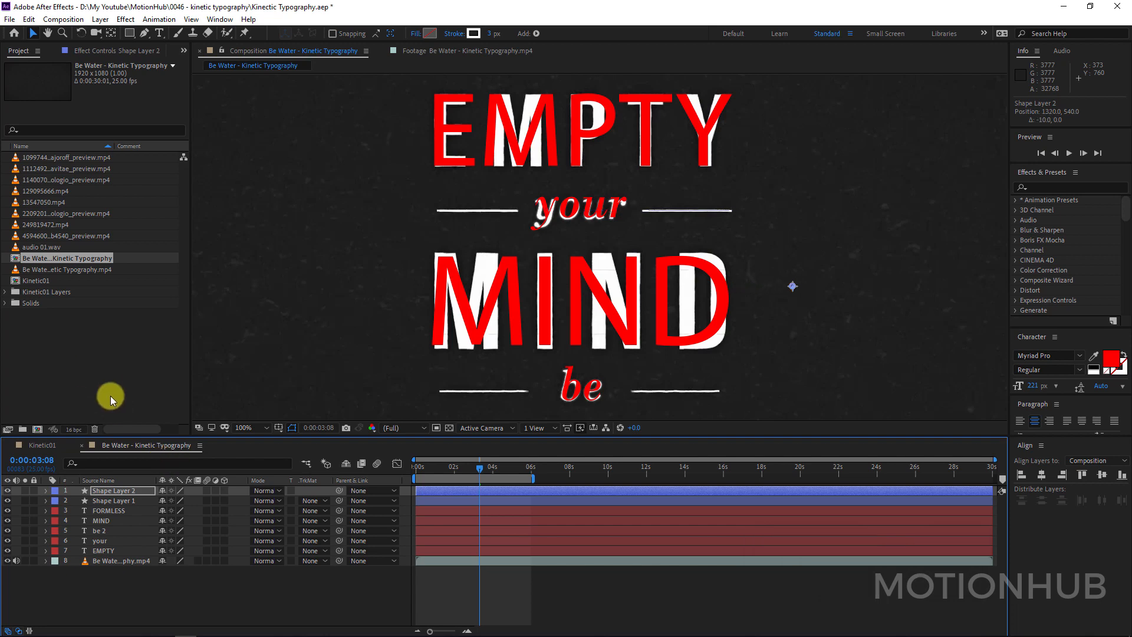
# Duplicate both line layers and stack the two copies together above the originals.
pyautogui.keyDown('shift'); pyautogui.click(127, 500); pyautogui.keyUp('shift')
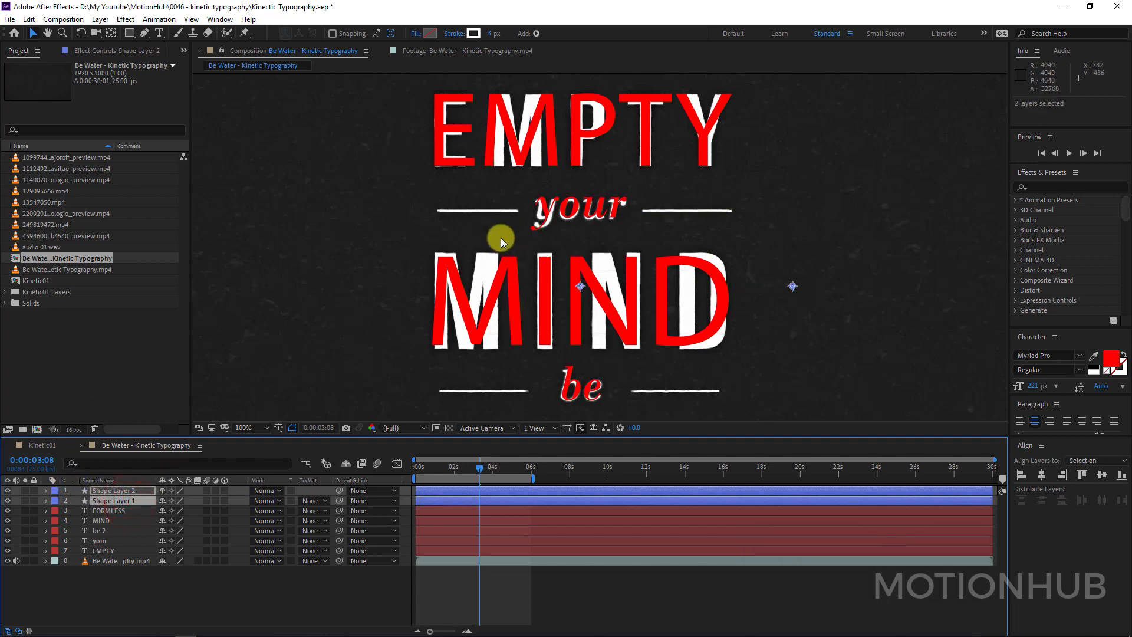
pyautogui.hotkey('ctrl', 'd')
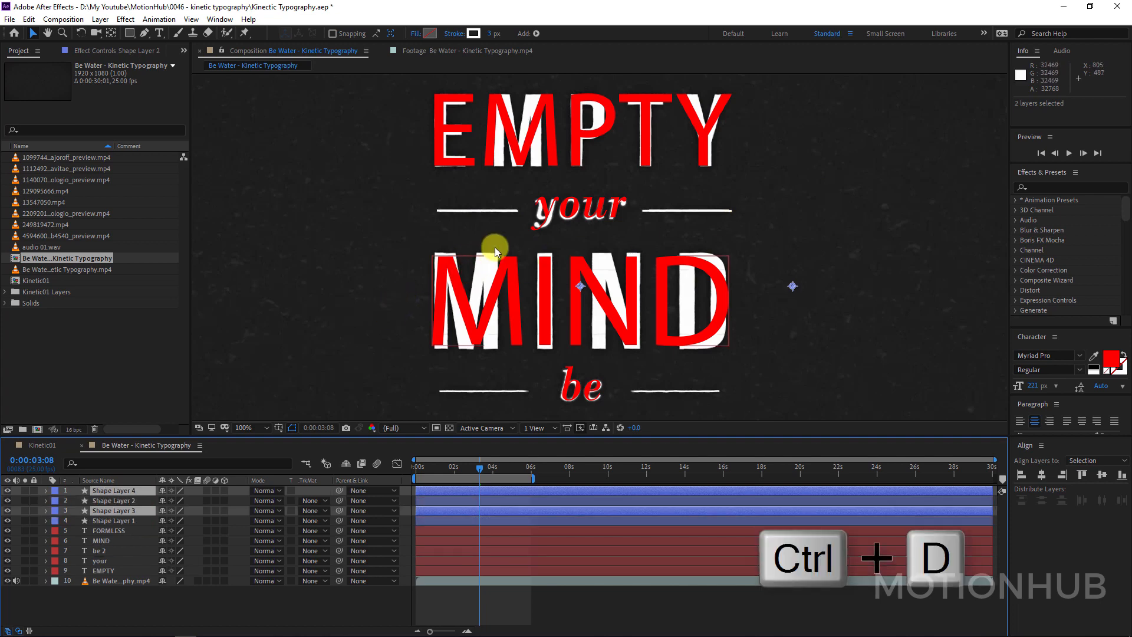
pyautogui.moveTo(130, 508); pyautogui.dragTo(139, 496)
# Move the two copied lines down onto the white rules on either side of the word be.
pyautogui.hotkey('shift', 'Down')
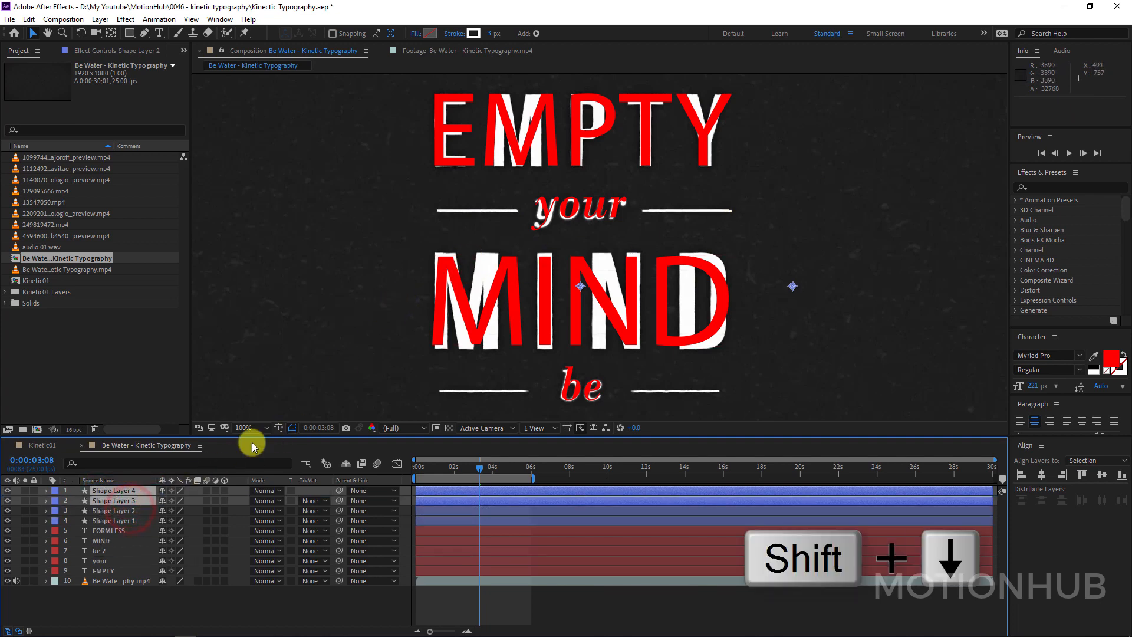
pyautogui.hotkey('shift', 'Down')
pyautogui.hotkey('shift', 'Down')
pyautogui.hotkey('shift', 'Down')
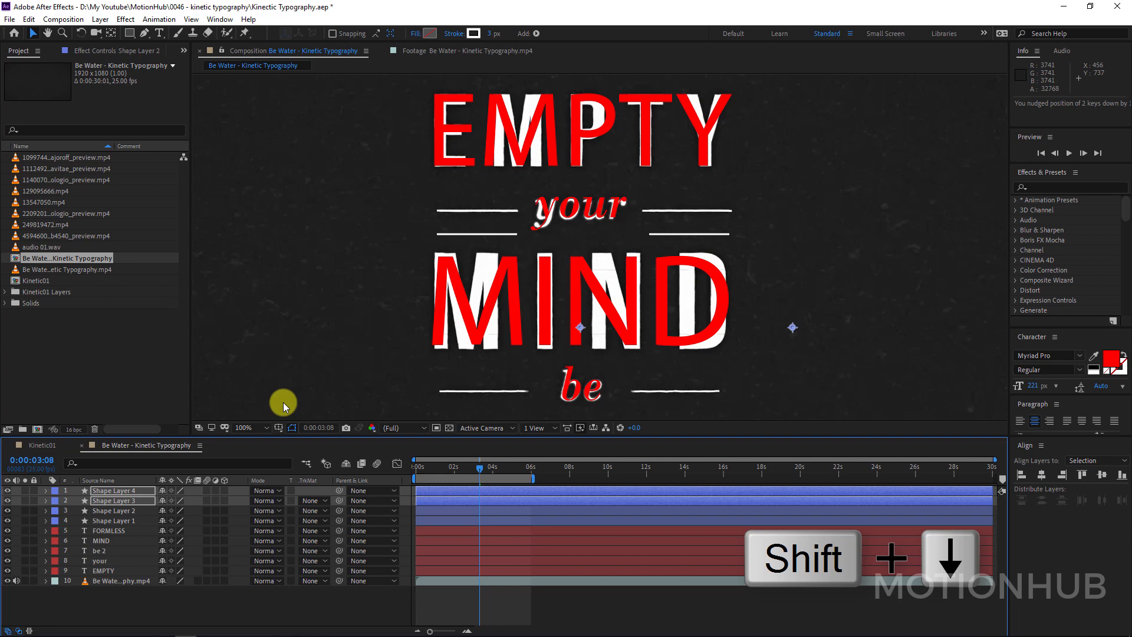
pyautogui.hotkey('shift', 'Down')
pyautogui.hotkey('shift', 'Down')
pyautogui.hotkey('shift', 'Down')
pyautogui.hotkey('shift', 'Down')
pyautogui.hotkey('shift', 'Down')
pyautogui.hotkey('shift', 'Down')
pyautogui.hotkey('shift', 'Down')
pyautogui.hotkey('shift', 'Down')
pyautogui.hotkey('shift', 'Down')
pyautogui.hotkey('shift', 'Down')
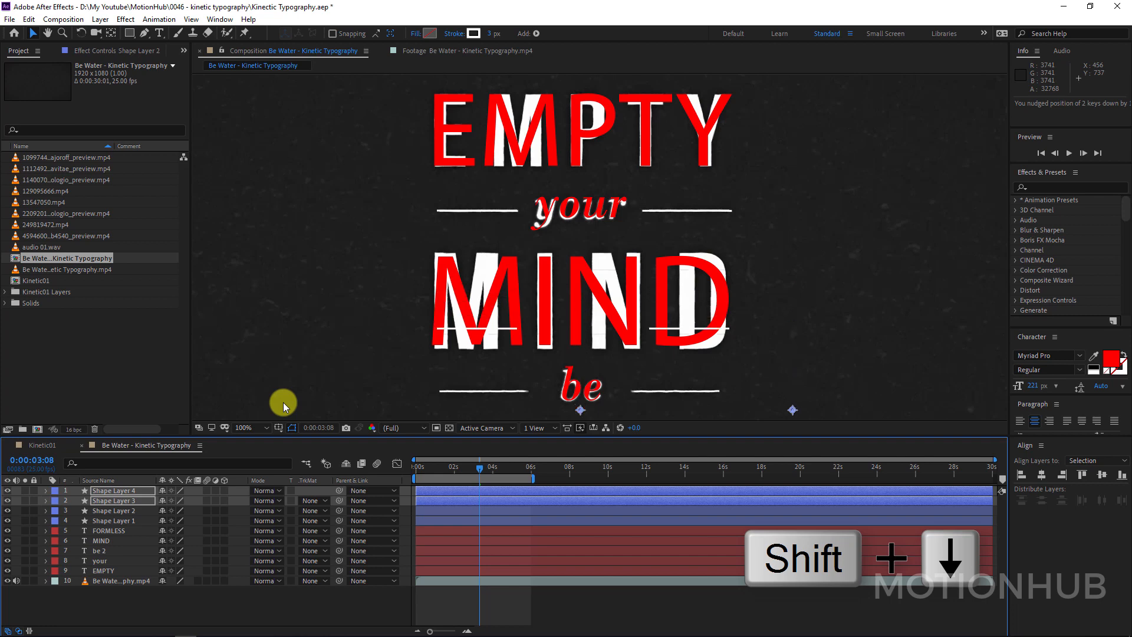
pyautogui.hotkey('shift', 'Down')
pyautogui.hotkey('shift', 'Down')
pyautogui.hotkey('shift', 'Down')
pyautogui.hotkey('shift', 'Down')
pyautogui.hotkey('shift', 'Down')
pyautogui.hotkey('shift', 'Down')
pyautogui.hotkey('shift', 'Down')
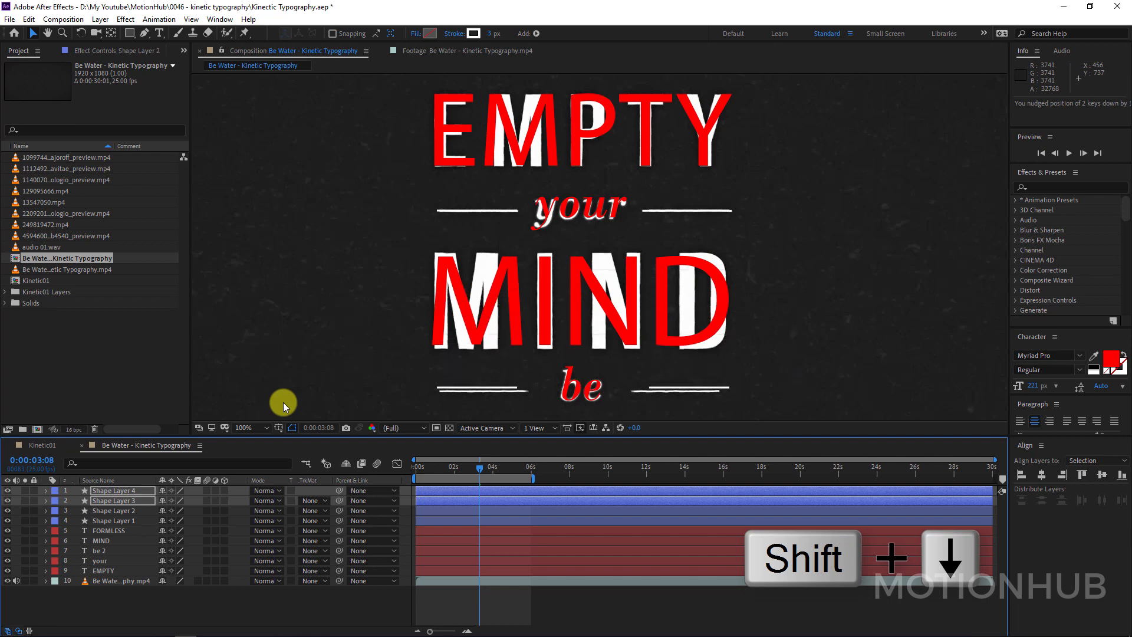
pyautogui.press('Up')
pyautogui.press('Up')
pyautogui.press('Up')
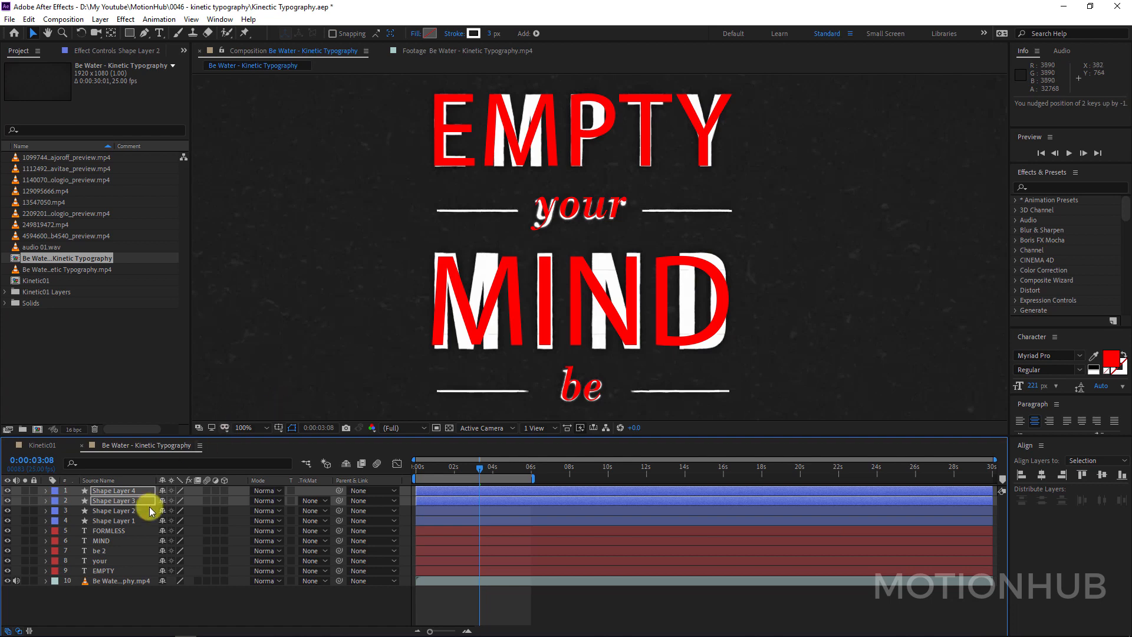
# Change the stroke colour of the two lines beside be to red.
pyautogui.click(473, 33)
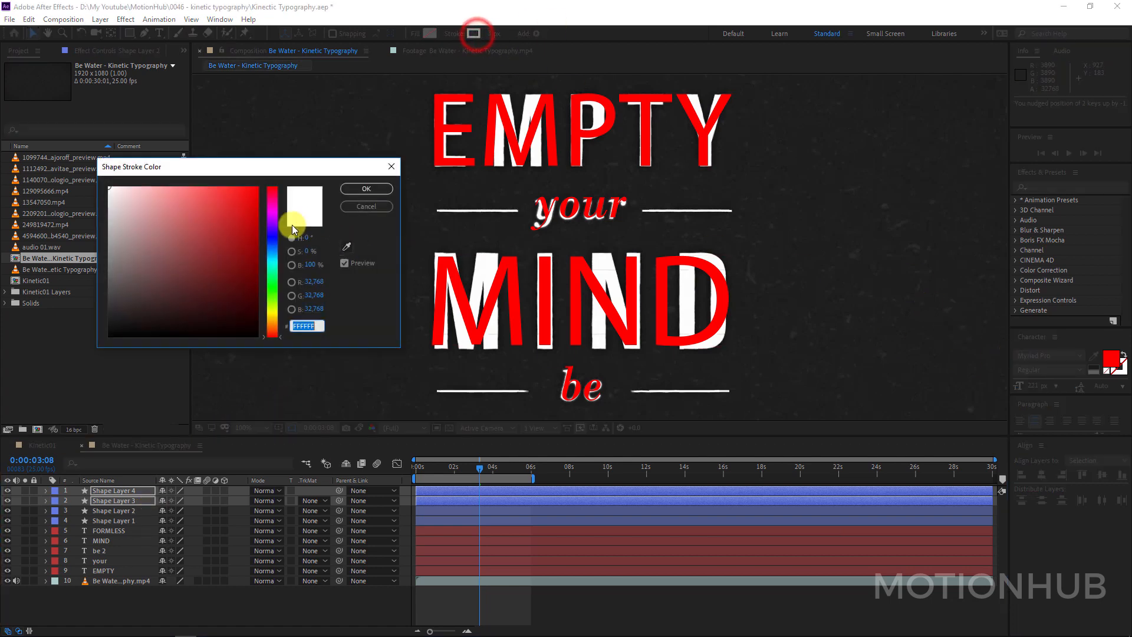
pyautogui.moveTo(246, 202); pyautogui.dragTo(271, 185)
pyautogui.click(366, 189)
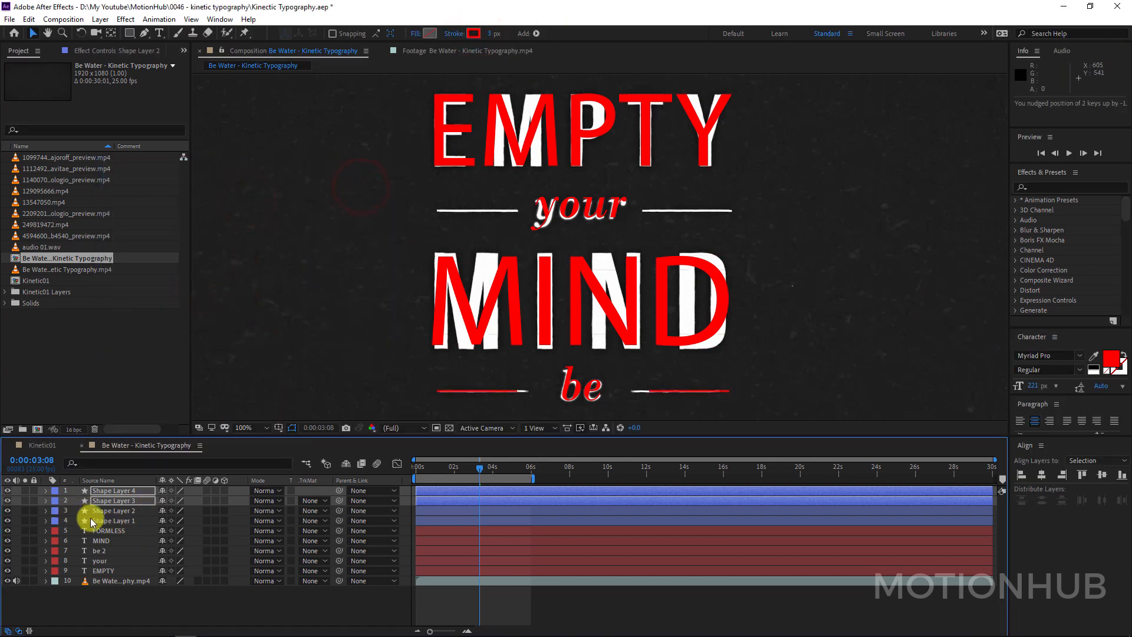
pyautogui.click(131, 540)
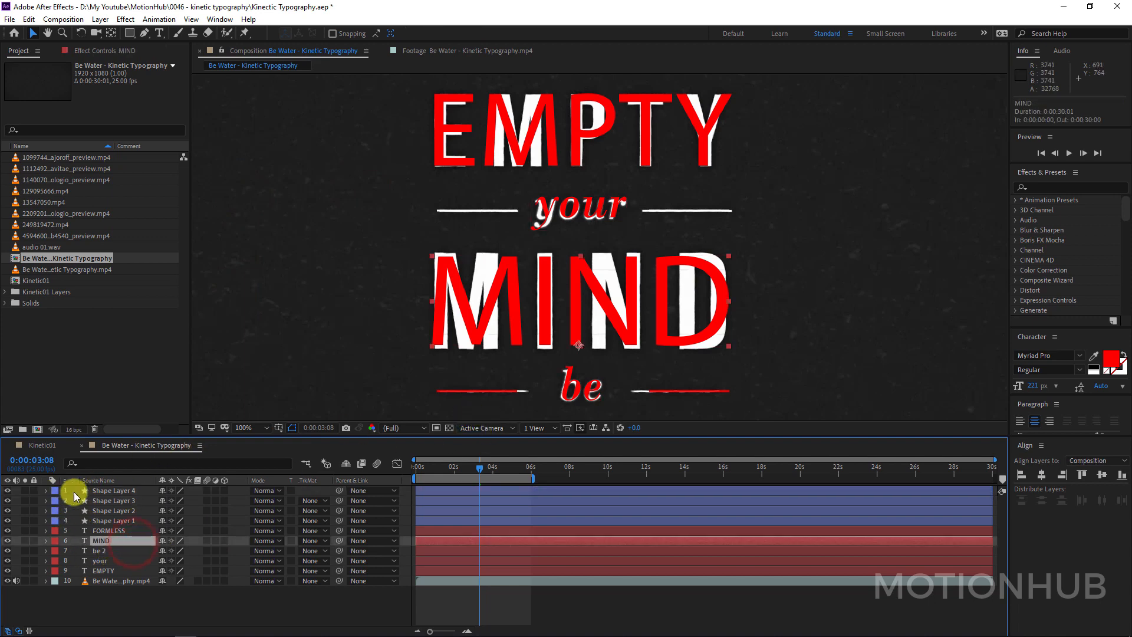
# Extend the inner end of Shape Layer 4's path toward the word be to match the white rule beneath it.
pyautogui.click(46, 491)
pyautogui.click(57, 501)
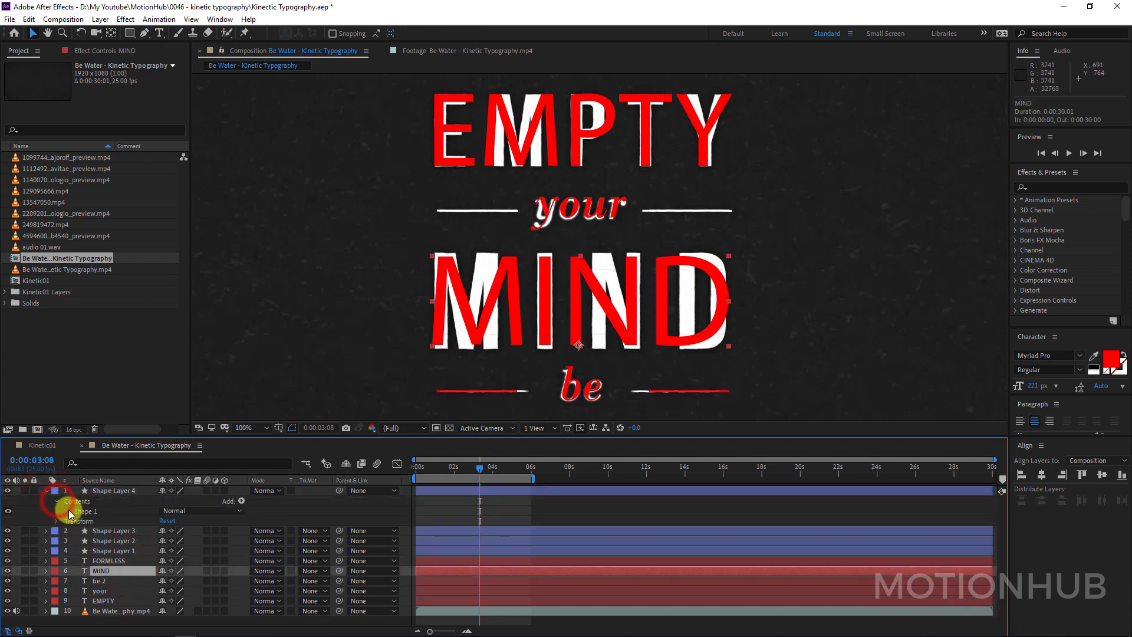
pyautogui.click(67, 511)
pyautogui.click(75, 521)
pyautogui.click(103, 521)
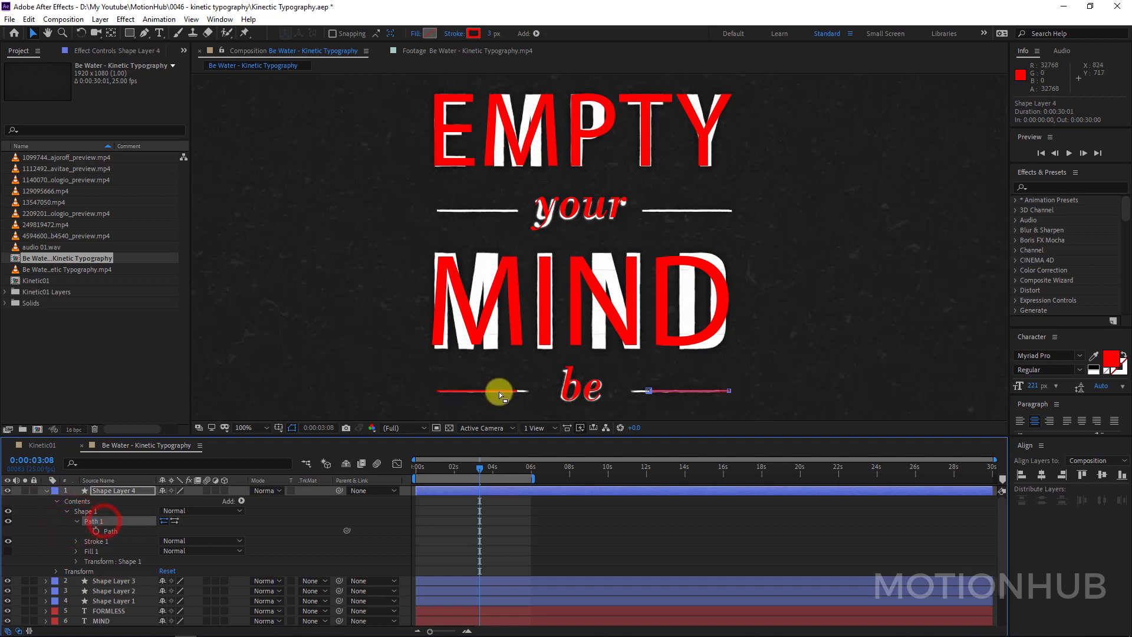
pyautogui.click(117, 530)
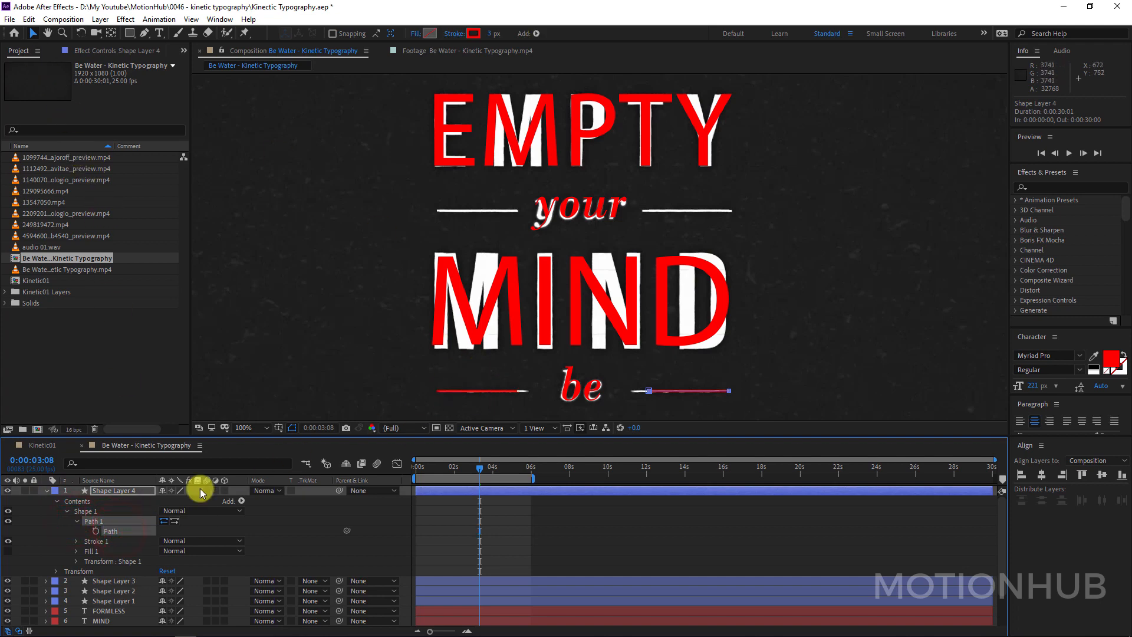
pyautogui.moveTo(648, 391); pyautogui.dragTo(633, 393)
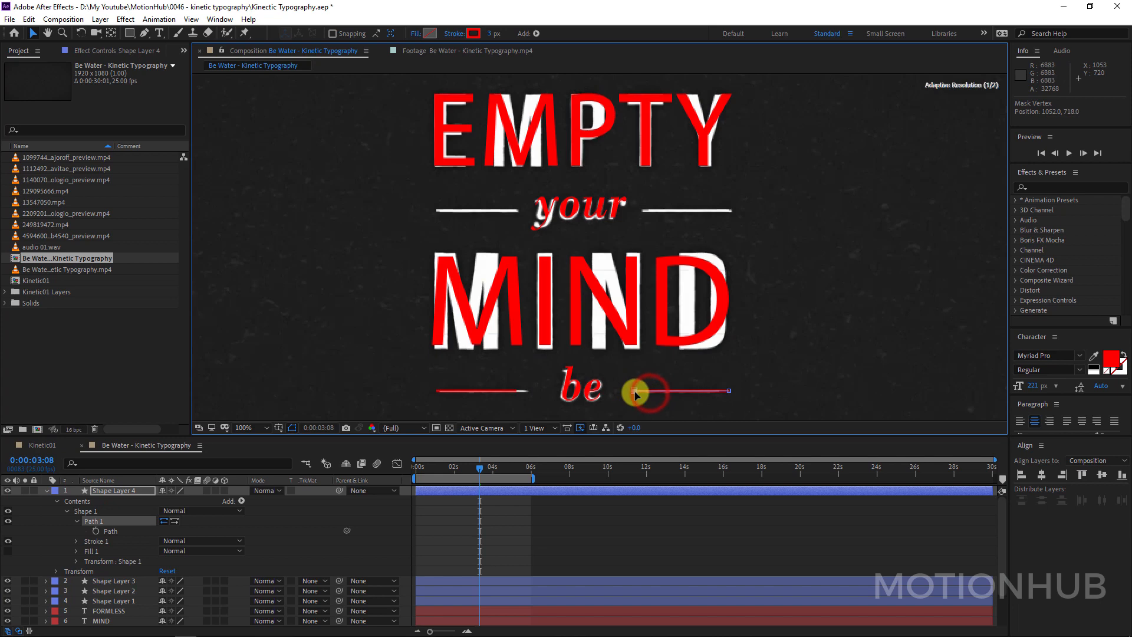
pyautogui.click(45, 488)
# Extend the inner end of Shape Layer 3's path toward the word be to match the white rule beneath it.
pyautogui.click(109, 500)
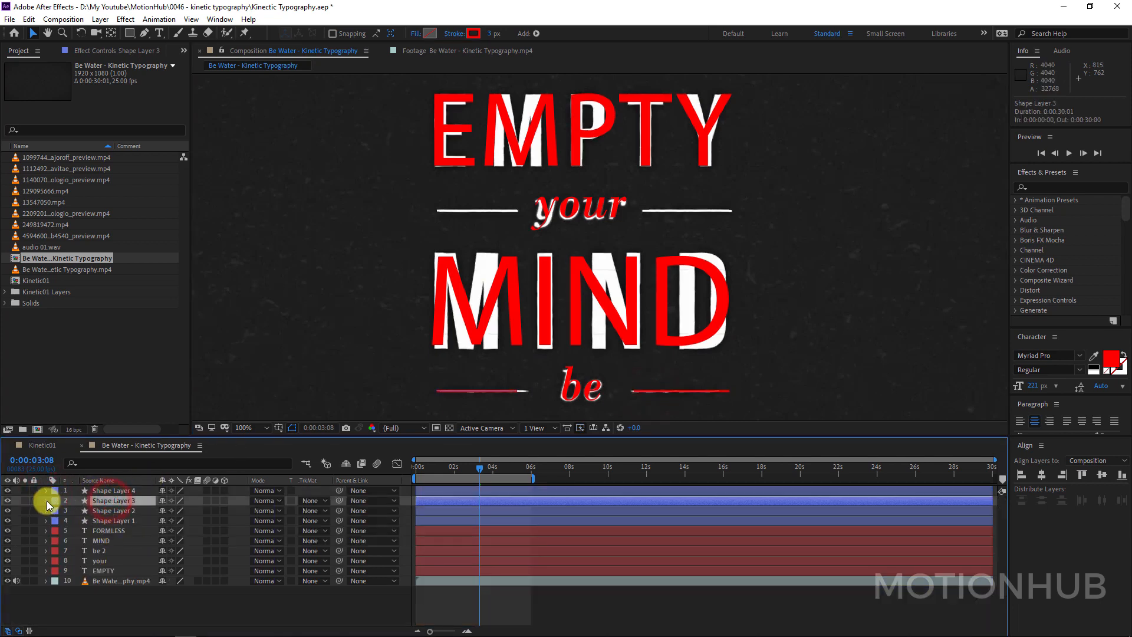
pyautogui.click(45, 500)
pyautogui.click(56, 511)
pyautogui.click(64, 521)
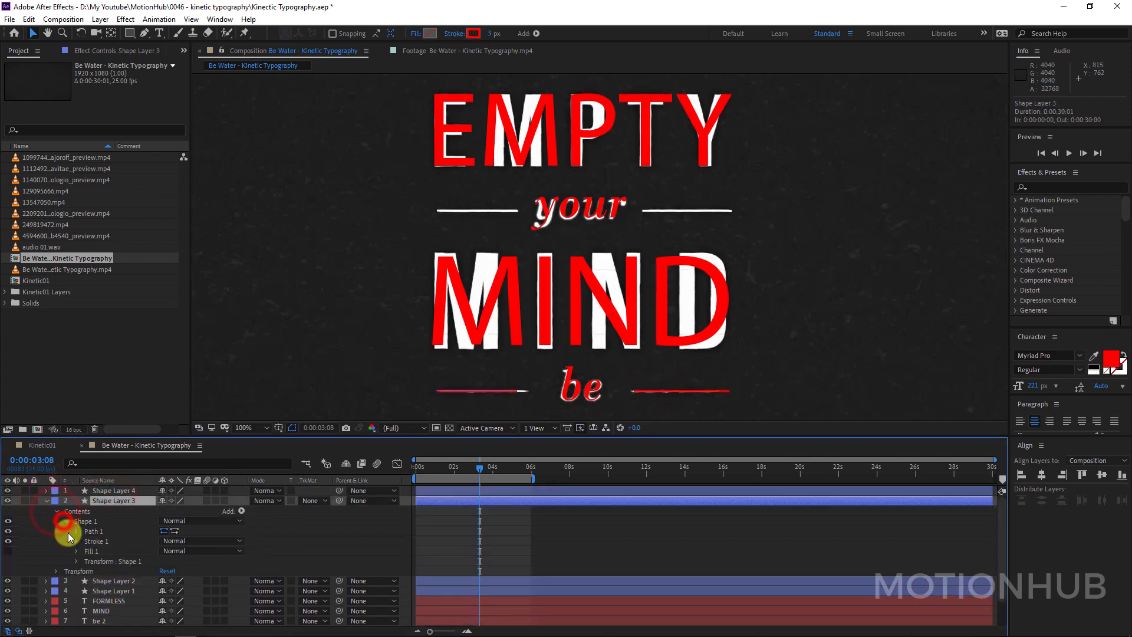
pyautogui.click(76, 531)
pyautogui.click(93, 531)
pyautogui.click(499, 388)
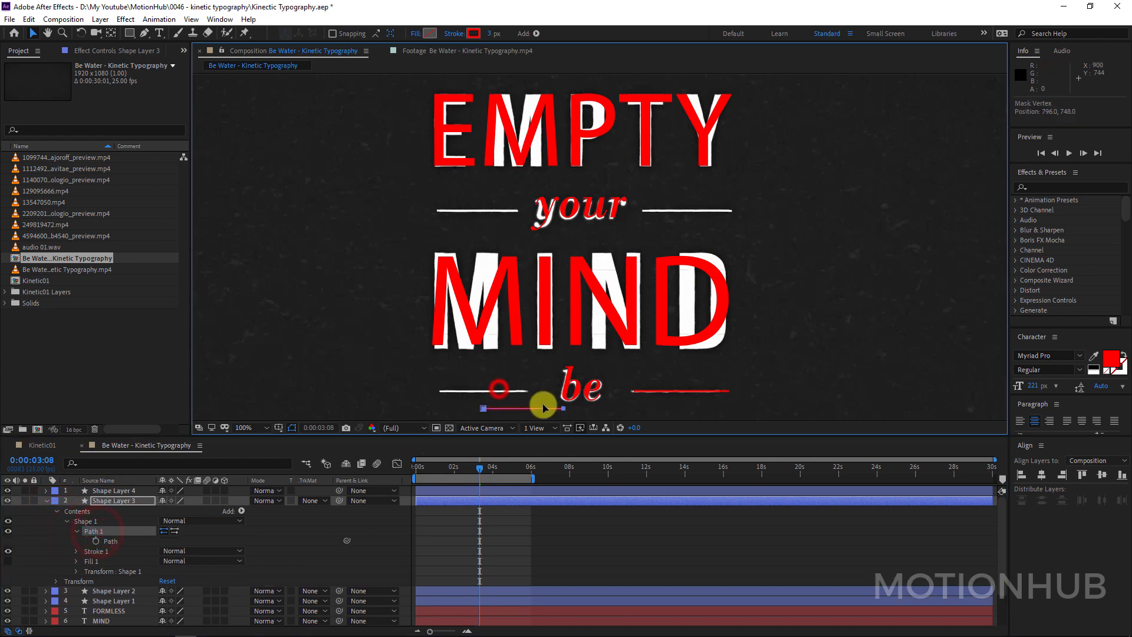
pyautogui.moveTo(515, 390); pyautogui.dragTo(529, 390)
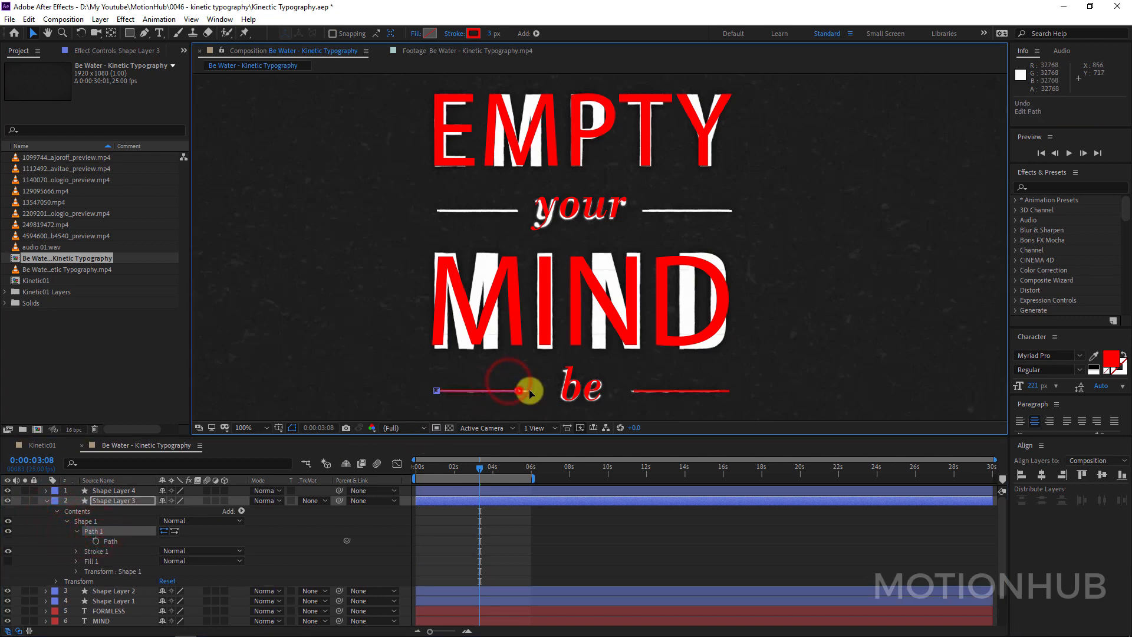
pyautogui.scroll(-1, 553, 405)
pyautogui.click(46, 500)
# Colour the FORMLESS text red and move it up over the matching reference word.
pyautogui.click(108, 531)
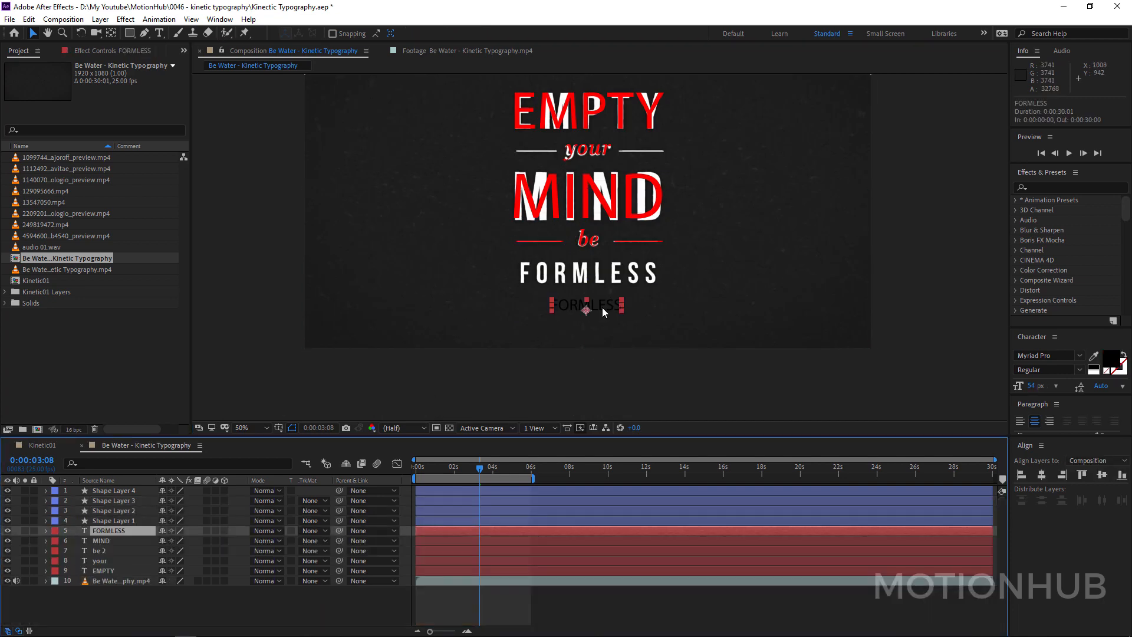
pyautogui.click(1093, 357)
pyautogui.moveTo(603, 306); pyautogui.dragTo(602, 271)
# Select all text and shape layers together and set the text fill colour to white, FFFFFF.
pyautogui.scroll(-2, 596, 277)
pyautogui.click(128, 492)
pyautogui.keyDown('shift'); pyautogui.click(126, 562); pyautogui.keyUp('shift')
pyautogui.keyDown('shift'); pyautogui.click(126, 570); pyautogui.keyUp('shift')
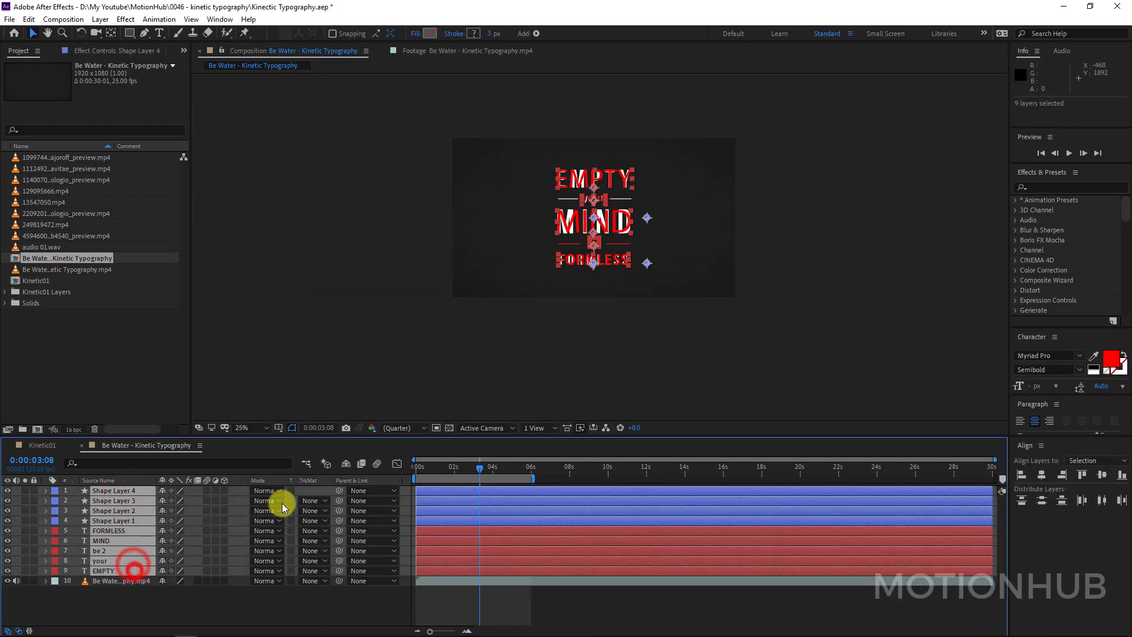
pyautogui.click(1068, 376)
pyautogui.click(1110, 358)
pyautogui.moveTo(212, 268); pyautogui.dragTo(91, 167)
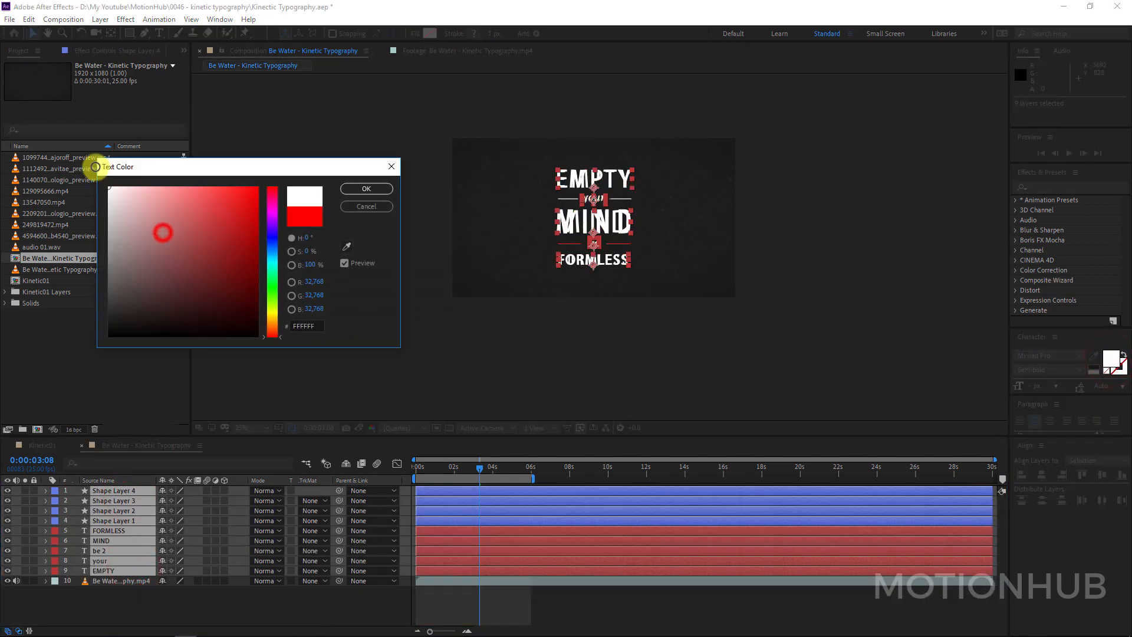
pyautogui.click(371, 191)
pyautogui.click(172, 606)
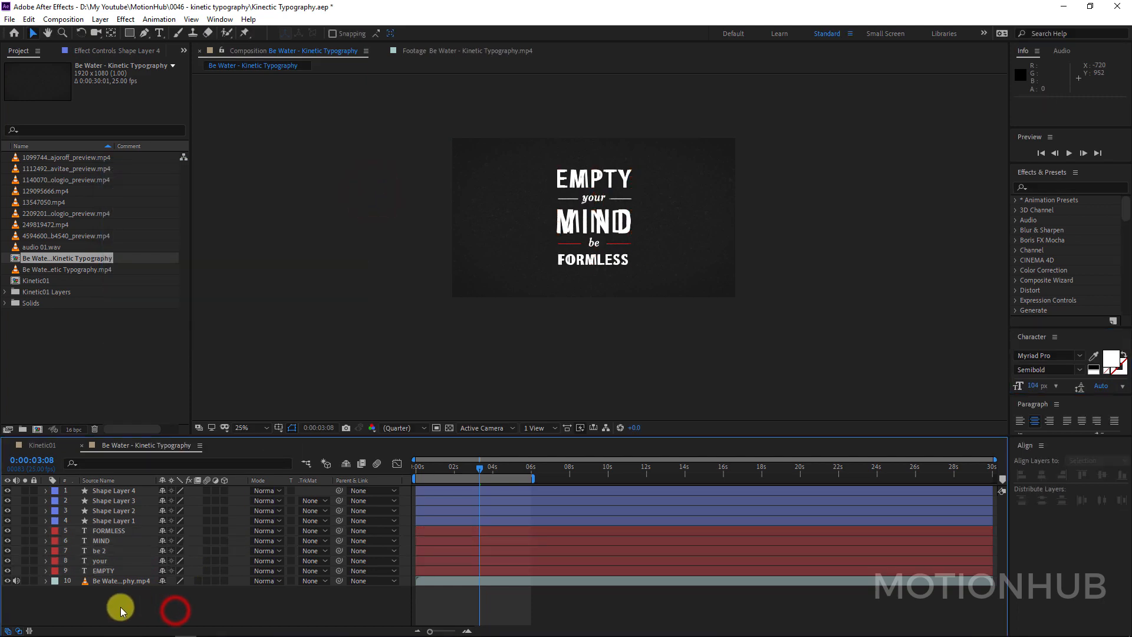
# Create a 1920 x 1080 solid coloured from the reference background and place it directly above the reference video layer.
pyautogui.rightClick(118, 606)
pyautogui.click(213, 475)
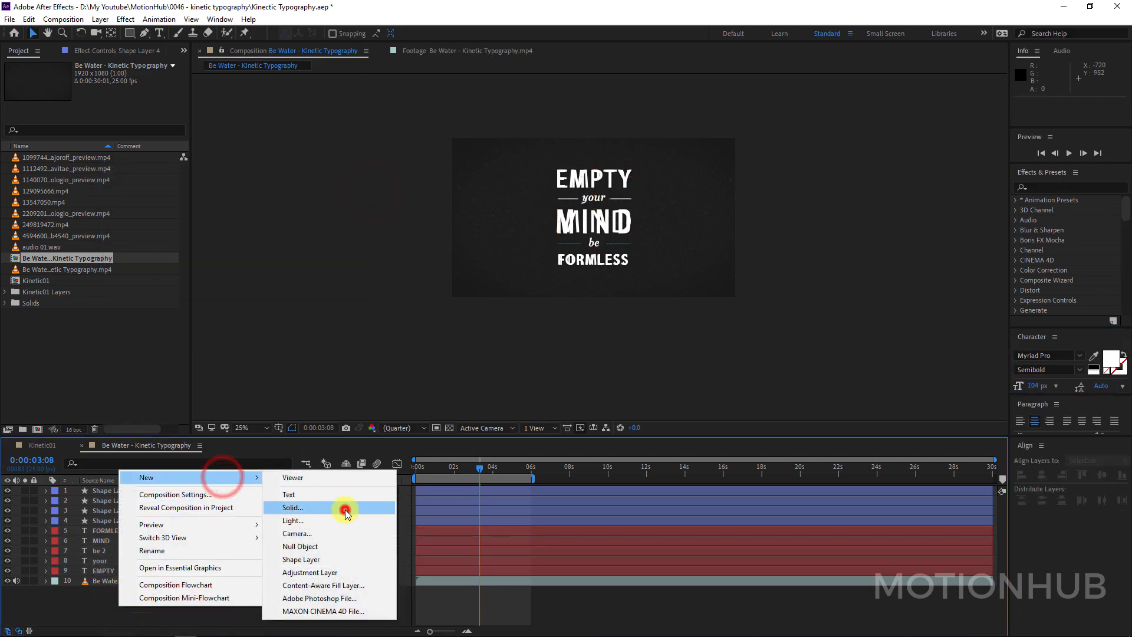
pyautogui.click(343, 510)
pyautogui.click(542, 401)
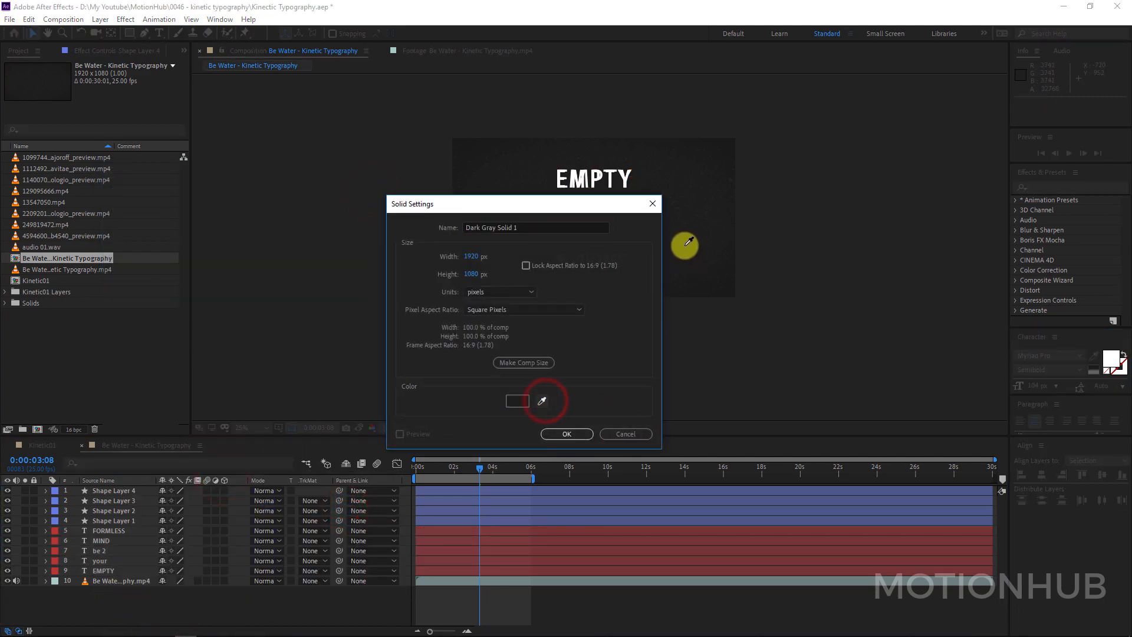
pyautogui.click(567, 434)
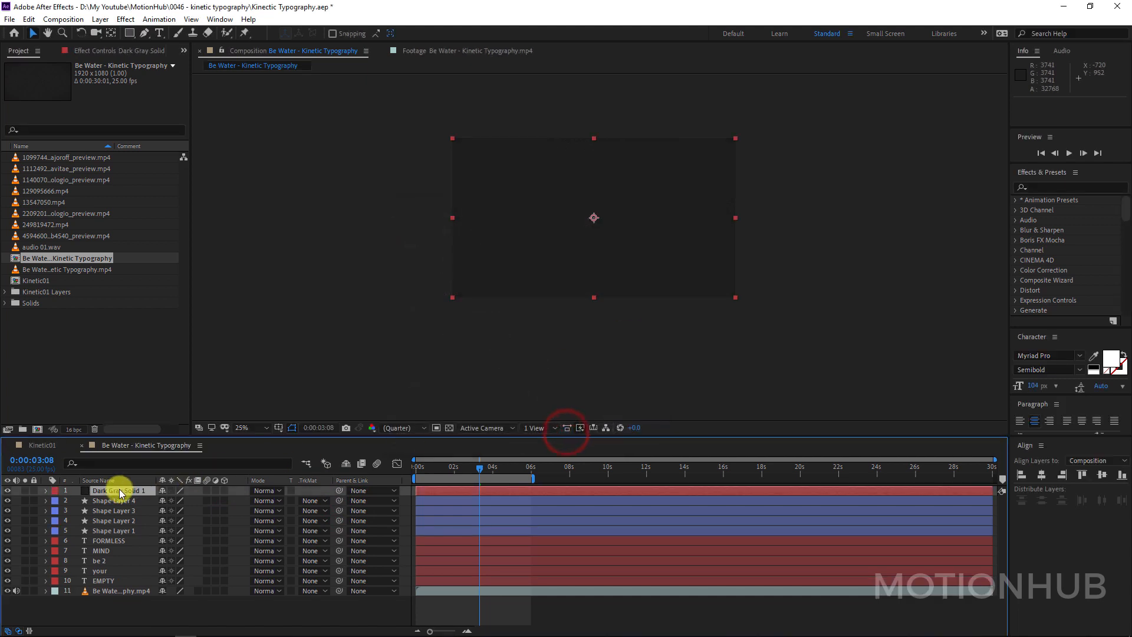
pyautogui.moveTo(119, 490); pyautogui.dragTo(140, 589)
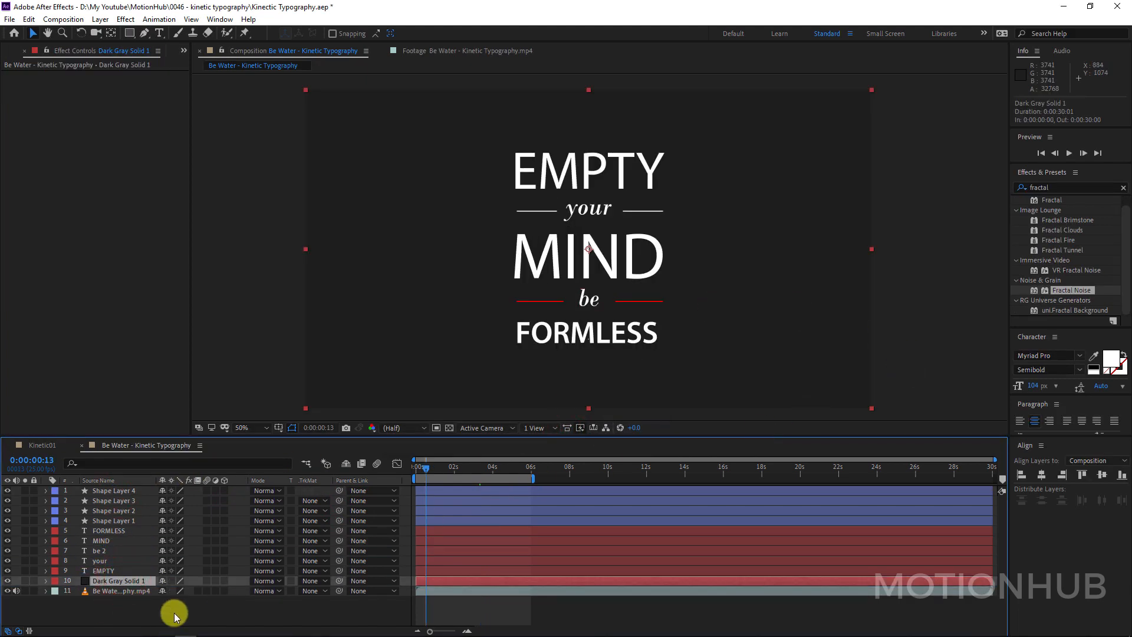
# Solo the reference video layer to review it, and turn the solo off again.
pyautogui.click(173, 606)
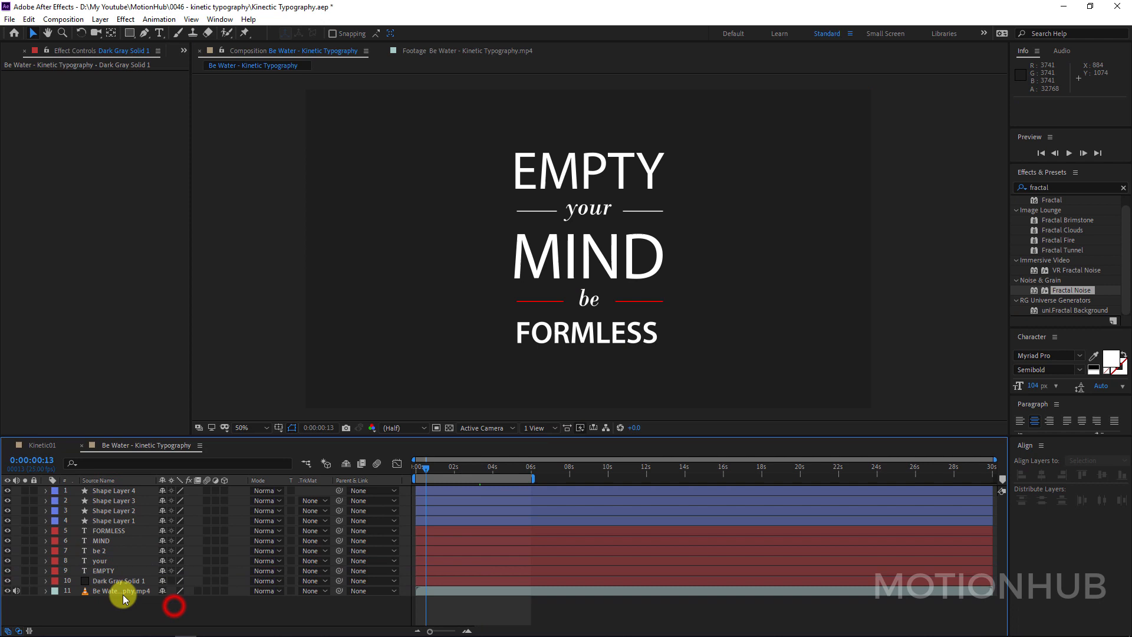
pyautogui.click(24, 590)
pyautogui.click(24, 591)
pyautogui.click(70, 615)
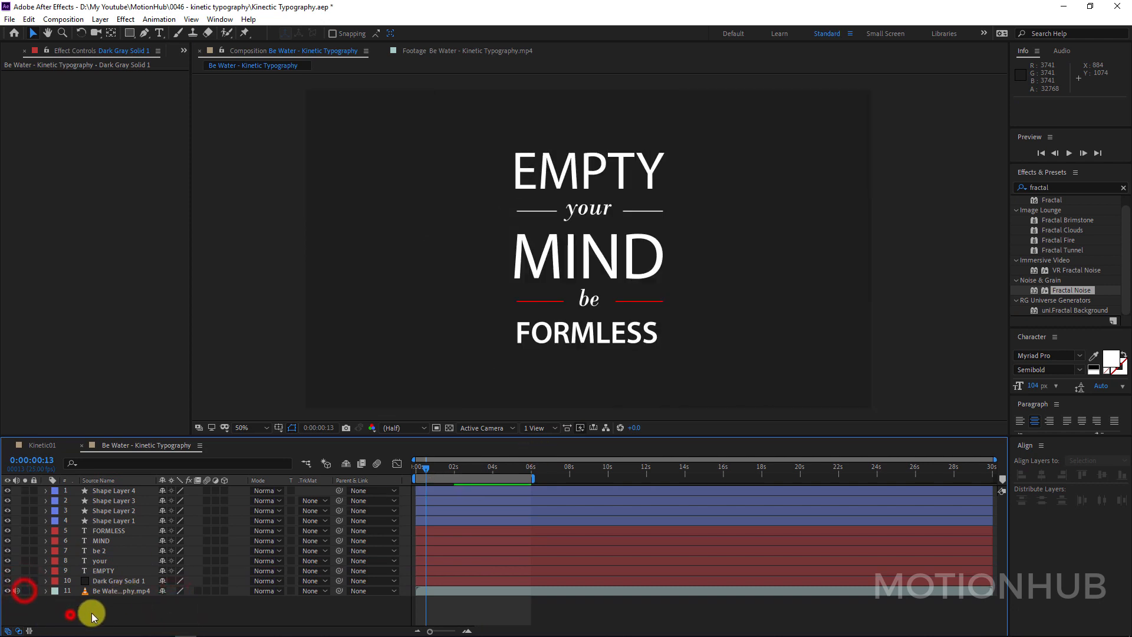
# Create a new dark gray solid above all layers and apply the Fractal Noise effect to it.
pyautogui.rightClick(102, 623)
pyautogui.click(190, 475)
pyautogui.click(337, 510)
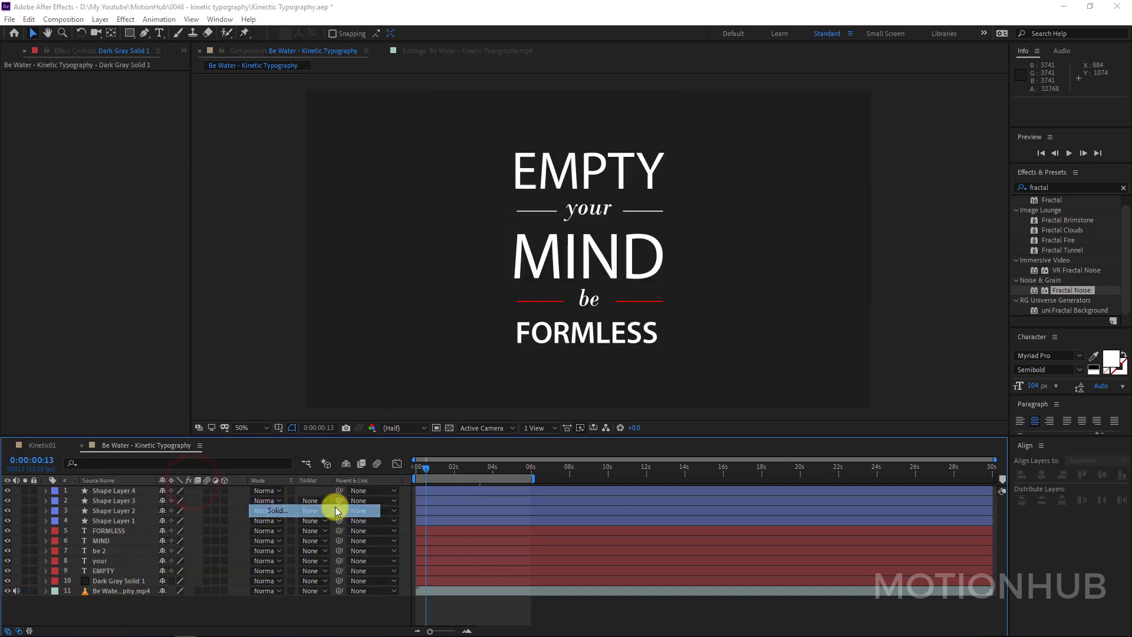
pyautogui.click(571, 437)
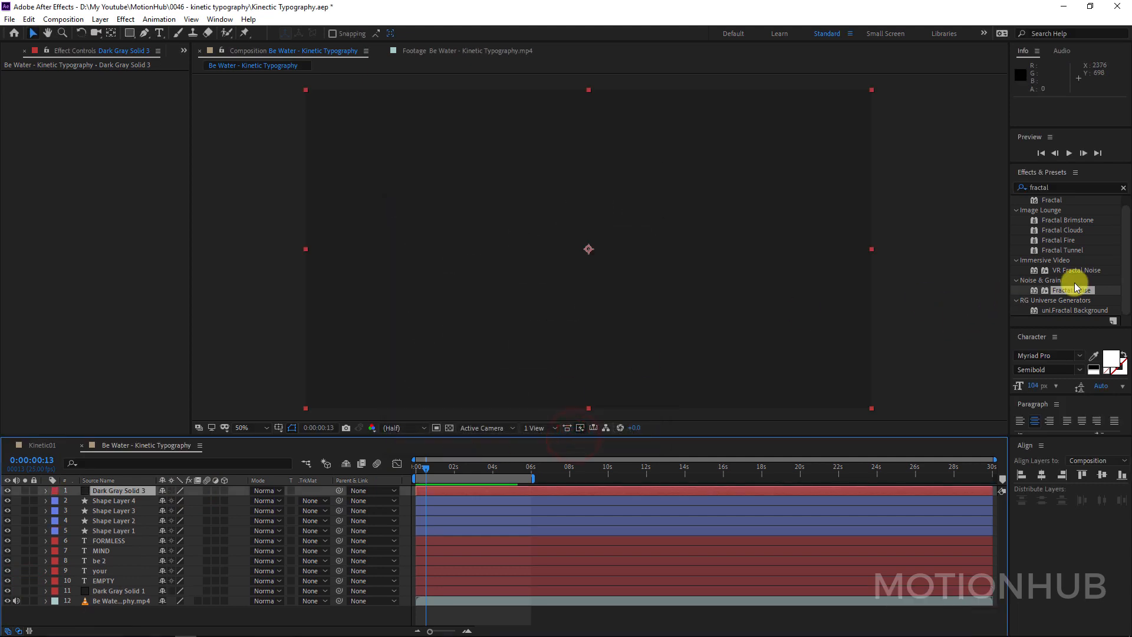
pyautogui.moveTo(1082, 292); pyautogui.dragTo(139, 492)
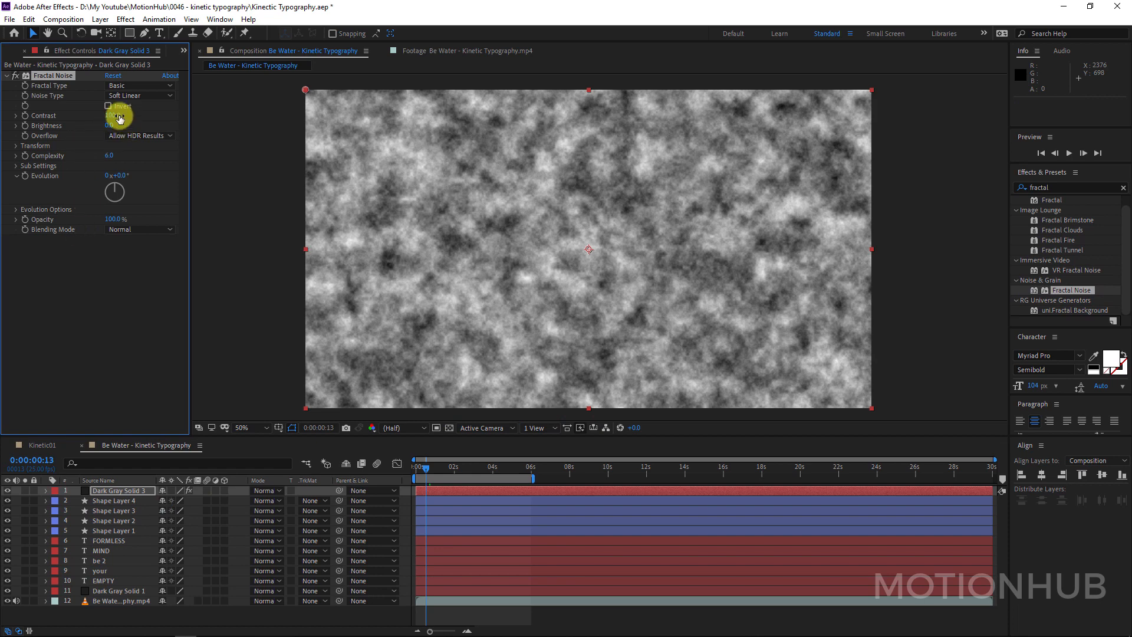
# Turn the fractal noise into fine sparse specks by setting Contrast to 90, Brightness to -68 and Scale to 14.
pyautogui.moveTo(119, 118)
pyautogui.mouseDown()
pyautogui.moveTo(80, 114)
pyautogui.moveTo(119, 128)
pyautogui.mouseUp()
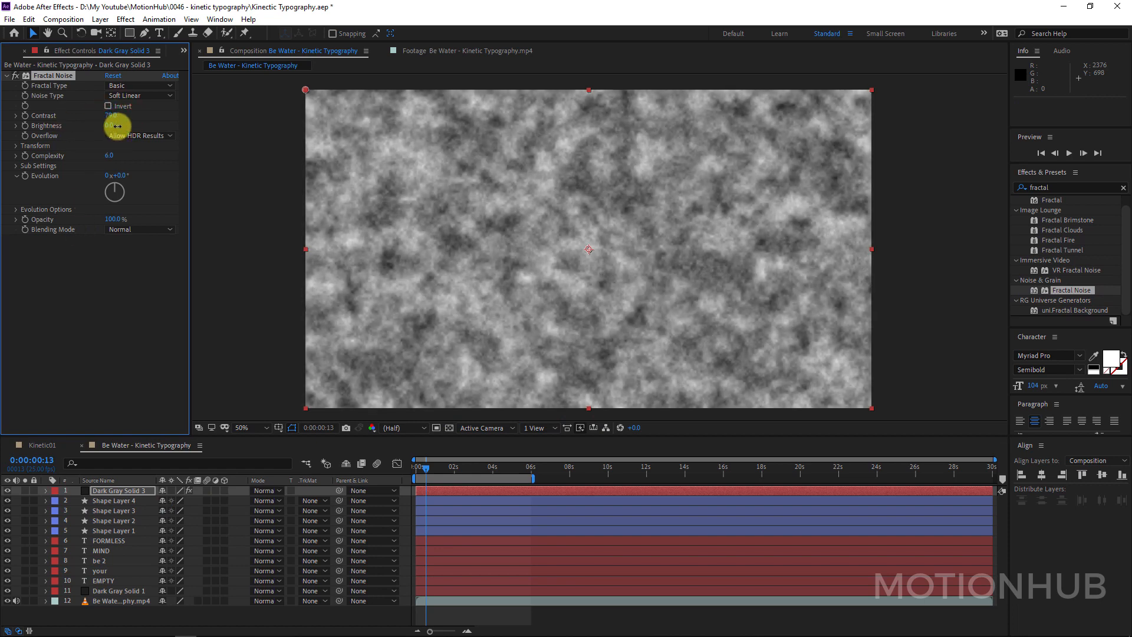
pyautogui.click(110, 116)
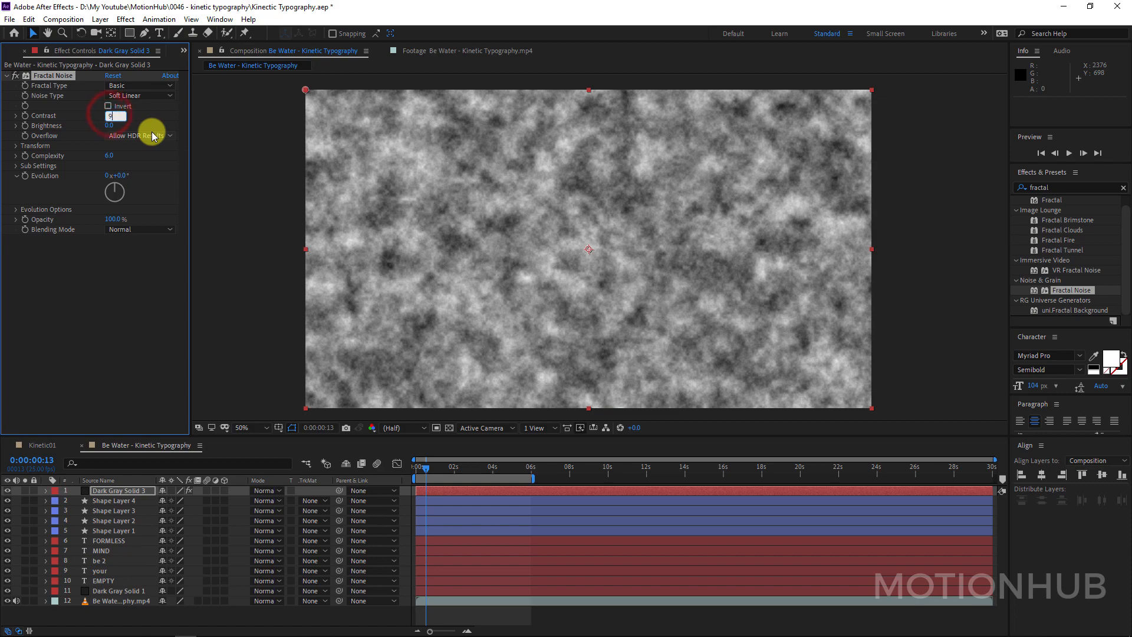
pyautogui.click(16, 125)
pyautogui.moveTo(110, 126); pyautogui.dragTo(75, 127)
pyautogui.click(16, 162)
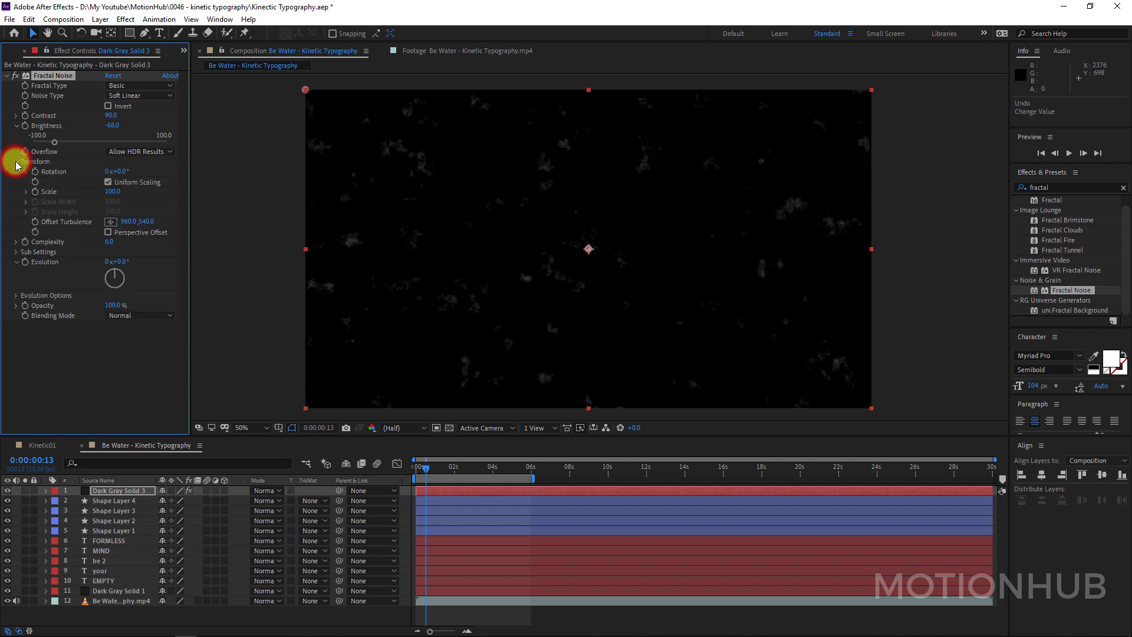
pyautogui.moveTo(110, 192); pyautogui.dragTo(63, 190)
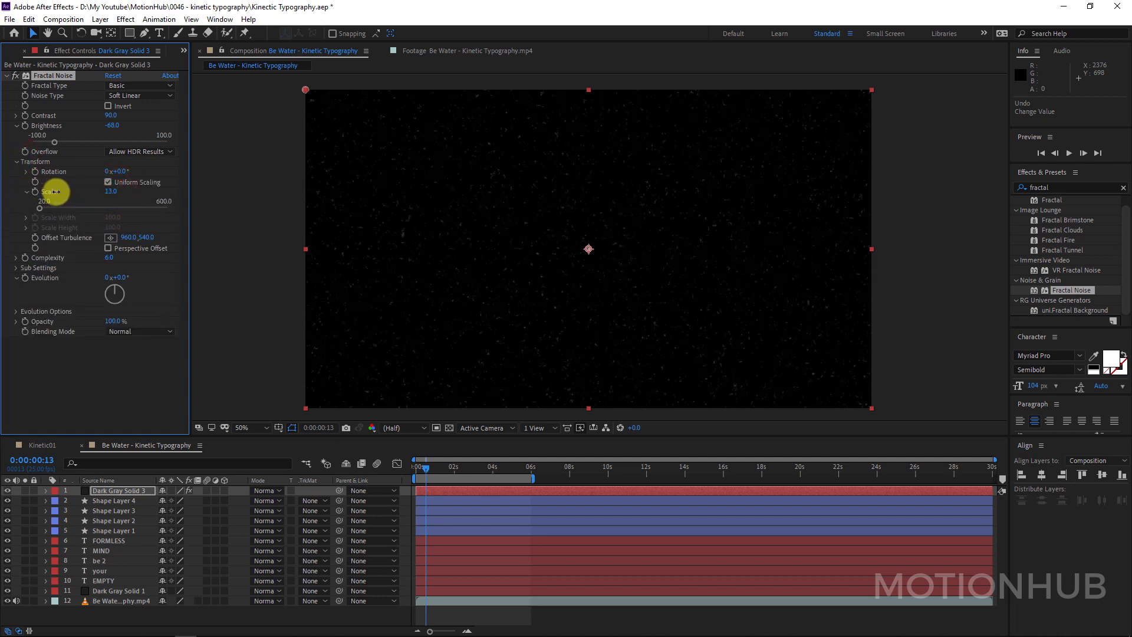
pyautogui.click(111, 192)
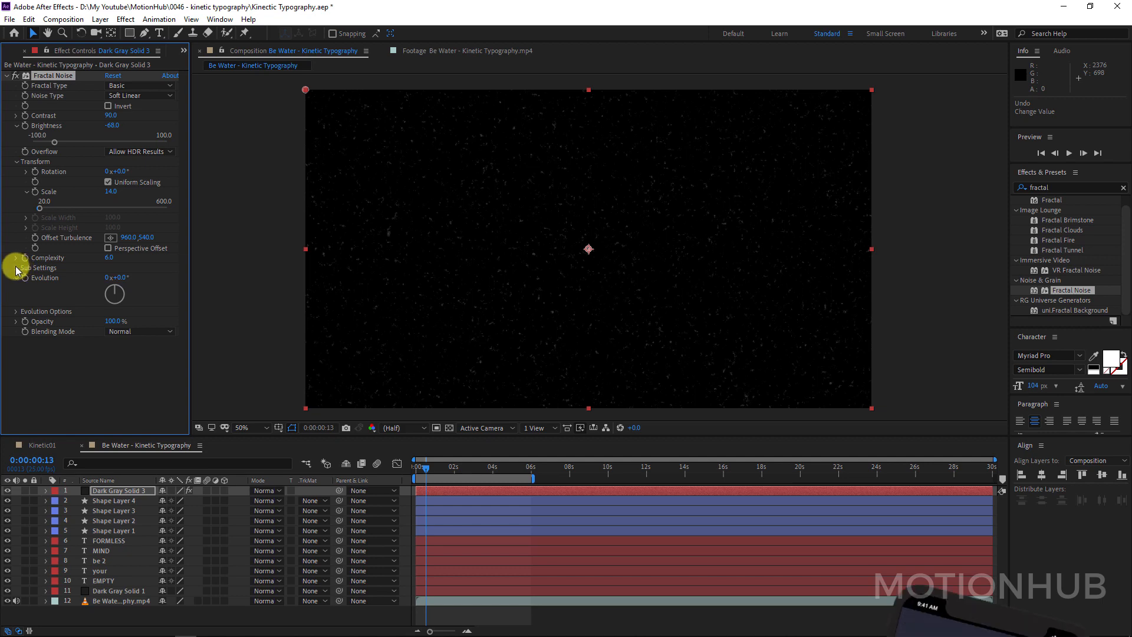
# Add the expression time*150 to the Fractal Noise Random Seed and preview the flickering grain.
pyautogui.click(17, 311)
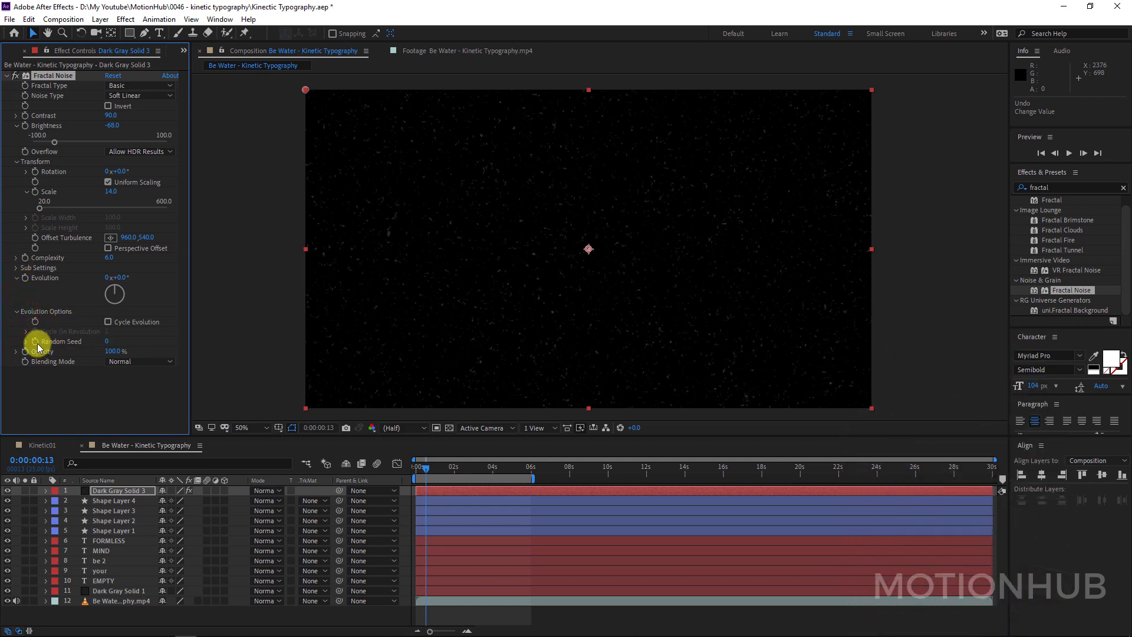
pyautogui.press('alt')
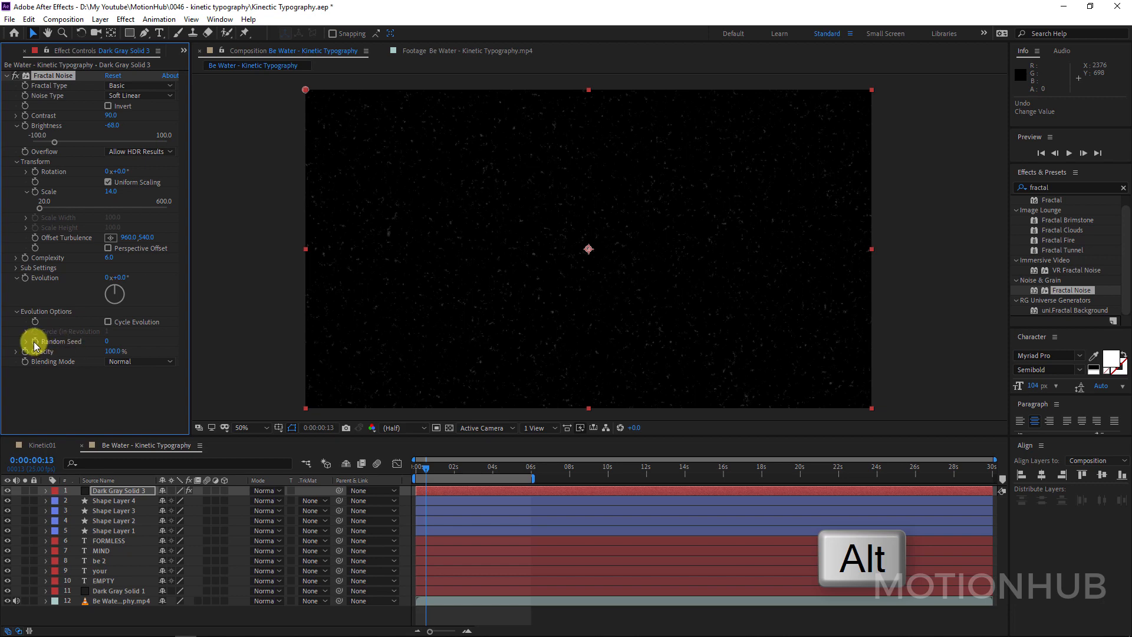
pyautogui.keyDown('alt'); pyautogui.click(35, 342); pyautogui.keyUp('alt')
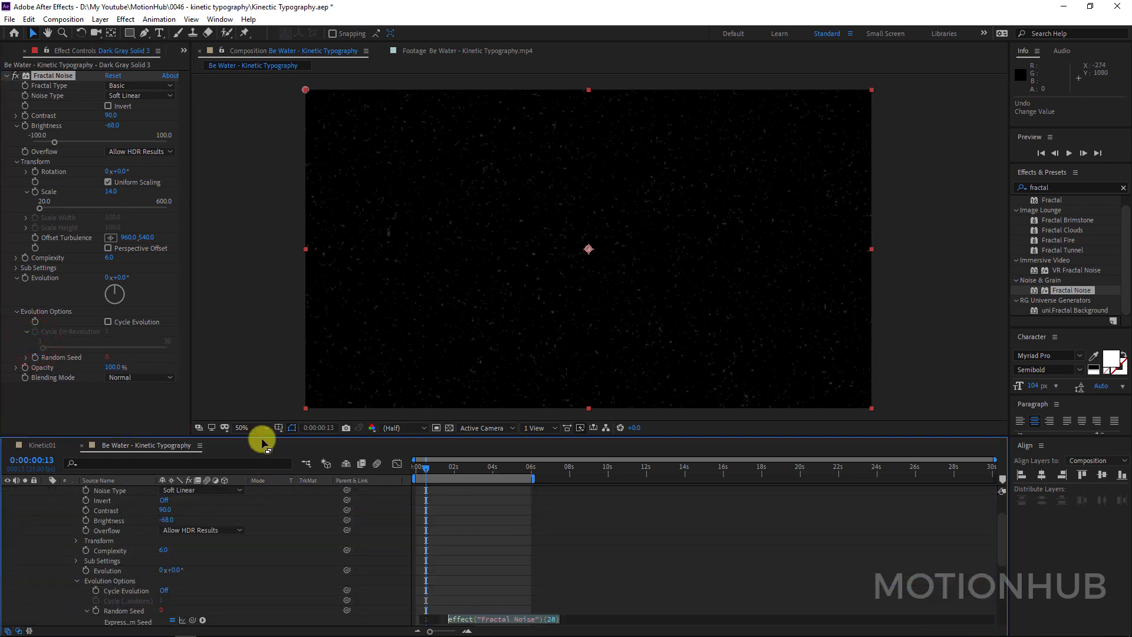
pyautogui.write('time*150')
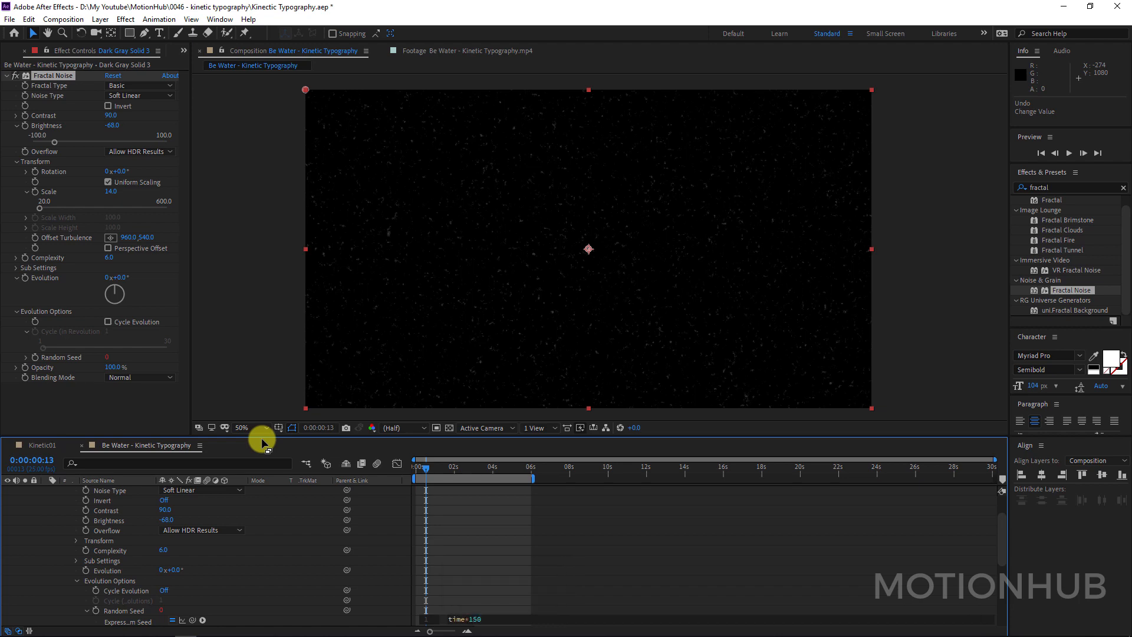
pyautogui.click(262, 442)
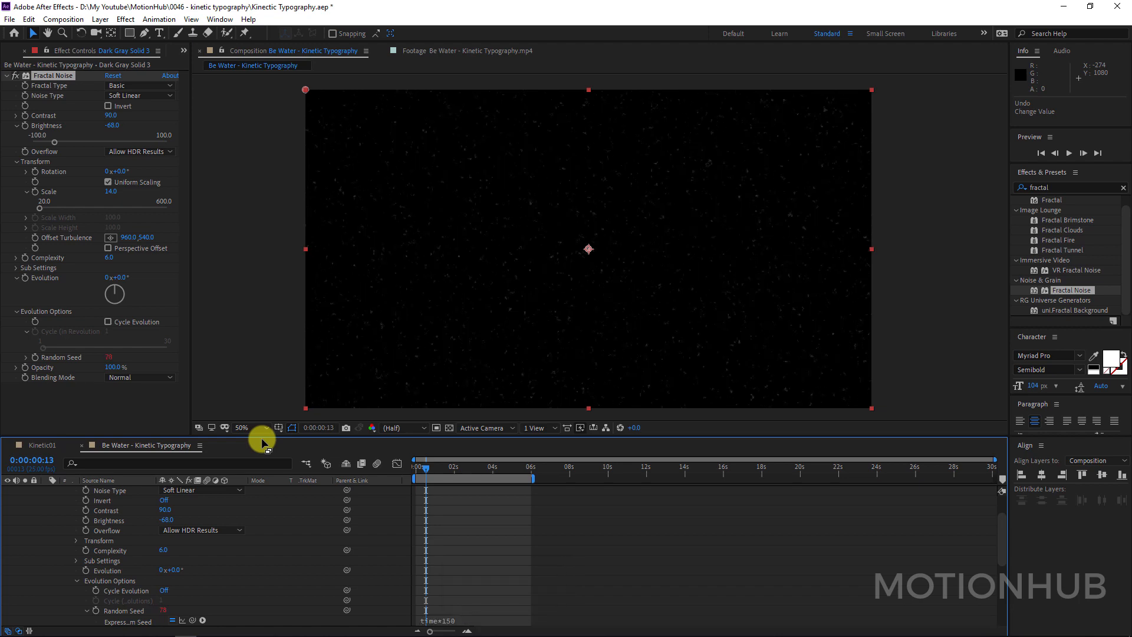
pyautogui.press('space')
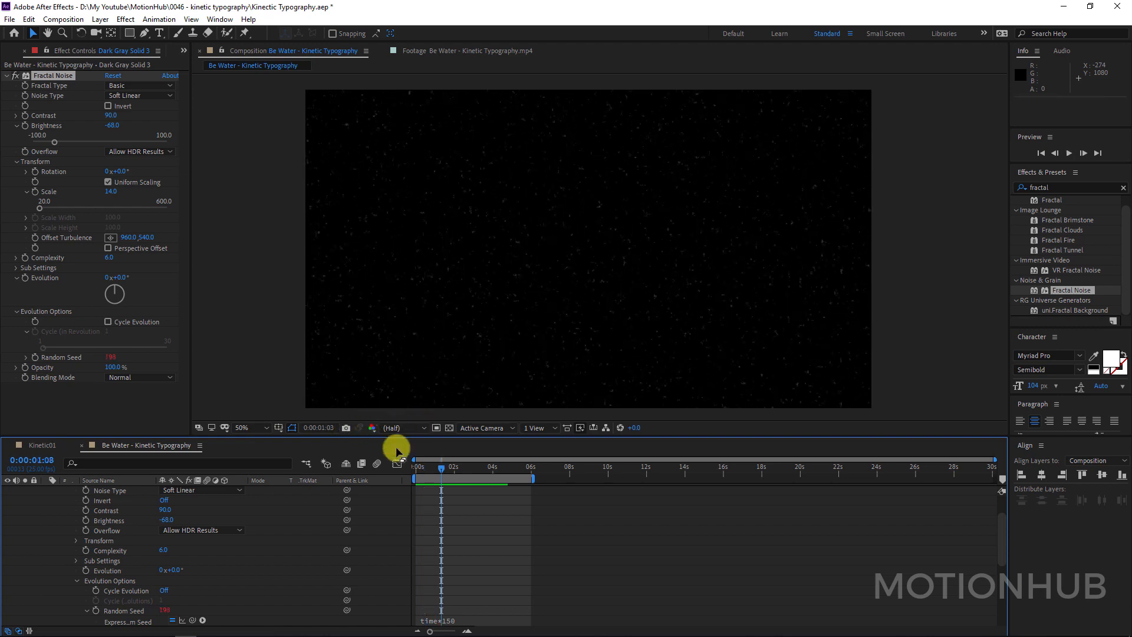
# Try slowing the grain by changing the Random Seed expression to time*50, and preview it.
pyautogui.click(472, 619)
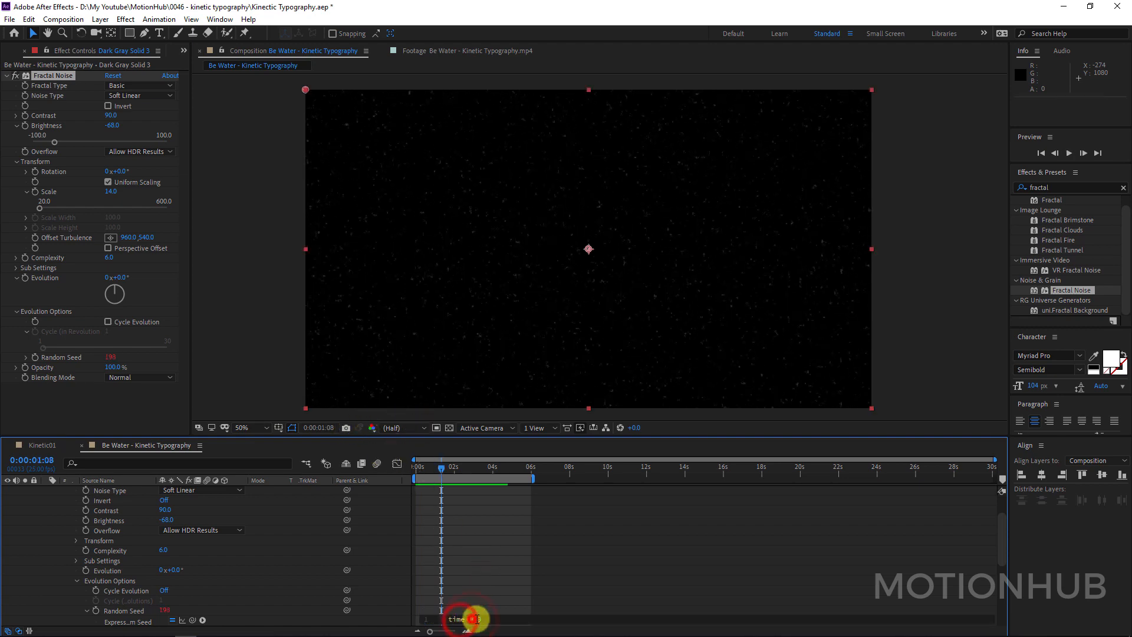
pyautogui.doubleClick(474, 619)
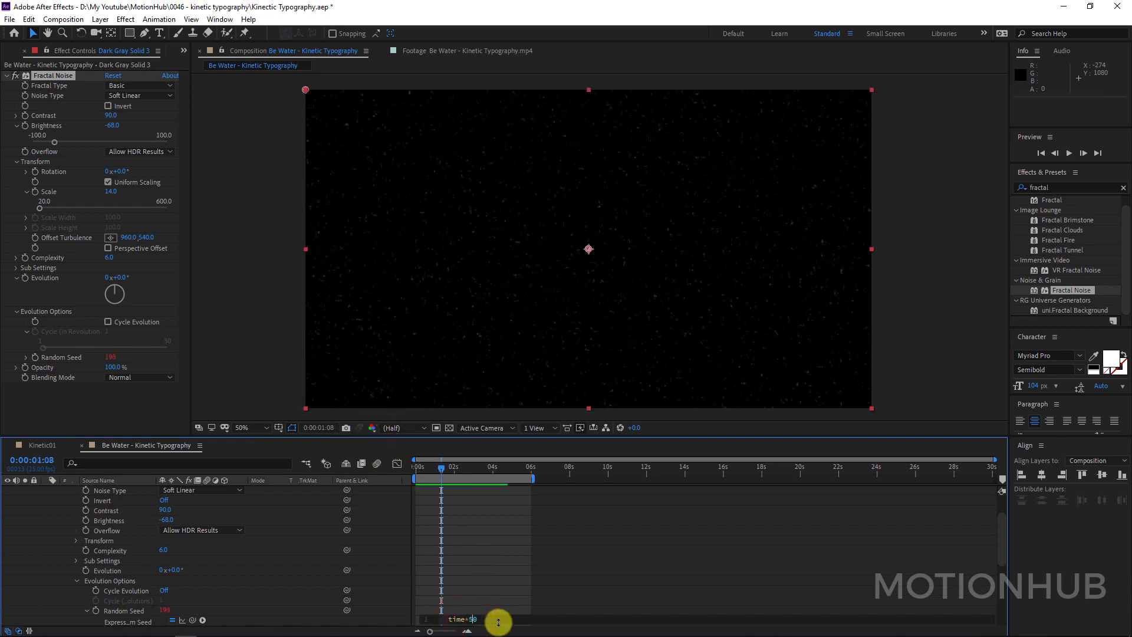
pyautogui.press('KP_Enter')
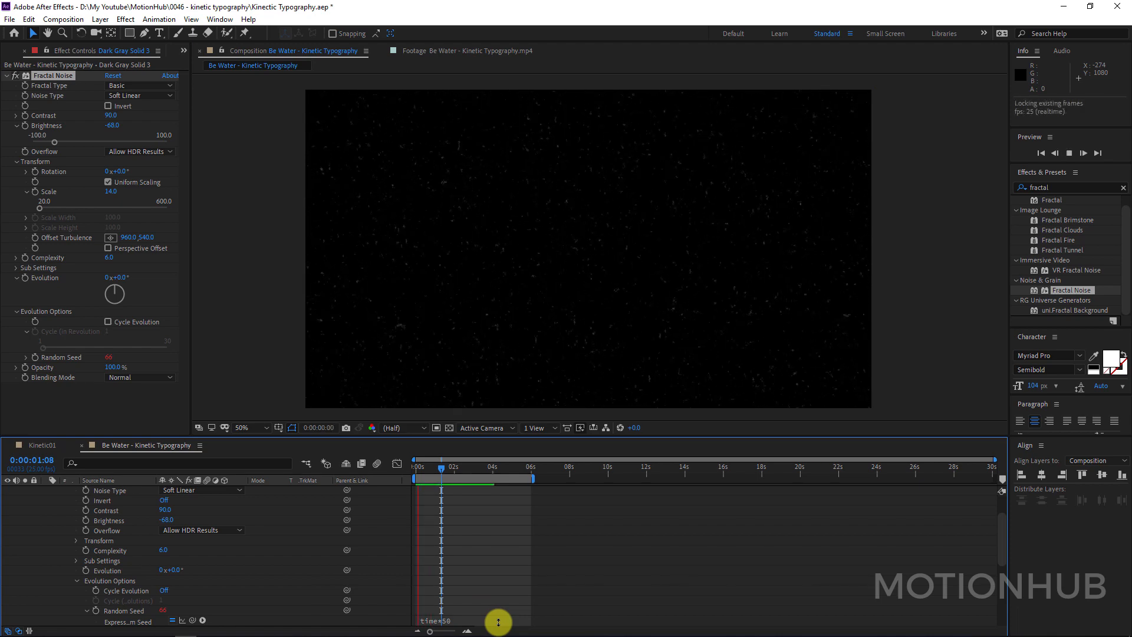
# Change the Random Seed expression to time*10 and preview the grain's motion.
pyautogui.click(454, 619)
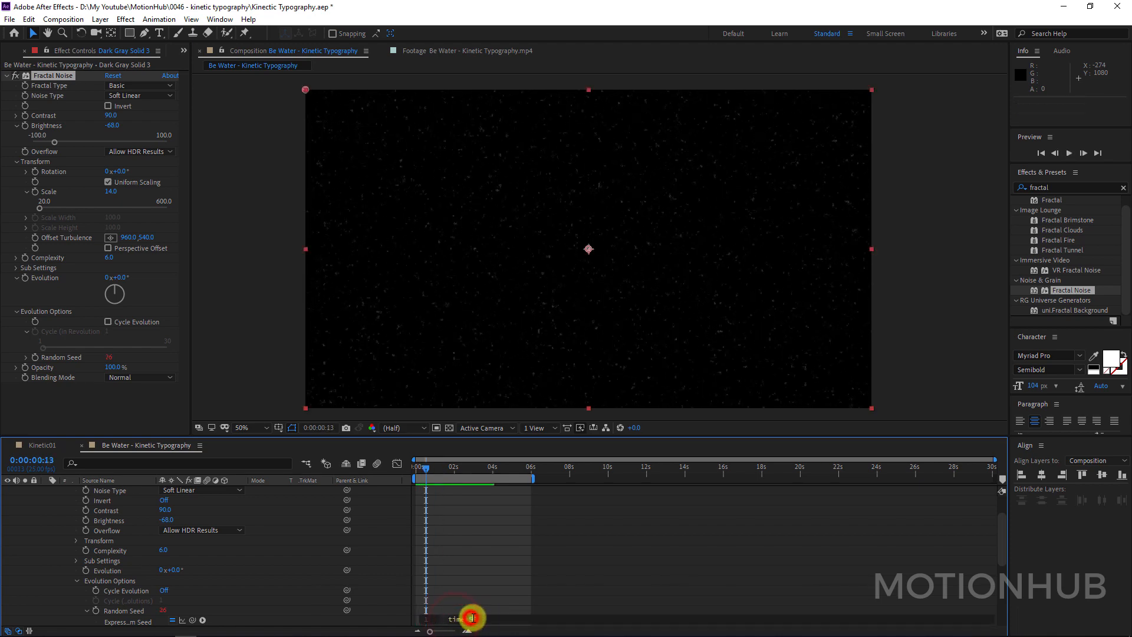
pyautogui.doubleClick(470, 619)
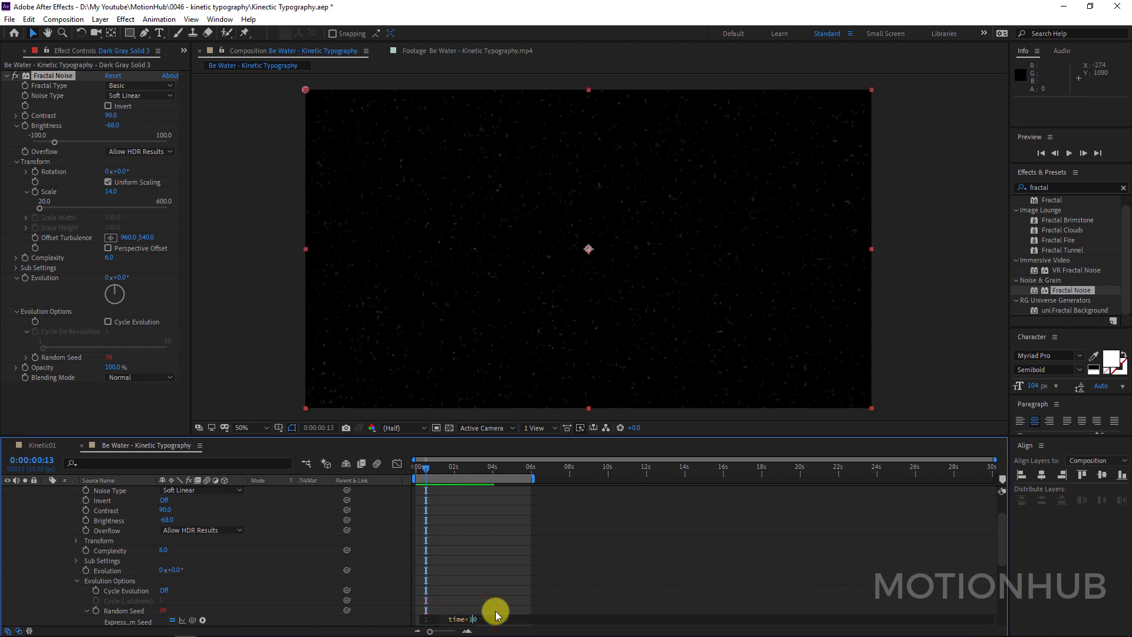
pyautogui.press('KP_Enter')
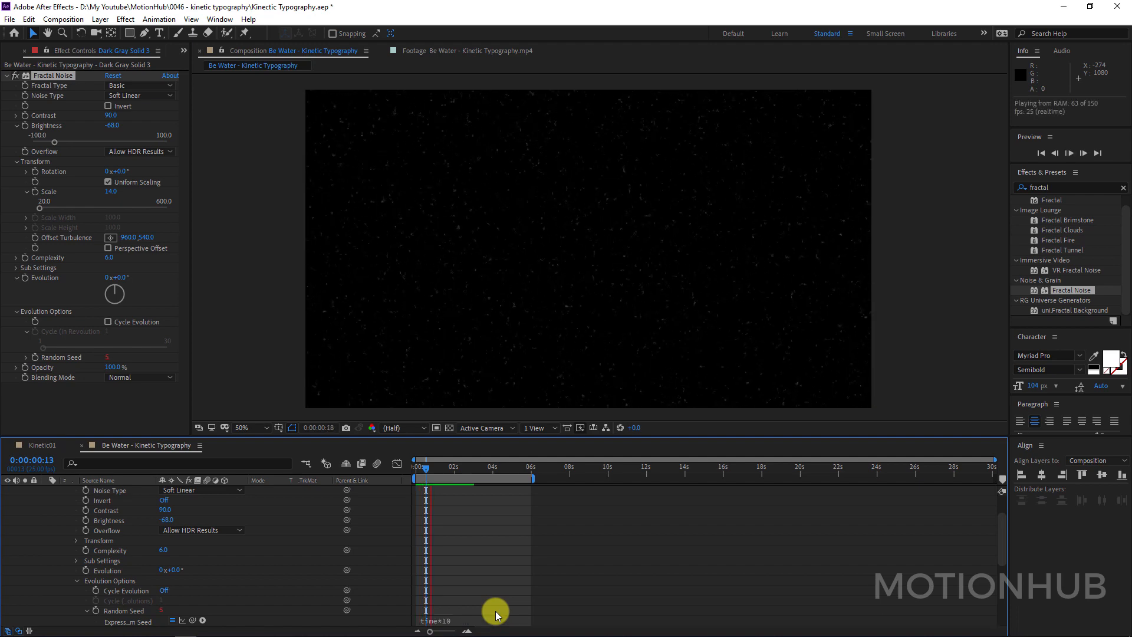
pyautogui.press('space')
# Set the noise solid's blending mode to Screen, place it directly above the background solid, and preview the composition.
pyautogui.scroll(2, 95, 558)
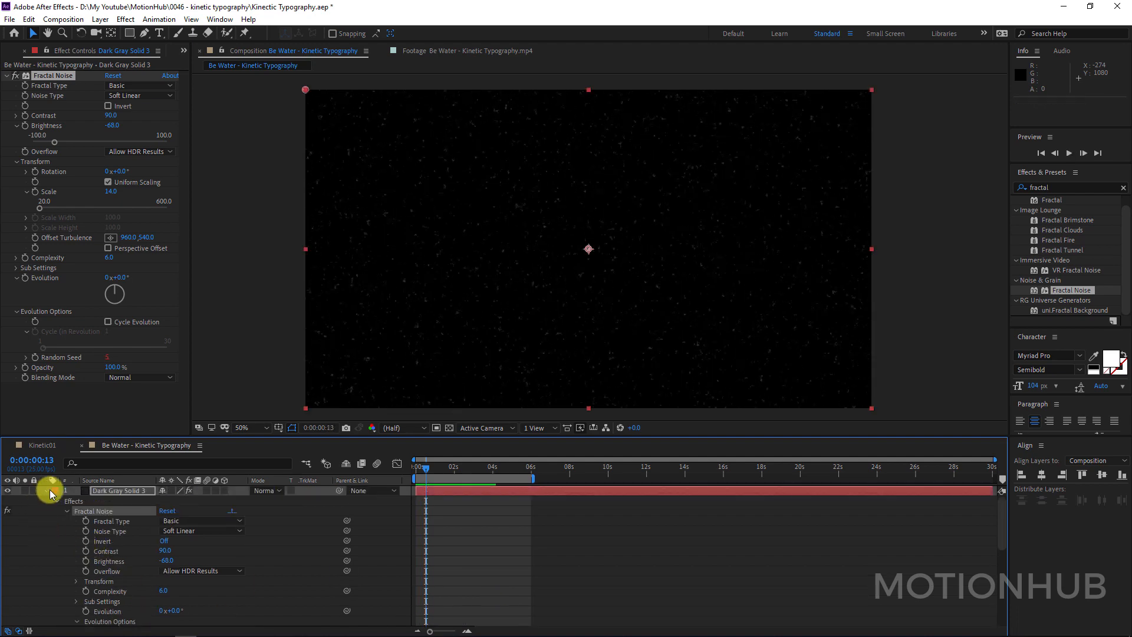
pyautogui.click(49, 490)
pyautogui.click(265, 491)
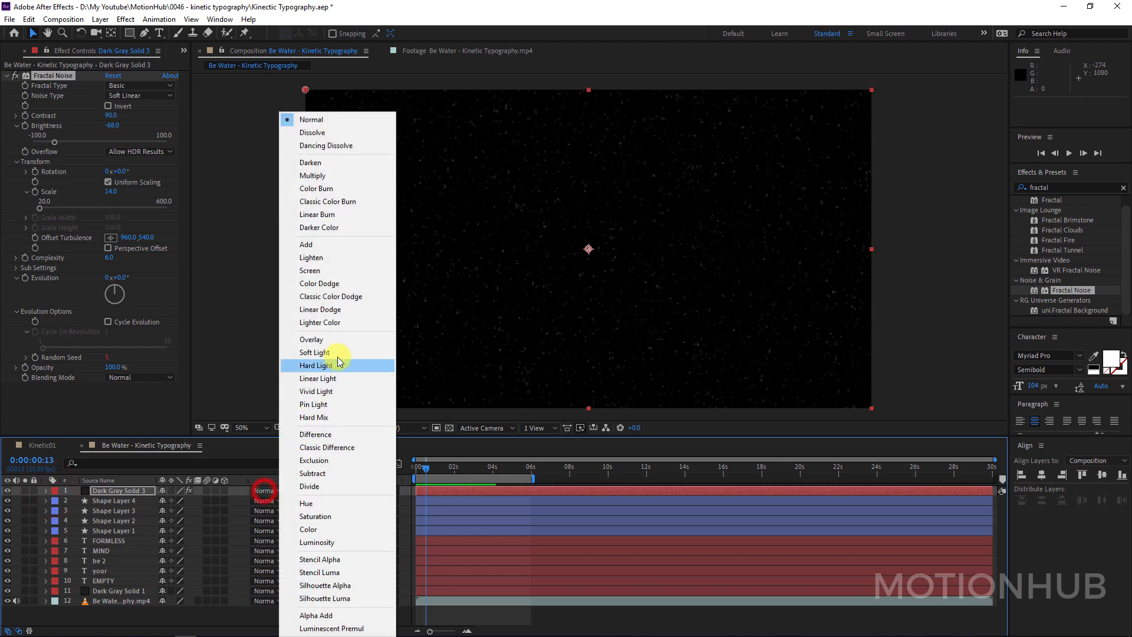
pyautogui.click(319, 271)
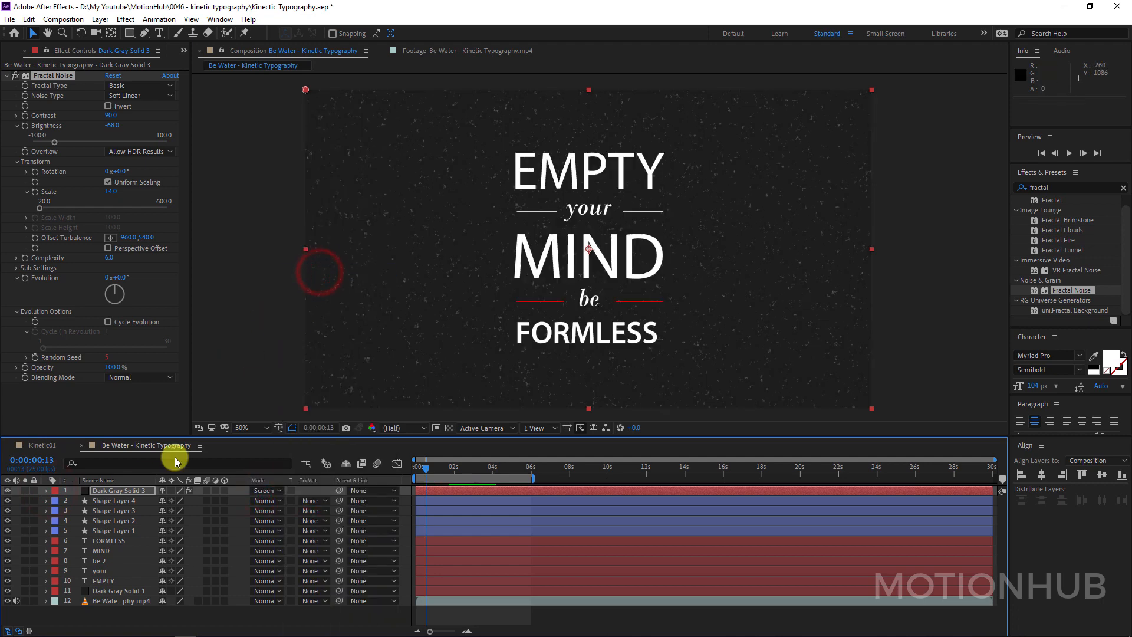
pyautogui.moveTo(127, 491); pyautogui.dragTo(137, 597)
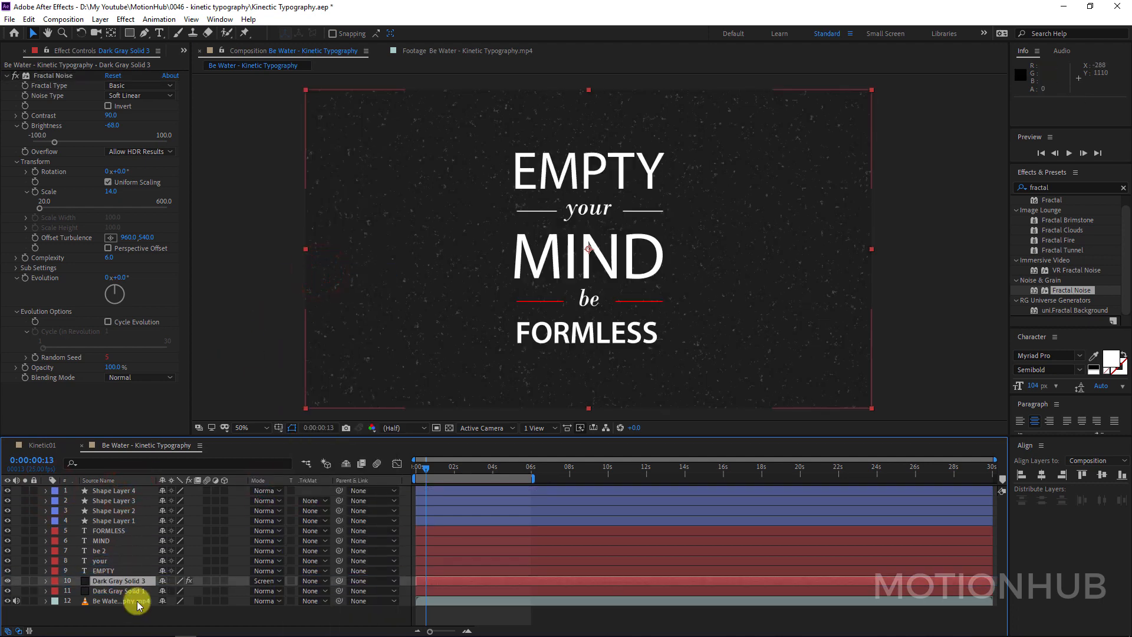
pyautogui.press('space')
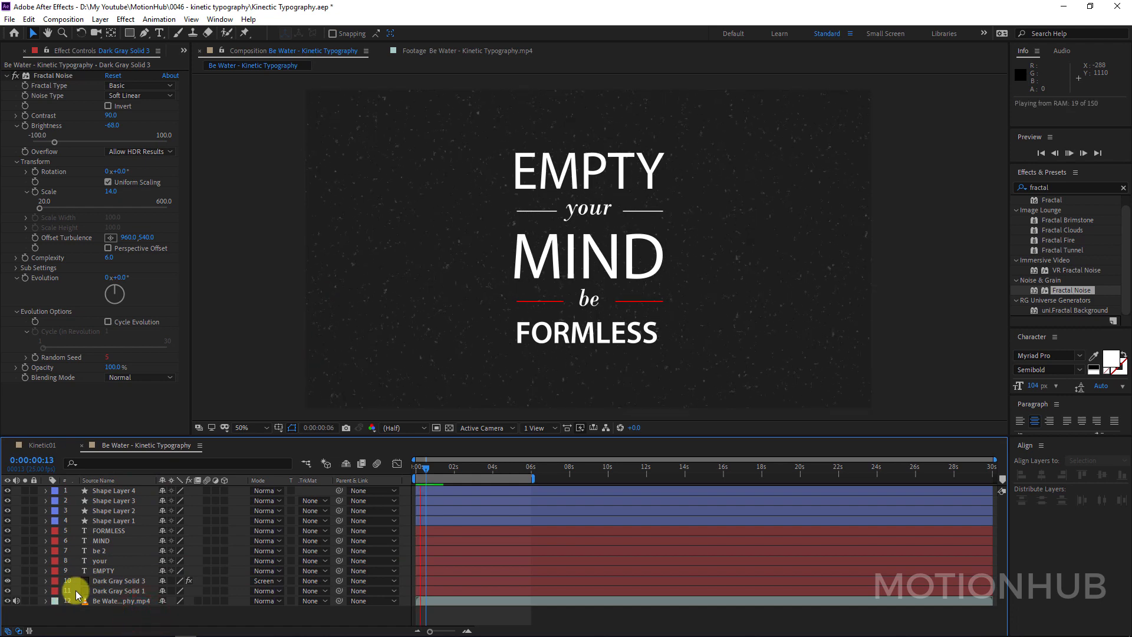
pyautogui.press('space')
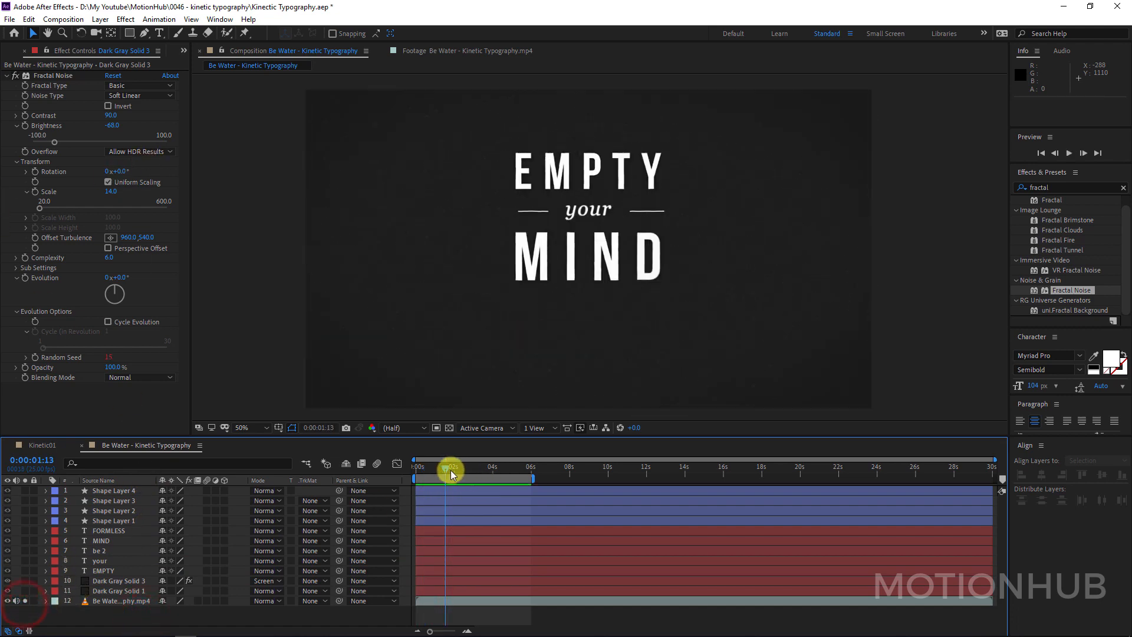
# With the reference video soloed, reveal its audio waveform and enlarge the timeline area to show it fully.
pyautogui.moveTo(451, 470); pyautogui.dragTo(423, 469)
pyautogui.click(136, 600)
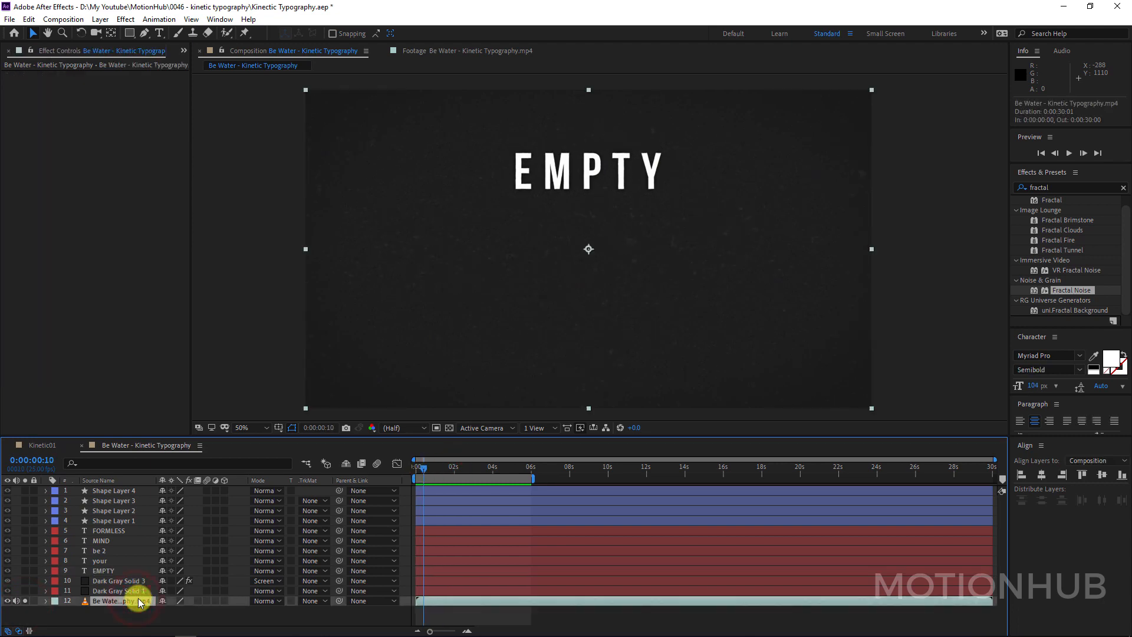
pyautogui.press('l')
pyautogui.press('l')
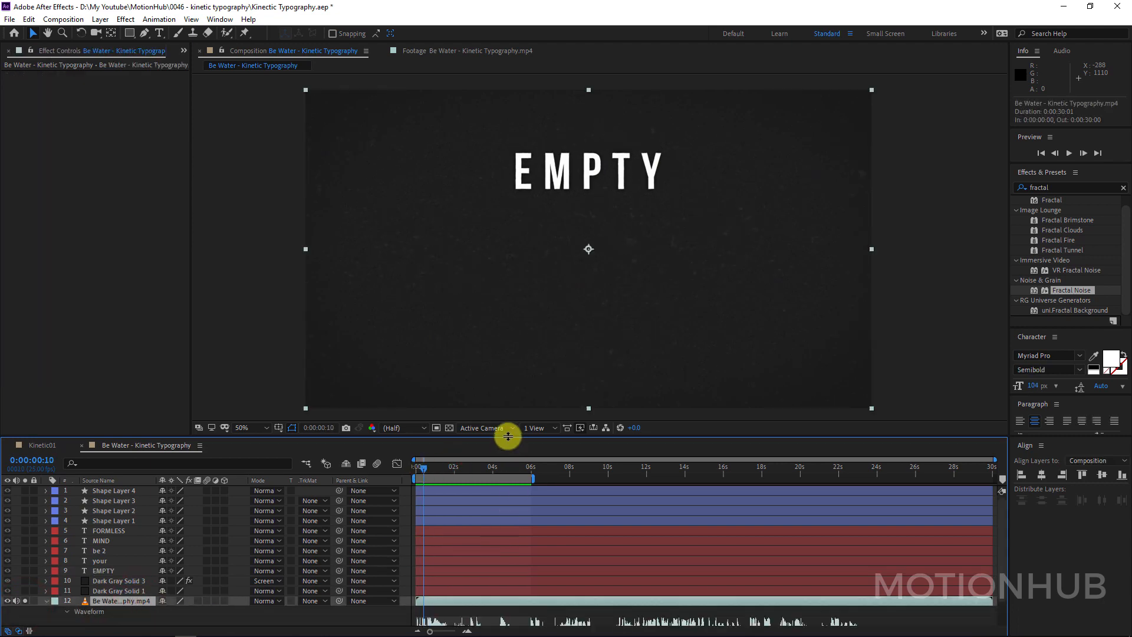
pyautogui.moveTo(508, 436); pyautogui.dragTo(519, 347)
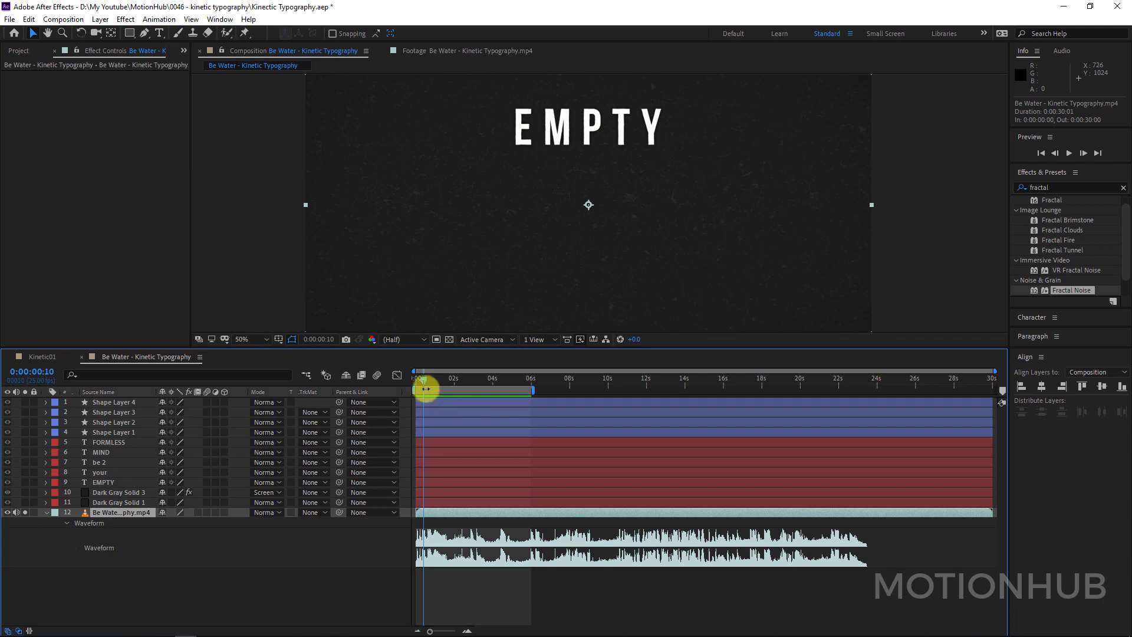
# Shift the EMPTY text layer so it starts at 0:00:00:03, where the reference word begins.
pyautogui.moveTo(426, 389); pyautogui.dragTo(421, 386)
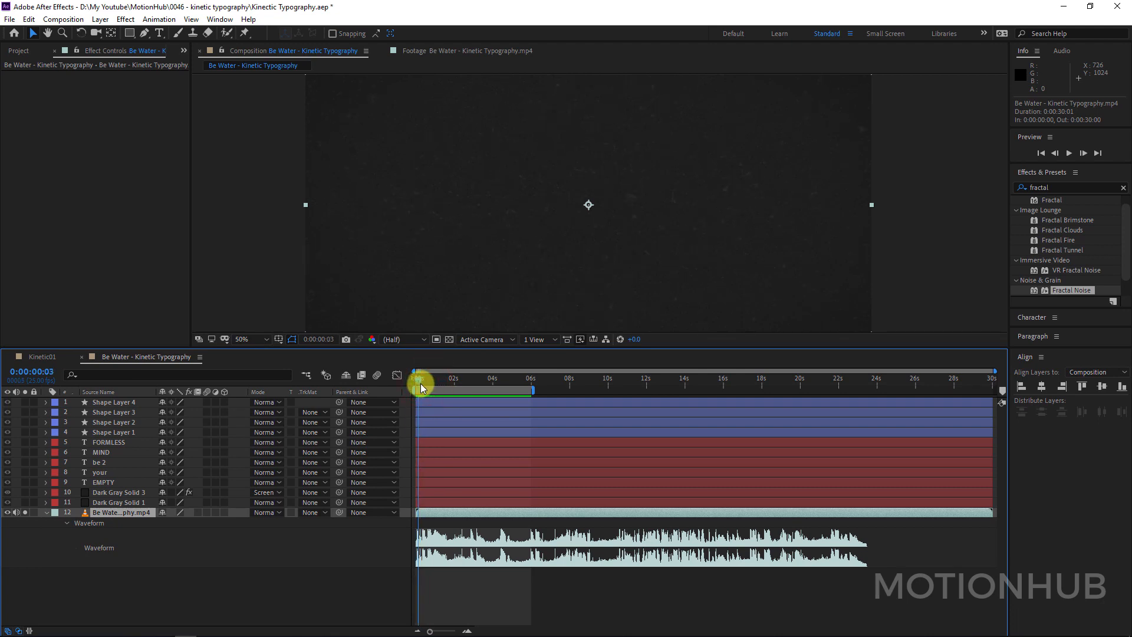
pyautogui.click(106, 483)
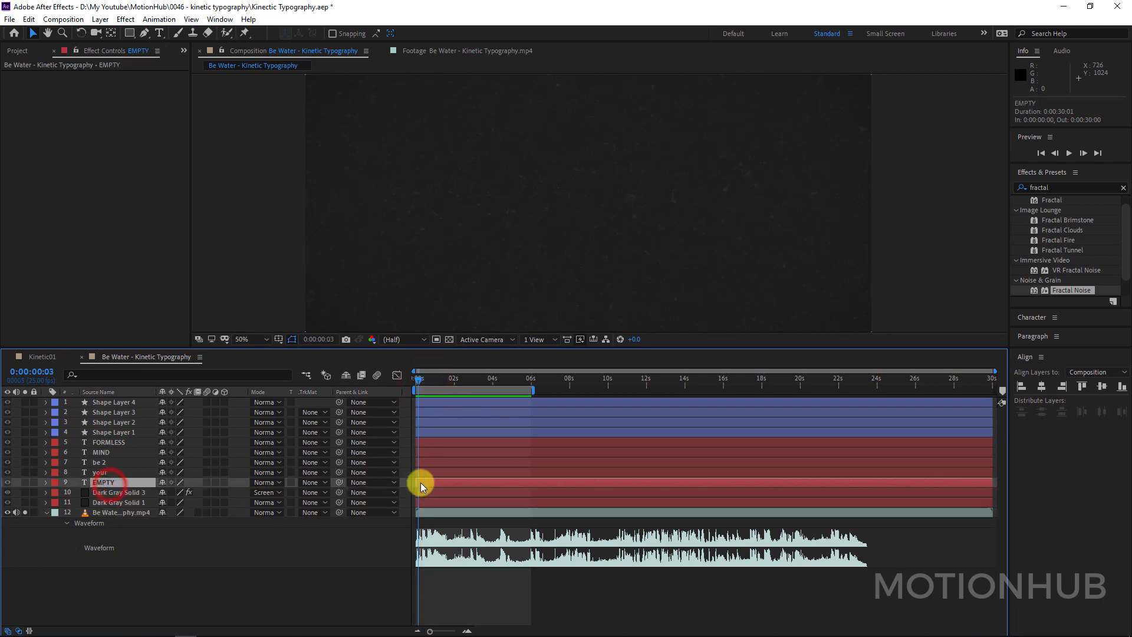
pyautogui.moveTo(419, 482); pyautogui.dragTo(426, 482)
# Add layer markers to the your text layer at 0:00:01:24 and 0:00:00:10, and collapse its properties.
pyautogui.moveTo(421, 383); pyautogui.dragTo(443, 383)
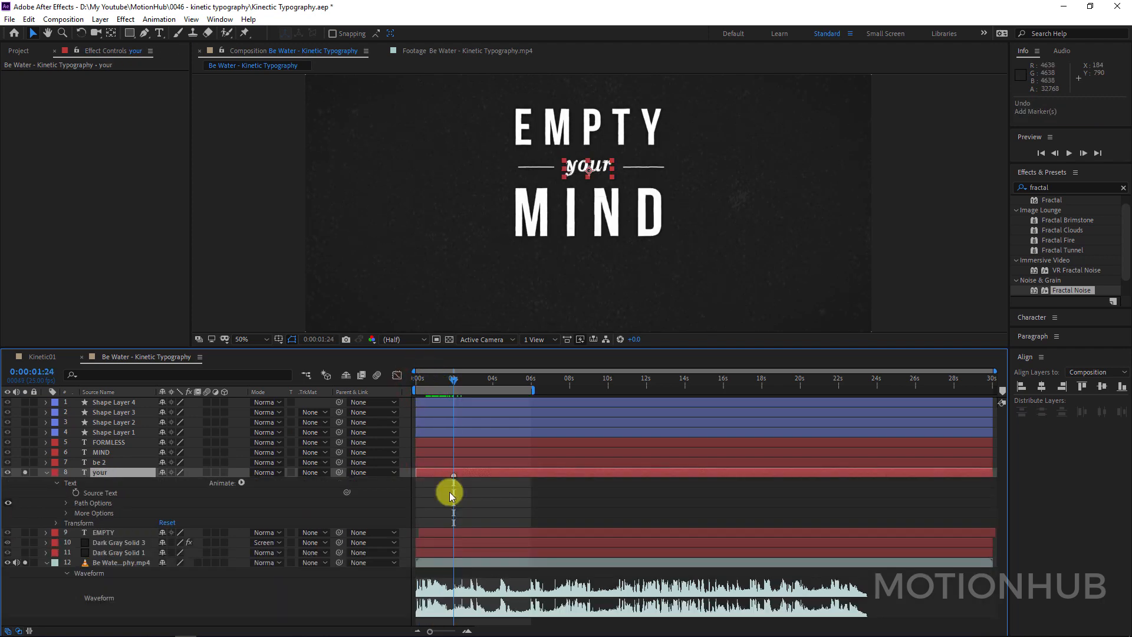
pyautogui.press('KP_Multiply')
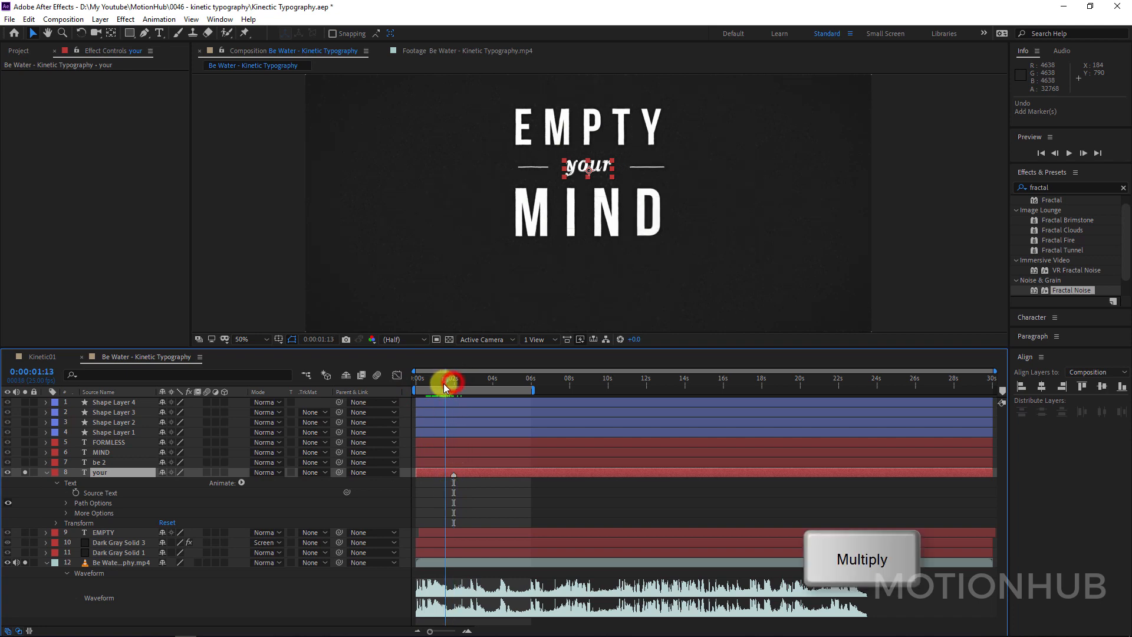
pyautogui.moveTo(443, 384); pyautogui.dragTo(423, 436)
pyautogui.press('KP_Multiply')
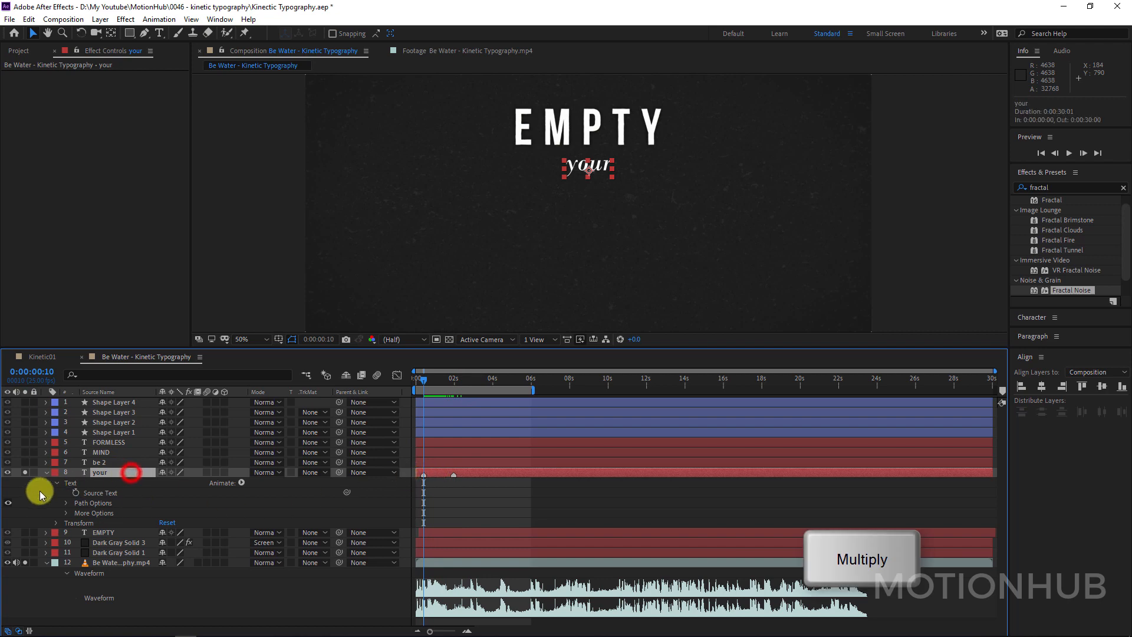
pyautogui.click(51, 472)
pyautogui.click(47, 472)
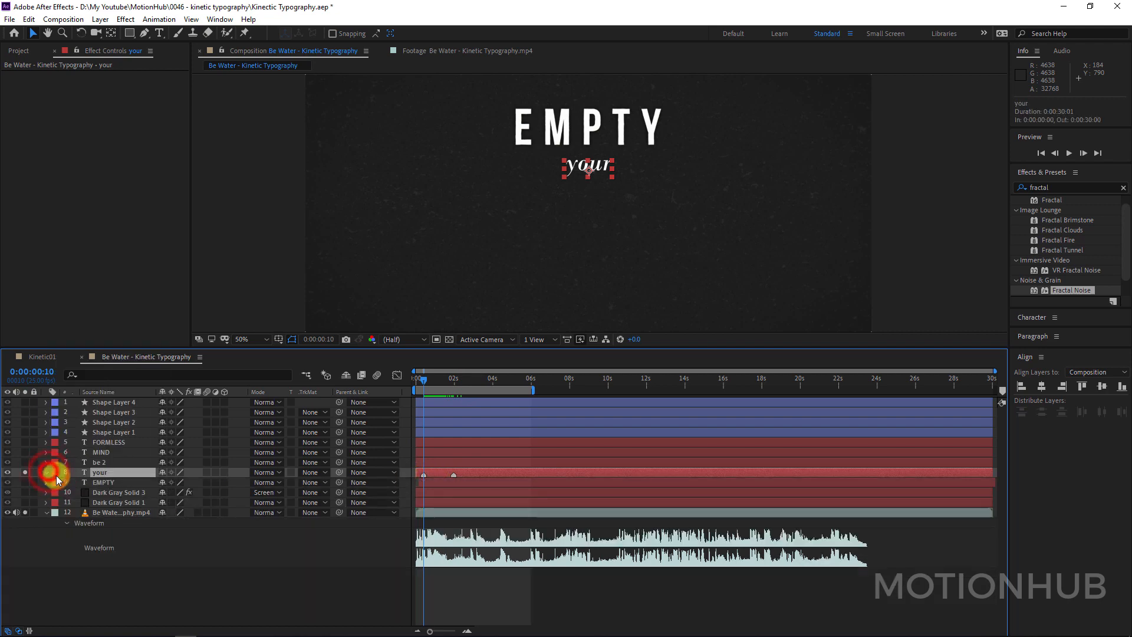
# Expand the your text layer and add a Position animator to it.
pyautogui.click(47, 472)
pyautogui.click(242, 482)
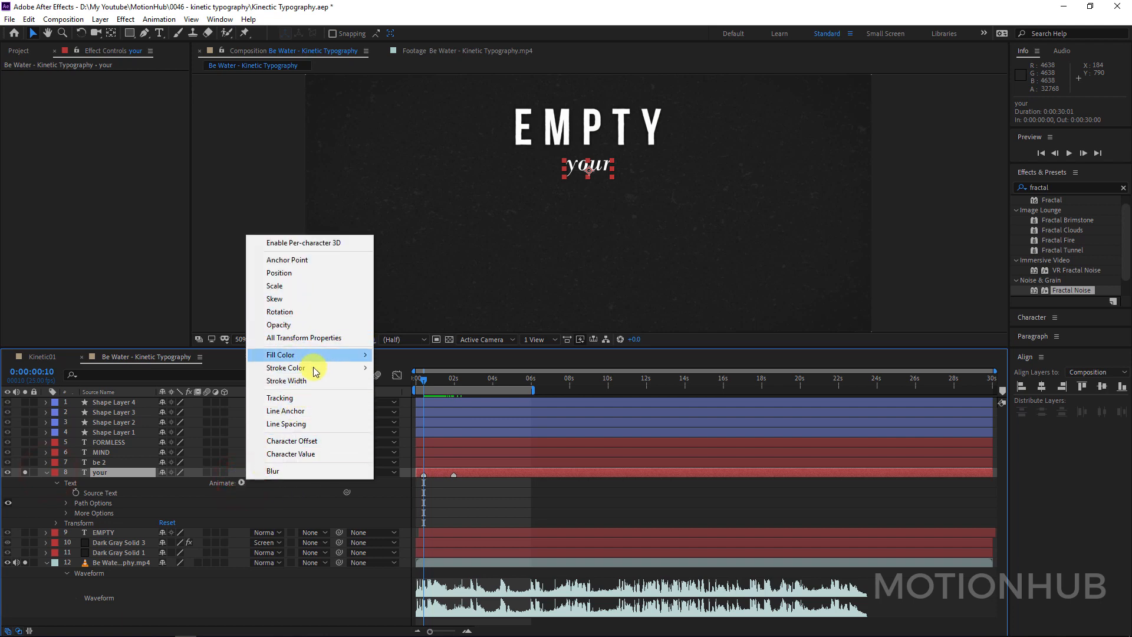
pyautogui.click(313, 275)
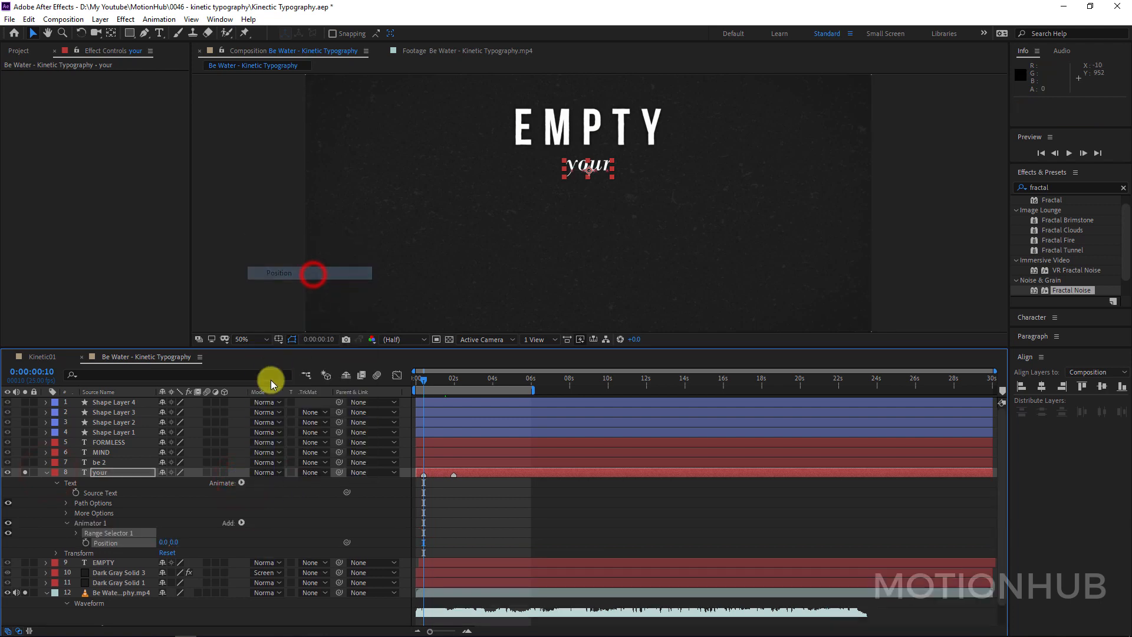
# Keyframe the range selector's Offset on the your layer from 0% at 0:00:00:10 to 100% at 0:00:01:24.
pyautogui.click(76, 532)
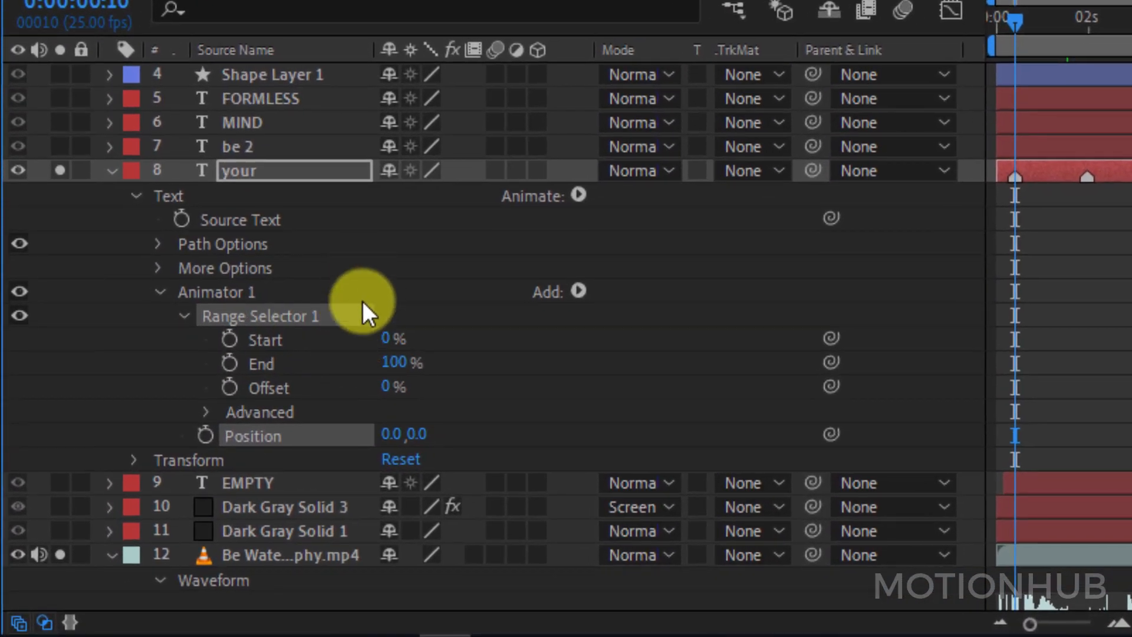
pyautogui.click(230, 388)
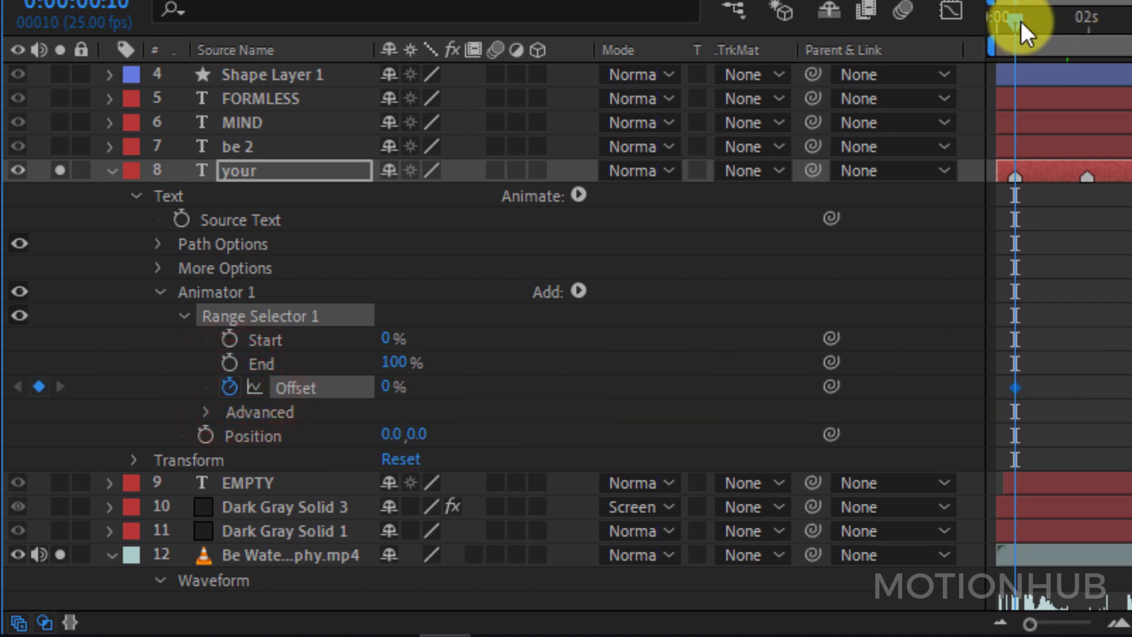
pyautogui.moveTo(1015, 21); pyautogui.dragTo(1087, 24)
pyautogui.moveTo(384, 387); pyautogui.dragTo(788, 364)
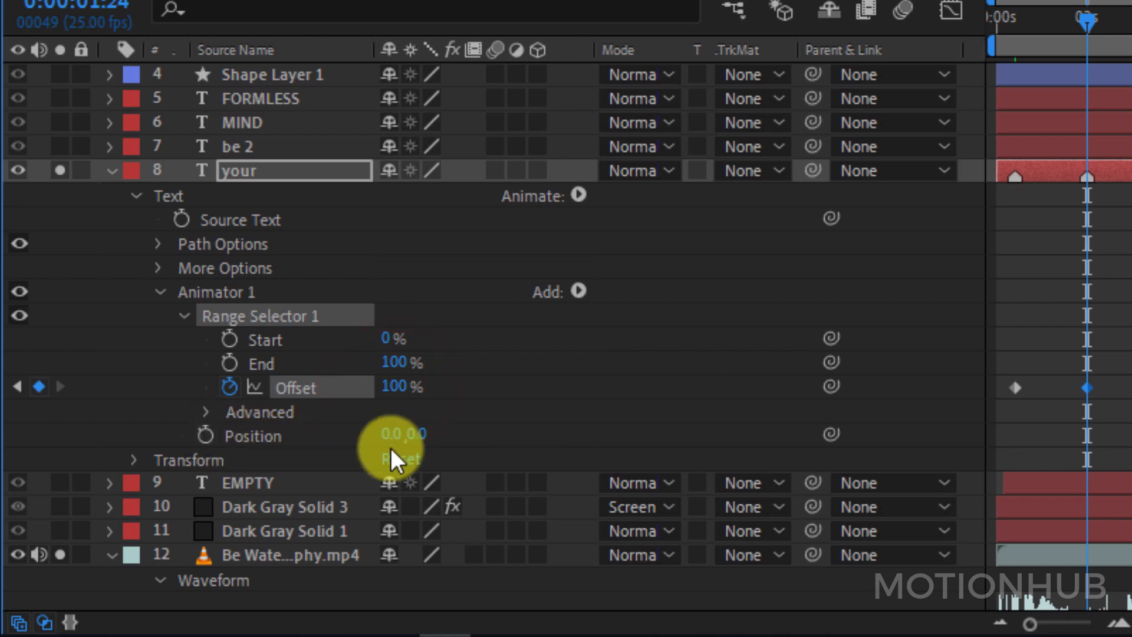
# Set the your text animator's Position to 0.0, 100.0 and check the motion around the second marker.
pyautogui.click(423, 435)
pyautogui.moveTo(423, 434)
pyautogui.mouseDown()
pyautogui.moveTo(550, 434)
pyautogui.moveTo(419, 439)
pyautogui.mouseUp()
pyautogui.click(421, 435)
pyautogui.write('100')
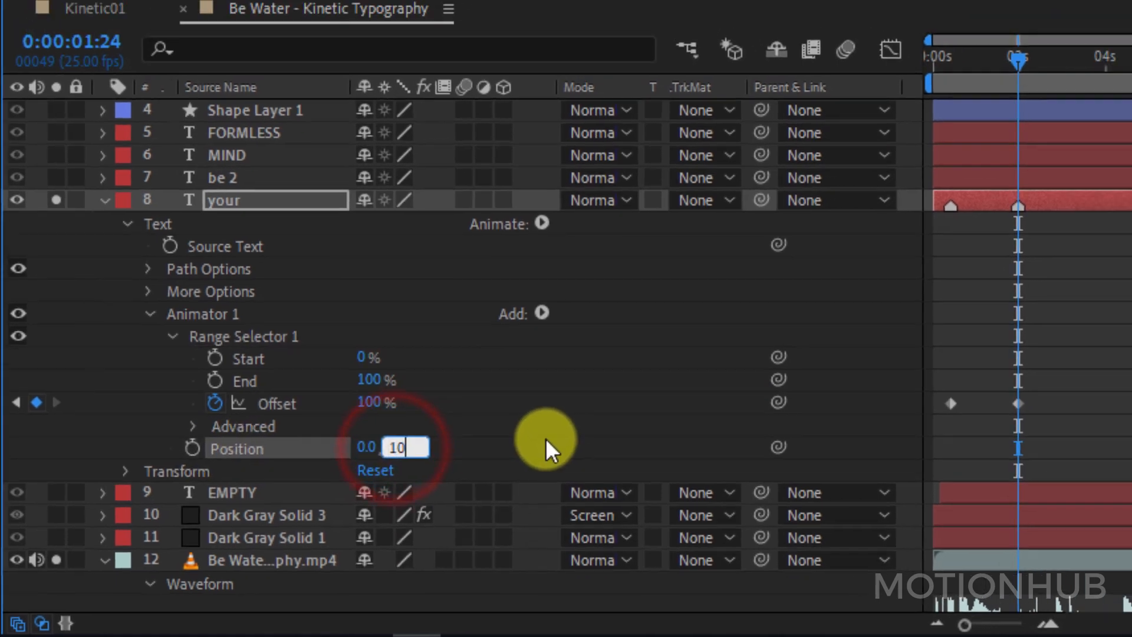
pyautogui.press('Return')
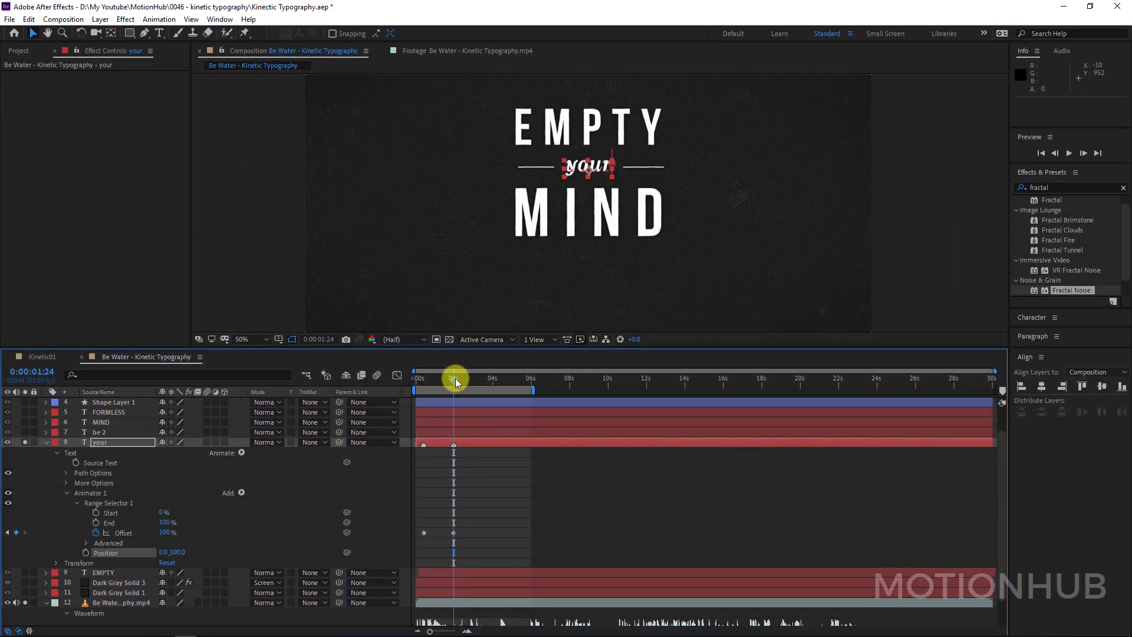
pyautogui.moveTo(455, 382)
pyautogui.mouseDown()
pyautogui.moveTo(412, 379)
pyautogui.moveTo(453, 379)
pyautogui.mouseUp()
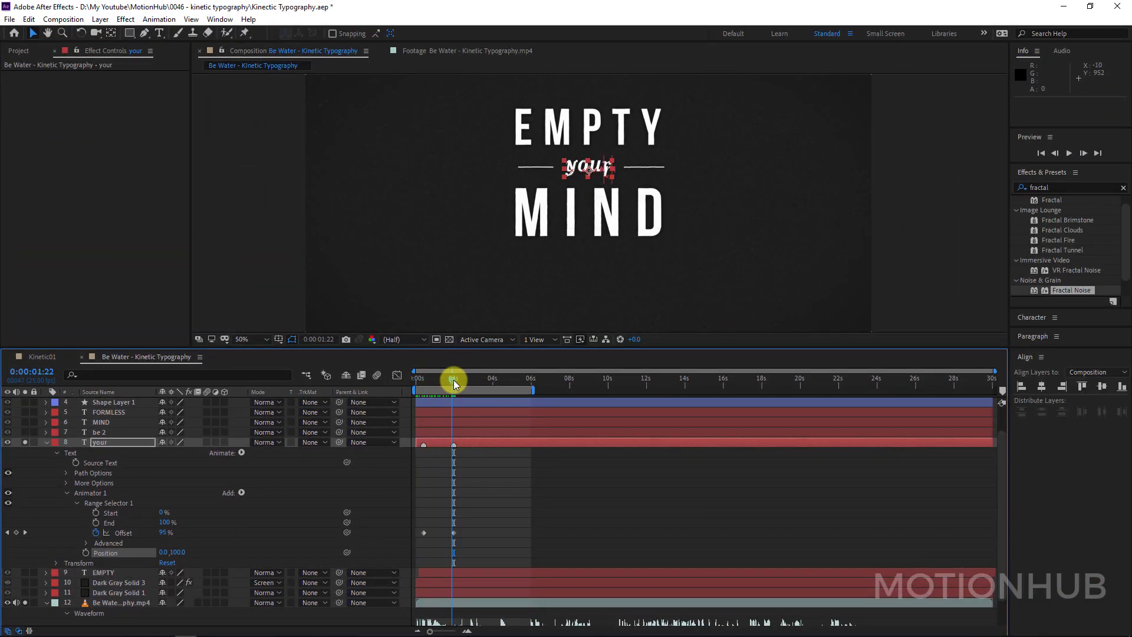
# Apply Easy Ease to both Offset keyframes of the your layer and preview the animation.
pyautogui.moveTo(480, 526); pyautogui.dragTo(452, 538)
pyautogui.rightClick(453, 535)
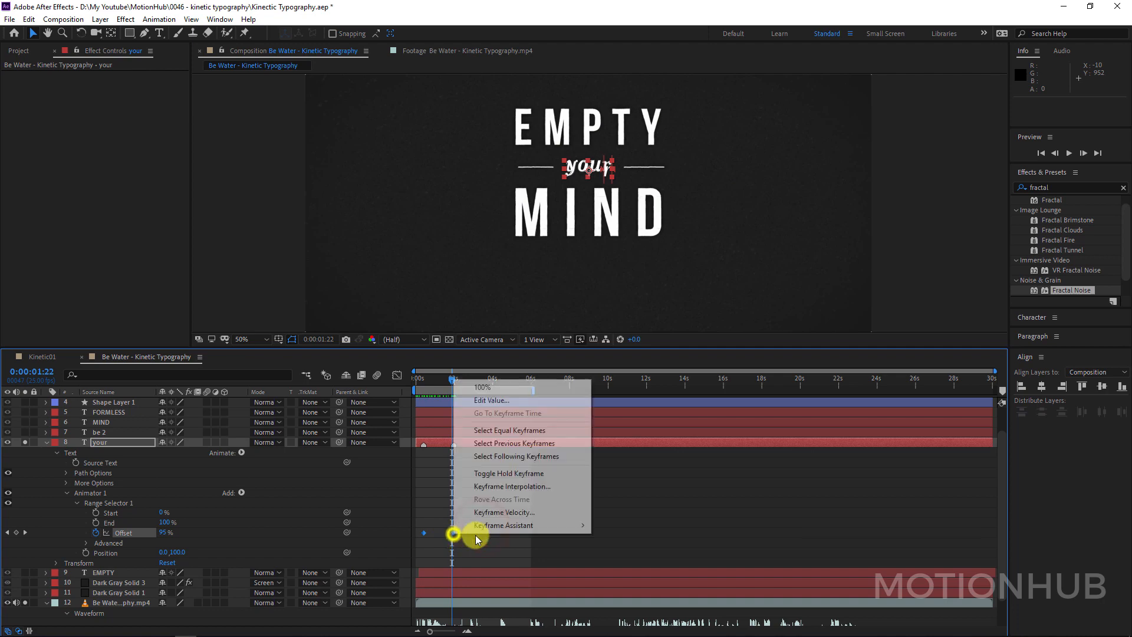
pyautogui.moveTo(507, 524)
pyautogui.click(687, 449)
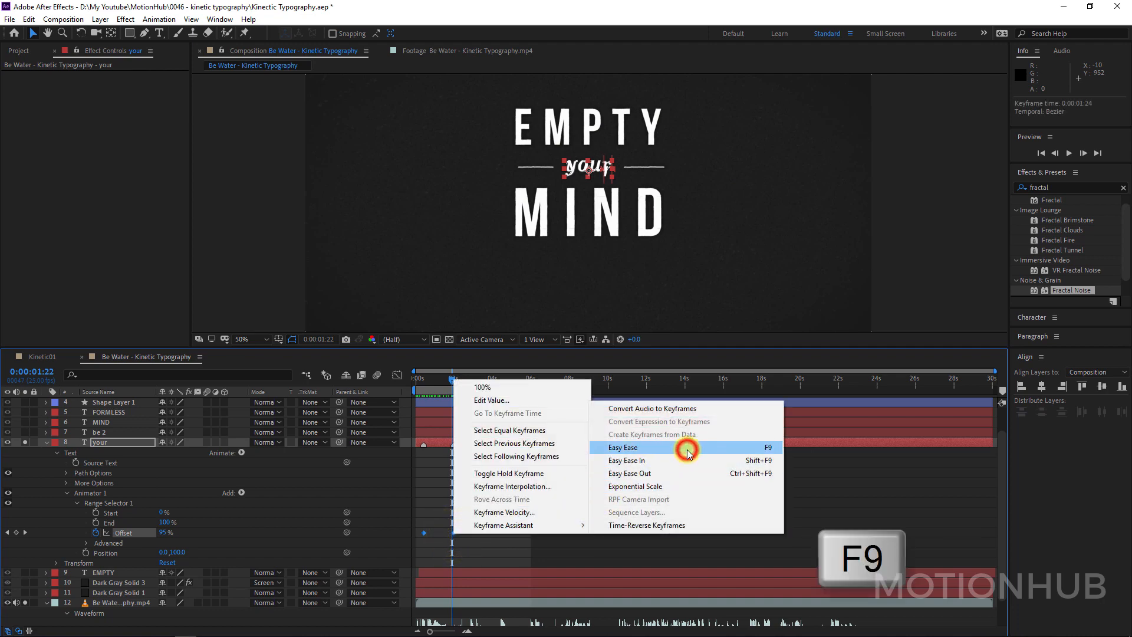
pyautogui.press('space')
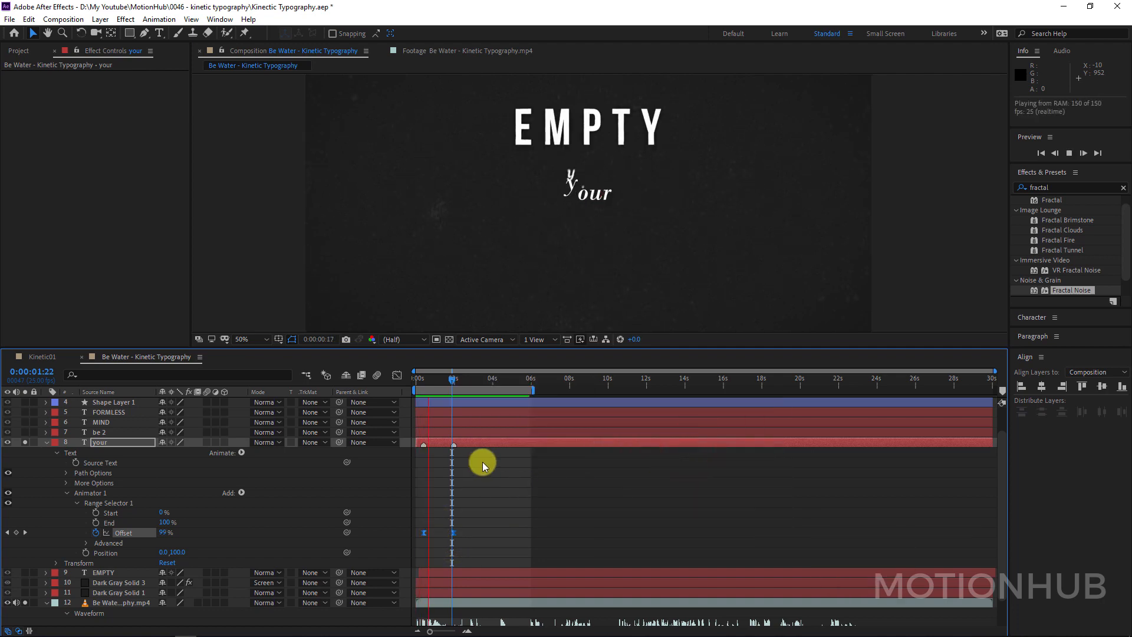
pyautogui.press('space')
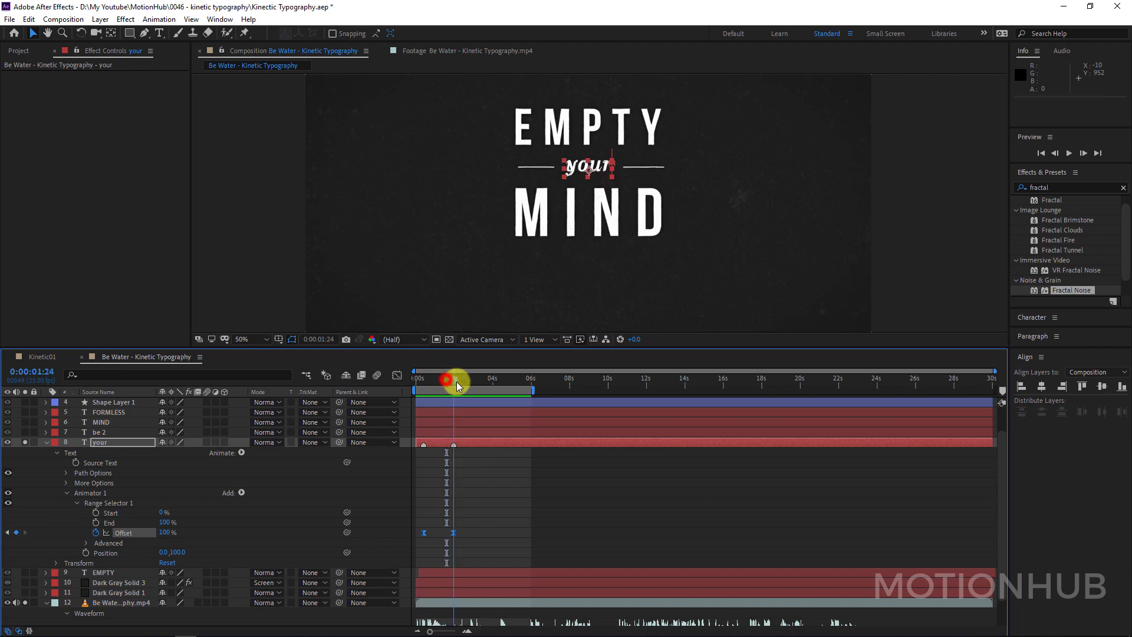
# Add an Opacity property to the your layer's Animator 1, set it to 0%, and preview the animation.
pyautogui.click(453, 378)
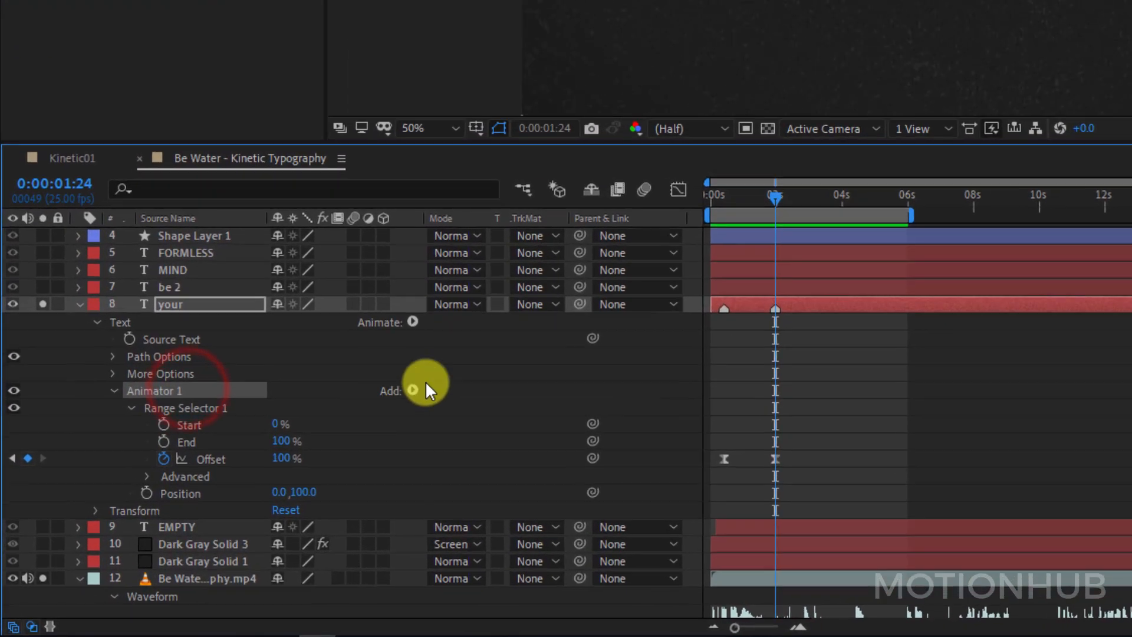
pyautogui.click(241, 492)
pyautogui.moveTo(281, 492)
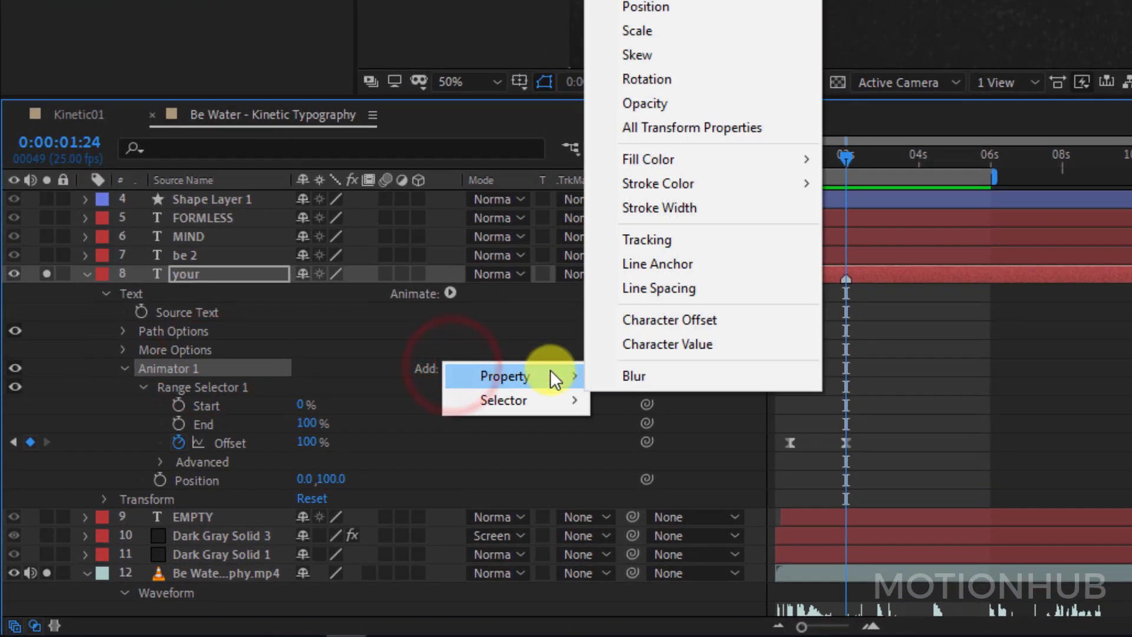
pyautogui.click(692, 104)
pyautogui.click(307, 497)
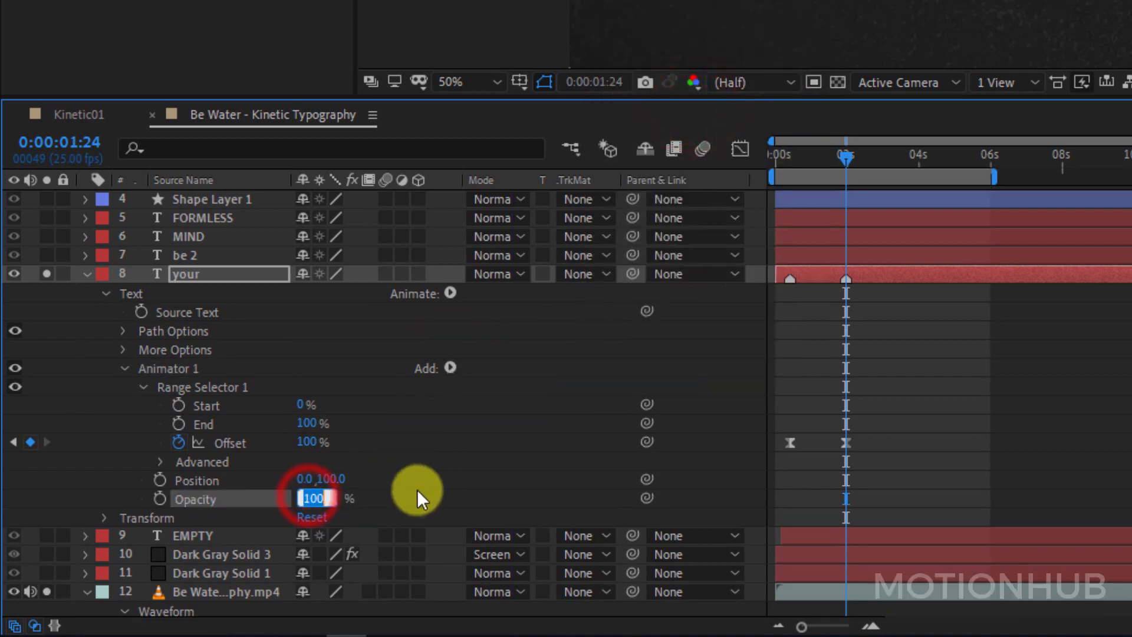
pyautogui.write('0')
pyautogui.press('Return')
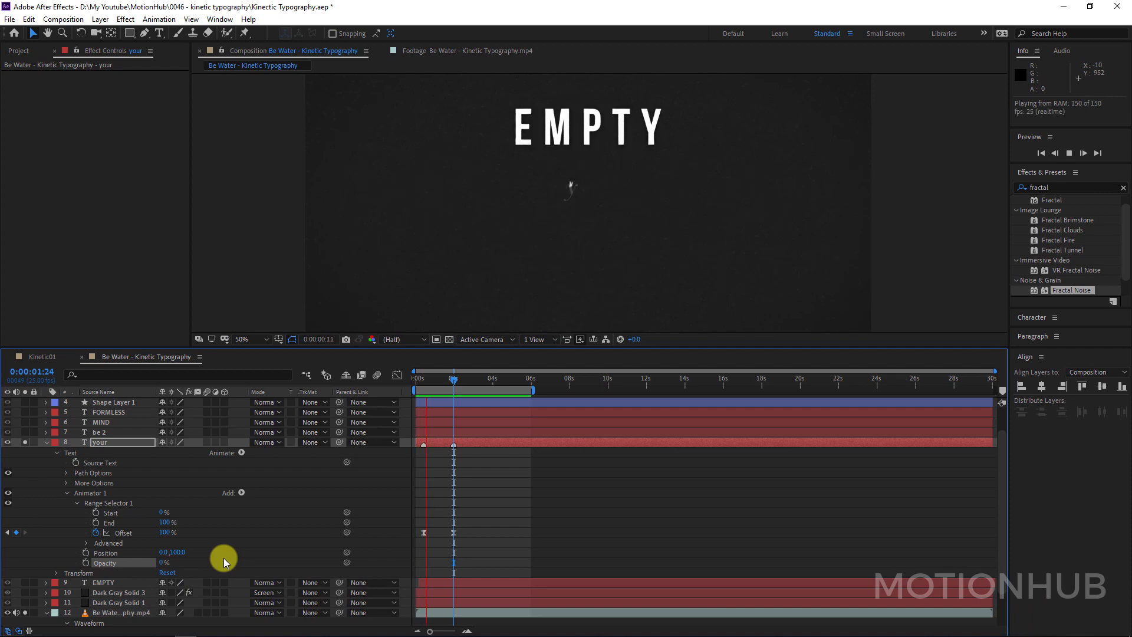
pyautogui.press('space')
# Unsolo the reference video, solo the your layer with the two dark gray solids, and preview them together.
pyautogui.click(25, 612)
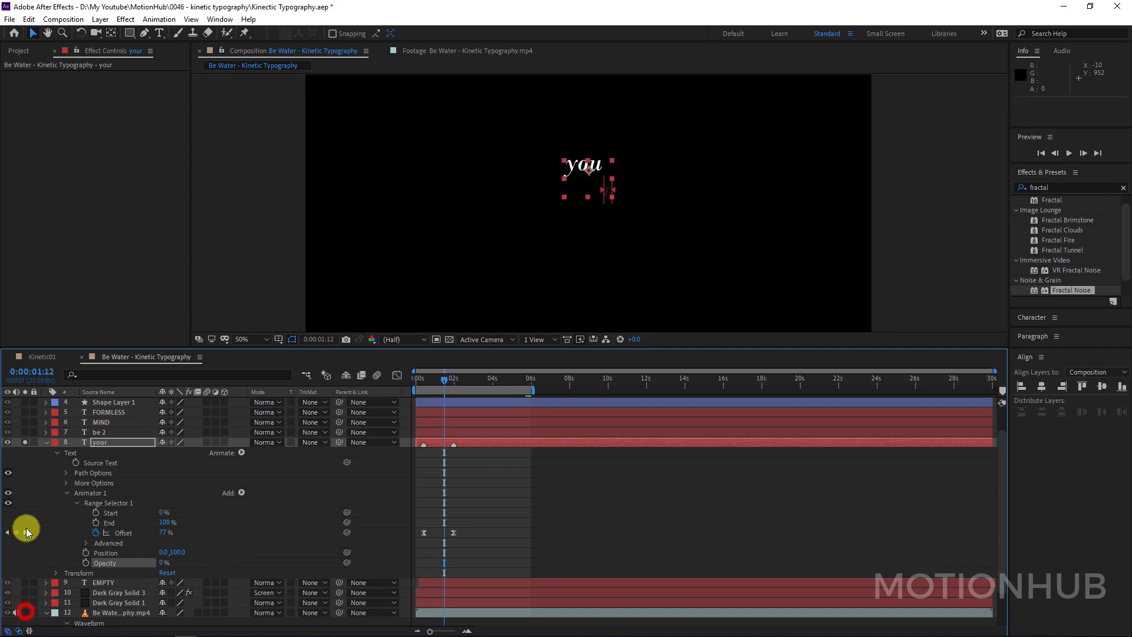
pyautogui.click(24, 442)
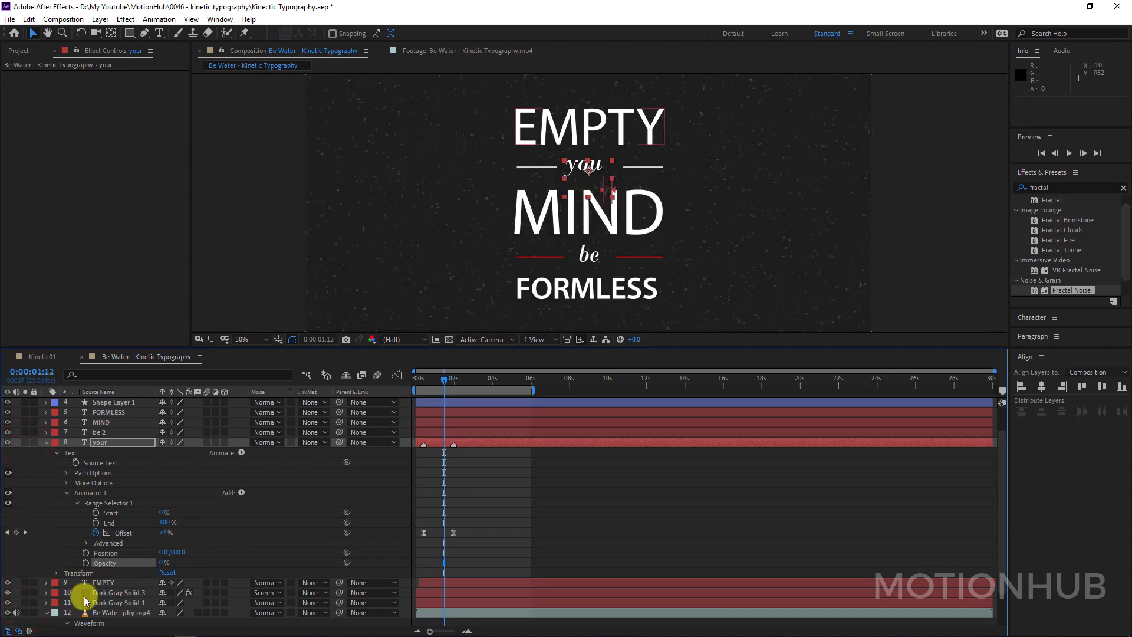
pyautogui.moveTo(25, 592); pyautogui.dragTo(25, 602)
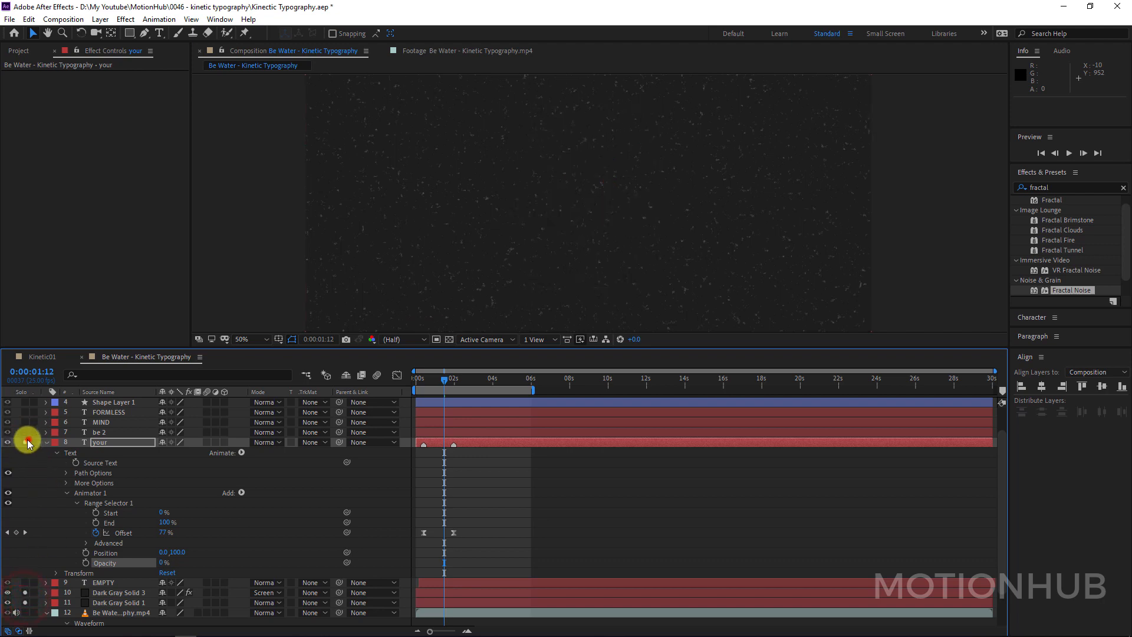
pyautogui.click(24, 442)
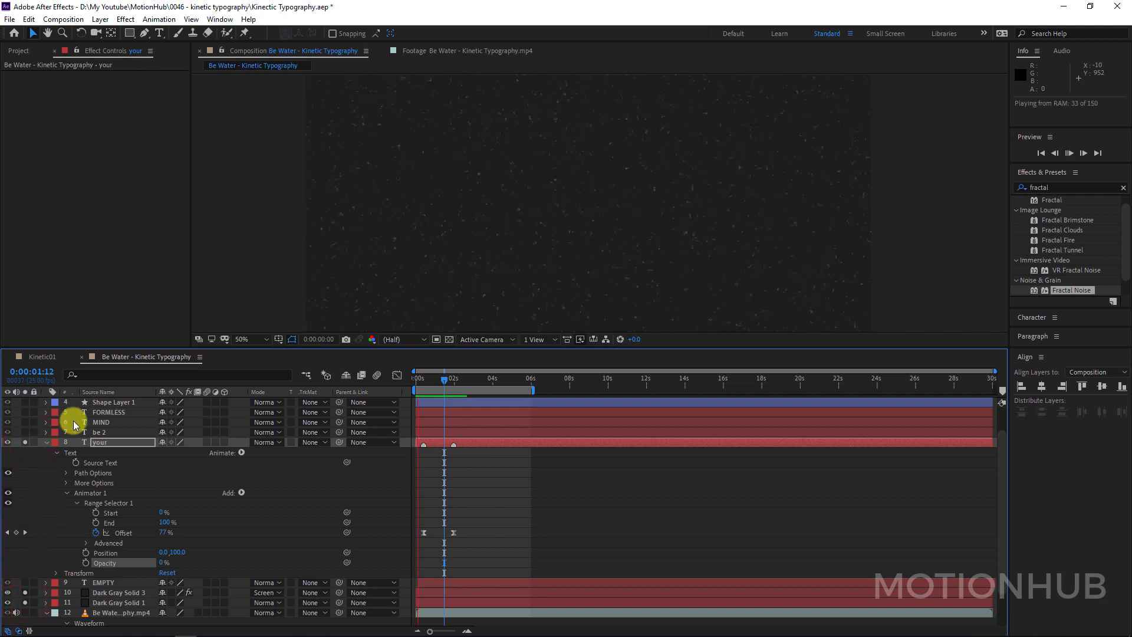
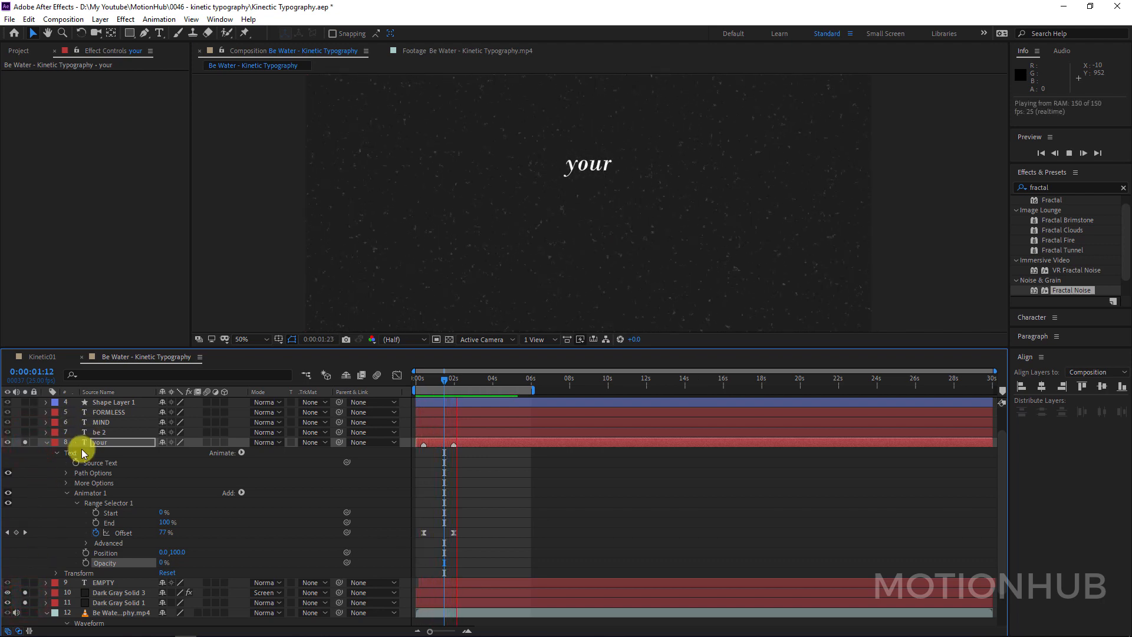
pyautogui.press('space')
# Turn off the layer solos and set the opacity of the noise solid, Dark Gray Solid 3, to 30%.
pyautogui.click(26, 592)
pyautogui.click(115, 593)
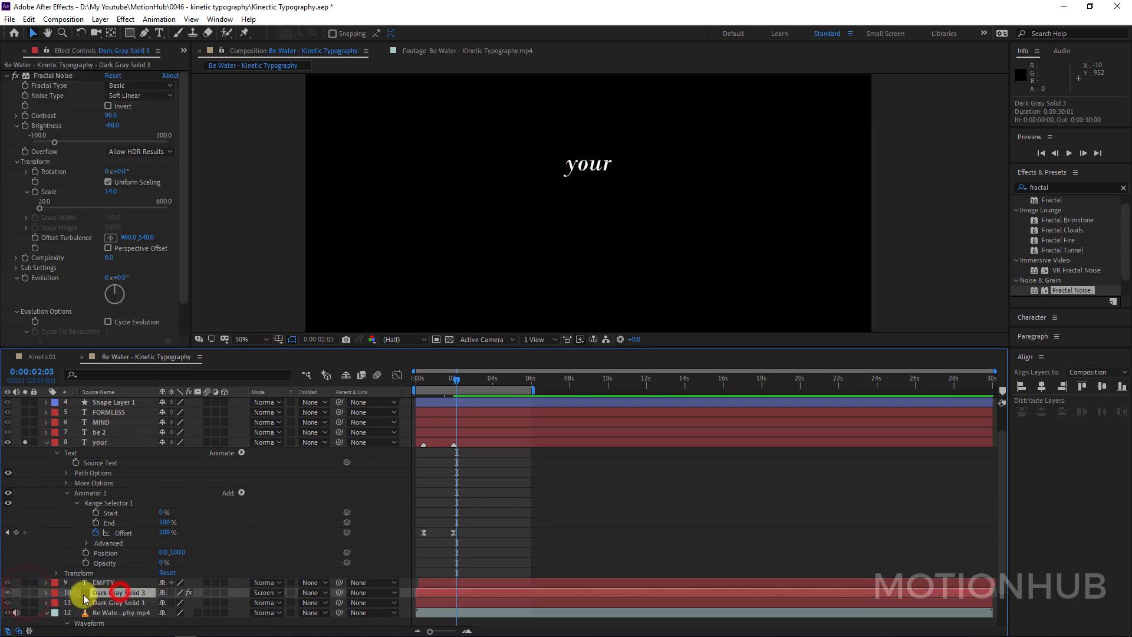
pyautogui.click(24, 442)
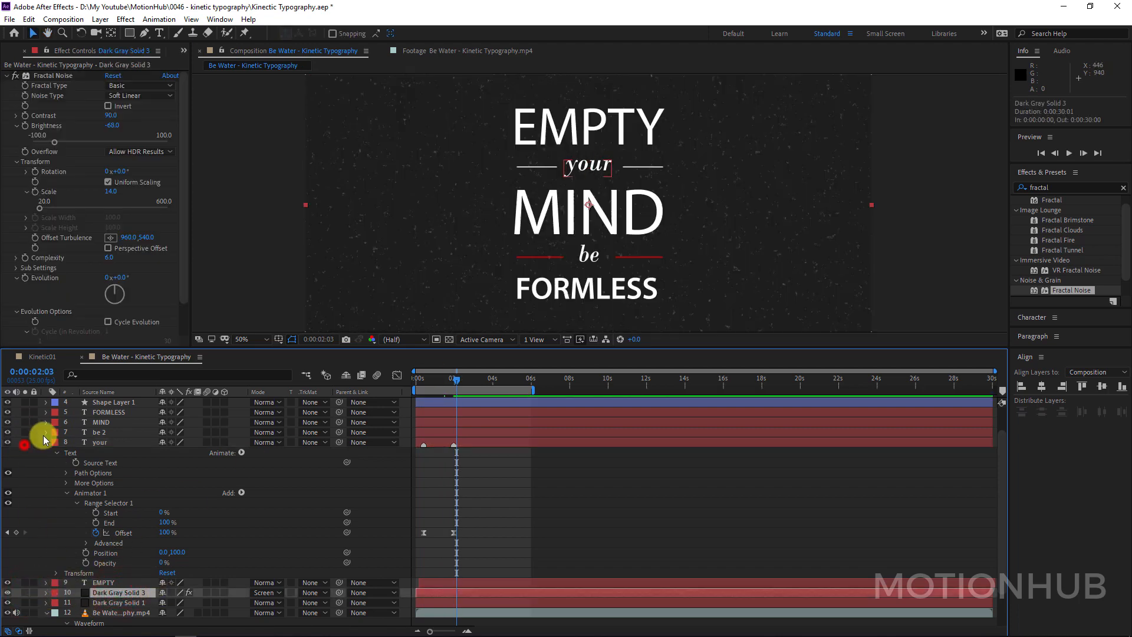
pyautogui.press('t')
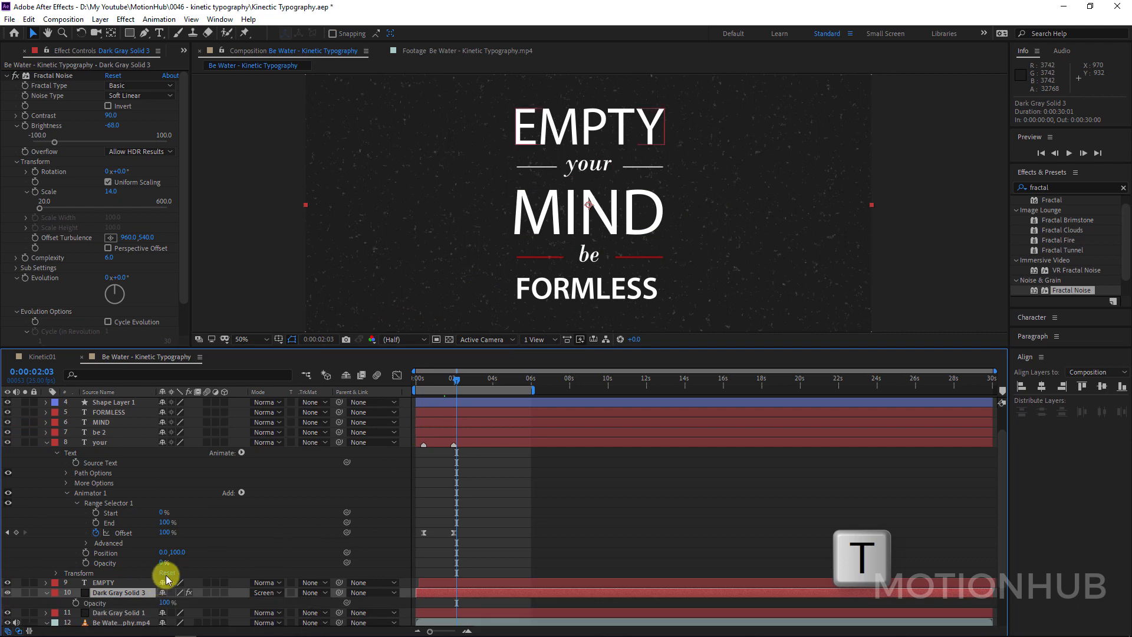
pyautogui.scroll(-1, 167, 587)
pyautogui.moveTo(162, 573); pyautogui.dragTo(128, 573)
pyautogui.click(164, 573)
pyautogui.write('30')
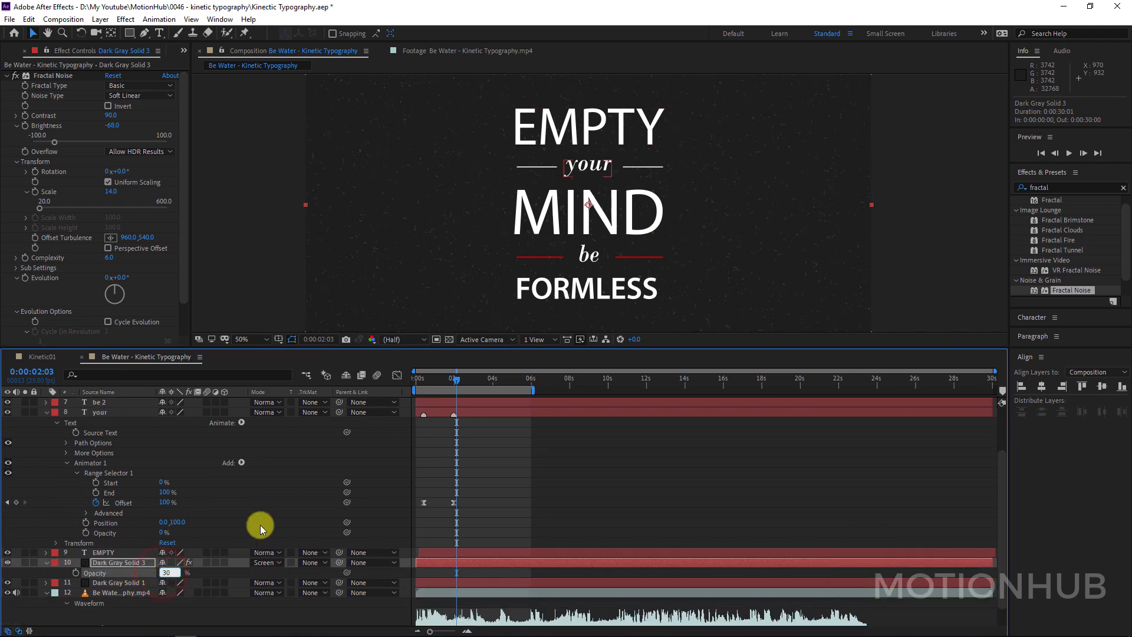
pyautogui.press('Return')
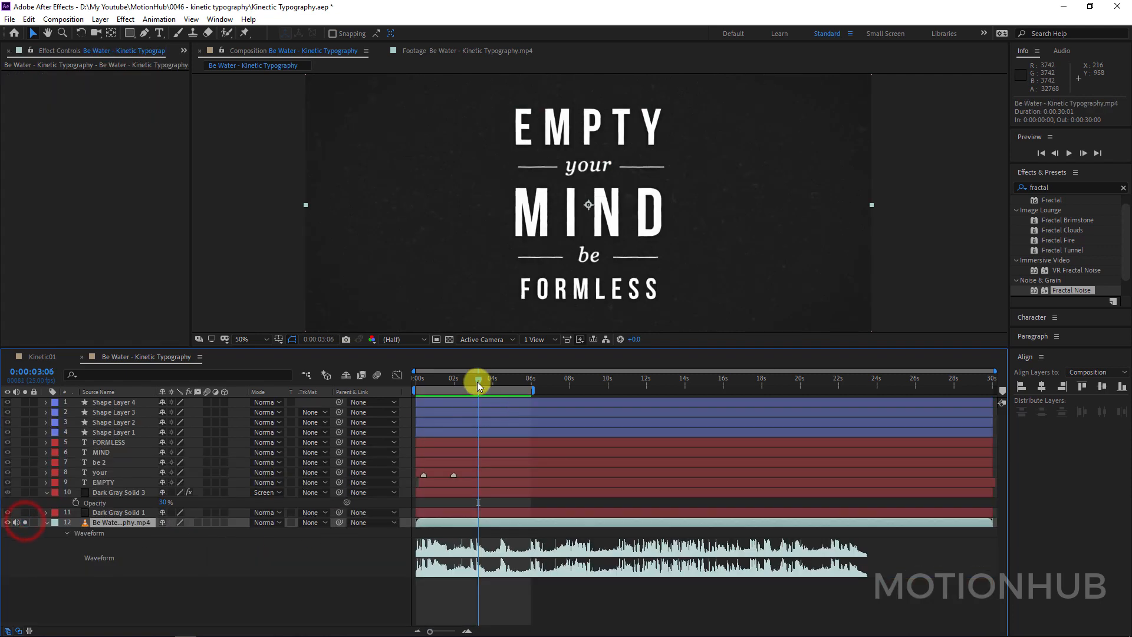
# Add layer markers to the reference video layer at 0:00:03:04 and 0:00:00:21.
pyautogui.moveTo(476, 381)
pyautogui.mouseDown()
pyautogui.moveTo(468, 378)
pyautogui.moveTo(486, 377)
pyautogui.moveTo(477, 378)
pyautogui.mouseUp()
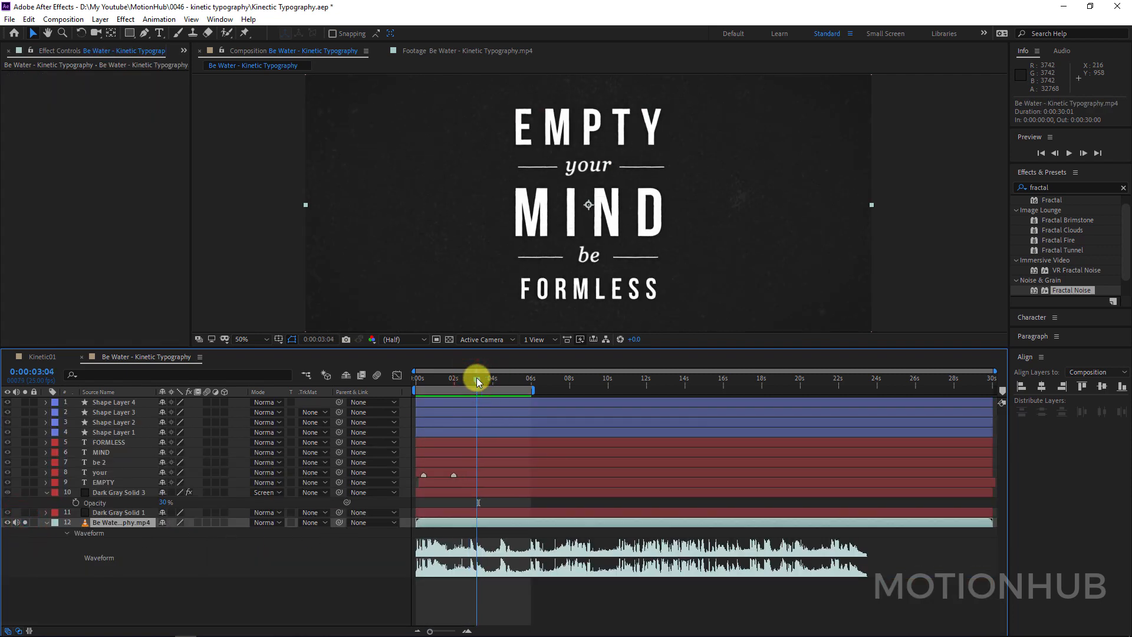
pyautogui.press('KP_Multiply')
pyautogui.moveTo(475, 378); pyautogui.dragTo(430, 380)
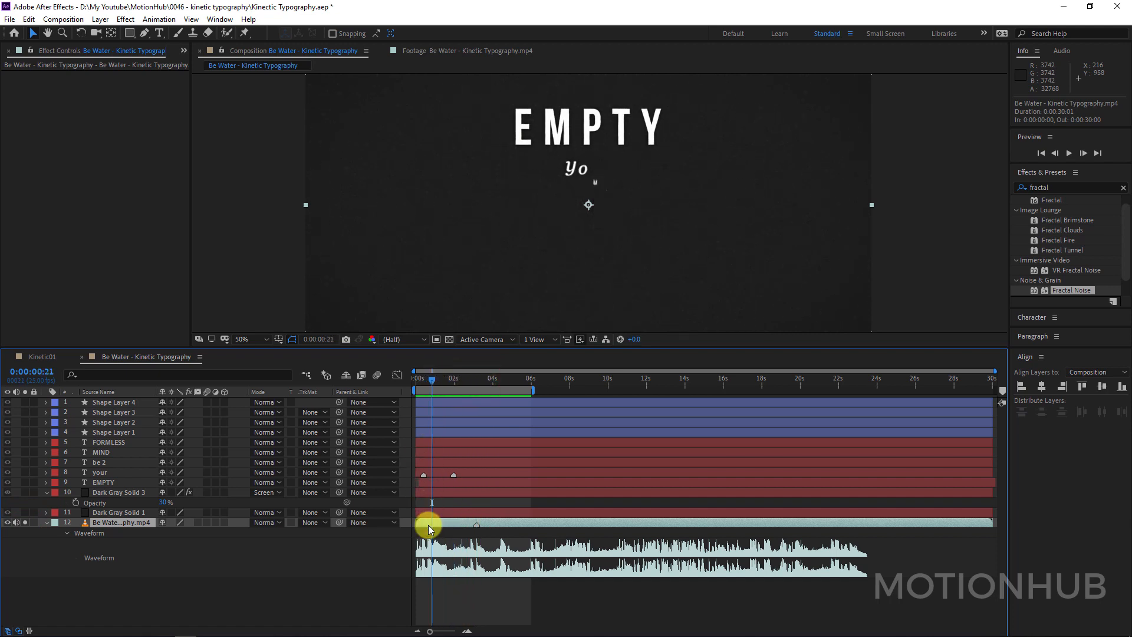
pyautogui.press('KP_Multiply')
# Add Trim Paths to Shape Layer 1 and expand its properties.
pyautogui.click(119, 433)
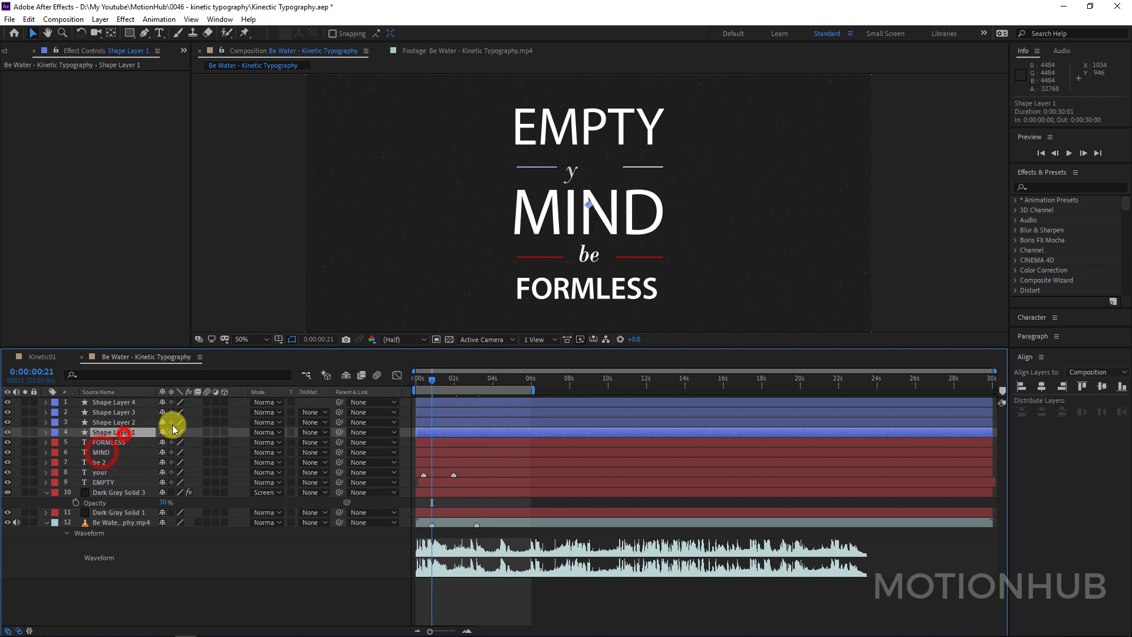
pyautogui.click(47, 433)
pyautogui.click(241, 442)
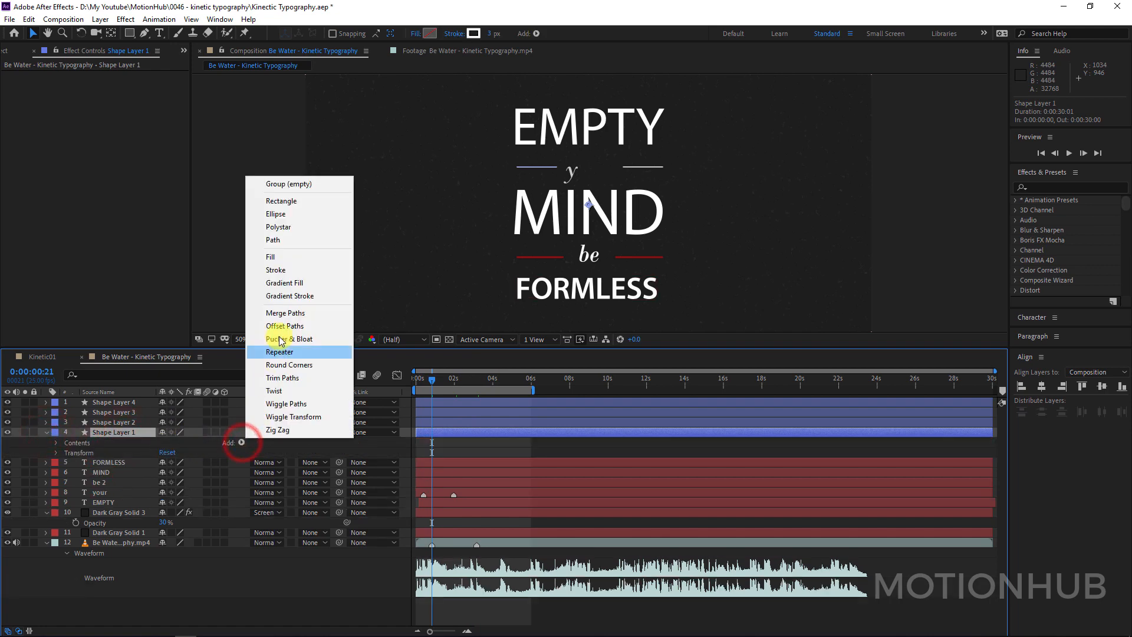
pyautogui.click(299, 378)
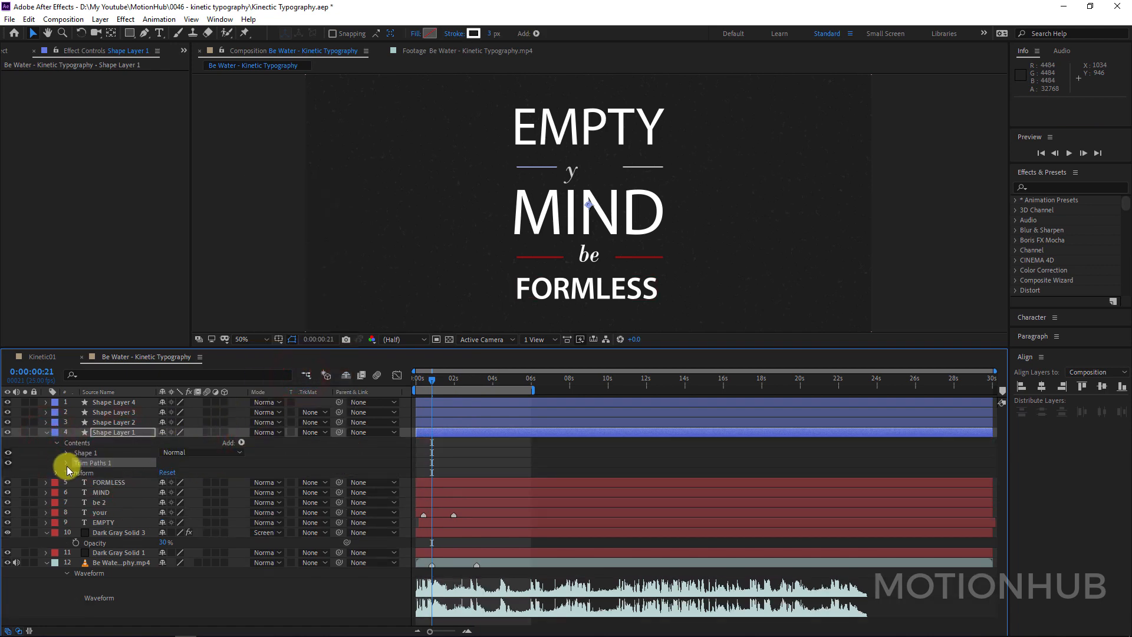
pyautogui.click(66, 463)
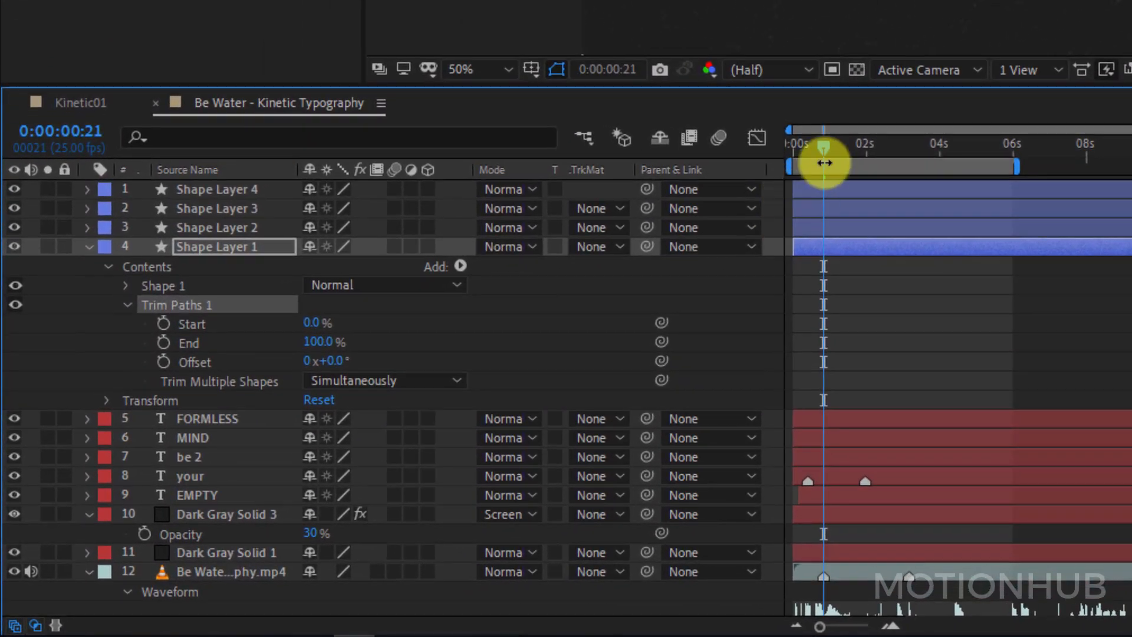
# Keyframe the Trim Paths End of Shape Layer 1 at 100% on 0:00:03:04 and 0% on 0:00:00:21.
pyautogui.moveTo(438, 379); pyautogui.dragTo(451, 379)
pyautogui.moveTo(911, 187); pyautogui.dragTo(914, 182)
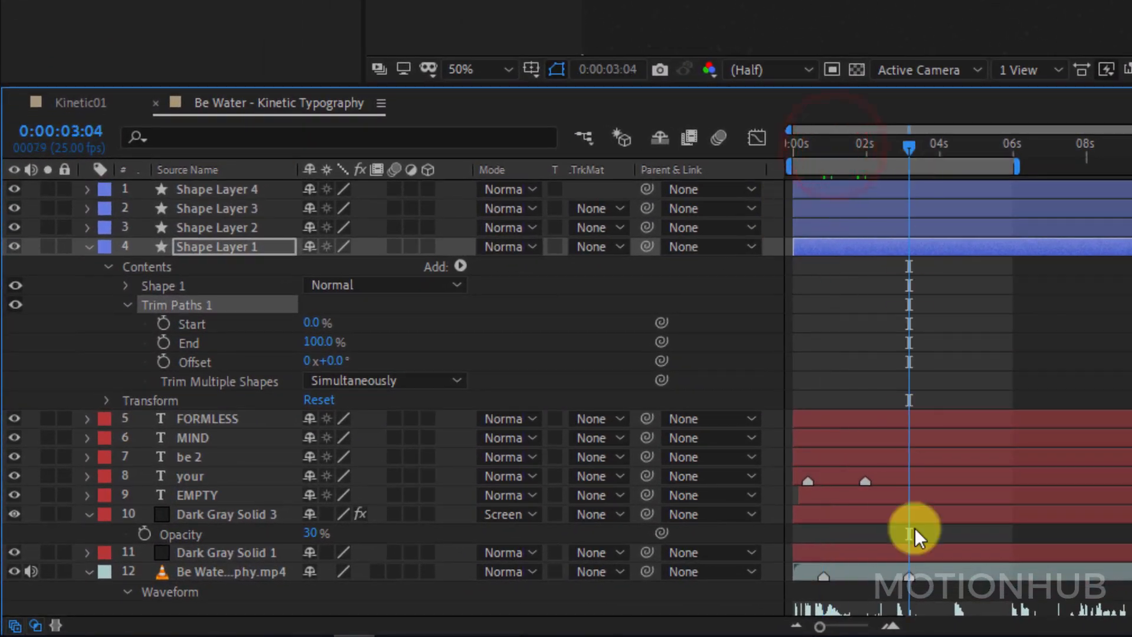
pyautogui.click(164, 342)
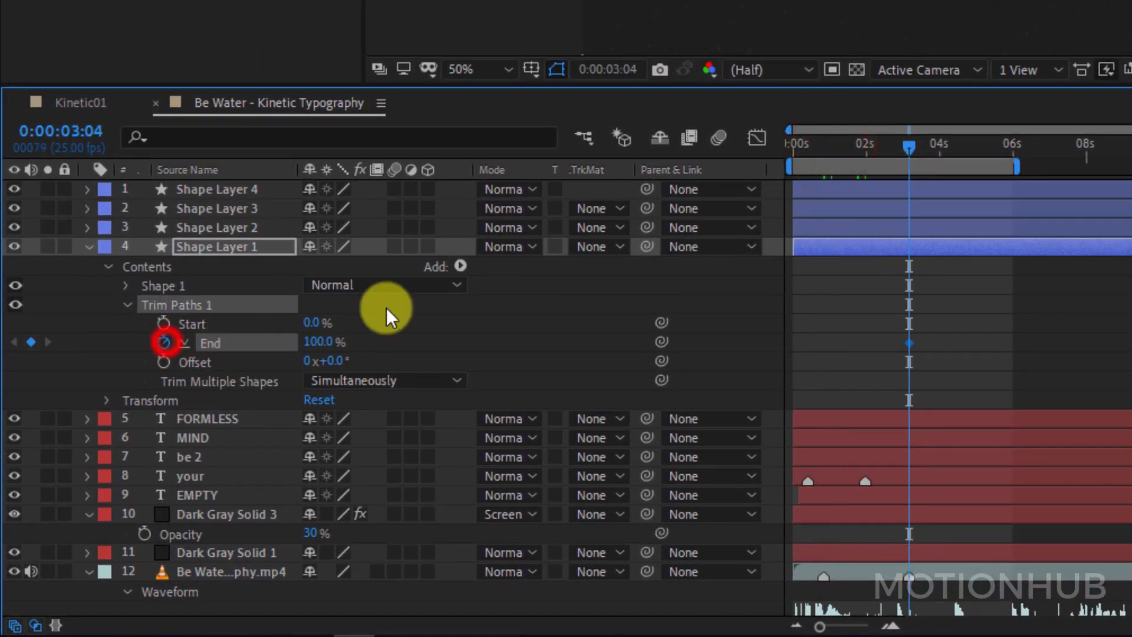
pyautogui.moveTo(908, 152); pyautogui.dragTo(837, 148)
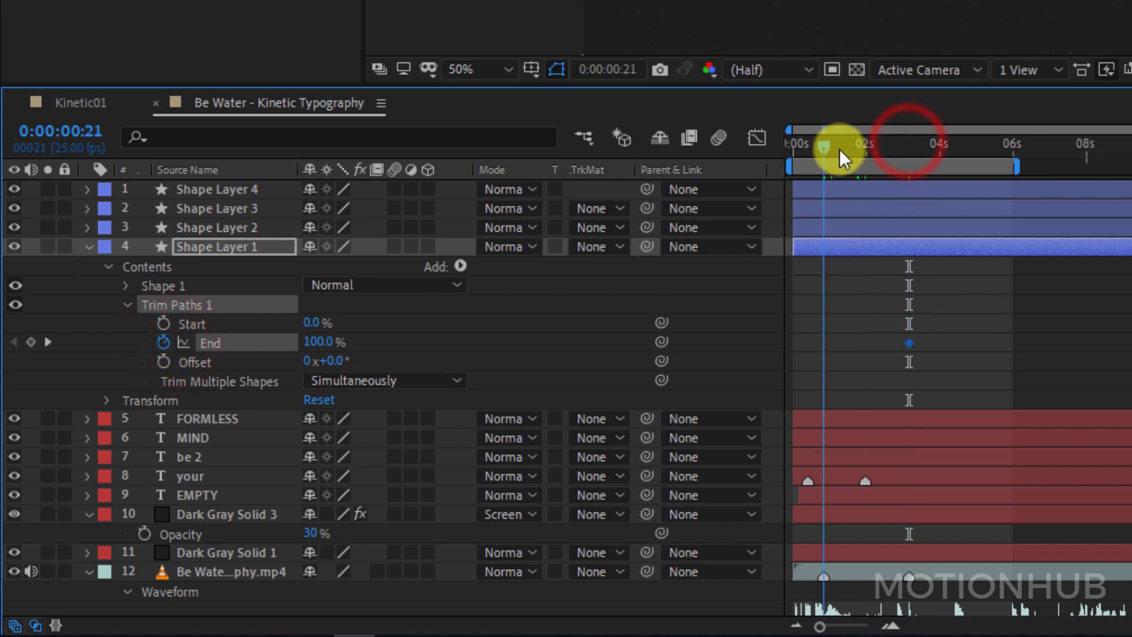
pyautogui.click(325, 343)
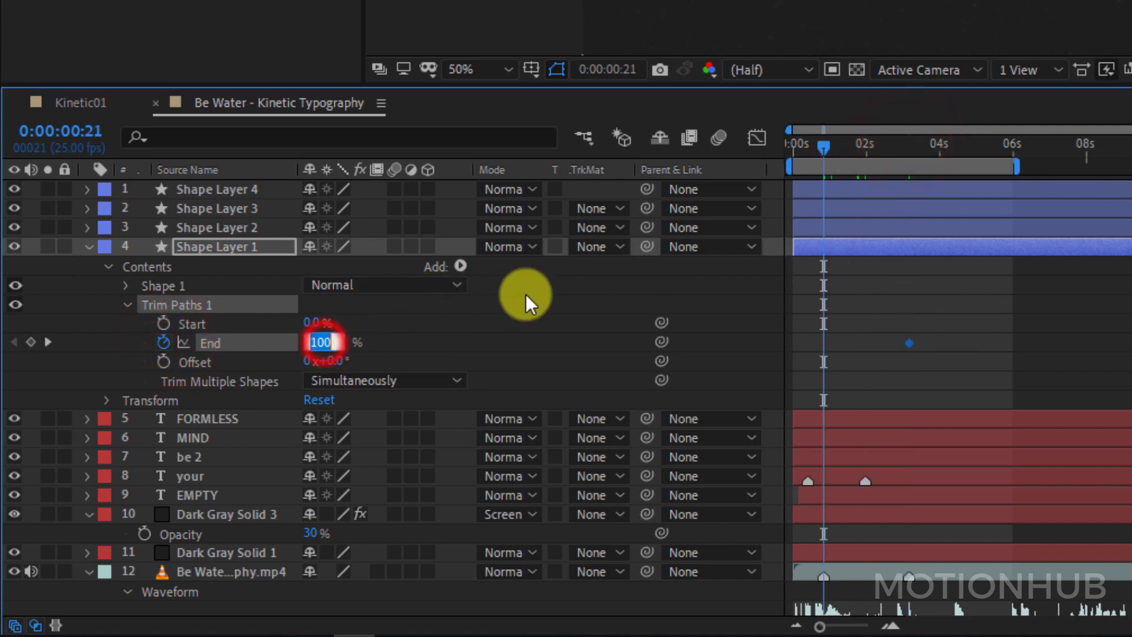
pyautogui.write('0')
pyautogui.press('Return')
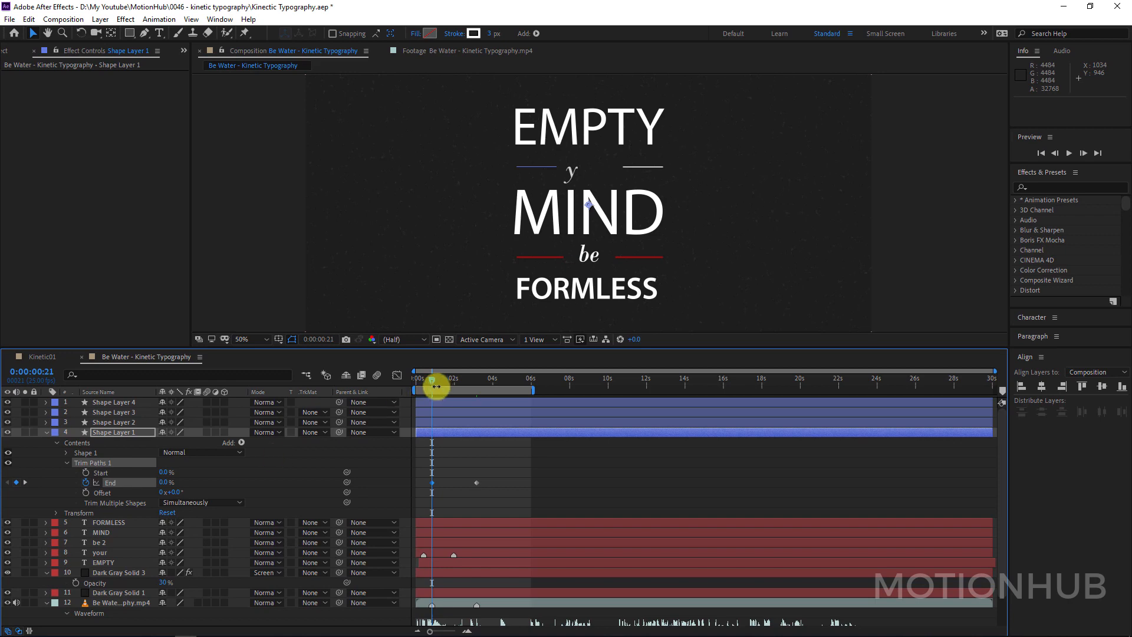
# Move the current time to 0:00:03:04, add Trim Paths to Shape Layer 2, and expand its properties.
pyautogui.moveTo(436, 386); pyautogui.dragTo(477, 387)
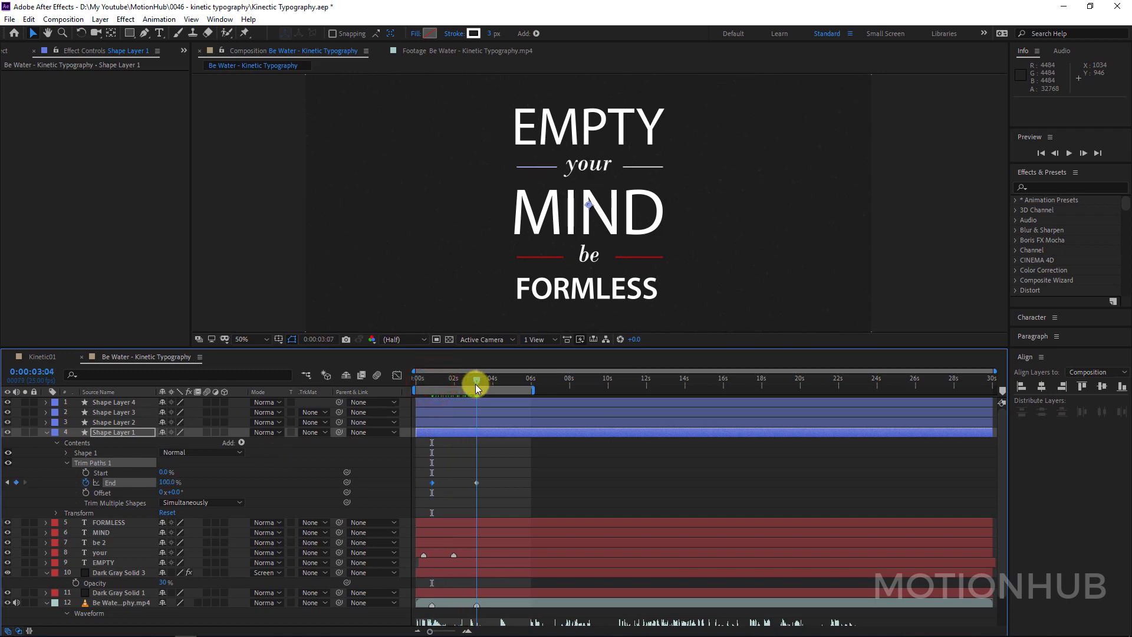
pyautogui.click(118, 422)
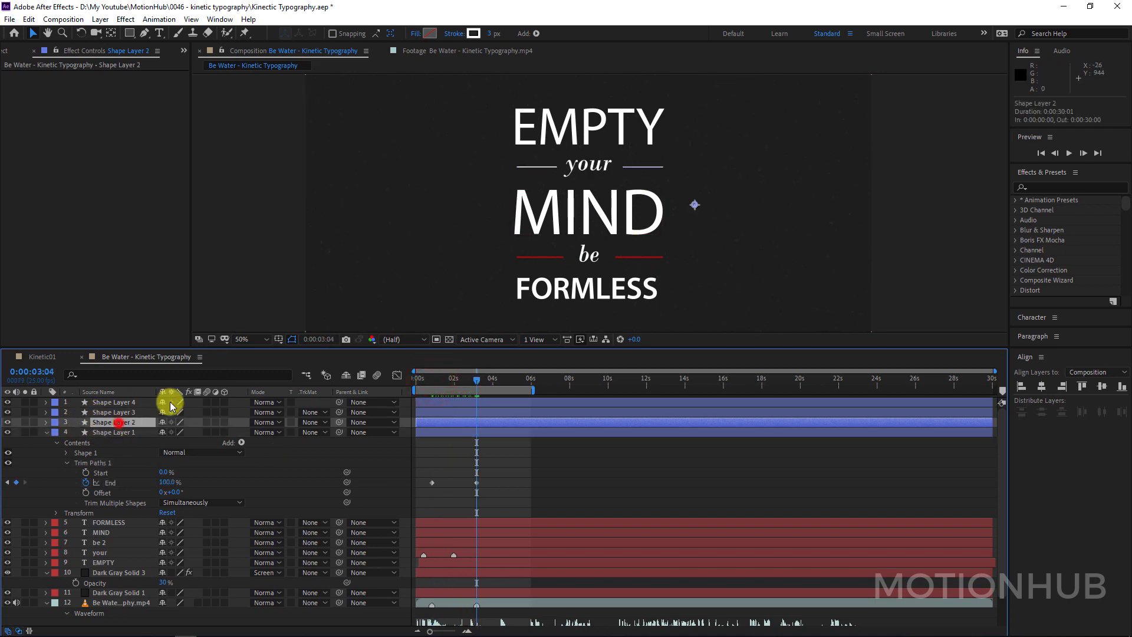
pyautogui.click(46, 422)
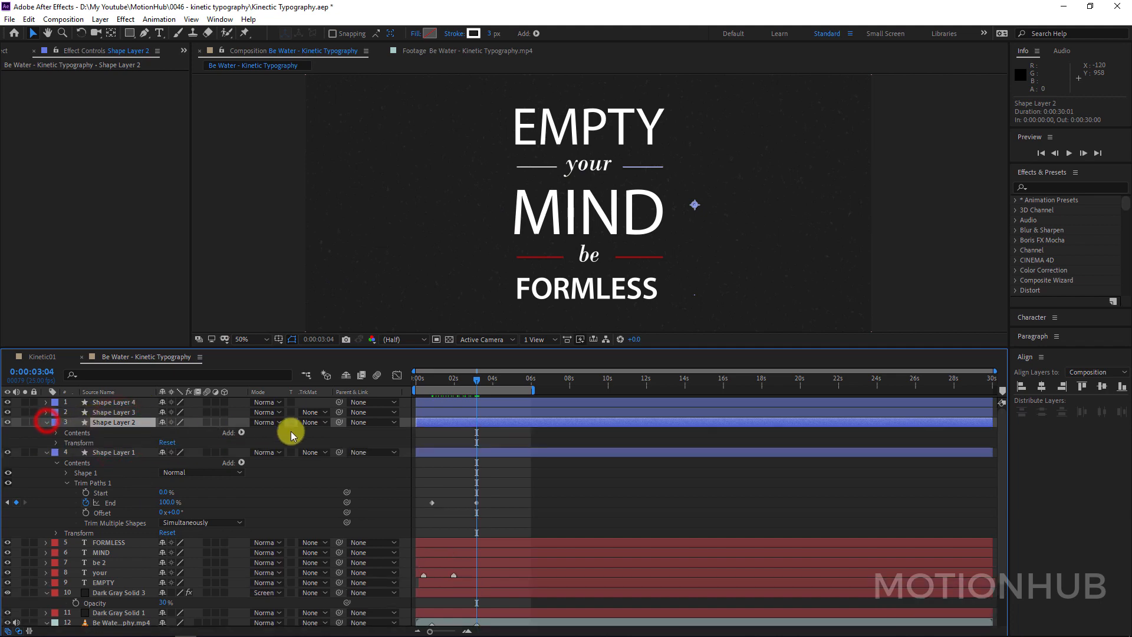
pyautogui.click(241, 432)
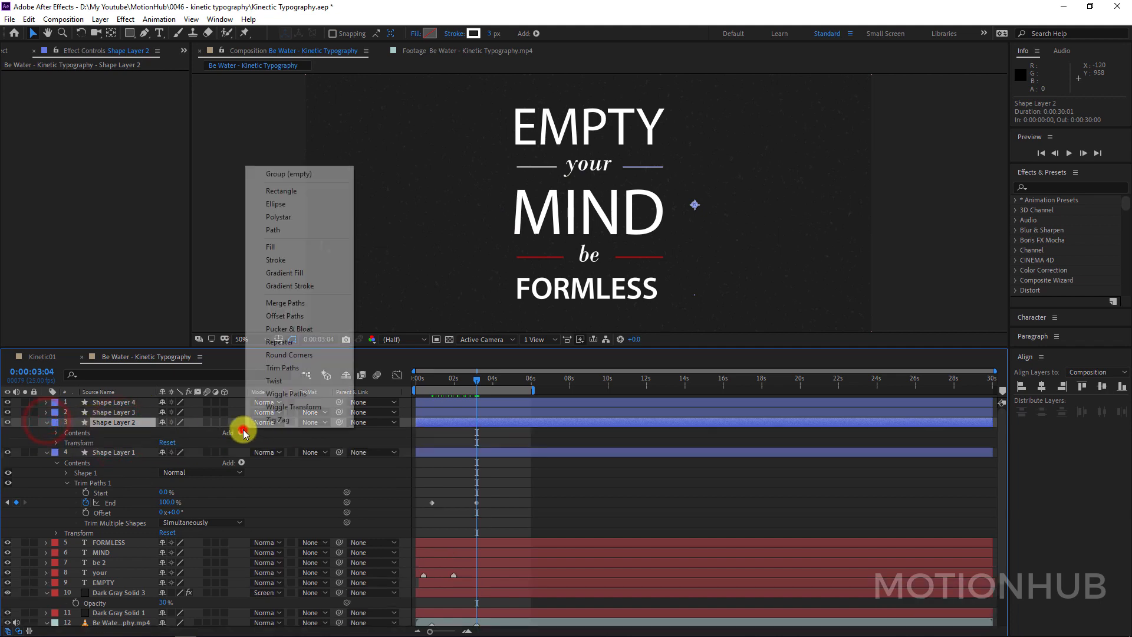
pyautogui.click(307, 368)
pyautogui.click(67, 452)
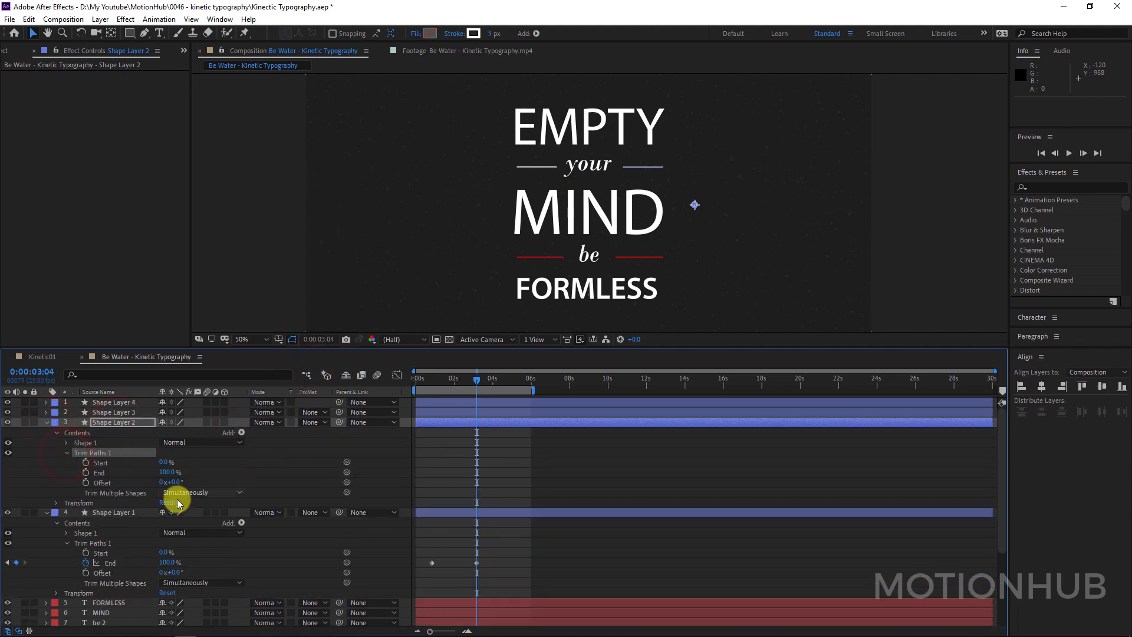
# Keyframe the Trim Paths End of Shape Layer 2 at 100% on 0:00:03:04 and 0% on 0:00:00:21.
pyautogui.click(85, 472)
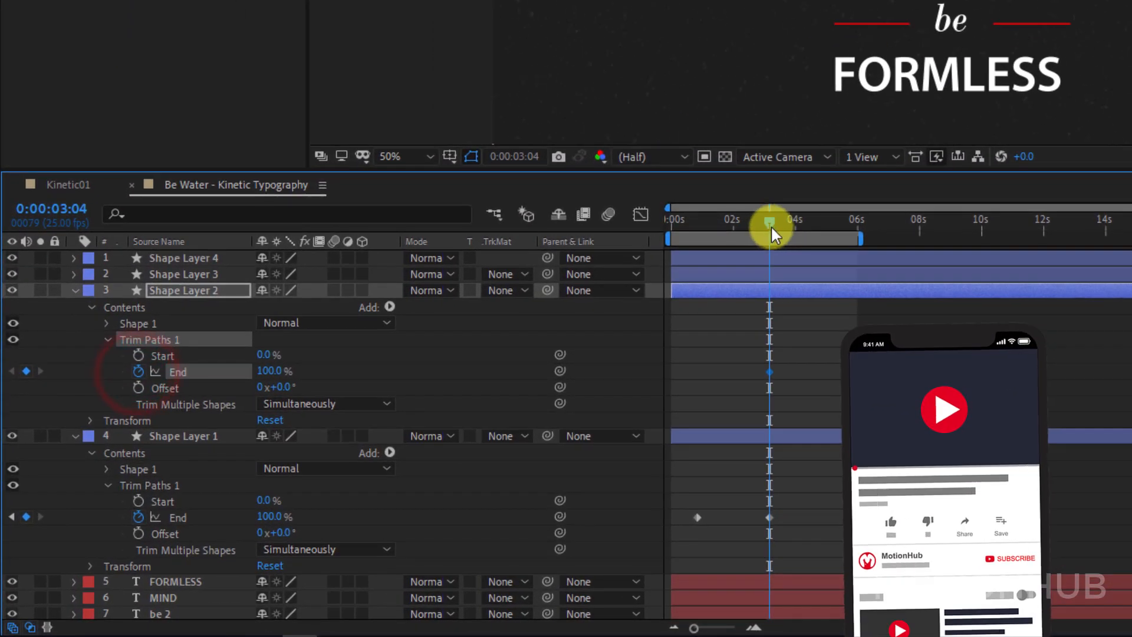
pyautogui.moveTo(770, 225); pyautogui.dragTo(699, 229)
pyautogui.click(271, 370)
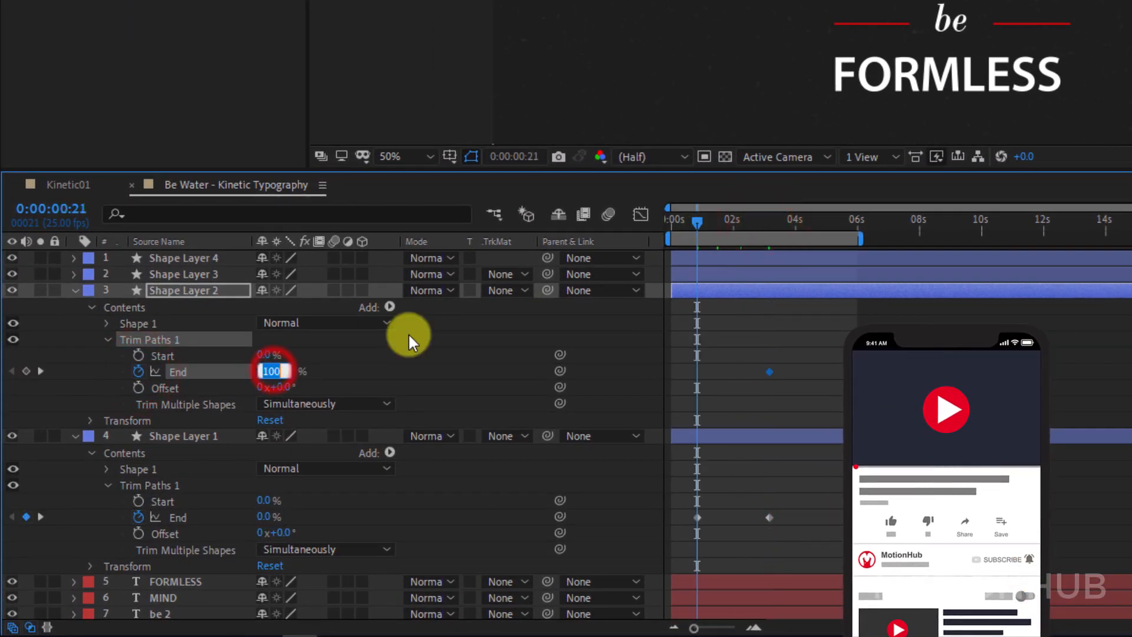
pyautogui.write('0')
pyautogui.press('Return')
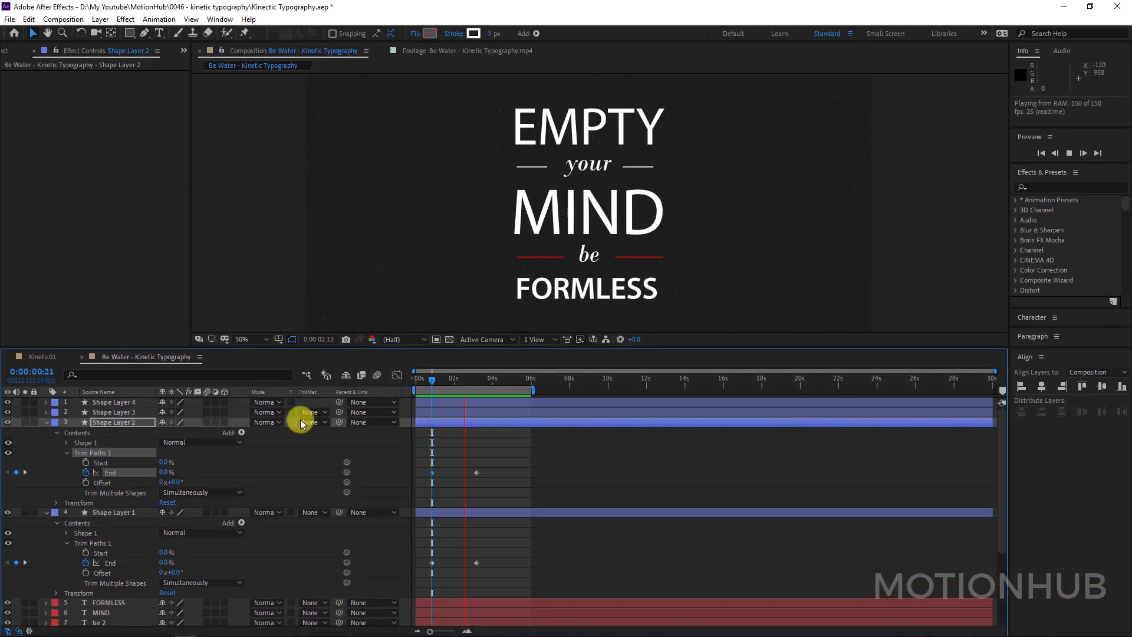
# Reverse the direction of Path 1 in Shape Layer 2 and preview the line animation.
pyautogui.click(69, 445)
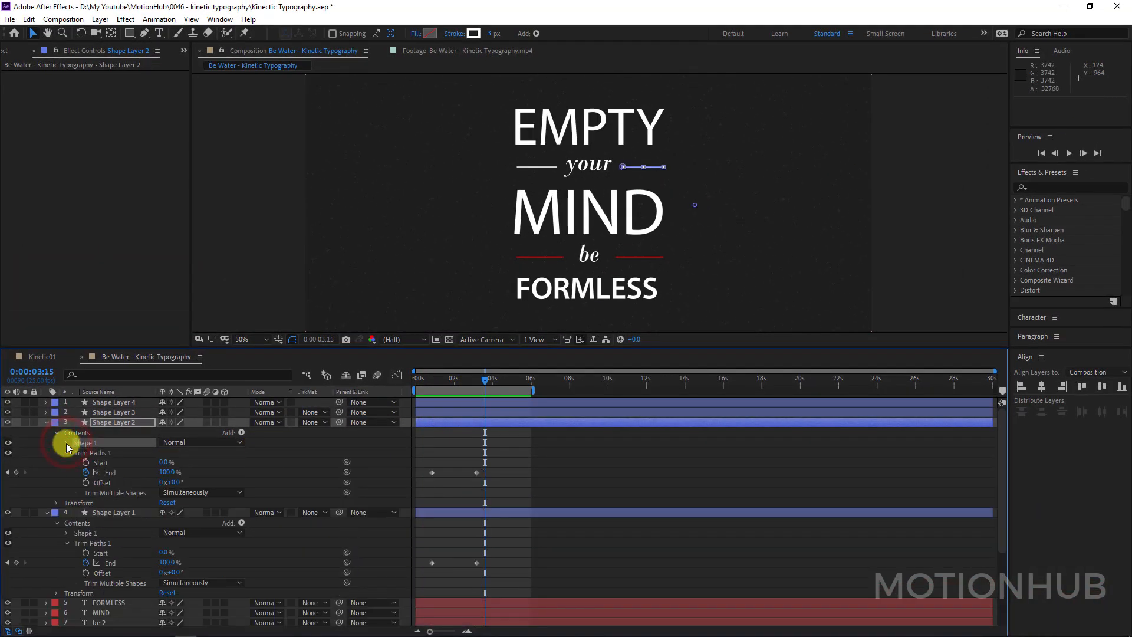
pyautogui.click(66, 442)
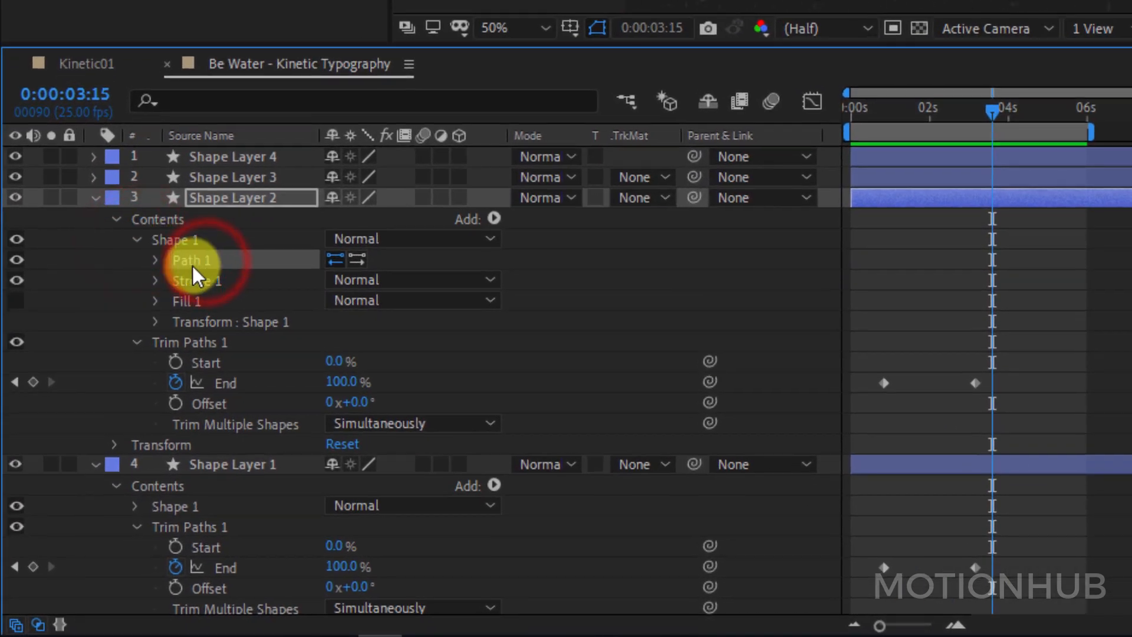
pyautogui.click(362, 258)
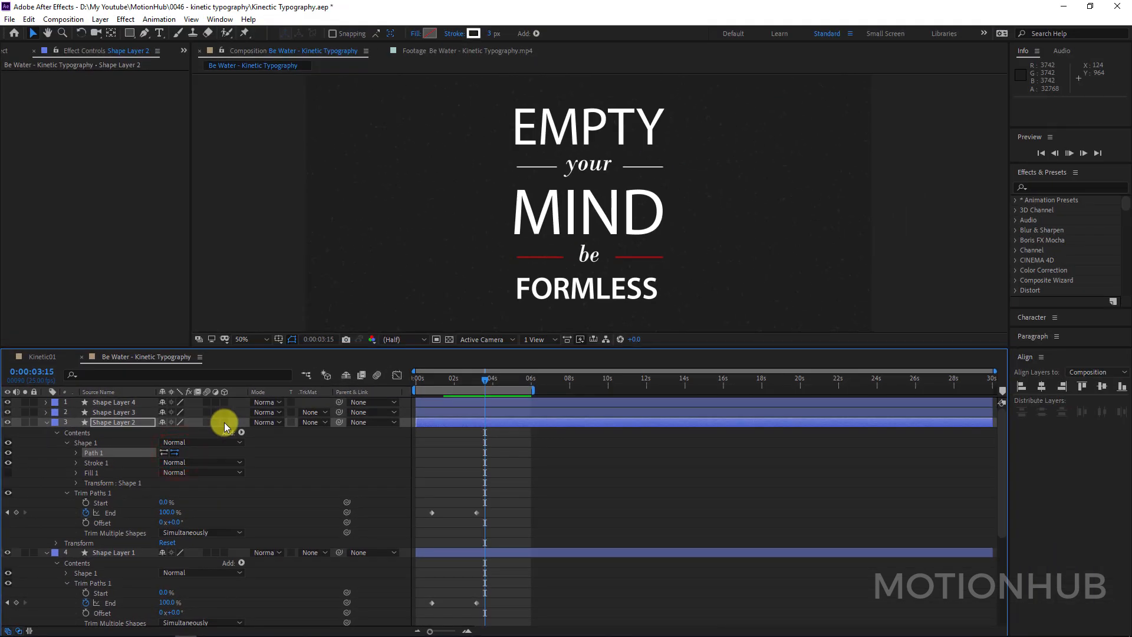
pyautogui.press('space')
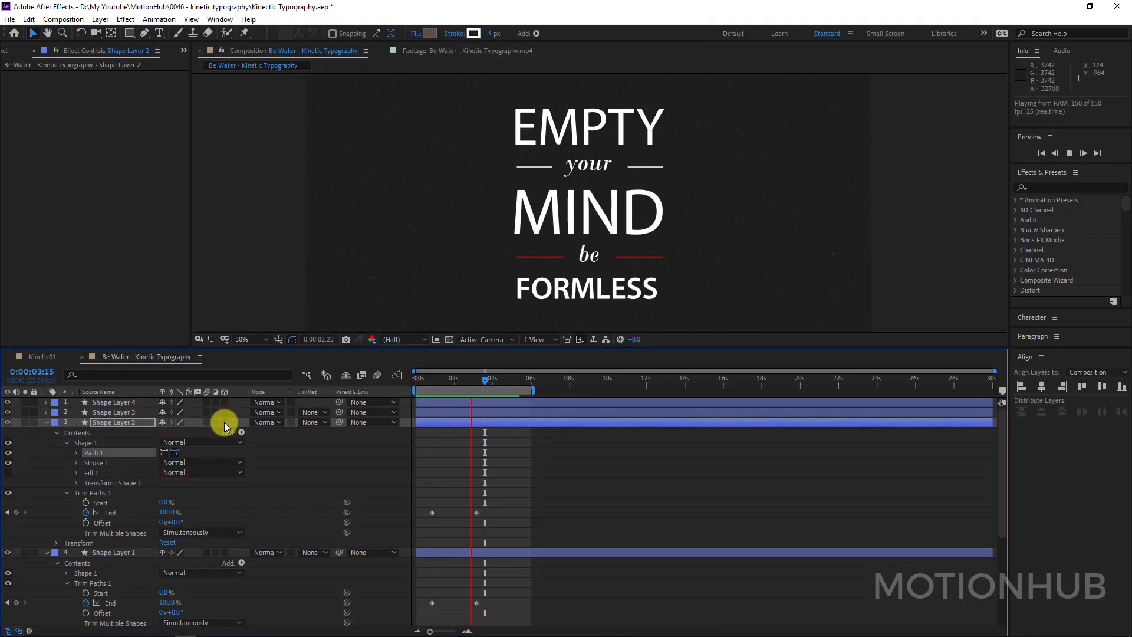
pyautogui.press('space')
# Select Shape Layer 2 and Shape Layer 1 together and show only their keyframed properties.
pyautogui.click(108, 424)
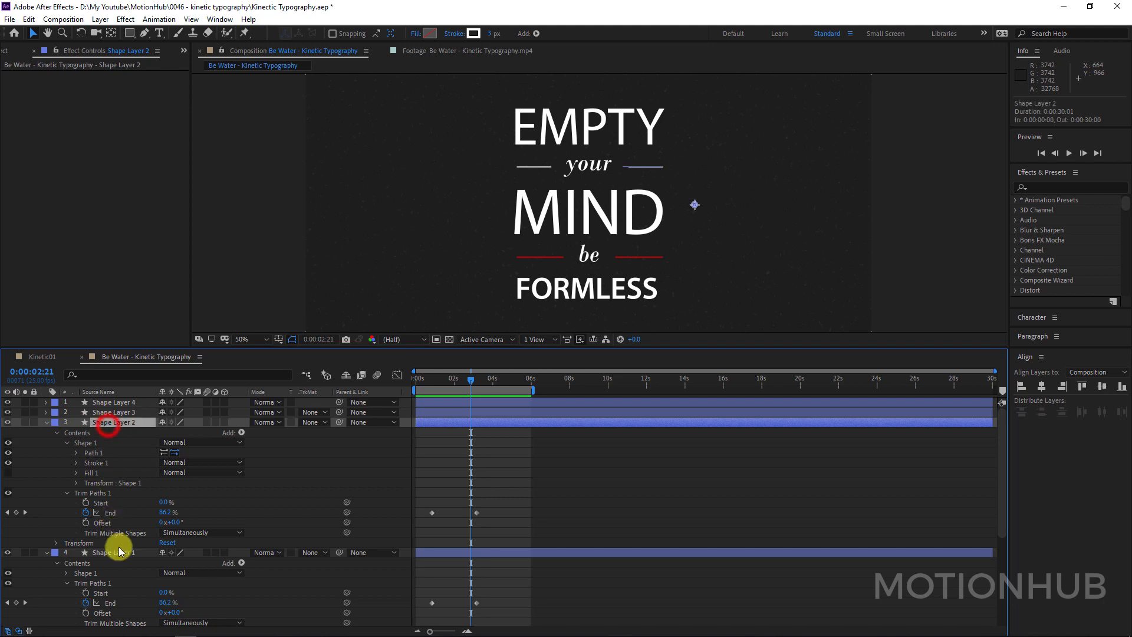
pyautogui.keyDown('ctrl'); pyautogui.click(120, 551); pyautogui.keyUp('ctrl')
pyautogui.press('u')
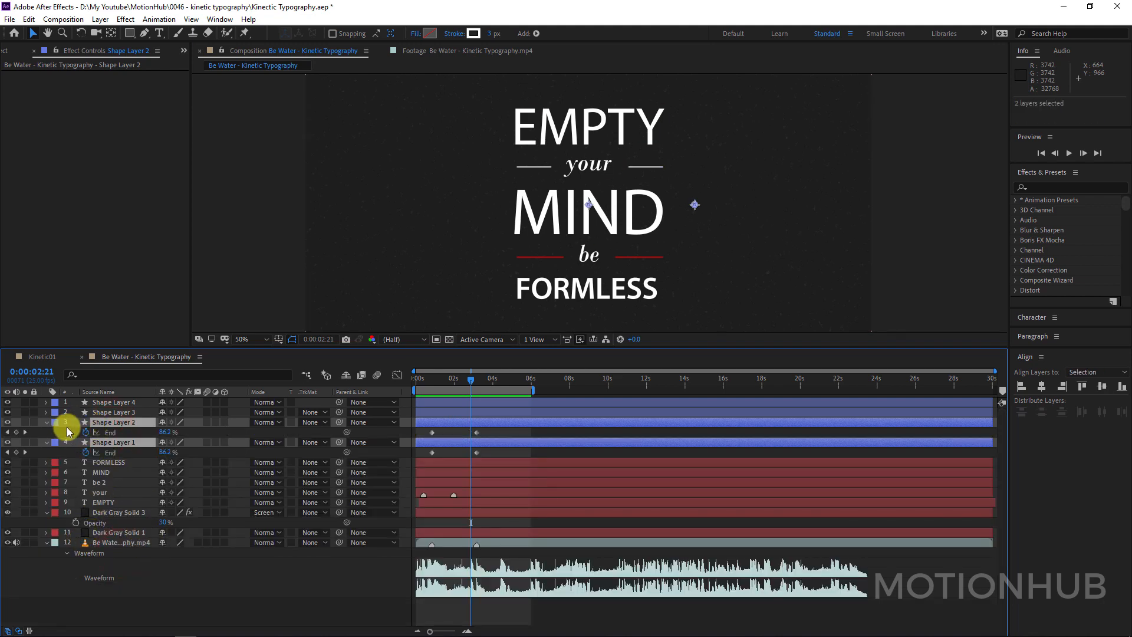
# Solo the Be Water reference video layer and add layer markers to it at 0:00:02:21 and 0:00:04:00.
pyautogui.press('u')
pyautogui.click(127, 522)
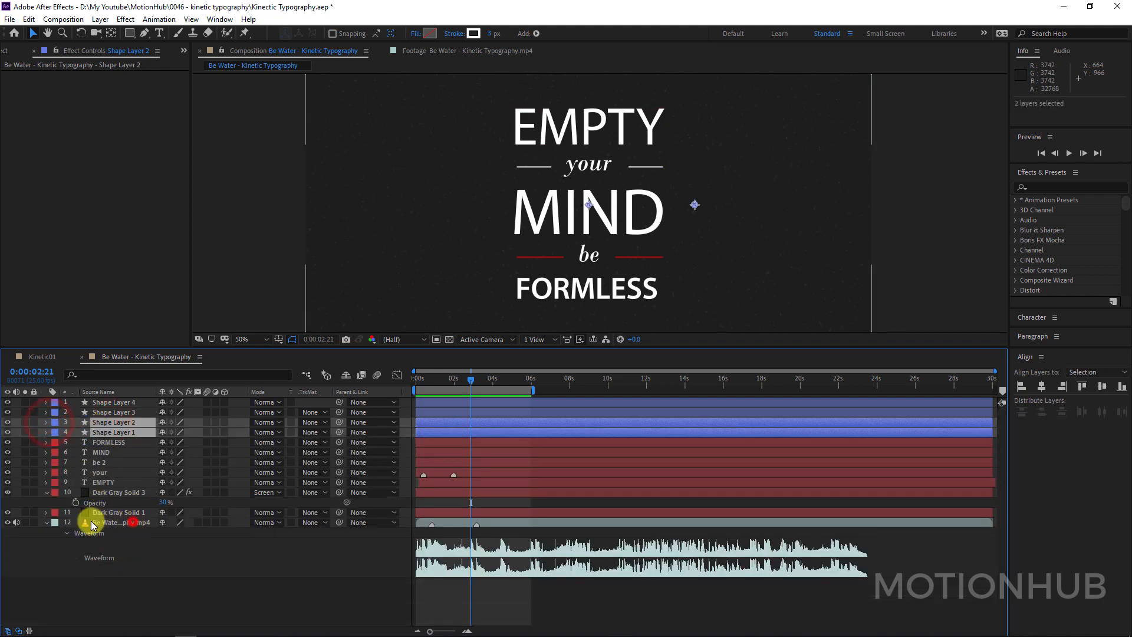
pyautogui.click(25, 522)
pyautogui.press('KP_Multiply')
pyautogui.click(493, 379)
pyautogui.press('KP_Multiply')
# Expand the contents of Shape Layers 3 and 4 and add Trim Paths to Shape Layer 4.
pyautogui.click(126, 404)
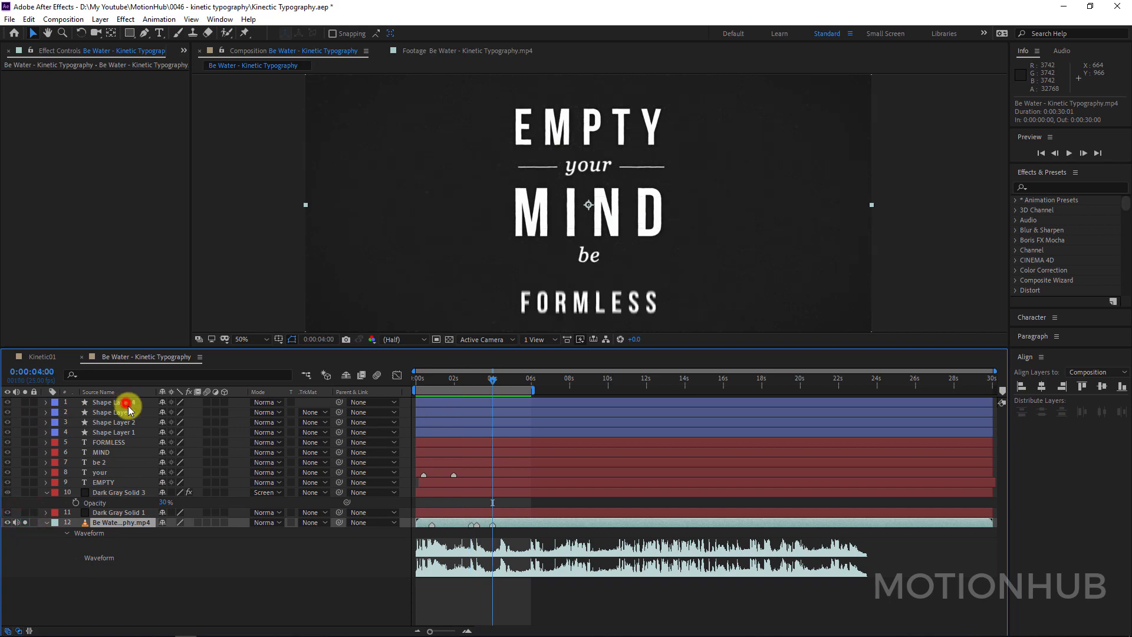
pyautogui.keyDown('ctrl'); pyautogui.click(128, 411); pyautogui.keyUp('ctrl')
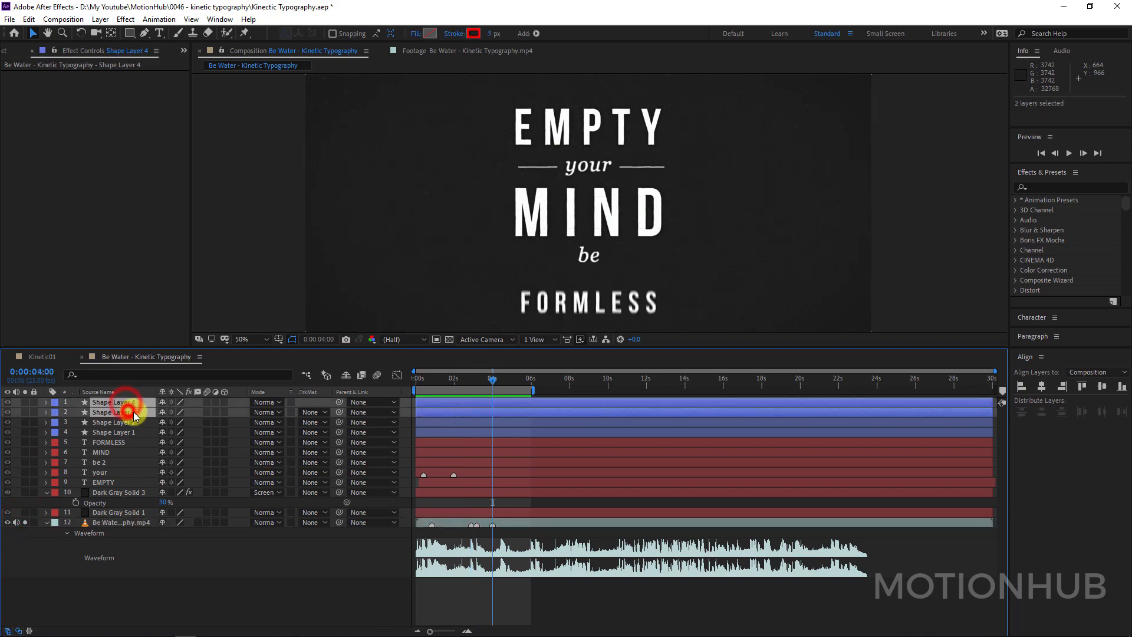
pyautogui.click(45, 403)
pyautogui.click(238, 412)
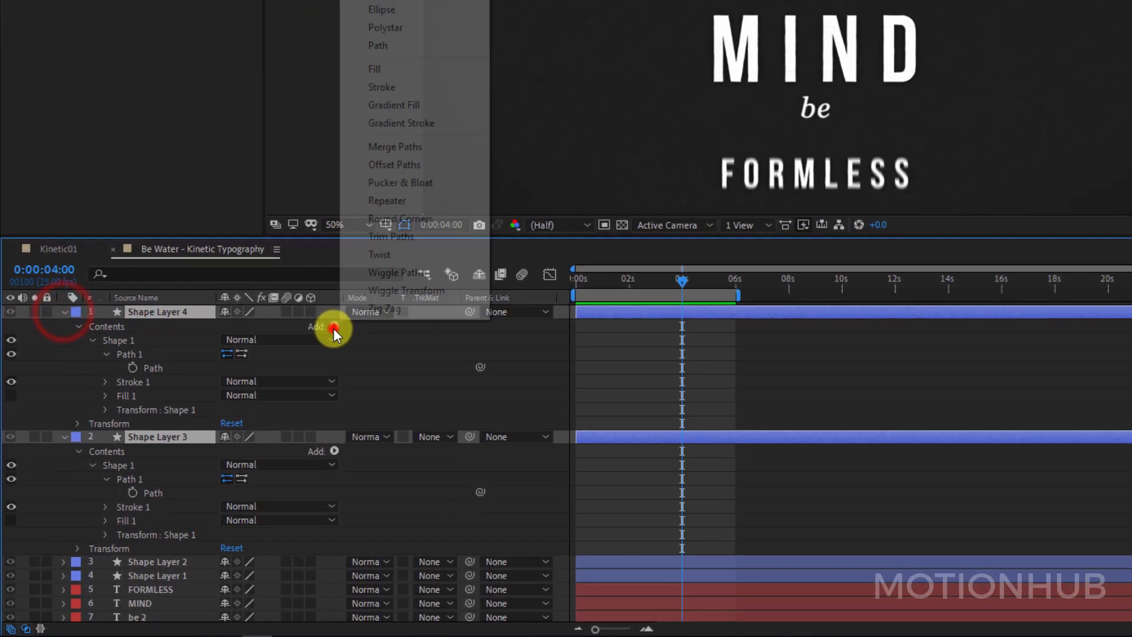
pyautogui.click(297, 346)
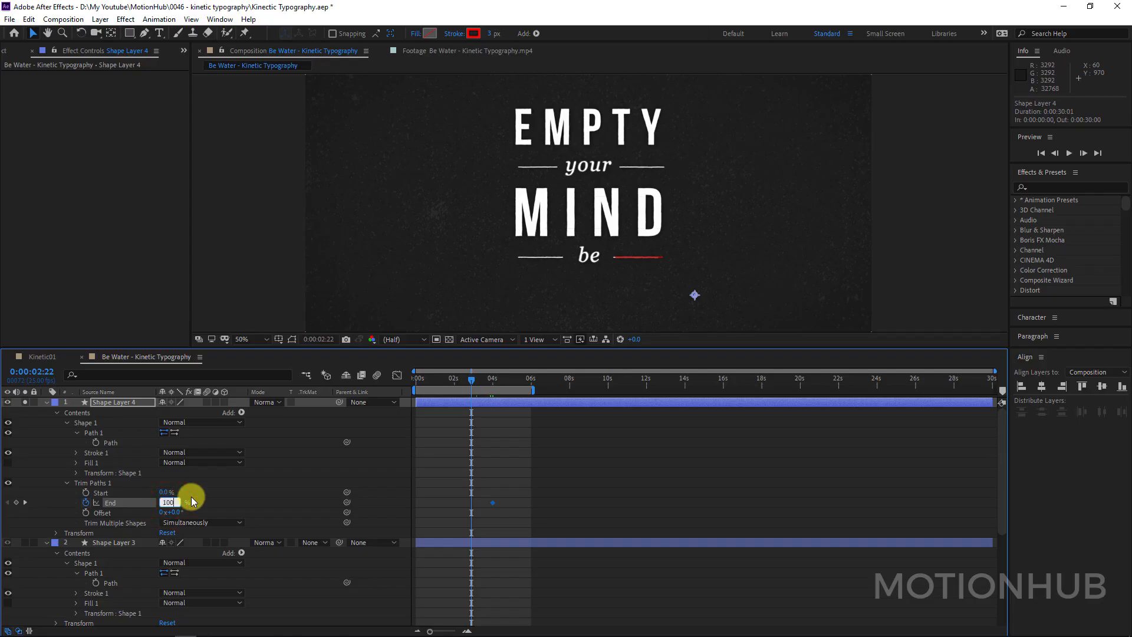
# Keyframe Shape Layer 4's Trim Paths End from 100% at 0:00:02:22 to 0% at 0:00:04:00 and reverse its path direction.
pyautogui.press('Return')
pyautogui.scroll(-4, 506, 456)
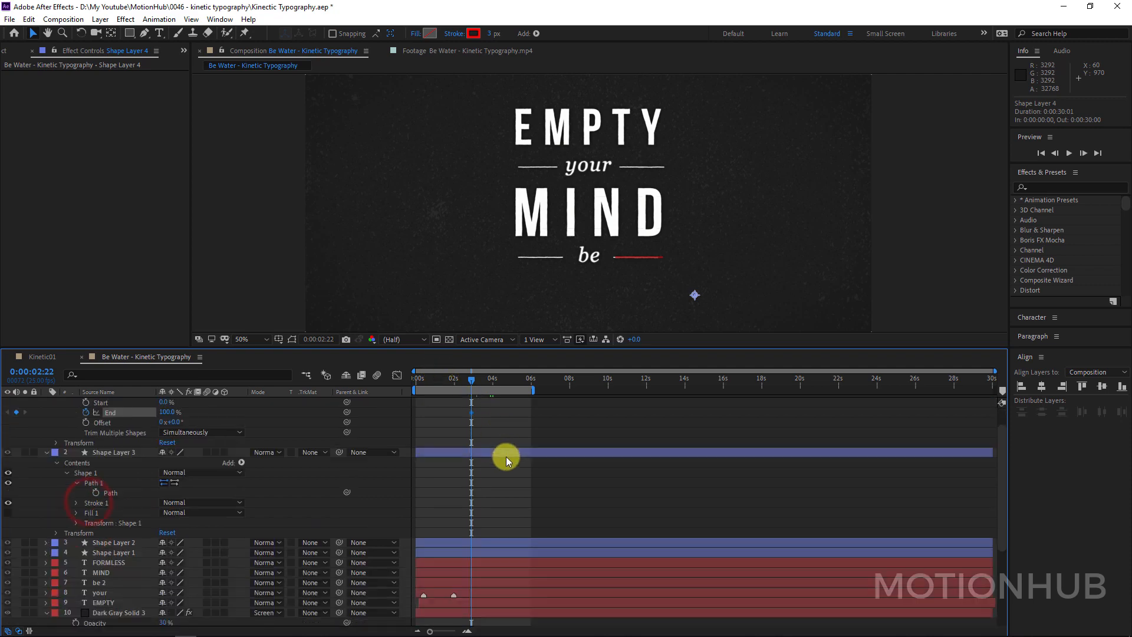
pyautogui.moveTo(473, 378); pyautogui.dragTo(494, 384)
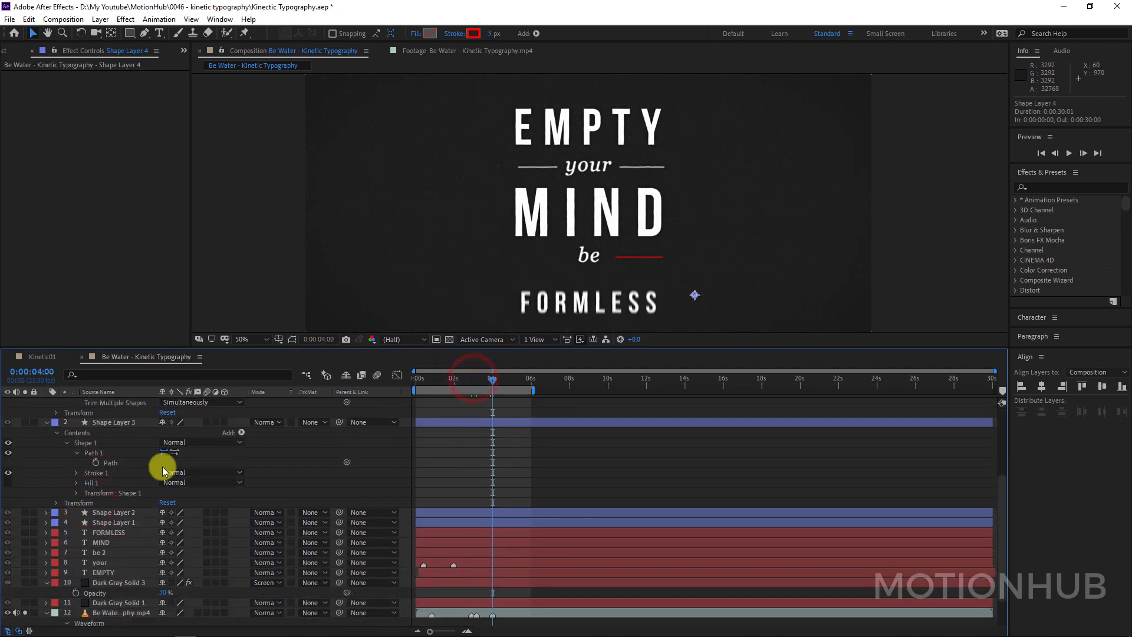
pyautogui.scroll(4, 162, 466)
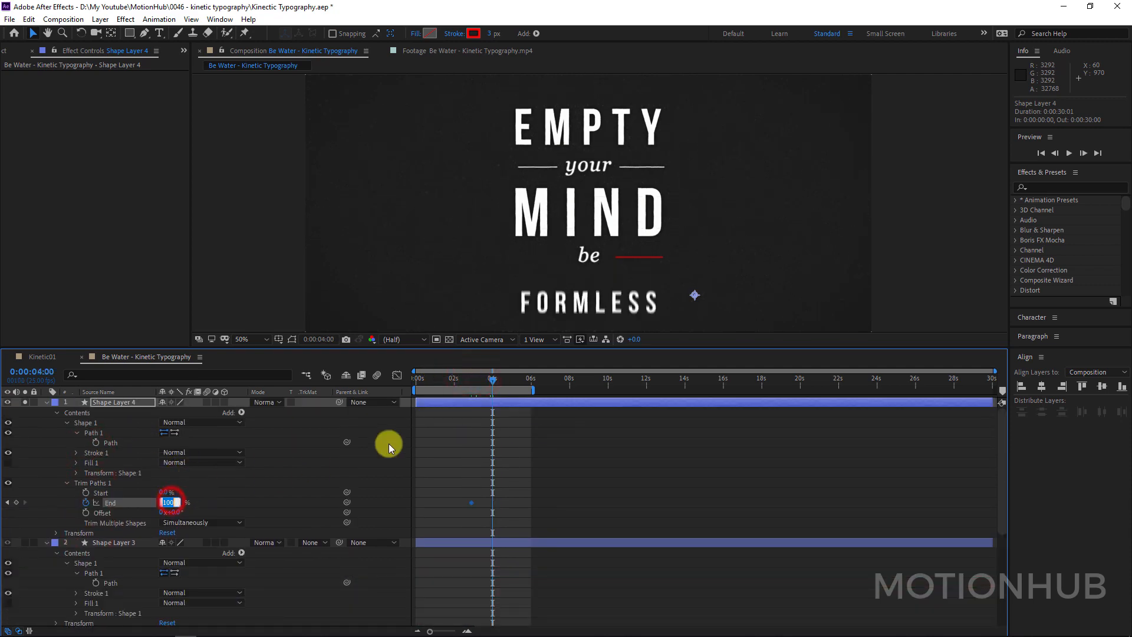
pyautogui.moveTo(494, 375)
pyautogui.mouseDown()
pyautogui.moveTo(465, 380)
pyautogui.moveTo(490, 381)
pyautogui.mouseUp()
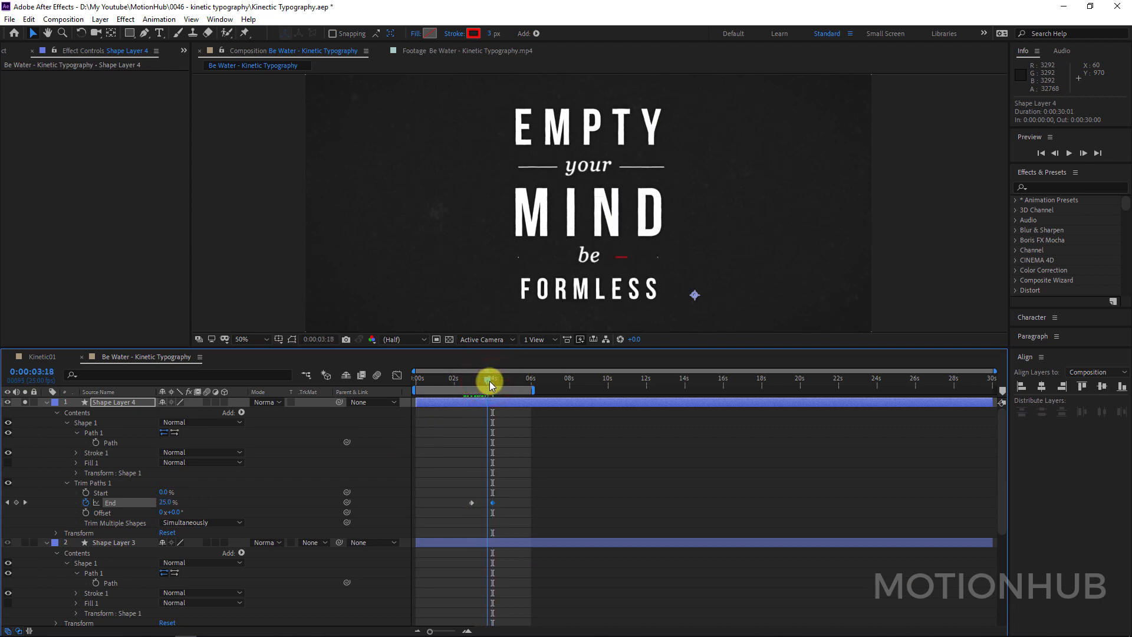
pyautogui.click(176, 432)
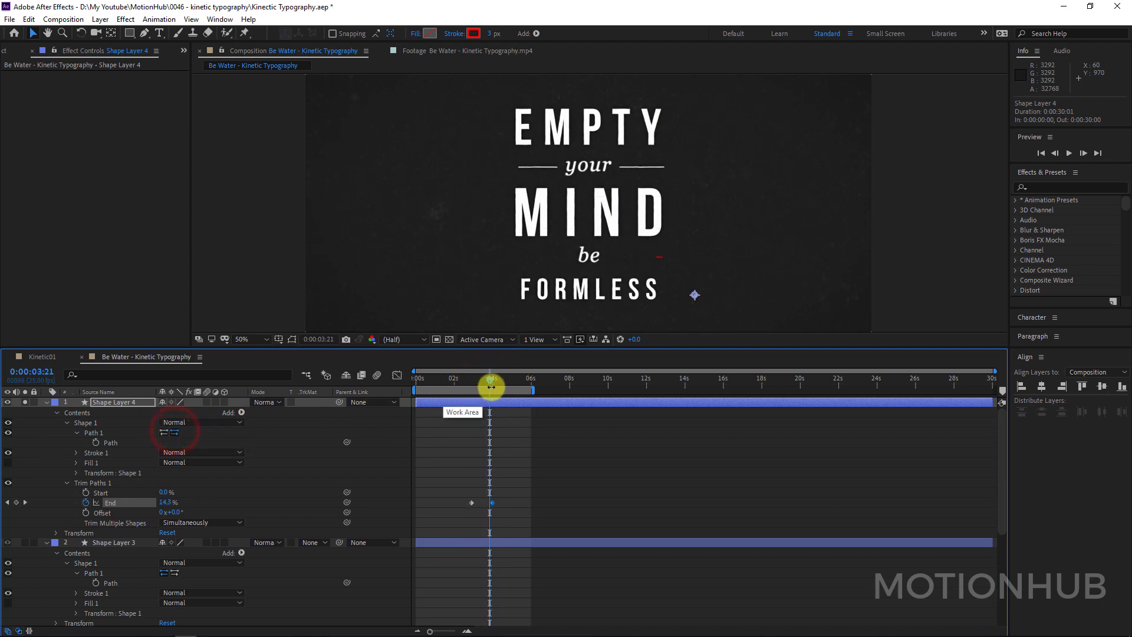
# Return to 0:00:02:22 and add Trim Paths to Shape Layer 3.
pyautogui.moveTo(472, 382)
pyautogui.mouseDown()
pyautogui.moveTo(503, 382)
pyautogui.moveTo(469, 380)
pyautogui.mouseUp()
pyautogui.scroll(-1, 471, 423)
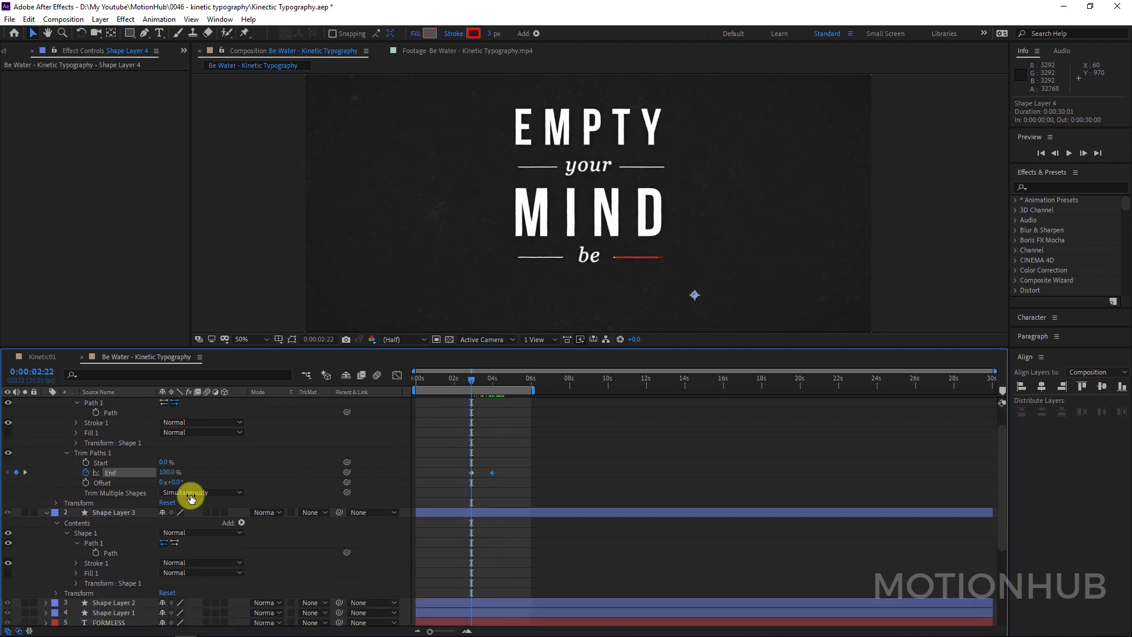
pyautogui.click(115, 512)
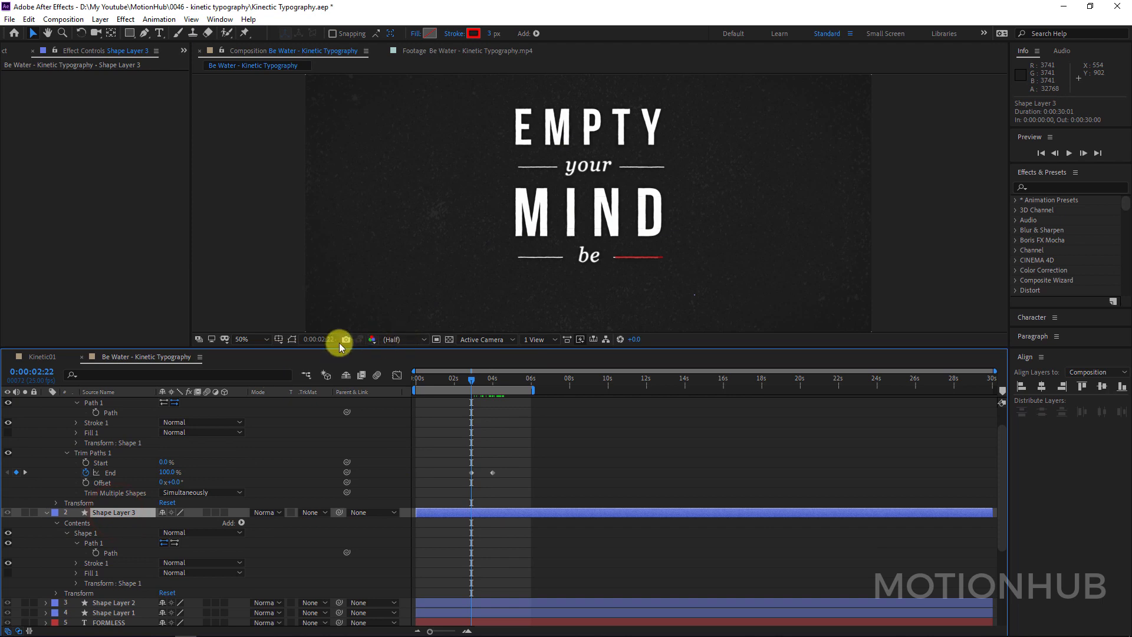
pyautogui.click(293, 339)
pyautogui.click(292, 340)
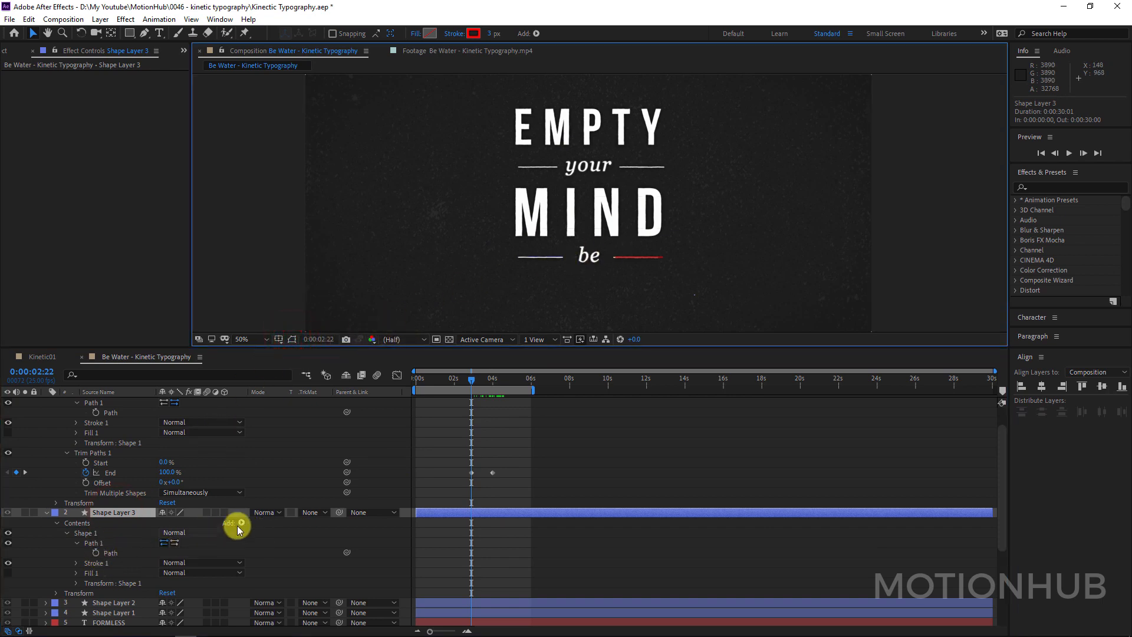
pyautogui.click(238, 524)
pyautogui.click(313, 459)
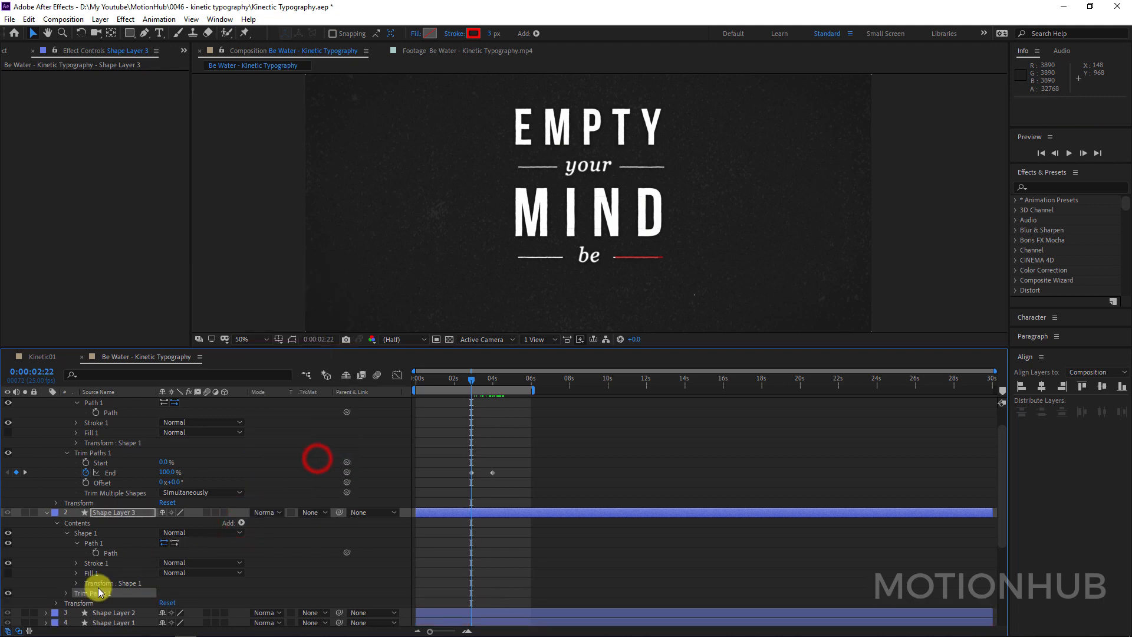
# Keyframe Shape Layer 3's Trim Paths End from 100% at 0:00:02:22 to 0% at 0:00:04:00.
pyautogui.click(66, 592)
pyautogui.scroll(-5, 137, 561)
pyautogui.click(87, 511)
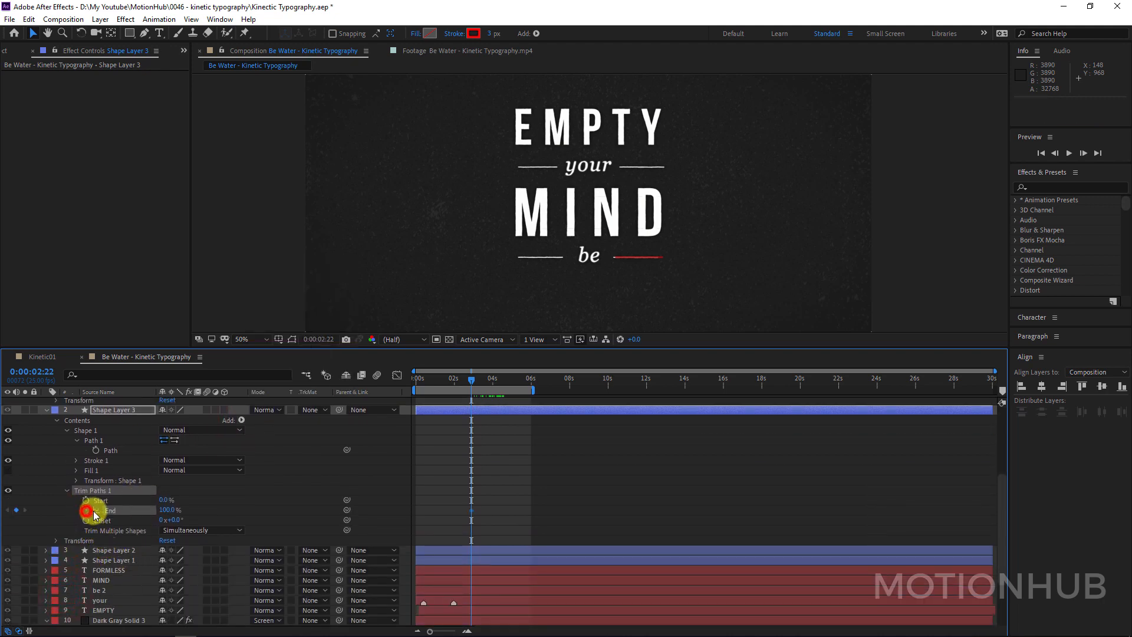
pyautogui.scroll(-4, 493, 489)
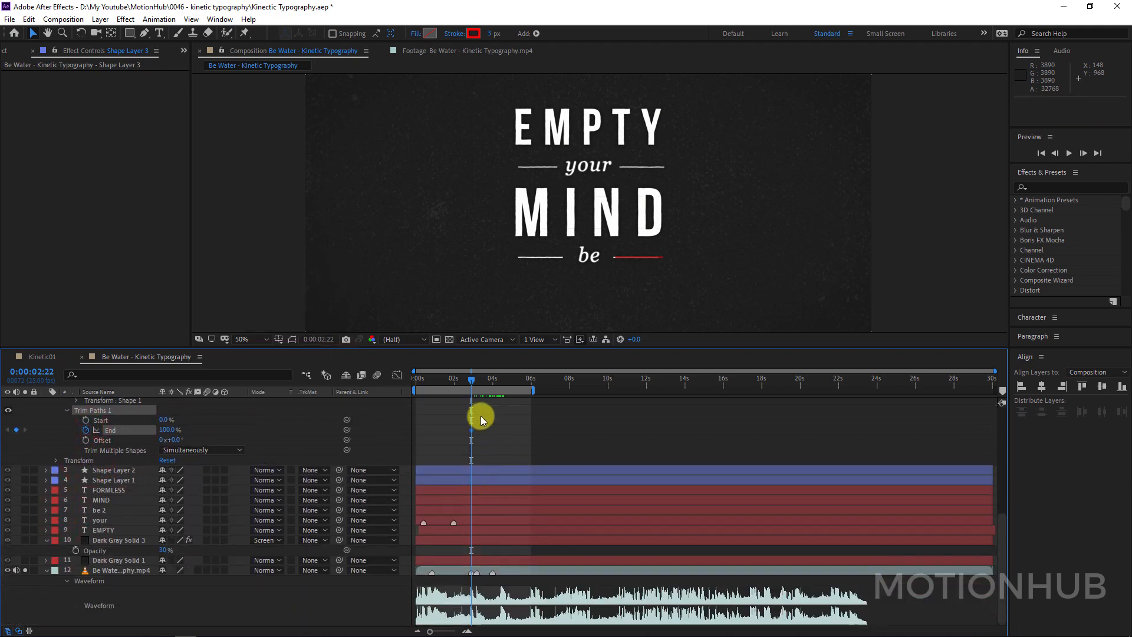
pyautogui.moveTo(472, 380); pyautogui.dragTo(494, 381)
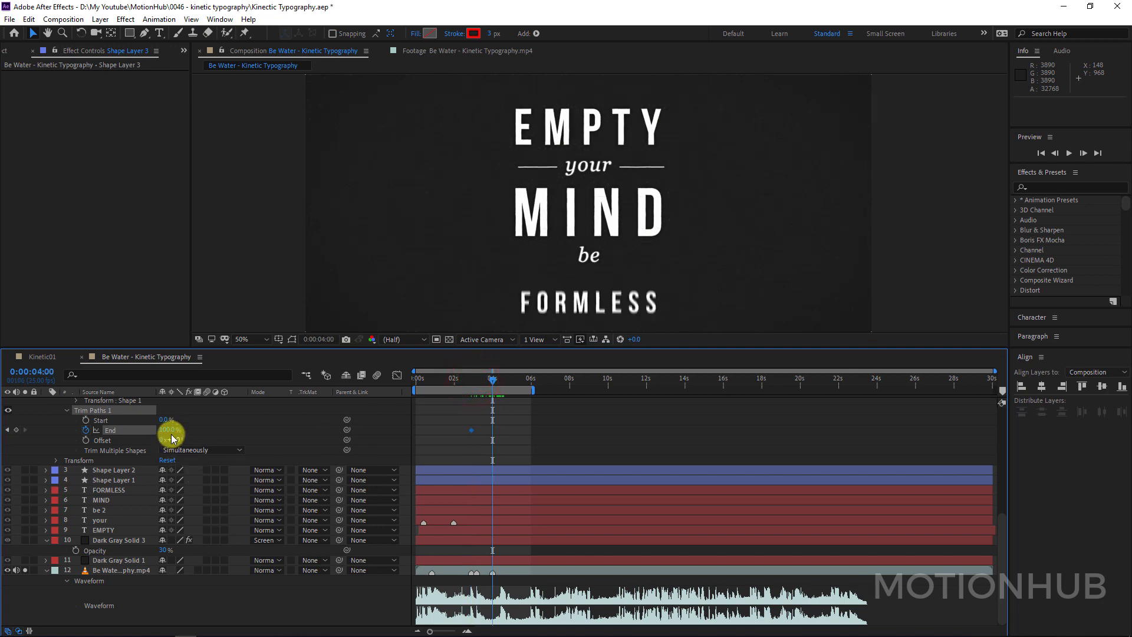
pyautogui.write('0')
pyautogui.press('Return')
# Copy Shape Layer 3's first End keyframe and paste it at 0:00:05:10.
pyautogui.moveTo(492, 390); pyautogui.dragTo(523, 390)
pyautogui.scroll(3, 521, 436)
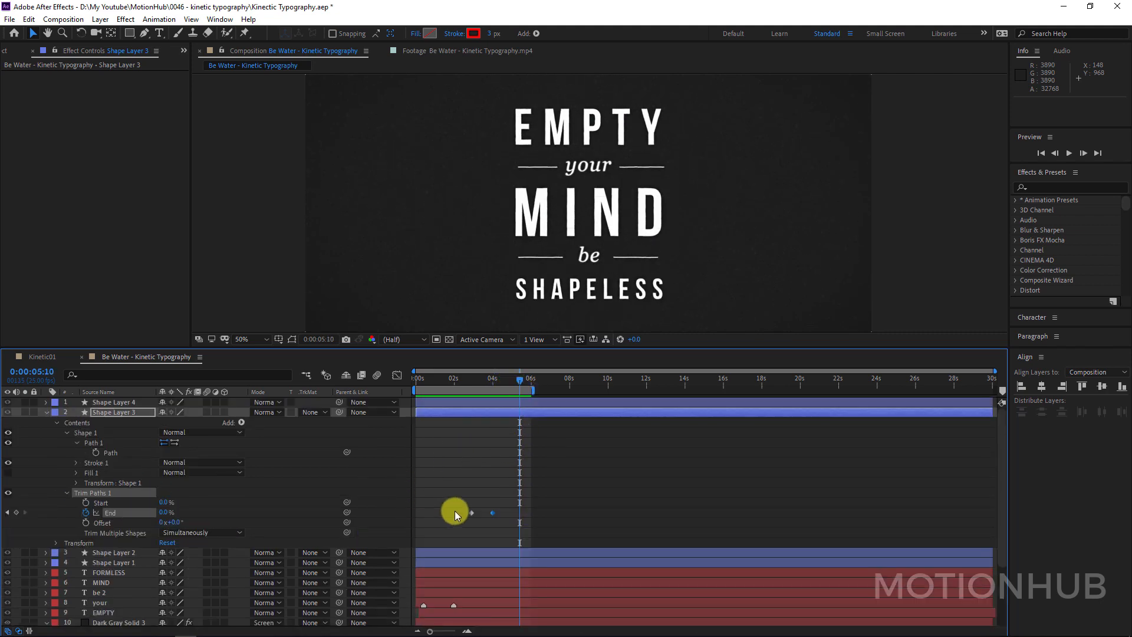
pyautogui.click(471, 513)
pyautogui.hotkey('ctrl', 'c')
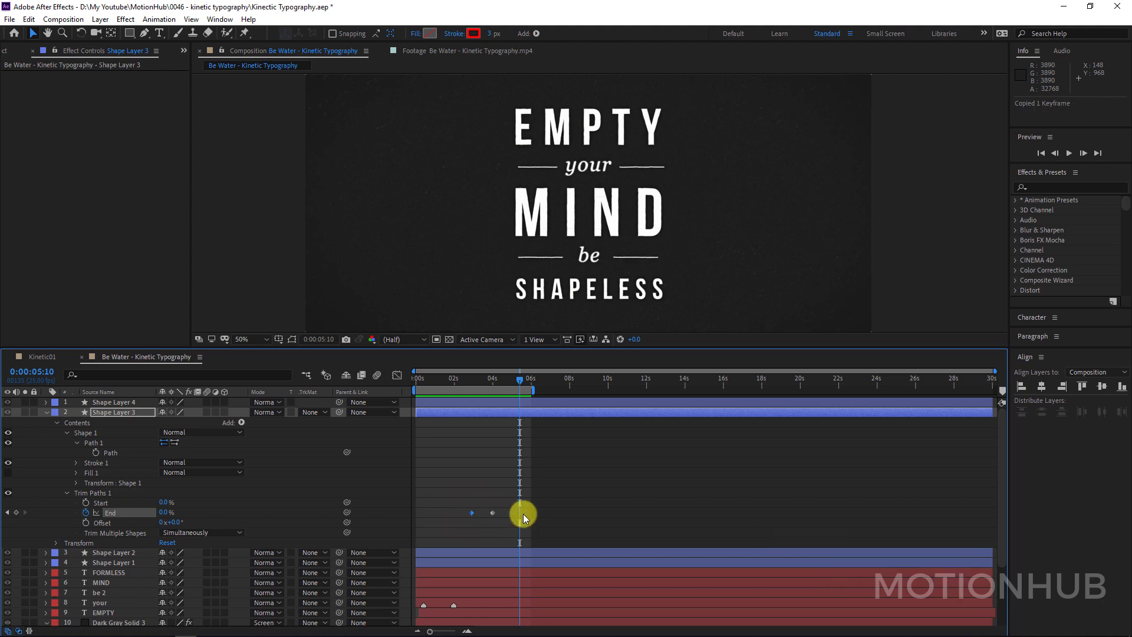
pyautogui.hotkey('ctrl', 'v')
# Reveal Shape Layer 4's keyframes and duplicate its first End keyframe at 0:00:05:10.
pyautogui.click(126, 402)
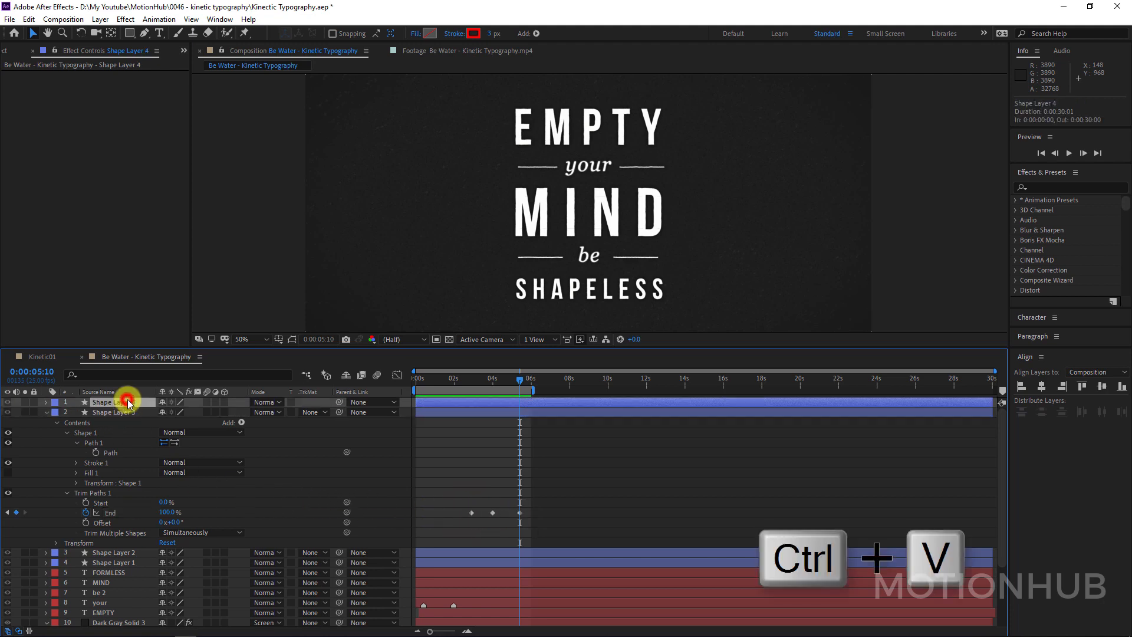
pyautogui.press('u')
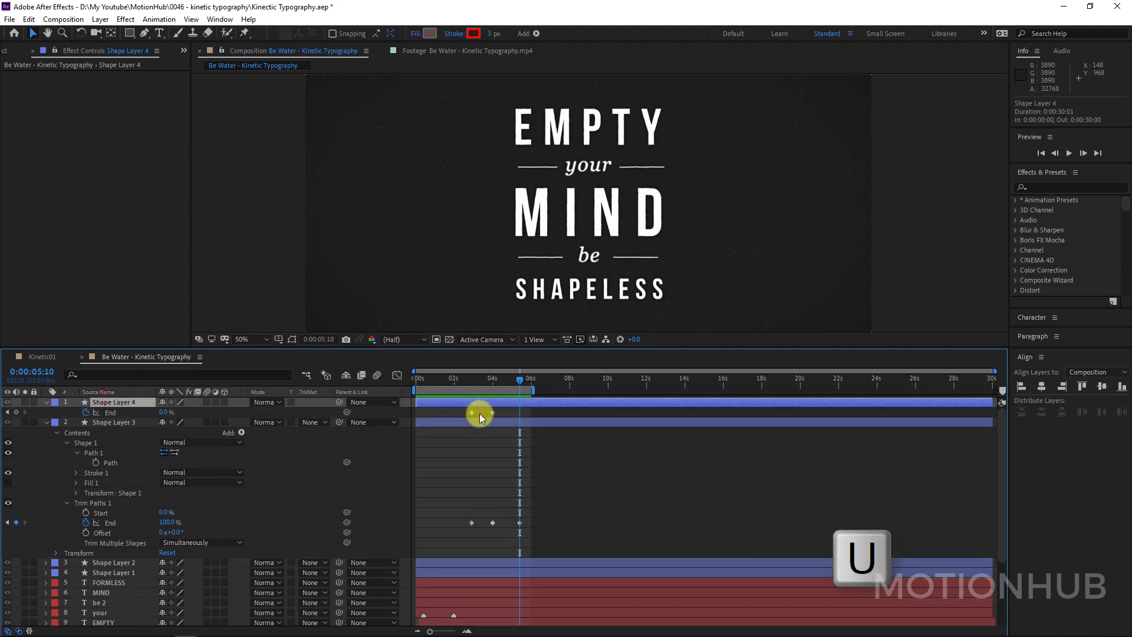
pyautogui.click(471, 412)
pyautogui.hotkey('ctrl', 'c')
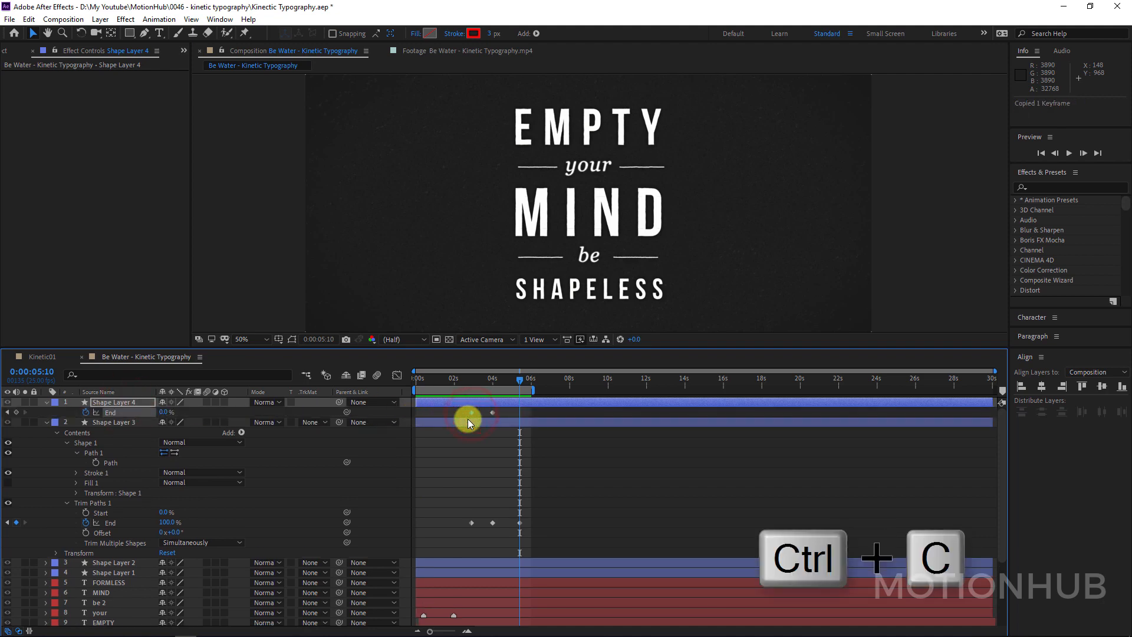
pyautogui.hotkey('ctrl', 'v')
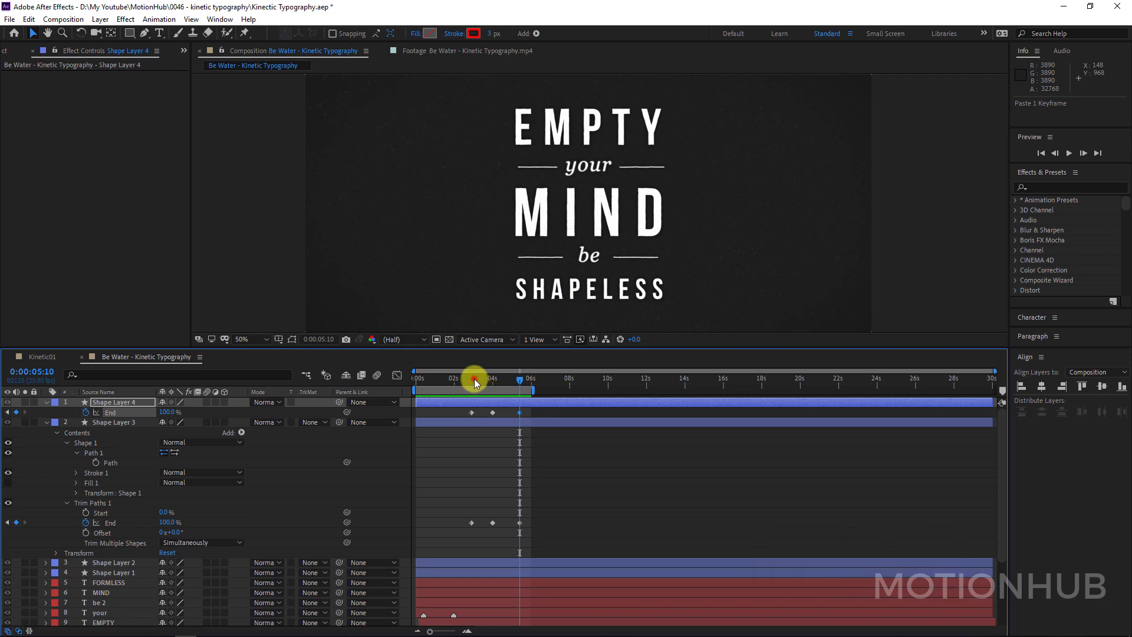
# Apply Easy Ease to all Trim Paths End keyframes of Shape Layers 3 and 4.
pyautogui.moveTo(474, 379); pyautogui.dragTo(502, 381)
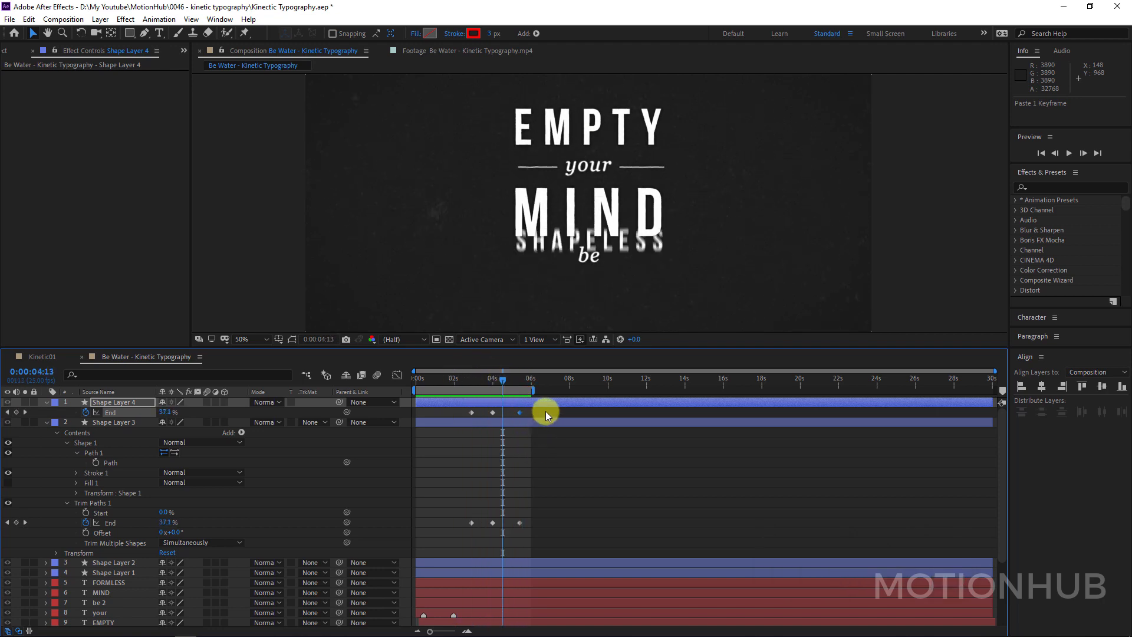
pyautogui.press('F9')
pyautogui.moveTo(545, 412); pyautogui.dragTo(435, 539)
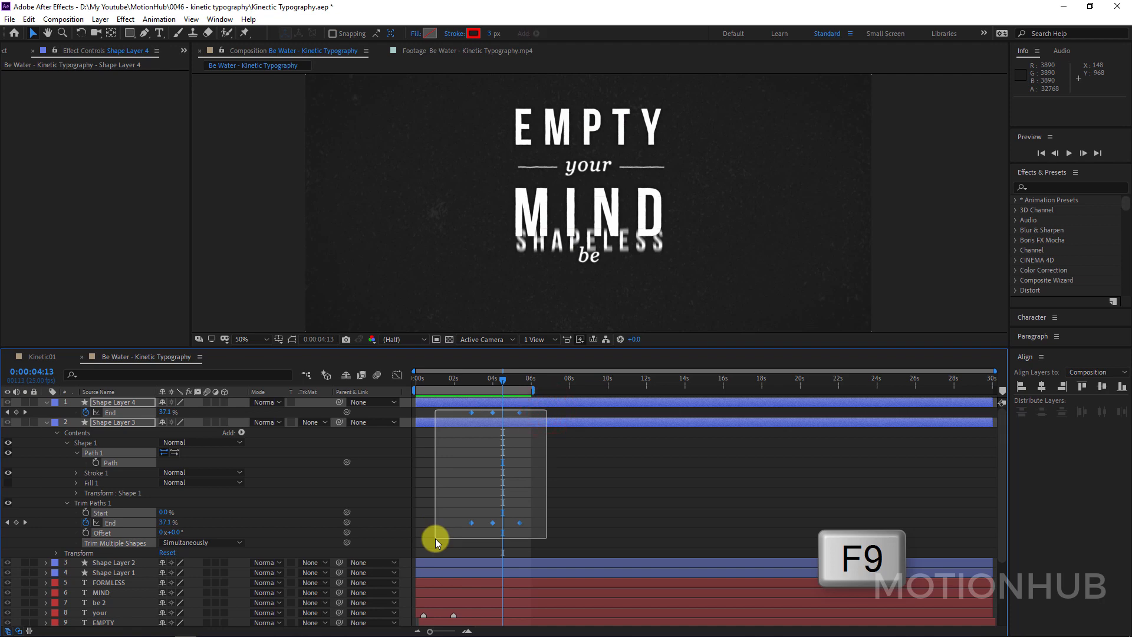
# Shift the "be 2" text layer in time so that it starts at 0:00:03:00.
pyautogui.scroll(-3, 529, 495)
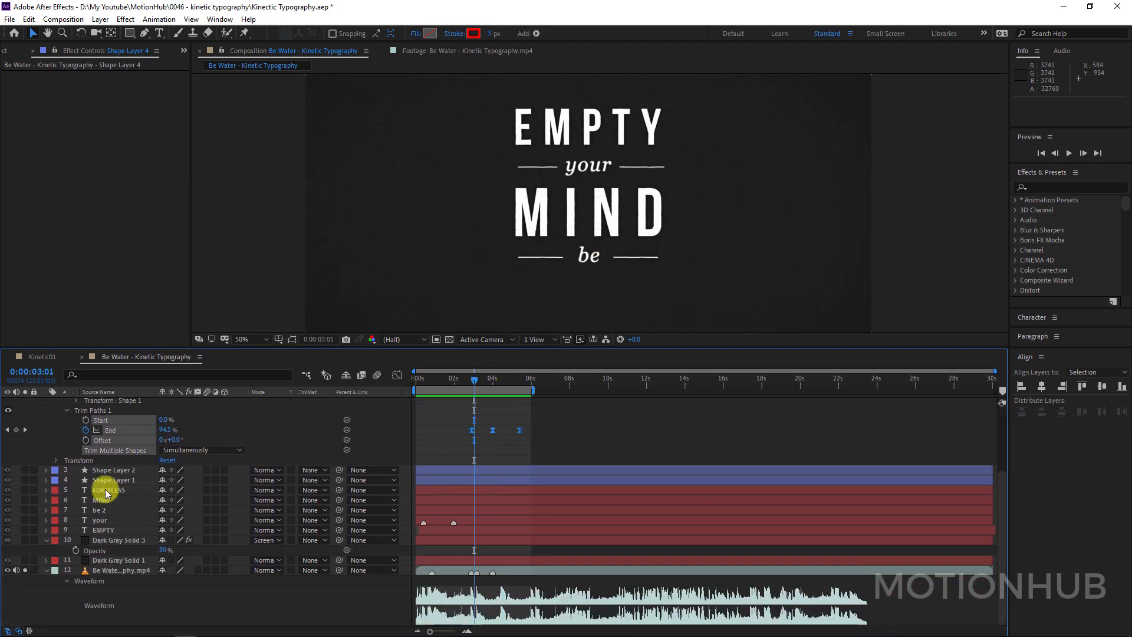
pyautogui.click(108, 490)
pyautogui.click(106, 510)
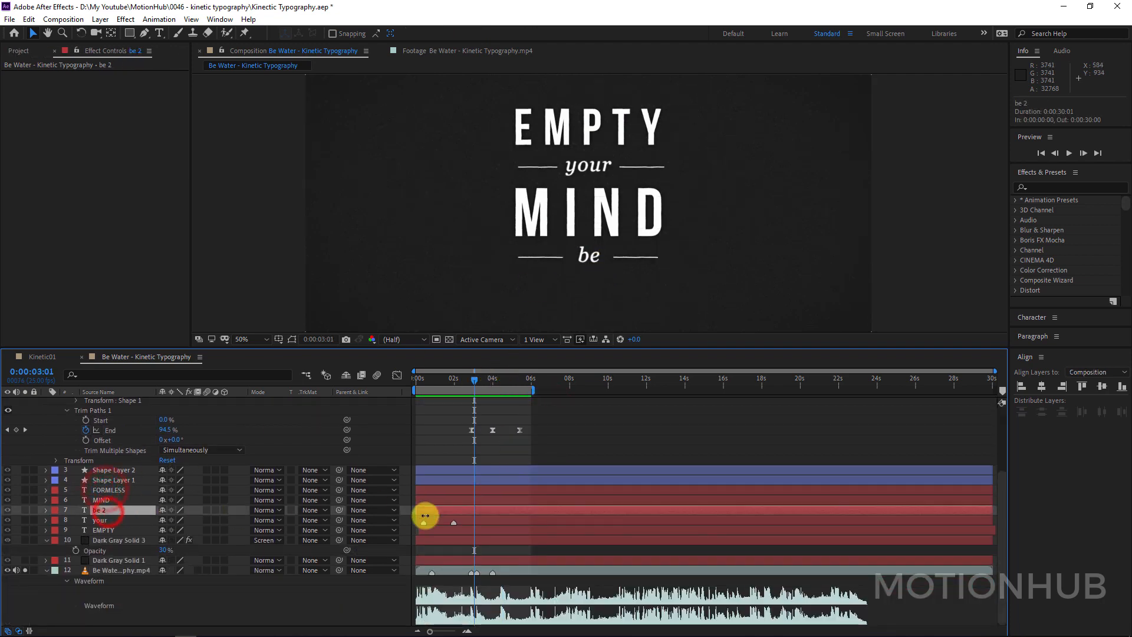
pyautogui.moveTo(446, 511); pyautogui.dragTo(501, 513)
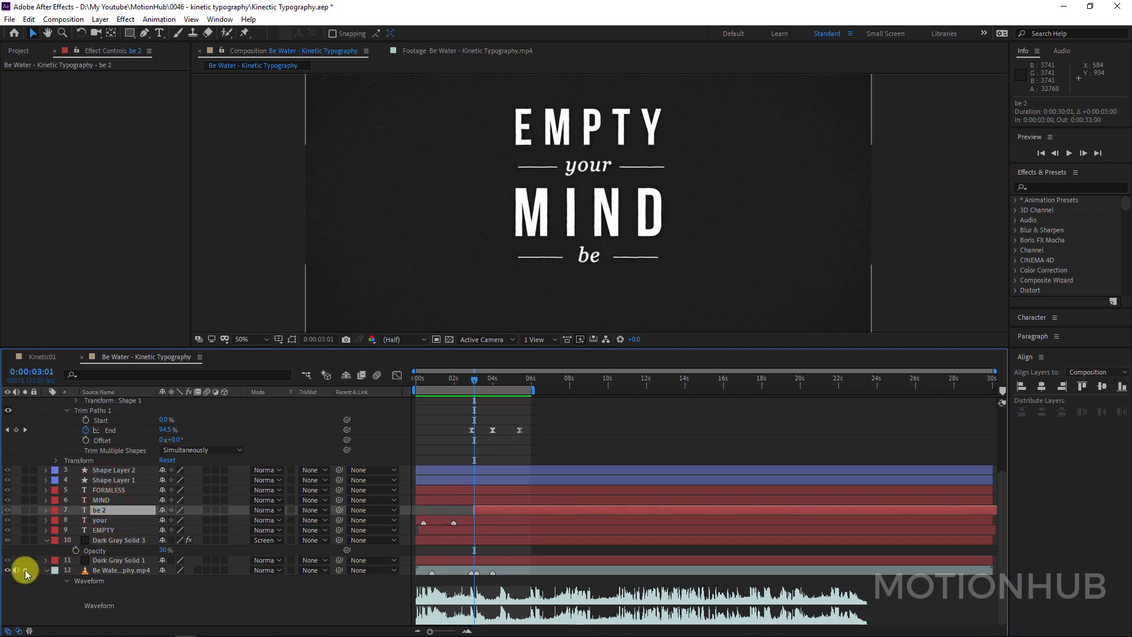
# Find where FORMLESS settles in the reference video and shift the FORMLESS text layer to start at 0:00:03:09.
pyautogui.moveTo(486, 384); pyautogui.dragTo(481, 388)
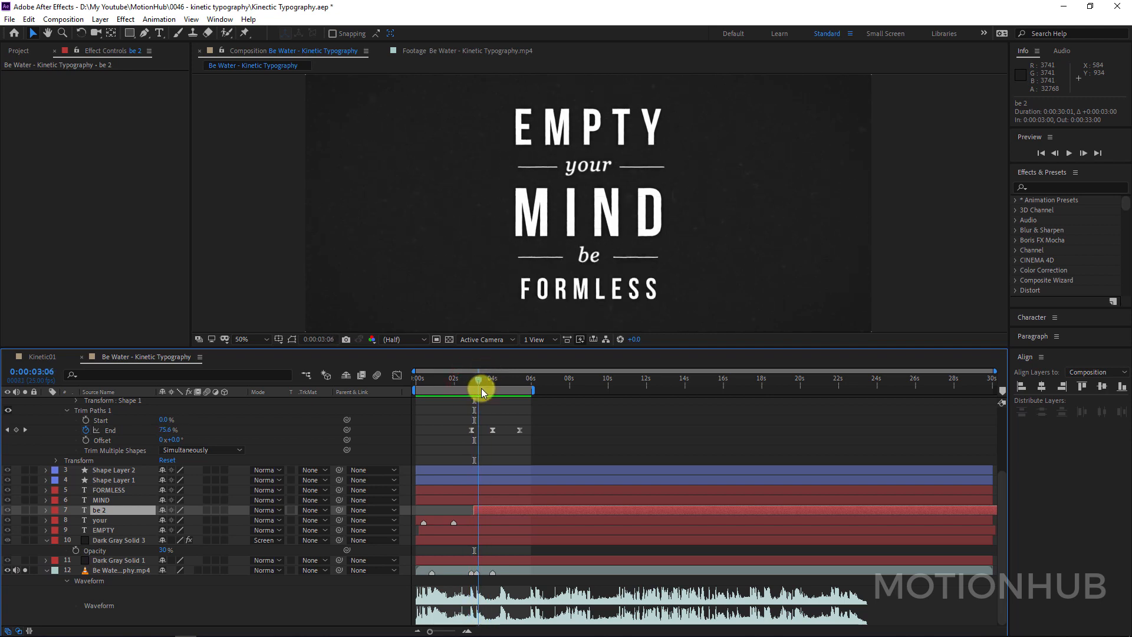
pyautogui.click(126, 490)
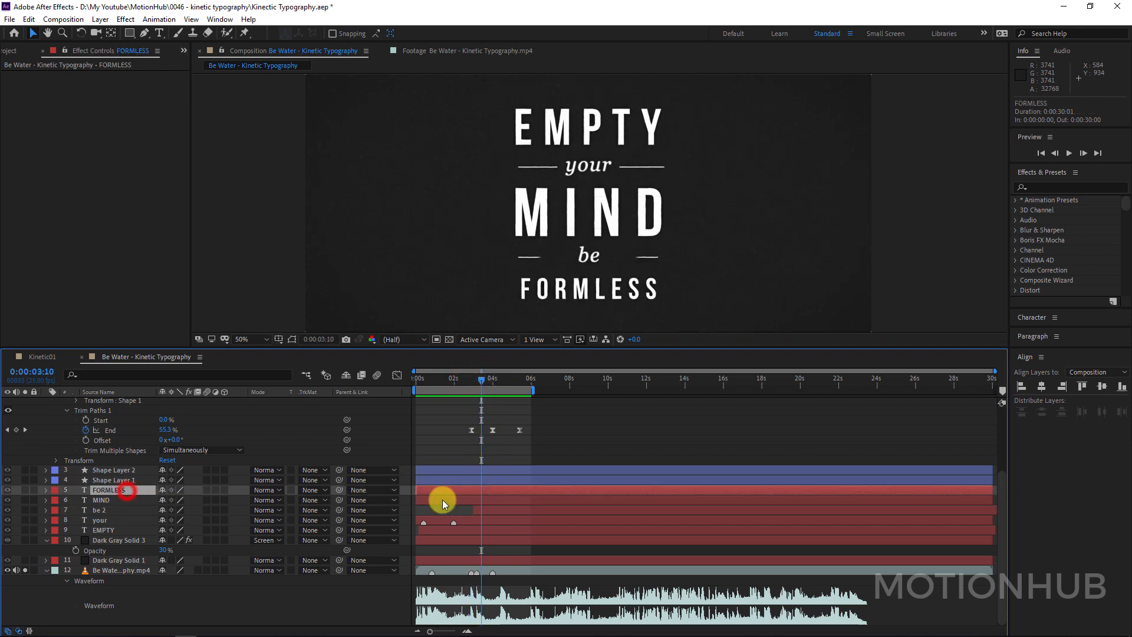
pyautogui.moveTo(455, 489); pyautogui.dragTo(521, 489)
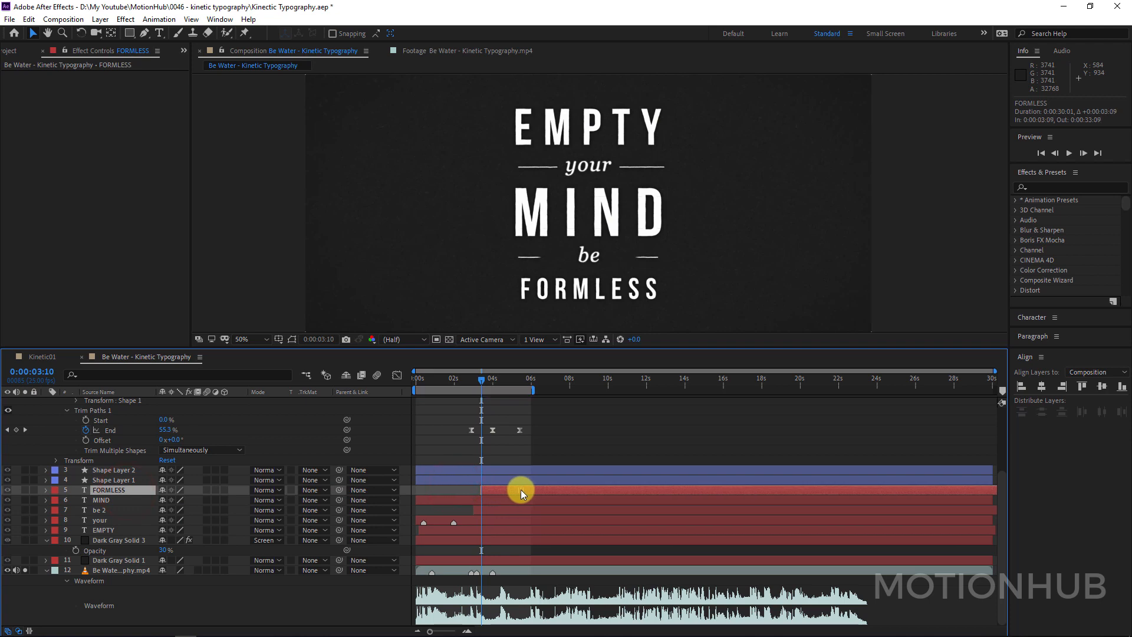
# Return to the start of the composition and turn off solo for the reference video layer.
pyautogui.moveTo(485, 383); pyautogui.dragTo(386, 395)
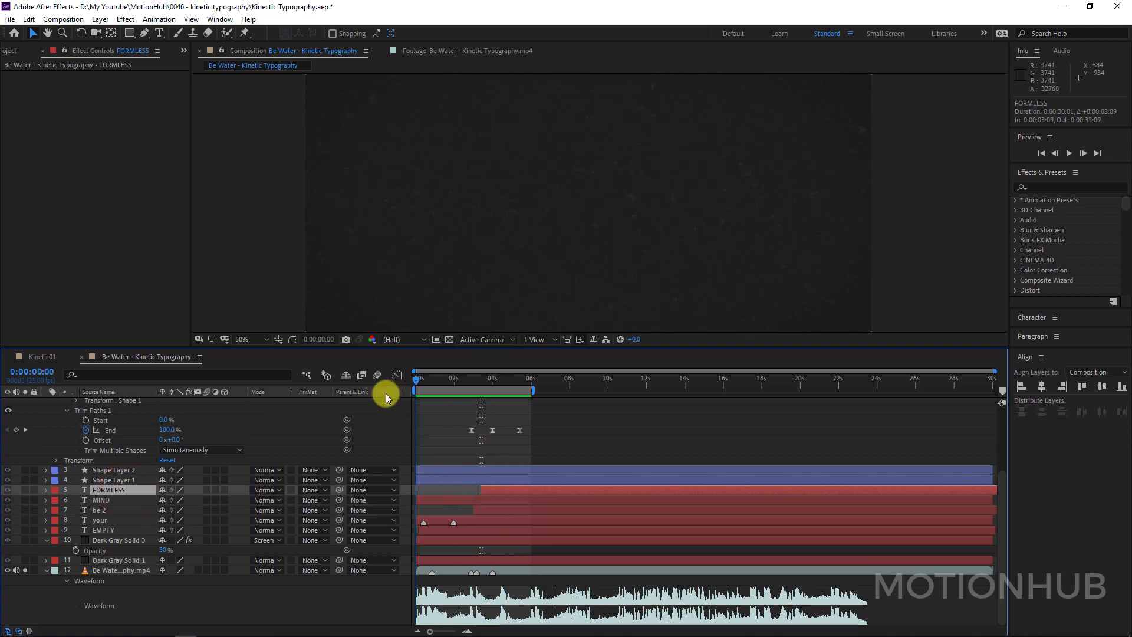
pyautogui.click(23, 570)
# Change the stroke colour of Shape Layers 3 and 4 to white.
pyautogui.scroll(3, 103, 454)
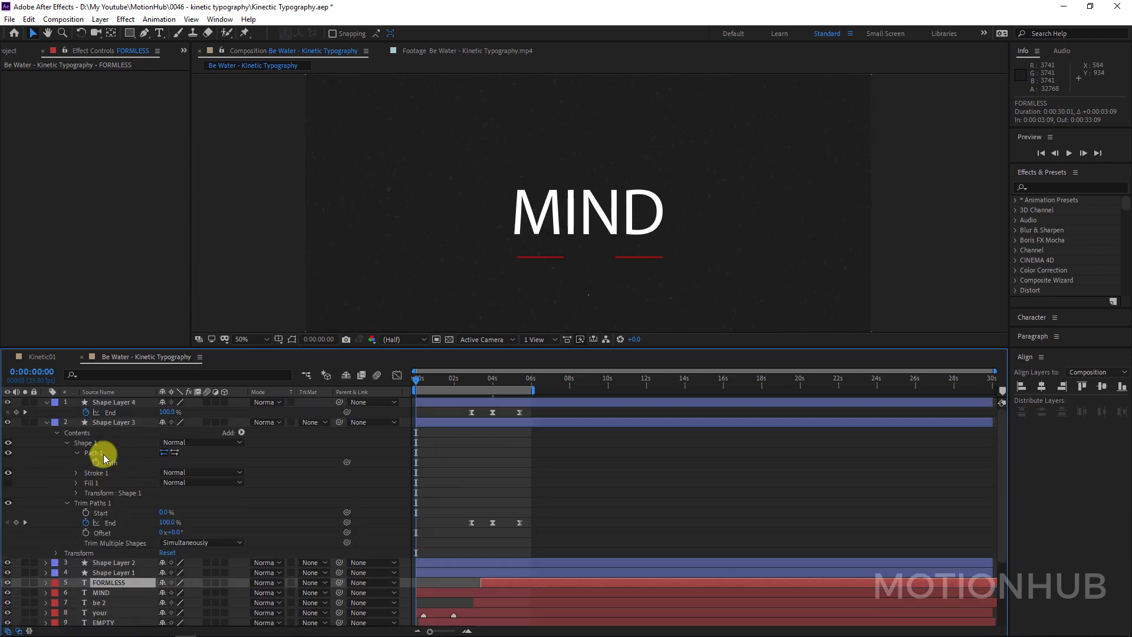
pyautogui.click(122, 403)
pyautogui.keyDown('shift'); pyautogui.click(133, 424); pyautogui.keyUp('shift')
pyautogui.click(473, 33)
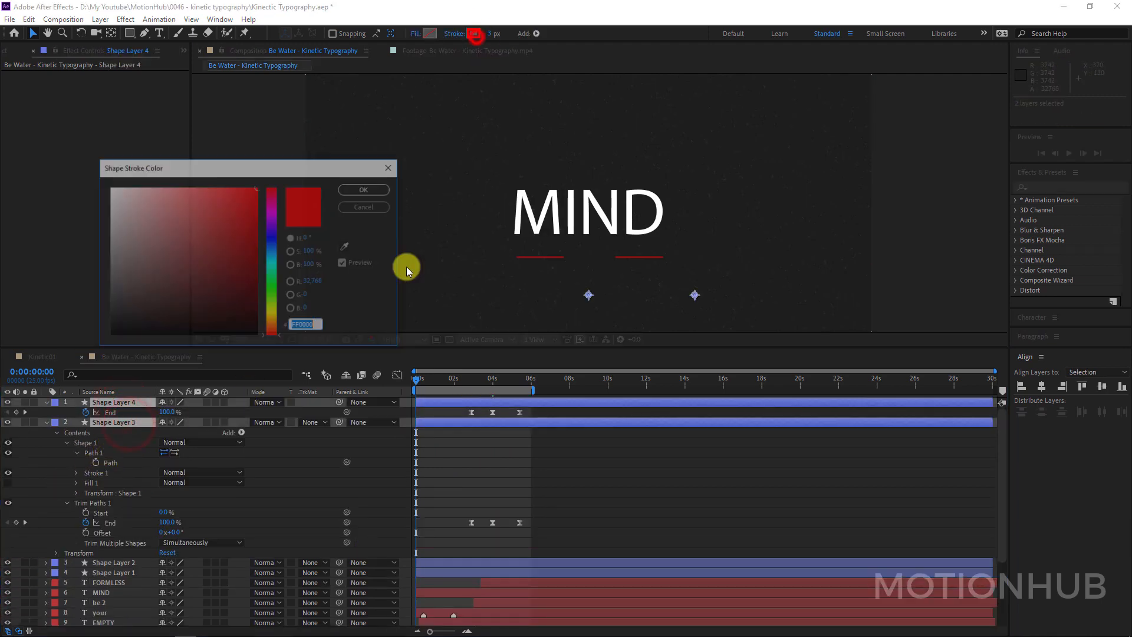
pyautogui.click(109, 187)
pyautogui.click(365, 189)
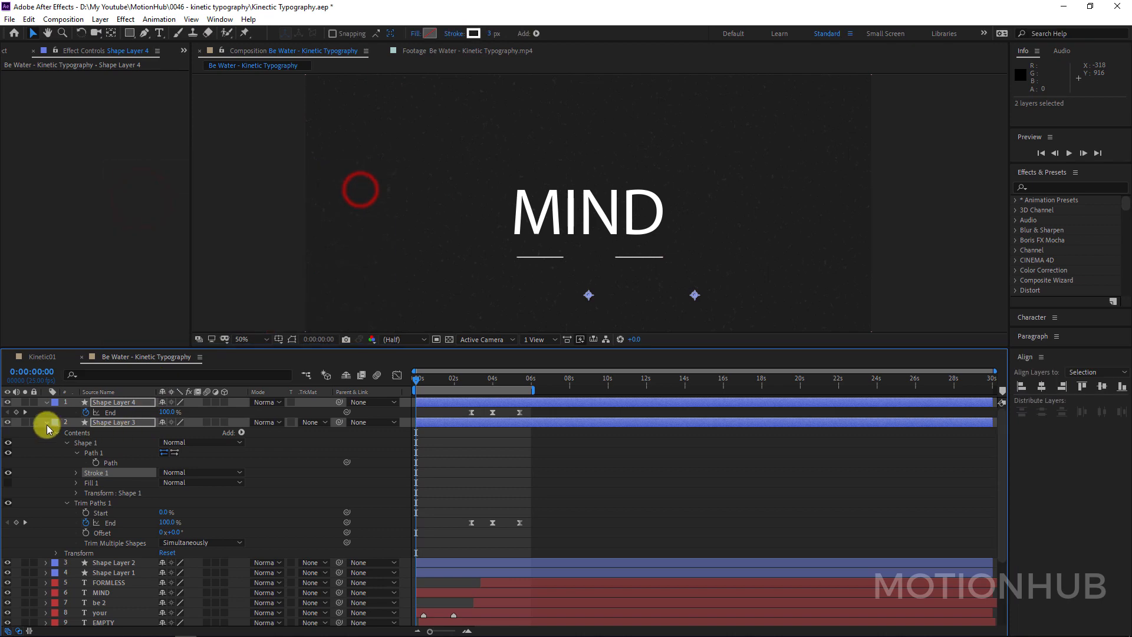
# Collapse the properties of Shape Layers 3 and 4, deselect everything and preview the composition.
pyautogui.press('u')
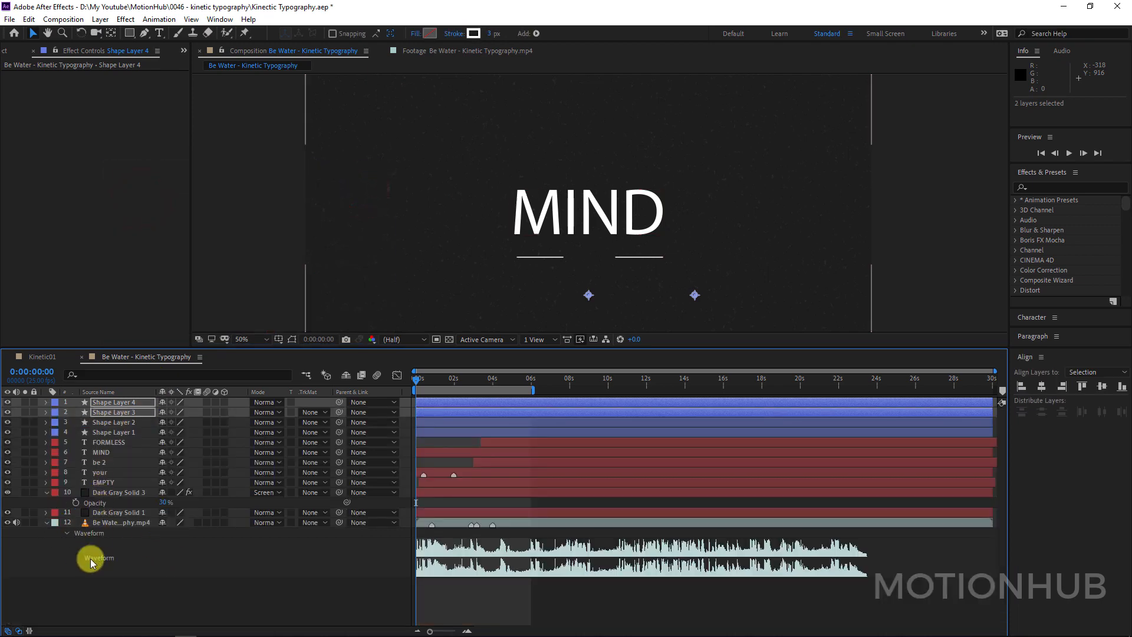
pyautogui.click(99, 578)
pyautogui.press('space')
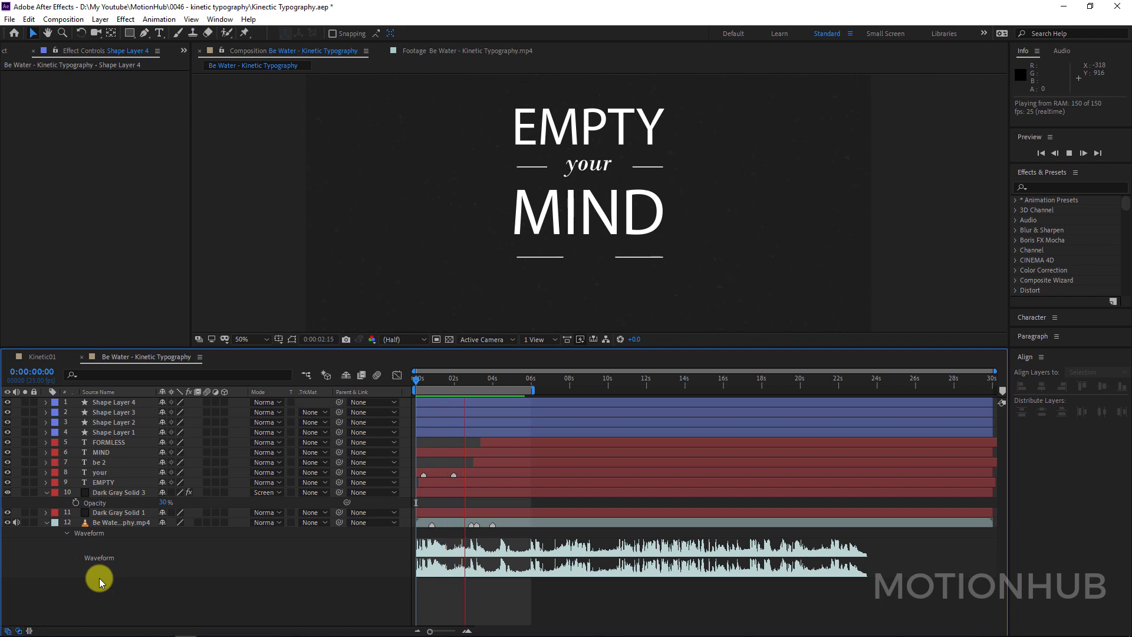
# Solo MIND and Dark Gray Solid 3 alongside the reference video, and add markers to MIND at 0:00:02:03 and 0:00:00:20.
pyautogui.click(24, 451)
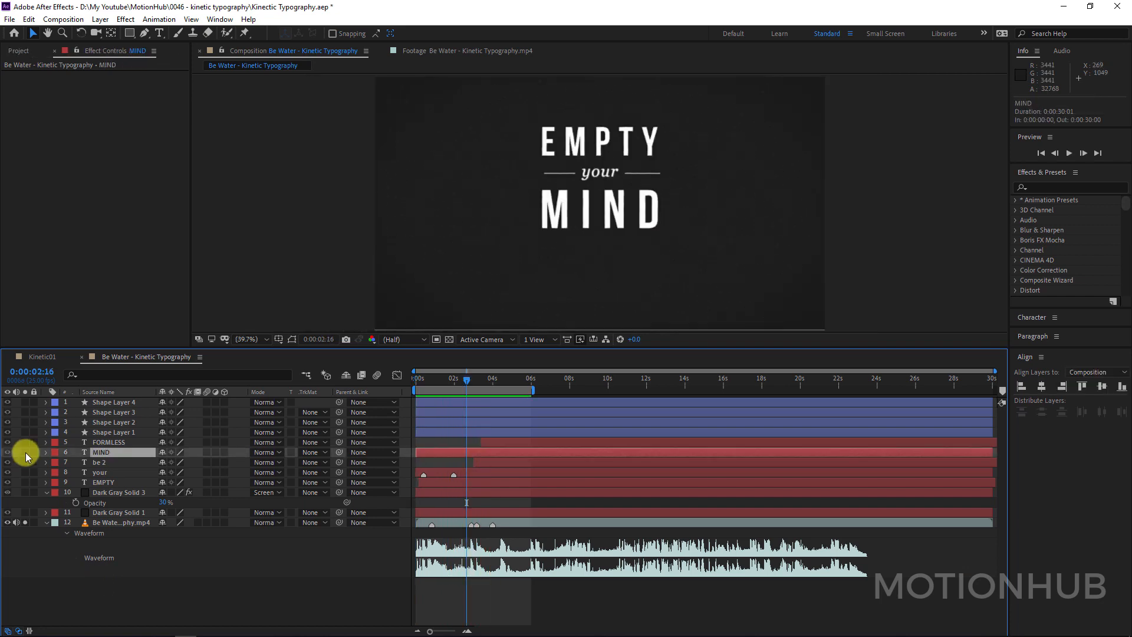
pyautogui.click(25, 493)
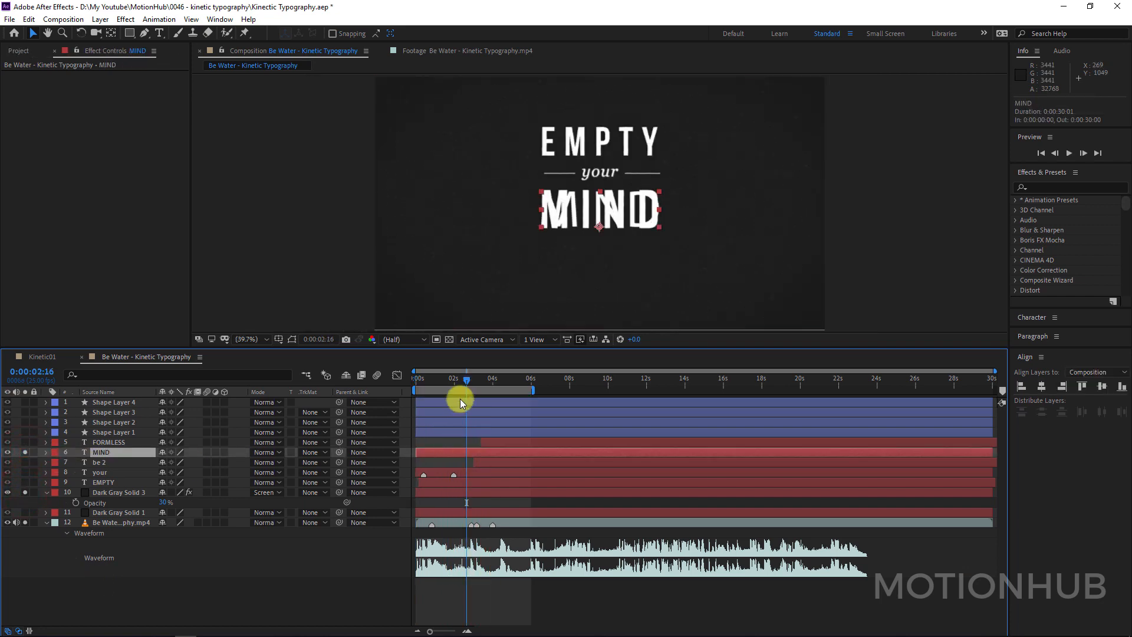
pyautogui.moveTo(456, 383); pyautogui.dragTo(456, 384)
pyautogui.click(184, 588)
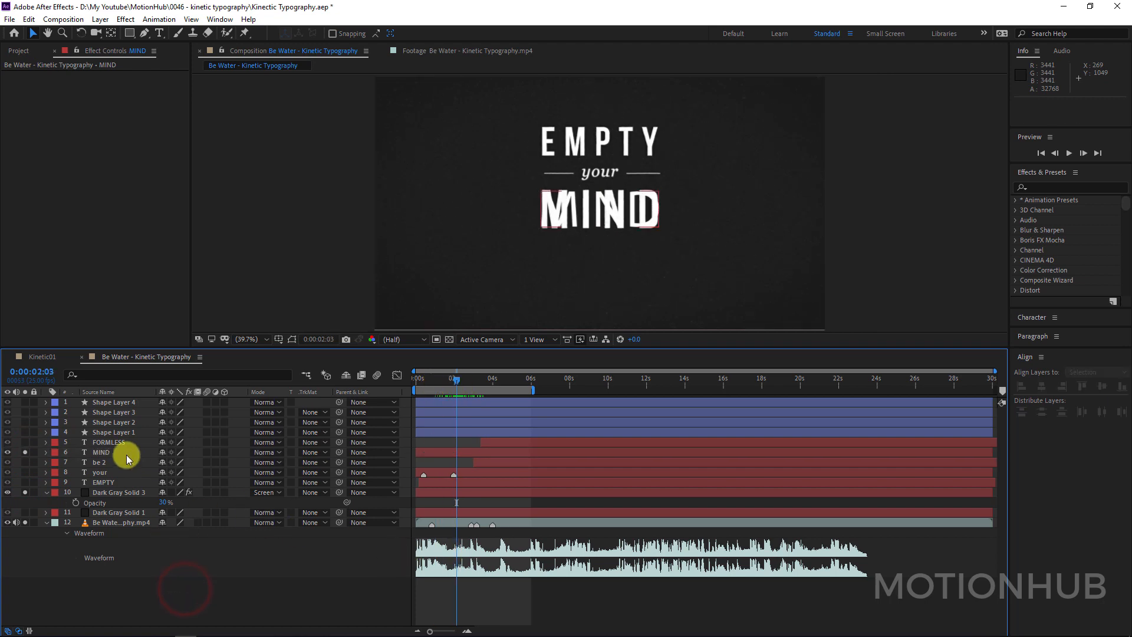
pyautogui.click(127, 455)
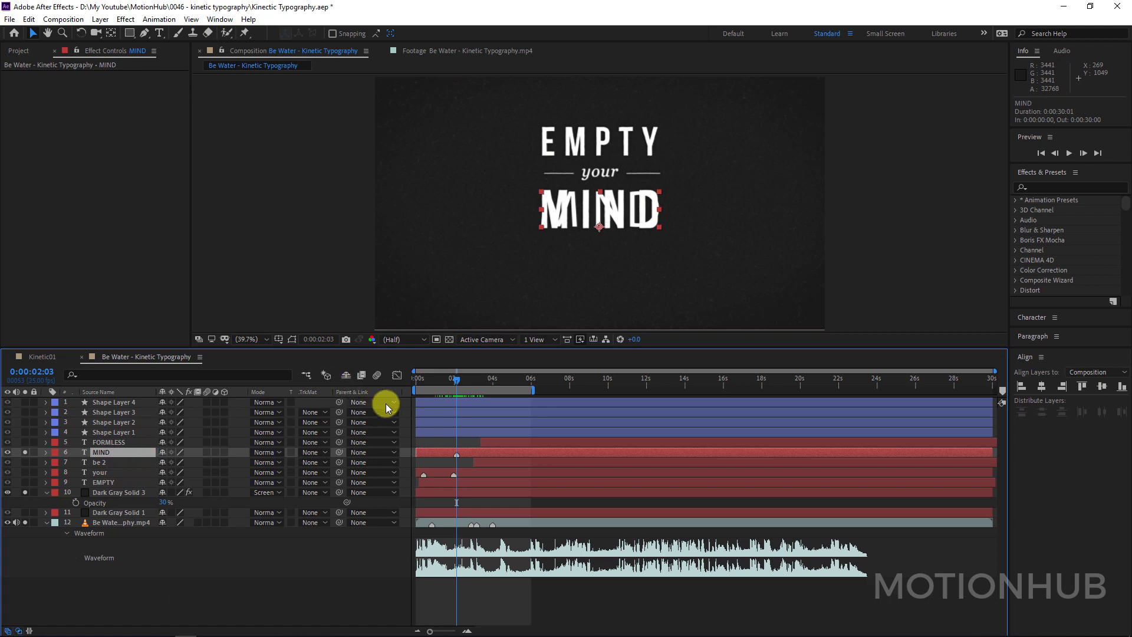
pyautogui.moveTo(441, 379); pyautogui.dragTo(430, 380)
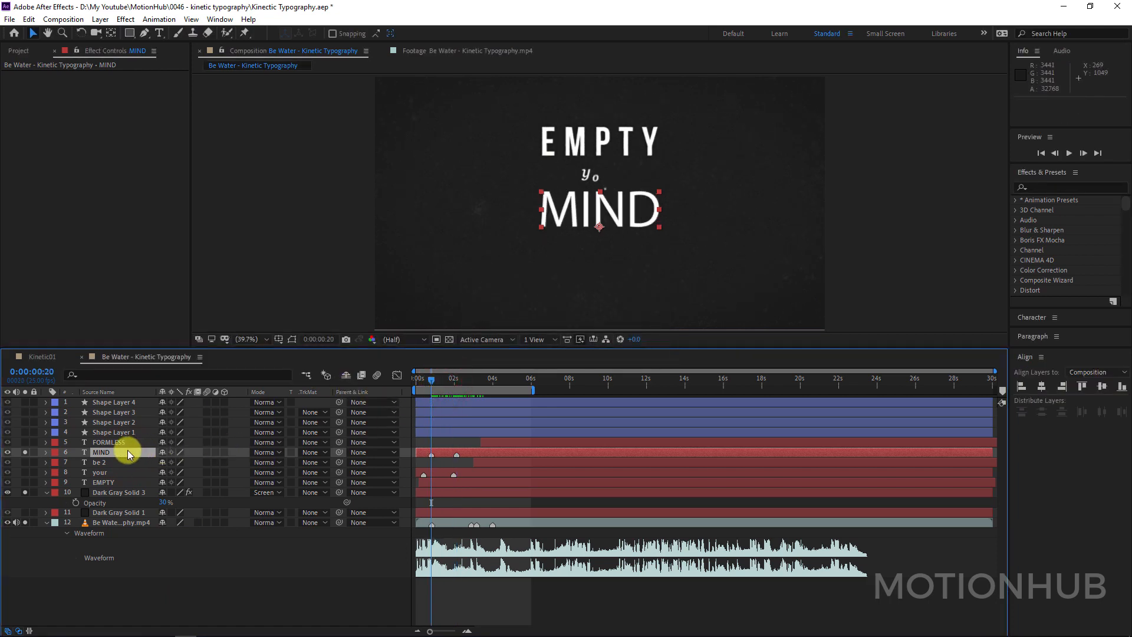
# Add a Scale animator to the MIND text layer and expand its range selector.
pyautogui.click(46, 452)
pyautogui.click(241, 463)
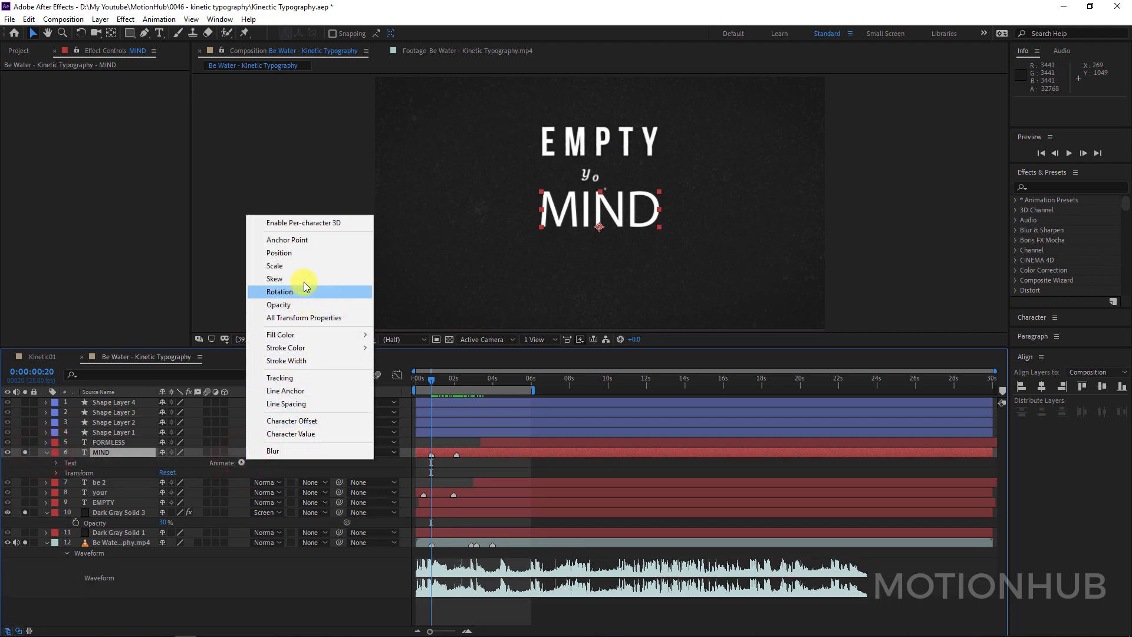
pyautogui.click(322, 264)
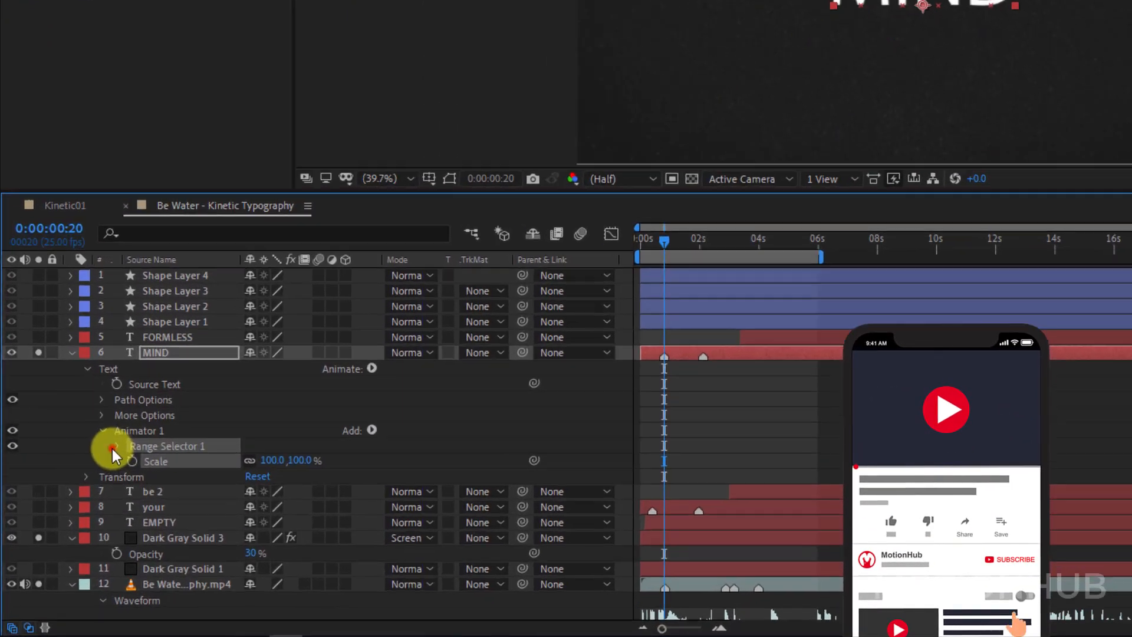
pyautogui.click(77, 514)
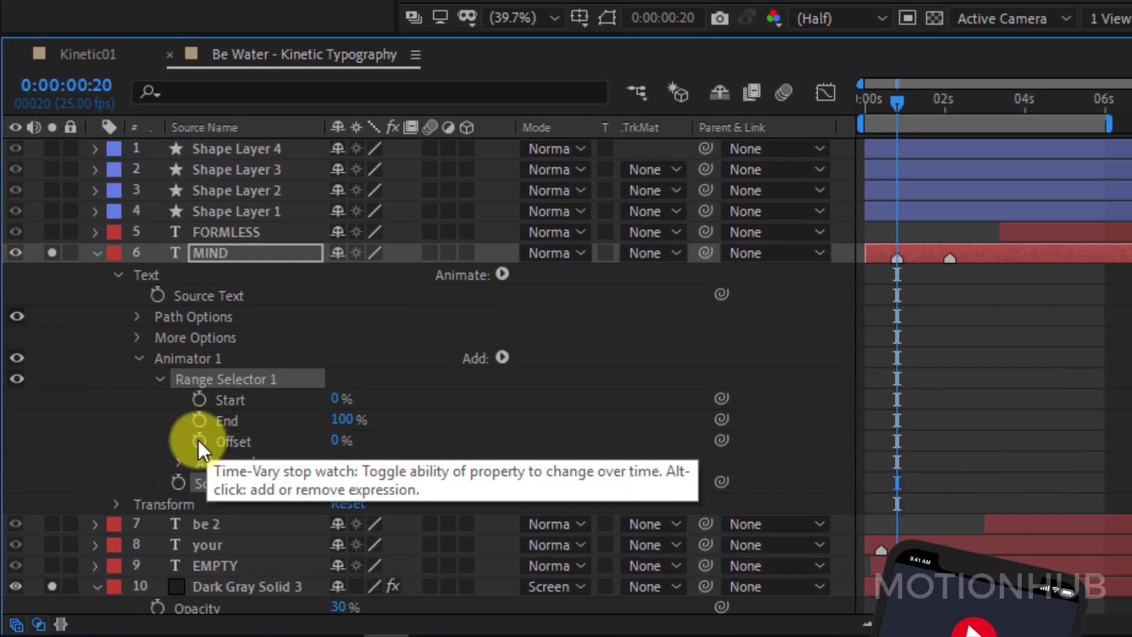
# Keyframe the range selector's Offset at 0% at 0:00:00:20 and at 100% at 0:00:02:03.
pyautogui.click(199, 440)
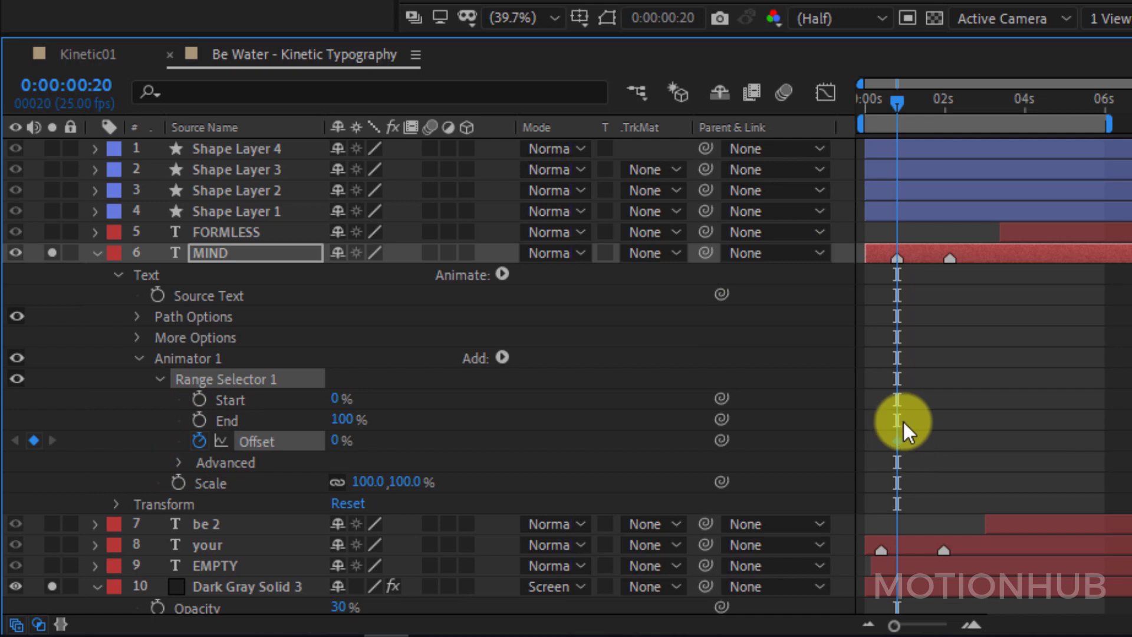
pyautogui.moveTo(903, 101); pyautogui.dragTo(955, 108)
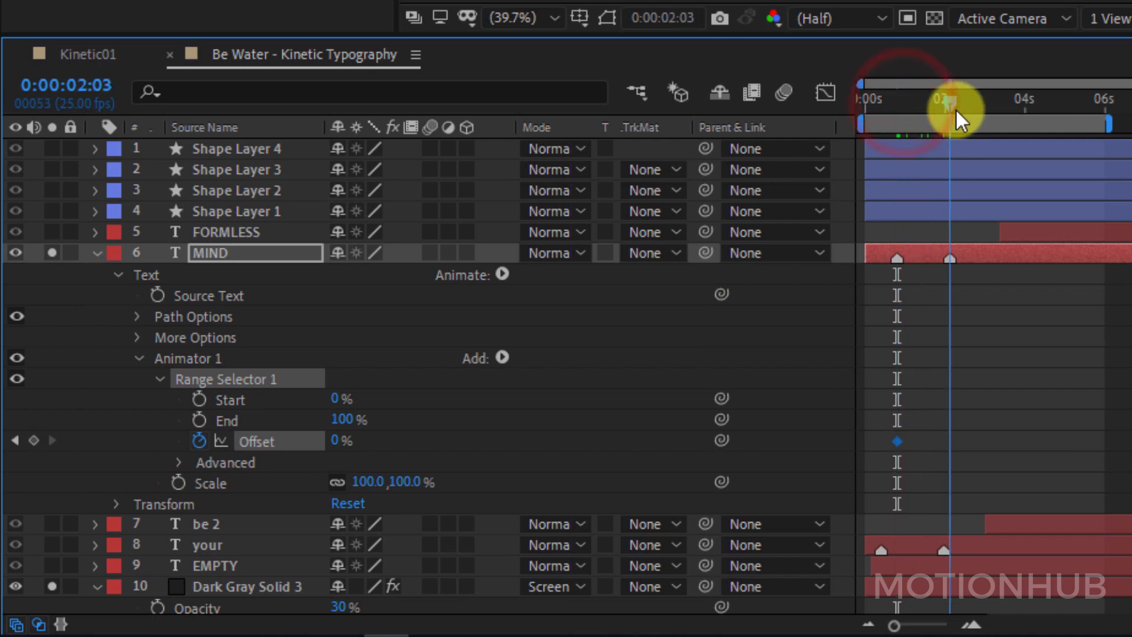
pyautogui.click(339, 441)
pyautogui.write('100')
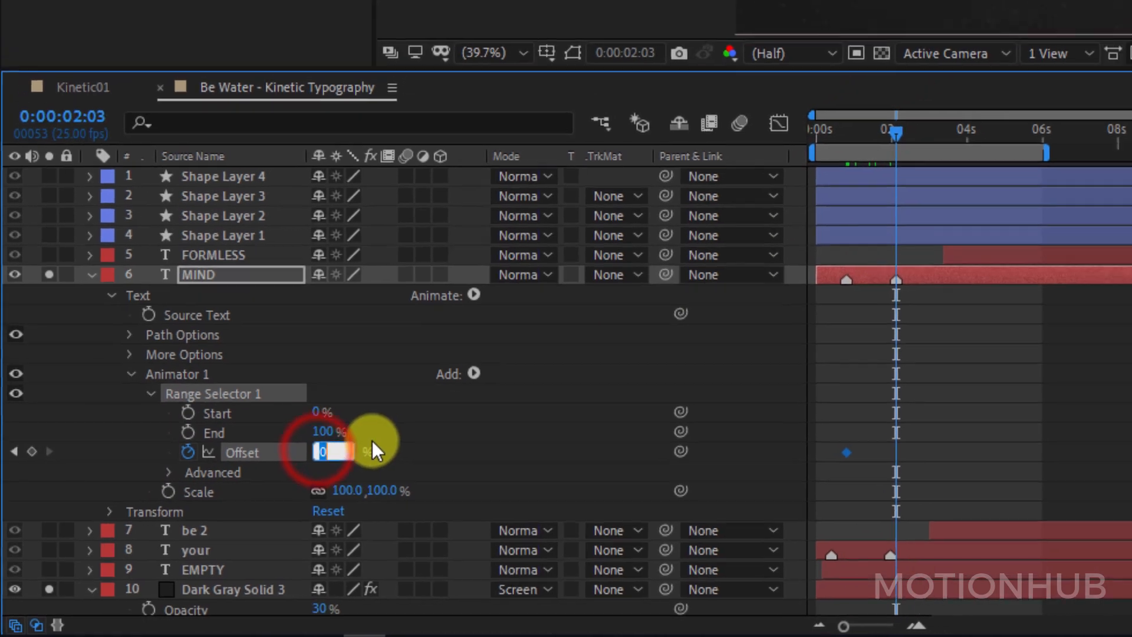
pyautogui.press('Return')
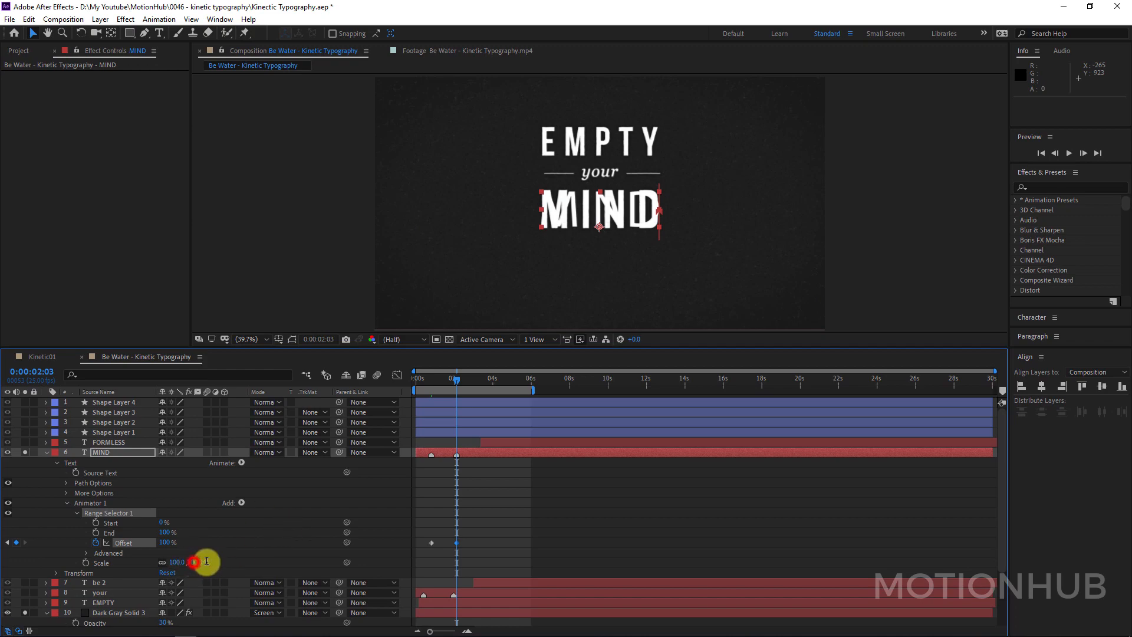
# Set the MIND text animator's Scale to 0%.
pyautogui.click(195, 562)
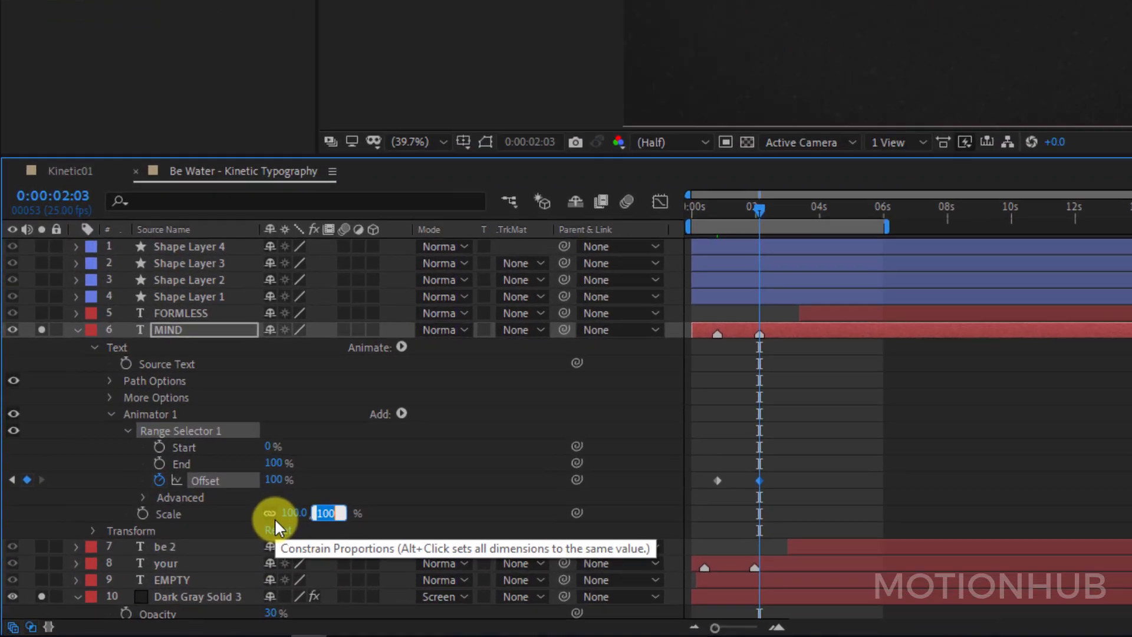
pyautogui.write('0')
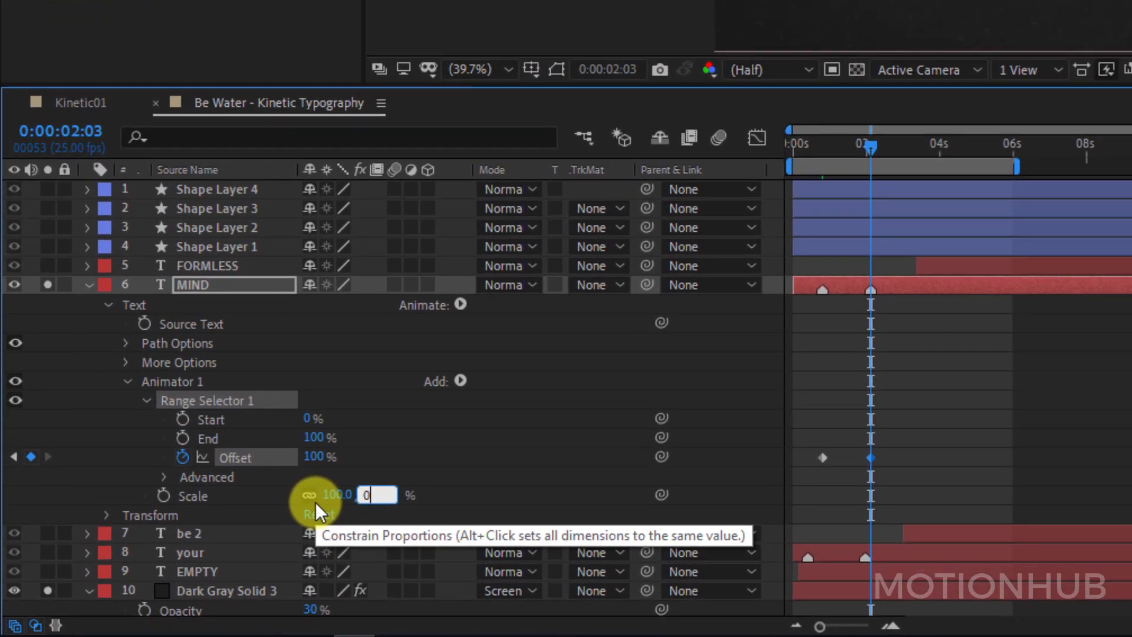
pyautogui.press('Return')
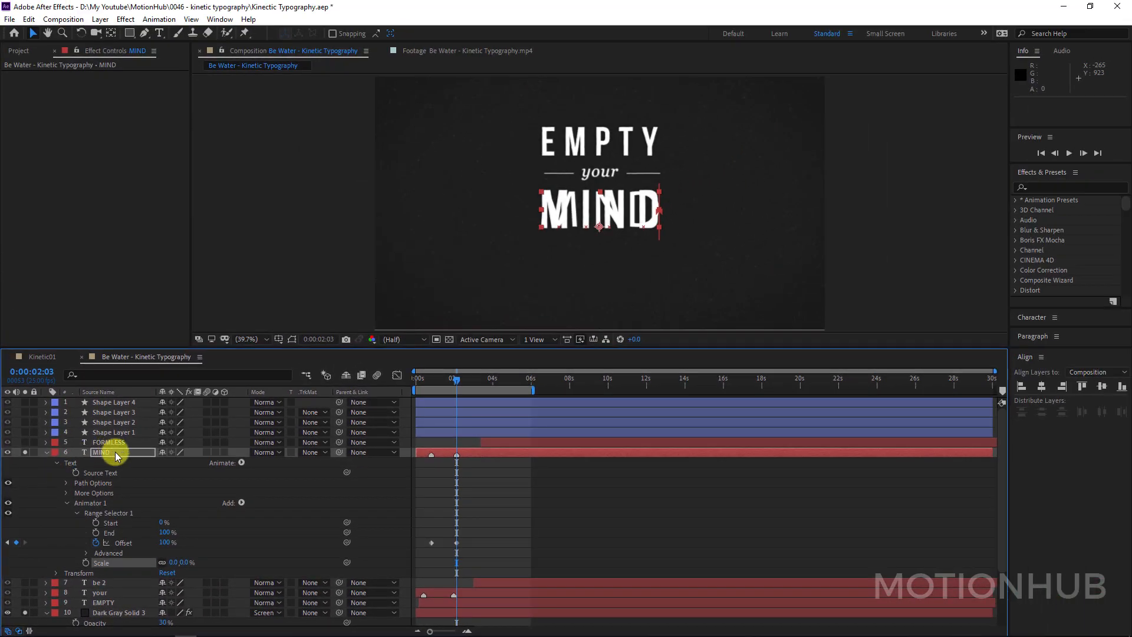
# Remove the Scale animator from the MIND layer and turn off solo for the reference video layer.
pyautogui.click(116, 452)
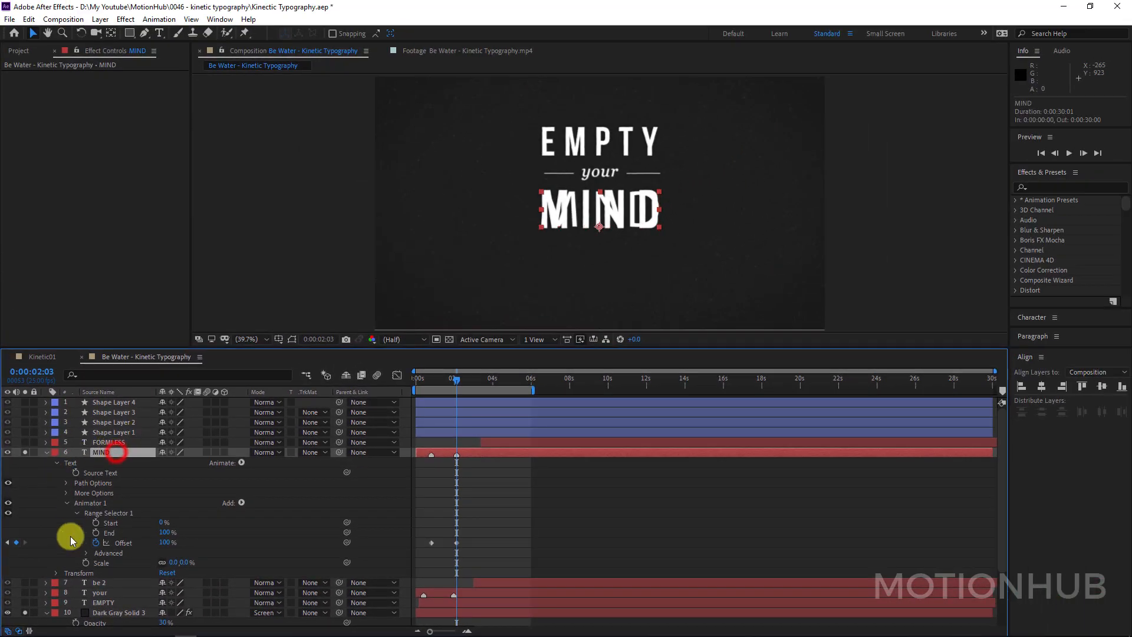
pyautogui.click(25, 611)
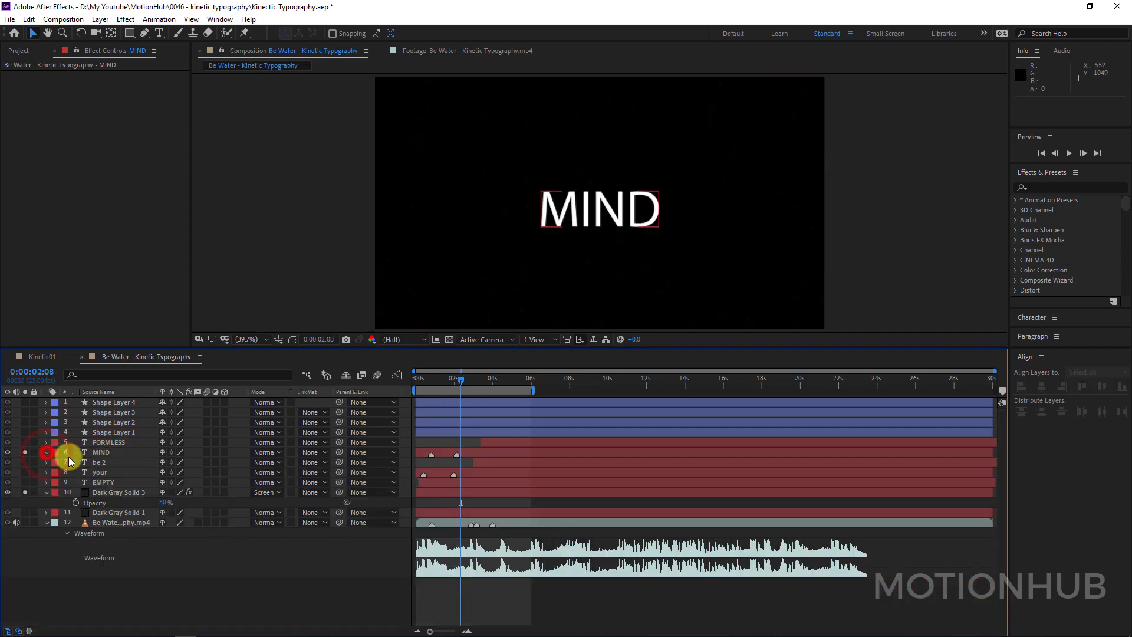
# Enable Per-character 3D on the MIND text layer and add one animator with Scale and Position.
pyautogui.click(46, 452)
pyautogui.click(106, 454)
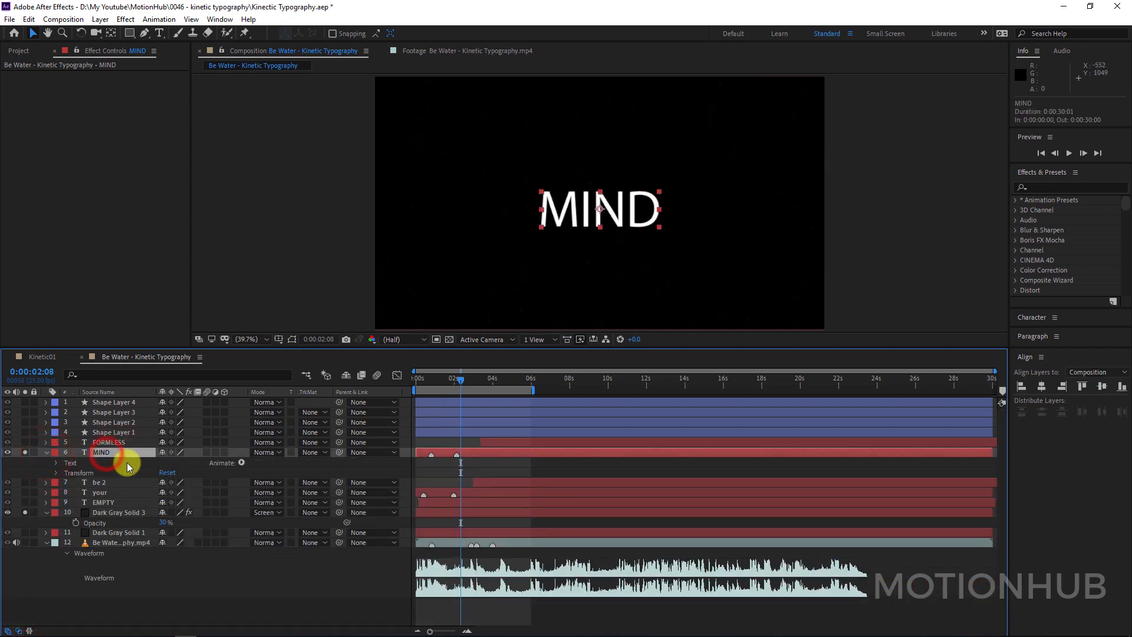
pyautogui.click(240, 463)
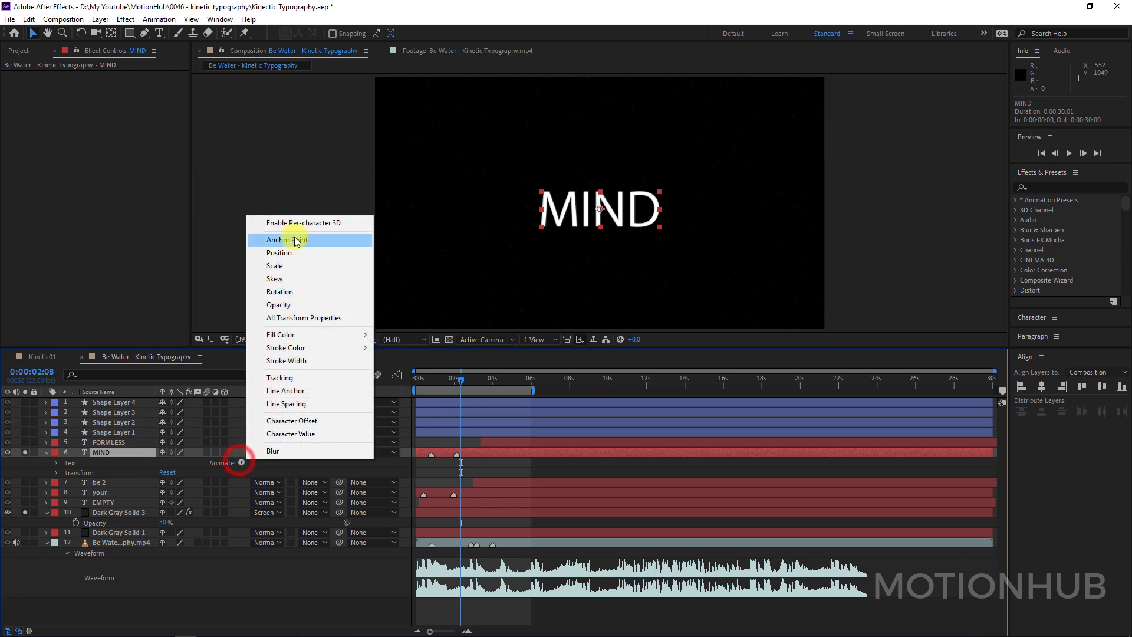
pyautogui.click(340, 222)
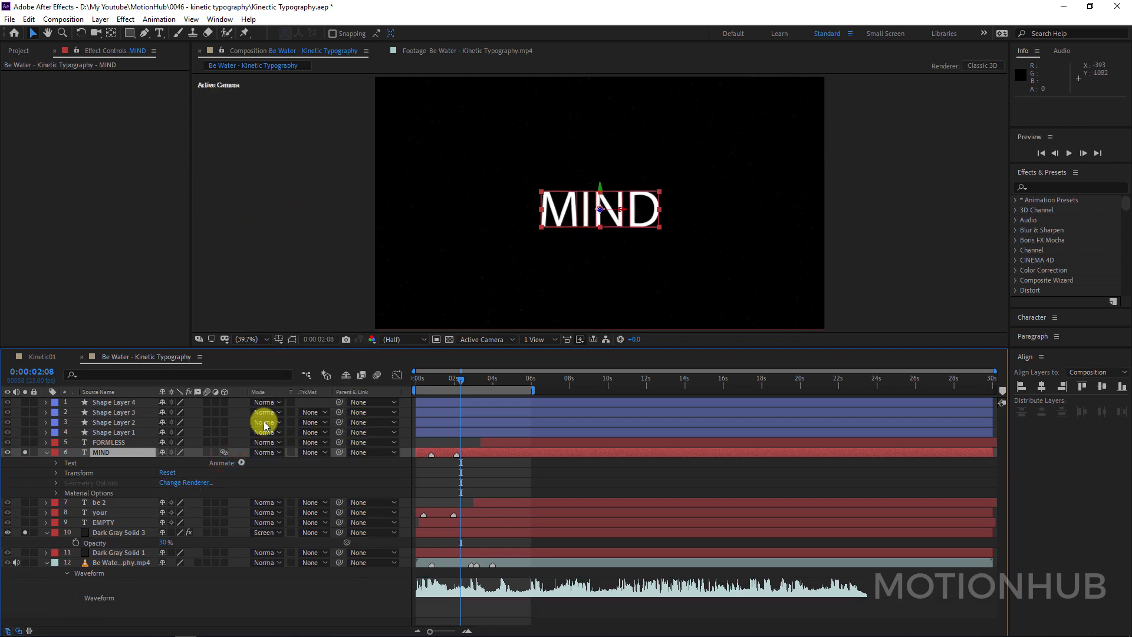
pyautogui.click(242, 463)
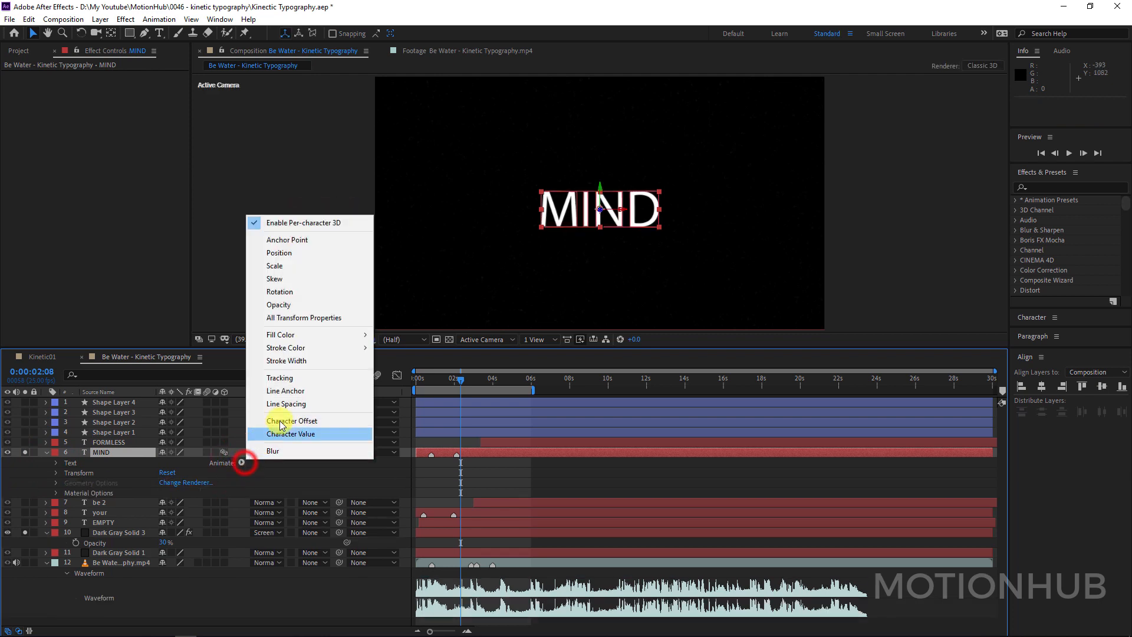
pyautogui.click(327, 267)
pyautogui.click(242, 463)
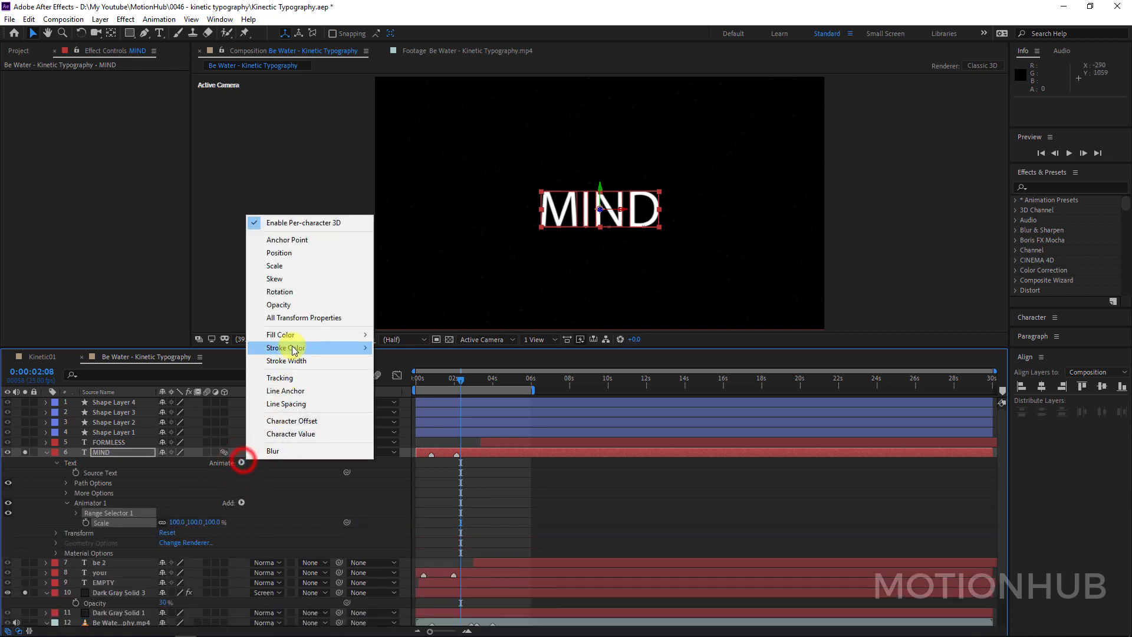
pyautogui.click(325, 255)
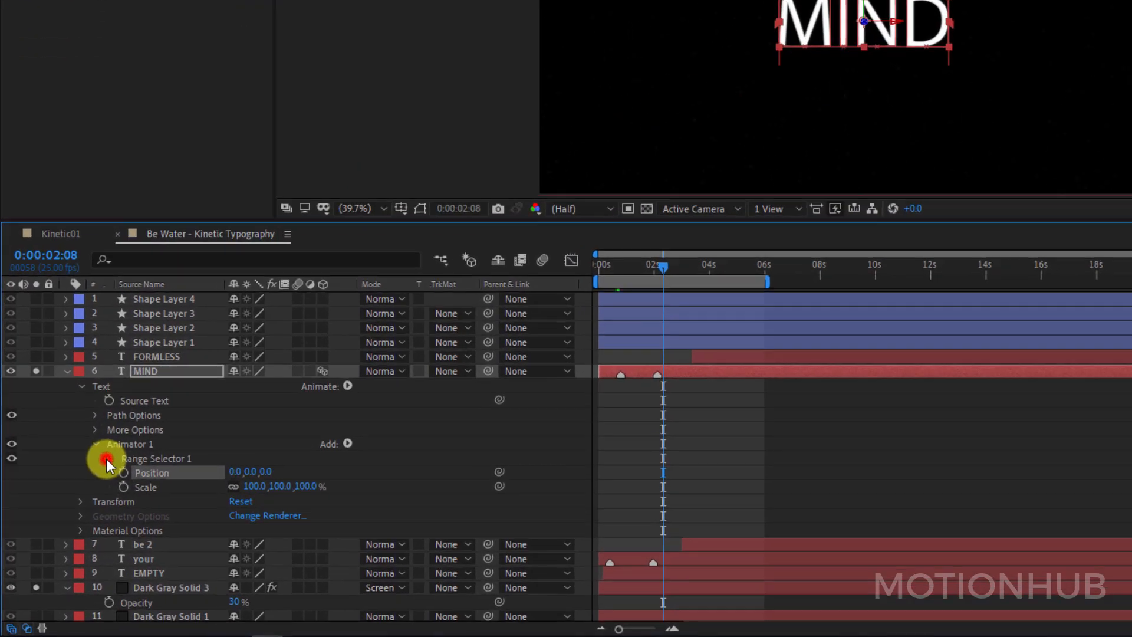
# Keyframe the Offset of MIND's range selector at 100% at the 0:00:02:03 marker.
pyautogui.click(76, 513)
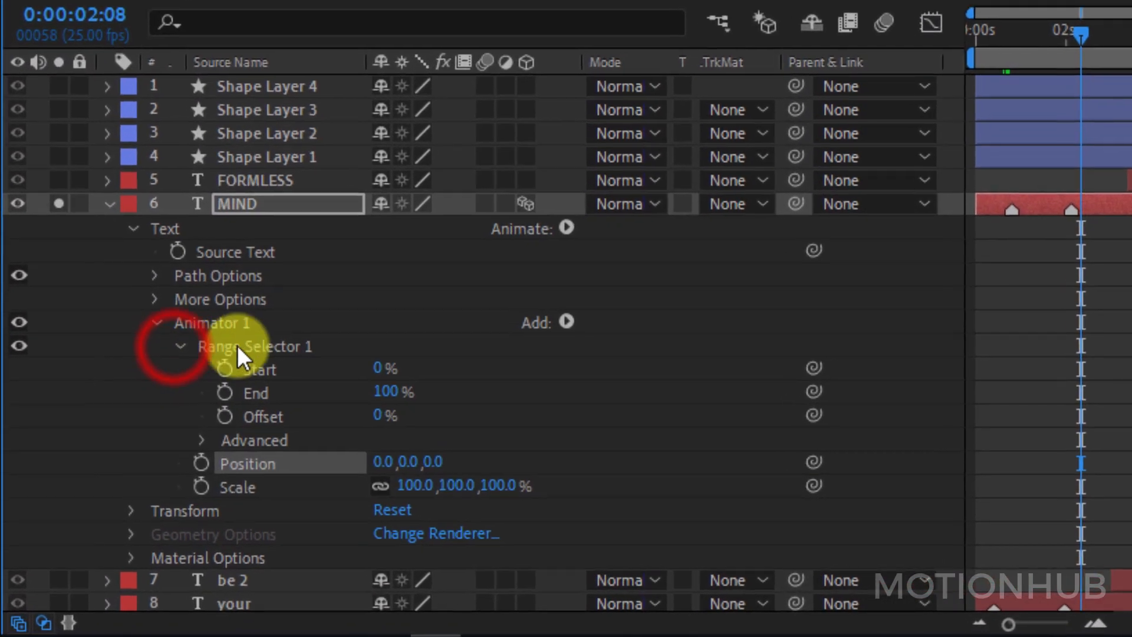
pyautogui.scroll(3, 698, 268)
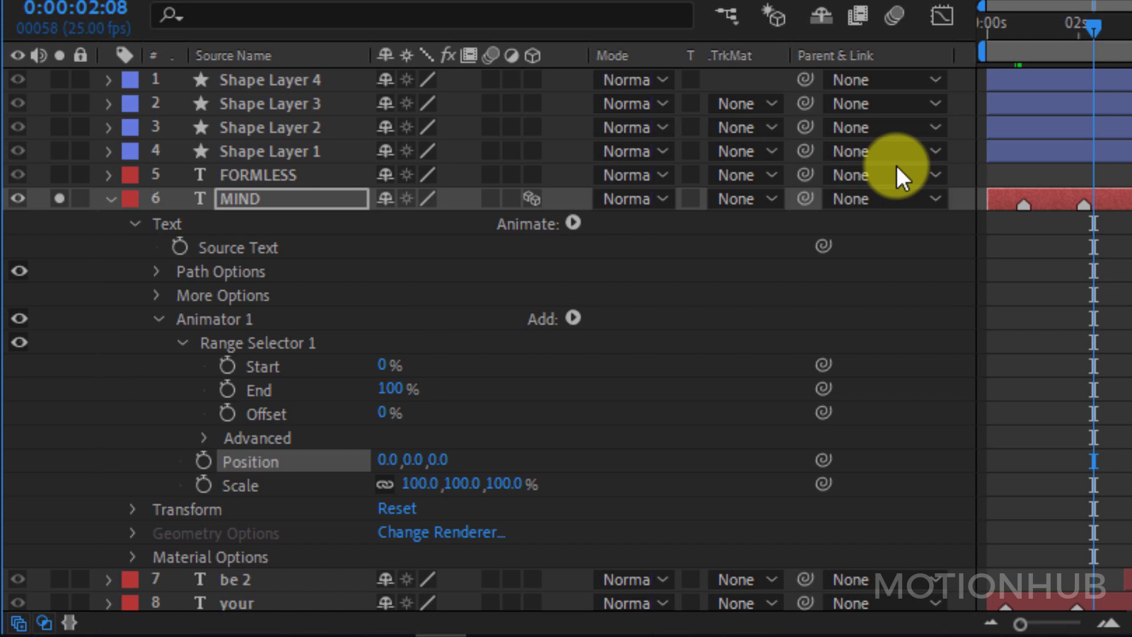
pyautogui.click(1085, 26)
pyautogui.click(227, 412)
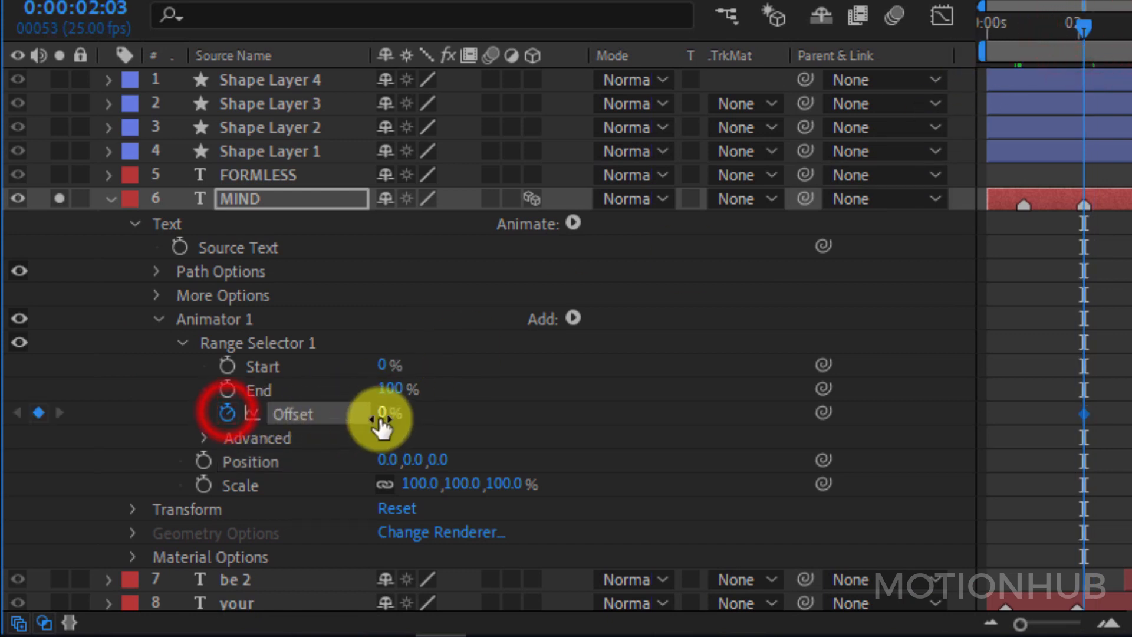
pyautogui.click(388, 410)
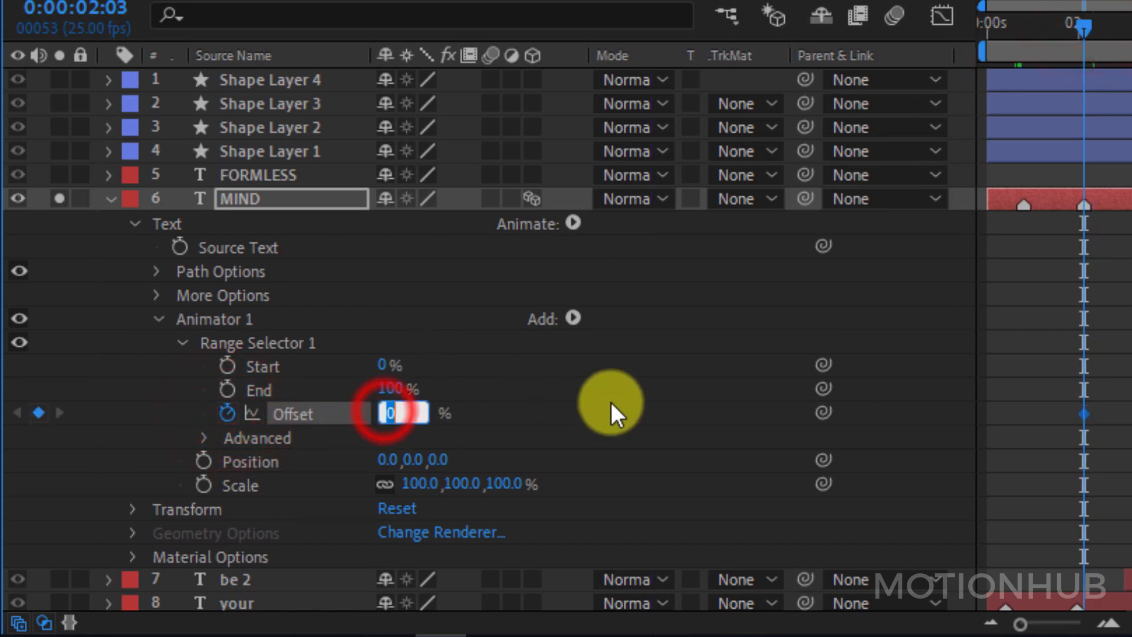
pyautogui.write('100')
pyautogui.press('Return')
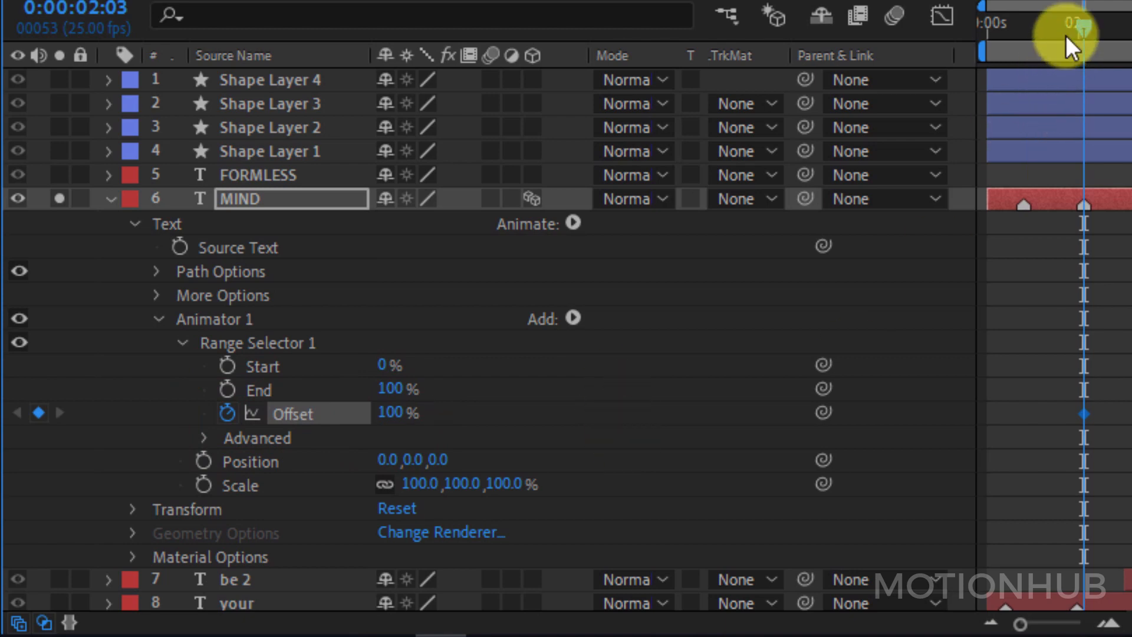
# Add an Offset keyframe of 0% to MIND's range selector at the 0:00:00:20 marker.
pyautogui.moveTo(1066, 34); pyautogui.dragTo(1027, 26)
pyautogui.click(394, 413)
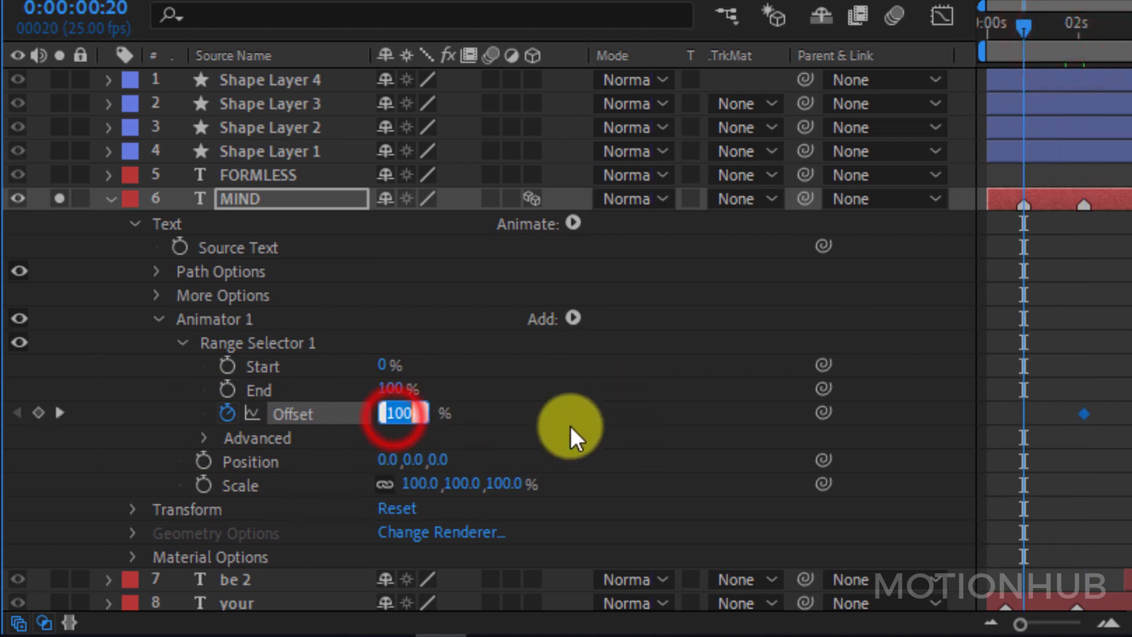
pyautogui.write('0')
pyautogui.press('Return')
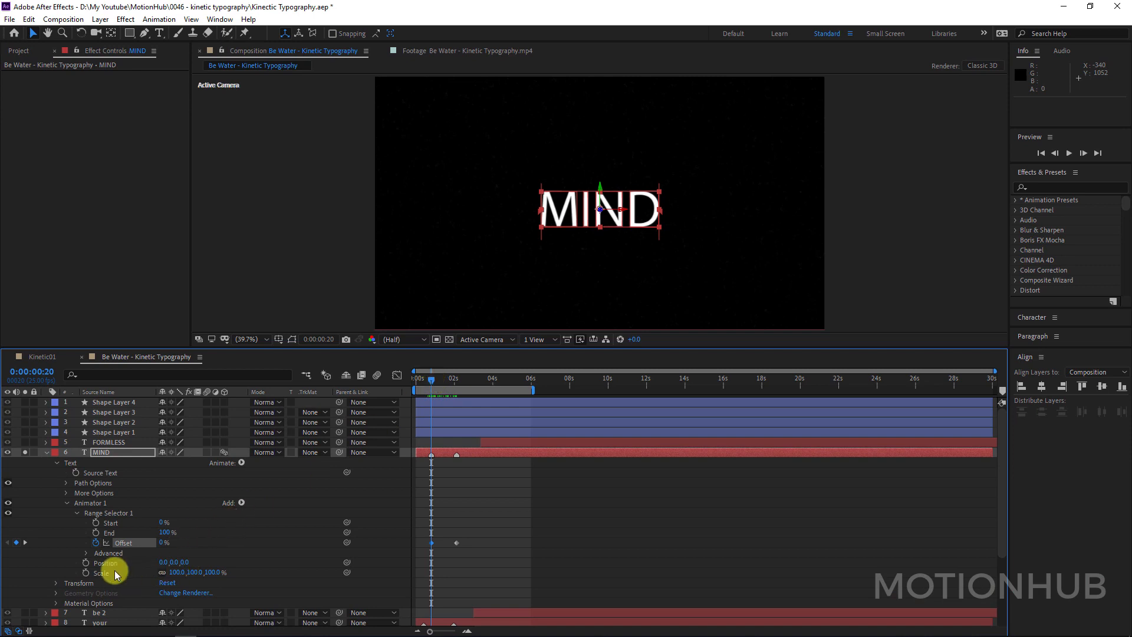
# Set the Scale of the MIND text animator to 0% on all axes and its Position Z to 1500.
pyautogui.write('0')
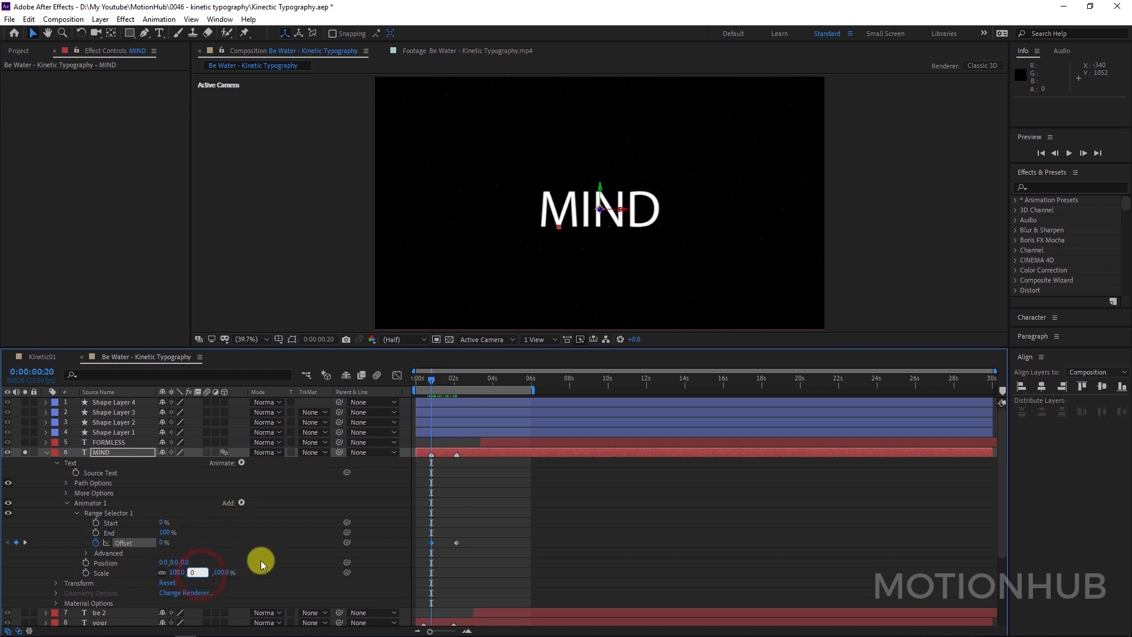
pyautogui.press('Return')
pyautogui.click(185, 562)
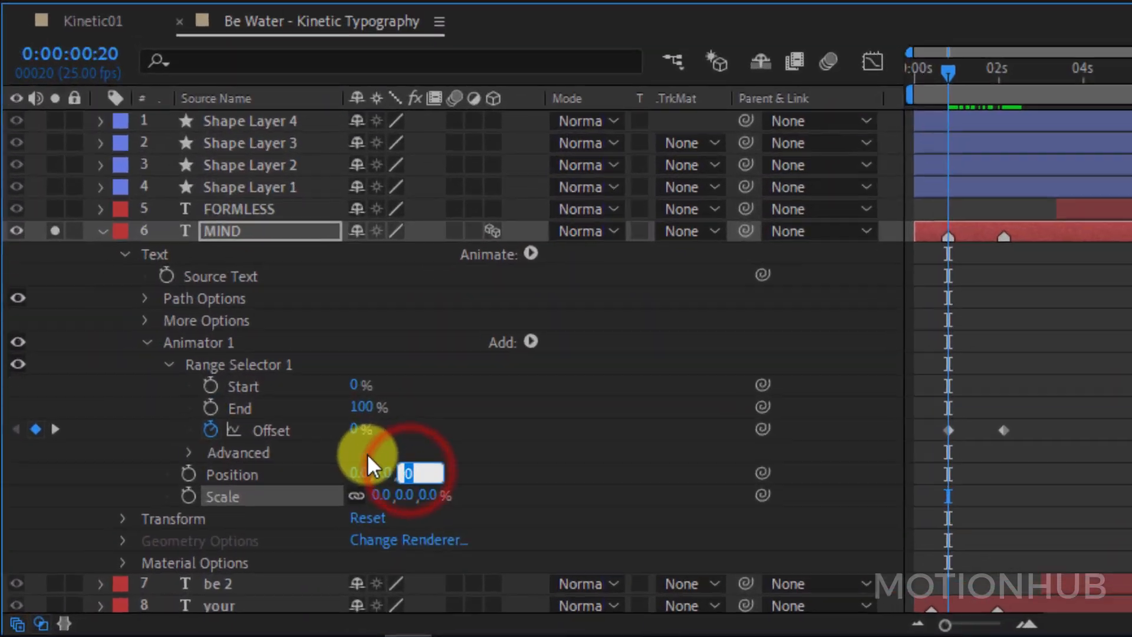
pyautogui.write('1500')
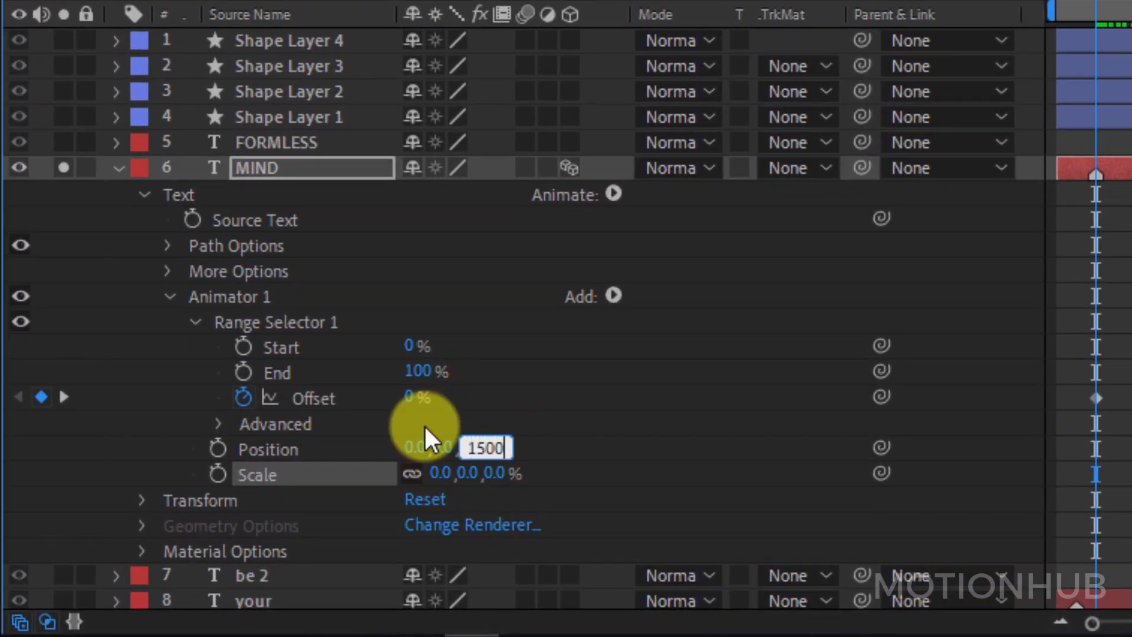
pyautogui.press('Return')
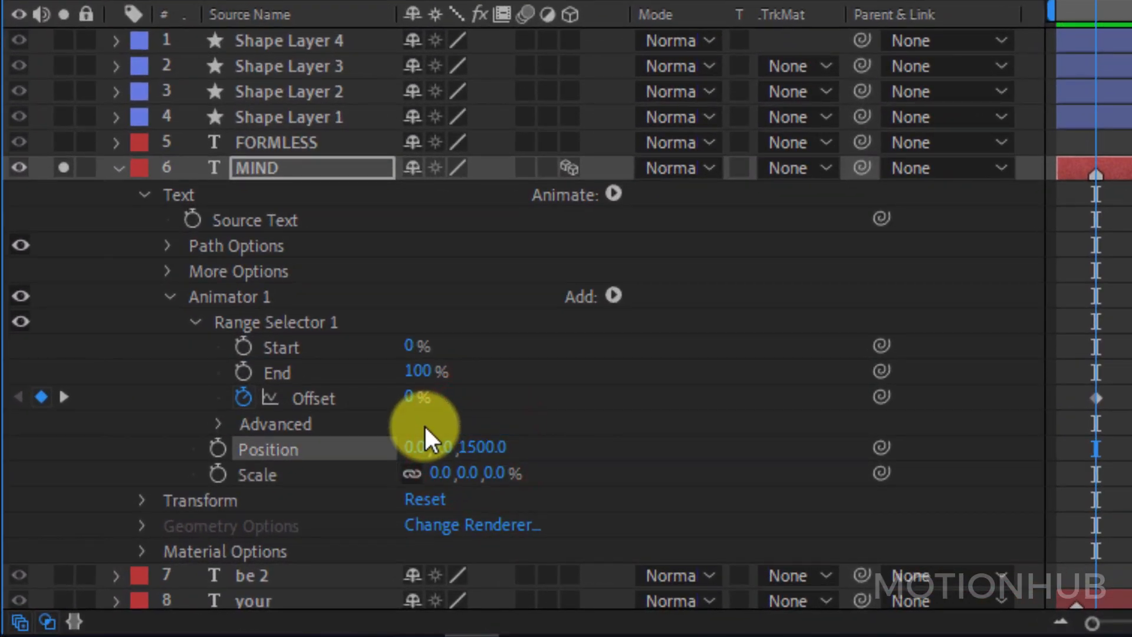
# Set the Position Y of the MIND text animator to -30 and preview the animation.
pyautogui.moveTo(442, 451)
pyautogui.mouseDown()
pyautogui.moveTo(407, 447)
pyautogui.moveTo(434, 457)
pyautogui.mouseUp()
pyautogui.click(448, 450)
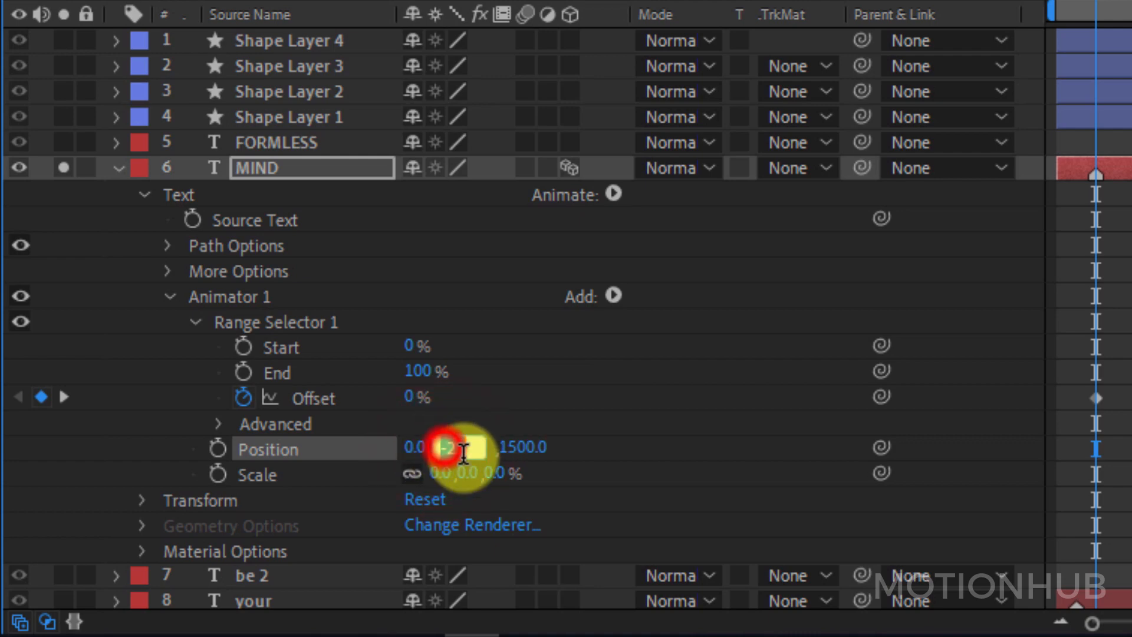
pyautogui.write('-30')
pyautogui.press('Return')
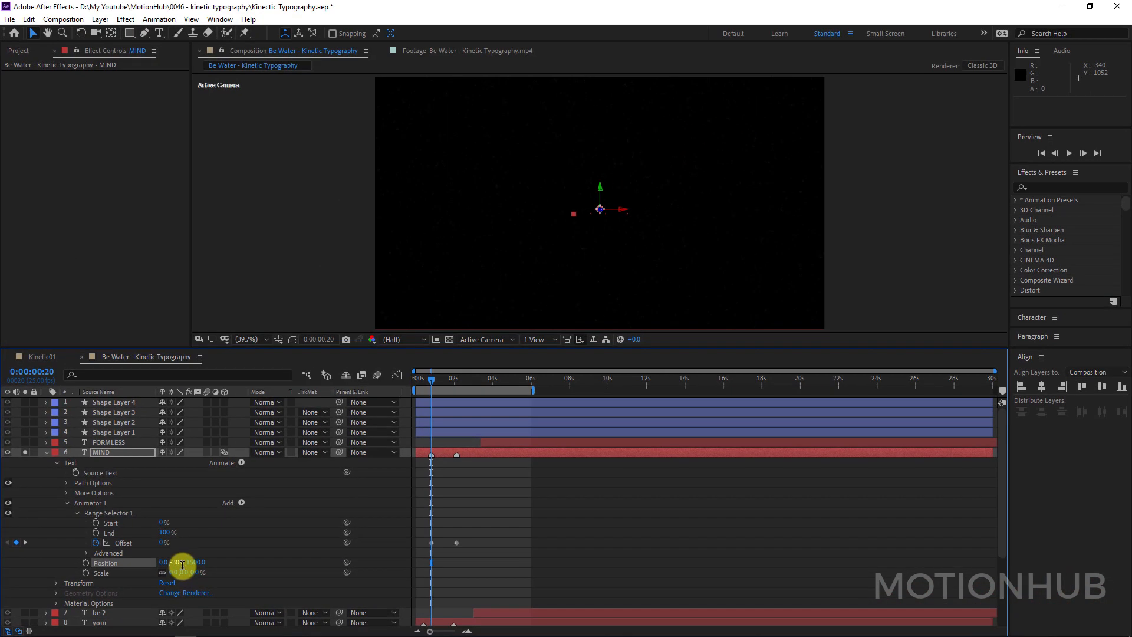
pyautogui.press('space')
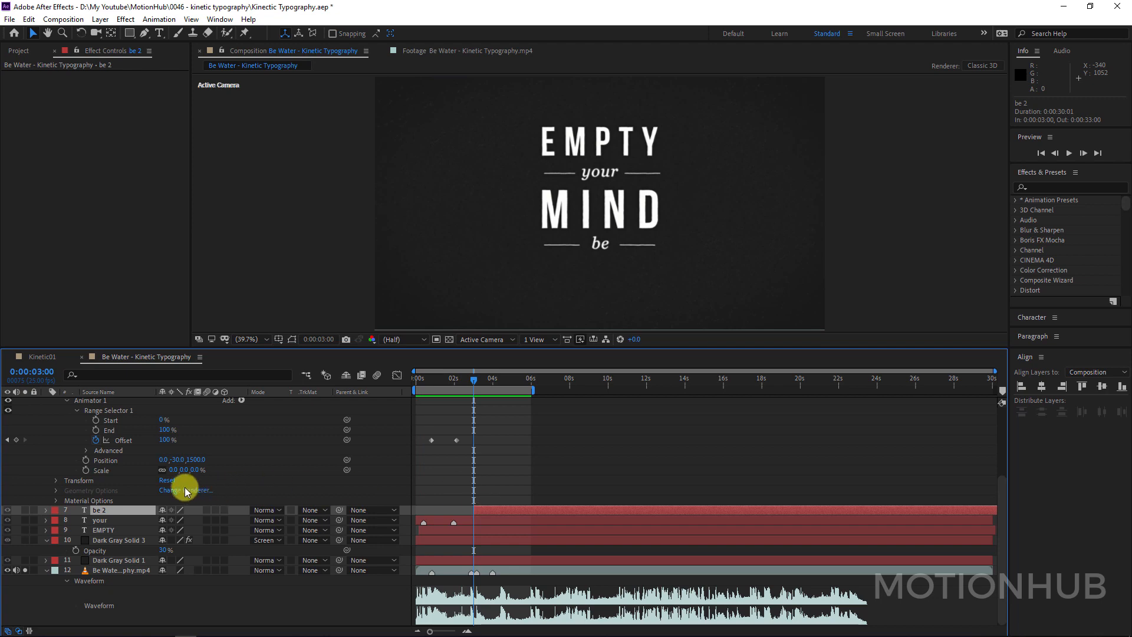
# Trim the in points of Shape Layer 4 and Shape Layer 3 to 0:00:03:00.
pyautogui.scroll(5, 182, 487)
pyautogui.click(127, 401)
pyautogui.keyDown('shift'); pyautogui.click(134, 412); pyautogui.keyUp('shift')
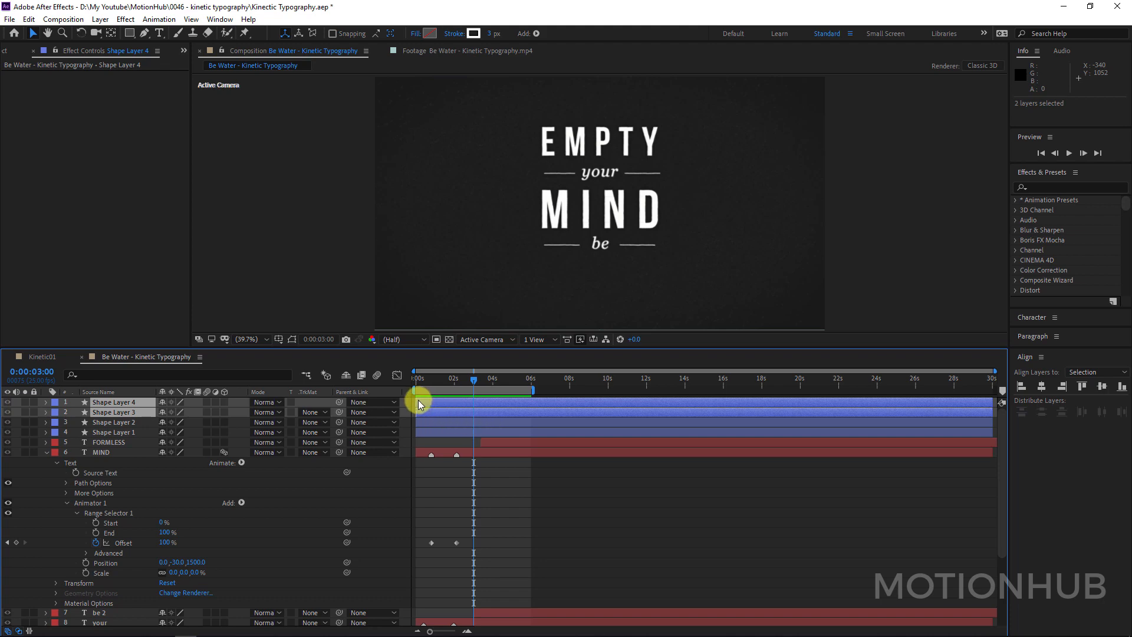
pyautogui.moveTo(418, 402); pyautogui.dragTo(477, 400)
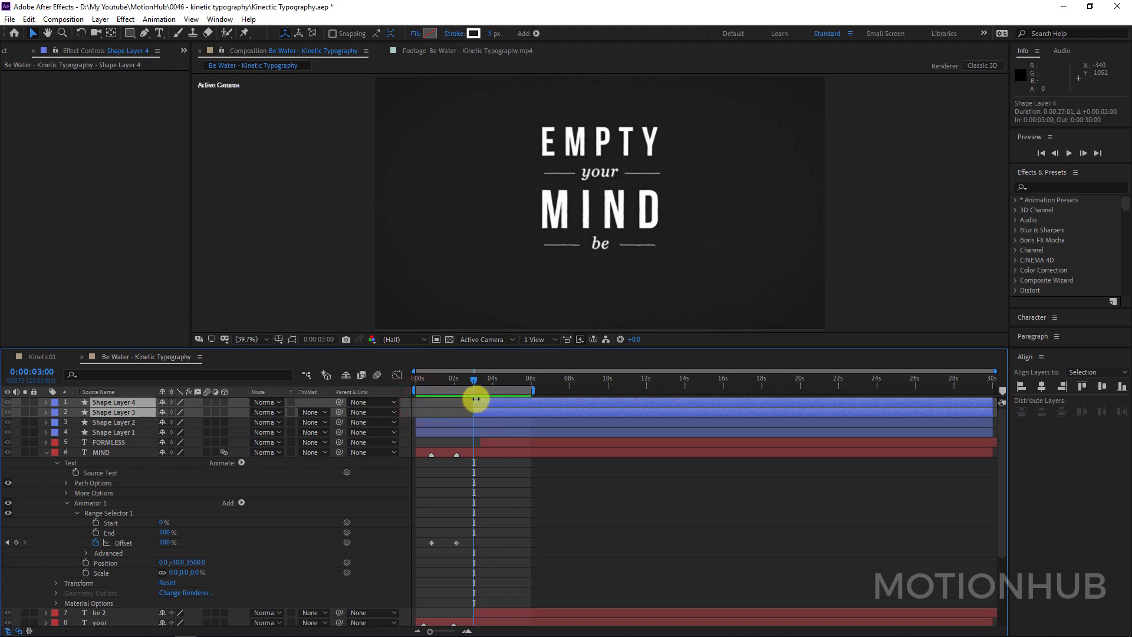
# Scrub the reference with no layer selected and add composition markers at 0:00:03:19 and 0:00:04:19.
pyautogui.scroll(-5, 267, 527)
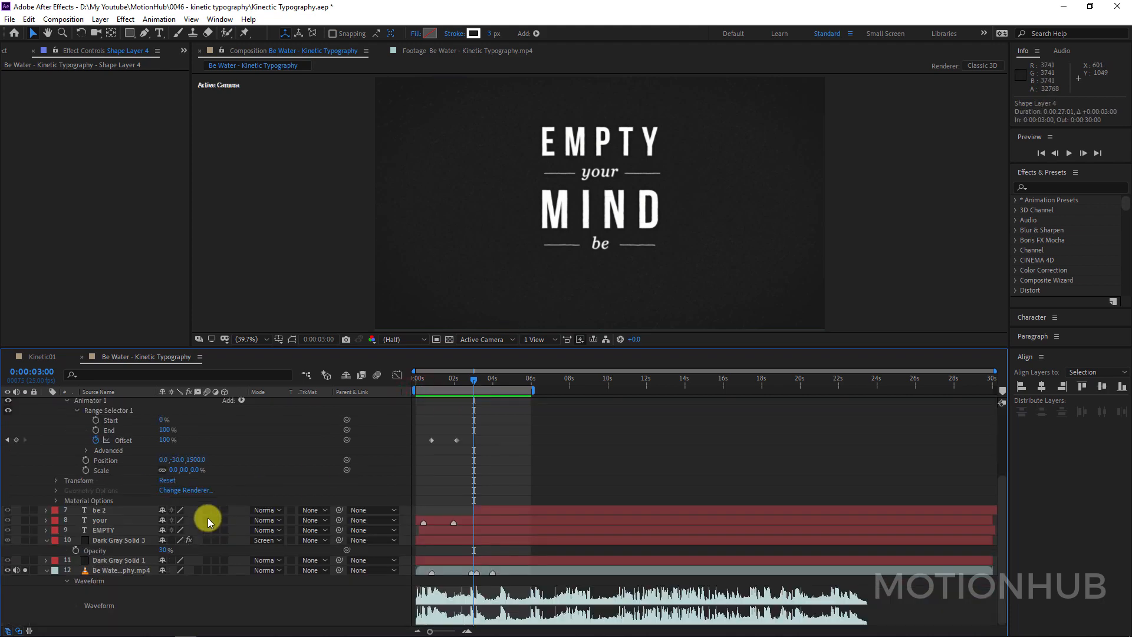
pyautogui.moveTo(473, 380)
pyautogui.mouseDown()
pyautogui.moveTo(502, 383)
pyautogui.moveTo(488, 379)
pyautogui.mouseUp()
pyautogui.click(525, 432)
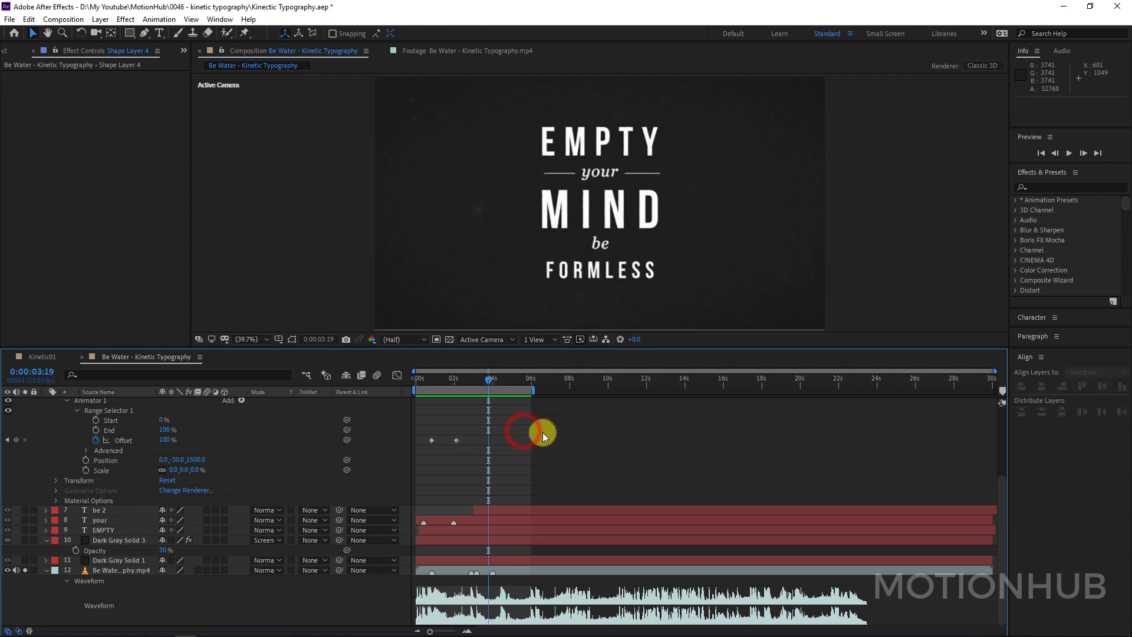
pyautogui.moveTo(496, 379); pyautogui.dragTo(507, 389)
pyautogui.press('KP_Multiply')
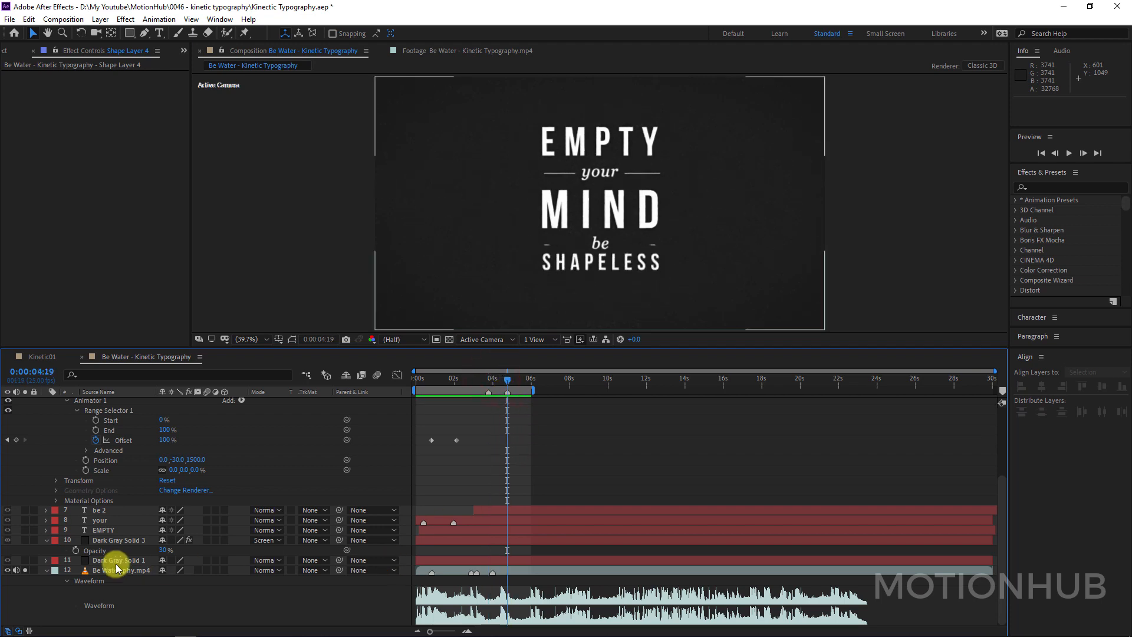
# Reveal the Position of the FORMLESS layer and add its first keyframe at 0:00:03:19.
pyautogui.scroll(4, 240, 442)
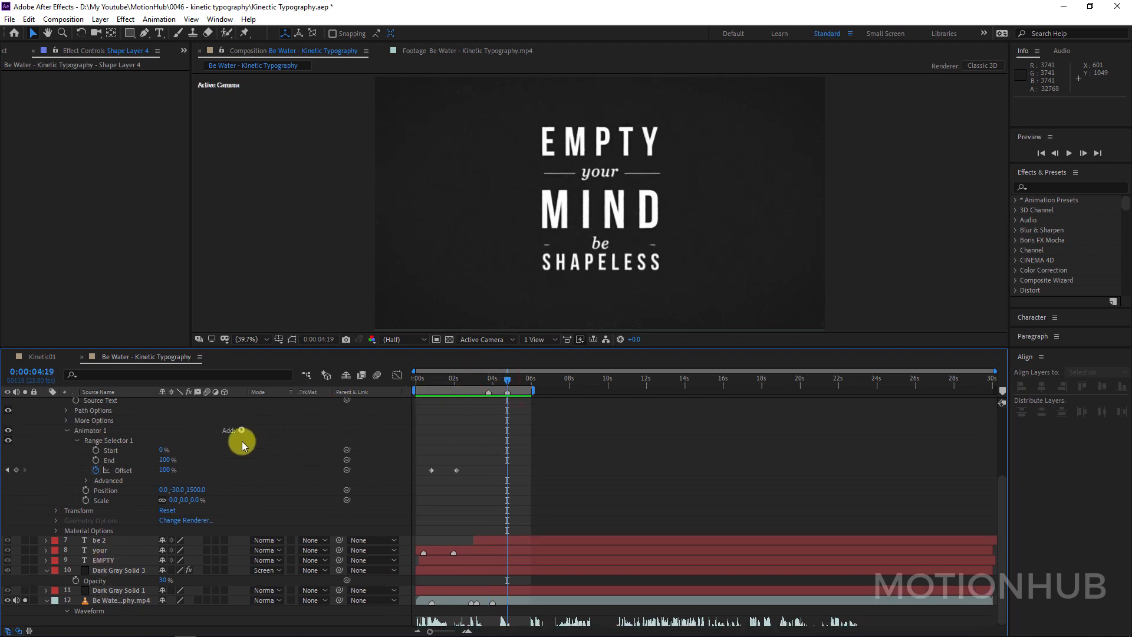
pyautogui.click(124, 442)
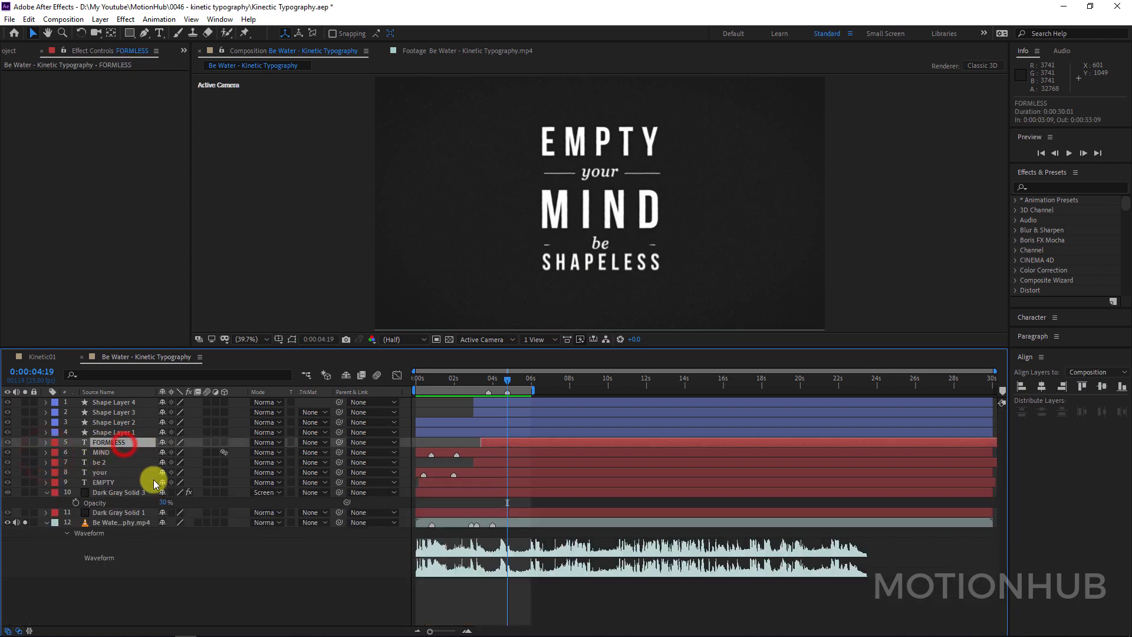
pyautogui.press('p')
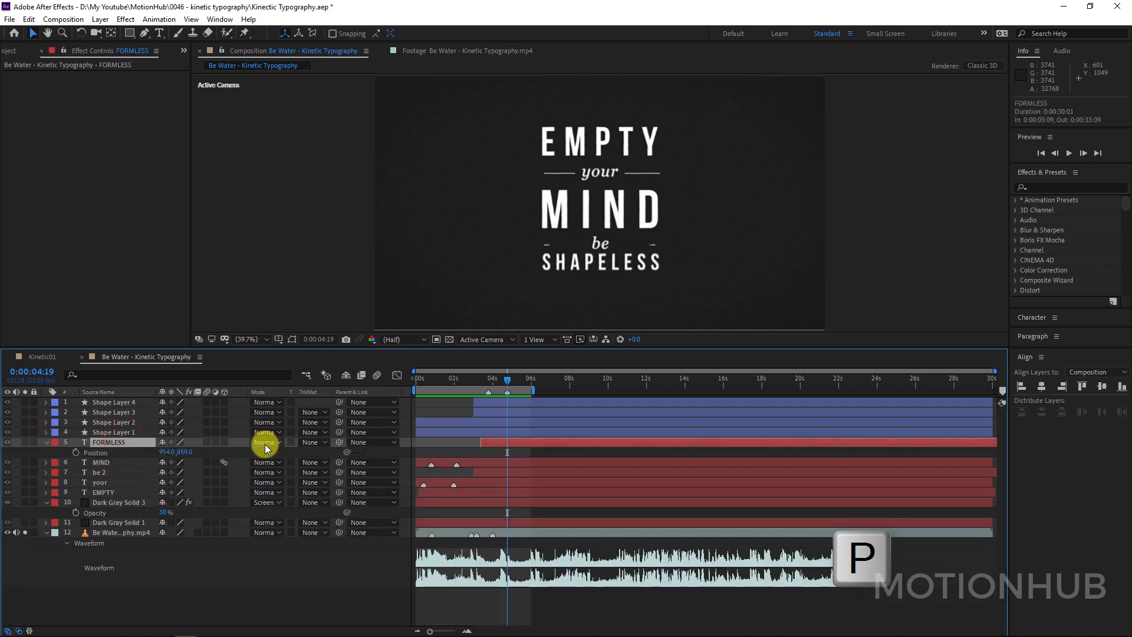
pyautogui.moveTo(508, 380); pyautogui.dragTo(488, 380)
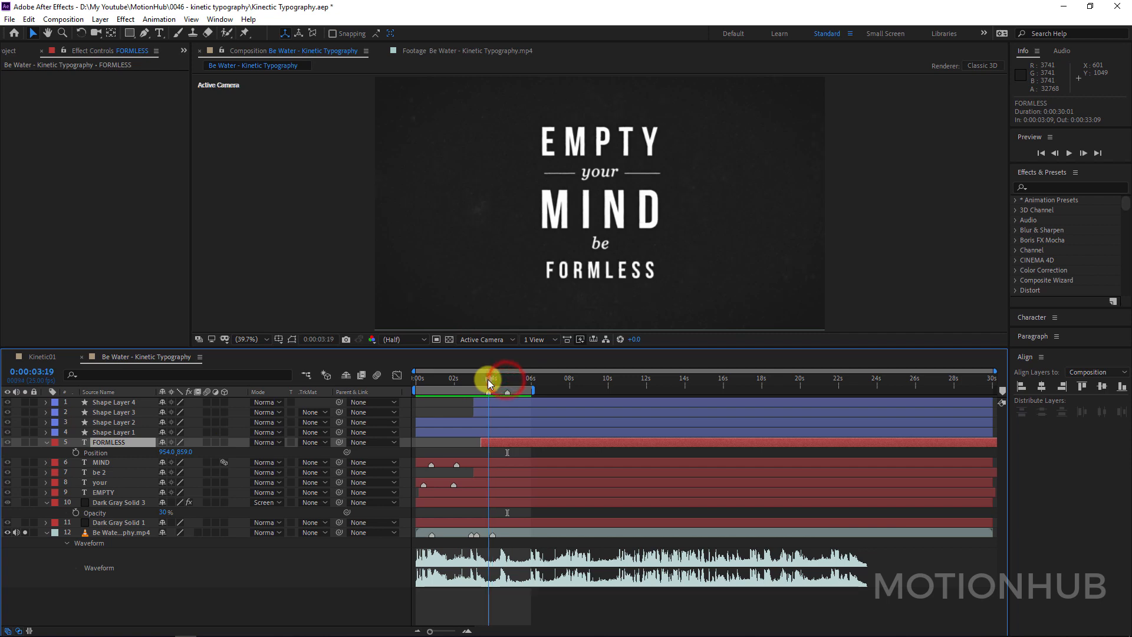
pyautogui.click(75, 452)
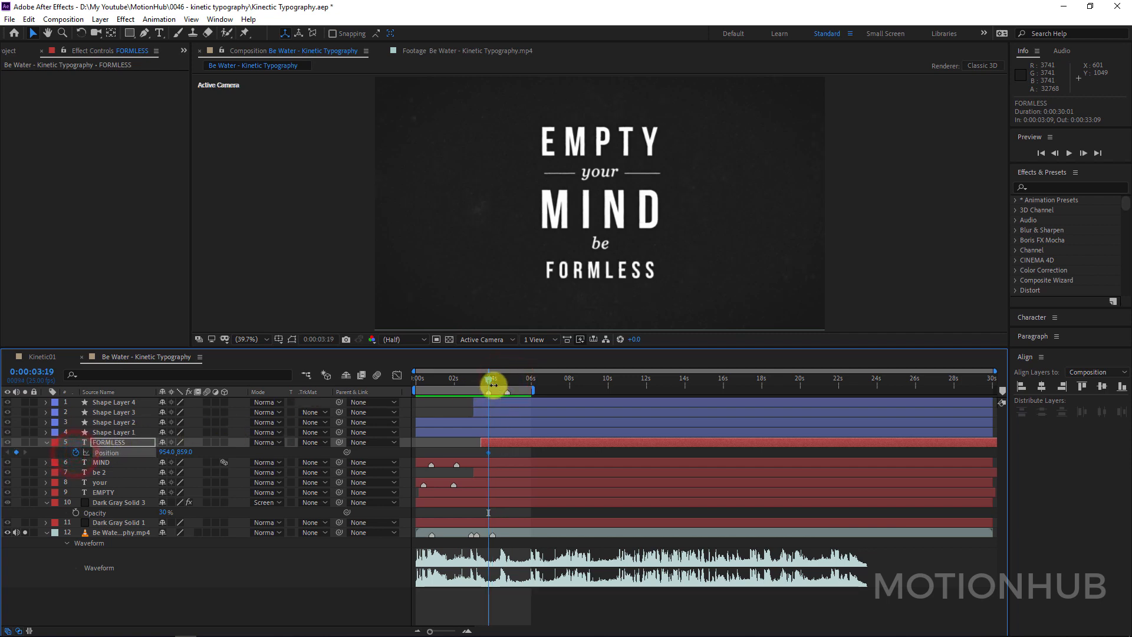
# Keyframe FORMLESS at 0:00:04:19 with Position Y 1200, below the frame, and solo it together with Dark Gray Solid 3.
pyautogui.moveTo(503, 381); pyautogui.dragTo(508, 381)
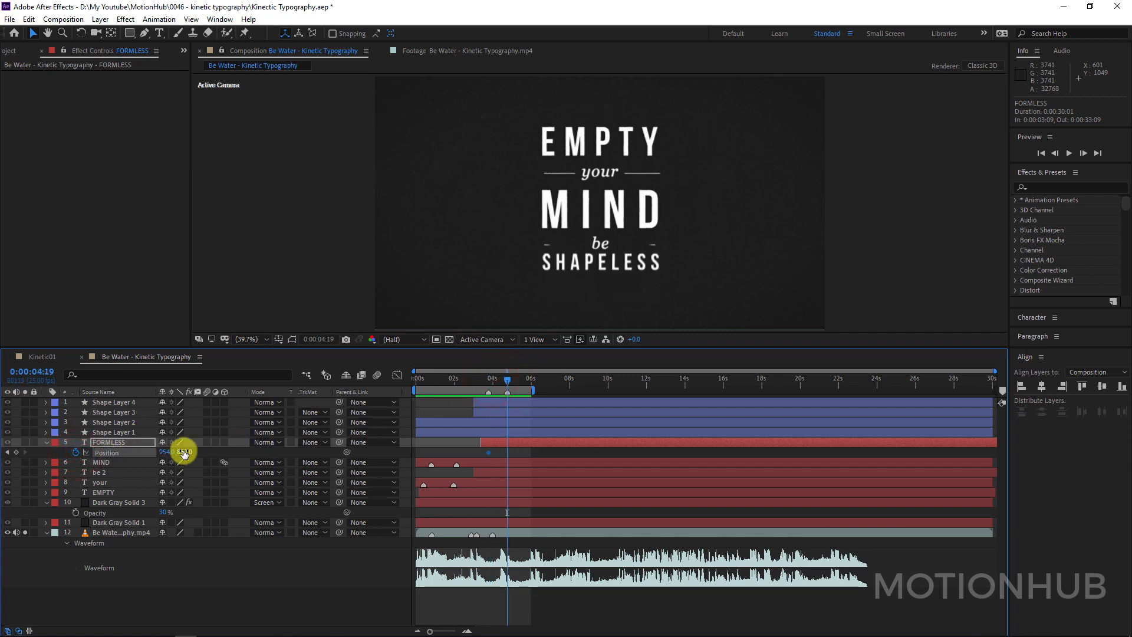
pyautogui.moveTo(185, 451); pyautogui.dragTo(305, 450)
pyautogui.click(25, 442)
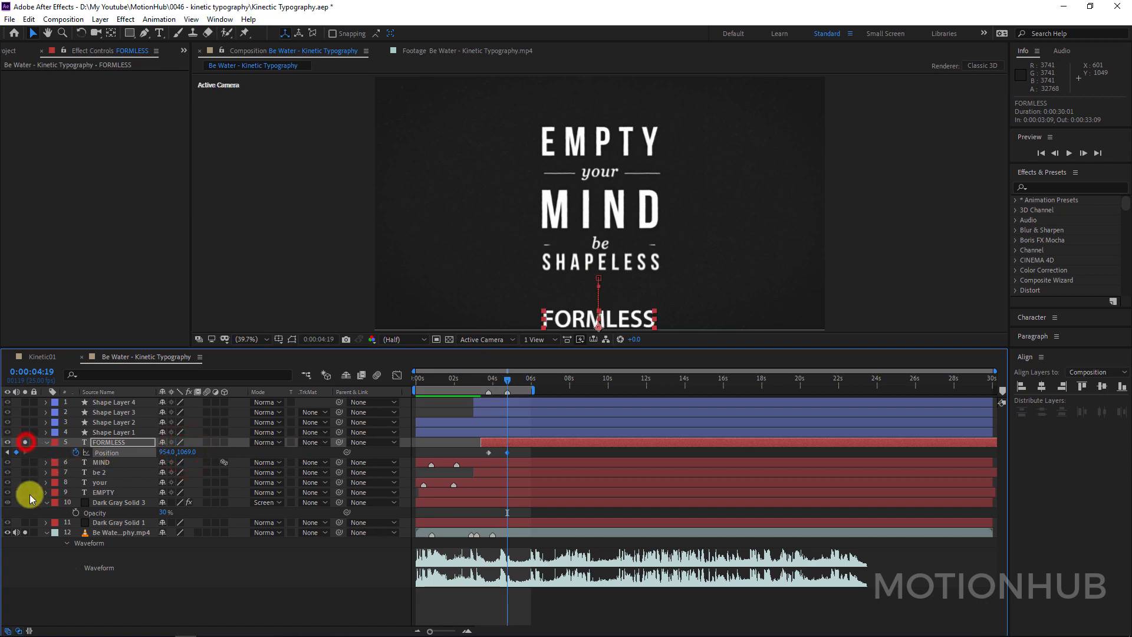
pyautogui.click(25, 502)
pyautogui.moveTo(188, 456); pyautogui.dragTo(264, 454)
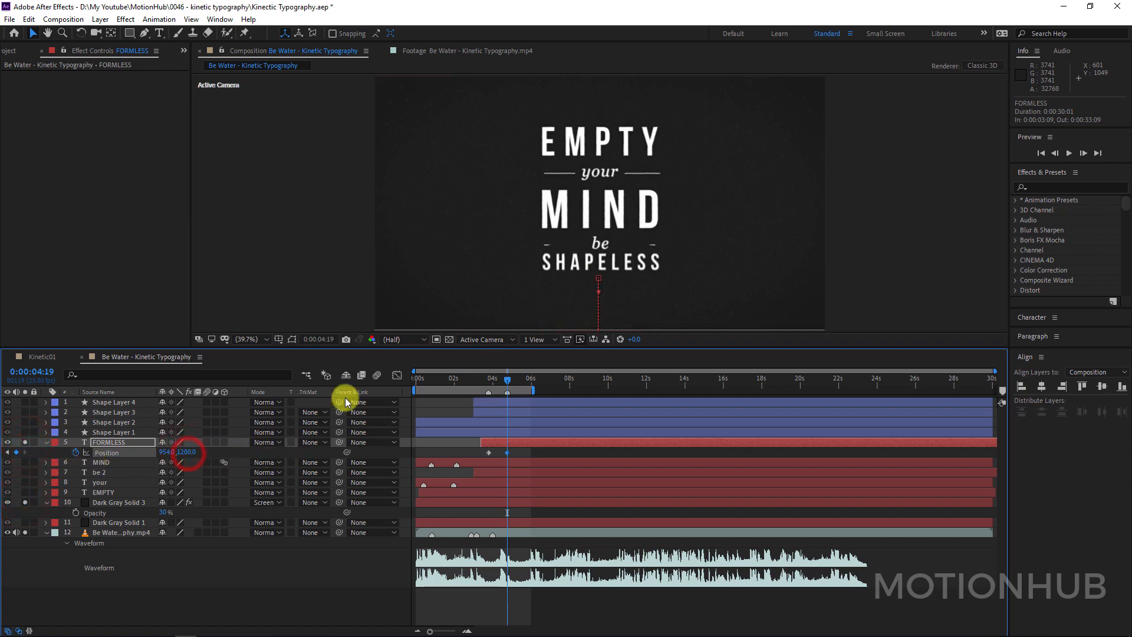
# Move the second FORMLESS Position keyframe earlier to around 0:00:04:02, matching the reference, and apply Easy Ease to both keyframes.
pyautogui.moveTo(513, 383)
pyautogui.mouseDown()
pyautogui.moveTo(479, 379)
pyautogui.moveTo(497, 381)
pyautogui.mouseUp()
pyautogui.moveTo(507, 452); pyautogui.dragTo(498, 452)
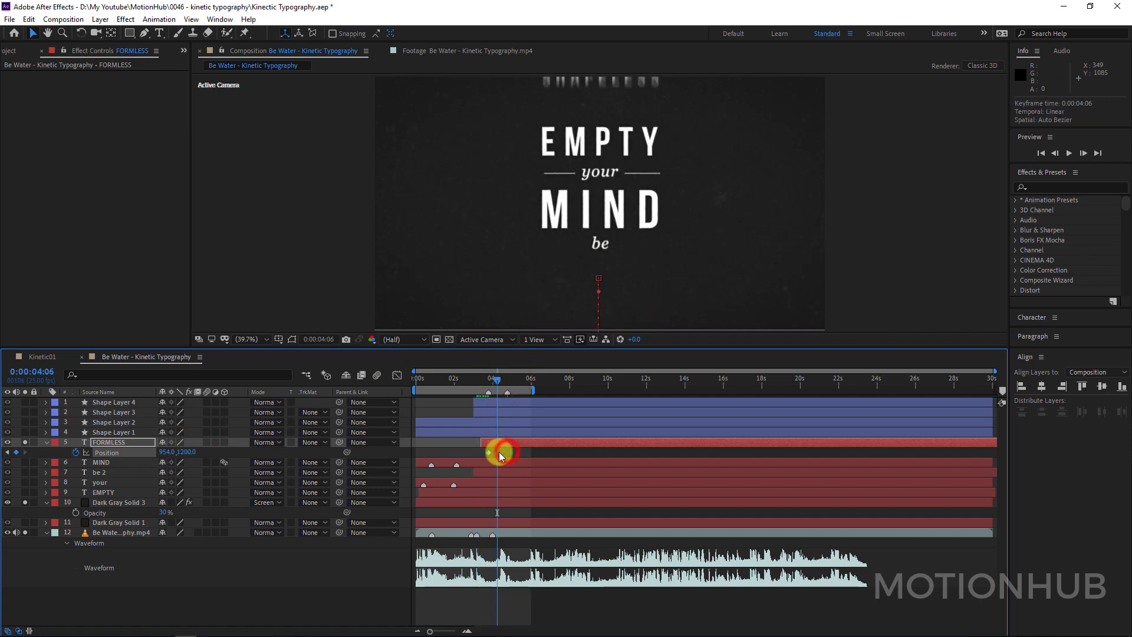
pyautogui.moveTo(499, 381); pyautogui.dragTo(494, 380)
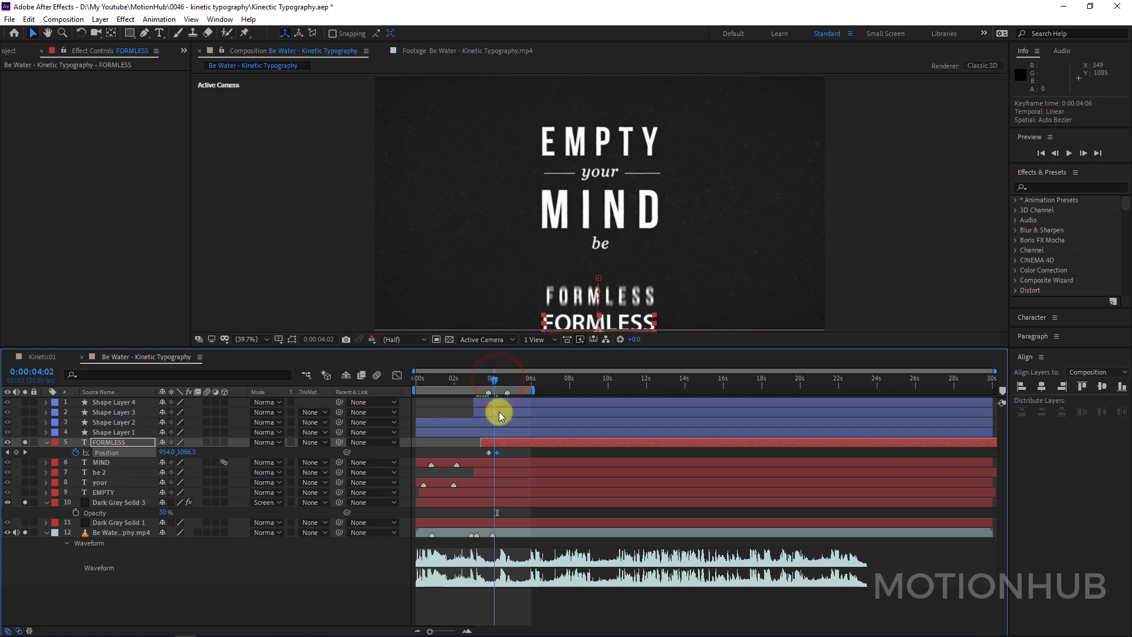
pyautogui.moveTo(497, 452); pyautogui.dragTo(493, 451)
pyautogui.click(495, 453)
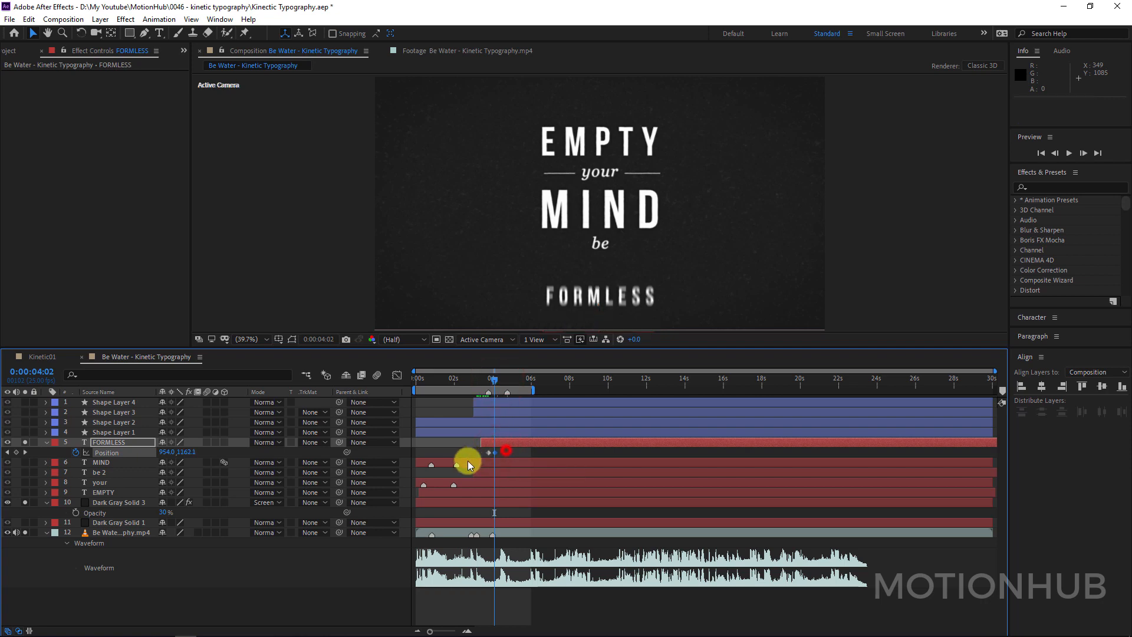
pyautogui.press('F9')
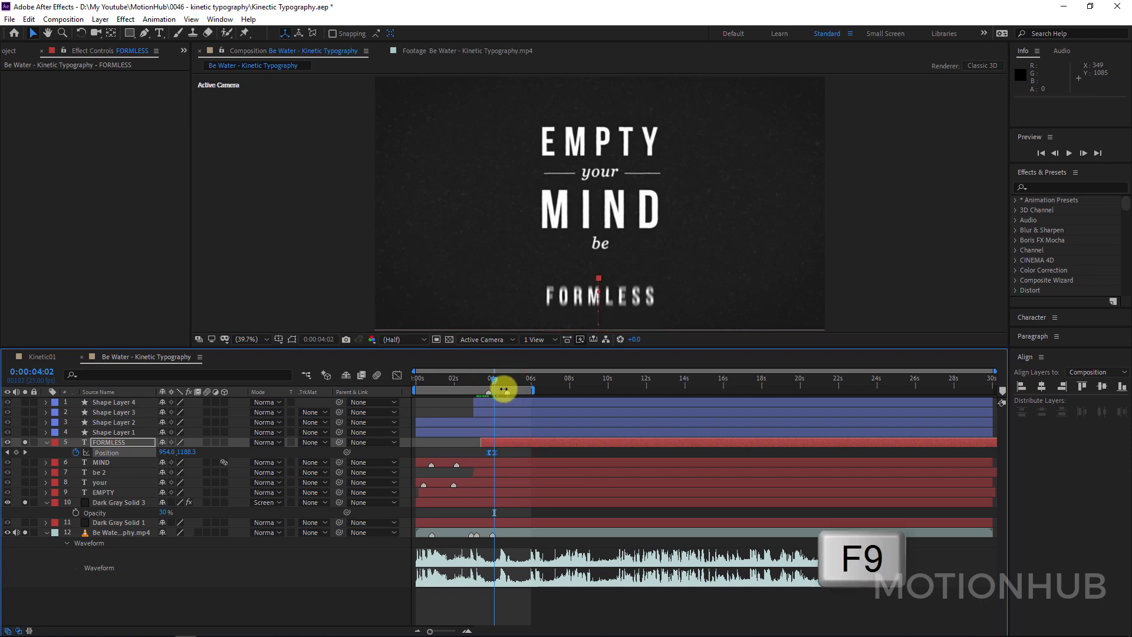
pyautogui.moveTo(504, 388)
pyautogui.mouseDown()
pyautogui.moveTo(493, 379)
pyautogui.moveTo(512, 381)
pyautogui.moveTo(487, 379)
pyautogui.moveTo(483, 392)
pyautogui.mouseUp()
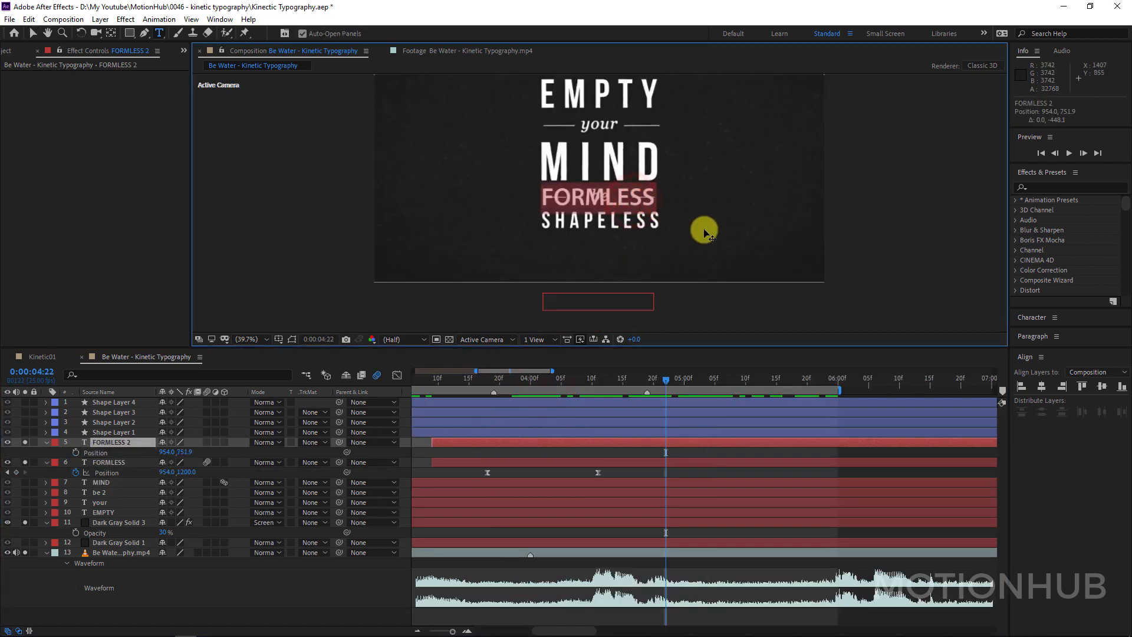
# Change the duplicated FORMLESS text to SHAPELESS and align it over the reference word at Position Y 852.6.
pyautogui.write('S')
pyautogui.press('BackSpace')
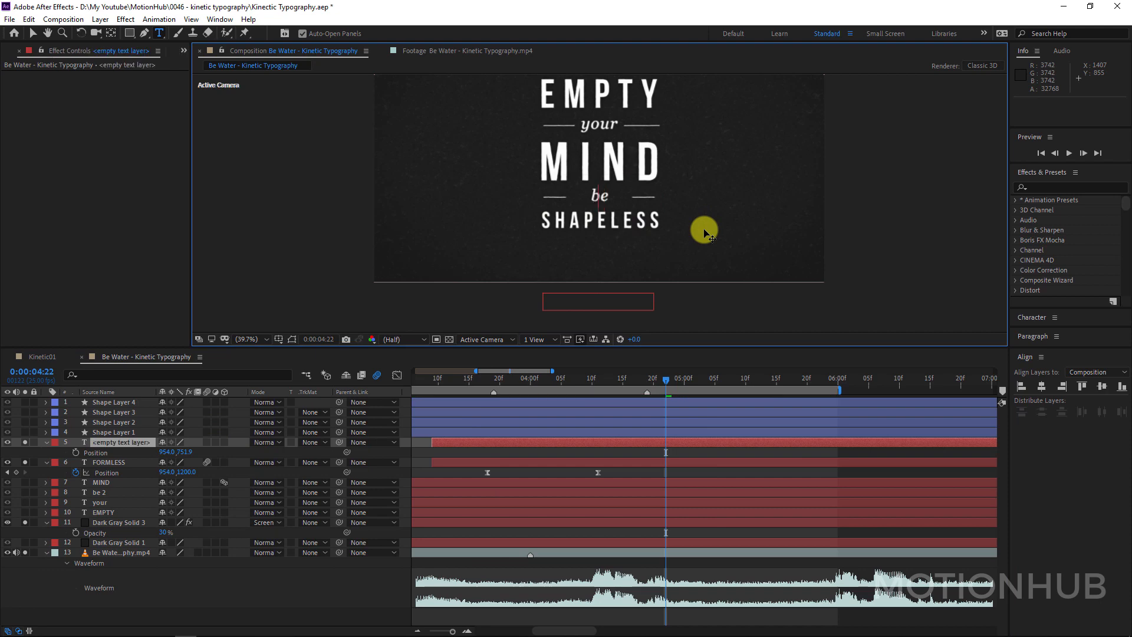
pyautogui.write('SHA')
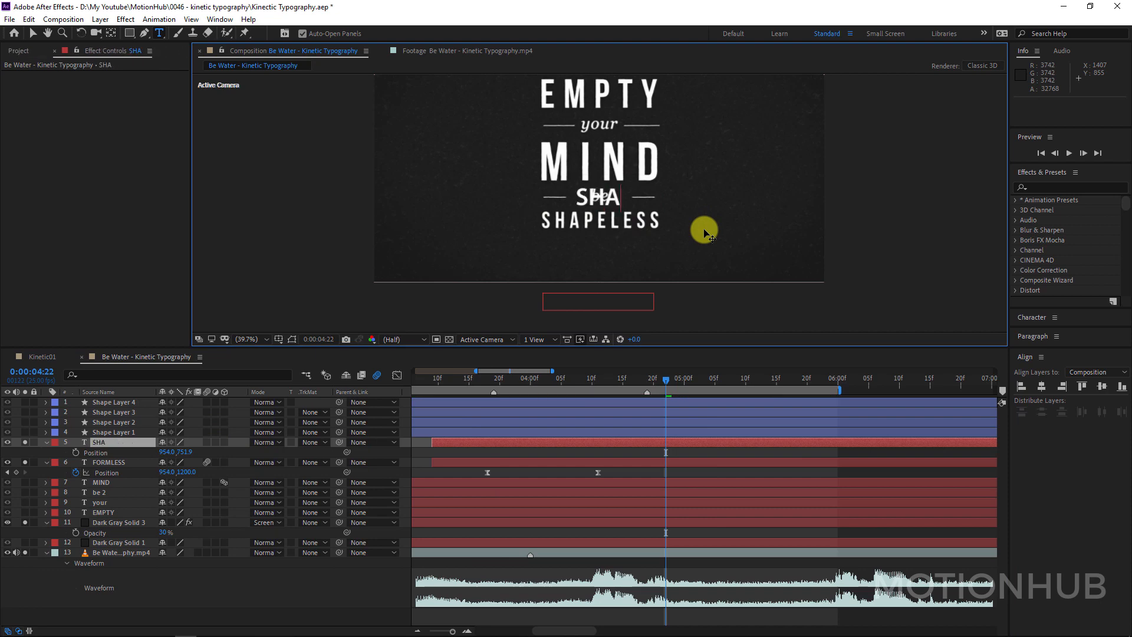
pyautogui.write('PELESS')
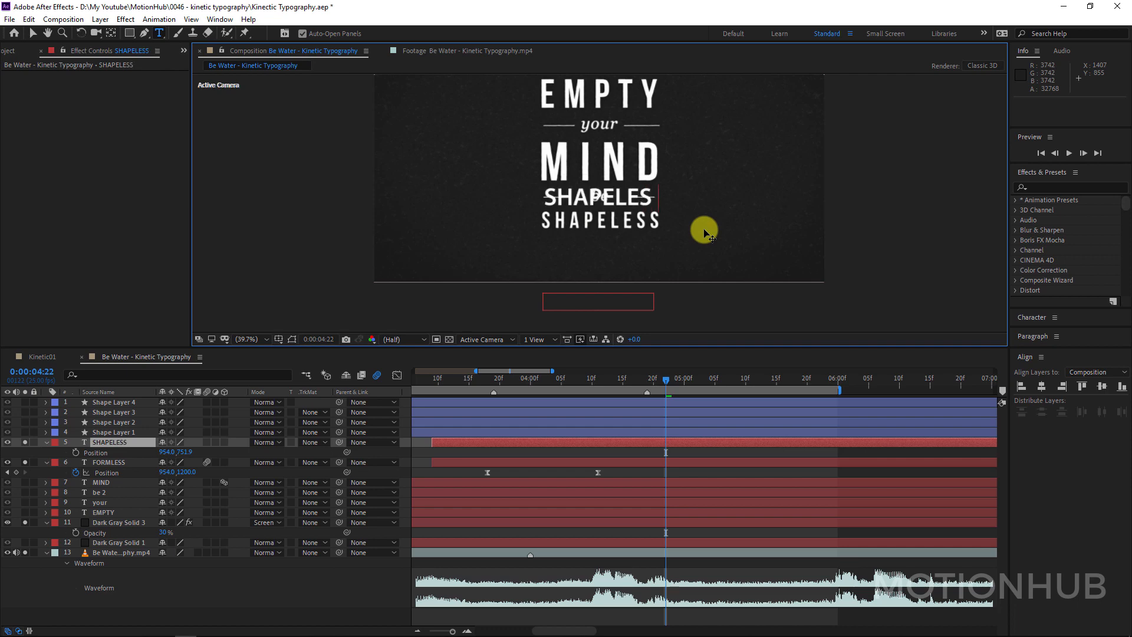
pyautogui.click(36, 38)
pyautogui.moveTo(626, 193); pyautogui.dragTo(626, 195)
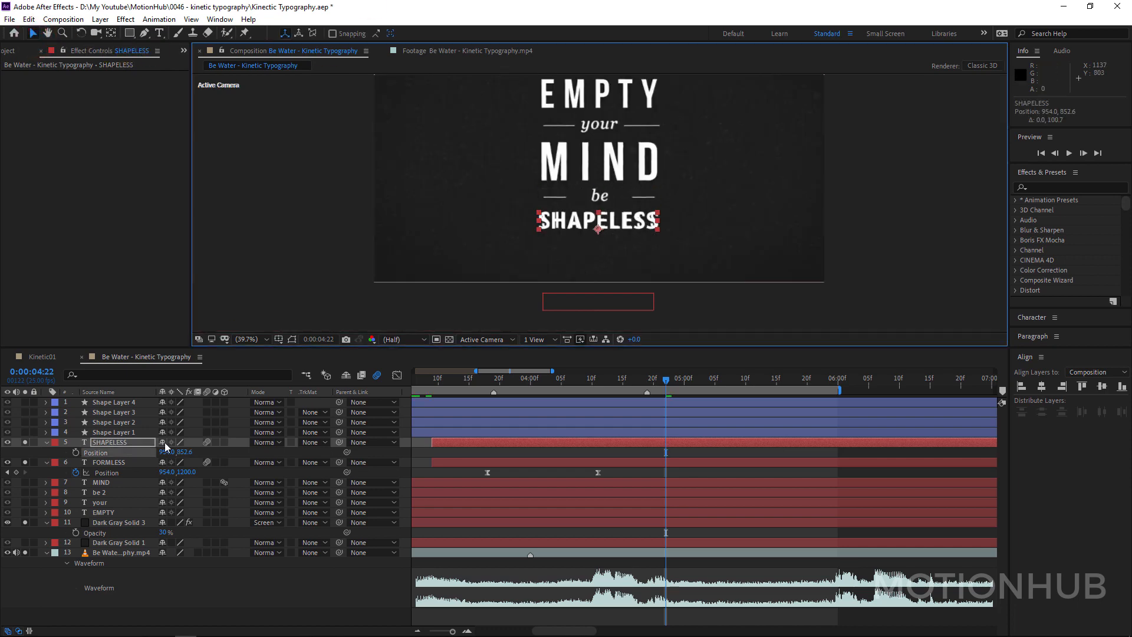
# Keyframe the landing Position of SHAPELESS shortly after five seconds, and place it above the frame at Y -91.5 at 0:00:04:05.
pyautogui.moveTo(666, 380); pyautogui.dragTo(710, 382)
pyautogui.click(75, 452)
pyautogui.moveTo(709, 381); pyautogui.dragTo(562, 406)
pyautogui.moveTo(598, 223); pyautogui.dragTo(599, 3)
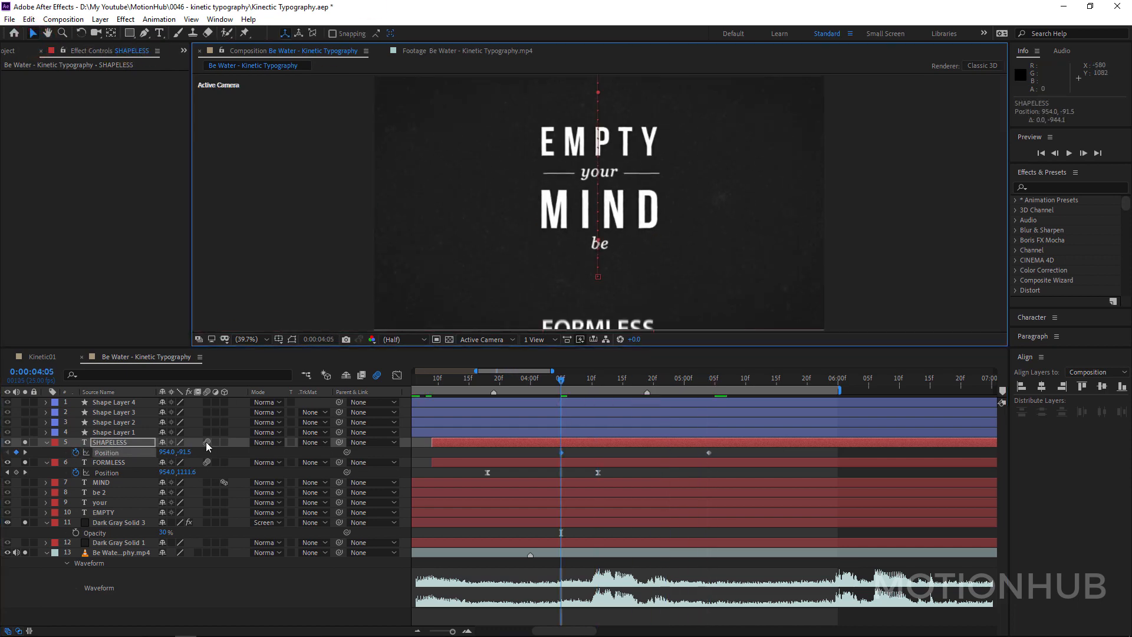
pyautogui.moveTo(561, 380); pyautogui.dragTo(690, 407)
pyautogui.moveTo(709, 453); pyautogui.dragTo(683, 453)
pyautogui.hotkey('ctrl', 'z')
# Collapse the revealed SHAPELESS keyframes, solo only the reference video layer, and show a longer span of the timeline.
pyautogui.moveTo(684, 380); pyautogui.dragTo(603, 358)
pyautogui.press('u')
pyautogui.keyDown('alt'); pyautogui.click(25, 543); pyautogui.keyUp('alt')
pyautogui.press('-')
# Reveal the keyframes of Shape Layers 4 and 3, retime the line animation, and set its value to 100.
pyautogui.click(113, 402)
pyautogui.keyDown('shift'); pyautogui.click(114, 412); pyautogui.keyUp('shift')
pyautogui.press('u')
pyautogui.moveTo(646, 406); pyautogui.dragTo(605, 413)
pyautogui.moveTo(605, 381); pyautogui.dragTo(664, 377)
pyautogui.click(164, 412)
pyautogui.write('100')
pyautogui.press('Return')
# Toggle solo on the divider line layers and the reference video to compare them.
pyautogui.click(24, 402)
pyautogui.click(25, 422)
pyautogui.click(24, 562)
pyautogui.click(25, 562)
# Add a new null object to the composition.
pyautogui.rightClick(52, 574)
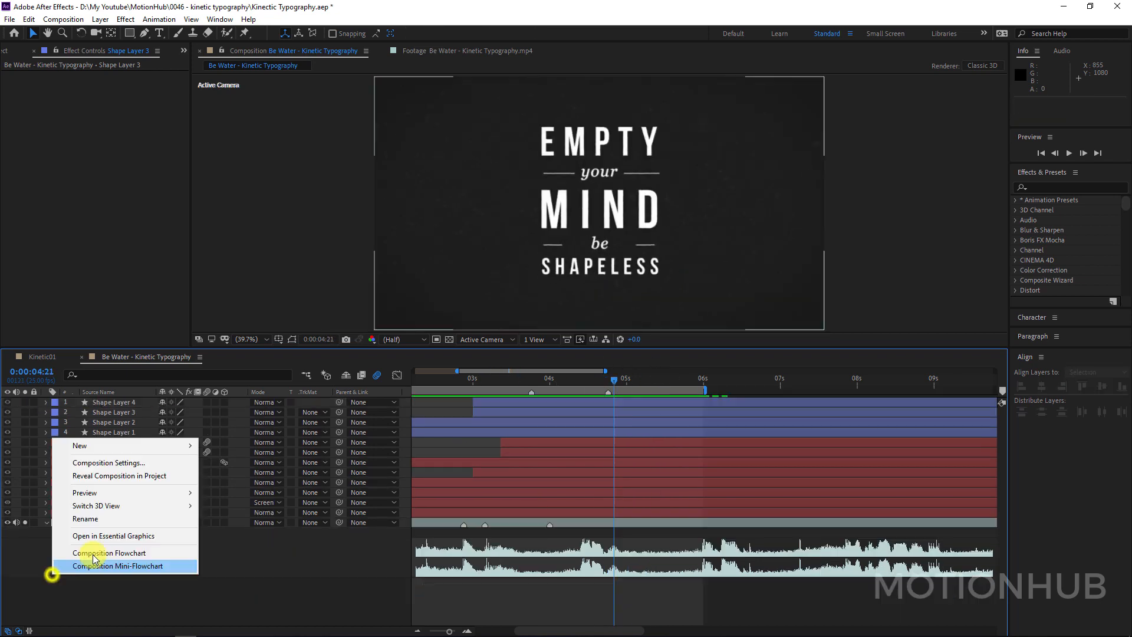
pyautogui.click(139, 449)
pyautogui.click(250, 515)
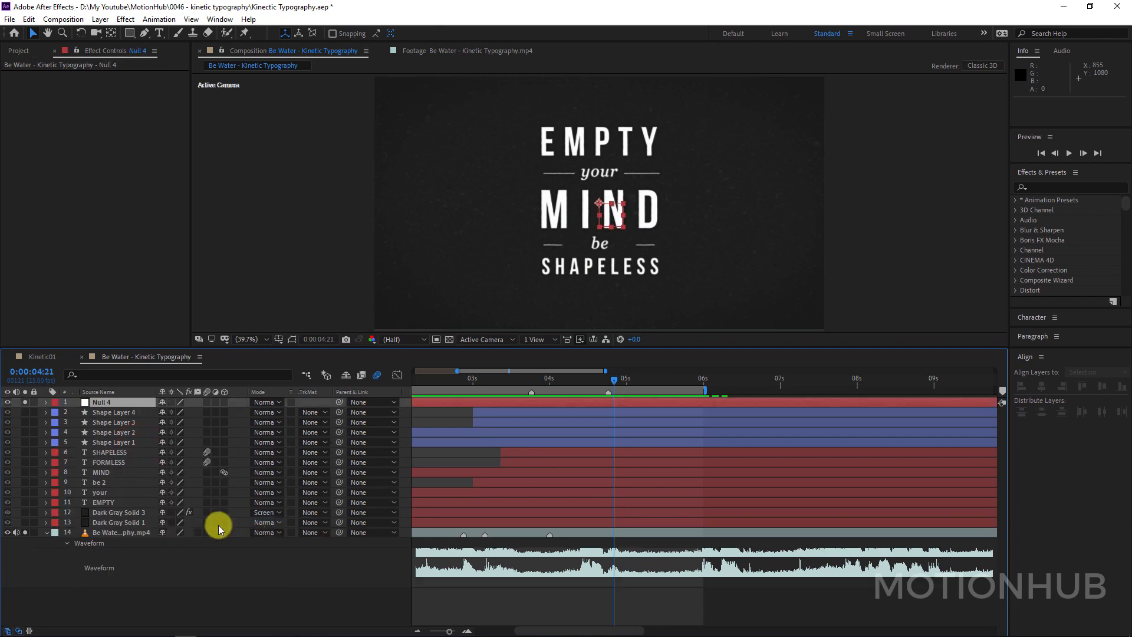
# Parent all text and shape layers, from EMPTY up to Shape Layer 4, to the Null 4 layer.
pyautogui.click(106, 502)
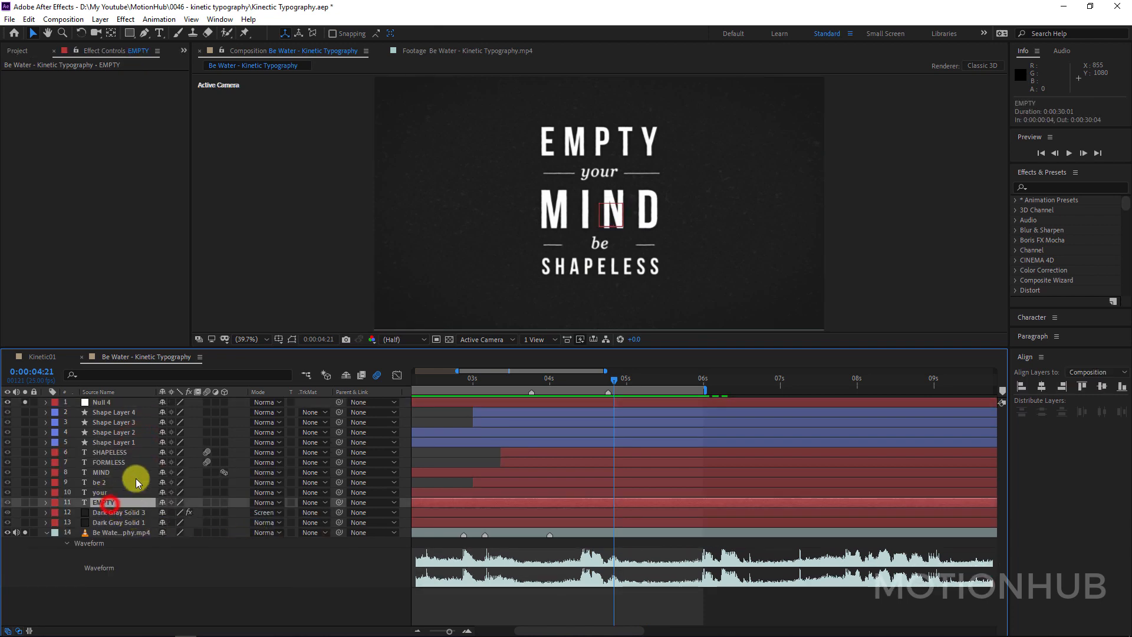
pyautogui.keyDown('shift'); pyautogui.click(129, 415); pyautogui.keyUp('shift')
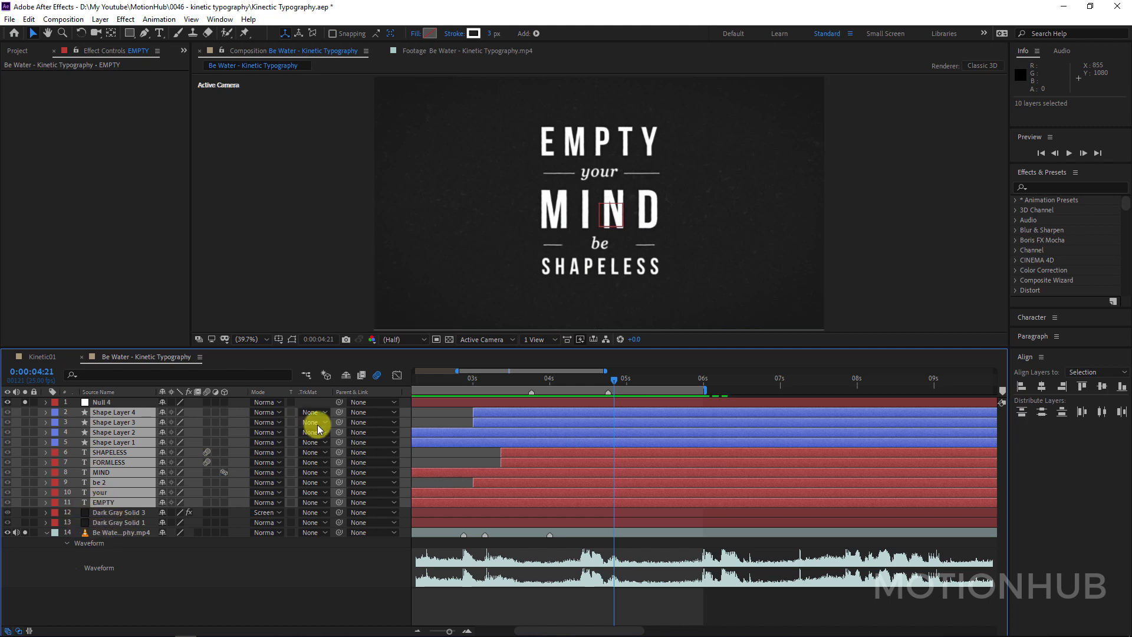
pyautogui.moveTo(340, 422); pyautogui.dragTo(109, 408)
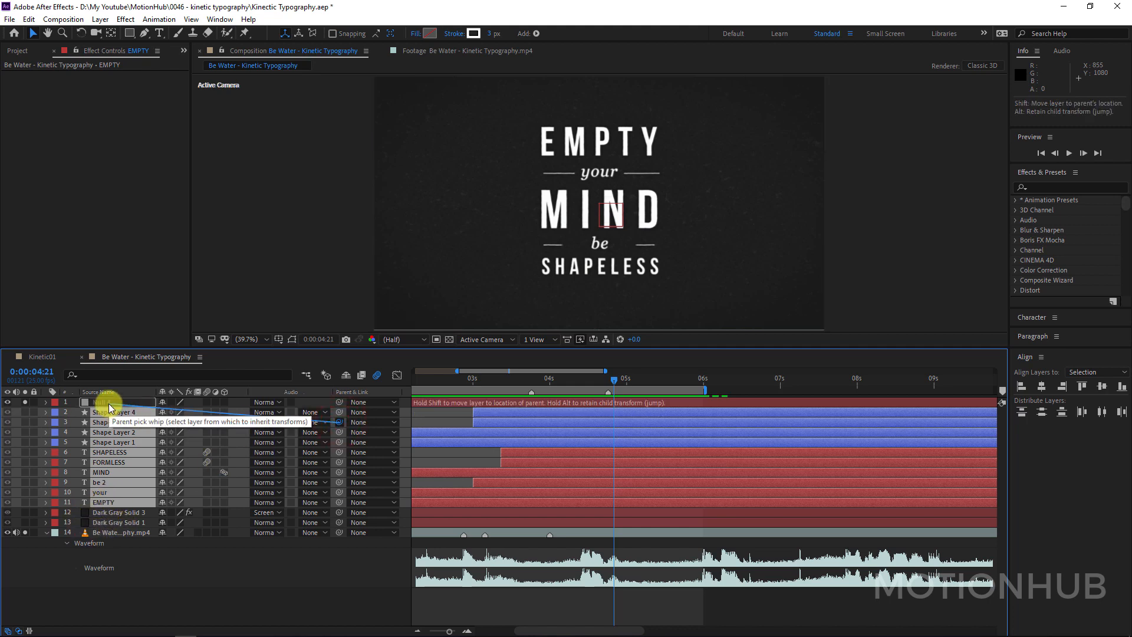
# Finish parenting the selected text and shape layers to Null 4 and enable motion blur on all of them.
pyautogui.moveTo(109, 407); pyautogui.dragTo(108, 405)
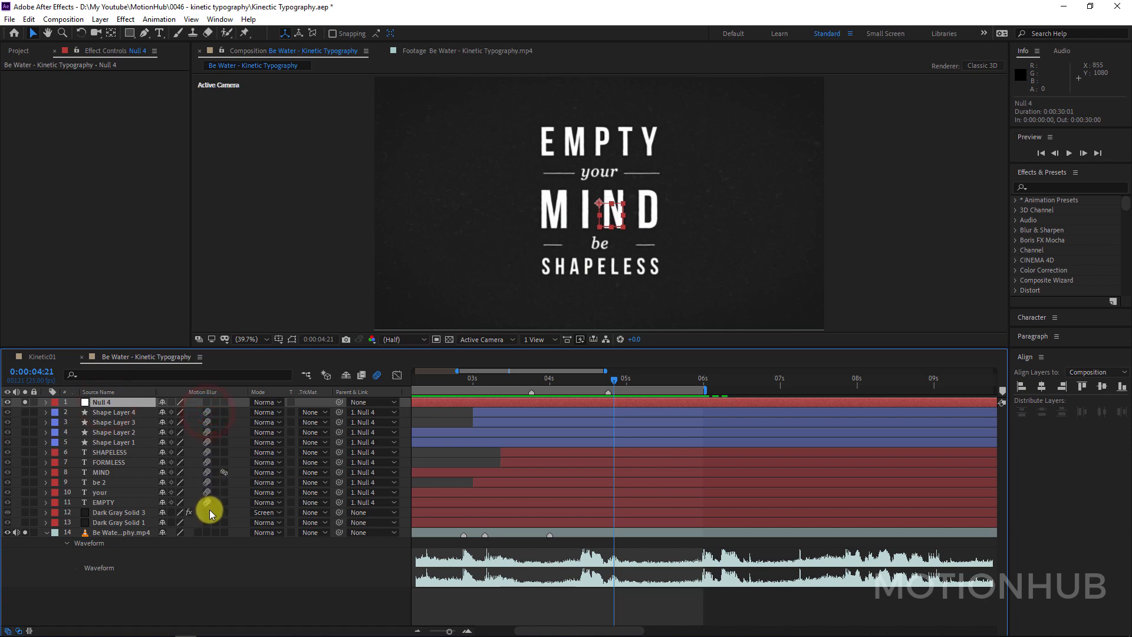
pyautogui.moveTo(210, 514); pyautogui.dragTo(209, 516)
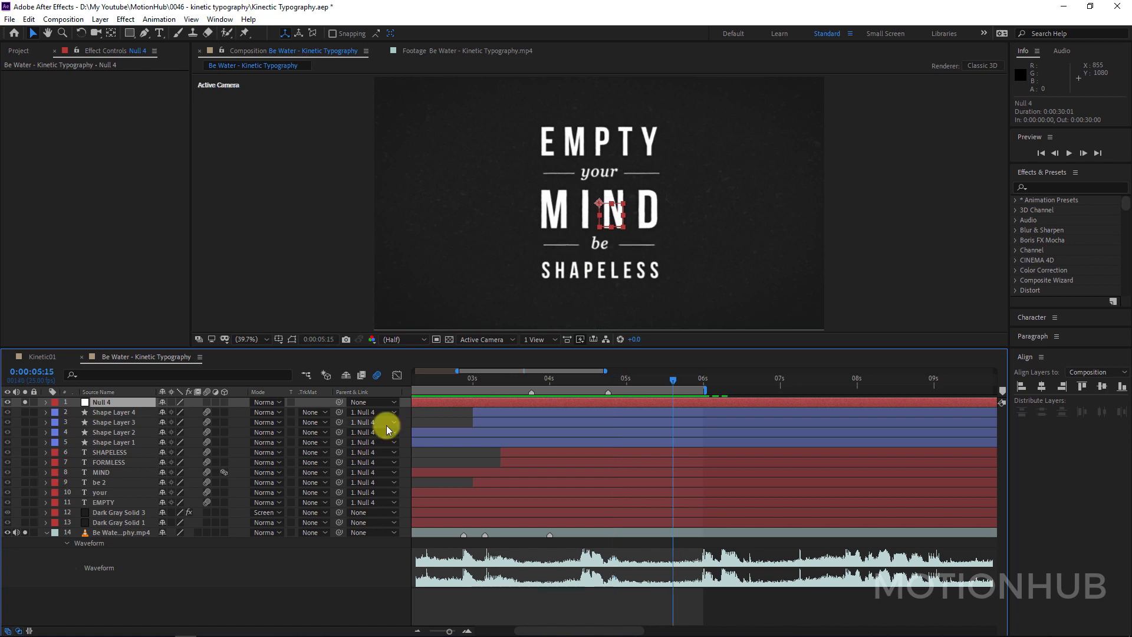
# Keyframe Null 4's position at 0:00:05:15, and turn off solo for the reference video and the null.
pyautogui.press('p')
pyautogui.click(72, 412)
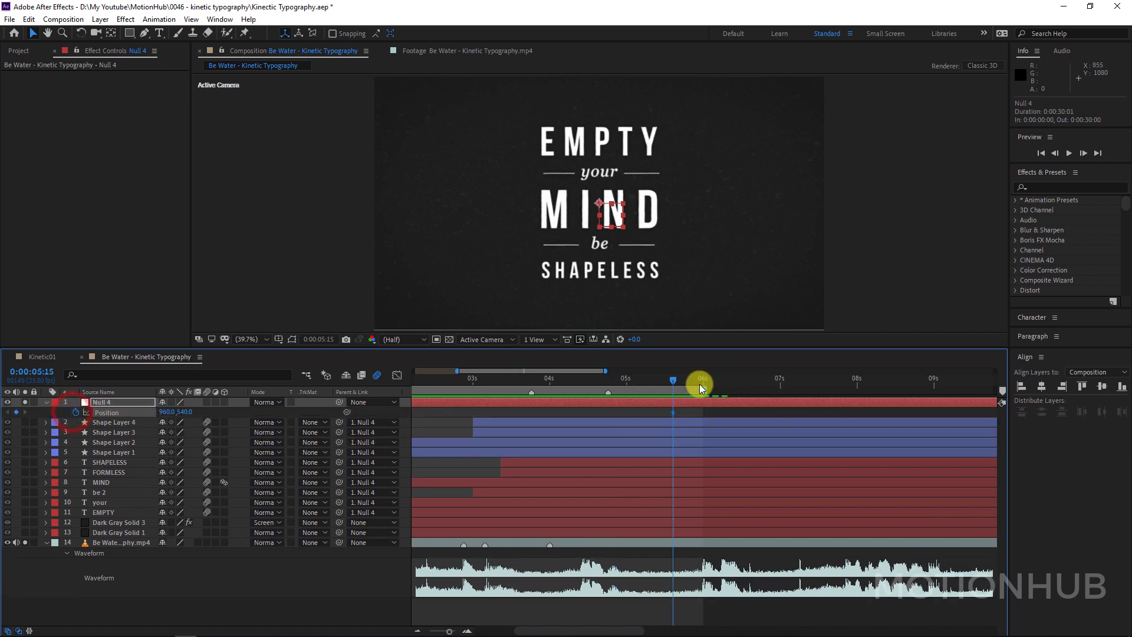
pyautogui.moveTo(678, 382); pyautogui.dragTo(701, 384)
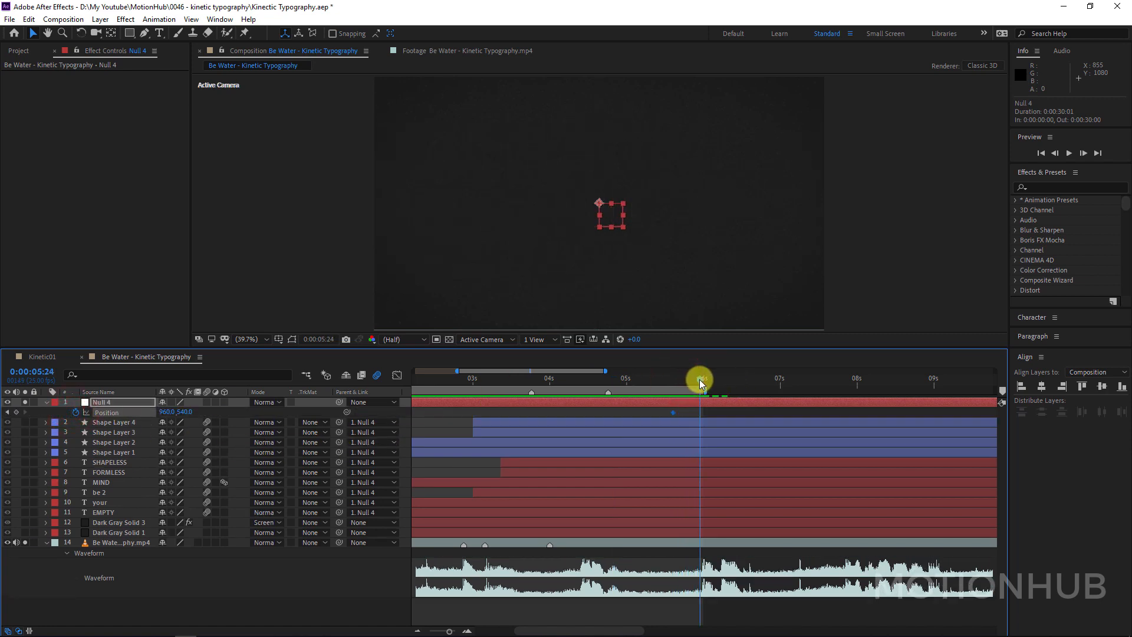
pyautogui.click(25, 541)
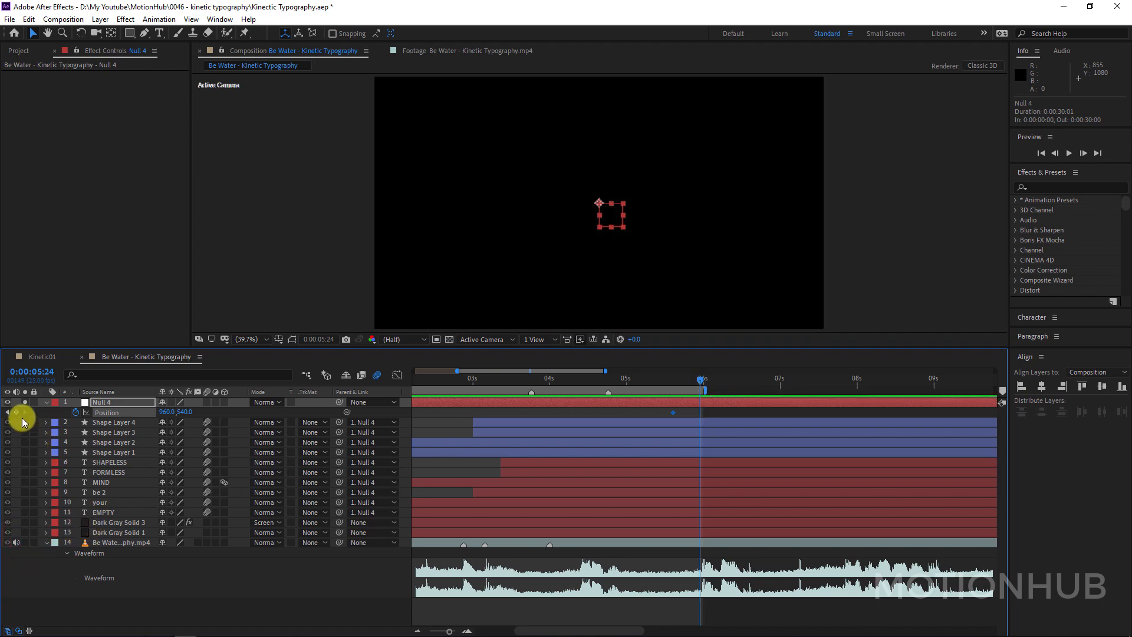
pyautogui.click(27, 403)
# Move Null 4 horizontally to position -330, 540 at 0:00:05:24 so the whole text group leaves the frame.
pyautogui.hotkey('shift', 'Left')
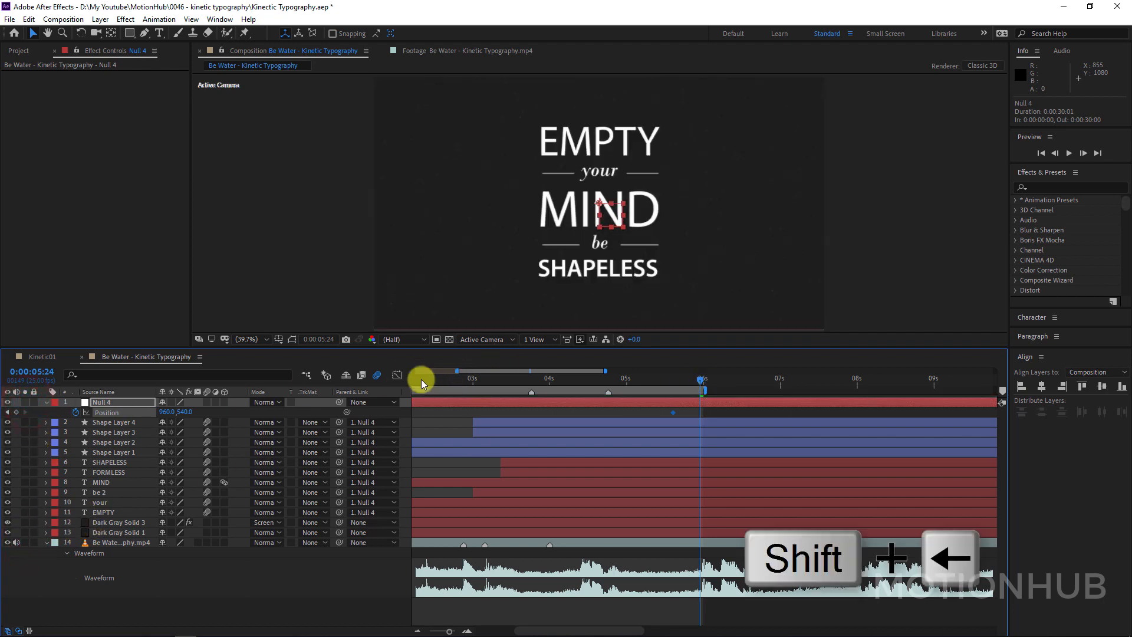
pyautogui.hotkey('shift', 'Left')
pyautogui.hotkey('shift', 'Left')
pyautogui.hotkey('shift', 'Left')
pyautogui.hotkey('shift', 'Left')
pyautogui.hotkey('shift', 'Left')
pyautogui.hotkey('shift', 'Left')
pyautogui.hotkey('shift', 'Left')
pyautogui.hotkey('shift', 'Left')
pyautogui.hotkey('shift', 'Left')
pyautogui.hotkey('shift', 'Left')
pyautogui.hotkey('shift', 'Left')
pyautogui.hotkey('shift', 'Left')
pyautogui.hotkey('shift', 'Left')
pyautogui.hotkey('shift', 'Left')
pyautogui.hotkey('shift', 'Left')
pyautogui.hotkey('shift', 'Left')
pyautogui.hotkey('shift', 'Left')
pyautogui.hotkey('shift', 'Left')
pyautogui.hotkey('shift', 'Left')
pyautogui.hotkey('shift', 'Left')
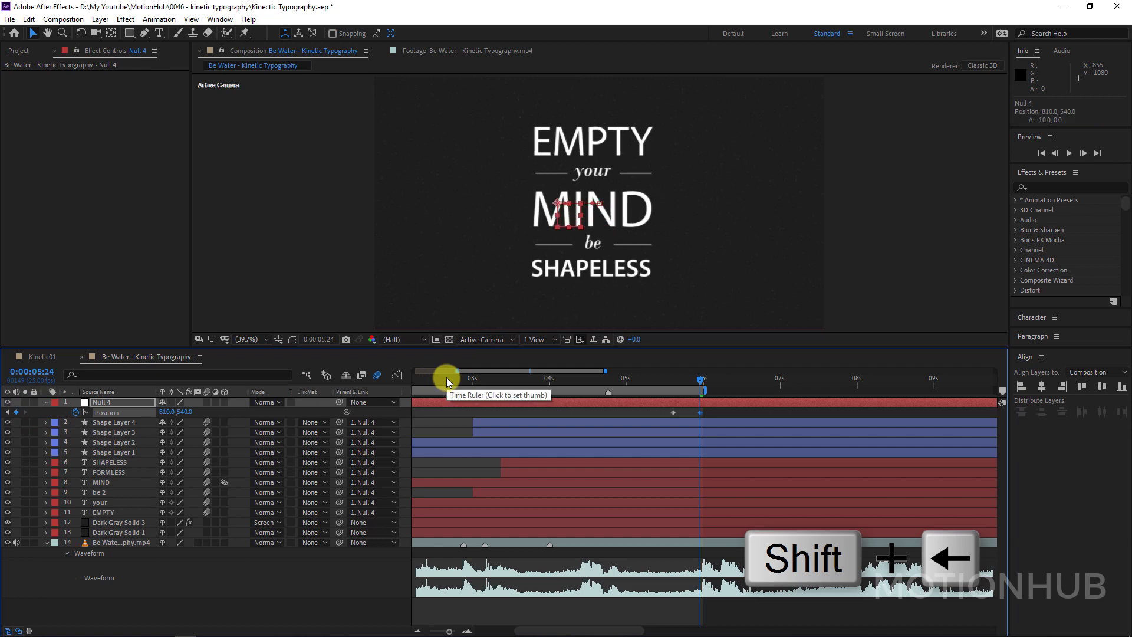
pyautogui.hotkey('shift', 'Left')
pyautogui.hotkey('shift', 'Left')
pyautogui.hotkey('shift', 'Left')
pyautogui.hotkey('shift', 'Left')
pyautogui.hotkey('shift', 'Left')
pyautogui.hotkey('shift', 'Left')
pyautogui.hotkey('shift', 'Left')
pyautogui.hotkey('shift', 'Left')
pyautogui.hotkey('shift', 'Left')
pyautogui.hotkey('shift', 'Left')
pyautogui.hotkey('shift', 'Left')
pyautogui.hotkey('shift', 'Left')
pyautogui.hotkey('shift', 'Left')
pyautogui.hotkey('shift', 'Left')
pyautogui.hotkey('shift', 'Left')
pyautogui.hotkey('shift', 'Left')
pyautogui.hotkey('shift', 'Left')
pyautogui.hotkey('shift', 'Left')
pyautogui.hotkey('shift', 'Left')
pyautogui.hotkey('shift', 'Left')
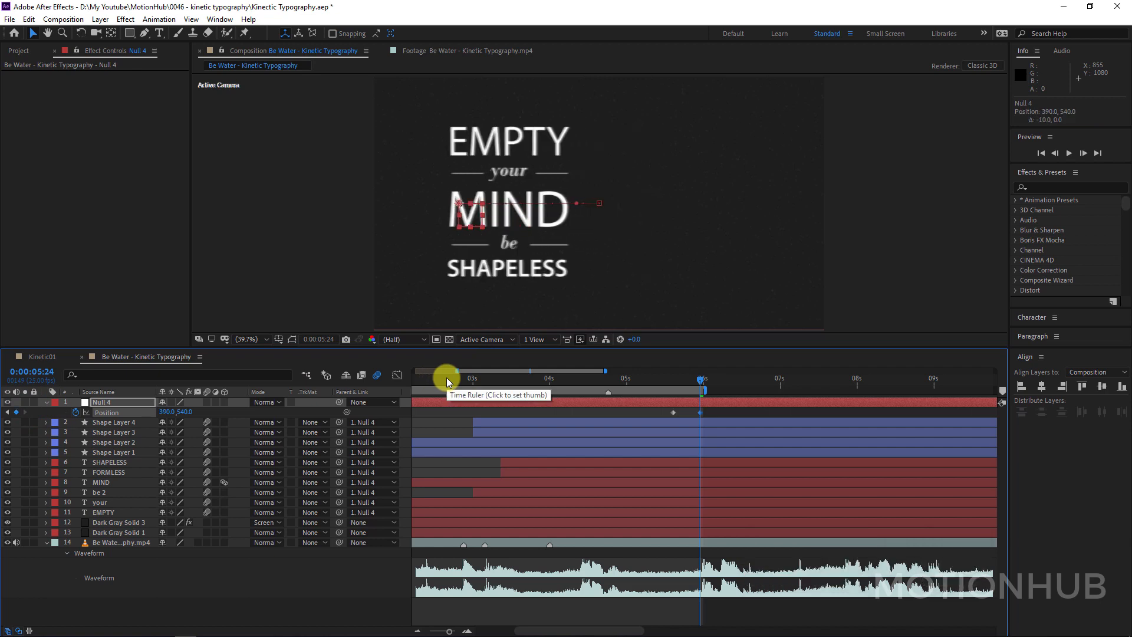
pyautogui.hotkey('shift', 'Left')
pyautogui.hotkey('shift', 'Left')
pyautogui.hotkey('shift', 'Left')
pyautogui.hotkey('shift', 'Left')
pyautogui.hotkey('shift', 'Left')
pyautogui.hotkey('shift', 'Left')
pyautogui.hotkey('shift', 'Left')
pyautogui.hotkey('shift', 'Left')
pyautogui.hotkey('shift', 'Left')
pyautogui.hotkey('shift', 'Left')
pyautogui.hotkey('shift', 'Left')
pyautogui.hotkey('shift', 'Left')
pyautogui.hotkey('shift', 'Left')
pyautogui.hotkey('shift', 'Left')
pyautogui.hotkey('shift', 'Left')
pyautogui.hotkey('shift', 'Left')
pyautogui.hotkey('shift', 'Left')
pyautogui.hotkey('shift', 'Left')
pyautogui.hotkey('shift', 'Left')
pyautogui.hotkey('shift', 'Left')
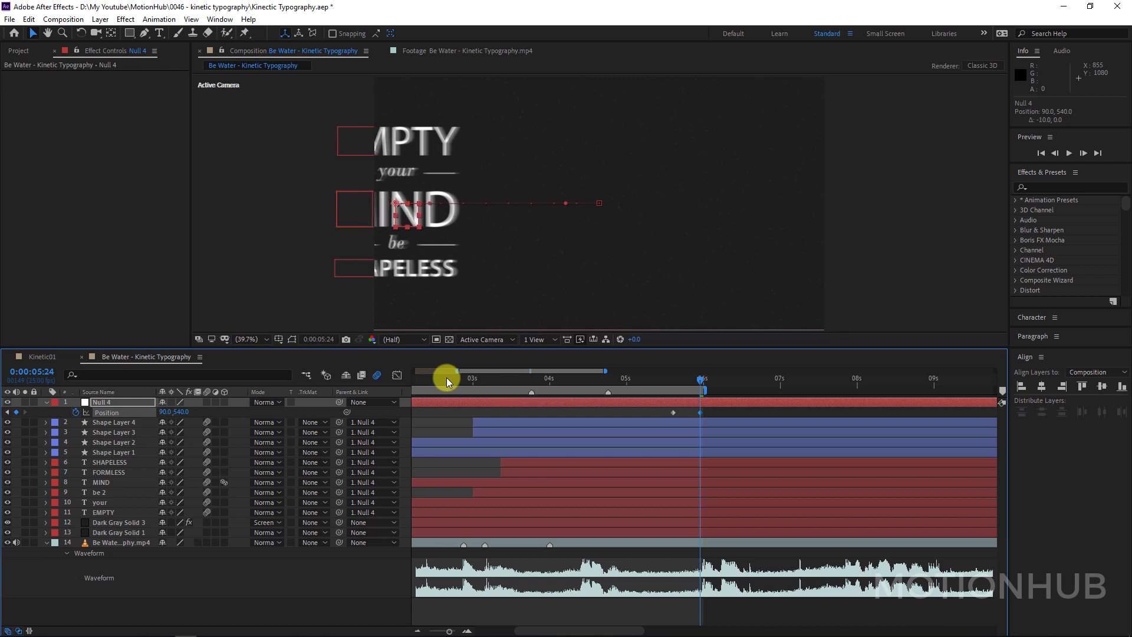
pyautogui.hotkey('shift', 'Left')
pyautogui.hotkey('shift', 'Left')
pyautogui.hotkey('shift', 'Left')
pyautogui.hotkey('shift', 'Left')
pyautogui.hotkey('shift', 'Left')
pyautogui.hotkey('shift', 'Left')
pyautogui.hotkey('shift', 'Left')
pyautogui.hotkey('shift', 'Left')
pyautogui.hotkey('shift', 'Left')
pyautogui.hotkey('shift', 'Left')
pyautogui.hotkey('shift', 'Left')
pyautogui.hotkey('shift', 'Left')
pyautogui.hotkey('shift', 'Left')
pyautogui.hotkey('shift', 'Left')
pyautogui.hotkey('shift', 'Left')
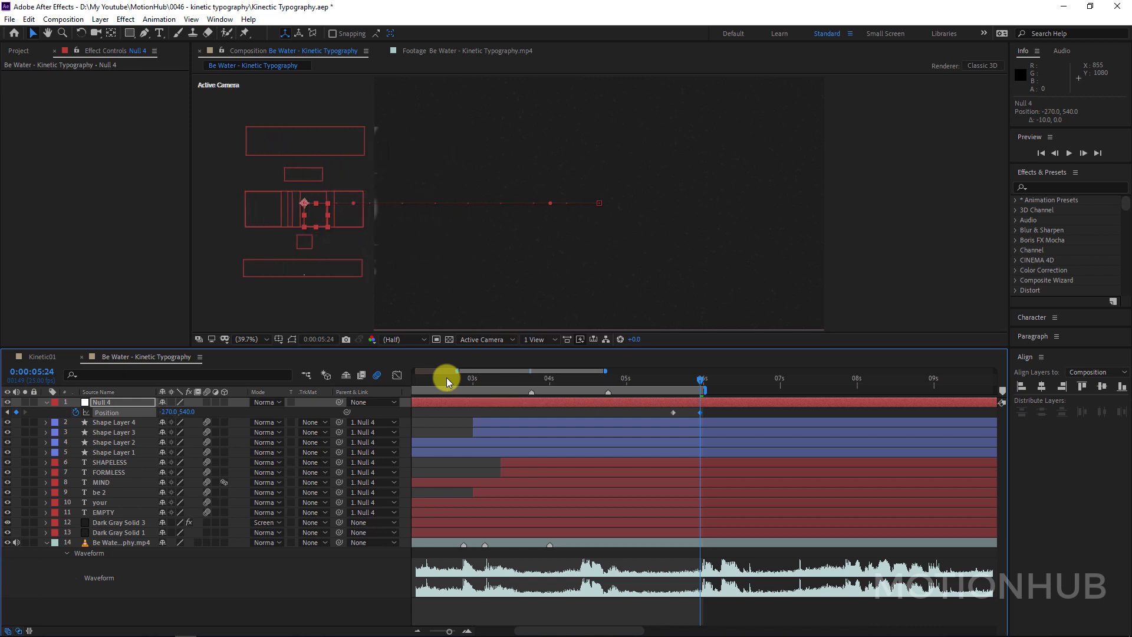
pyautogui.hotkey('shift', 'Left')
pyautogui.hotkey('shift', 'Left')
pyautogui.hotkey('shift', 'Left')
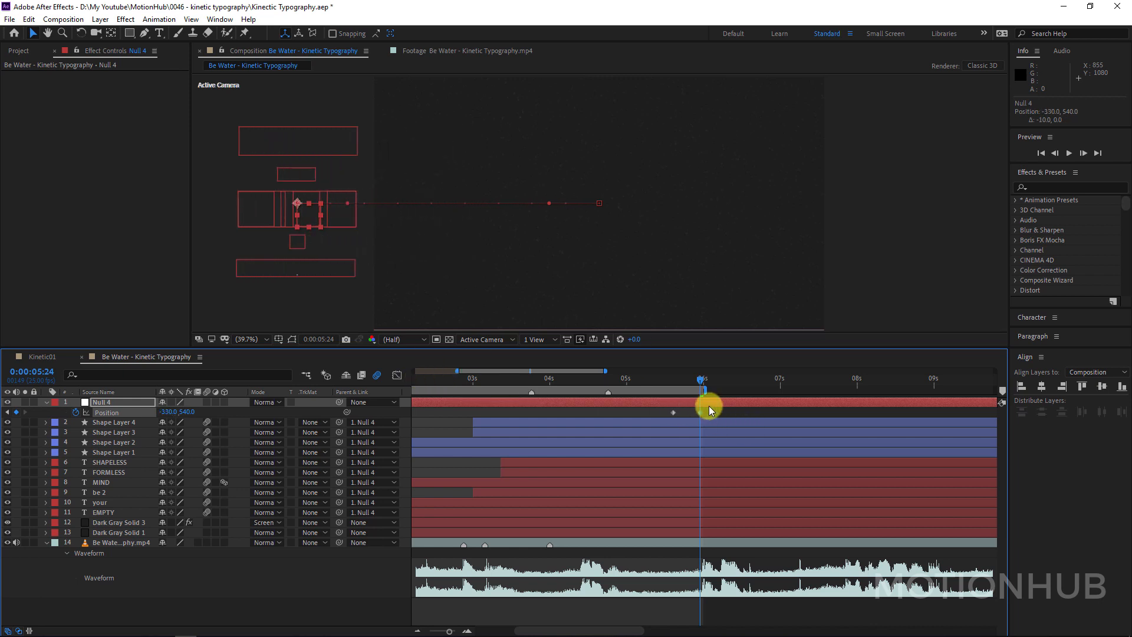
# Apply Easy Ease to both of Null 4's position keyframes and preview the exit animation.
pyautogui.moveTo(718, 408); pyautogui.dragTo(646, 424)
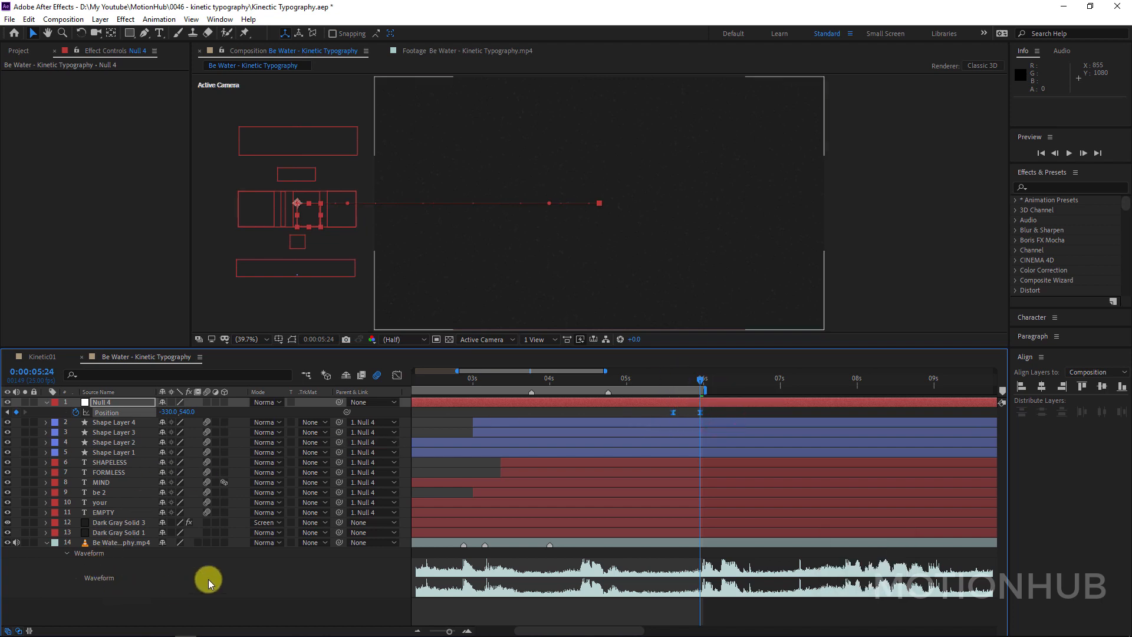
pyautogui.press('space')
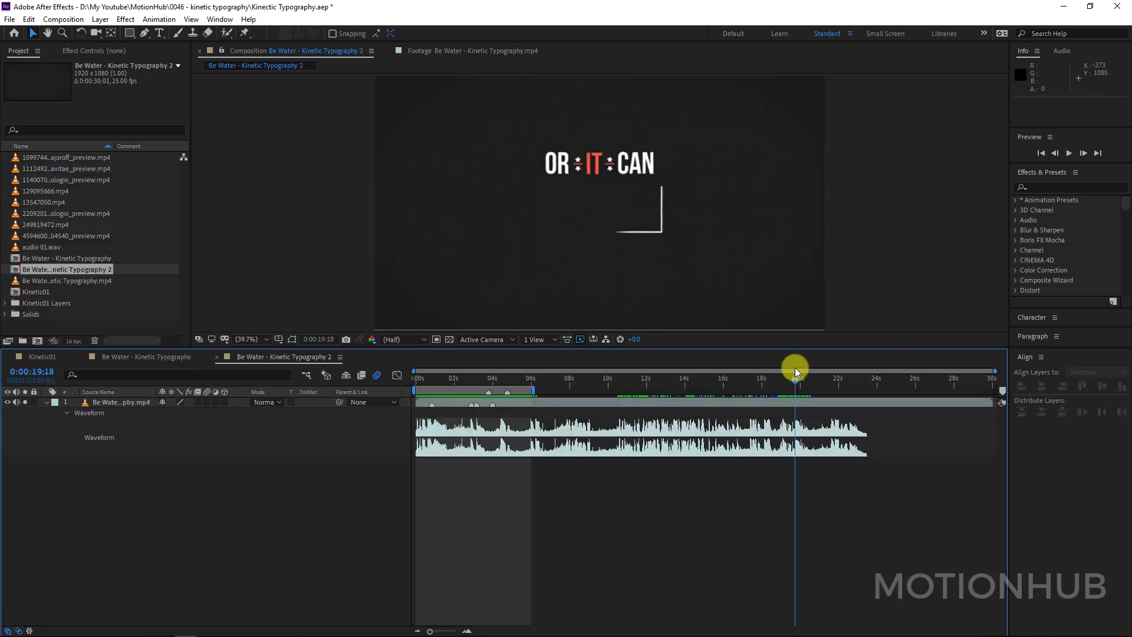
# Create a text layer reading NOW beside the reference lettering in the Be Water - Kinetic Typography 2 composition.
pyautogui.moveTo(795, 367); pyautogui.dragTo(758, 366)
pyautogui.click(165, 475)
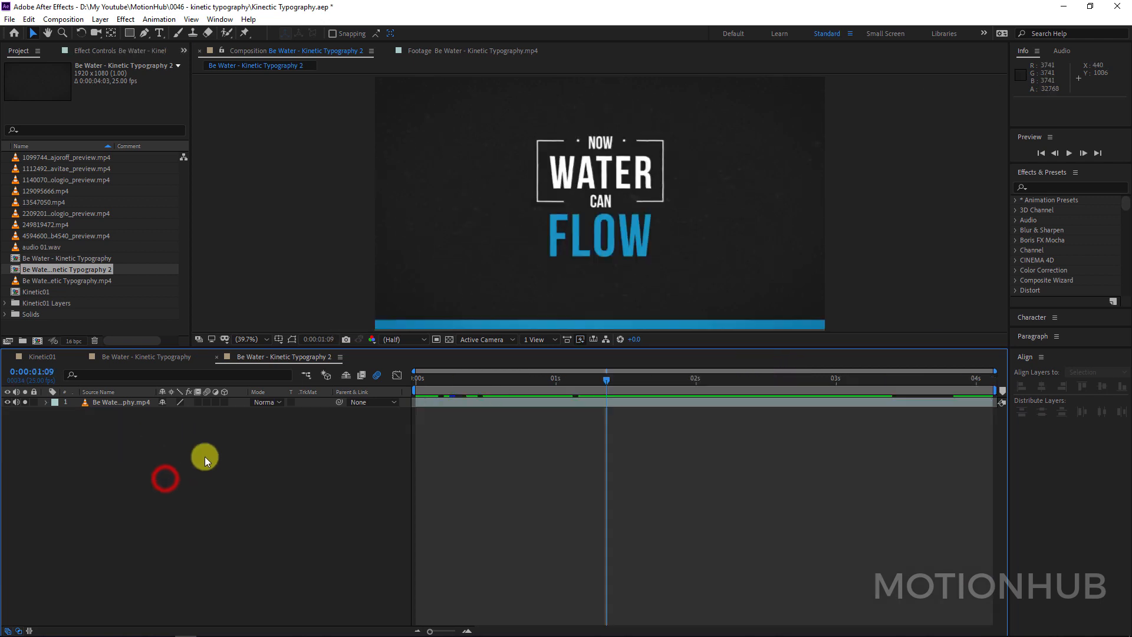
pyautogui.click(193, 503)
pyautogui.click(159, 33)
pyautogui.click(436, 155)
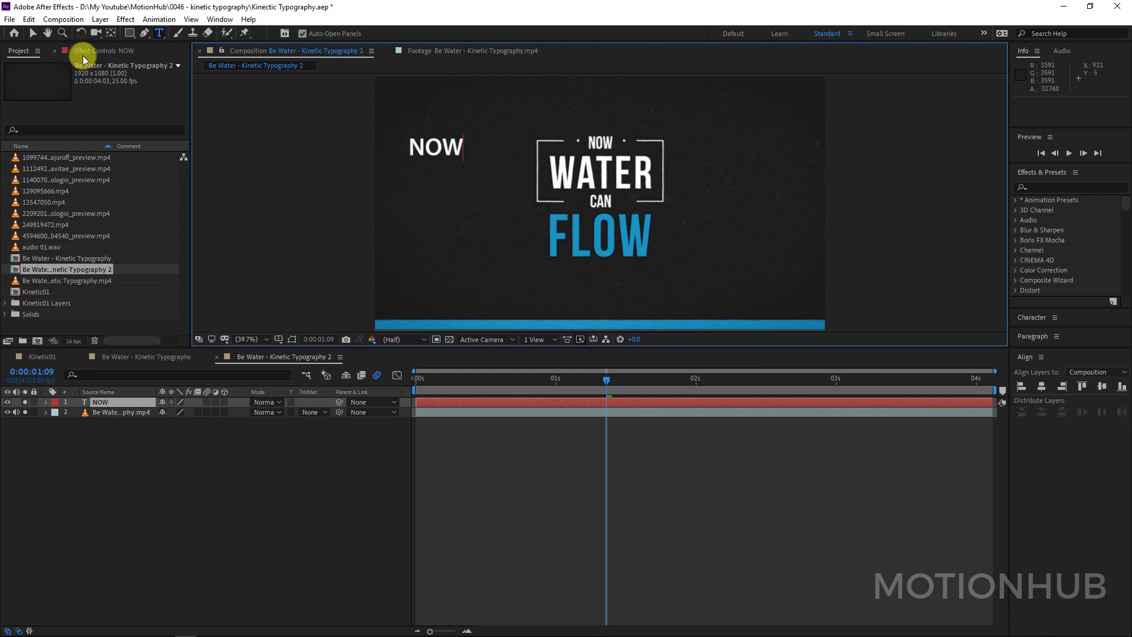
pyautogui.click(34, 33)
# Set the NOW text's Myriad Pro style to Bold Condensed, trying Condensed and Semibold first.
pyautogui.click(1031, 317)
pyautogui.click(1067, 298)
pyautogui.click(1053, 311)
pyautogui.click(1067, 298)
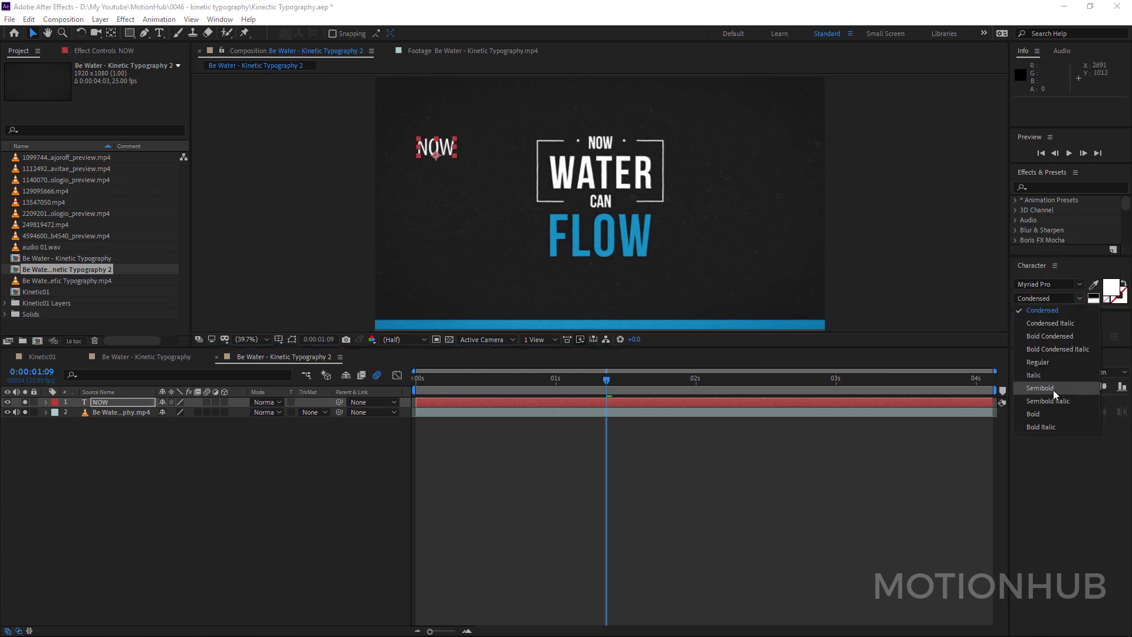
pyautogui.click(1054, 389)
pyautogui.click(1070, 298)
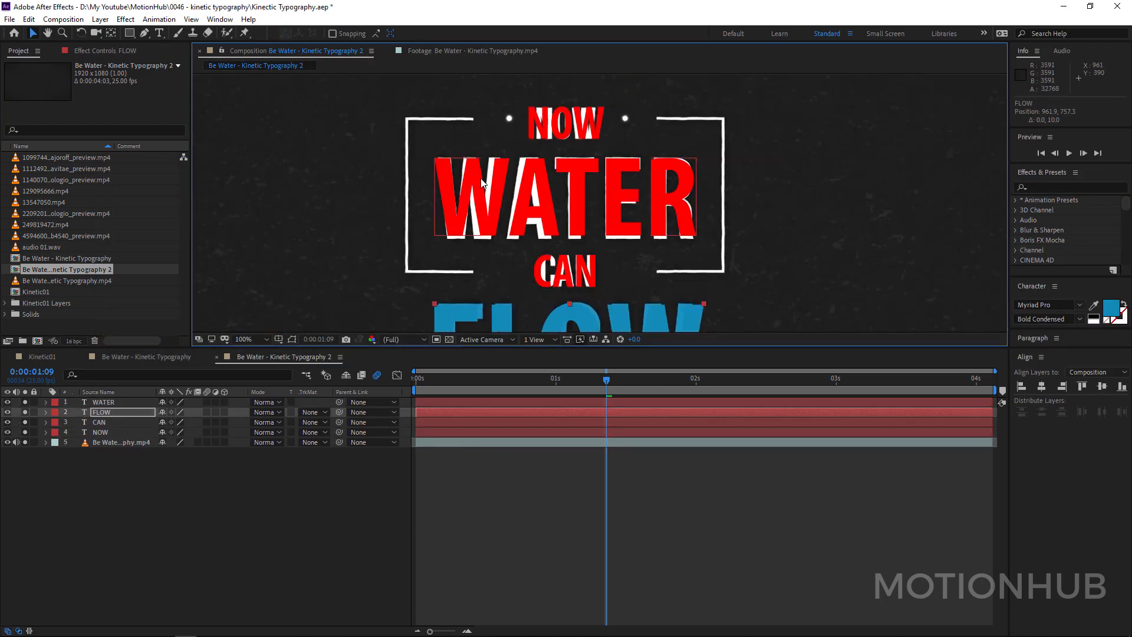
# Draw a small red-filled ellipse over the reference dot to the left of NOW.
pyautogui.moveTo(505, 114); pyautogui.dragTo(563, 240)
pyautogui.click(335, 34)
pyautogui.click(365, 189)
pyautogui.click(33, 34)
pyautogui.hotkey('ctrl', 'z')
pyautogui.scroll(1, 572, 118)
pyautogui.moveTo(415, 156); pyautogui.dragTo(615, 157)
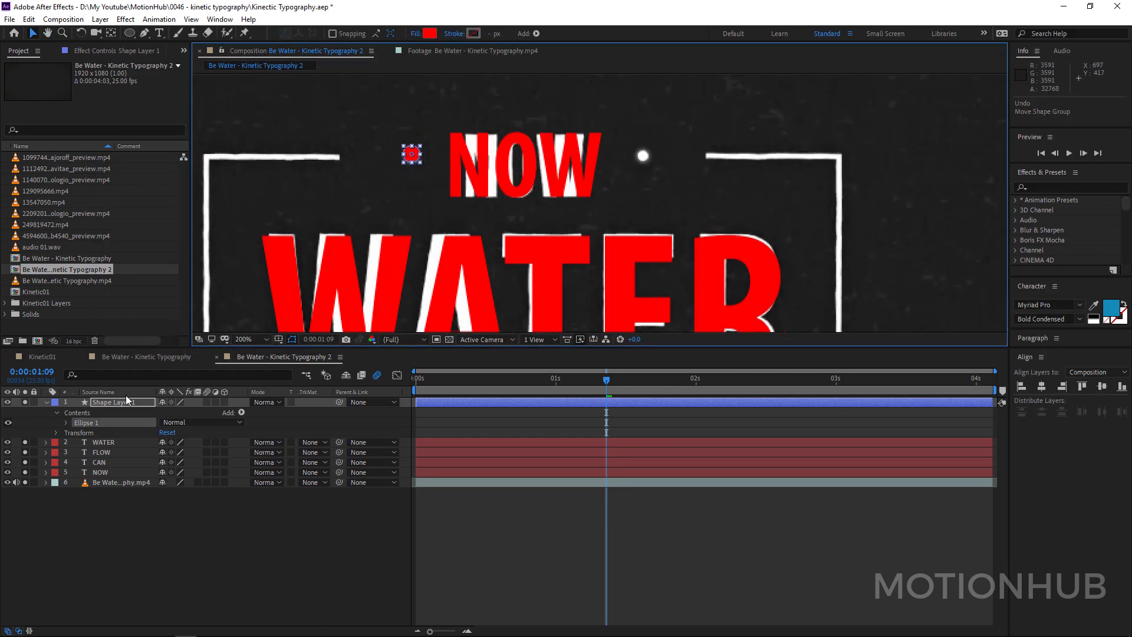
# Duplicate the ellipse layer and place the copy over the dot to the right of NOW.
pyautogui.hotkey('ctrl', 'd')
pyautogui.moveTo(412, 154); pyautogui.dragTo(645, 155)
pyautogui.scroll(-1, 644, 155)
pyautogui.moveTo(572, 233)
pyautogui.mouseDown()
pyautogui.moveTo(561, 137)
pyautogui.moveTo(570, 172)
pyautogui.mouseUp()
# Trace the left bracket of the frame around WATER as an open path on a new shape layer with the Pen tool.
pyautogui.click(177, 522)
pyautogui.click(144, 33)
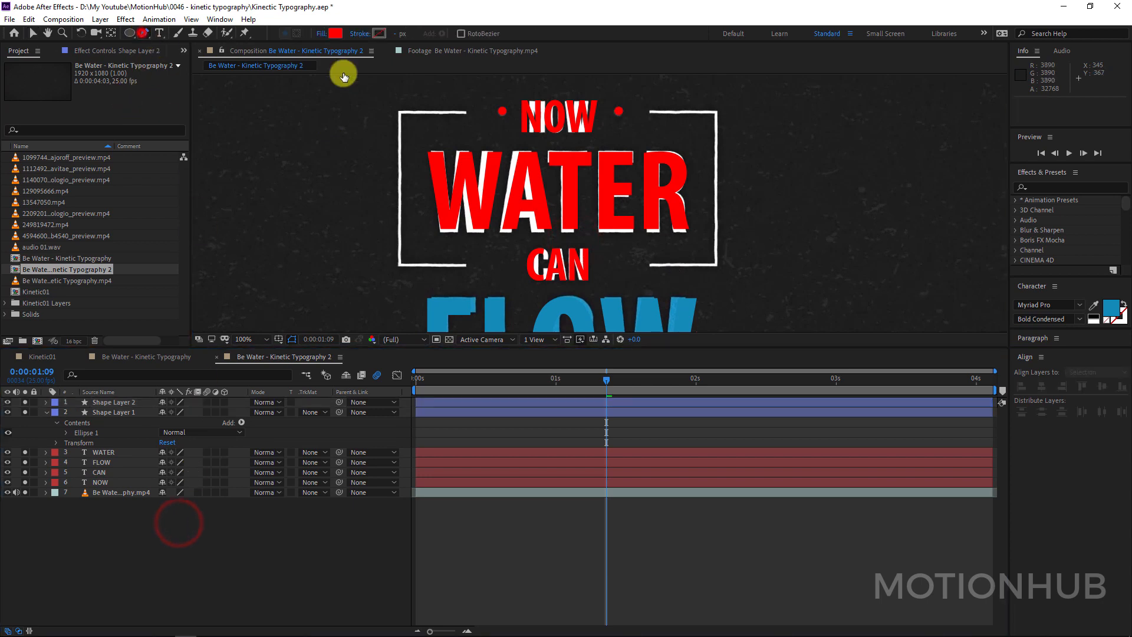
pyautogui.click(467, 112)
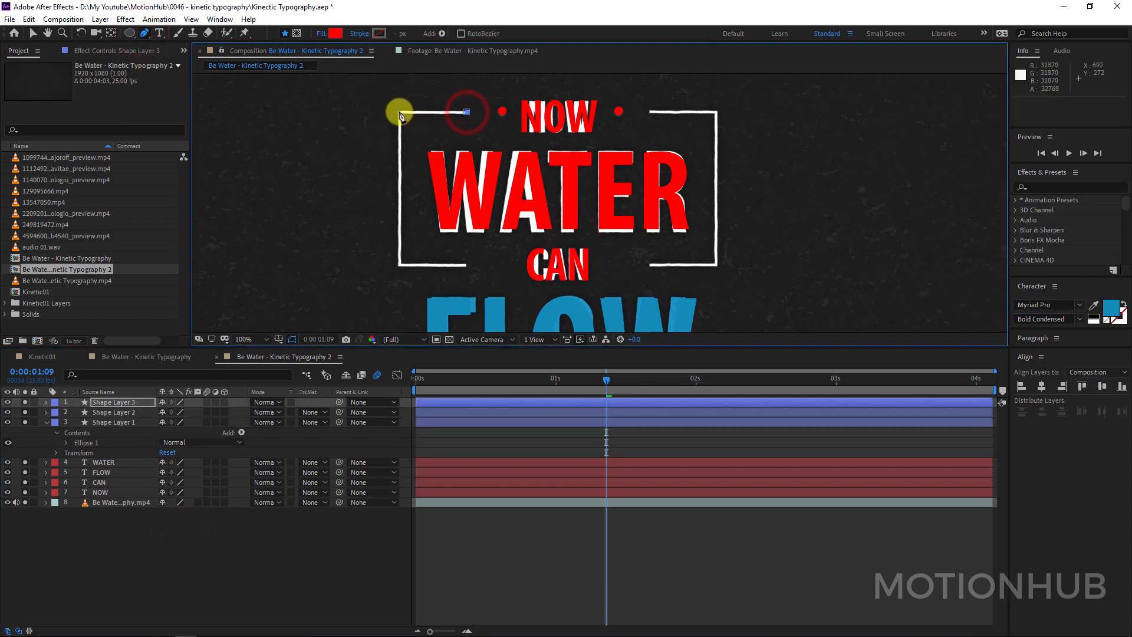
pyautogui.click(399, 112)
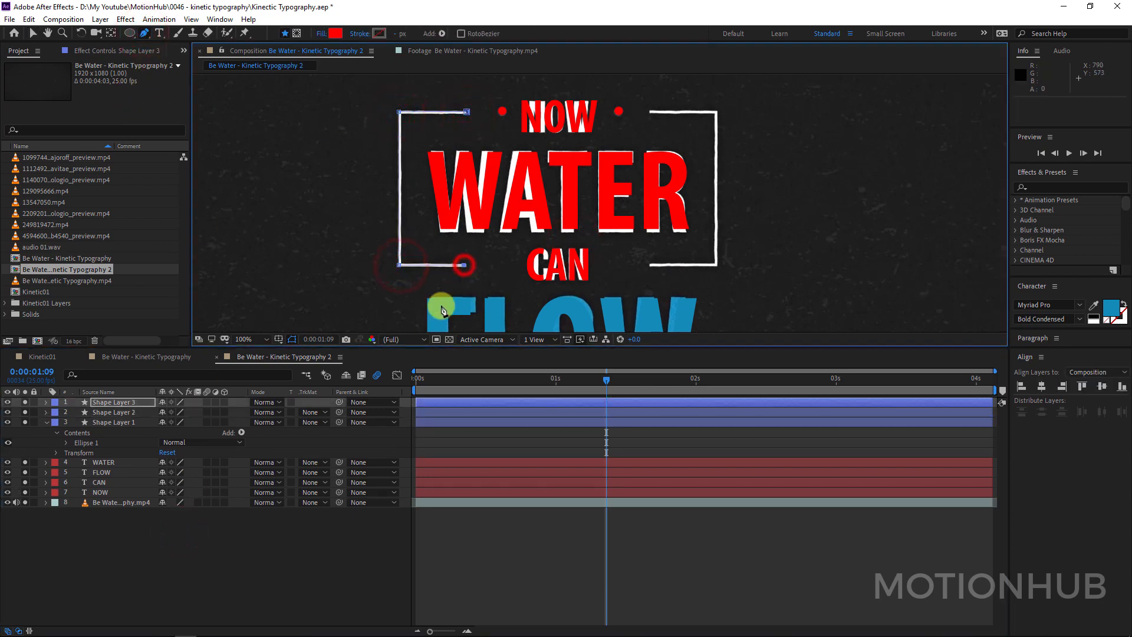
# Set the left bracket's fill to None and its white stroke width to 4 px.
pyautogui.click(321, 33)
pyautogui.click(505, 270)
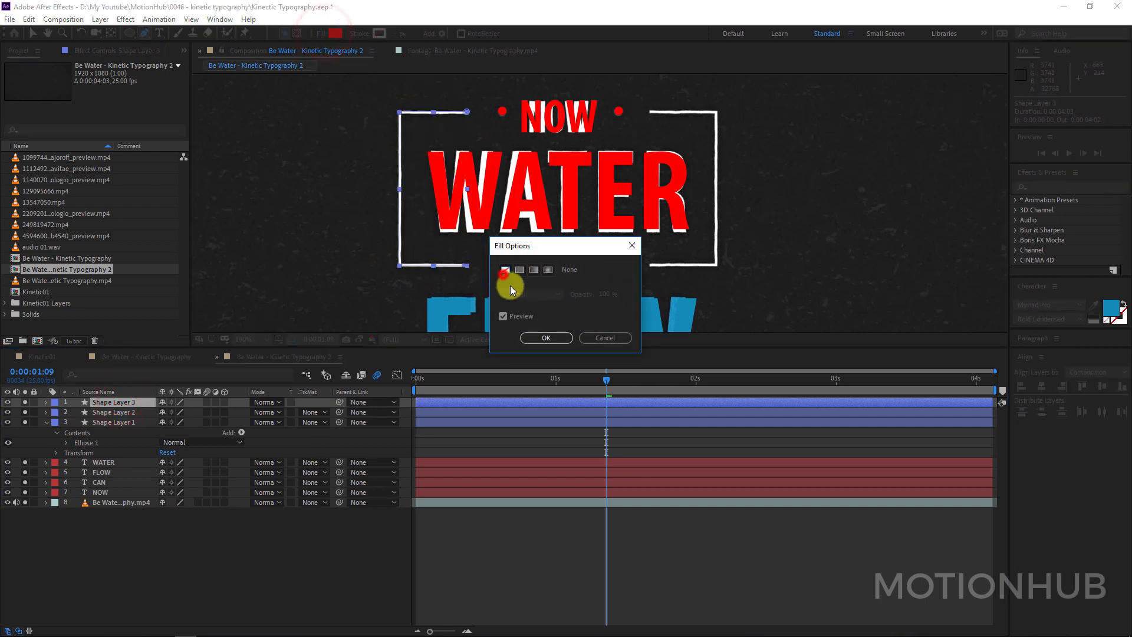
pyautogui.click(546, 337)
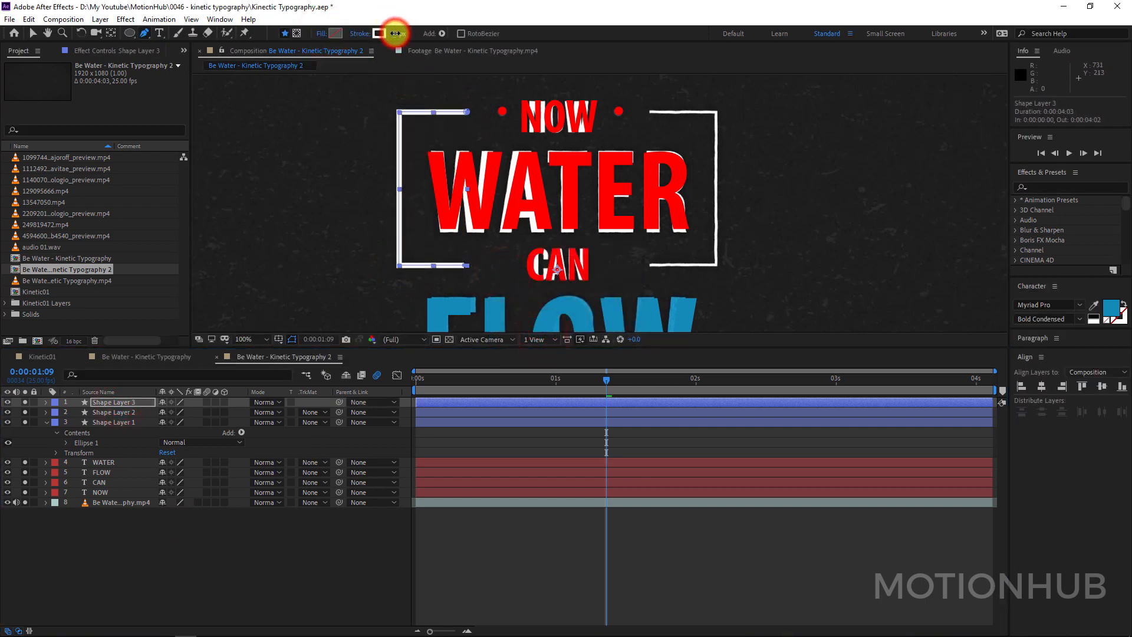
pyautogui.moveTo(395, 33); pyautogui.dragTo(399, 33)
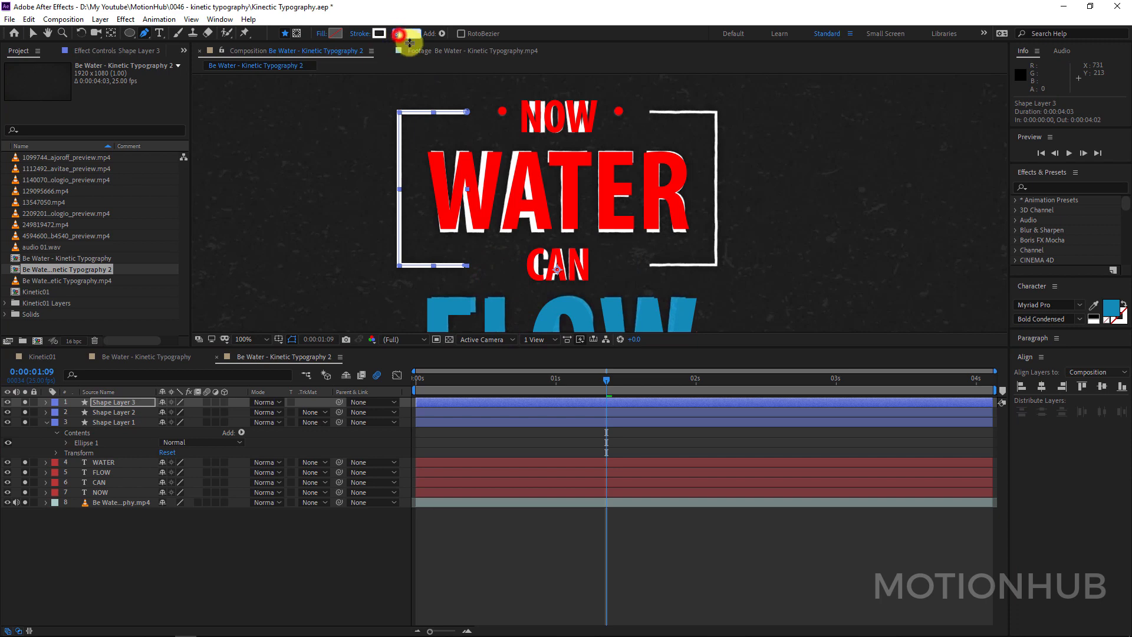
pyautogui.write('4')
pyautogui.press('Return')
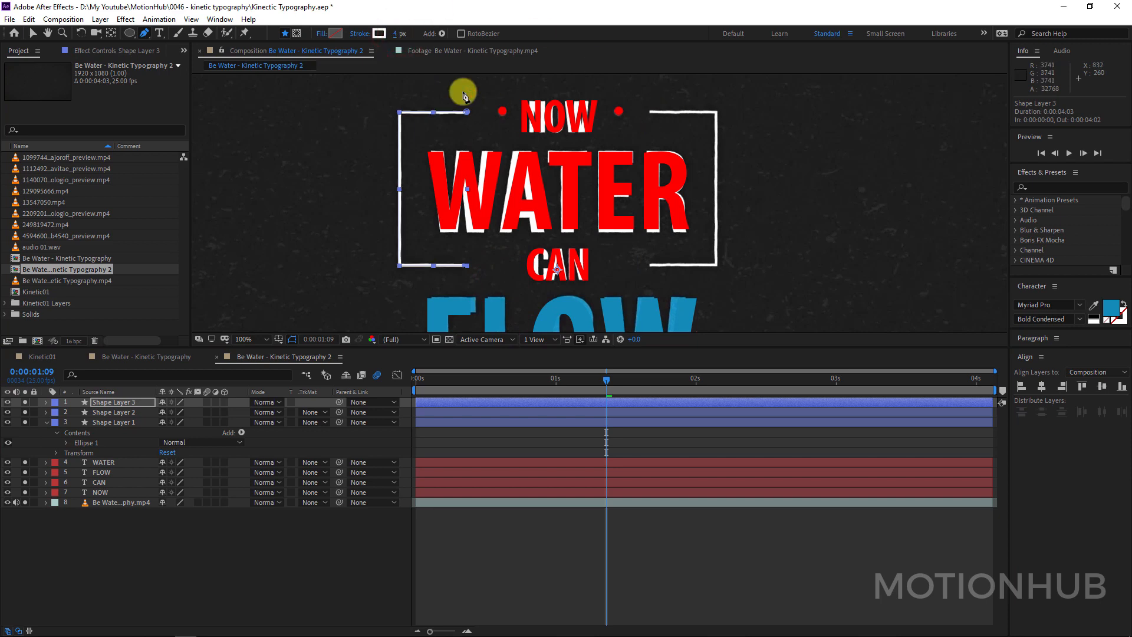
# Duplicate the bracket layer and mirror the copy with an unconstrained scale of -100, 100% to form the right bracket.
pyautogui.hotkey('ctrl', 'd')
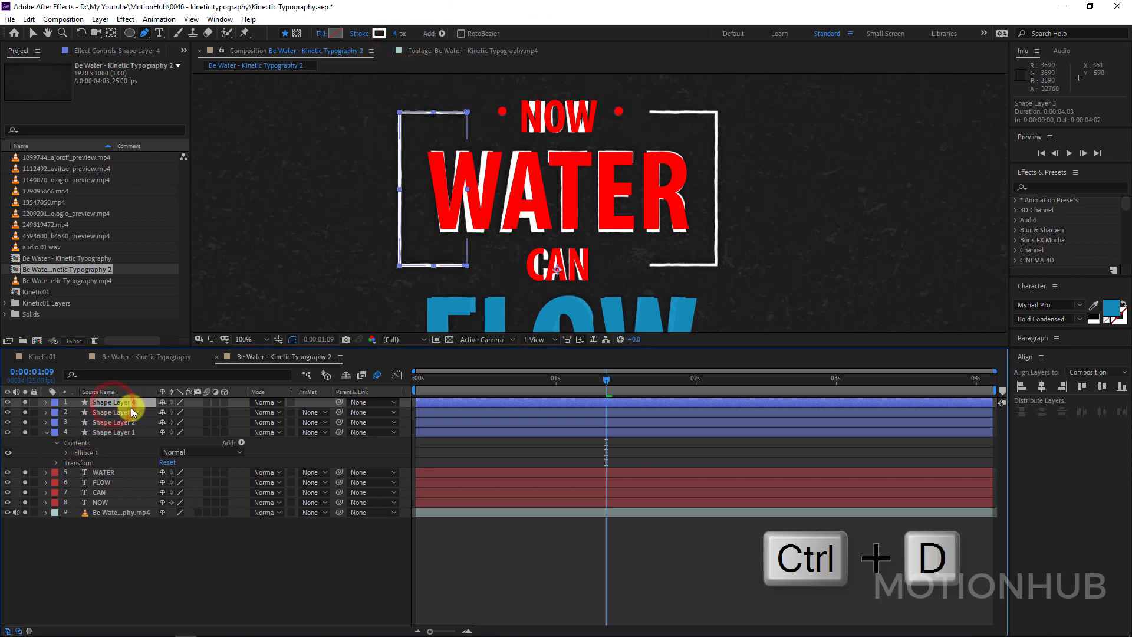
pyautogui.press('s')
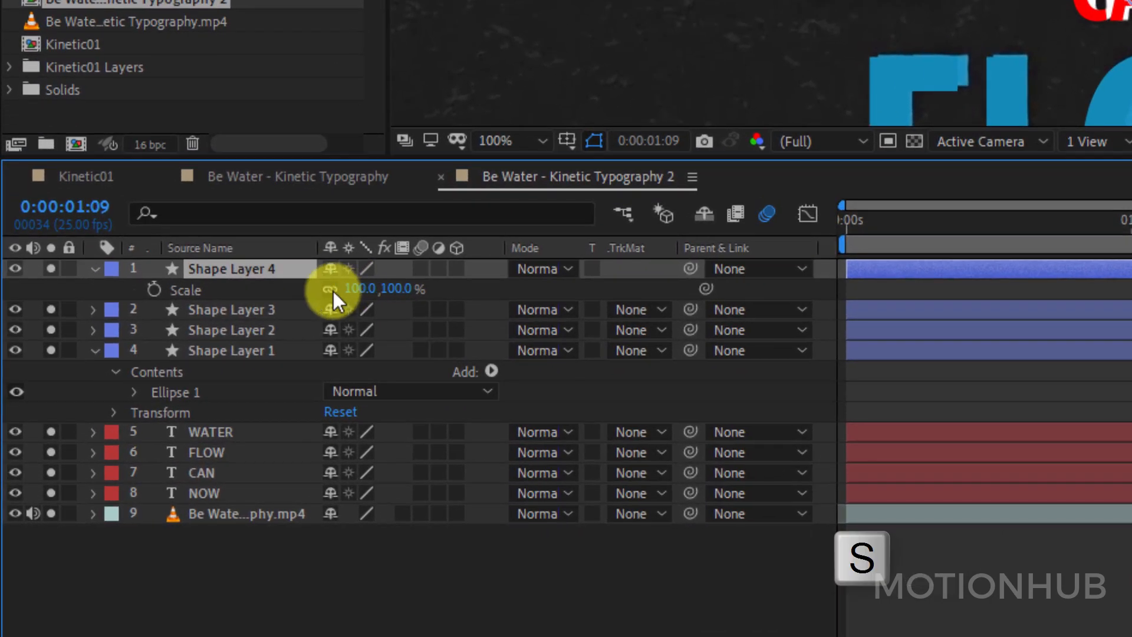
pyautogui.click(333, 289)
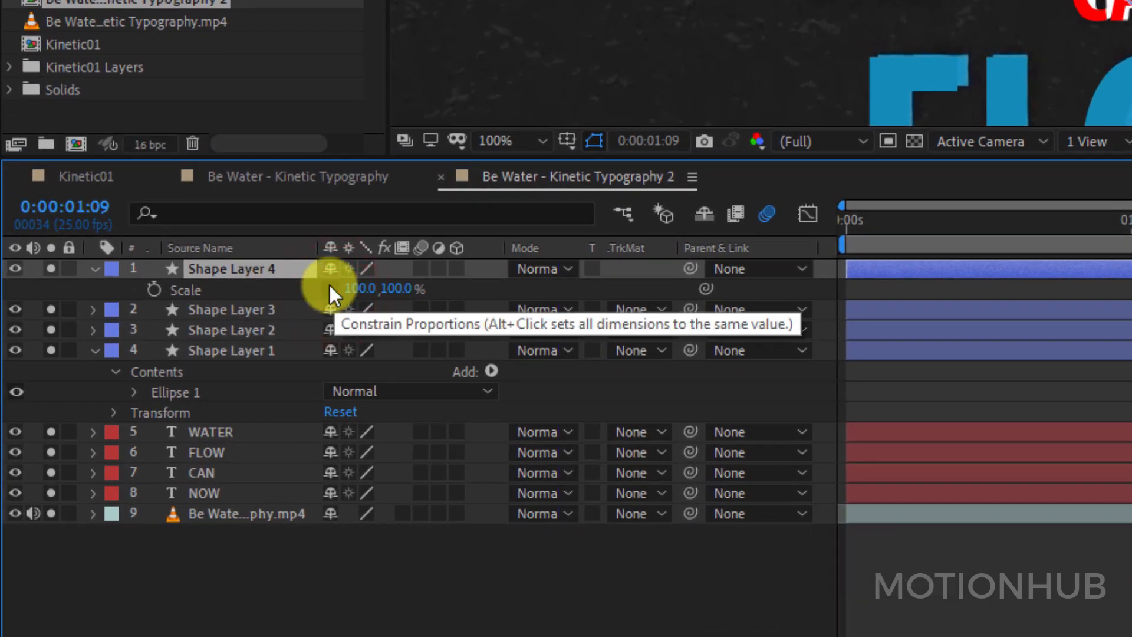
pyautogui.click(349, 289)
pyautogui.press('Home')
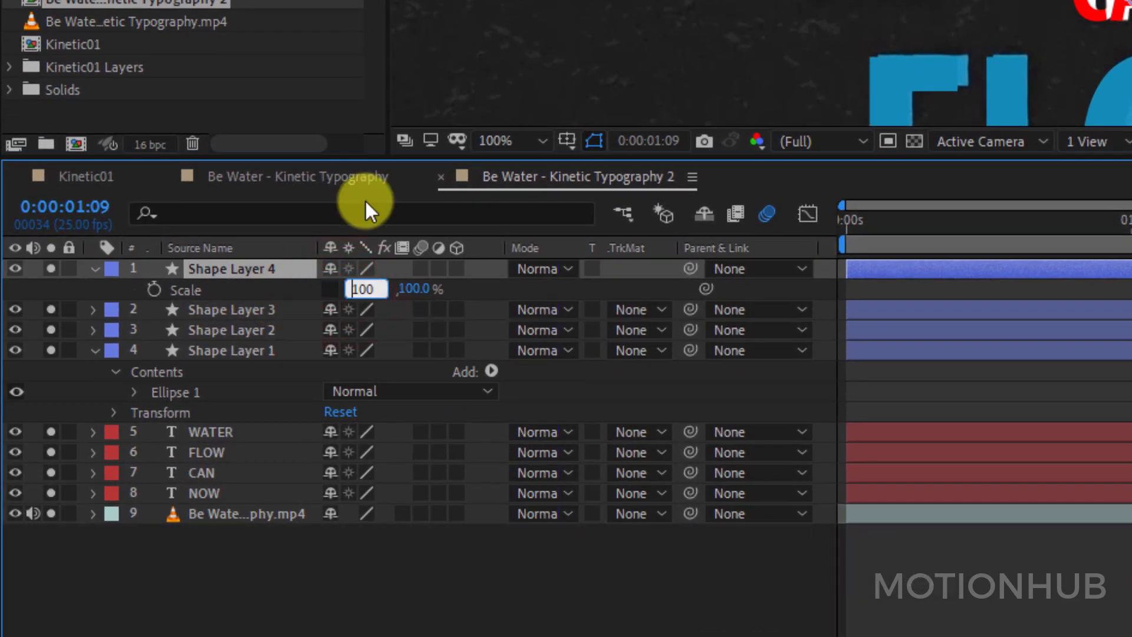
pyautogui.write('-')
pyautogui.press('Return')
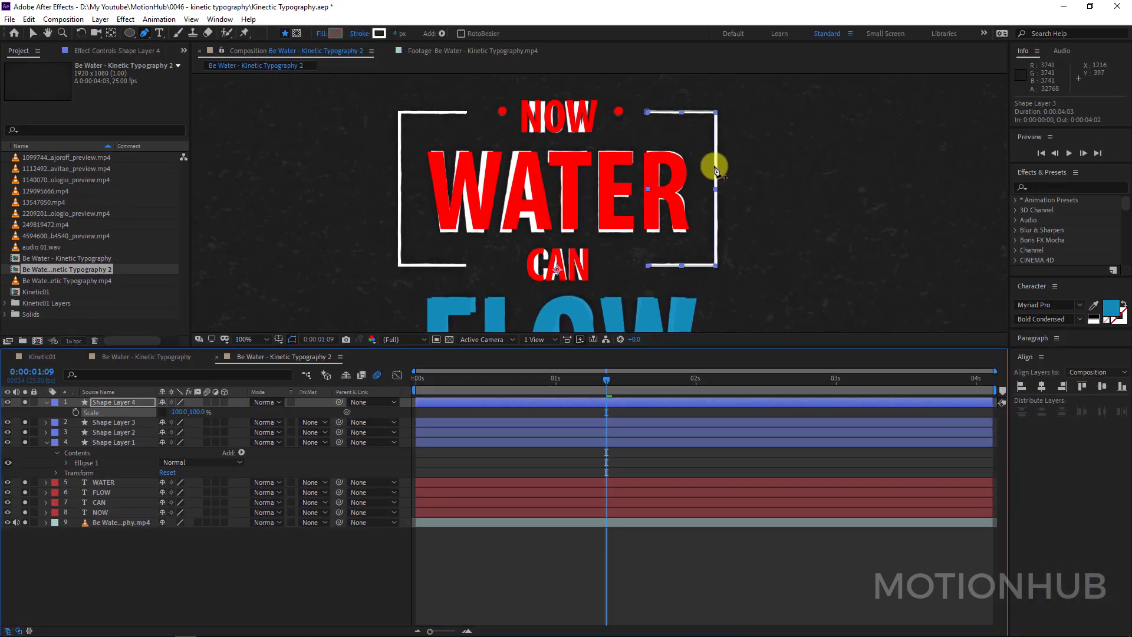
# Copy Dark Gray Solid 1 and 3 from Be Water - Kinetic Typography into Be Water - Kinetic Typography 2, just above the reference video.
pyautogui.click(145, 356)
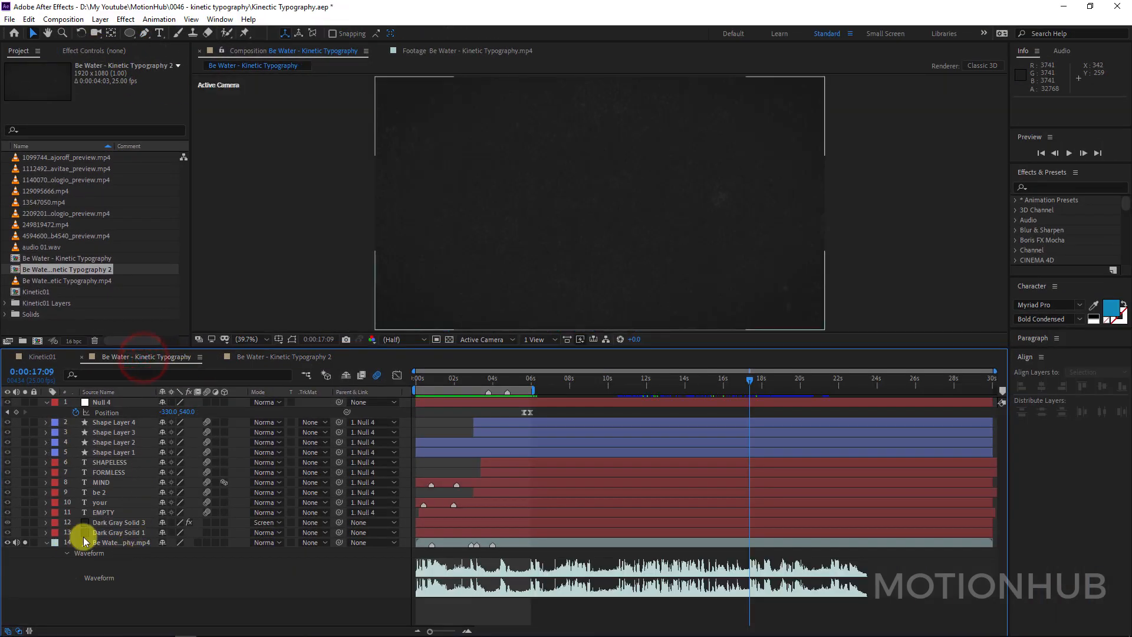
pyautogui.click(118, 532)
pyautogui.keyDown('ctrl'); pyautogui.click(131, 522); pyautogui.keyUp('ctrl')
pyautogui.hotkey('ctrl', 'c')
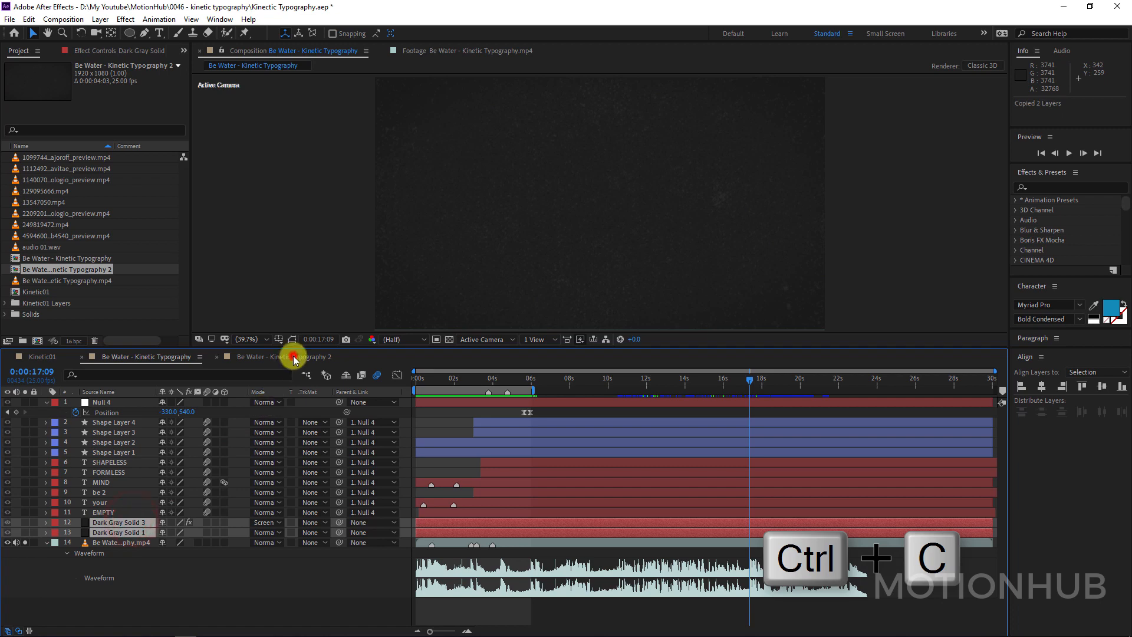
pyautogui.click(286, 356)
pyautogui.hotkey('ctrl', 'v')
pyautogui.moveTo(118, 406); pyautogui.dragTo(125, 538)
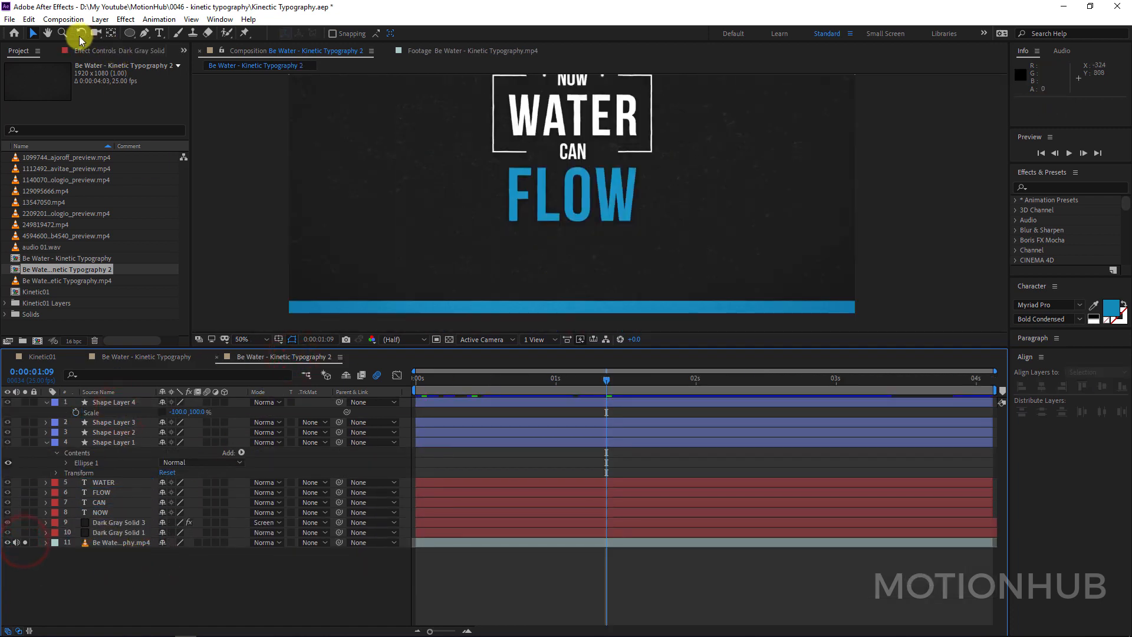
# Draw a rectangle around the blue bar along the bottom of the frame and sample the bar's blue with the eyedropper.
pyautogui.moveTo(129, 34)
pyautogui.mouseDown()
pyautogui.moveTo(172, 50)
pyautogui.moveTo(193, 36)
pyautogui.mouseUp()
pyautogui.moveTo(282, 299); pyautogui.dragTo(862, 319)
pyautogui.click(1094, 305)
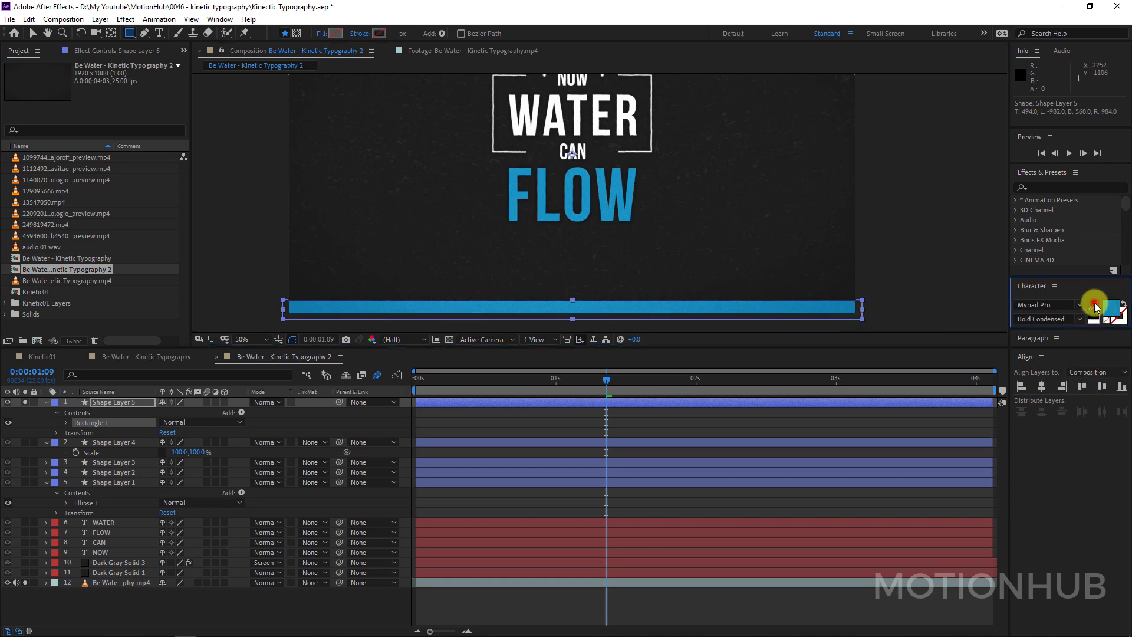
pyautogui.click(847, 307)
pyautogui.click(102, 598)
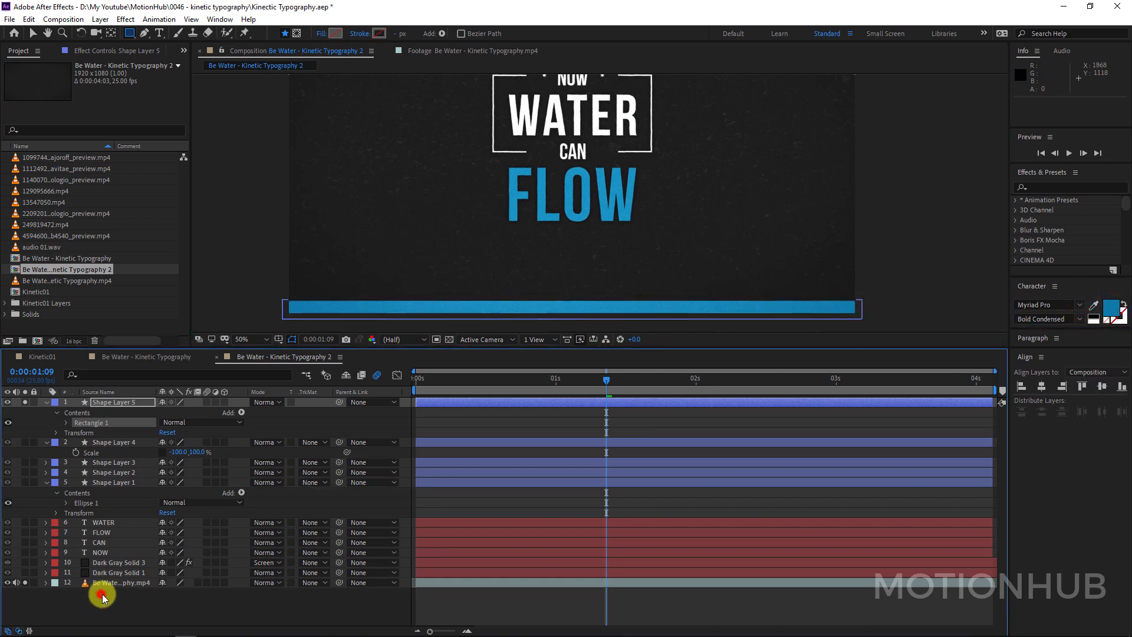
# Move Dark Gray Solid 3 to the top of the layer stack and turn off solo on Shape Layer 5 and the reference video.
pyautogui.click(25, 403)
pyautogui.click(111, 563)
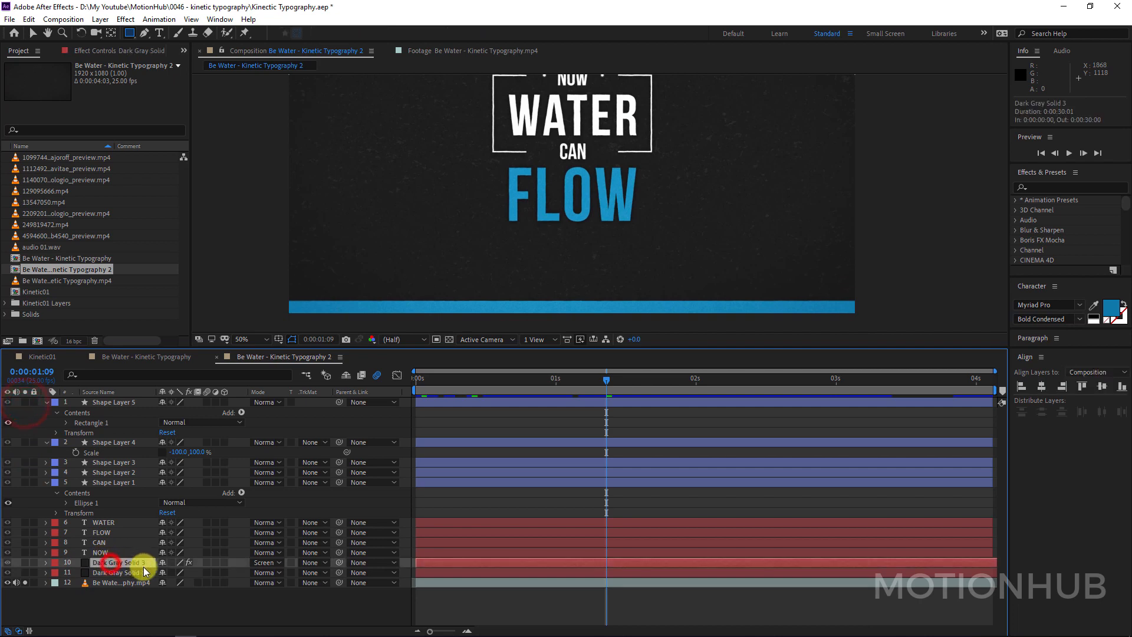
pyautogui.moveTo(131, 567); pyautogui.dragTo(147, 399)
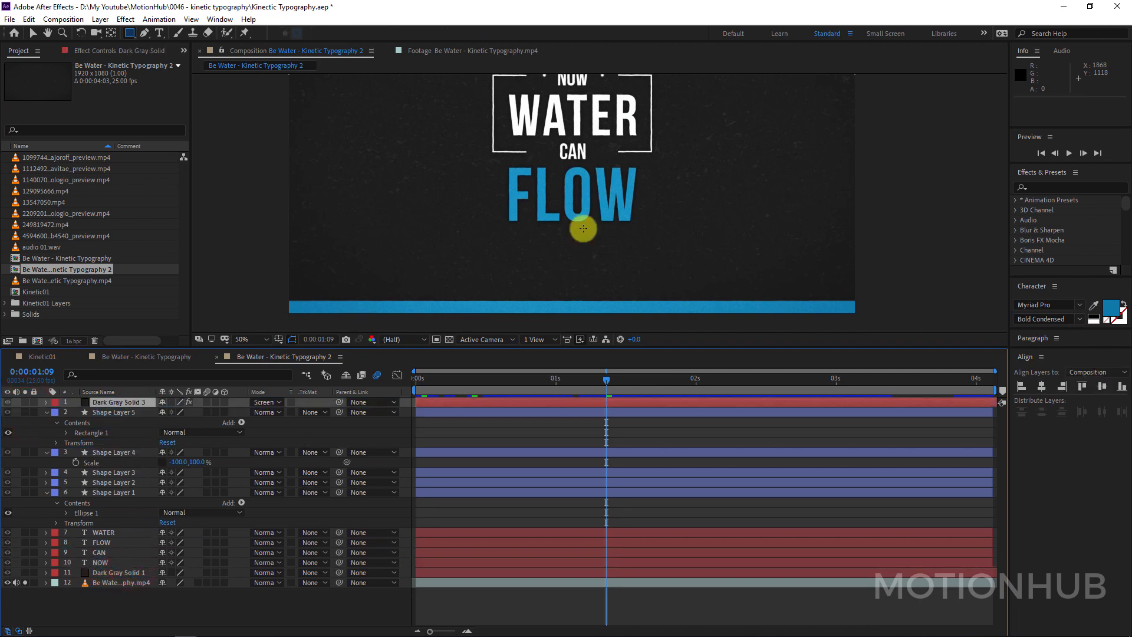
pyautogui.click(25, 583)
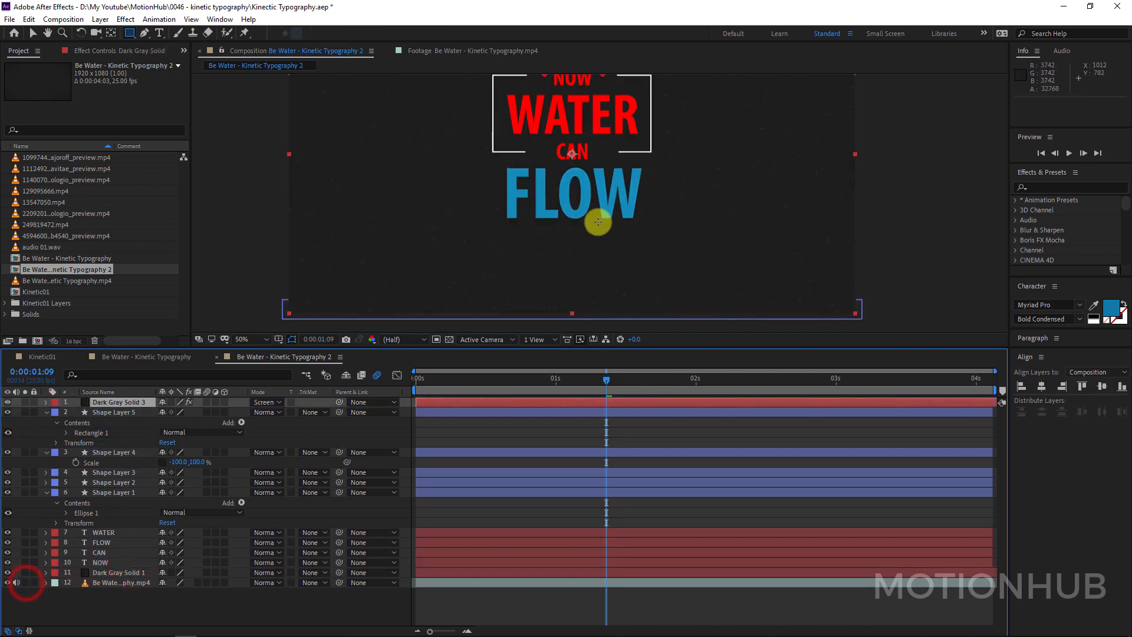
# Shift the NOW text and the two dot layers so they start at 0:00:00:02.
pyautogui.scroll(4, 600, 224)
pyautogui.scroll(-2, 601, 227)
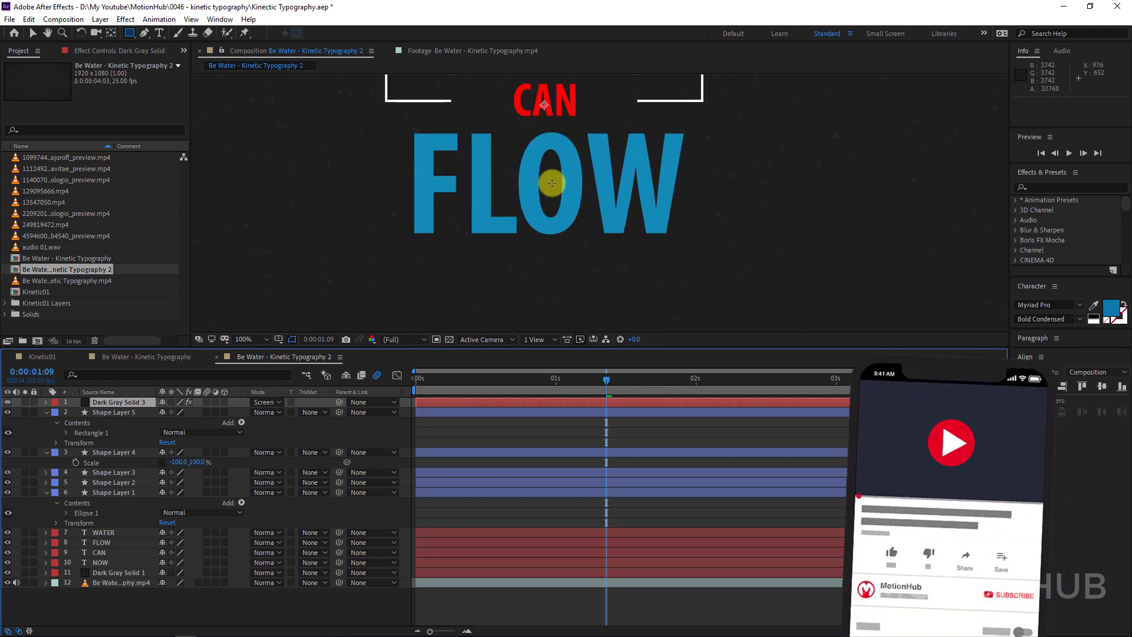
pyautogui.click(33, 33)
pyautogui.scroll(2, 610, 145)
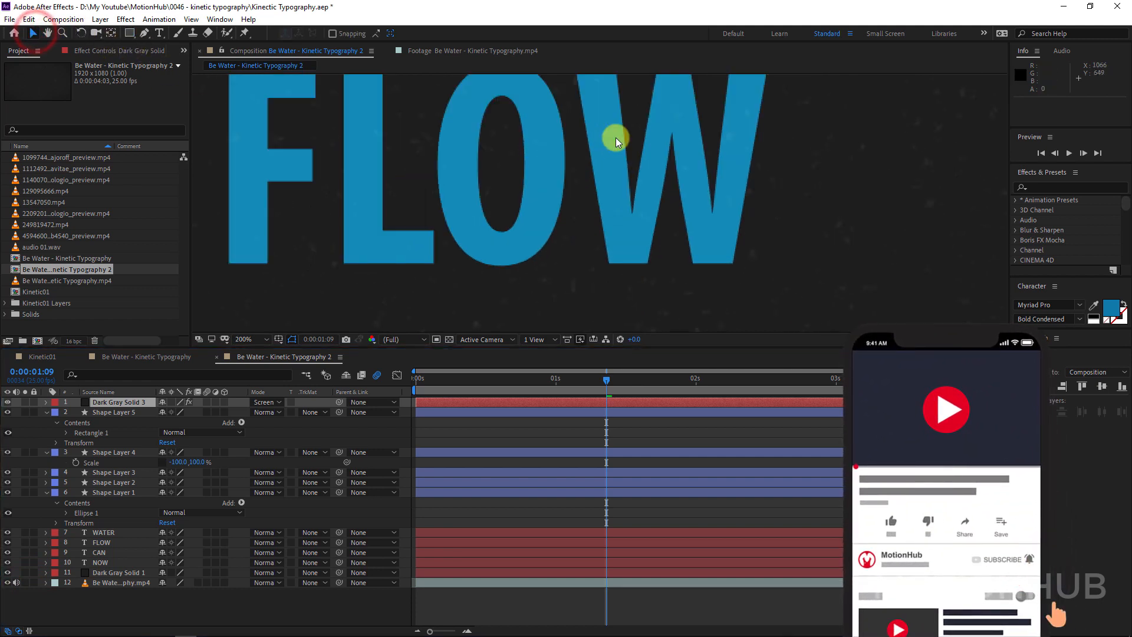
pyautogui.moveTo(666, 146); pyautogui.dragTo(646, 252)
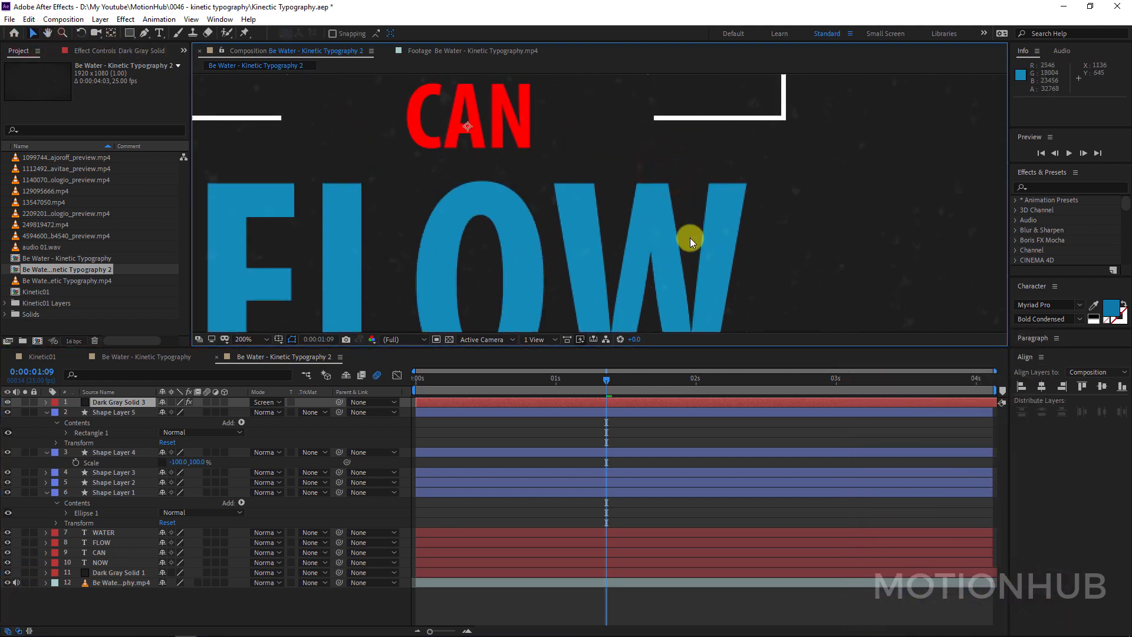
pyautogui.scroll(-4, 648, 224)
pyautogui.keyDown('shift'); pyautogui.click(129, 487); pyautogui.keyUp('shift')
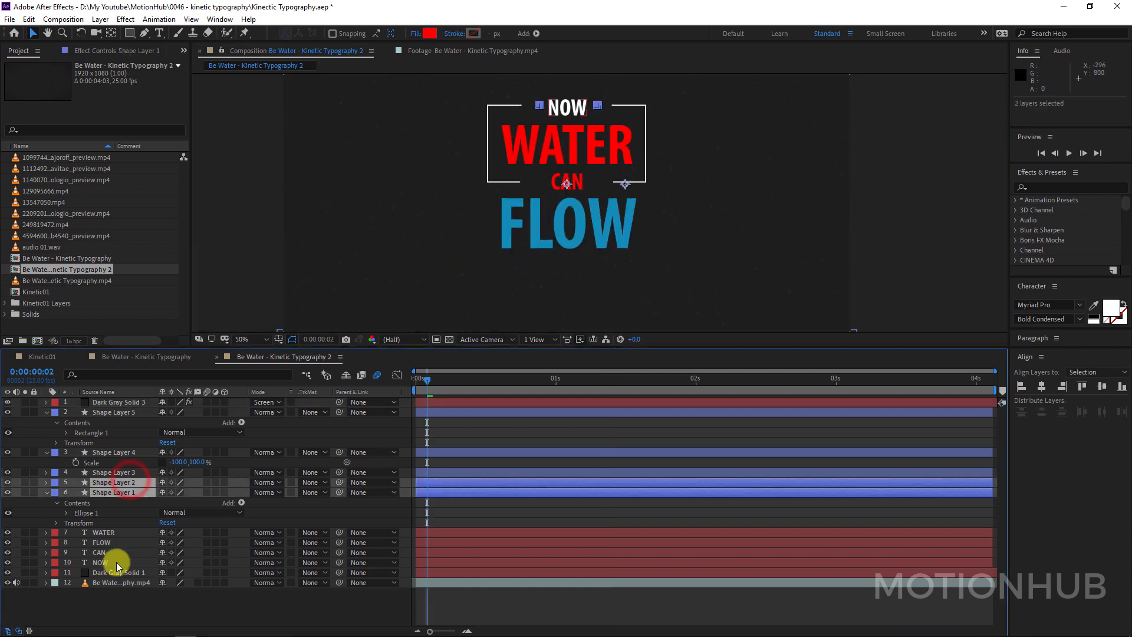
pyautogui.keyDown('ctrl'); pyautogui.click(117, 565); pyautogui.keyUp('ctrl')
pyautogui.moveTo(441, 482); pyautogui.dragTo(452, 485)
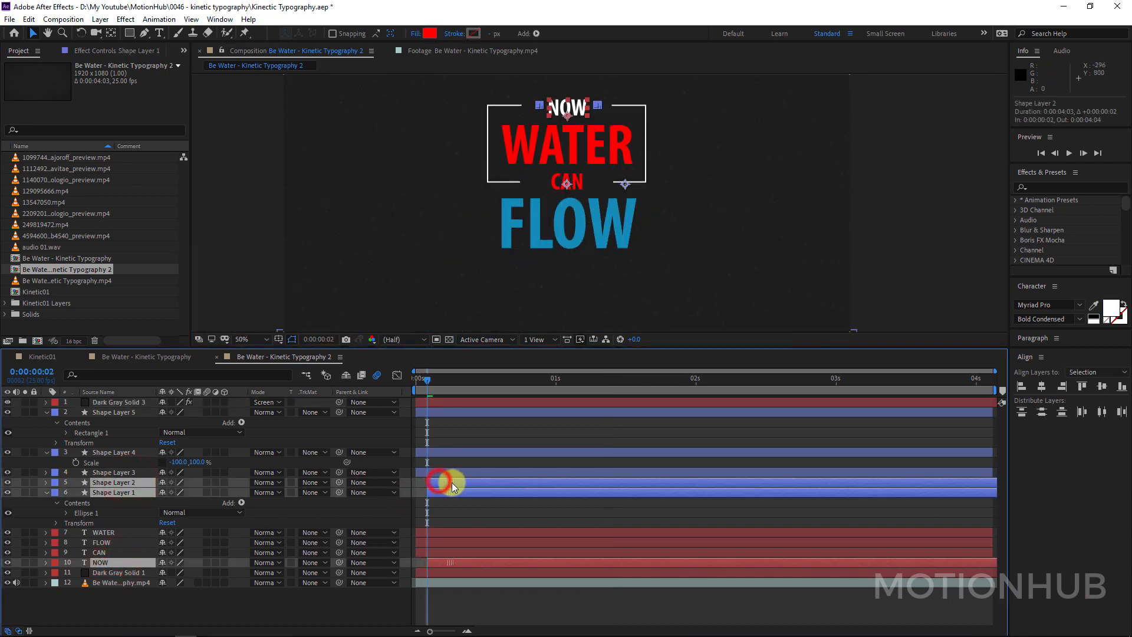
pyautogui.click(244, 606)
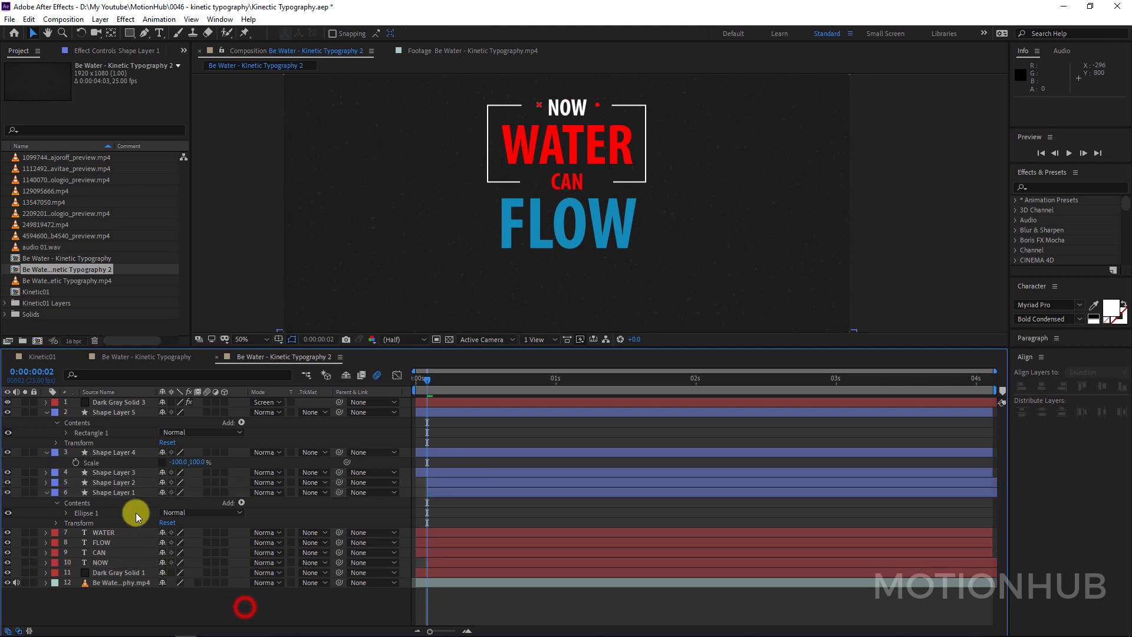
# Change the fill of the two dots beside NOW to white.
pyautogui.click(144, 481)
pyautogui.keyDown('shift'); pyautogui.click(124, 492); pyautogui.keyUp('shift')
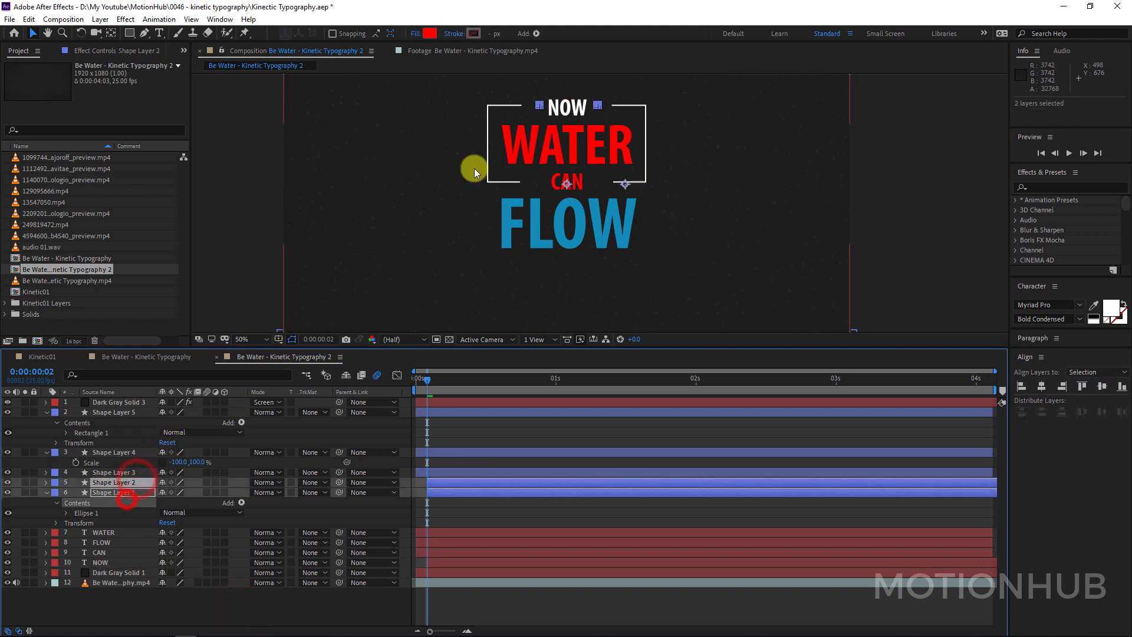
pyautogui.click(430, 34)
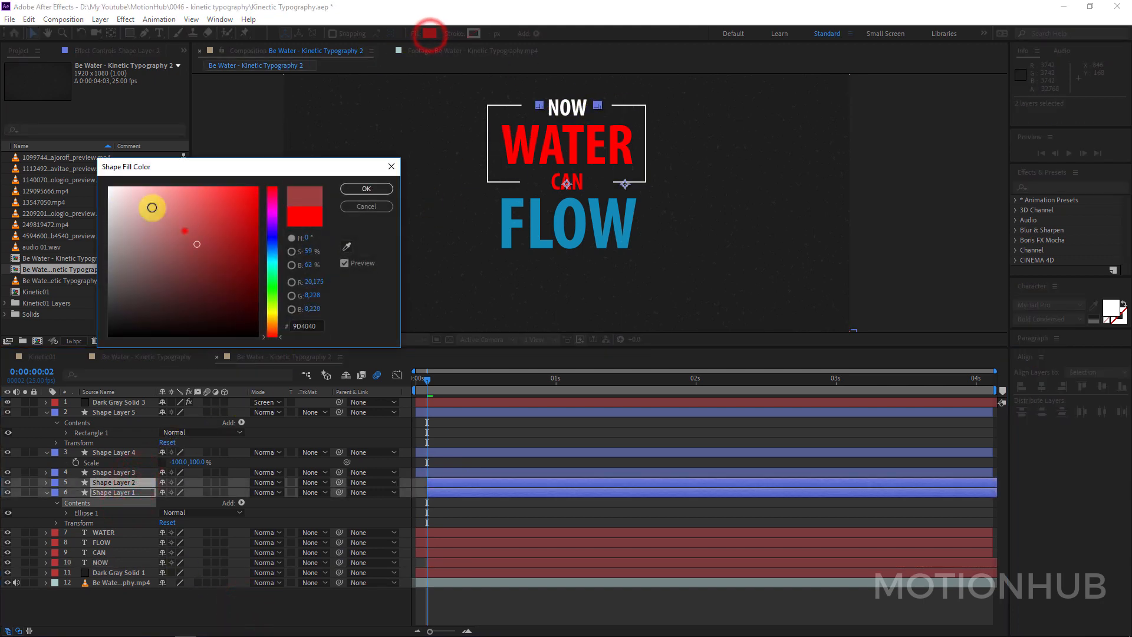
pyautogui.click(184, 229)
pyautogui.click(371, 190)
pyautogui.click(211, 597)
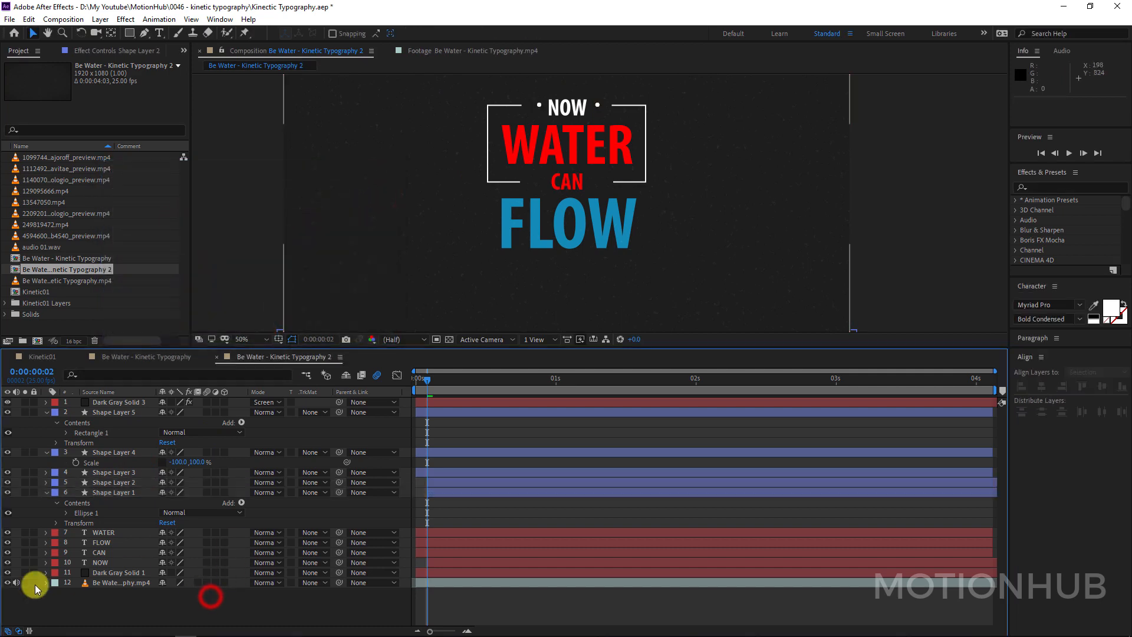
# Mark the bracket reveal's start at 0:00:00:03 and end at 0:00:01:02, and add Trim Paths to the left bracket, Shape Layer 3.
pyautogui.click(24, 582)
pyautogui.moveTo(428, 383); pyautogui.dragTo(560, 403)
pyautogui.click(113, 472)
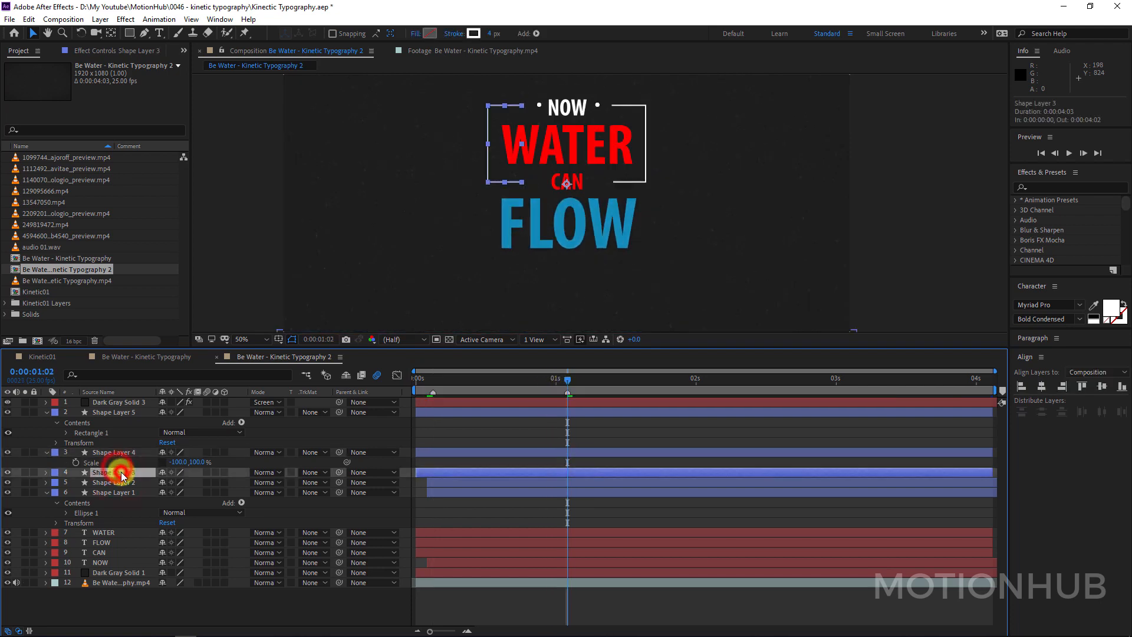
pyautogui.click(44, 473)
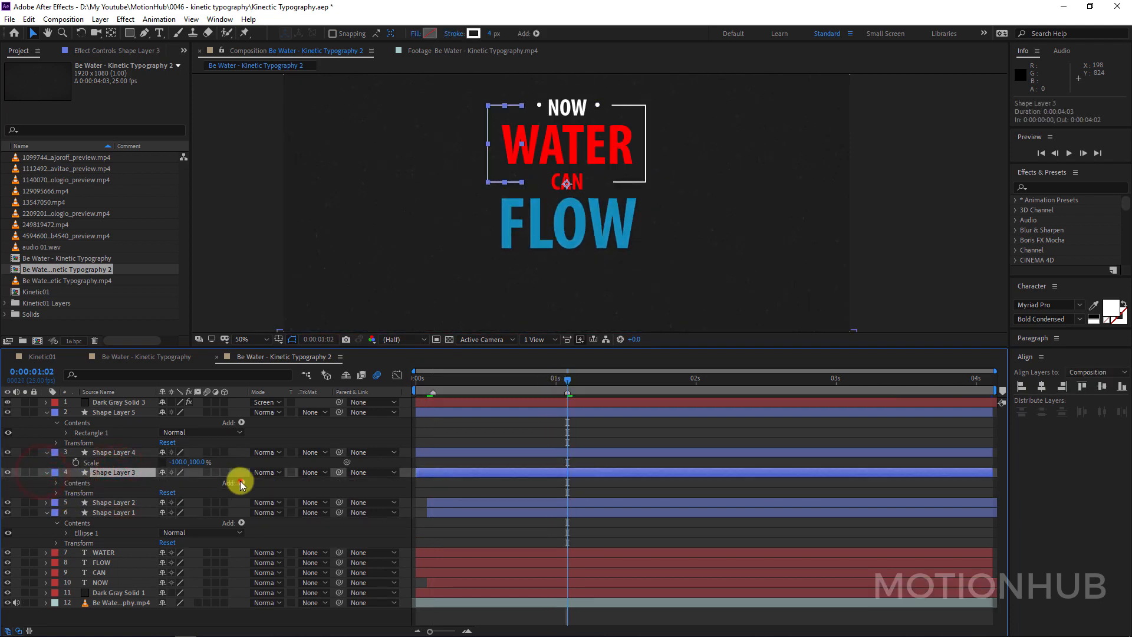
pyautogui.click(240, 483)
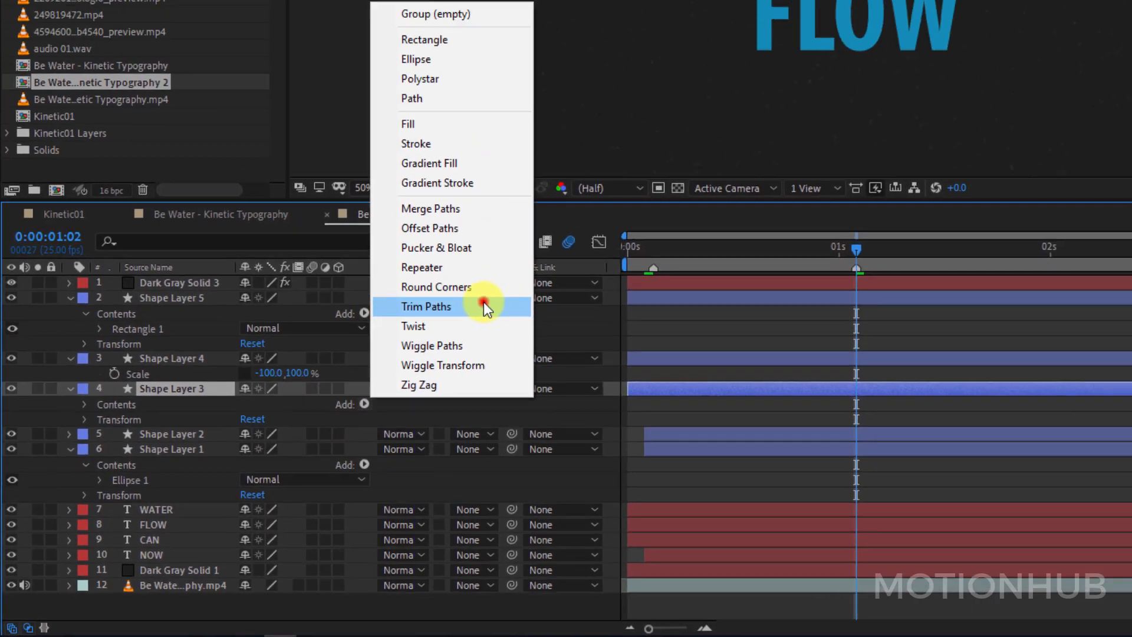
pyautogui.click(484, 306)
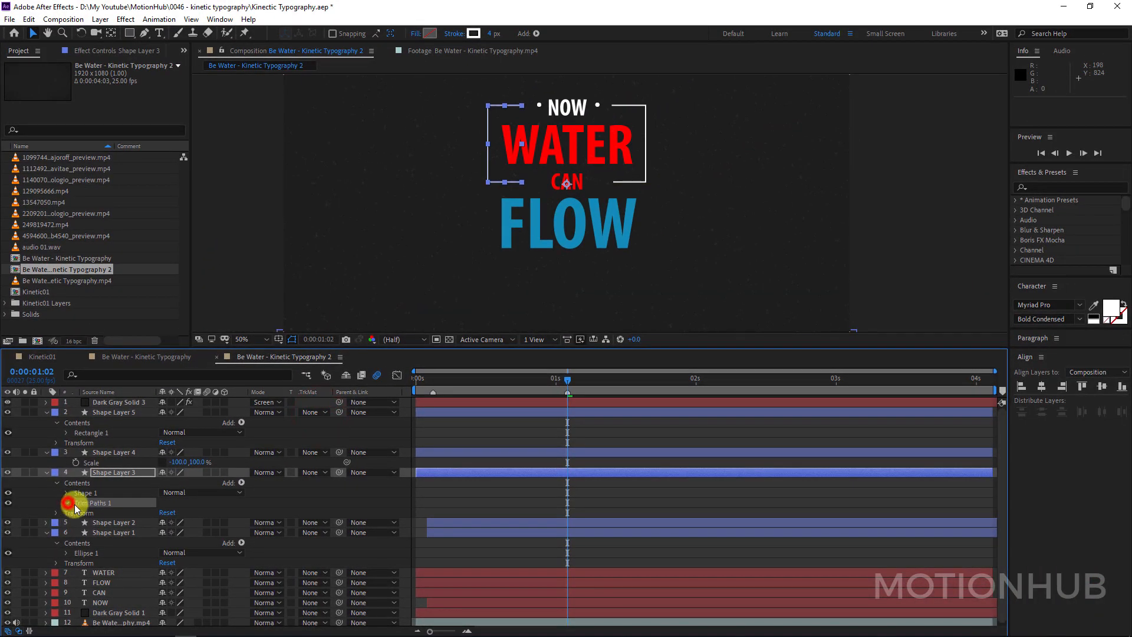
# Keyframe the left bracket's Trim Paths End at 100% on 0:00:01:02 and 0% on 0:00:00:03.
pyautogui.click(68, 503)
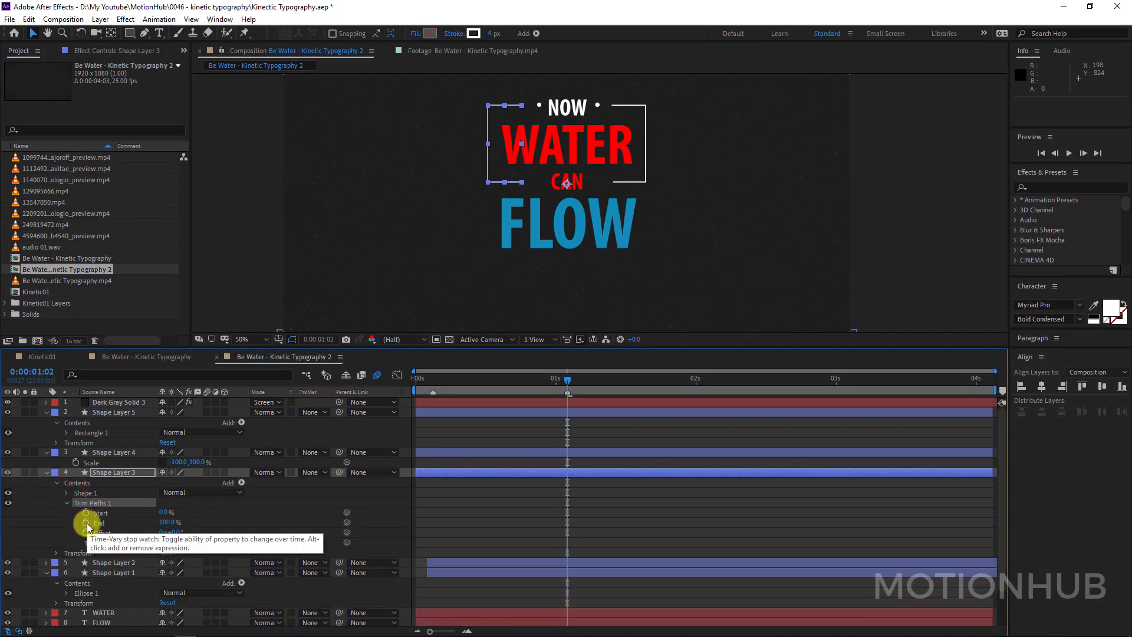
pyautogui.click(87, 522)
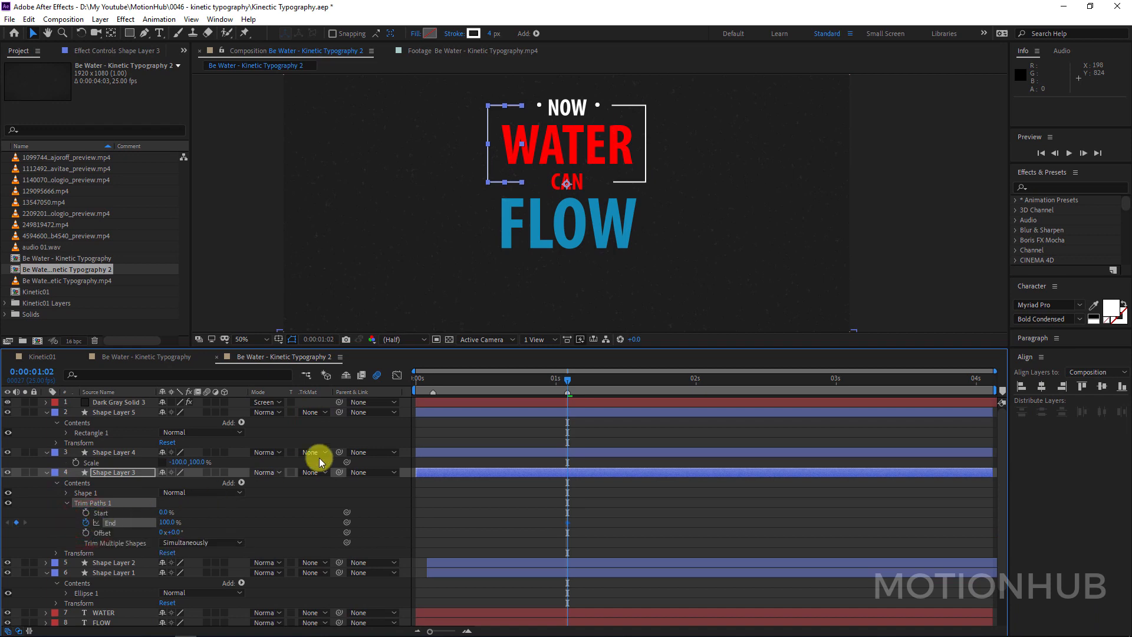
pyautogui.moveTo(561, 382); pyautogui.dragTo(434, 379)
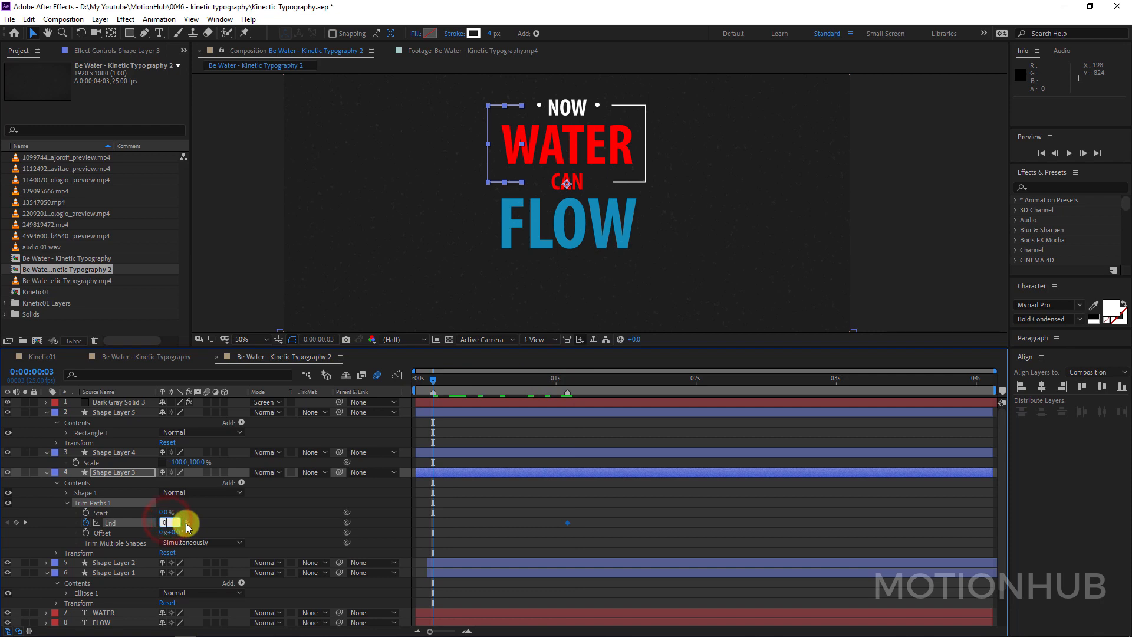
# Copy the left bracket's keyframed Trim Paths onto the right bracket, Shape Layer 4, and expand its properties.
pyautogui.click(102, 506)
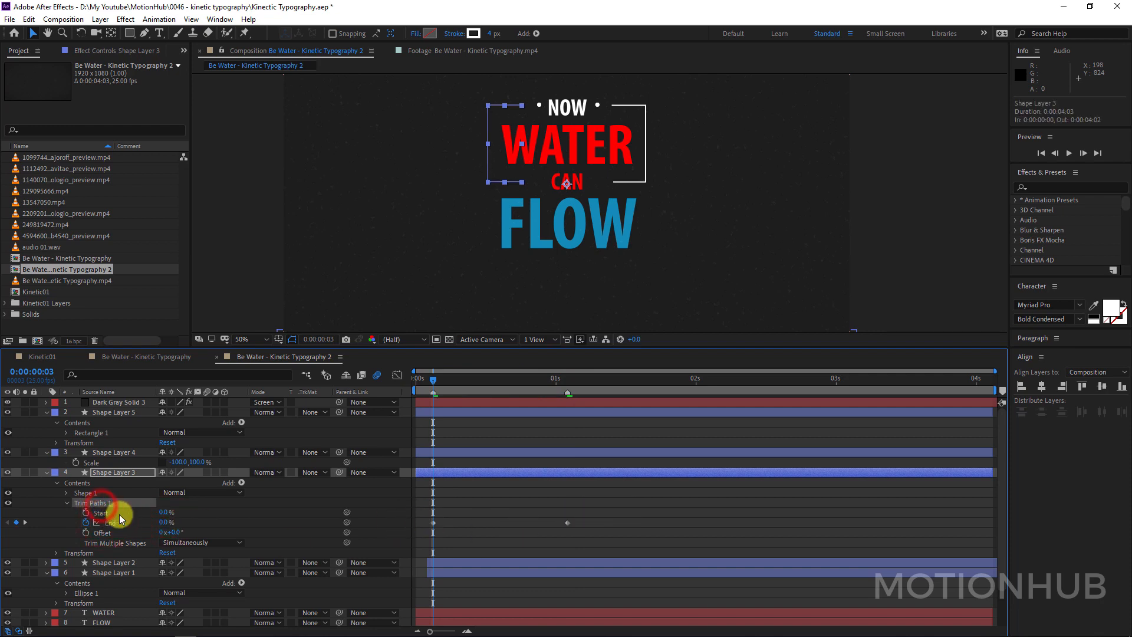
pyautogui.hotkey('ctrl', 'c')
pyautogui.click(114, 562)
pyautogui.hotkey('ctrl', 'v')
pyautogui.click(114, 452)
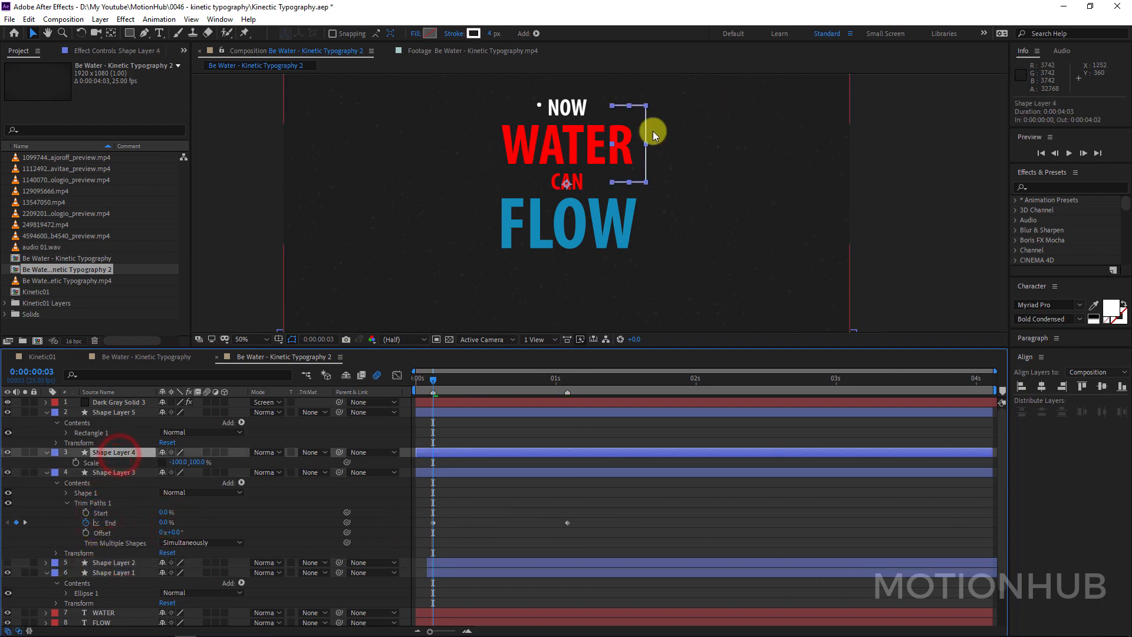
pyautogui.hotkey('ctrl', 'v')
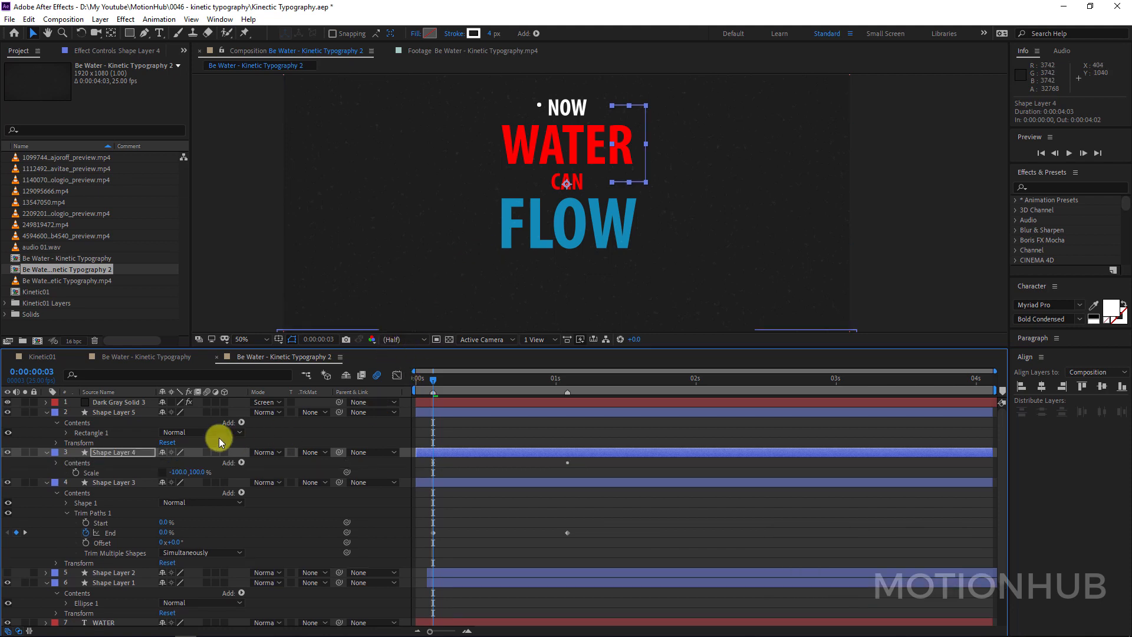
pyautogui.click(47, 452)
pyautogui.click(47, 452)
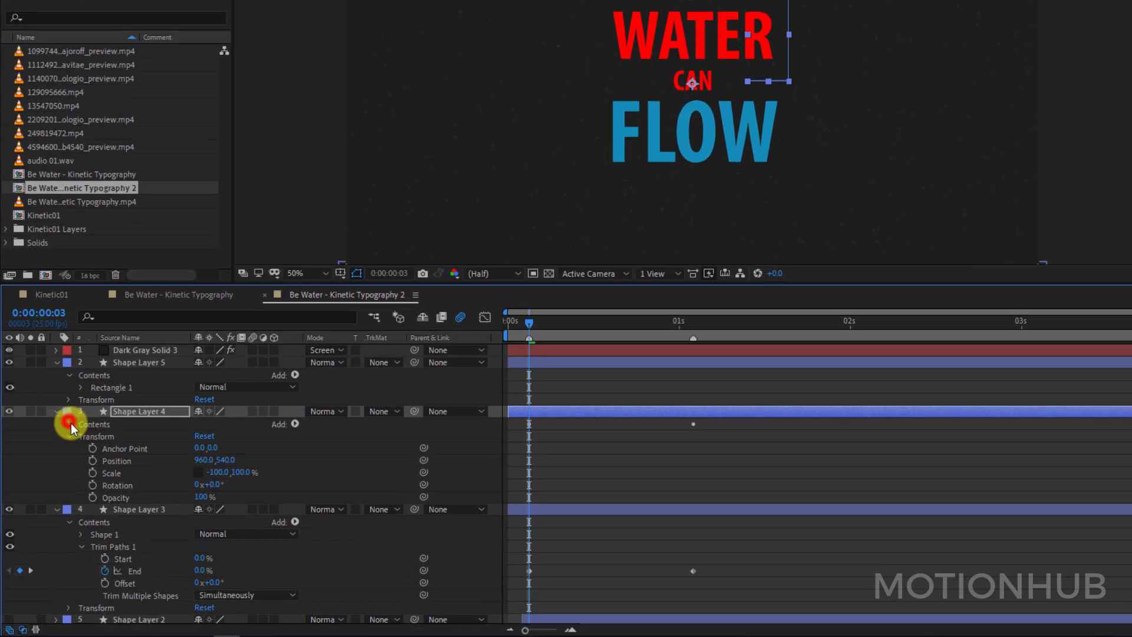
pyautogui.click(58, 462)
pyautogui.click(67, 483)
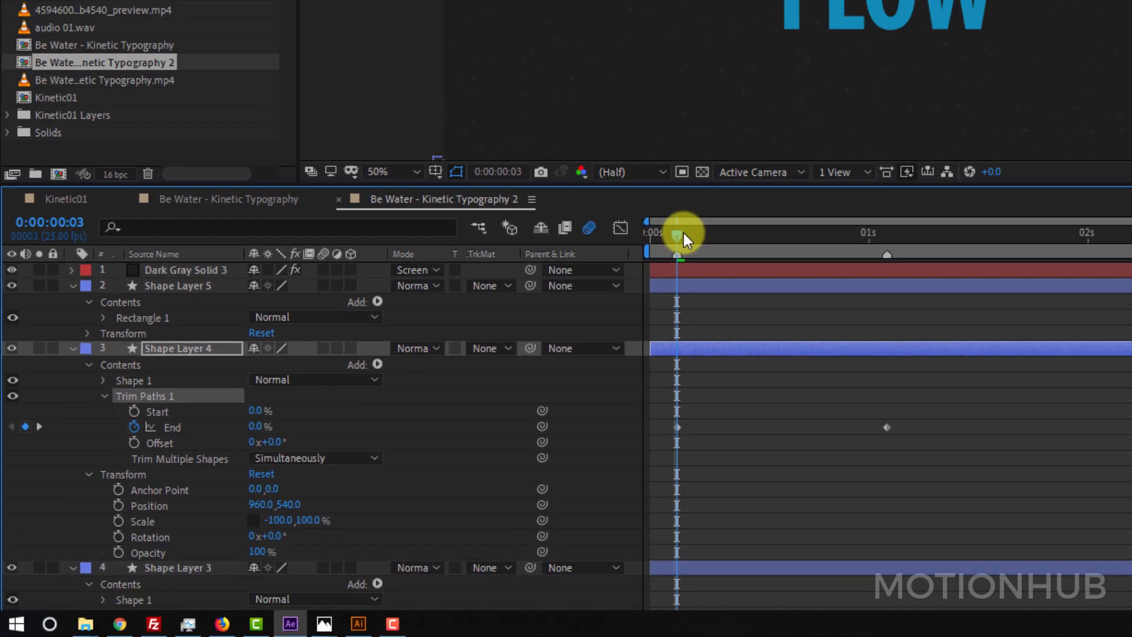
# Scrub through the bracket reveal and collapse the expanded shape layers in the timeline.
pyautogui.moveTo(873, 120); pyautogui.dragTo(528, 386)
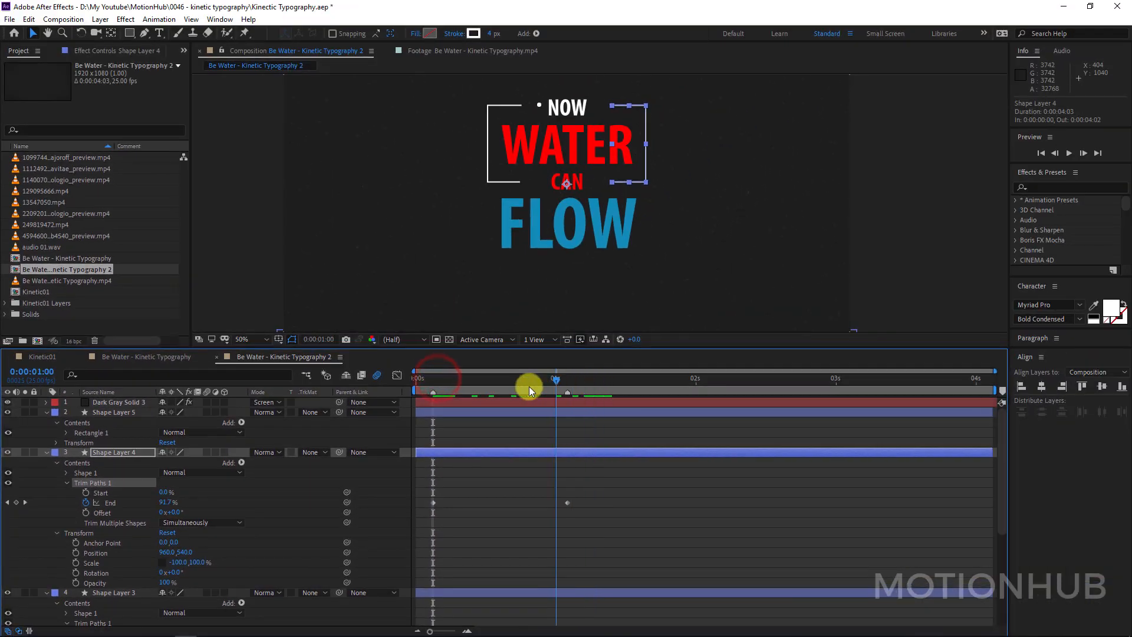
pyautogui.moveTo(455, 390)
pyautogui.mouseDown()
pyautogui.moveTo(433, 393)
pyautogui.moveTo(544, 394)
pyautogui.moveTo(472, 394)
pyautogui.mouseUp()
pyautogui.click(45, 451)
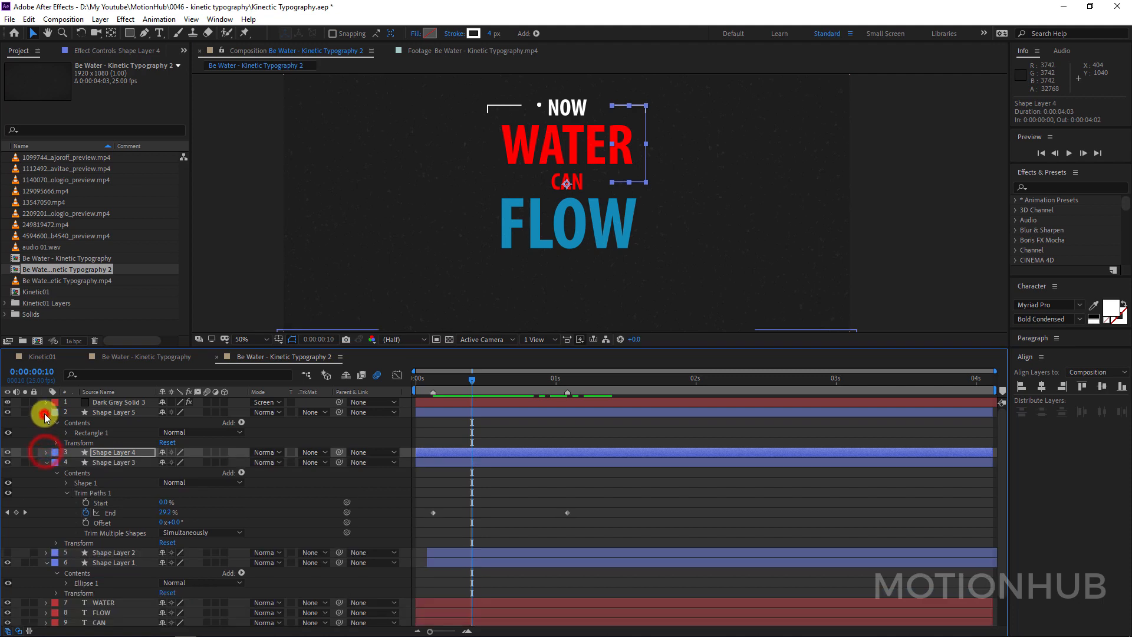
pyautogui.click(46, 412)
pyautogui.click(45, 432)
pyautogui.click(47, 453)
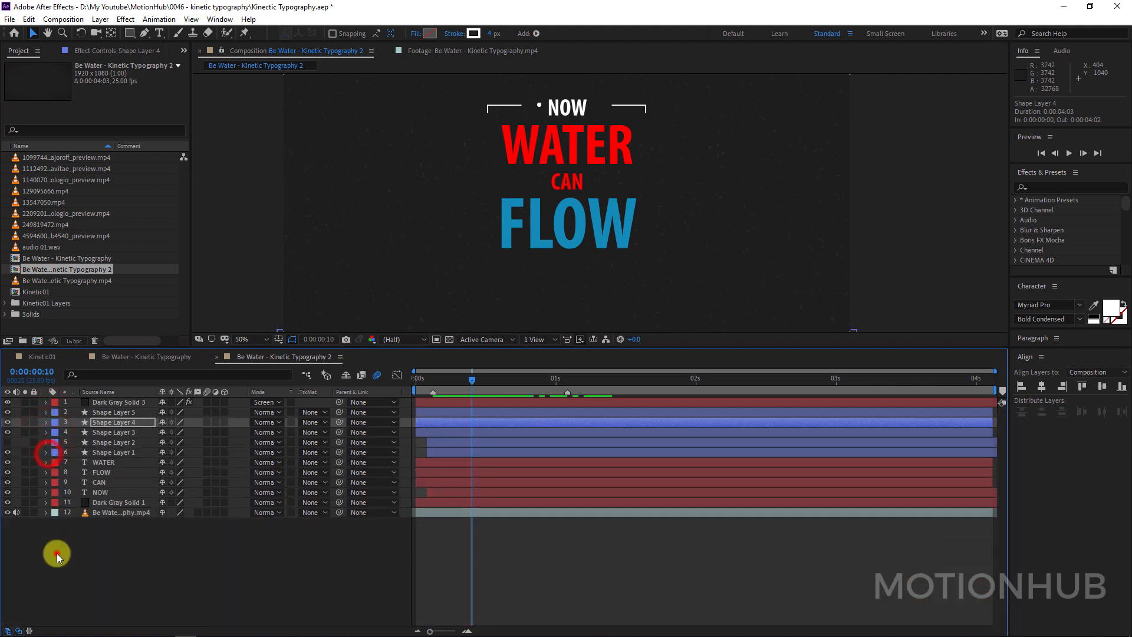
pyautogui.click(56, 552)
# Solo the reference video to time CAN's entrance, and shift the CAN text layer to start at 0:00:00:12.
pyautogui.click(25, 512)
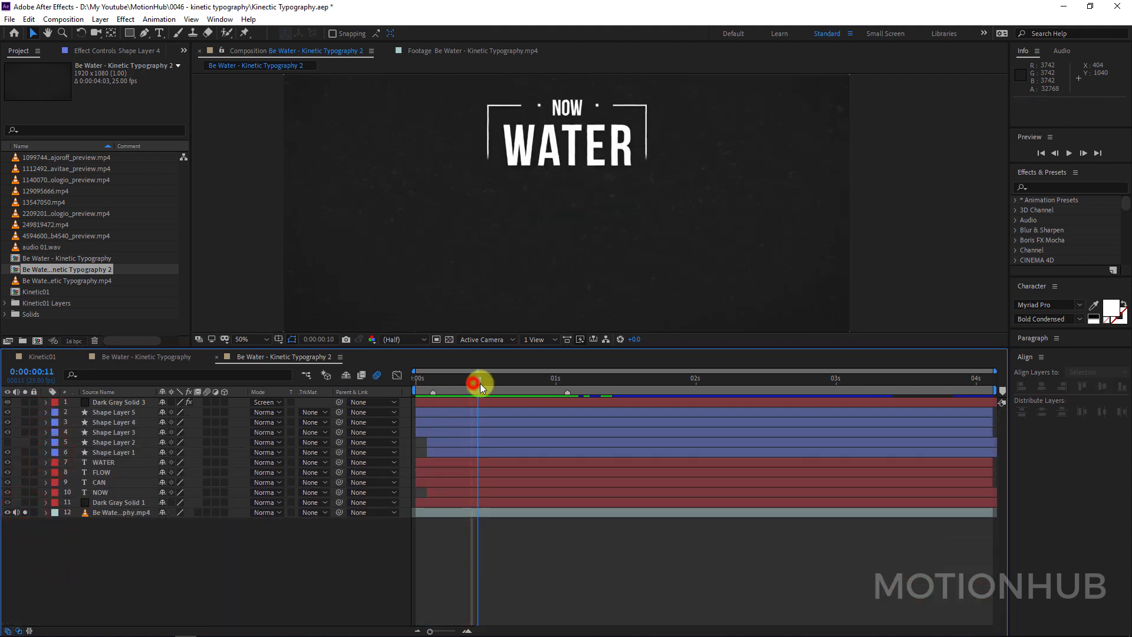
pyautogui.moveTo(515, 387); pyautogui.dragTo(483, 391)
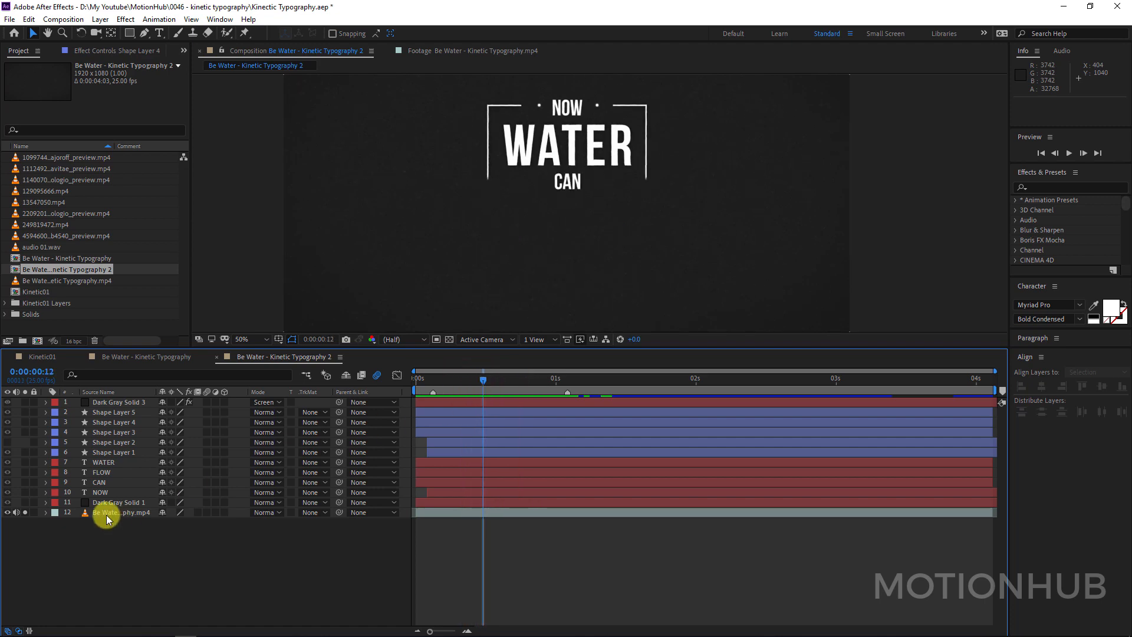
pyautogui.click(113, 484)
pyautogui.moveTo(452, 480); pyautogui.dragTo(523, 483)
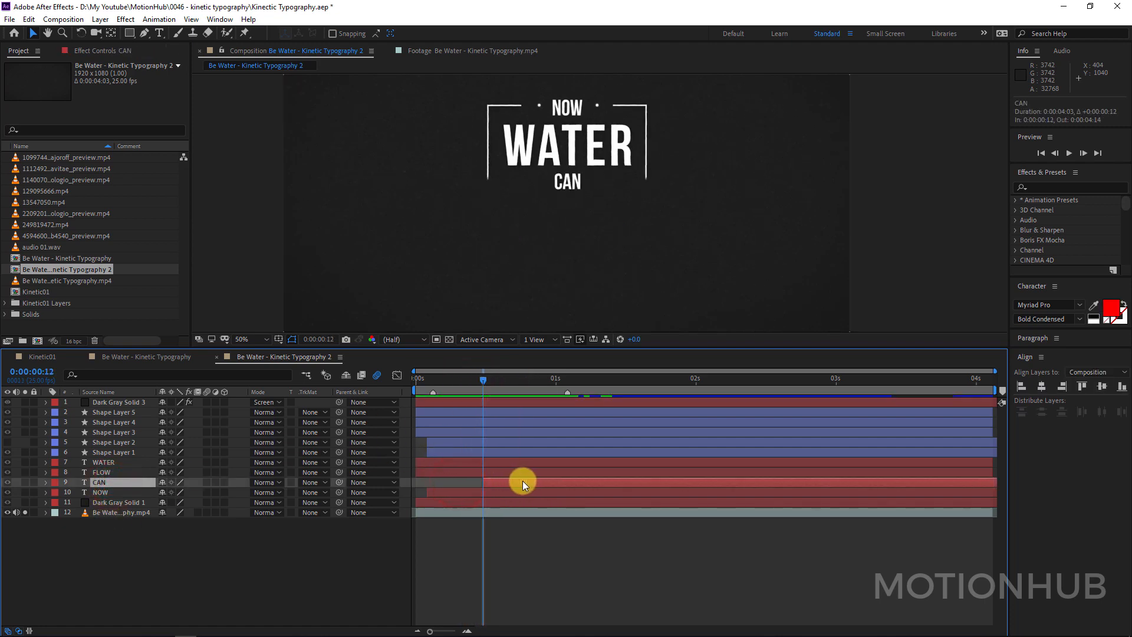
# Add markers to the CAN layer at 0:00:00:16 and 0:00:01:02, following the reference video's timing for FLOW.
pyautogui.moveTo(488, 384)
pyautogui.mouseDown()
pyautogui.moveTo(584, 386)
pyautogui.moveTo(504, 393)
pyautogui.mouseUp()
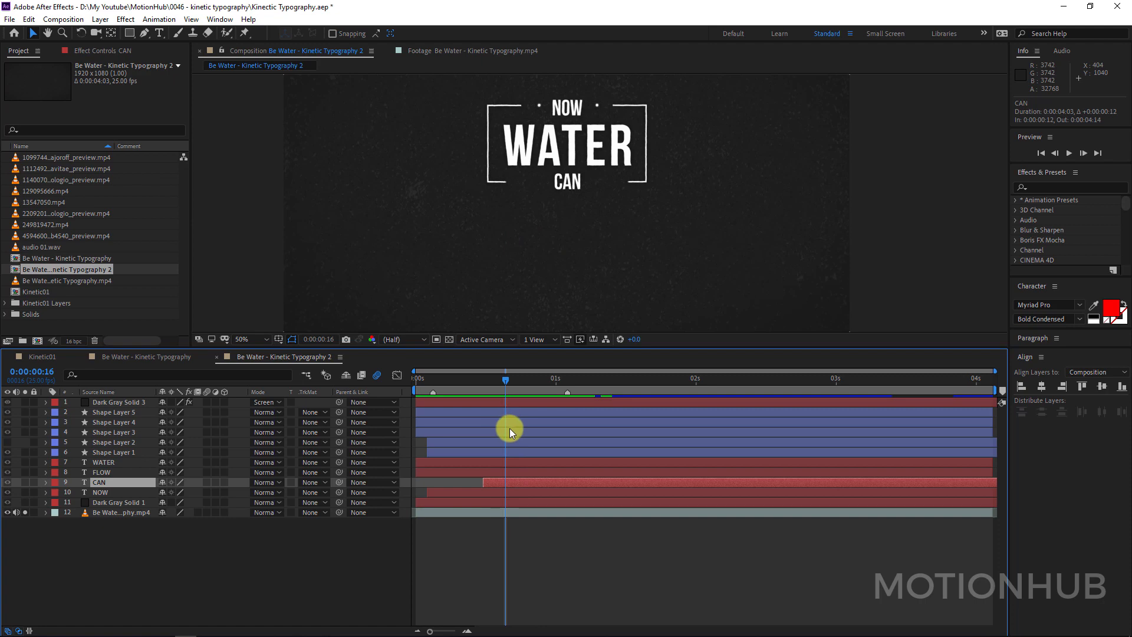
pyautogui.moveTo(511, 383); pyautogui.dragTo(569, 386)
pyautogui.press('KP_Multiply')
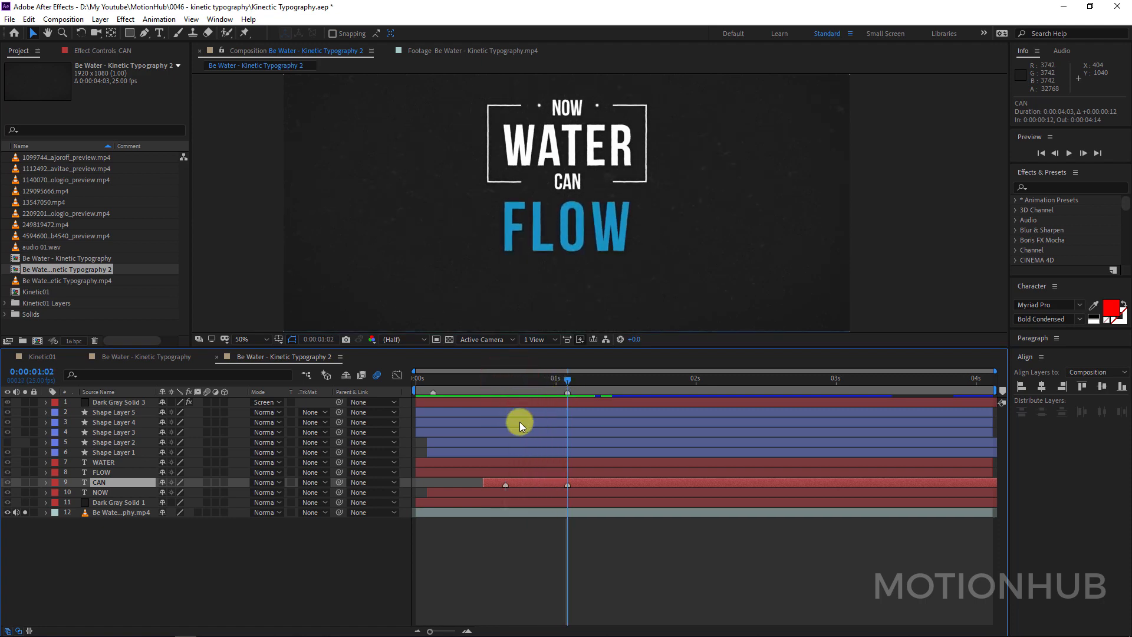
# Add a Scale text animator to the FLOW layer and set its scale to 0%.
pyautogui.click(105, 473)
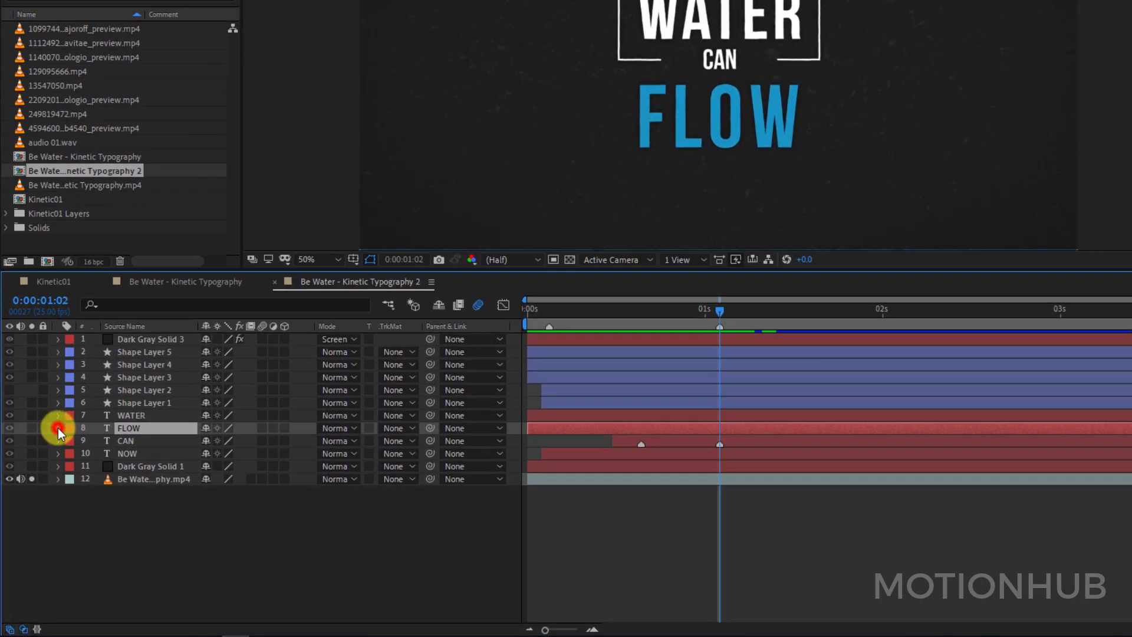
pyautogui.click(46, 472)
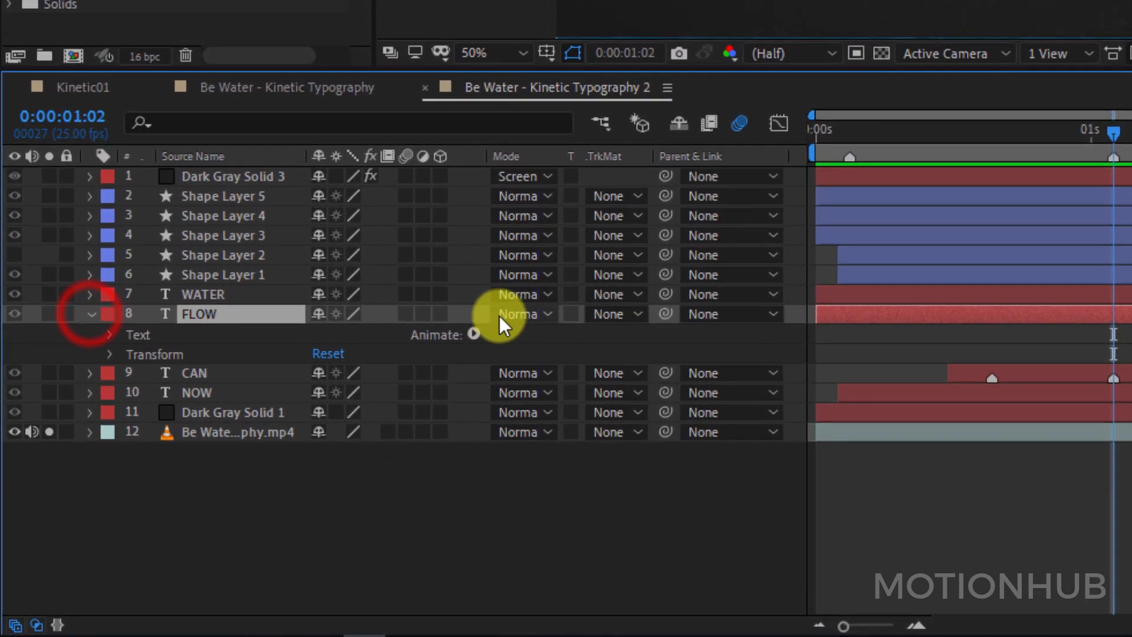
pyautogui.click(483, 329)
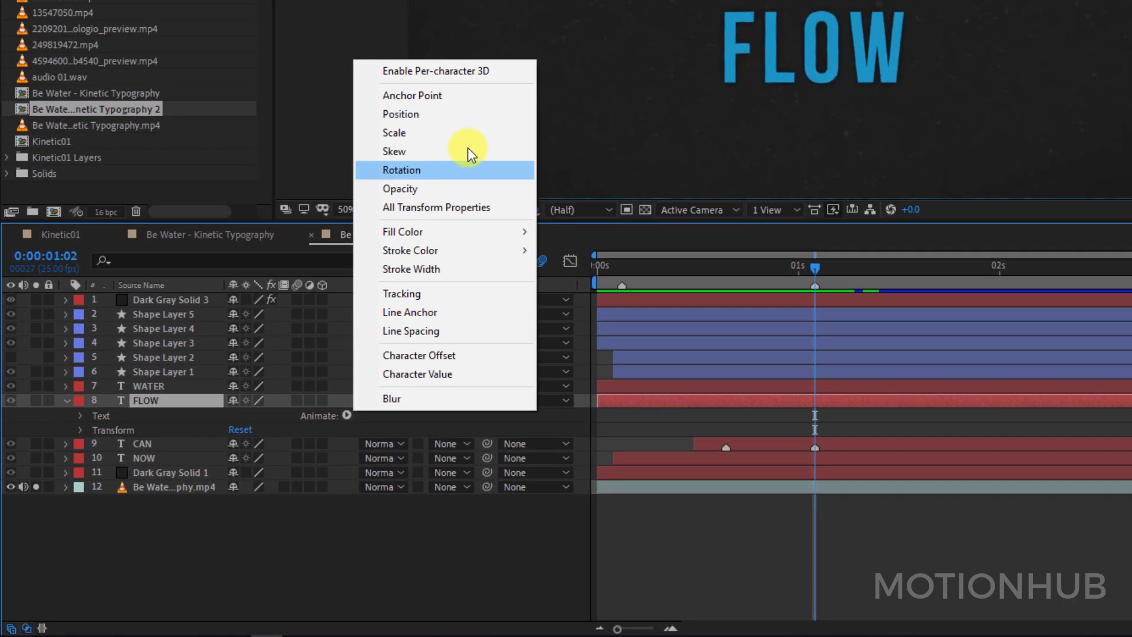
pyautogui.click(469, 139)
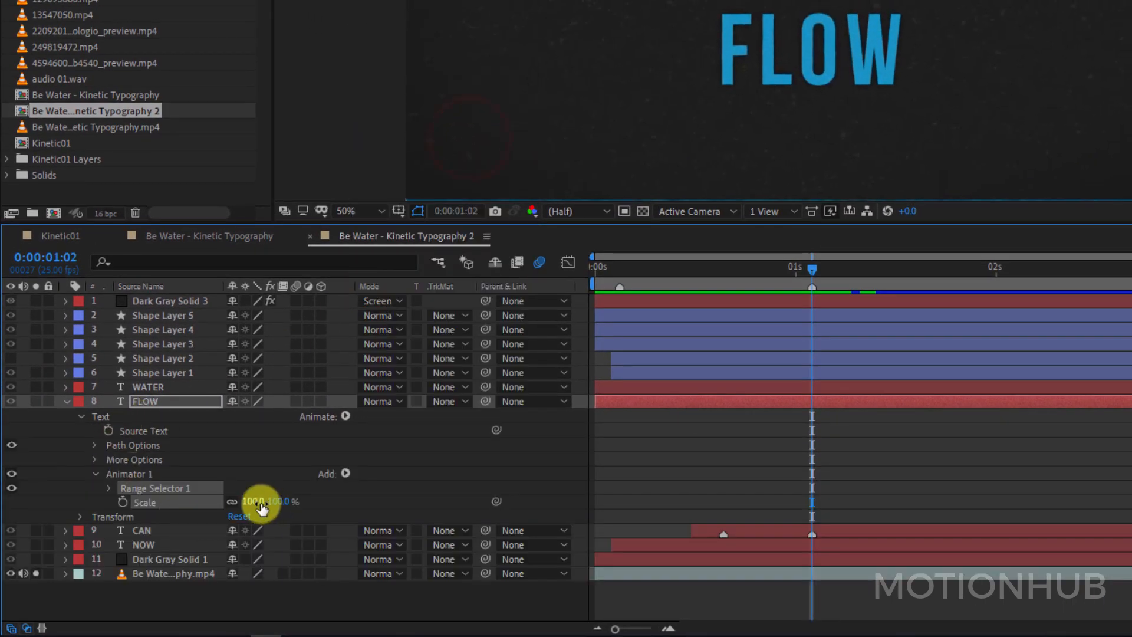
pyautogui.click(280, 501)
pyautogui.write('0')
pyautogui.press('Return')
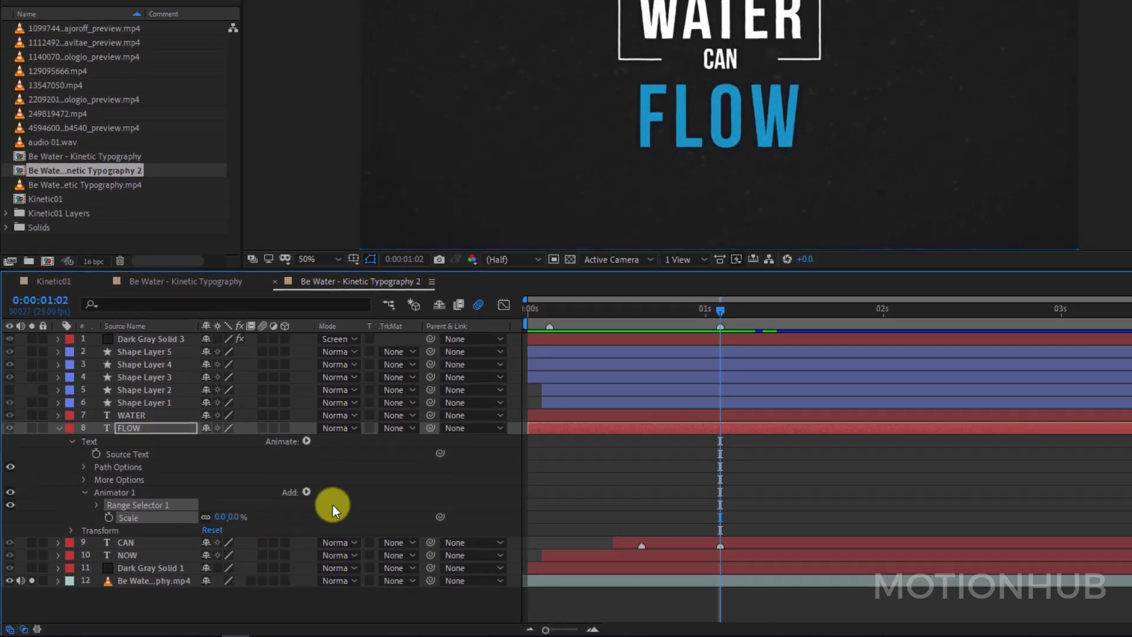
# Keyframe FLOW's Range Selector Offset from 0% at 0:00:00:16 to 100% at 0:00:01:02, and collapse the layer.
pyautogui.click(108, 489)
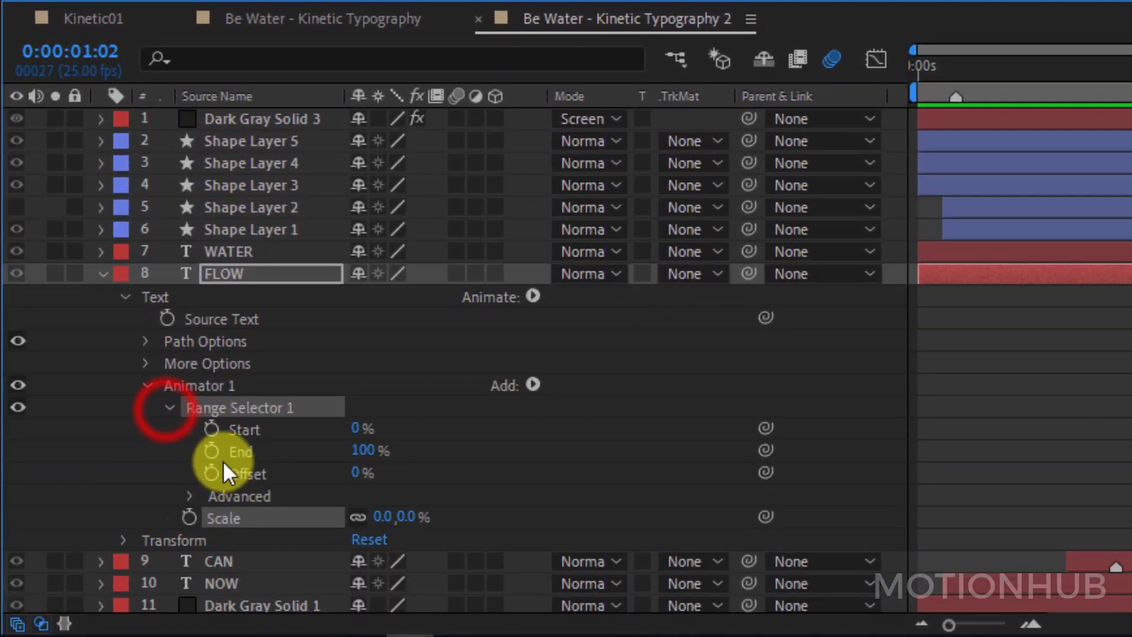
pyautogui.click(210, 473)
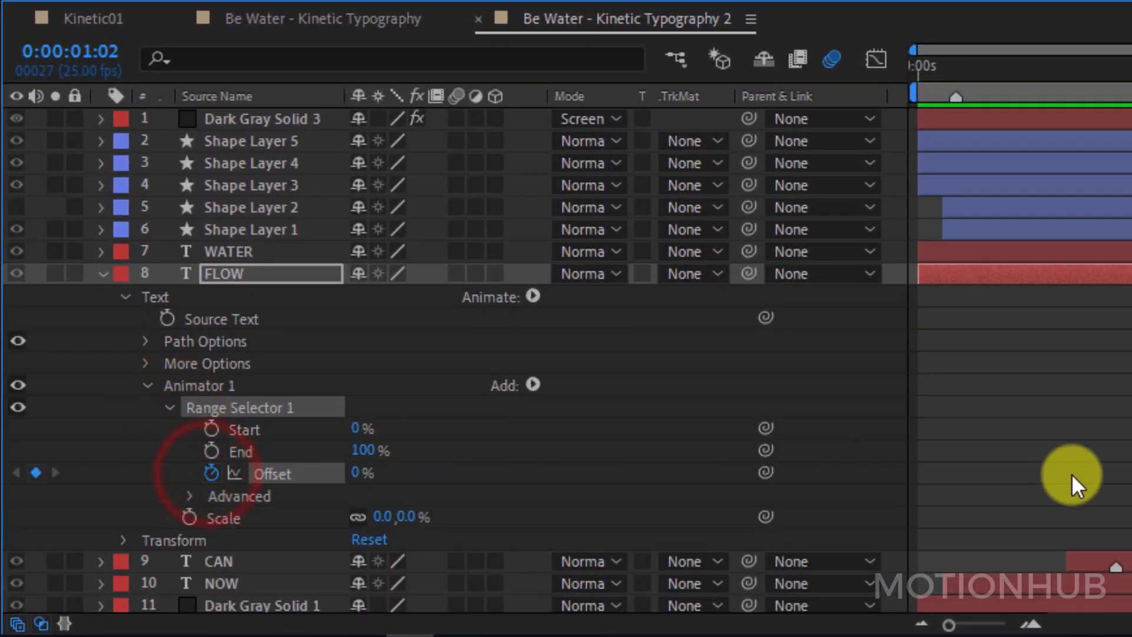
pyautogui.moveTo(1131, 476); pyautogui.dragTo(1111, 482)
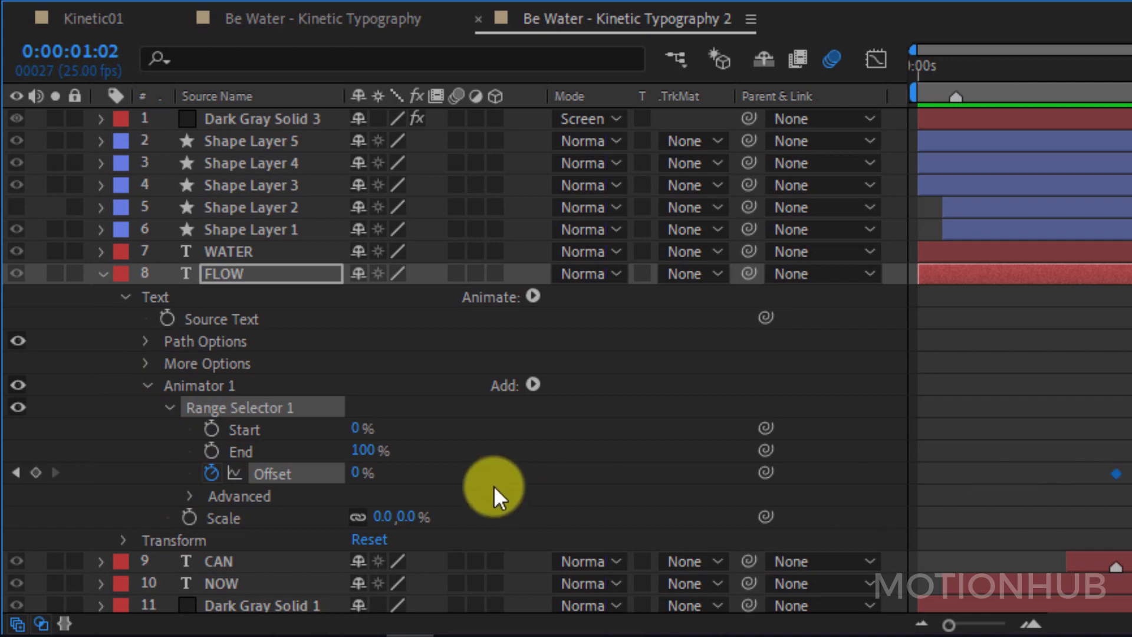
pyautogui.click(357, 469)
pyautogui.write('100')
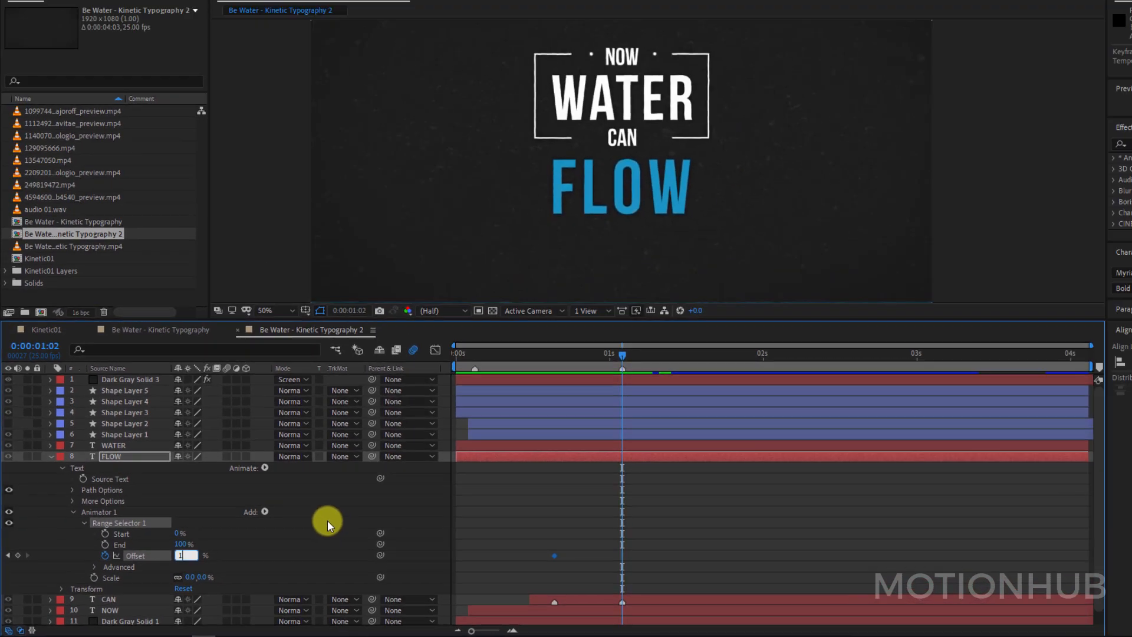
pyautogui.press('Return')
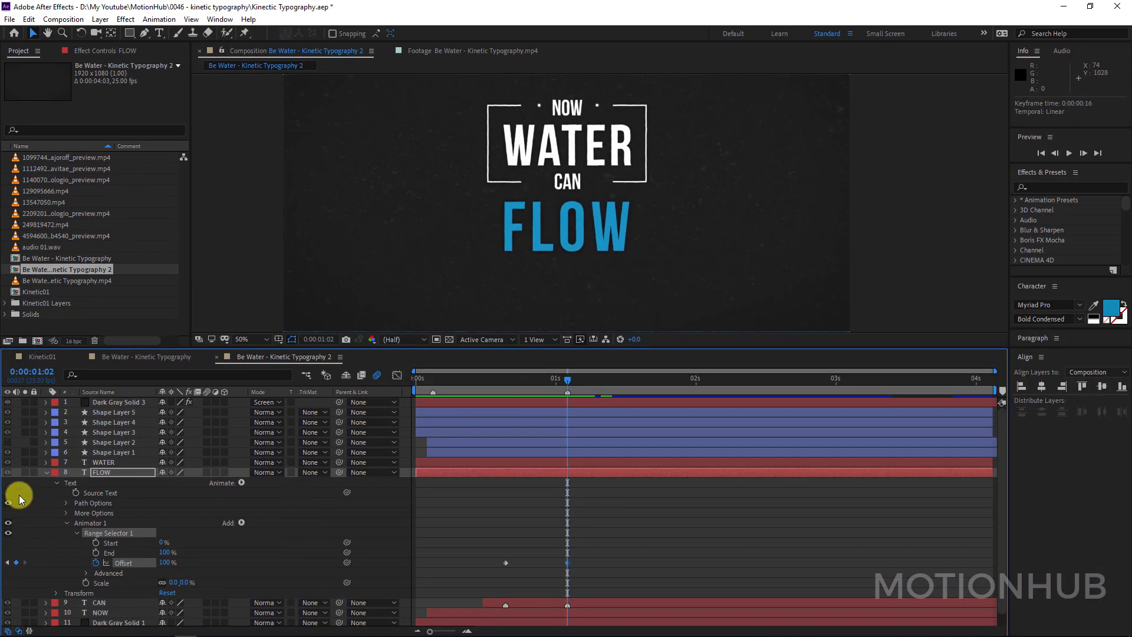
pyautogui.click(47, 473)
# Unsolo the reference video and recolor the WATER and CAN text layers white.
pyautogui.click(25, 512)
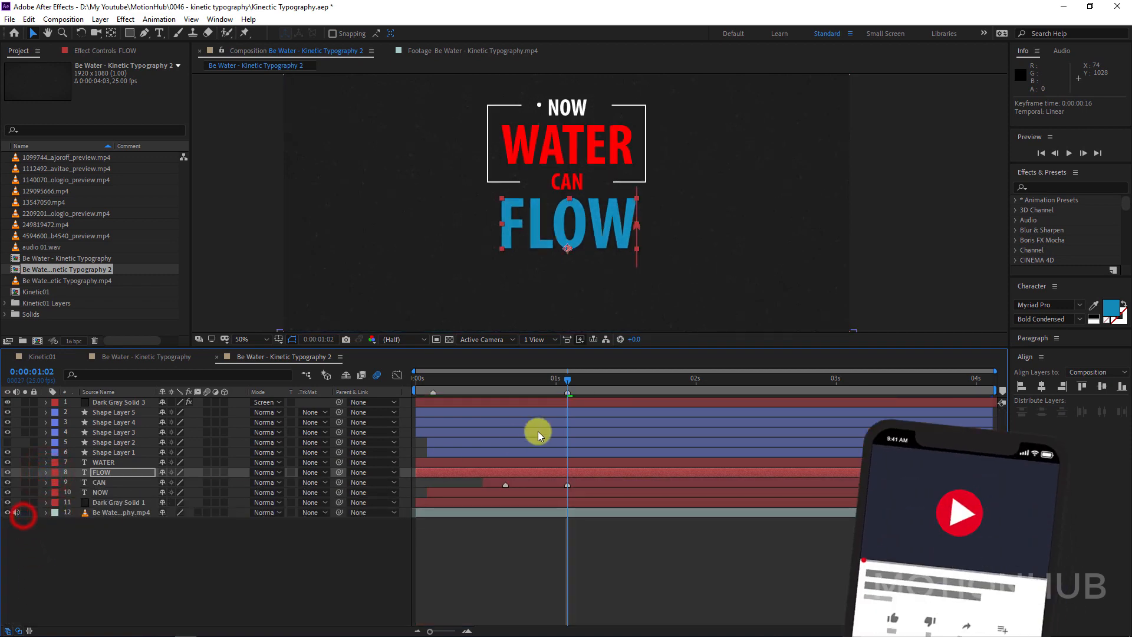
pyautogui.moveTo(567, 383); pyautogui.dragTo(601, 392)
pyautogui.click(584, 152)
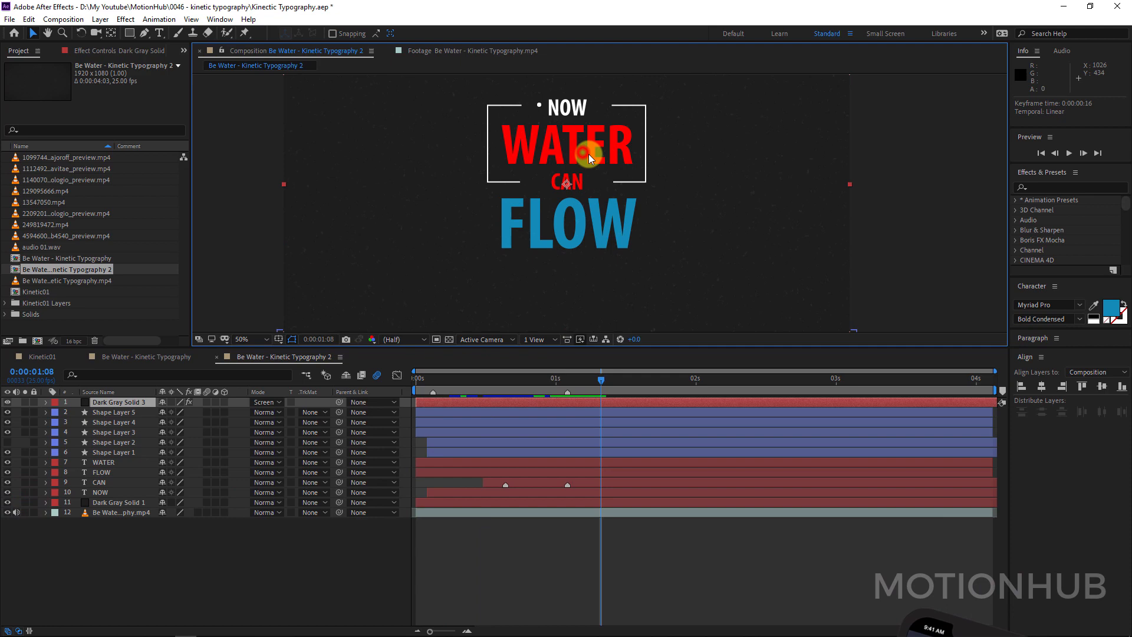
pyautogui.click(108, 458)
pyautogui.keyDown('ctrl'); pyautogui.click(117, 482); pyautogui.keyUp('ctrl')
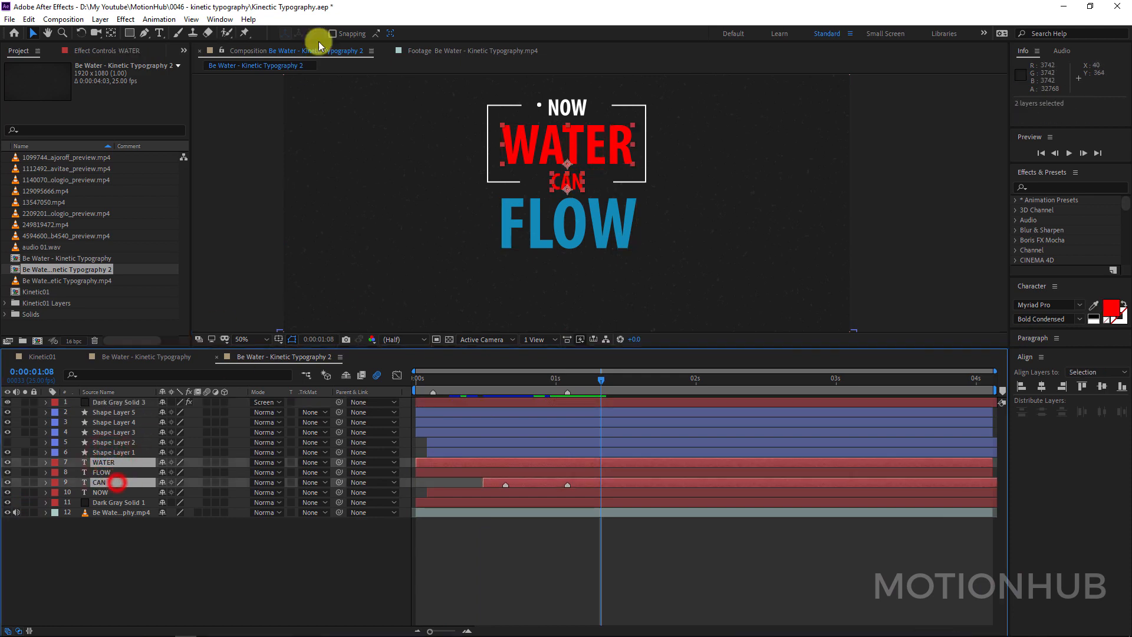
pyautogui.click(1108, 310)
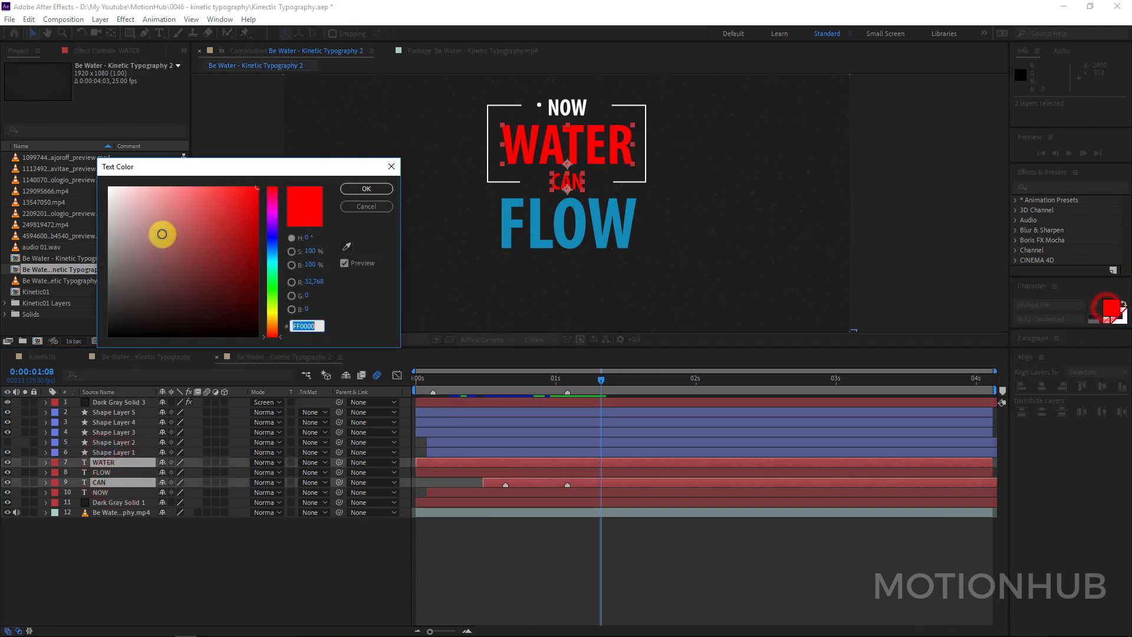
pyautogui.click(147, 202)
pyautogui.click(374, 192)
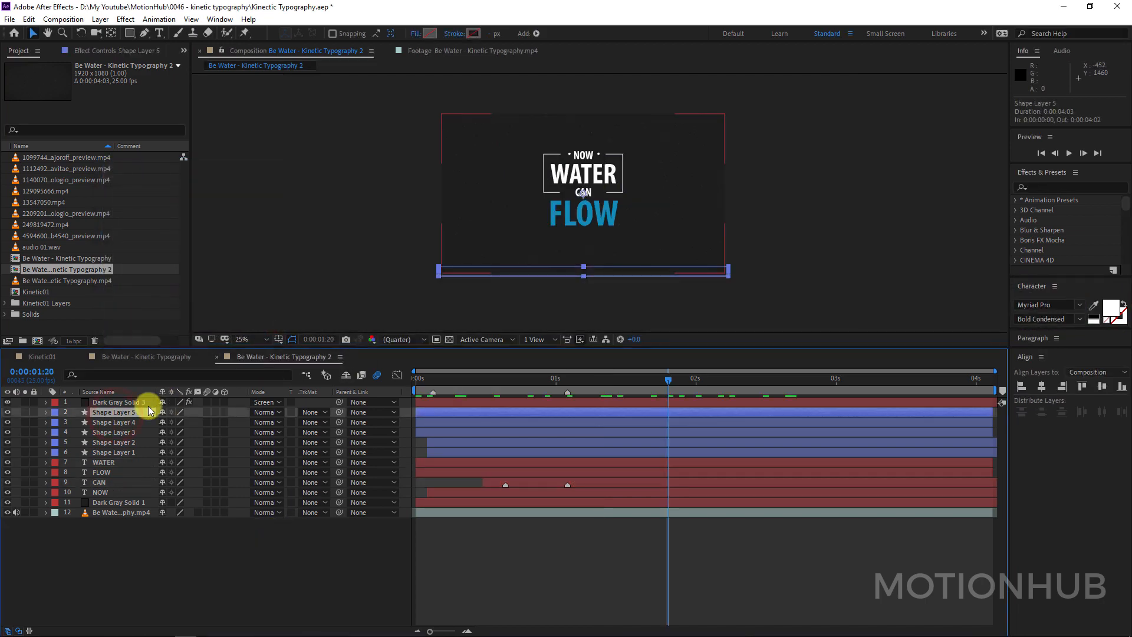
# Give the bottom bar, Shape Layer 5, a solid fill in the blue sampled from the FLOW text, 128BB6.
pyautogui.click(428, 34)
pyautogui.click(519, 268)
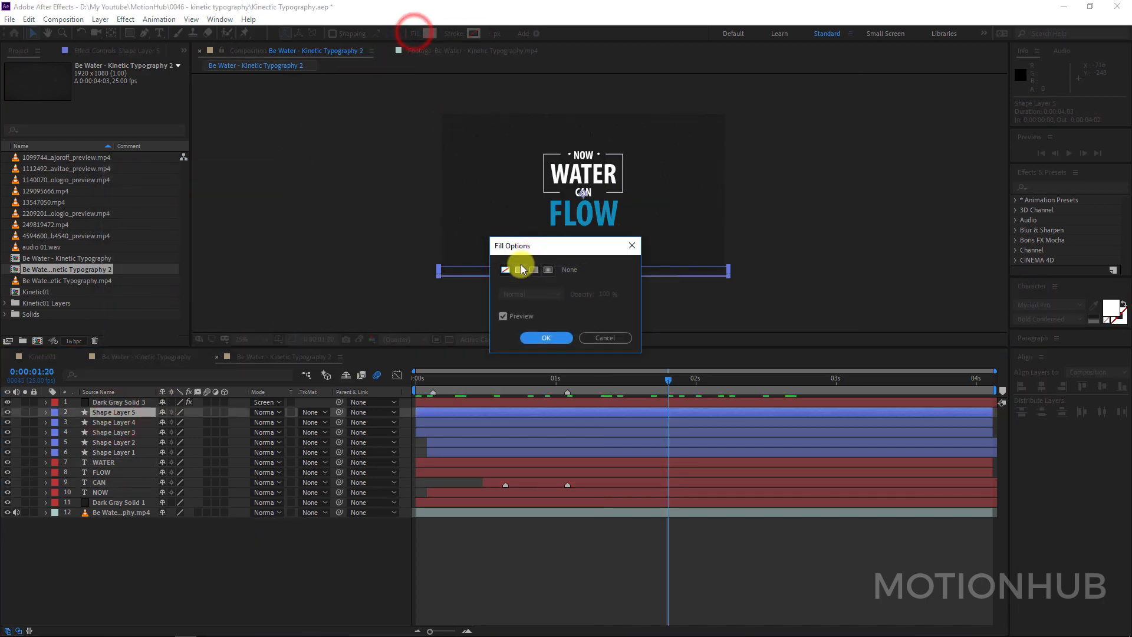
pyautogui.click(546, 334)
pyautogui.click(430, 33)
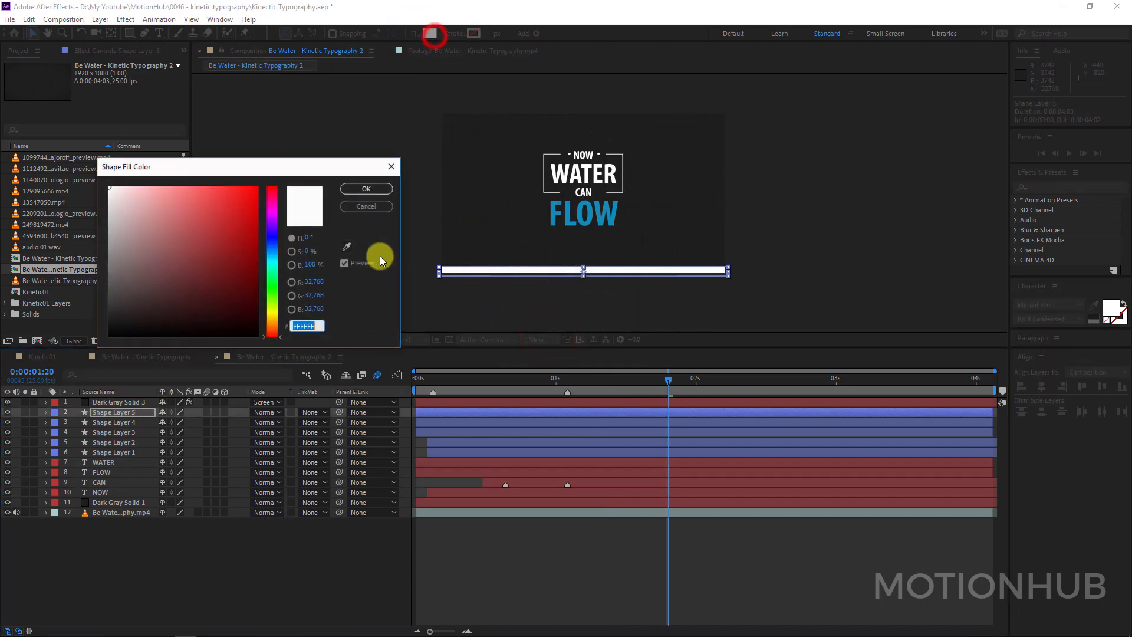
pyautogui.click(346, 247)
pyautogui.click(554, 199)
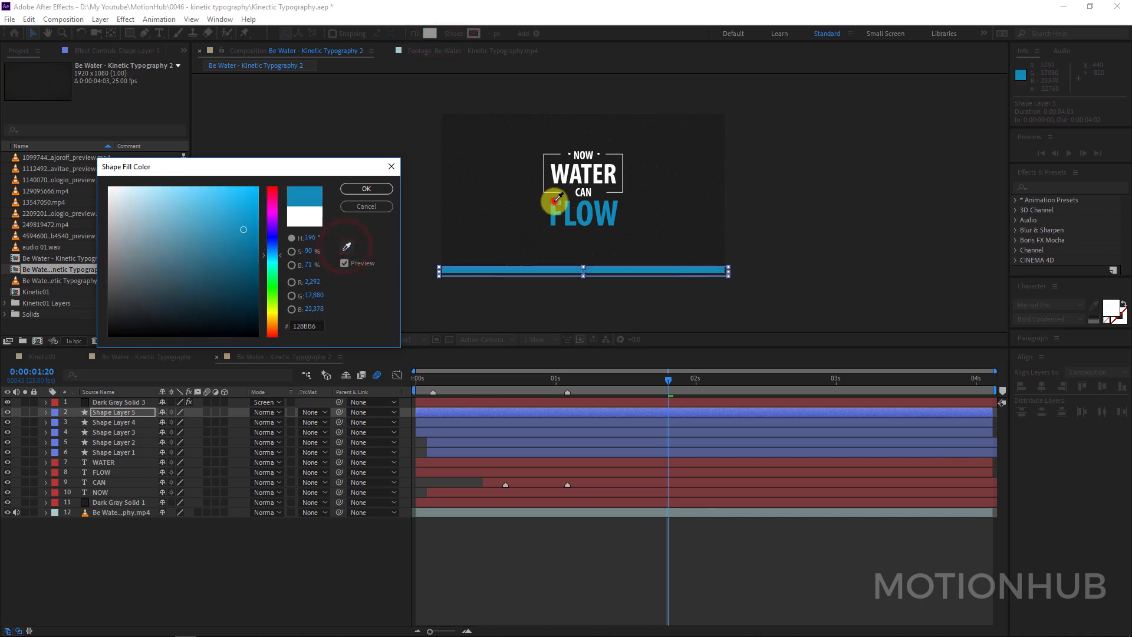
pyautogui.click(361, 189)
# Solo the reference video to time the bar's entrance, and place a Position keyframe for Shape Layer 5 at 0:00:01:02.
pyautogui.click(25, 512)
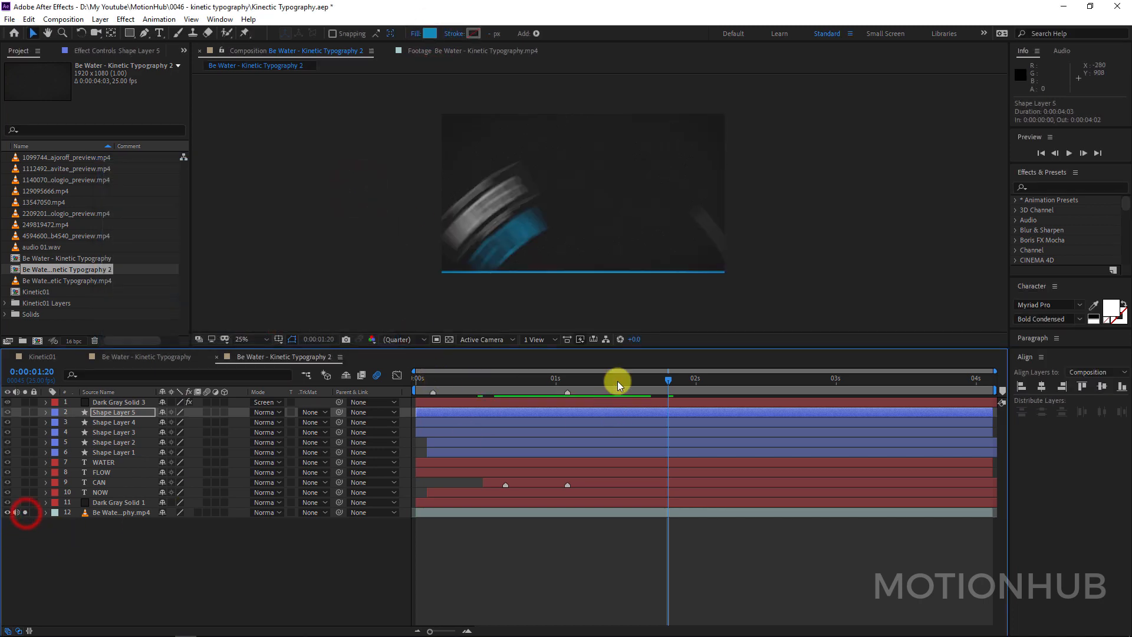
pyautogui.moveTo(617, 379); pyautogui.dragTo(502, 393)
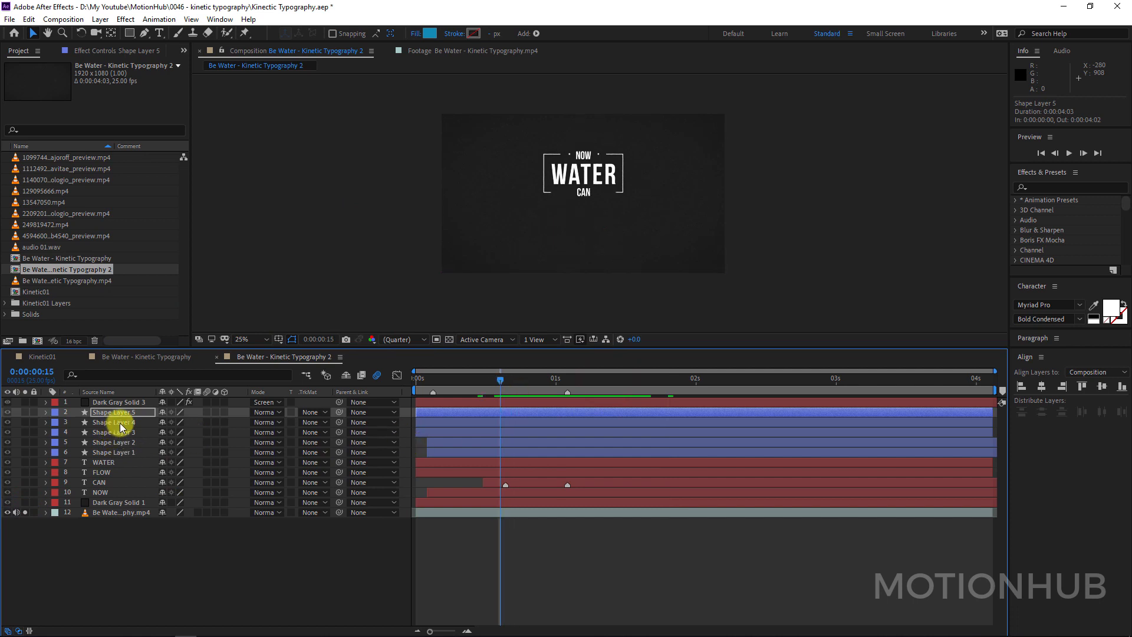
pyautogui.press('p')
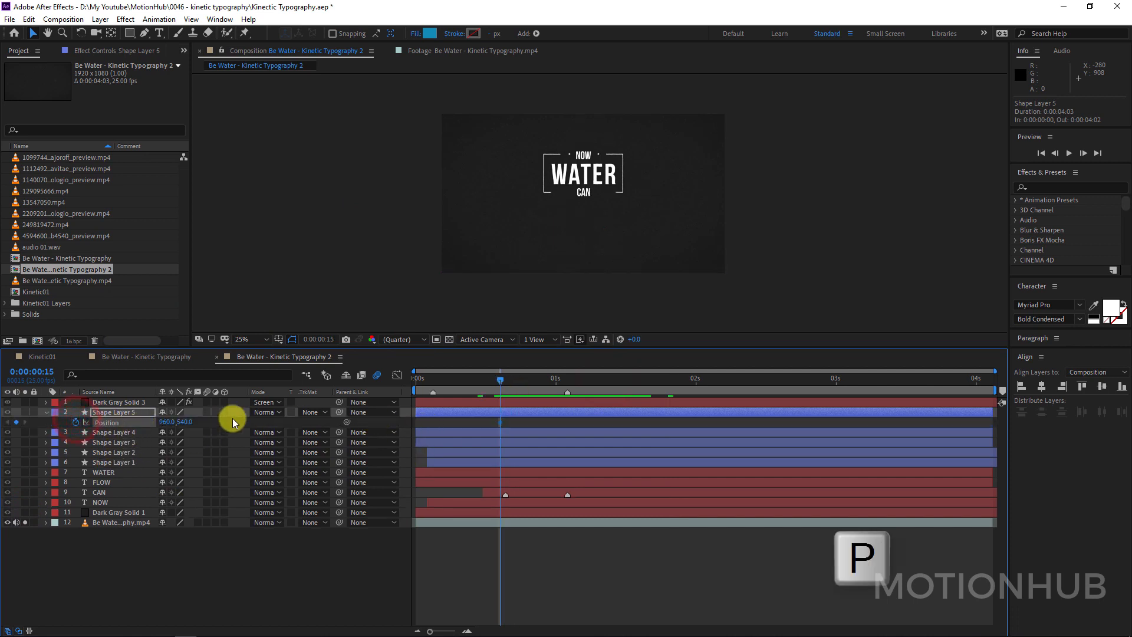
pyautogui.moveTo(501, 378); pyautogui.dragTo(569, 377)
pyautogui.moveTo(501, 421); pyautogui.dragTo(564, 420)
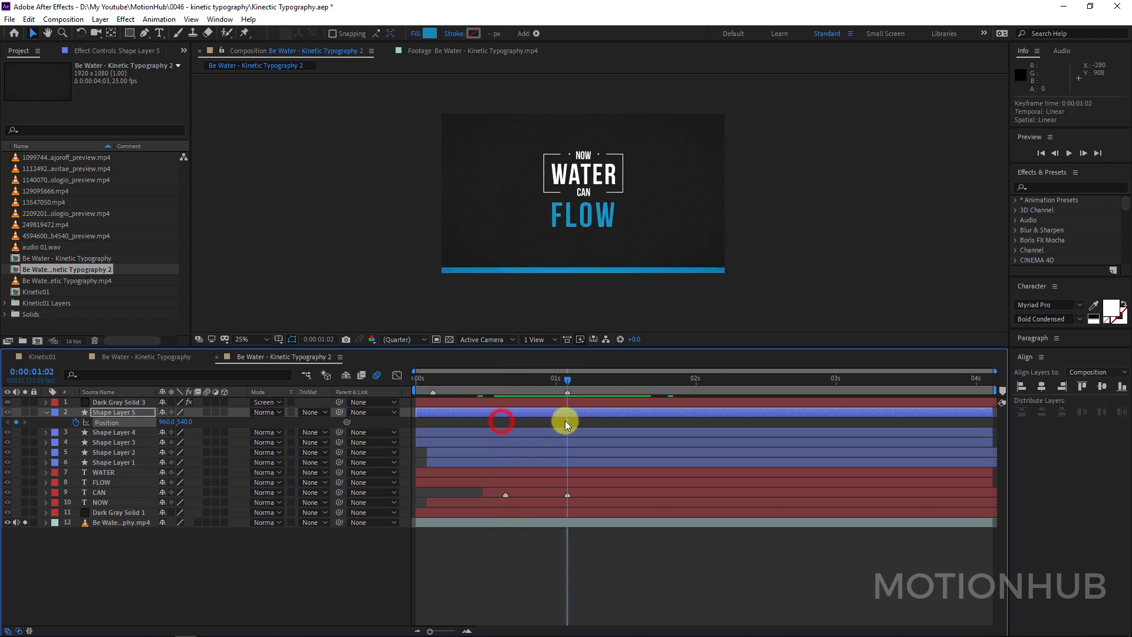
# Set the bar's Position to 960, 600 at 0:00:00:16 and apply Easy Ease to both Position keyframes.
pyautogui.moveTo(568, 381); pyautogui.dragTo(504, 384)
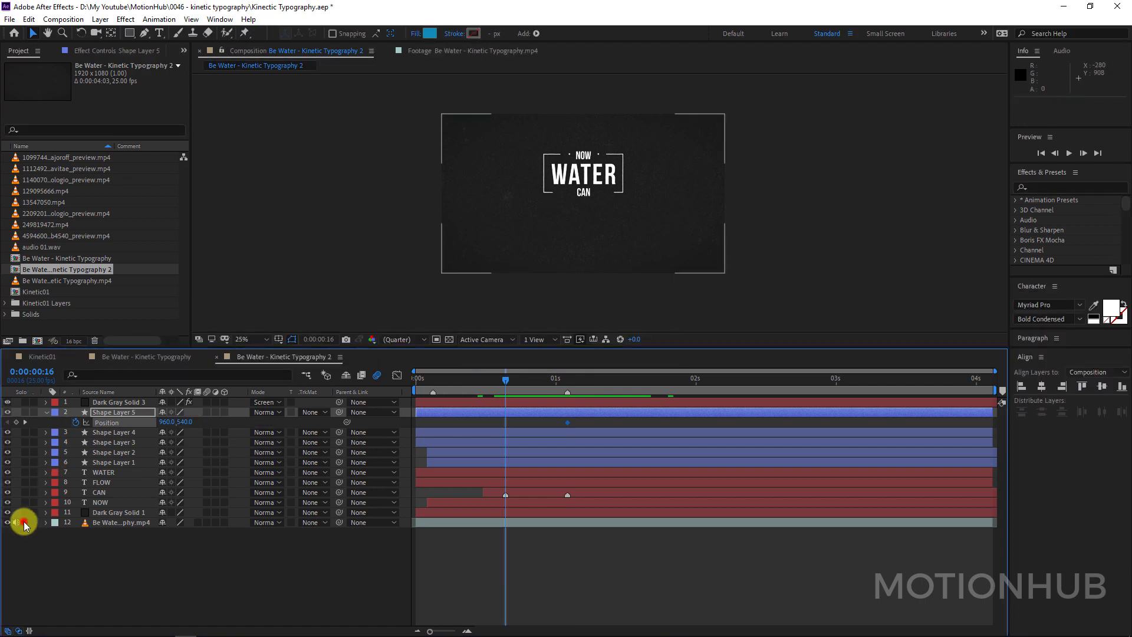
pyautogui.moveTo(168, 422); pyautogui.dragTo(145, 407)
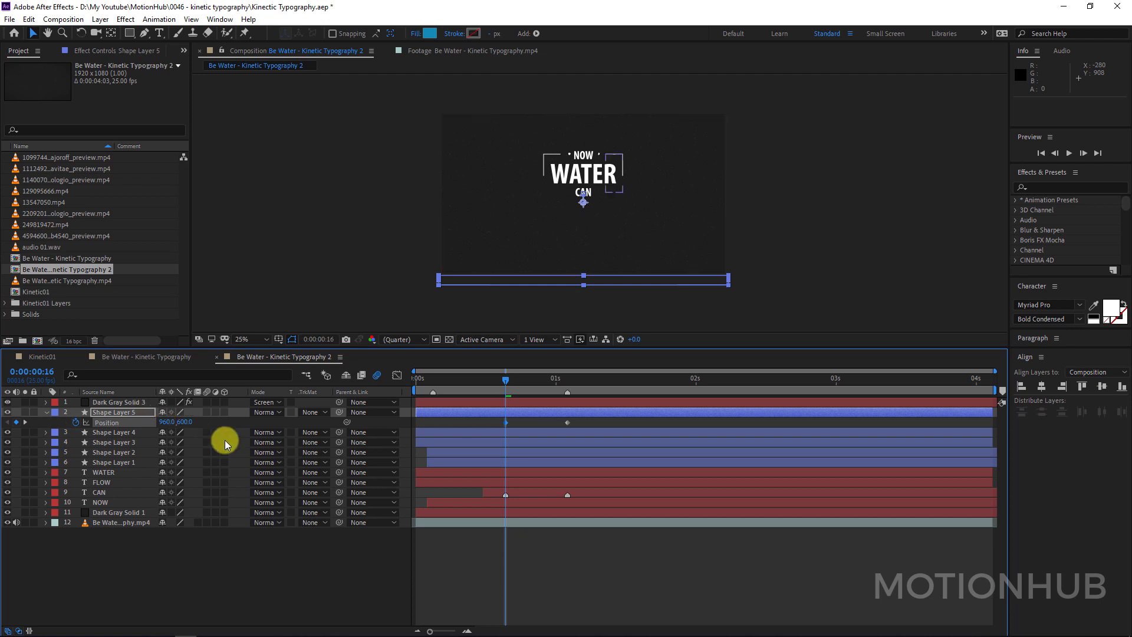
pyautogui.moveTo(590, 419); pyautogui.dragTo(416, 442)
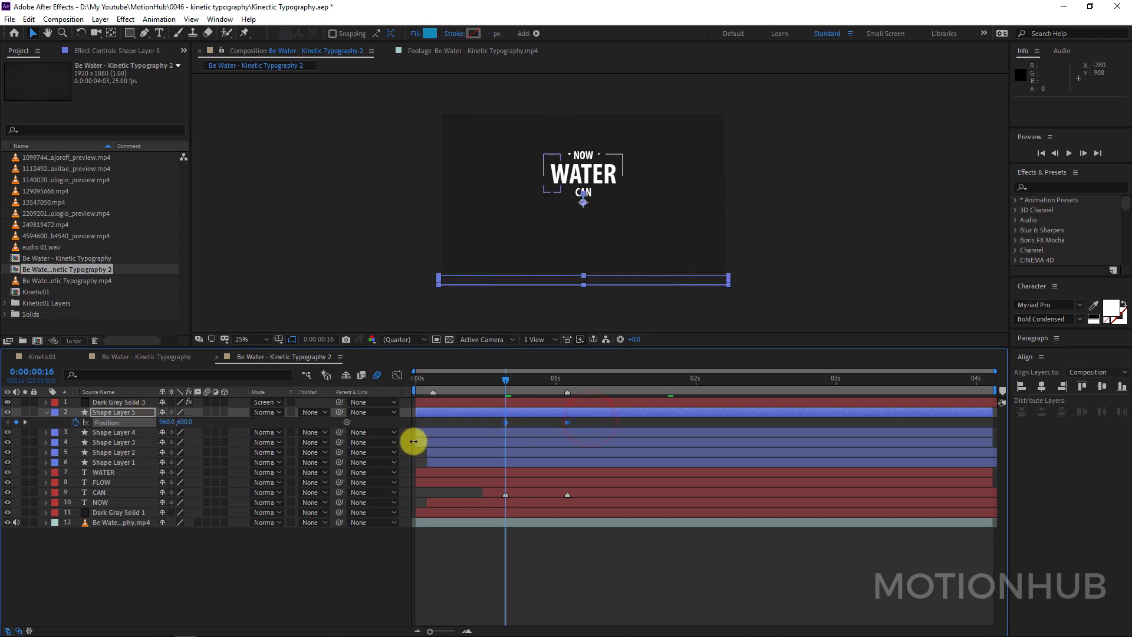
pyautogui.press('F9')
pyautogui.click(560, 580)
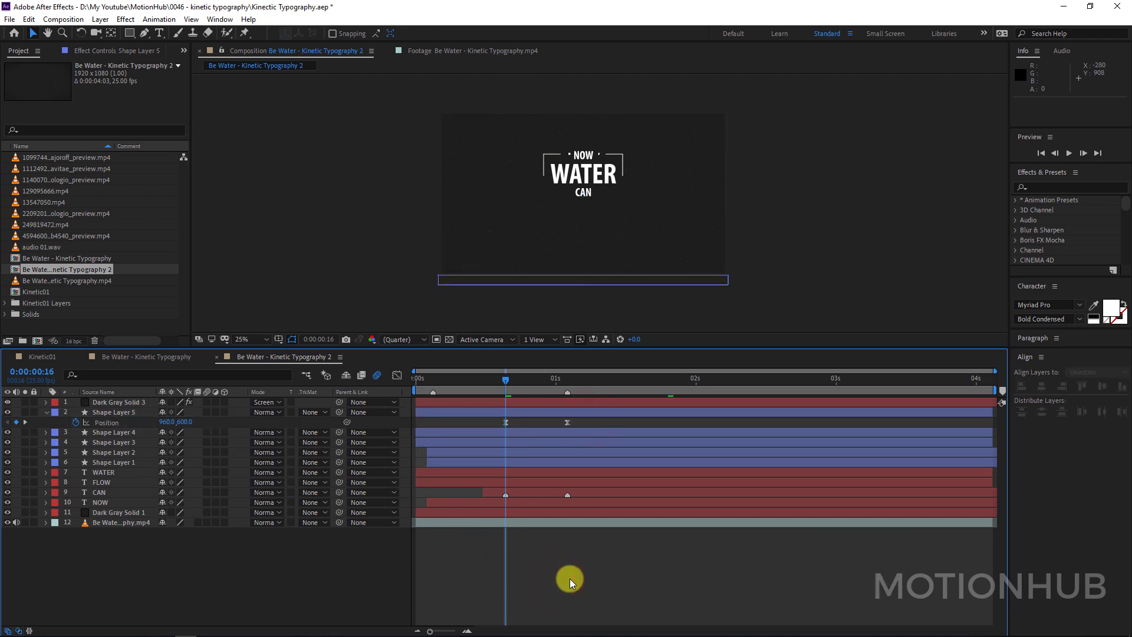
# Preview the scene's animation, and solo the reference video to examine the transition after FLOW into the next text.
pyautogui.press('space')
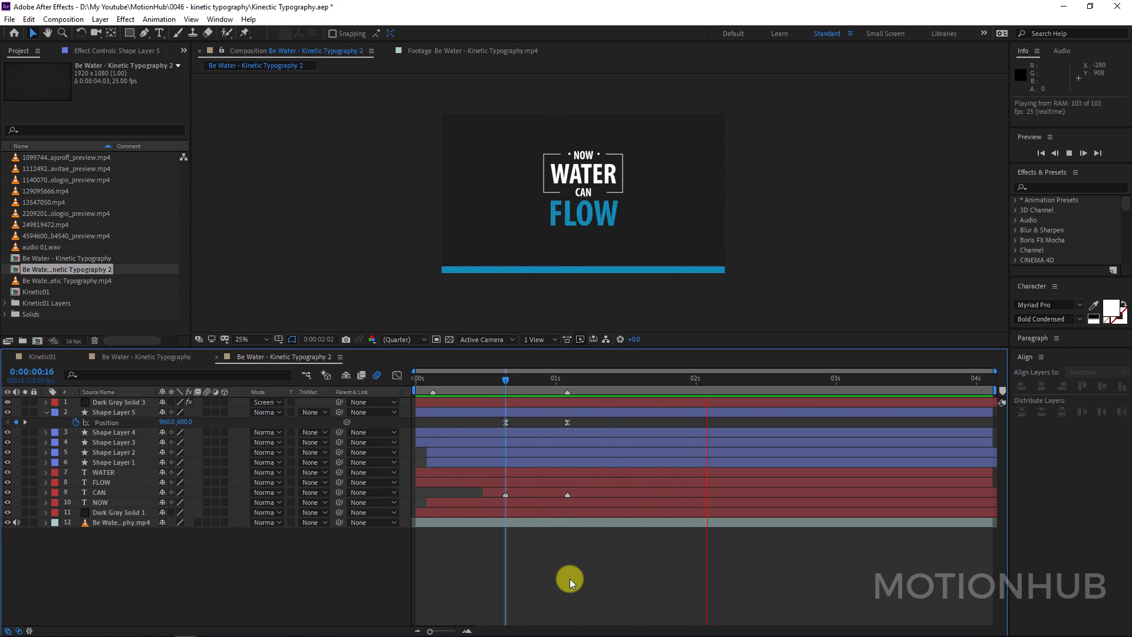
pyautogui.press('space')
pyautogui.moveTo(556, 381); pyautogui.dragTo(460, 389)
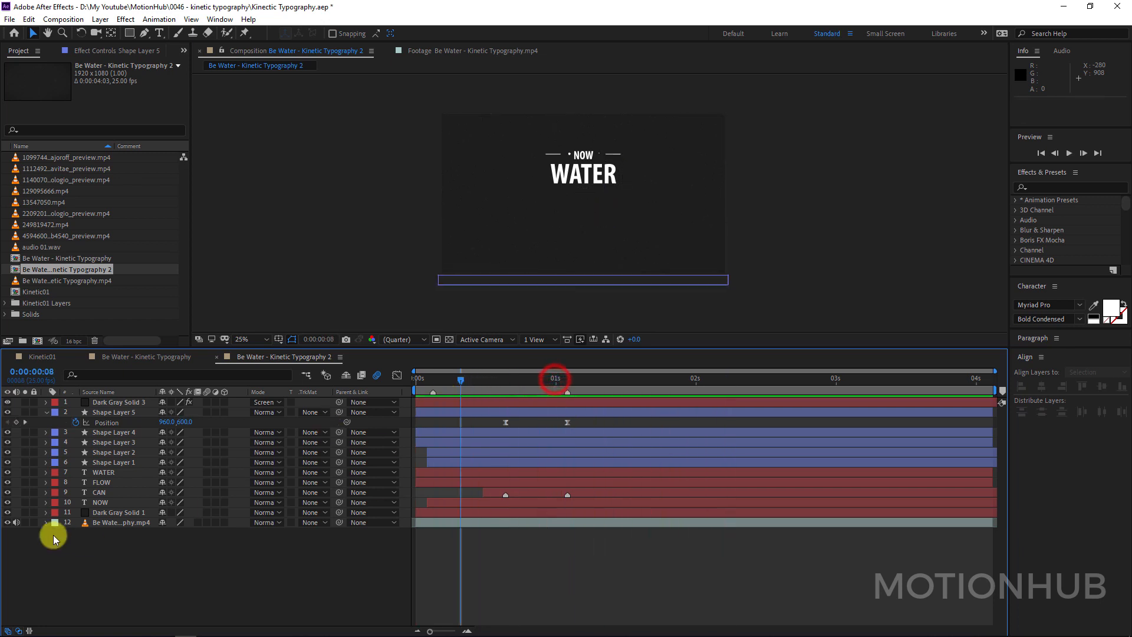
pyautogui.click(25, 522)
pyautogui.moveTo(731, 381); pyautogui.dragTo(681, 395)
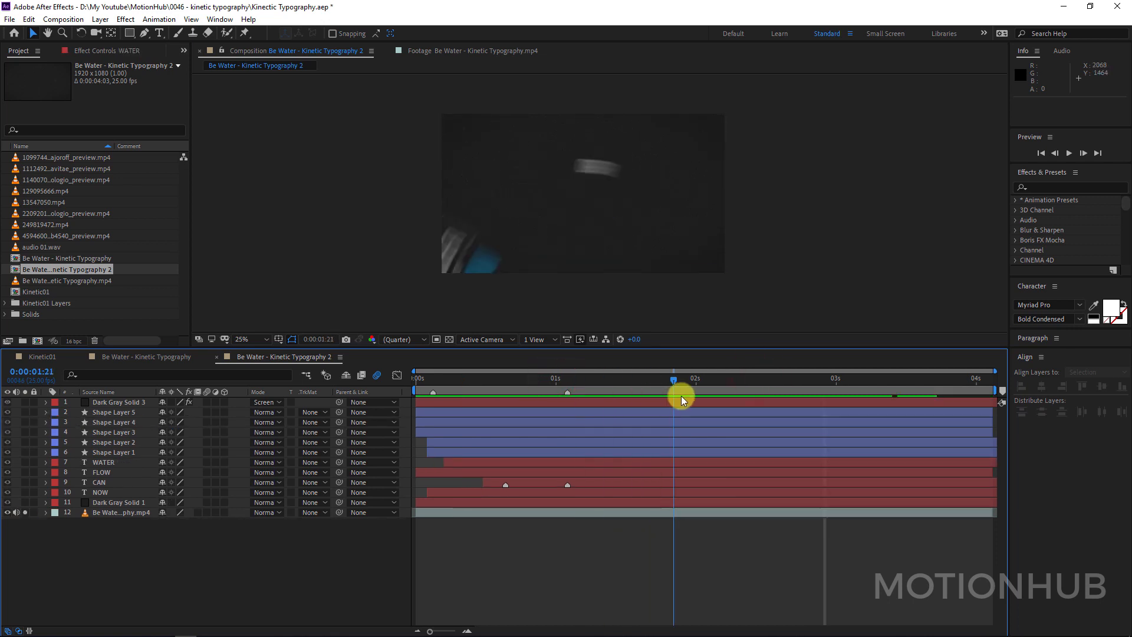
pyautogui.press('space')
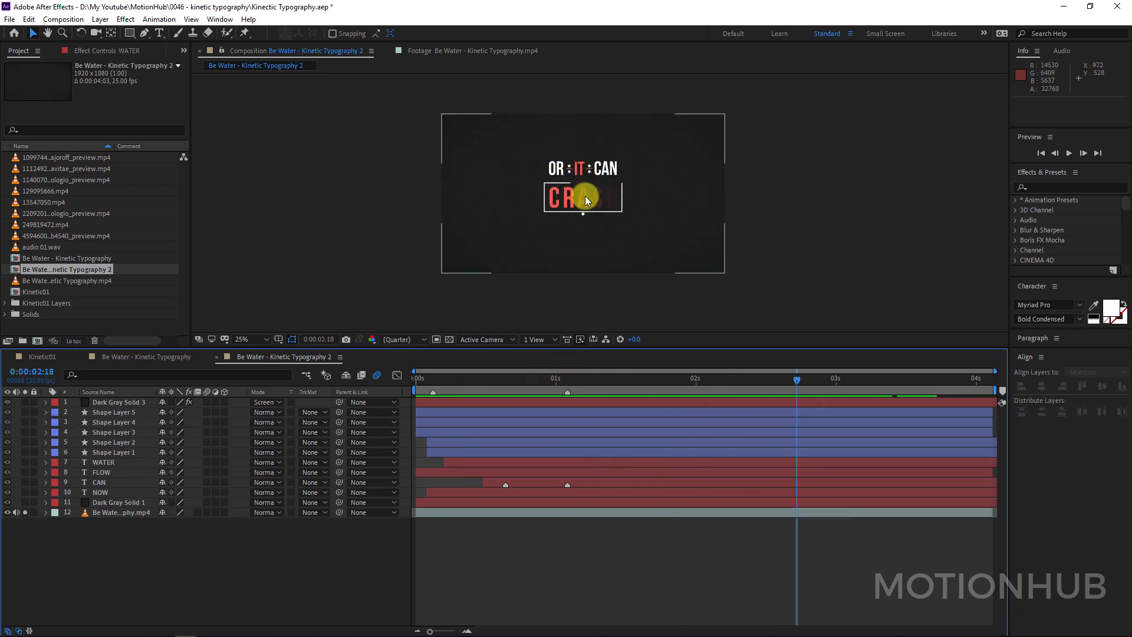
pyautogui.moveTo(691, 379); pyautogui.dragTo(621, 386)
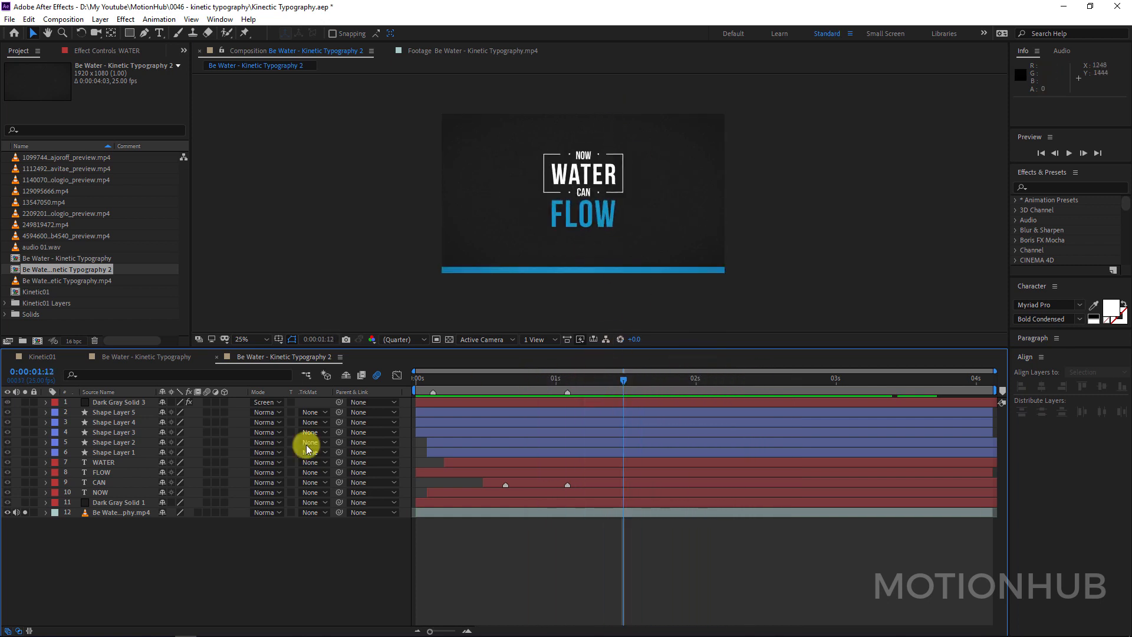
# Lock Dark Gray Solid 3 and Dark Gray Solid 1, and select all layers from NOW up to Shape Layer 5.
pyautogui.click(106, 493)
pyautogui.keyDown('shift'); pyautogui.click(113, 412); pyautogui.keyUp('shift')
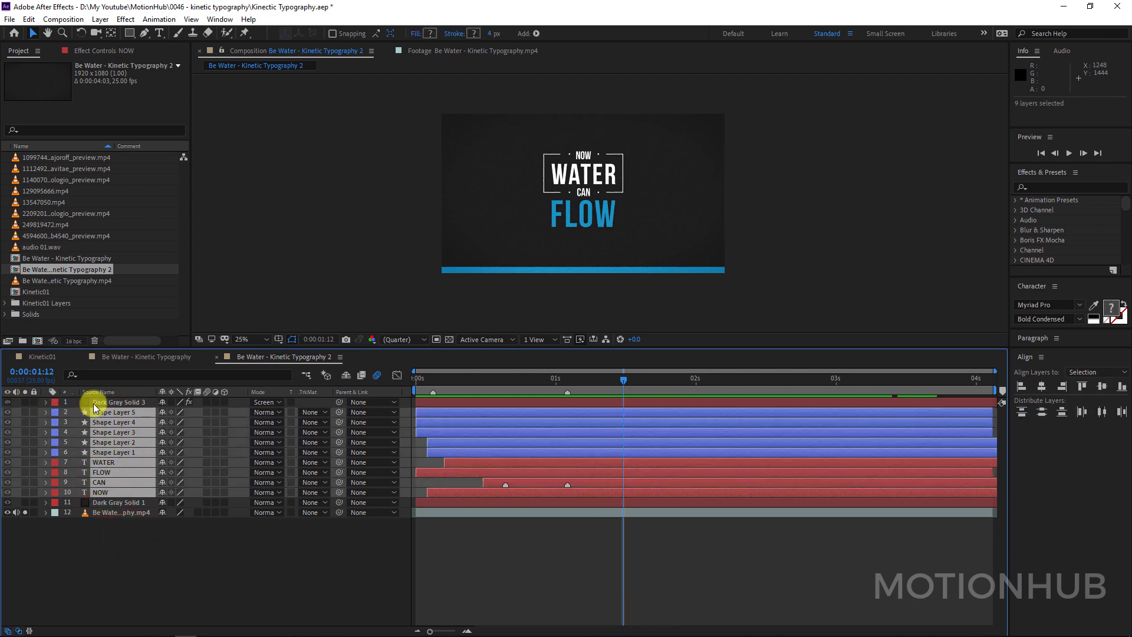
pyautogui.click(108, 403)
pyautogui.keyDown('ctrl'); pyautogui.click(115, 502); pyautogui.keyUp('ctrl')
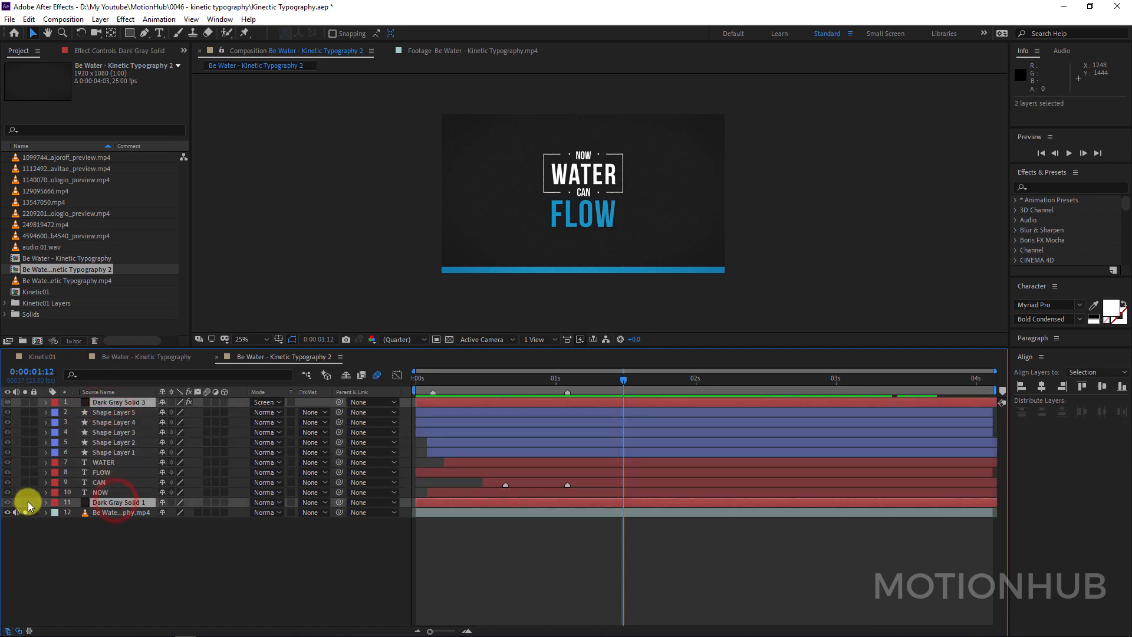
pyautogui.click(33, 502)
pyautogui.click(109, 492)
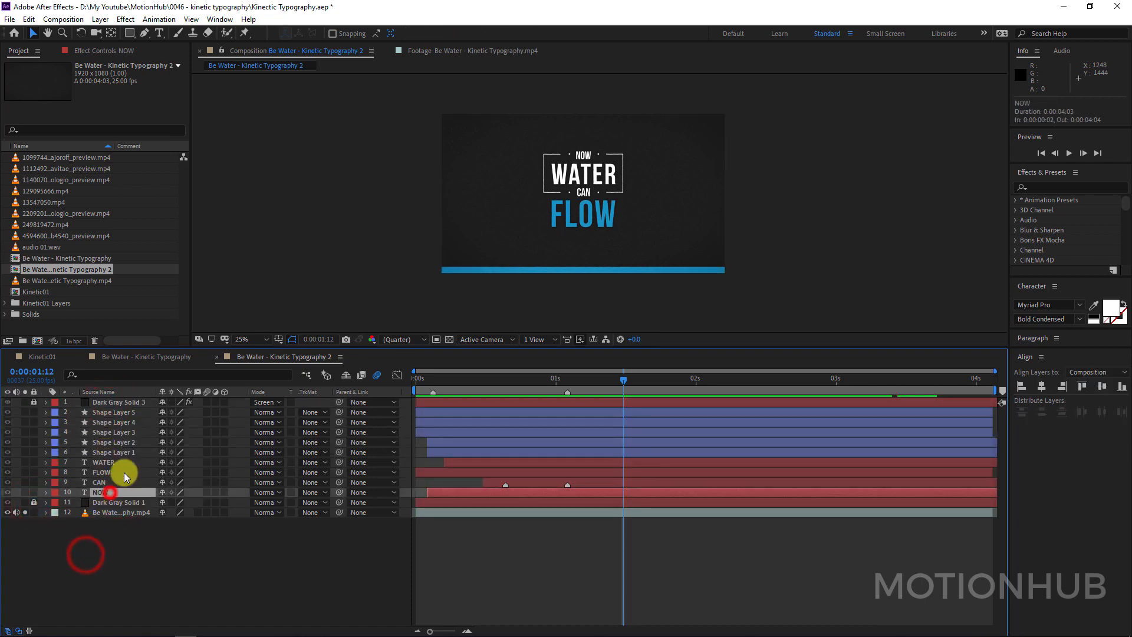
pyautogui.keyDown('shift'); pyautogui.click(126, 413); pyautogui.keyUp('shift')
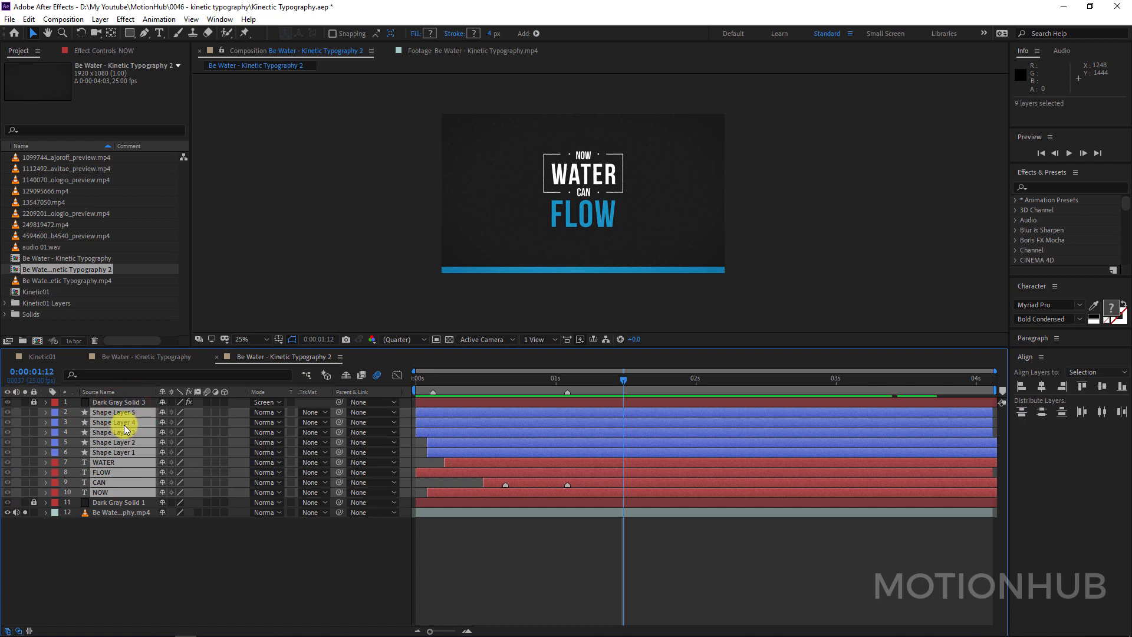
# Duplicate the nine selected scene layers, group the copies directly above the originals, and give the copies the Orange label.
pyautogui.hotkey('ctrl', 'd')
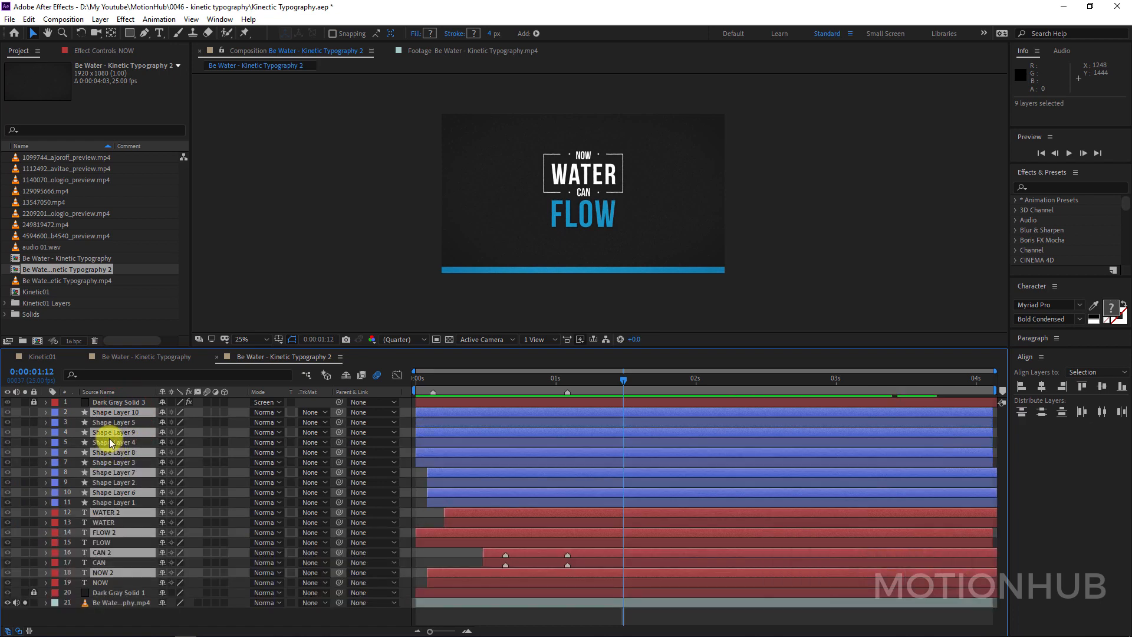
pyautogui.moveTo(110, 435); pyautogui.dragTo(120, 419)
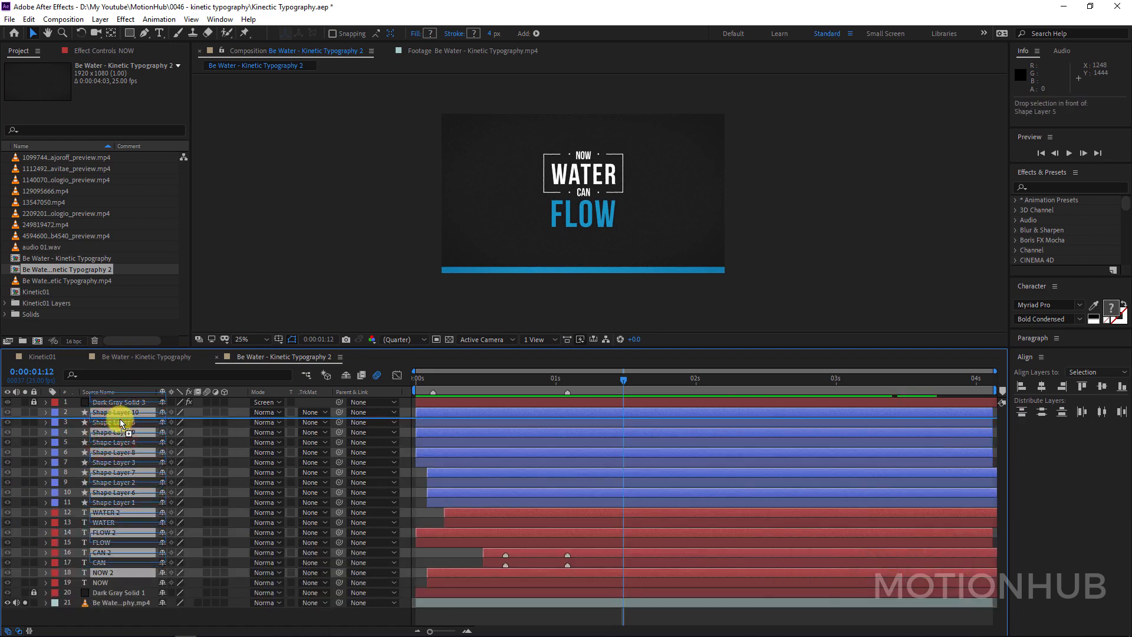
pyautogui.click(56, 415)
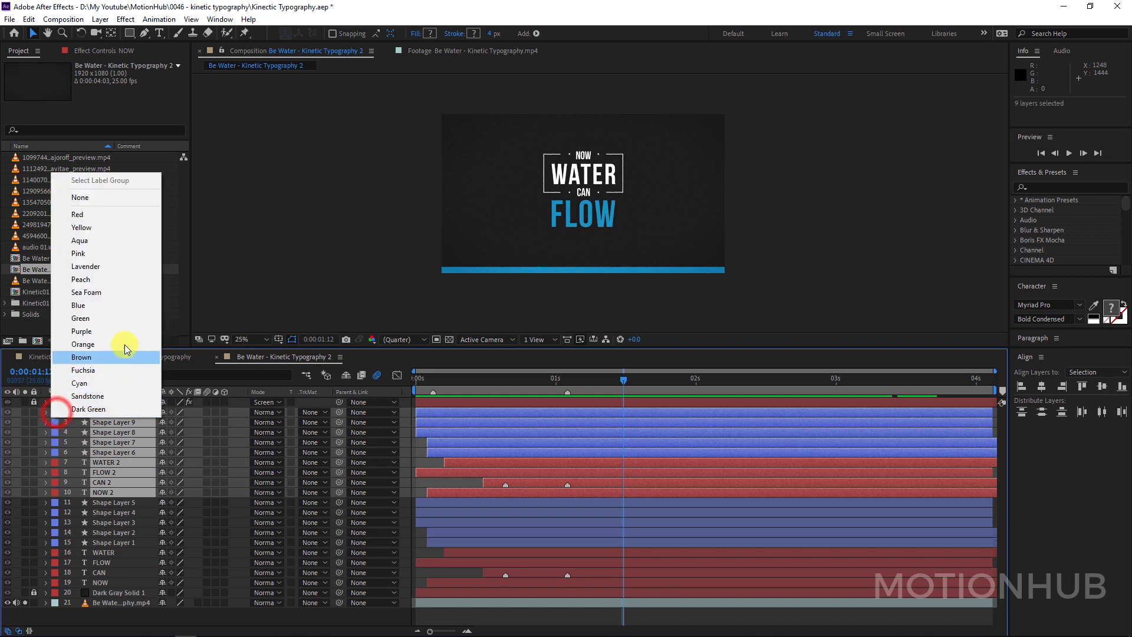
pyautogui.click(124, 345)
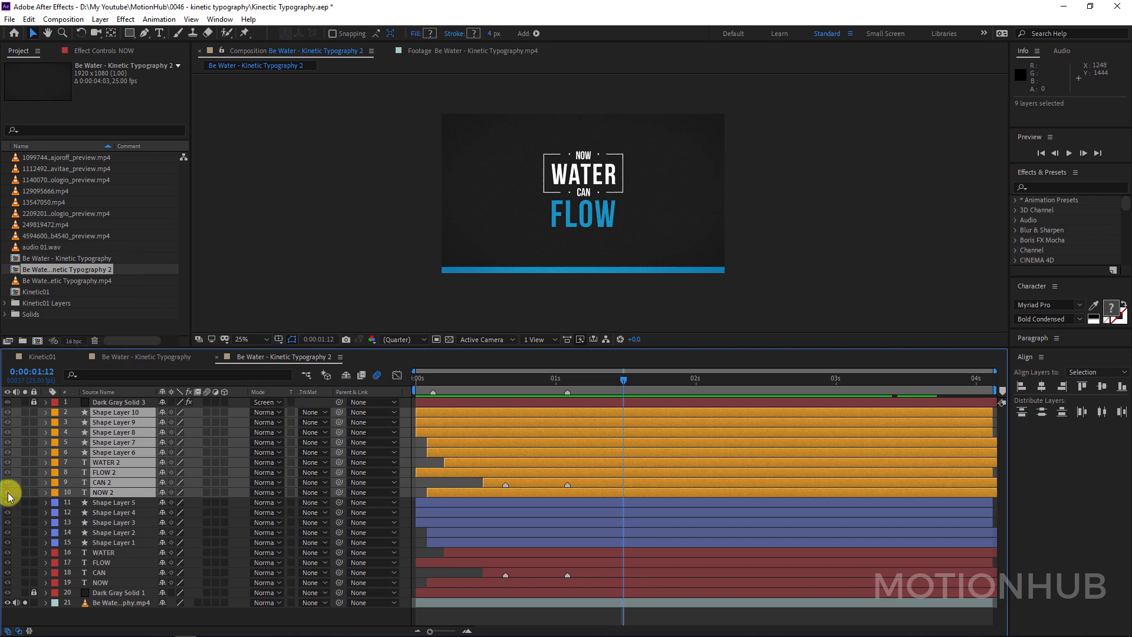
# Unsolo the reference video and hide the nine orange duplicate layers, NOW 2 up to Shape Layer 10.
pyautogui.click(25, 603)
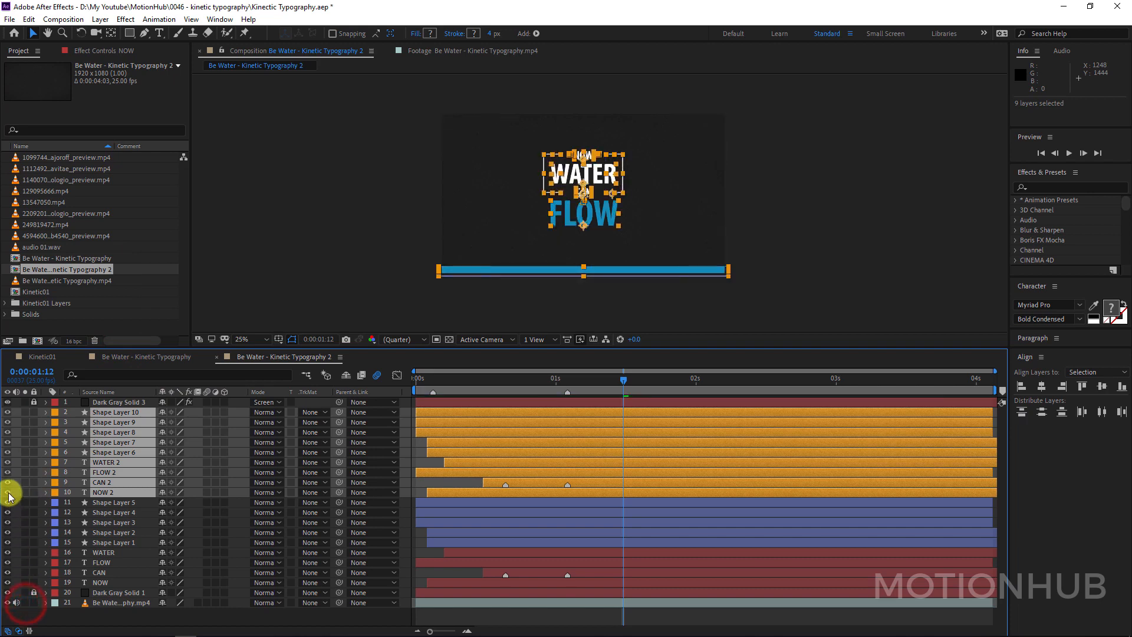
pyautogui.moveTo(8, 487)
pyautogui.mouseDown()
pyautogui.moveTo(10, 413)
pyautogui.moveTo(7, 492)
pyautogui.mouseUp()
pyautogui.click(107, 495)
pyautogui.keyDown('shift'); pyautogui.click(125, 414); pyautogui.keyUp('shift')
pyautogui.click(114, 502)
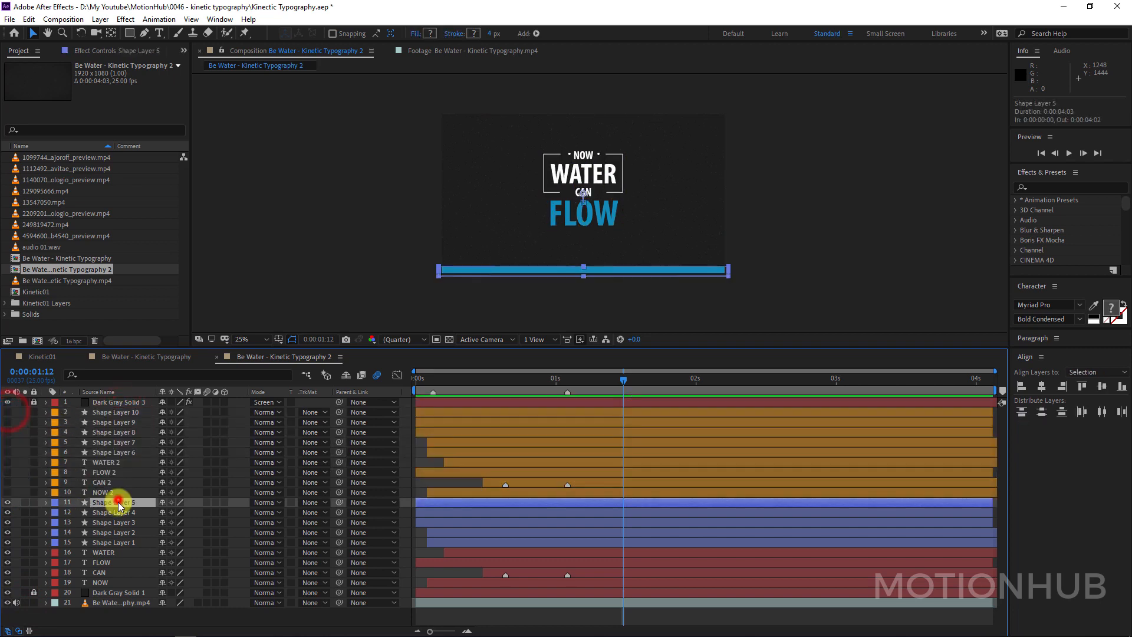
# Add a null object and move it straight down from the centre to well below the composition frame.
pyautogui.rightClick(19, 520)
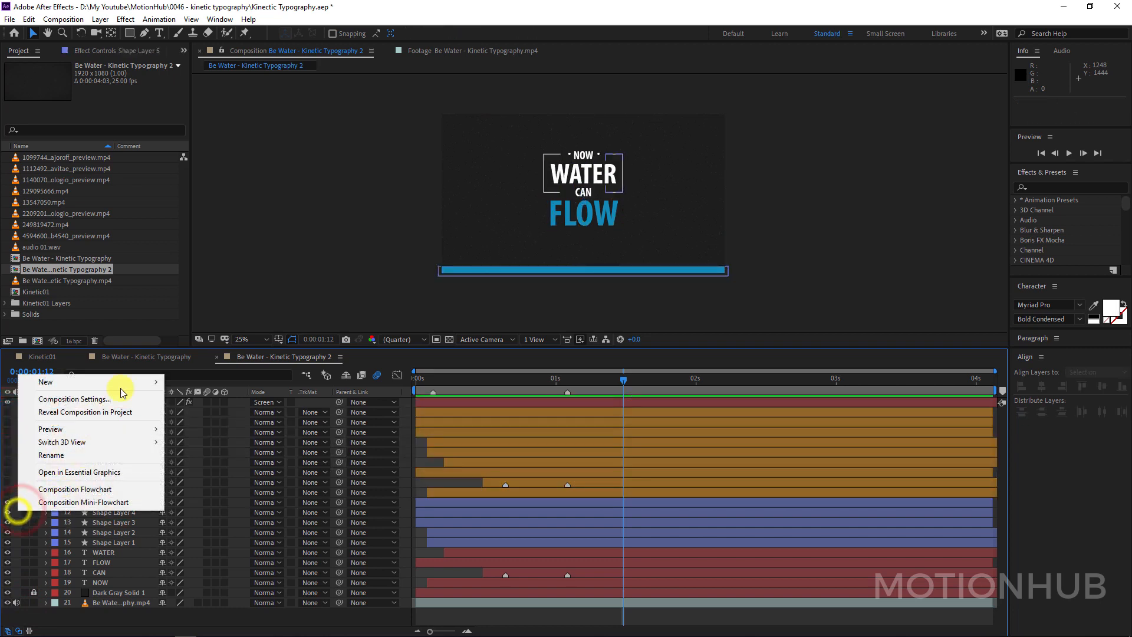
pyautogui.click(122, 388)
pyautogui.click(224, 452)
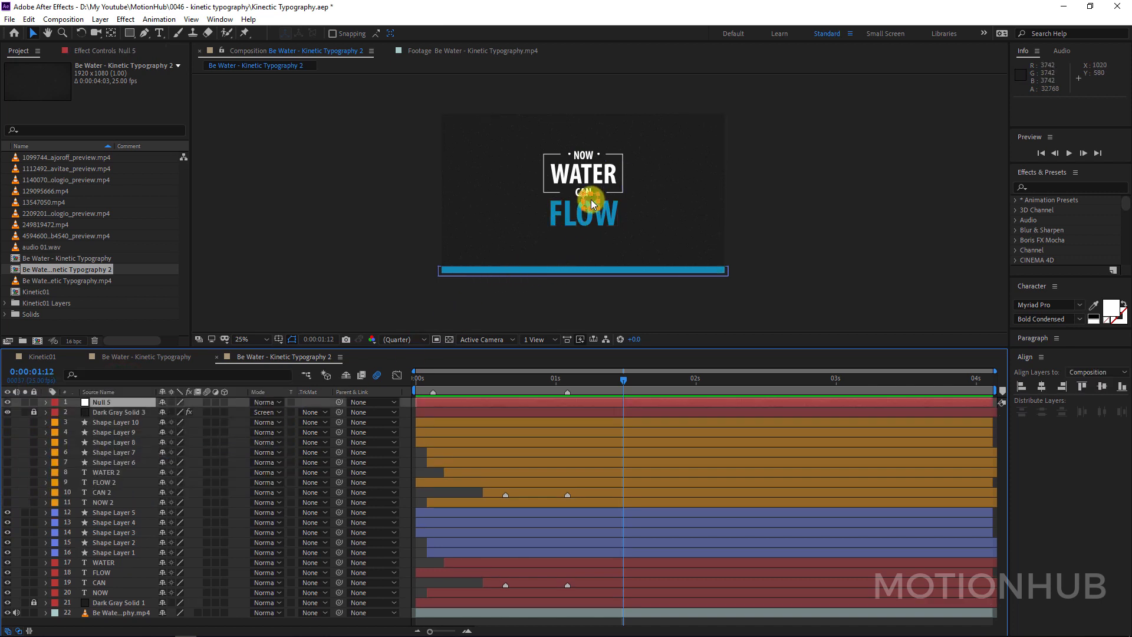
pyautogui.press('h')
pyautogui.moveTo(638, 230); pyautogui.dragTo(594, 283)
pyautogui.press('v')
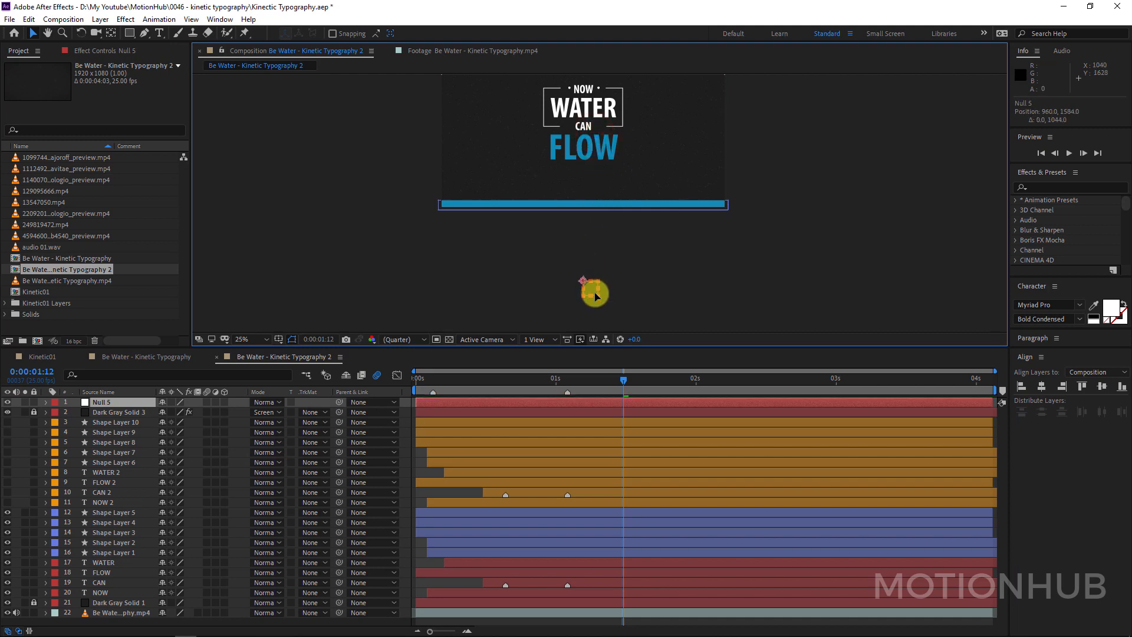
# Parent the nine original layers, from Shape Layer 5 to NOW, to Null 5.
pyautogui.click(114, 512)
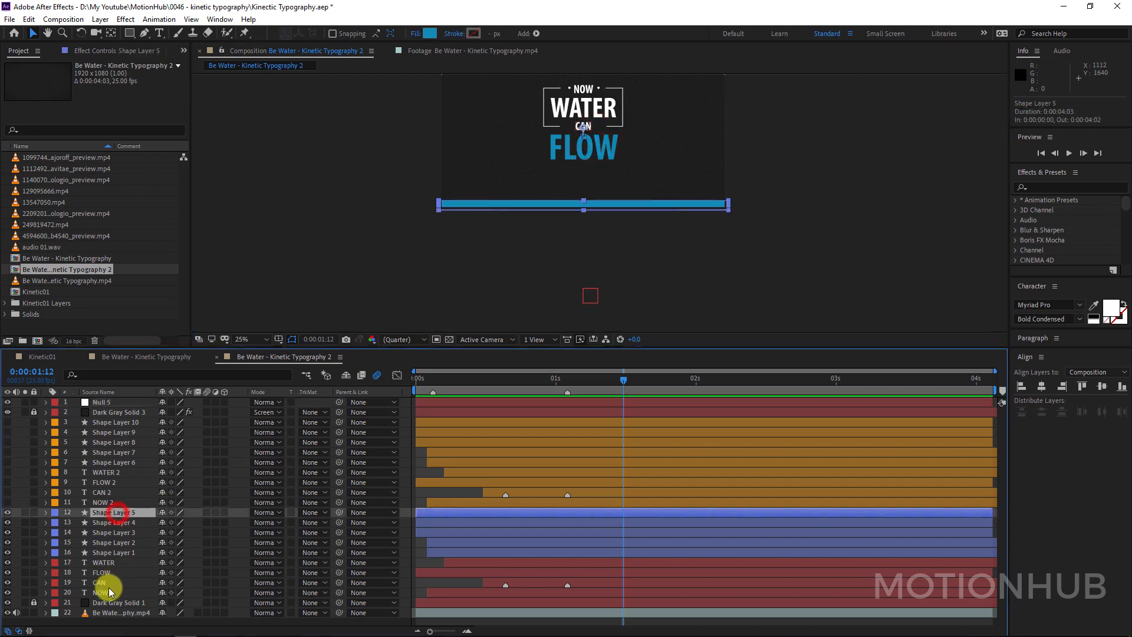
pyautogui.keyDown('shift'); pyautogui.click(114, 593); pyautogui.keyUp('shift')
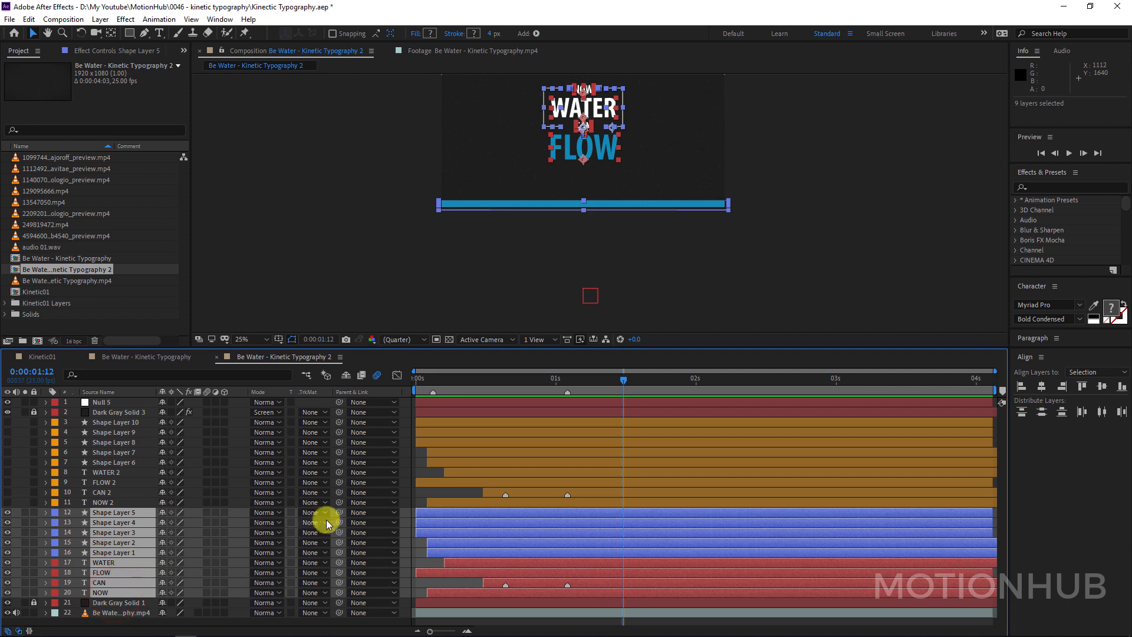
pyautogui.moveTo(288, 505); pyautogui.dragTo(108, 404)
# Solo the reference video to time the turn, and set a first Rotation keyframe on Null 5 at 0:00:01:13.
pyautogui.press('r')
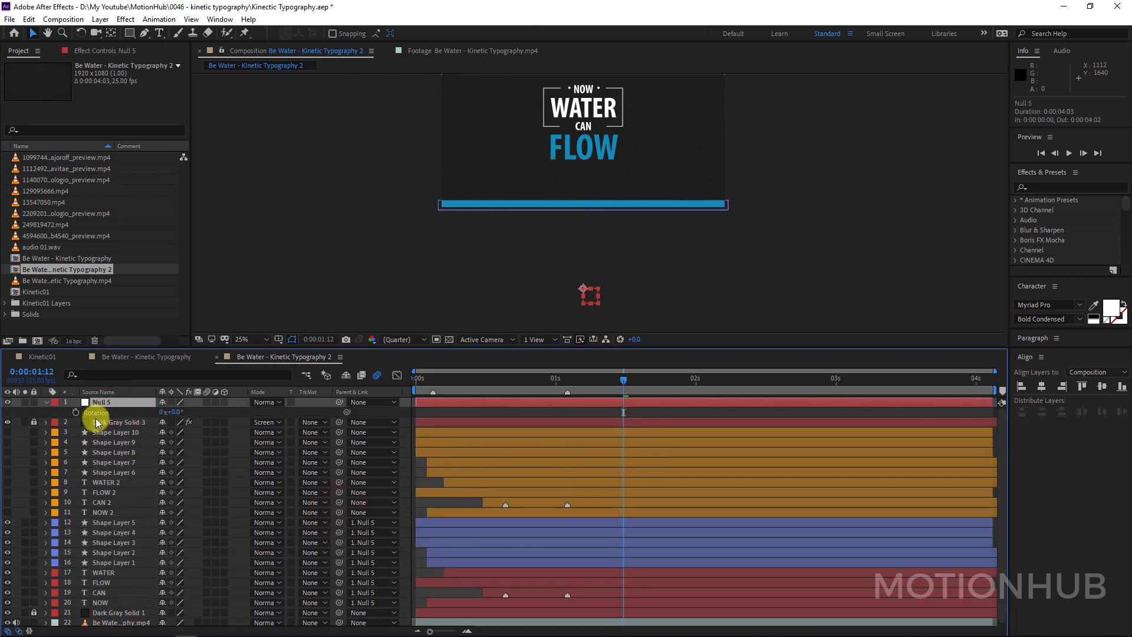
pyautogui.scroll(-1, 39, 609)
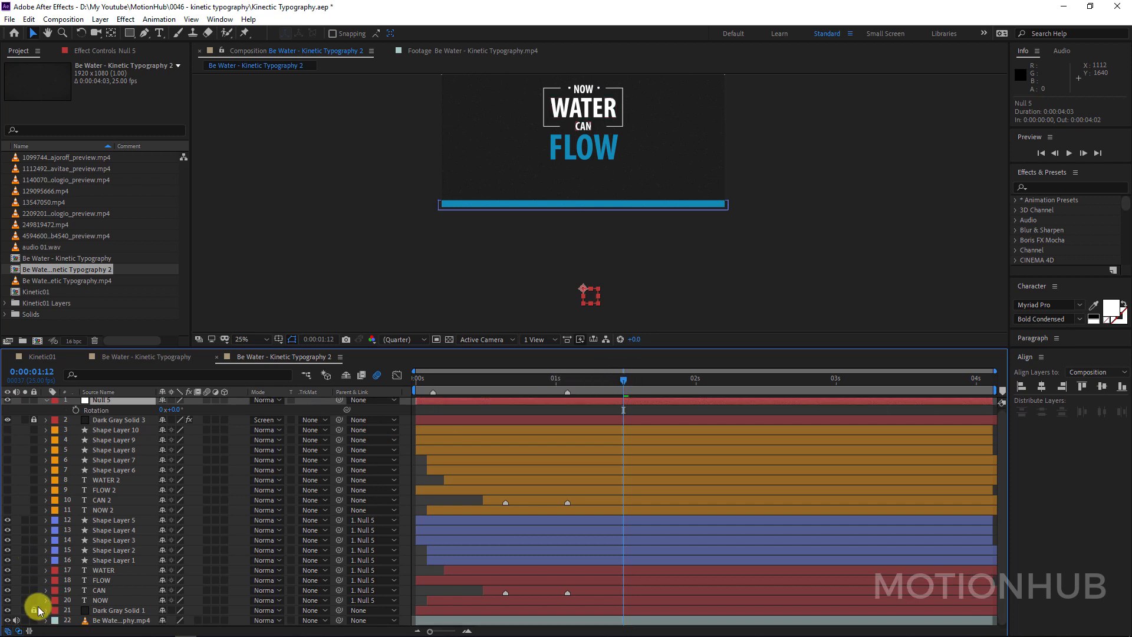
pyautogui.click(25, 621)
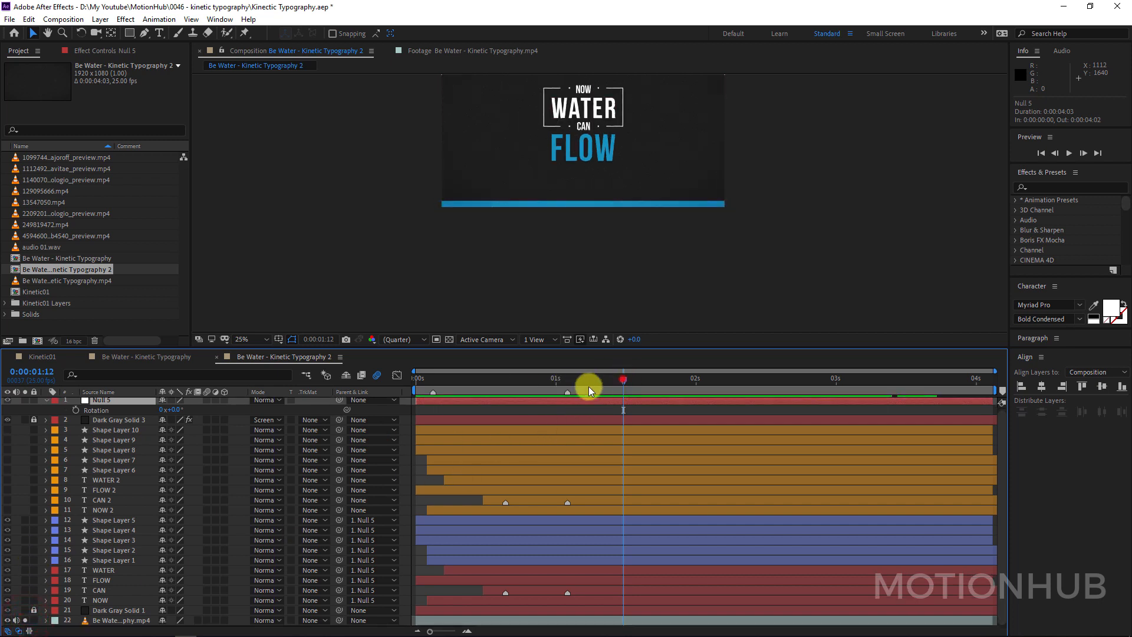
pyautogui.moveTo(623, 381); pyautogui.dragTo(630, 406)
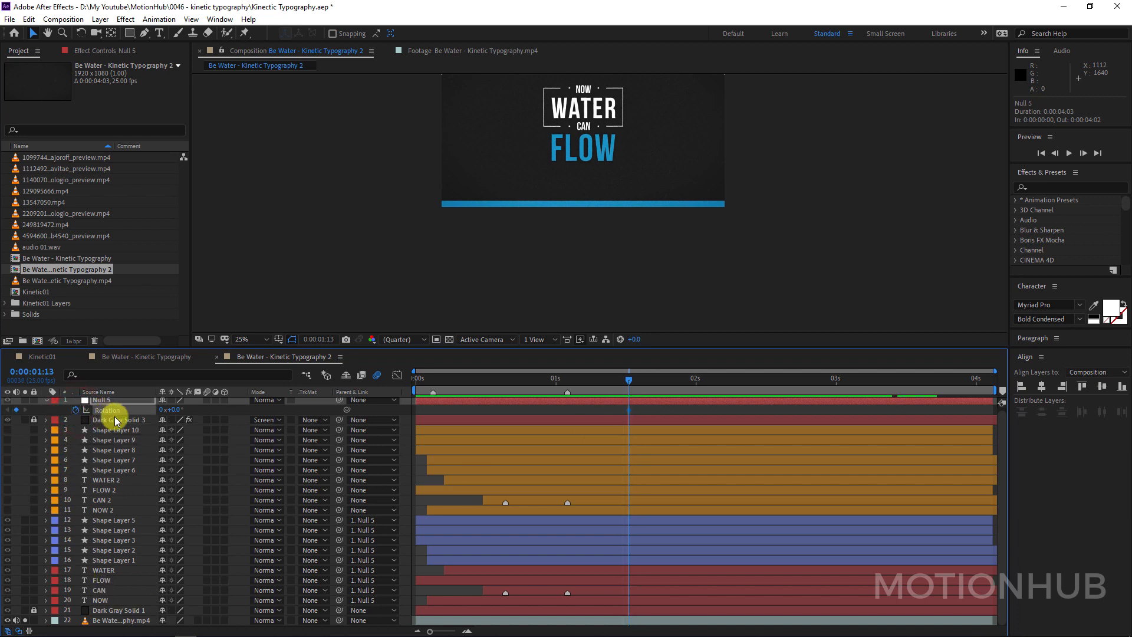
# Add a Rotation keyframe on Null 5 at 0:00:01:22, unsolo the reference video, and set that keyframe to -91°.
pyautogui.scroll(1, 112, 413)
pyautogui.moveTo(629, 380); pyautogui.dragTo(681, 386)
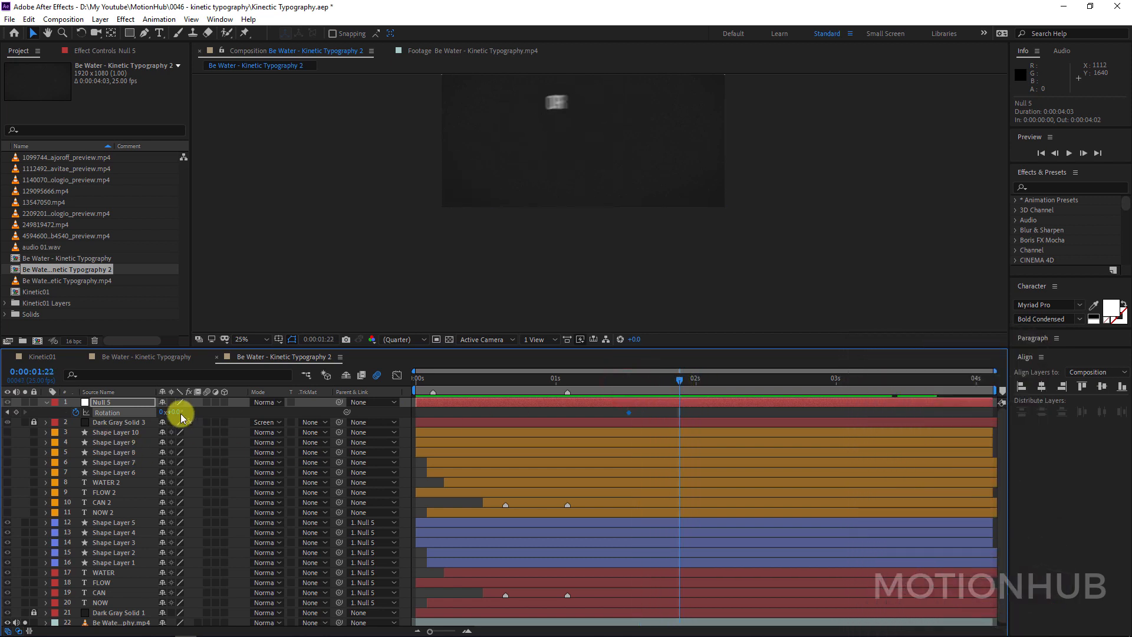
pyautogui.click(16, 412)
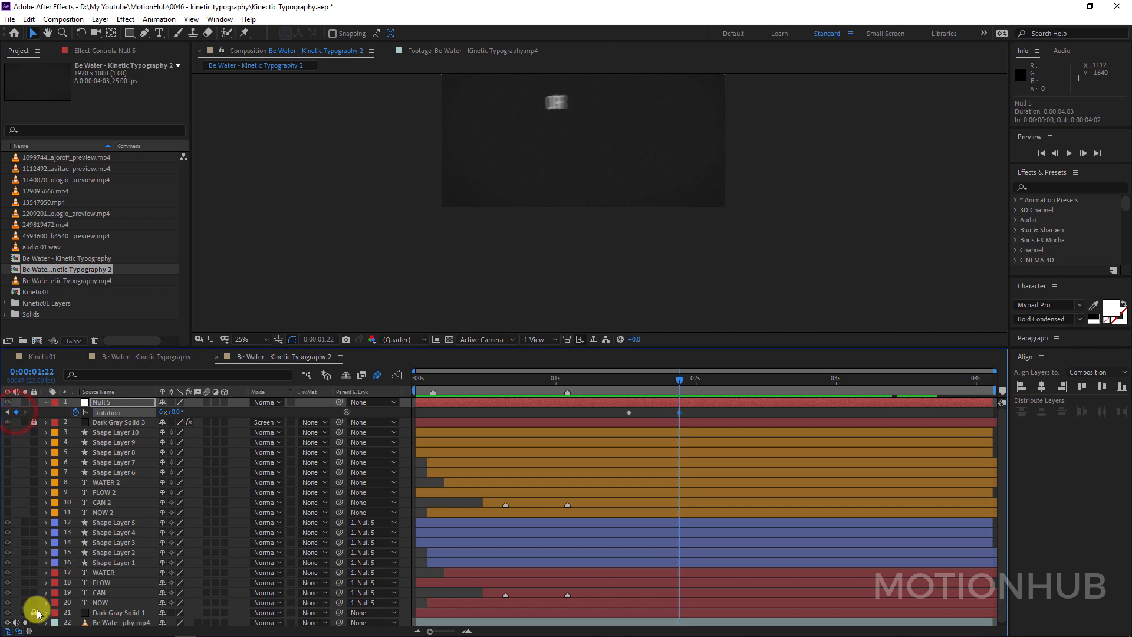
pyautogui.click(25, 621)
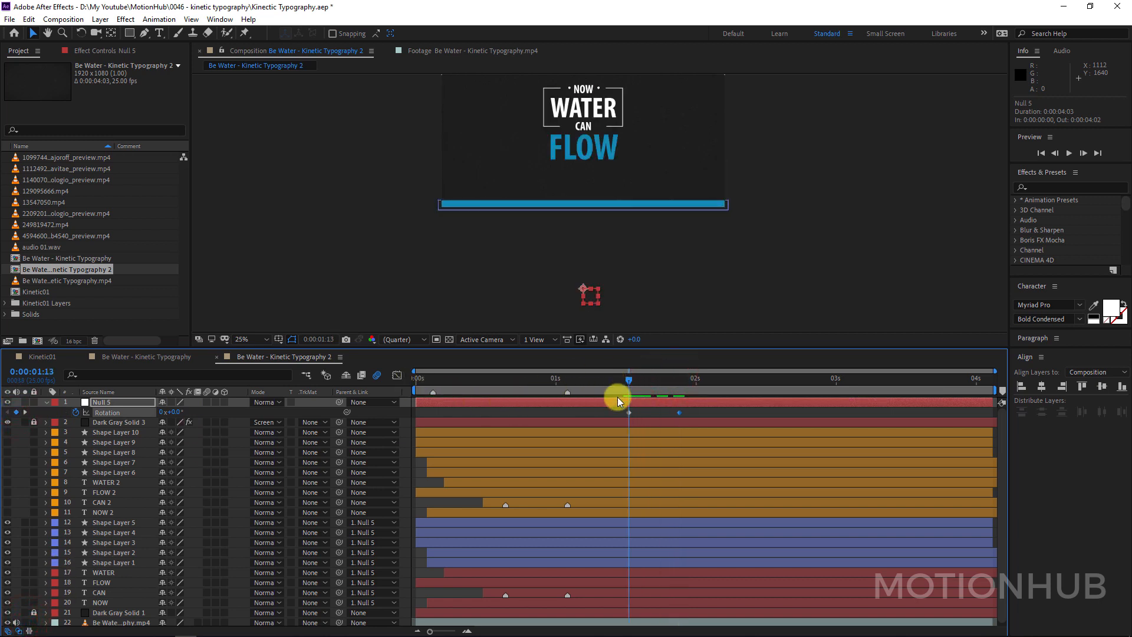
pyautogui.moveTo(631, 381); pyautogui.dragTo(681, 381)
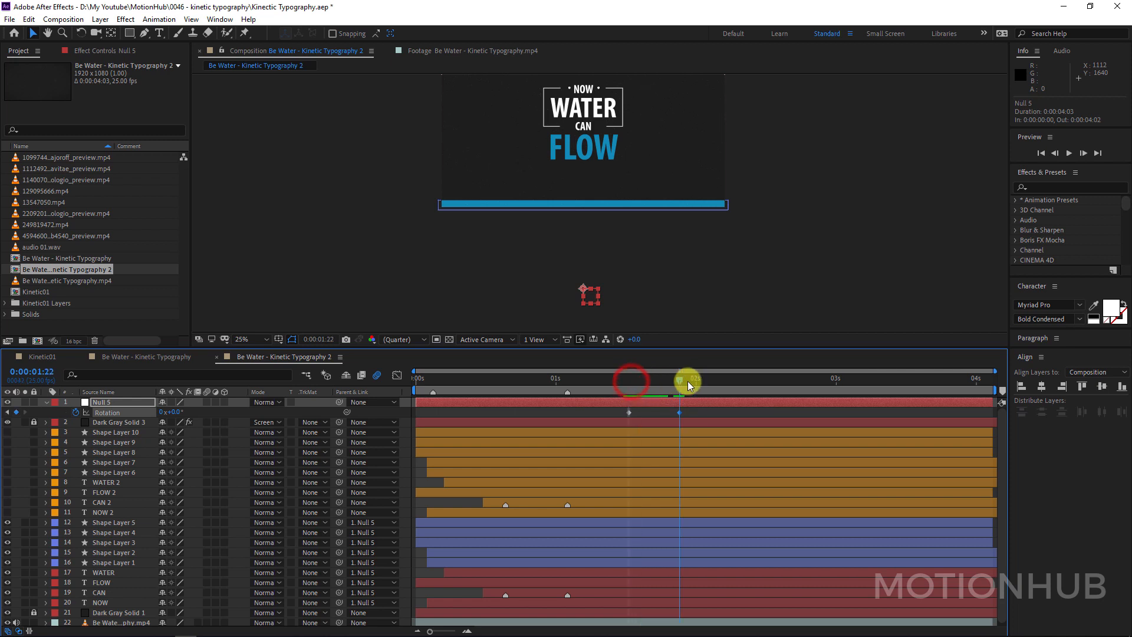
pyautogui.moveTo(179, 412); pyautogui.dragTo(124, 410)
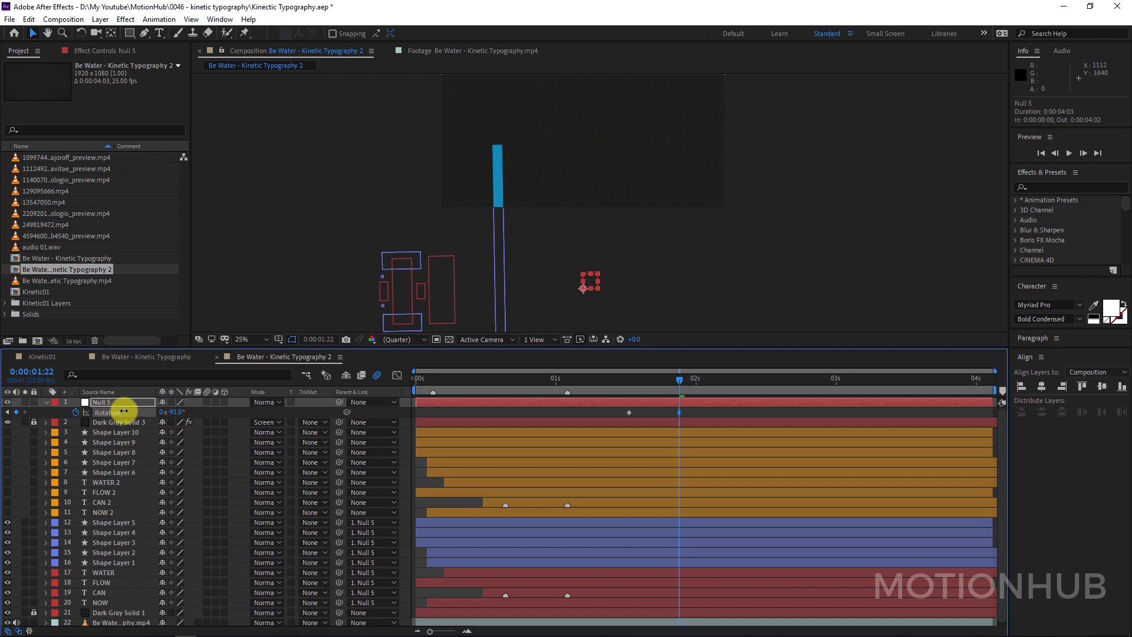
# Trim the end of the original blue bar, Shape Layer 5, to 0:00:01:11 and check the rotation in the timeline.
pyautogui.moveTo(653, 381); pyautogui.dragTo(628, 379)
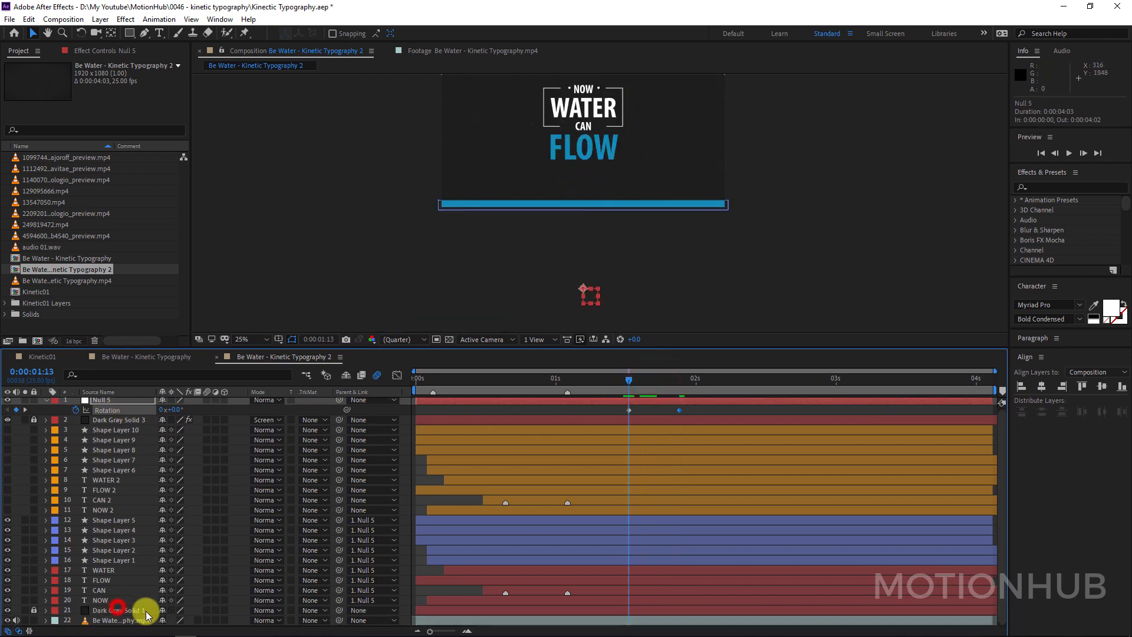
pyautogui.click(120, 599)
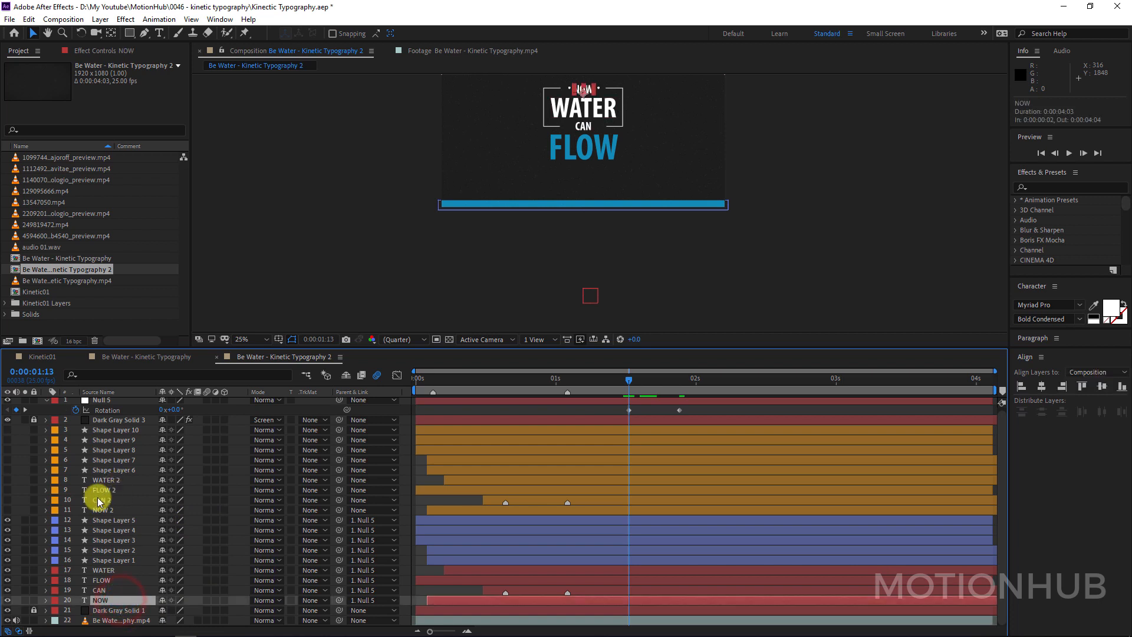
pyautogui.click(119, 520)
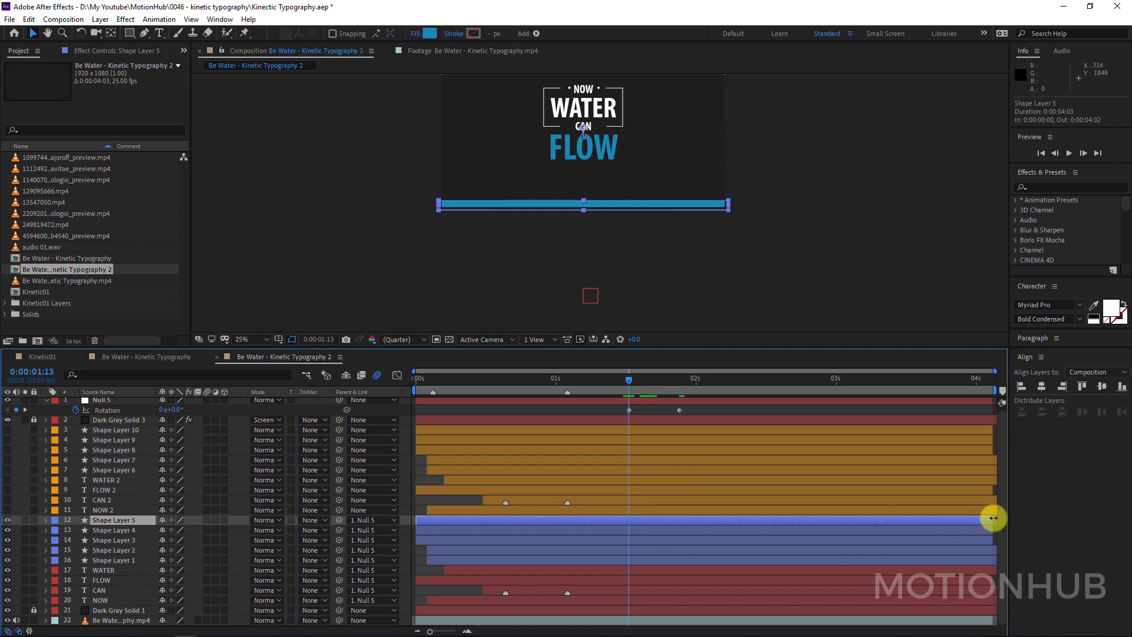
pyautogui.moveTo(993, 518); pyautogui.dragTo(624, 520)
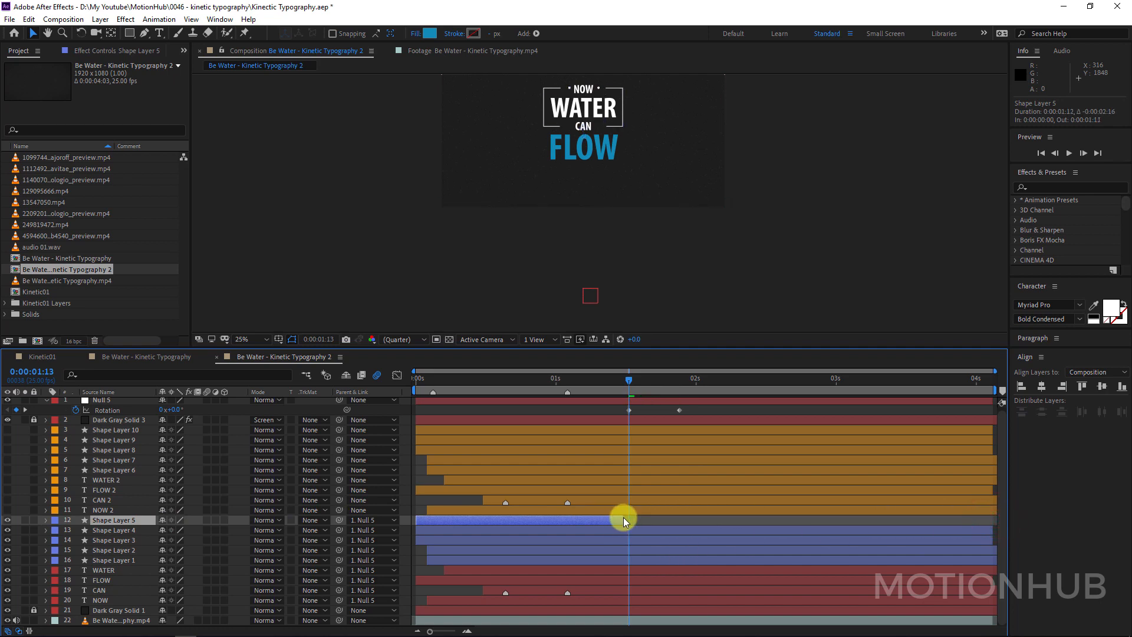
pyautogui.moveTo(624, 392); pyautogui.dragTo(687, 404)
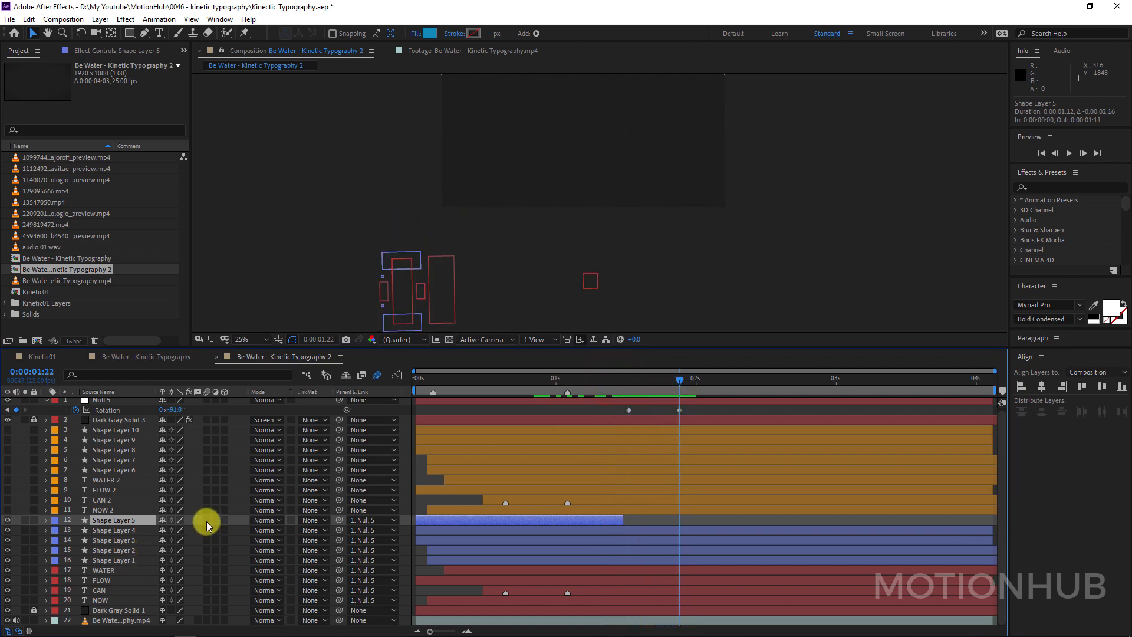
# Enable motion blur for Shape Layer 5 through NOW, apply Easy Ease to both Null 5 Rotation keyframes, and preview the animation.
pyautogui.moveTo(206, 521); pyautogui.dragTo(210, 597)
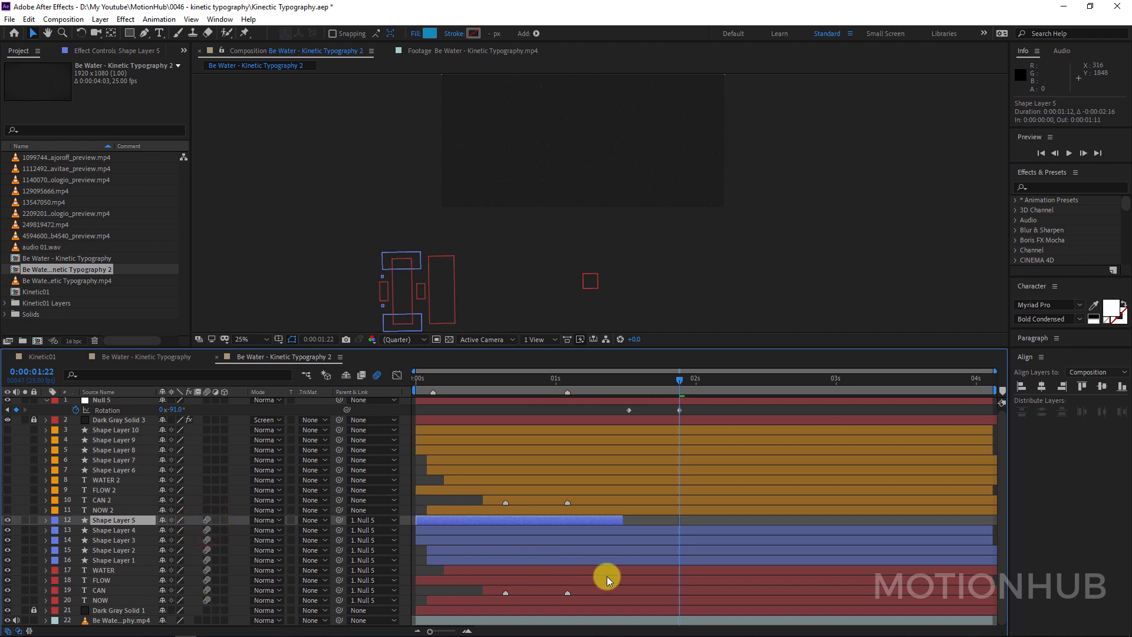
pyautogui.moveTo(703, 405); pyautogui.dragTo(619, 417)
pyautogui.press('F9')
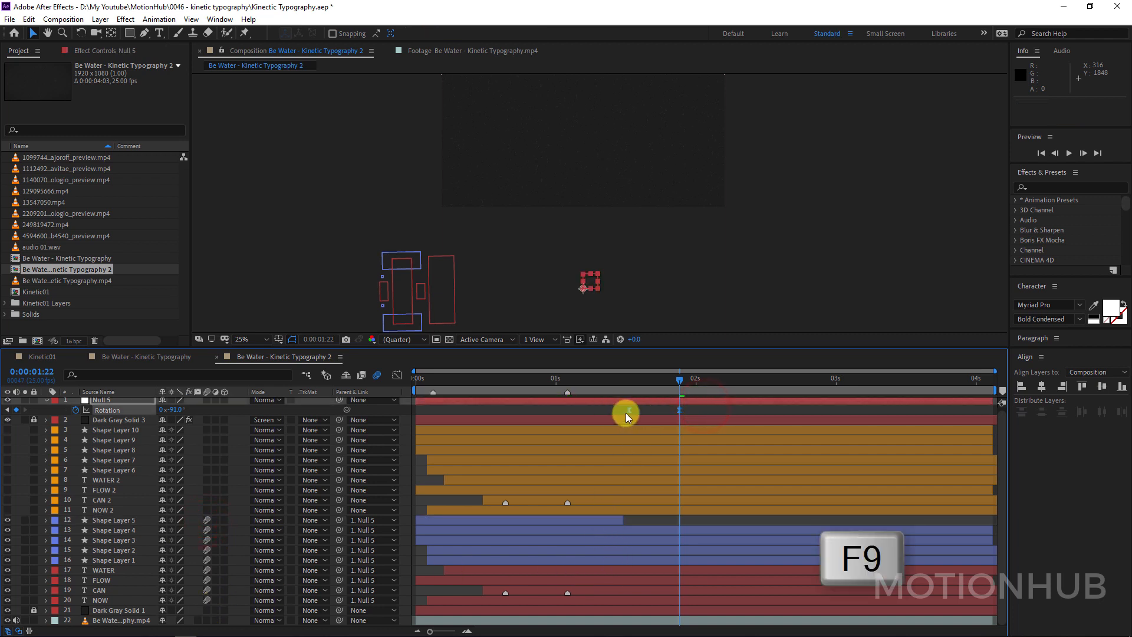
pyautogui.press('space')
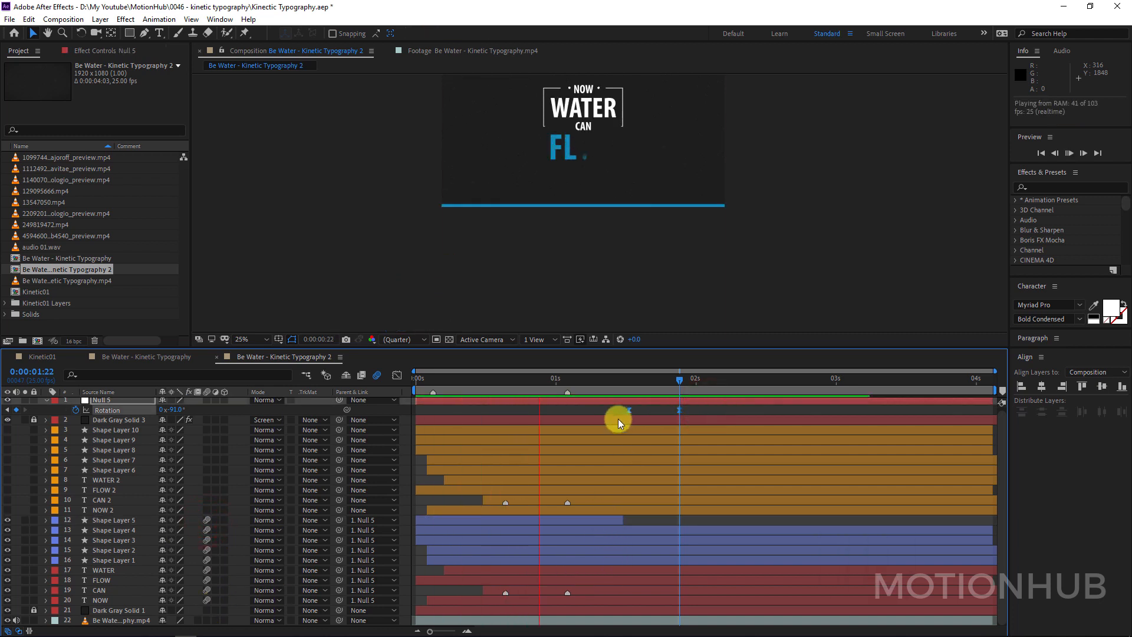
pyautogui.press('space')
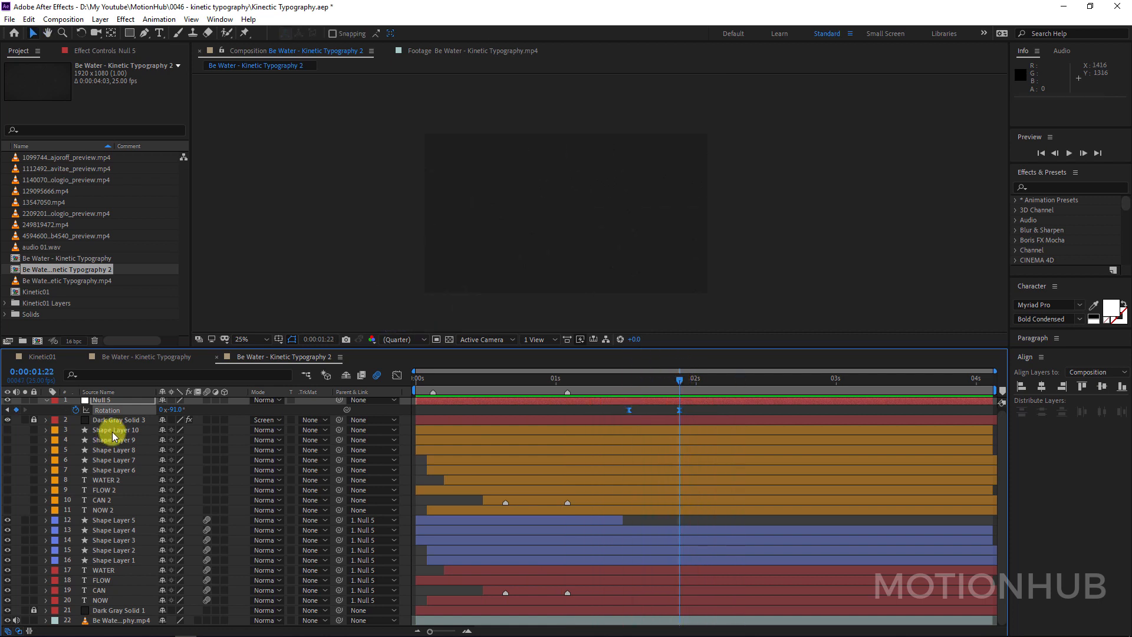
# Show the nine orange duplicate layers again and parent them to Null 5 at 0:00:01:22.
pyautogui.click(115, 431)
pyautogui.keyDown('shift'); pyautogui.click(107, 510); pyautogui.keyUp('shift')
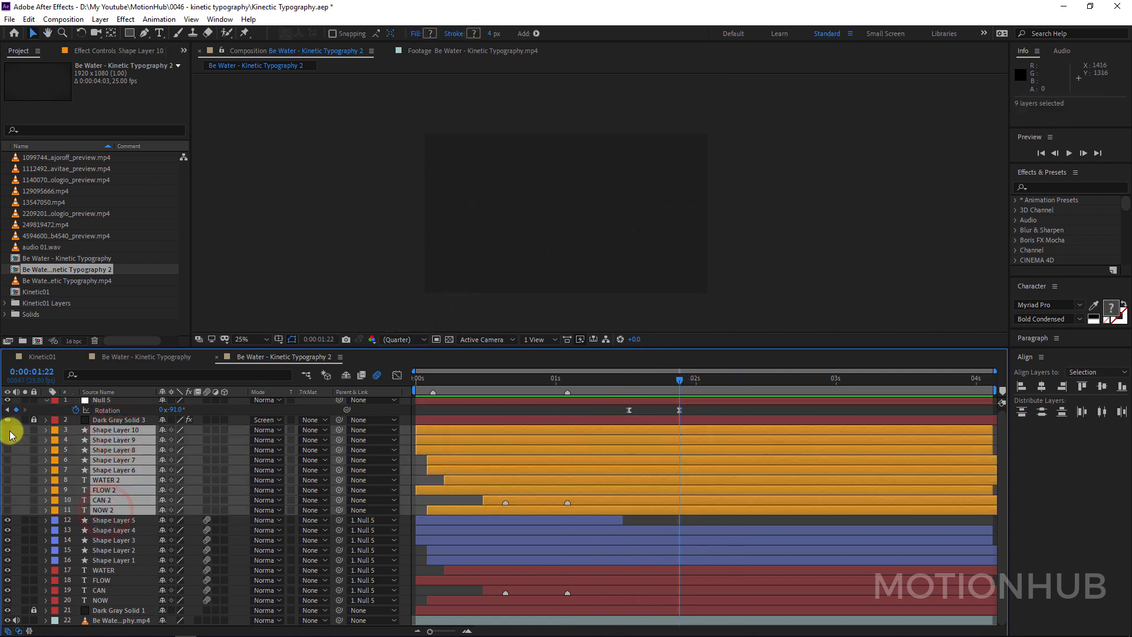
pyautogui.moveTo(9, 431); pyautogui.dragTo(10, 500)
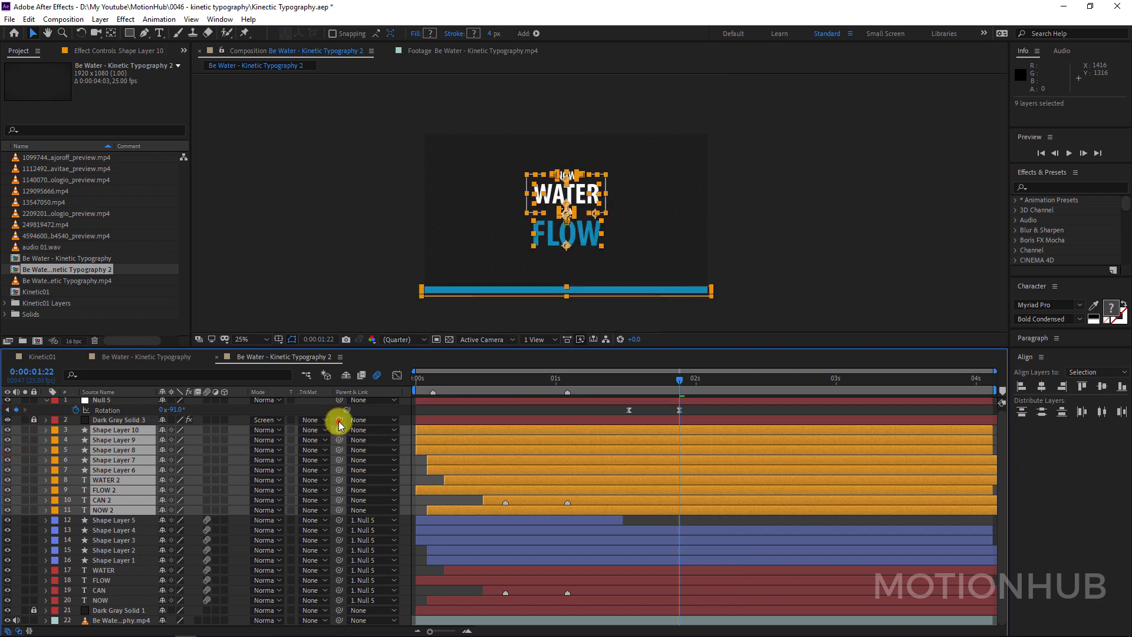
pyautogui.moveTo(339, 421); pyautogui.dragTo(136, 401)
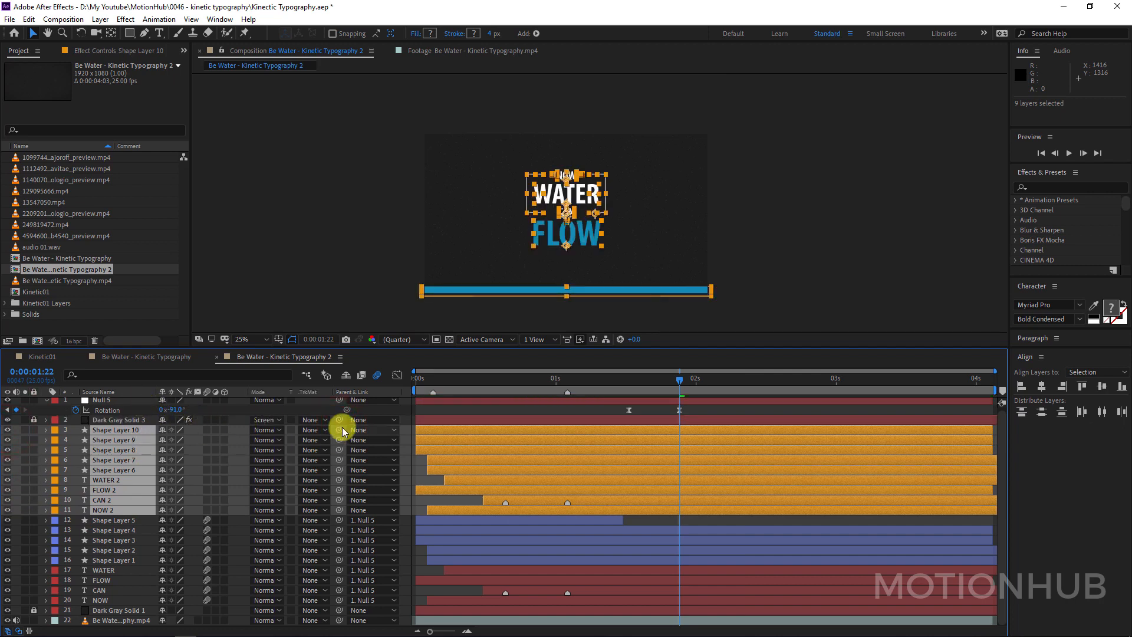
pyautogui.moveTo(342, 430); pyautogui.dragTo(142, 401)
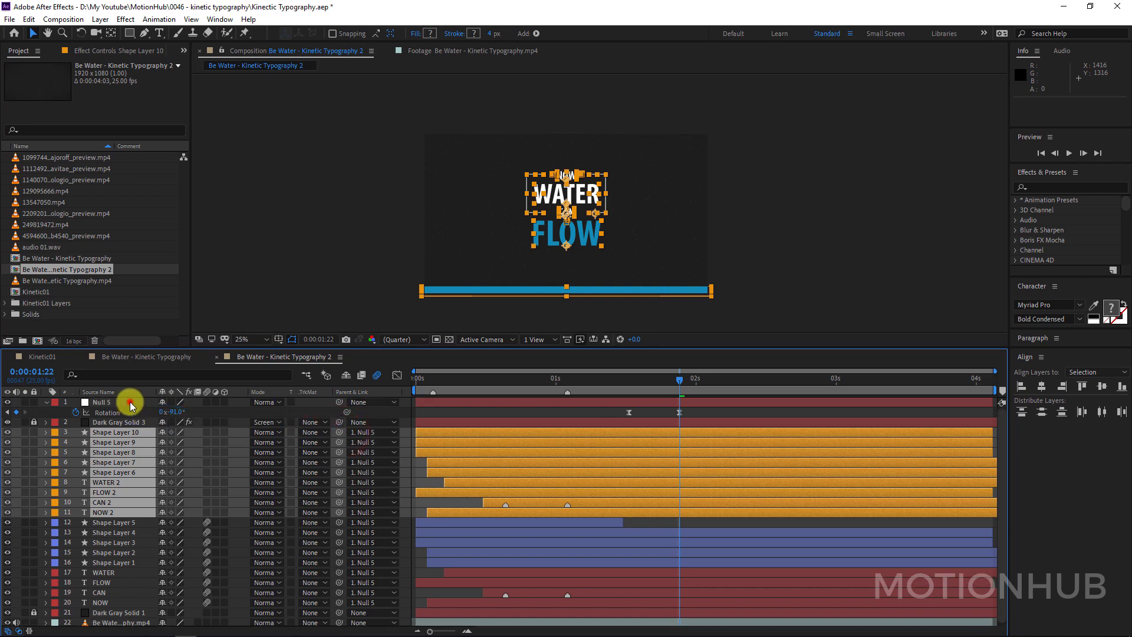
# Check the duplicates' rotation around 0:00:01:22 and delete the duplicate bar, Shape Layer 10.
pyautogui.click(129, 402)
pyautogui.moveTo(665, 382); pyautogui.dragTo(689, 390)
pyautogui.click(108, 433)
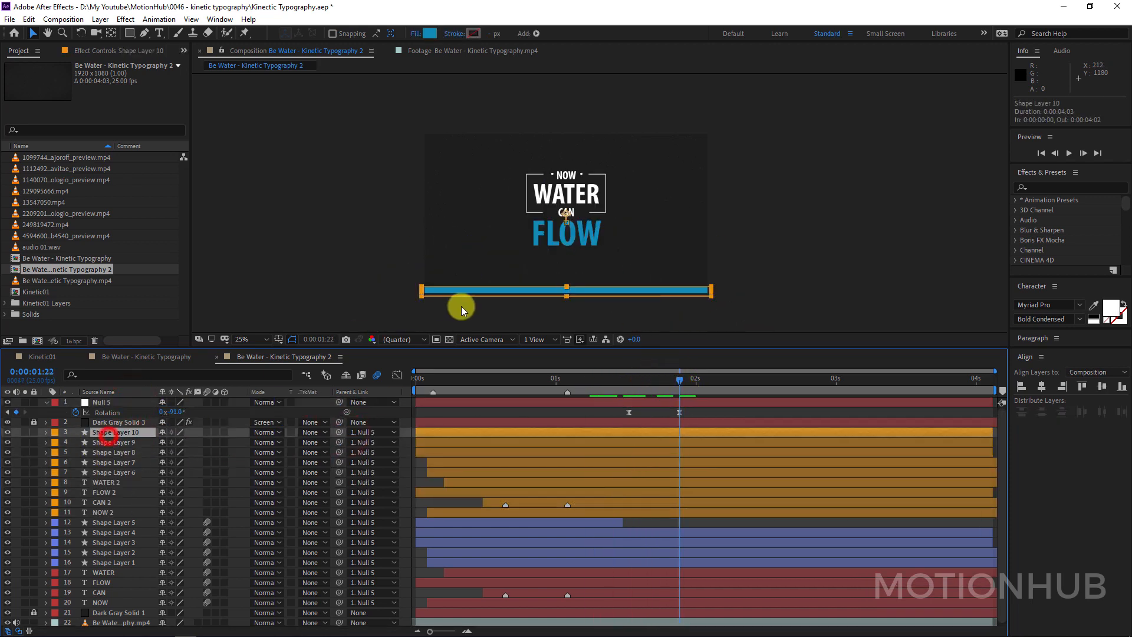
pyautogui.press('Delete')
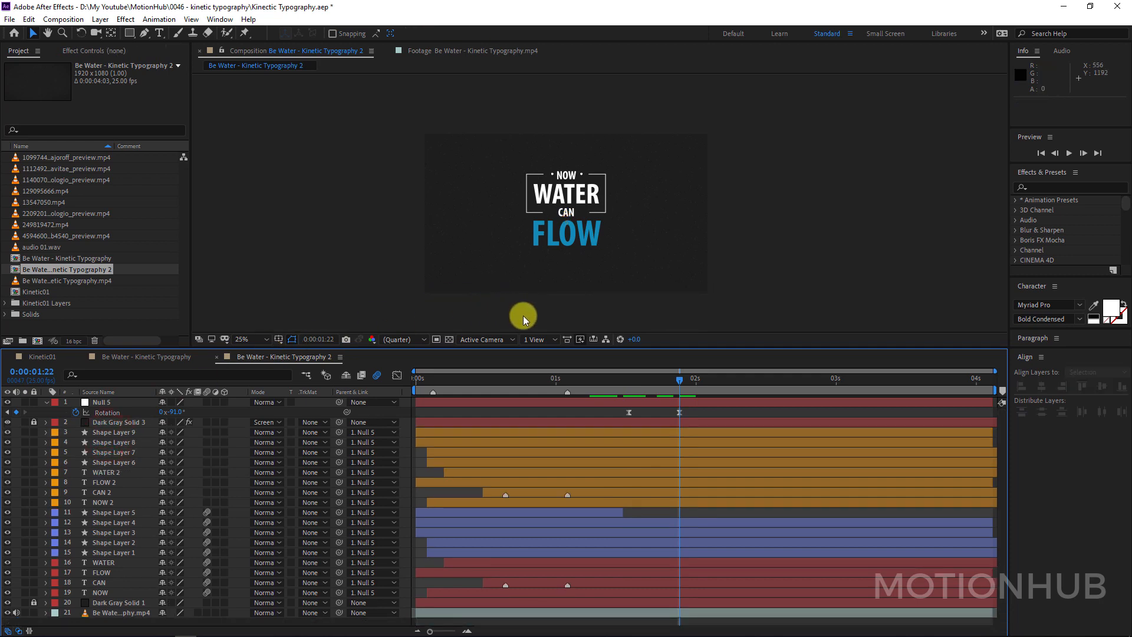
# Enable motion blur for the orange duplicate layers, Shape Layer 9 through NOW 2, and preview the animation.
pyautogui.click(212, 435)
pyautogui.moveTo(207, 432); pyautogui.dragTo(207, 500)
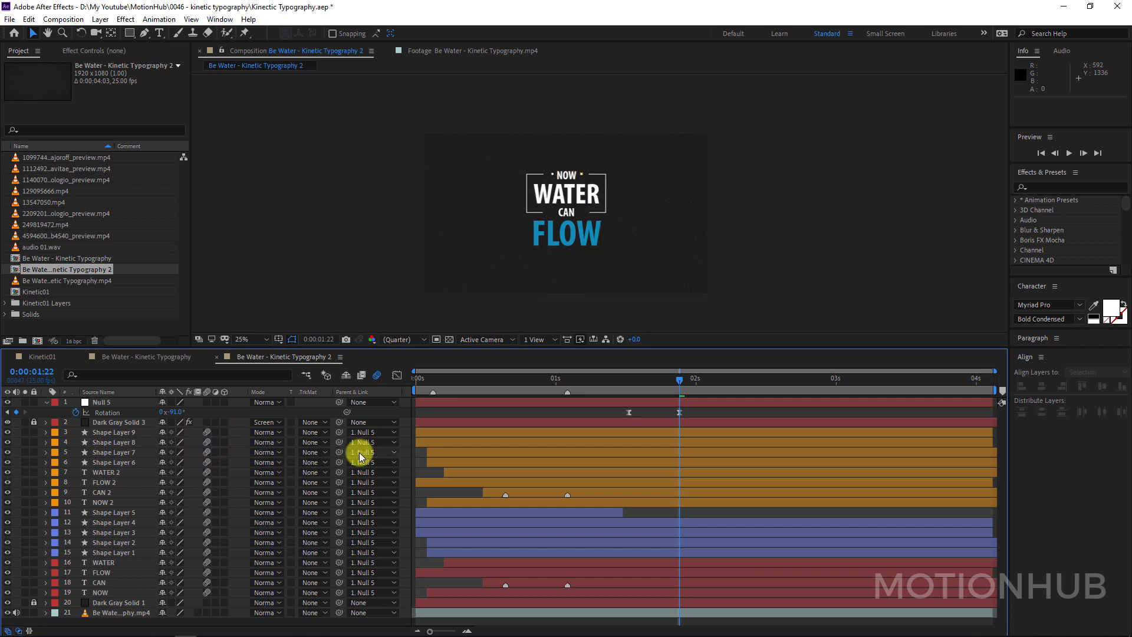
pyautogui.press('space')
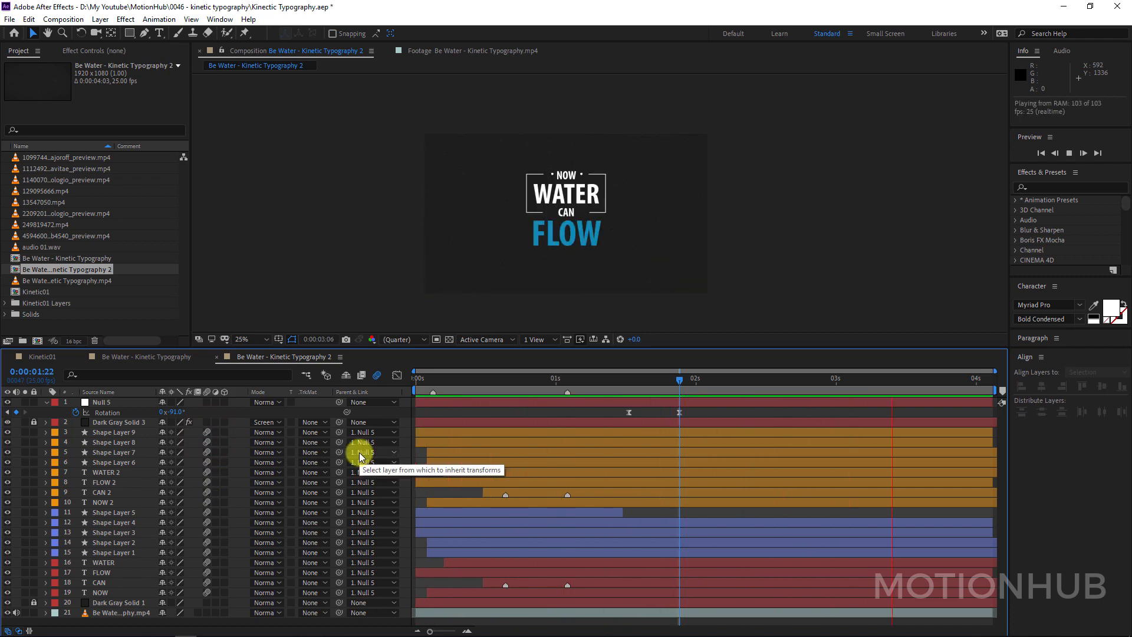
# Change the text of the duplicate NOW 2 layer to OR.
pyautogui.doubleClick(565, 177)
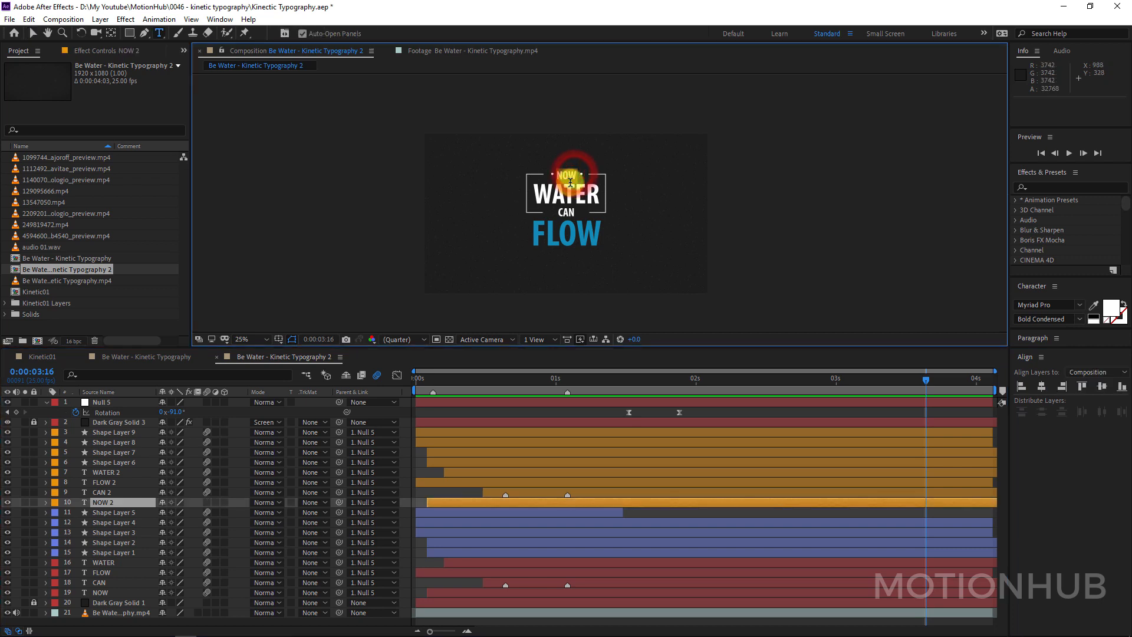
pyautogui.write('OR')
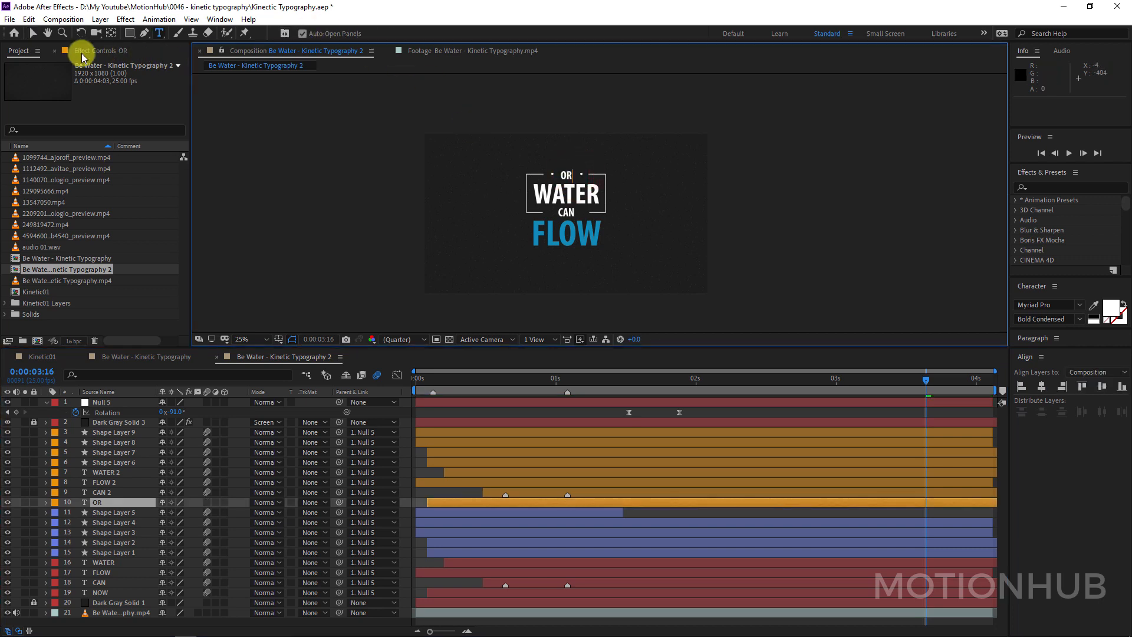
pyautogui.click(31, 33)
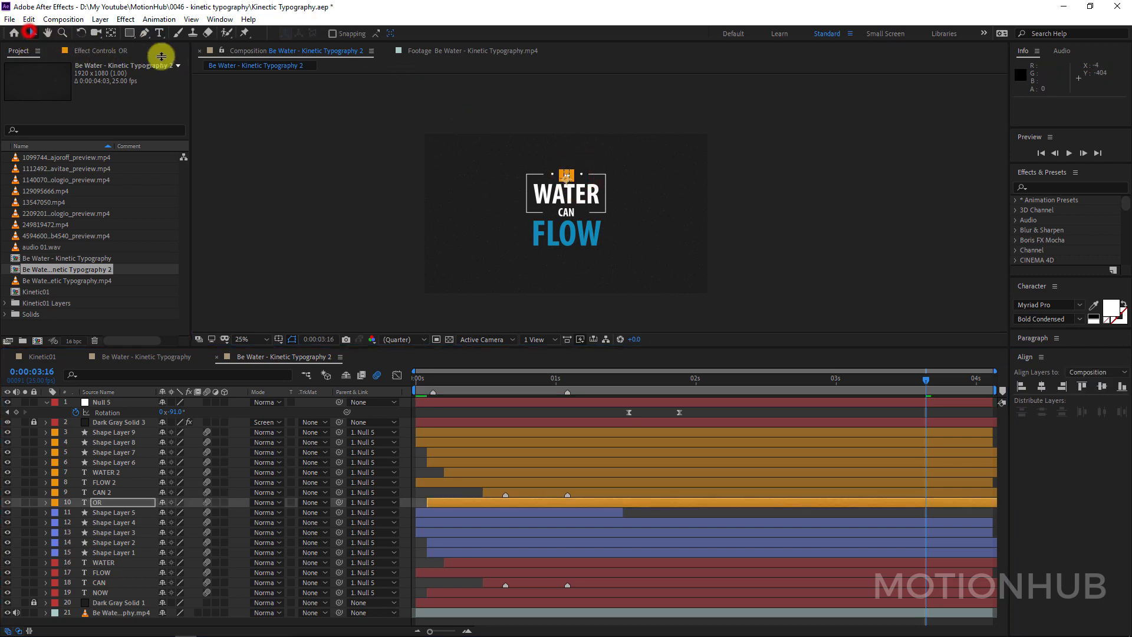
# Set the fill colour of the OR, WATER 2 and CAN 2 text layers to orange FFA903.
pyautogui.keyDown('shift'); pyautogui.click(590, 198); pyautogui.keyUp('shift')
pyautogui.keyDown('shift'); pyautogui.click(568, 212); pyautogui.keyUp('shift')
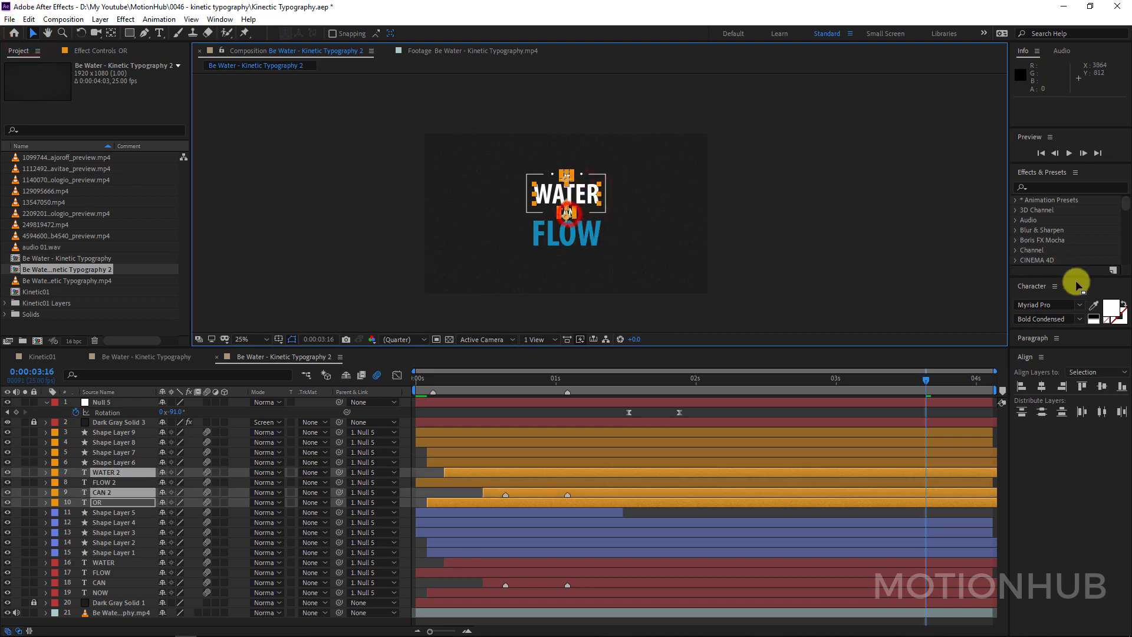
pyautogui.click(1111, 307)
pyautogui.click(272, 319)
pyautogui.click(244, 203)
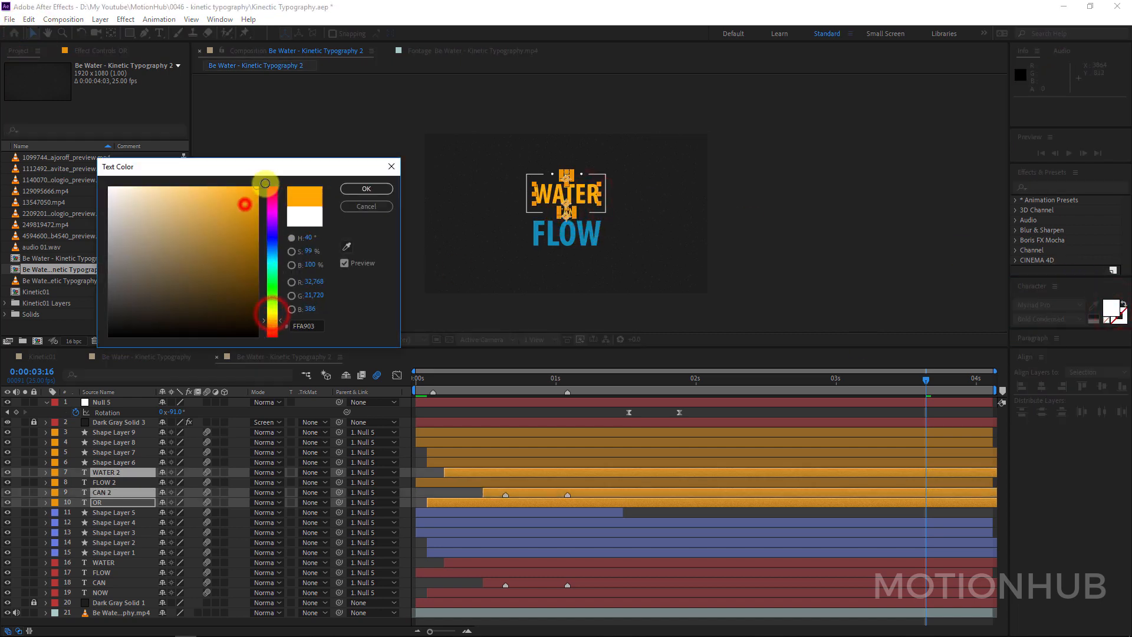
pyautogui.click(378, 188)
# Recolour the FLOW 2 text to a light magenta pink and preview the animation.
pyautogui.click(586, 241)
pyautogui.click(1107, 305)
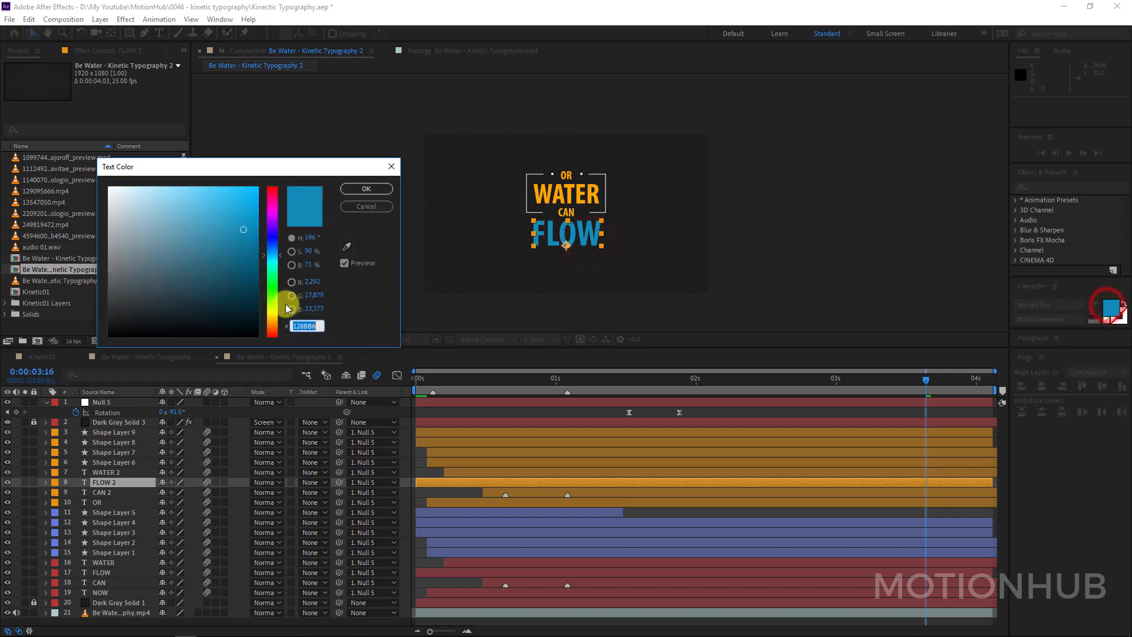
pyautogui.moveTo(278, 302); pyautogui.dragTo(277, 211)
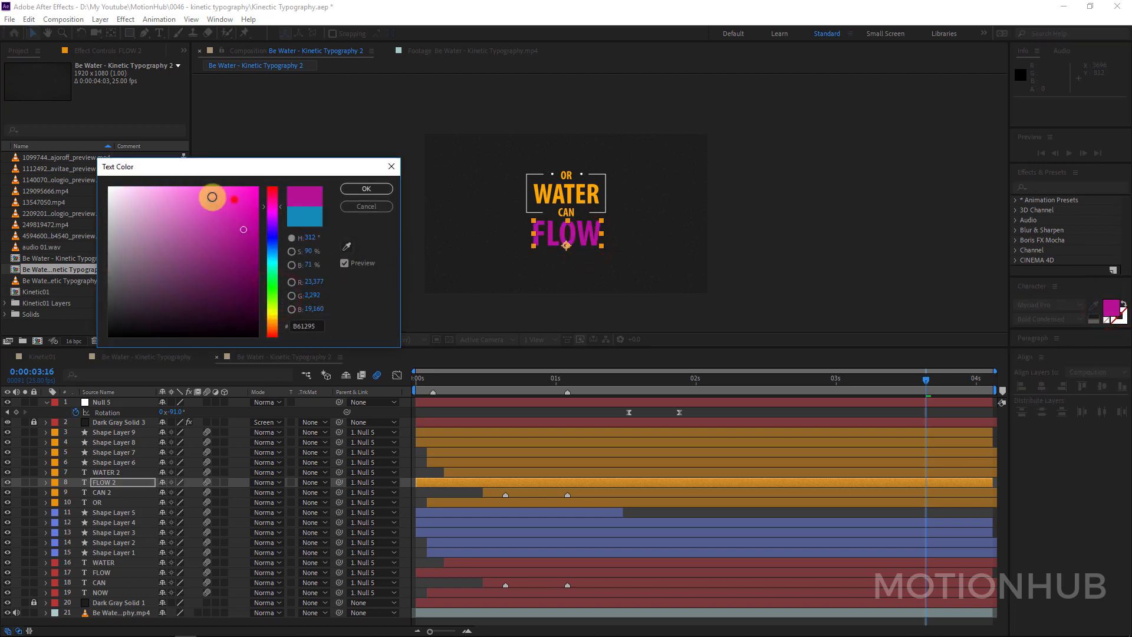
pyautogui.moveTo(210, 195)
pyautogui.mouseDown()
pyautogui.moveTo(157, 184)
pyautogui.moveTo(194, 184)
pyautogui.mouseUp()
pyautogui.click(363, 189)
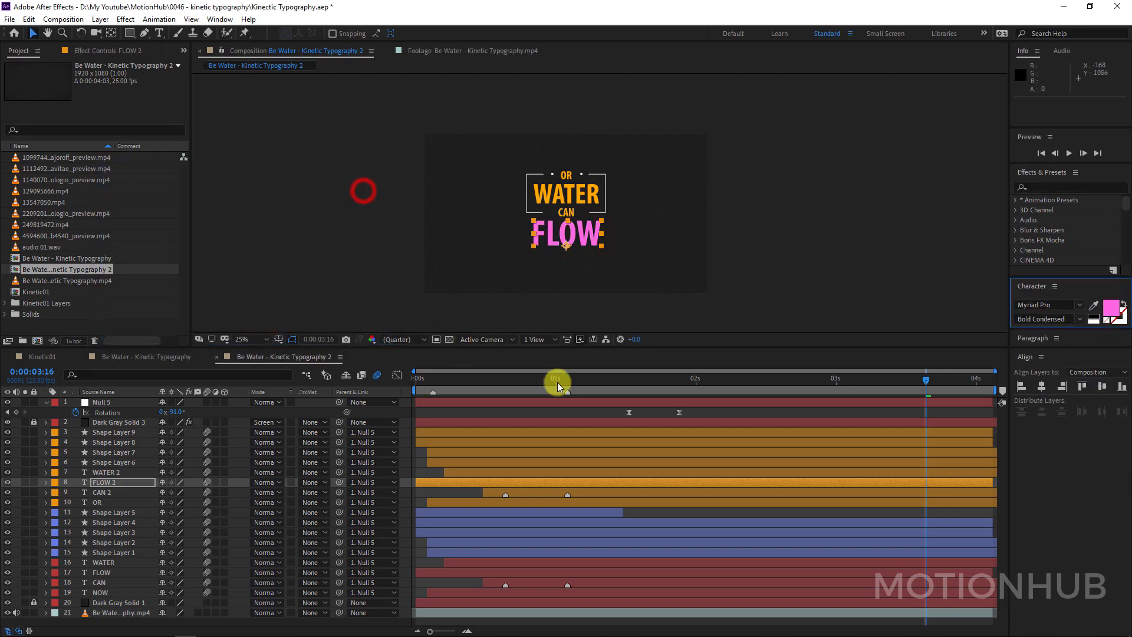
pyautogui.press('space')
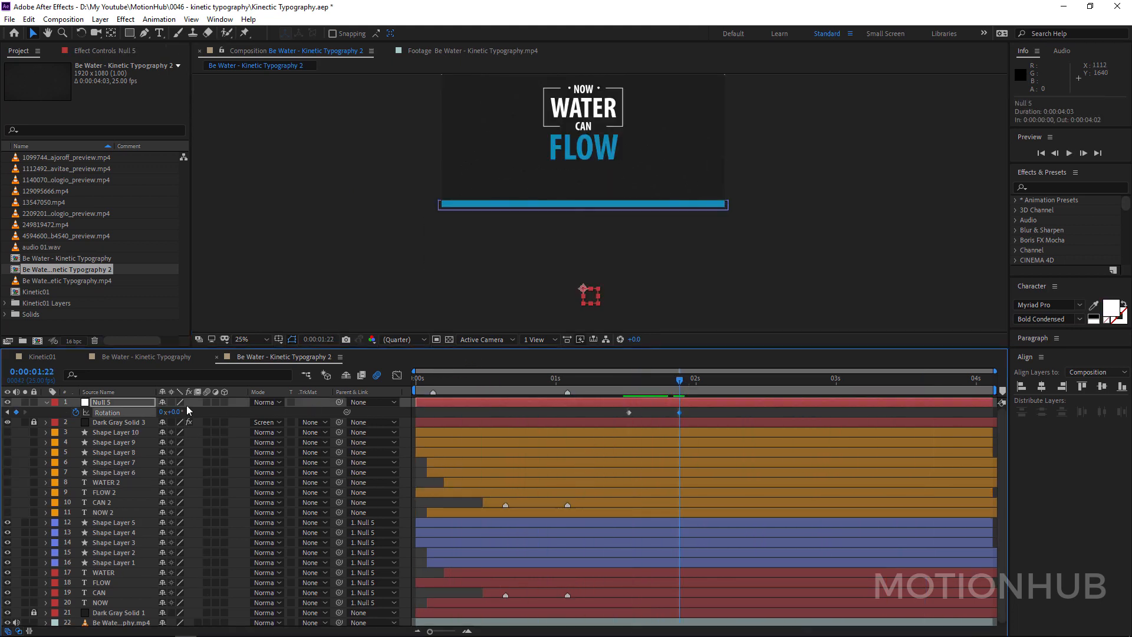
# Set Null 5's Rotation to -91° at 0:00:01:22 and check the start of the swing at 0:00:01:13.
pyautogui.moveTo(177, 412); pyautogui.dragTo(124, 411)
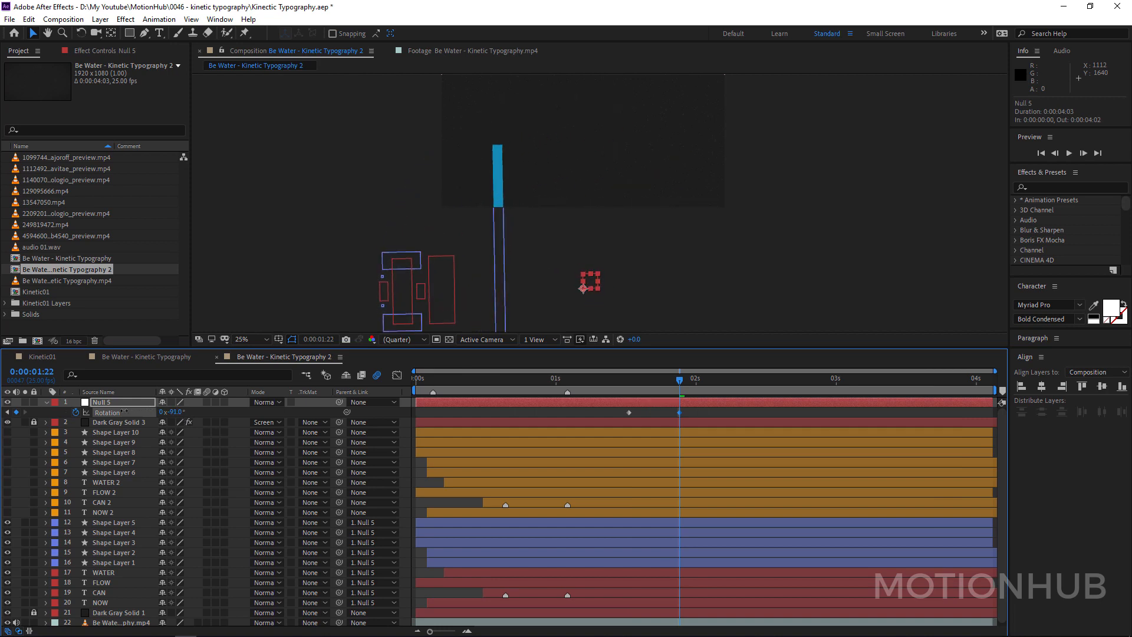
pyautogui.moveTo(653, 382); pyautogui.dragTo(629, 380)
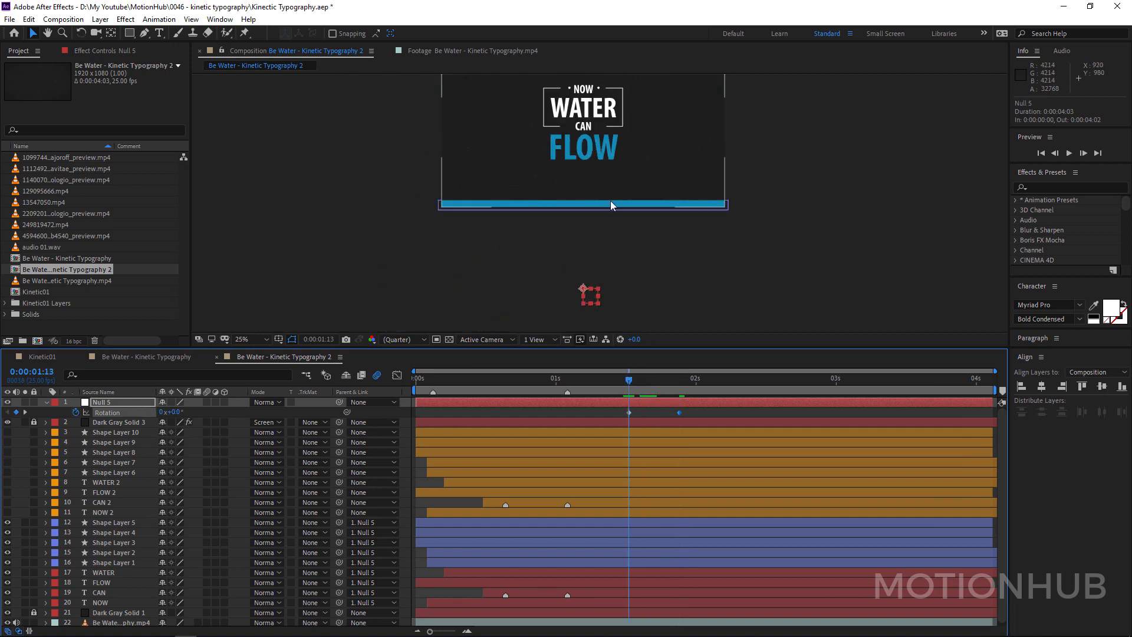
pyautogui.scroll(-1, 175, 613)
pyautogui.click(123, 600)
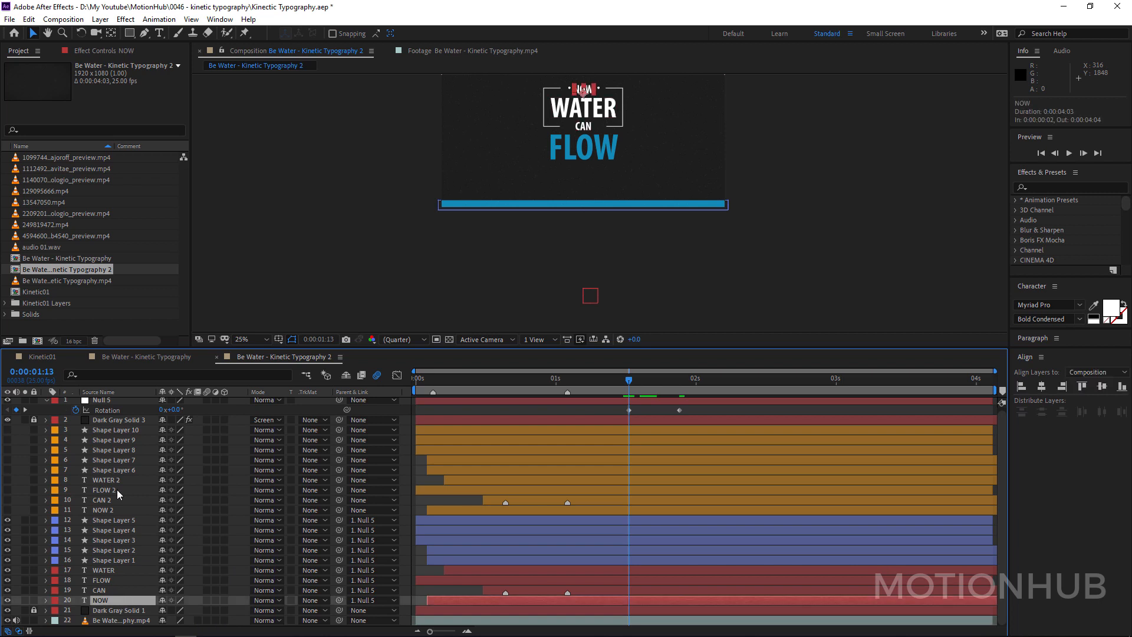
# Trim the end of the blue bar, Shape Layer 5, to 0:00:01:11 and check the rotation up to 0:00:01:22.
pyautogui.click(123, 521)
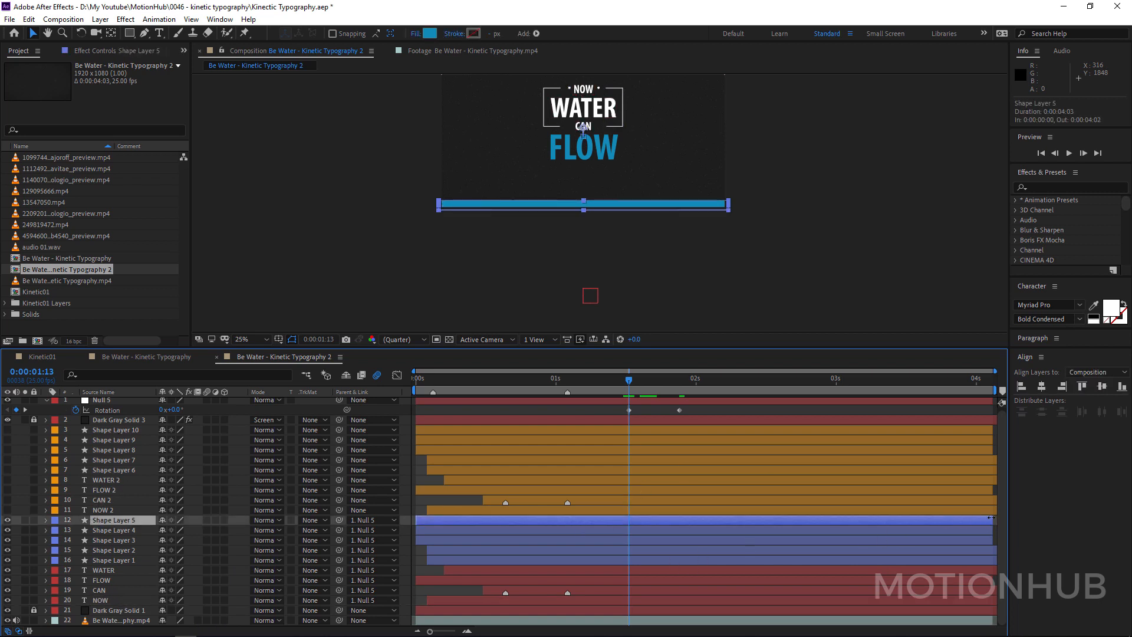
pyautogui.moveTo(992, 522); pyautogui.dragTo(624, 523)
pyautogui.moveTo(619, 382); pyautogui.dragTo(679, 401)
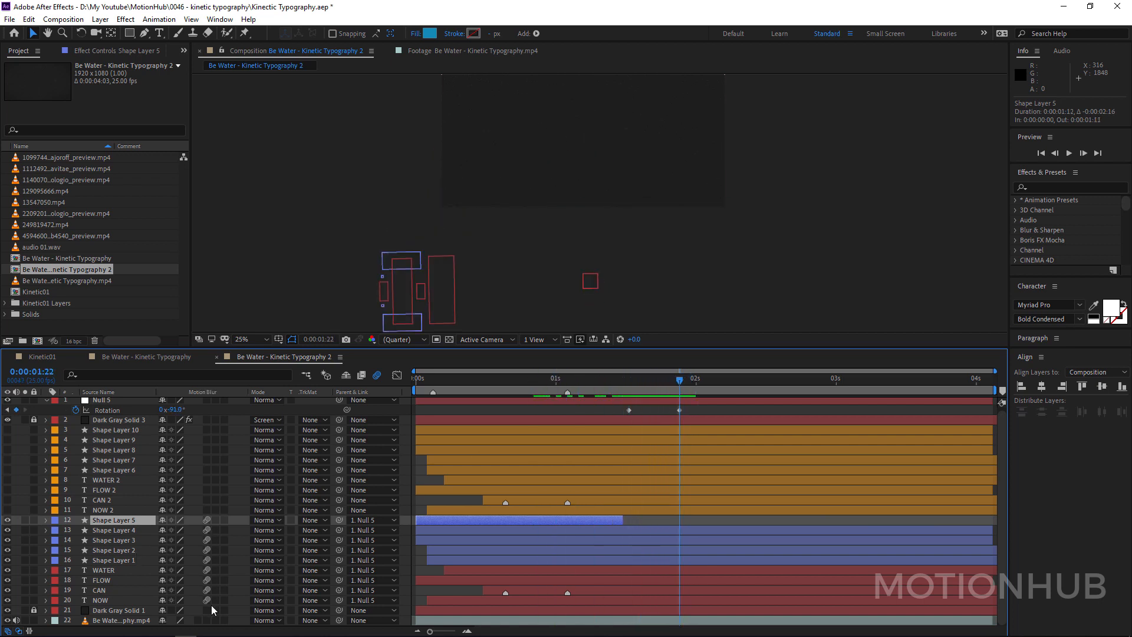
# Enable motion blur for Shape Layer 5 through NOW, Easy Ease both Null 5 Rotation keyframes, and preview the swing up to 0:00:01:22.
pyautogui.moveTo(207, 520); pyautogui.dragTo(207, 590)
pyautogui.moveTo(704, 406); pyautogui.dragTo(609, 420)
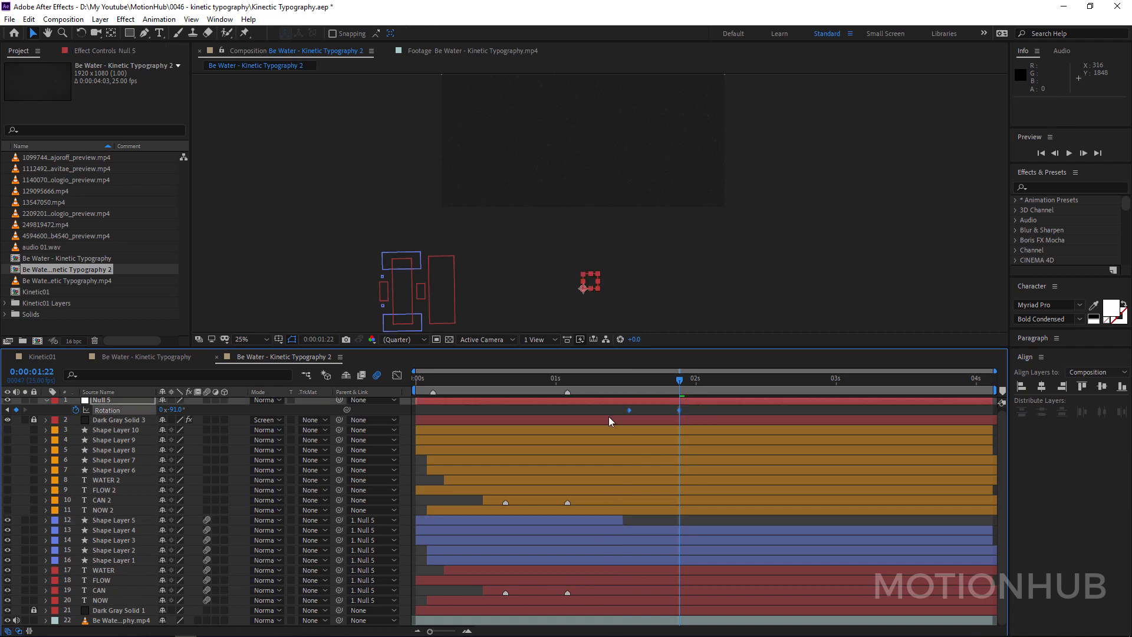
pyautogui.press('space')
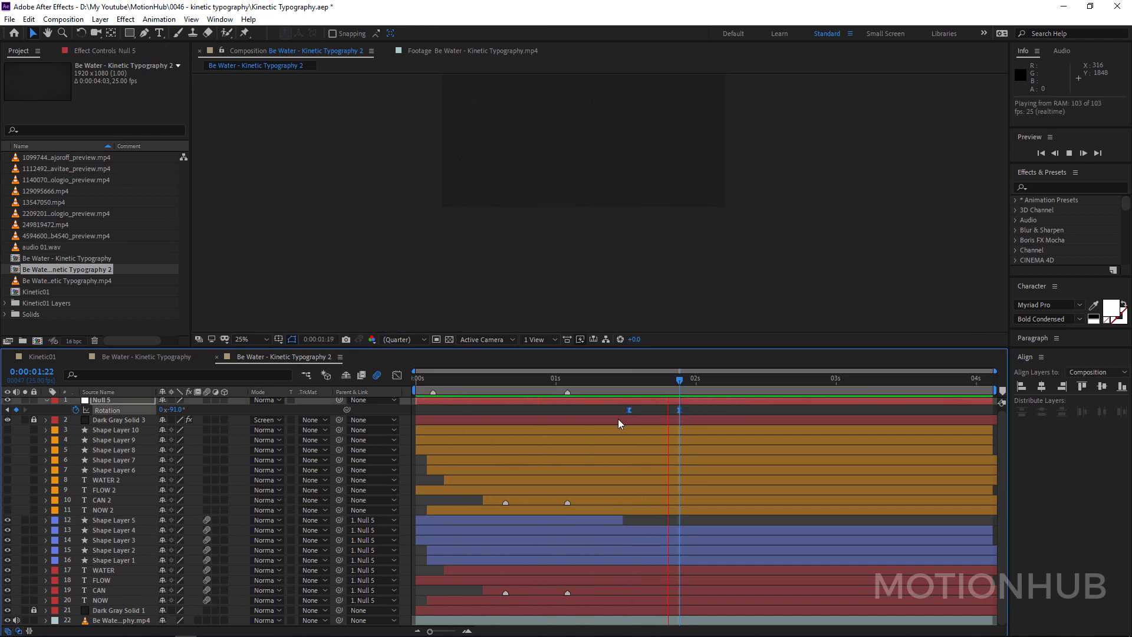
pyautogui.press('space')
pyautogui.press('space')
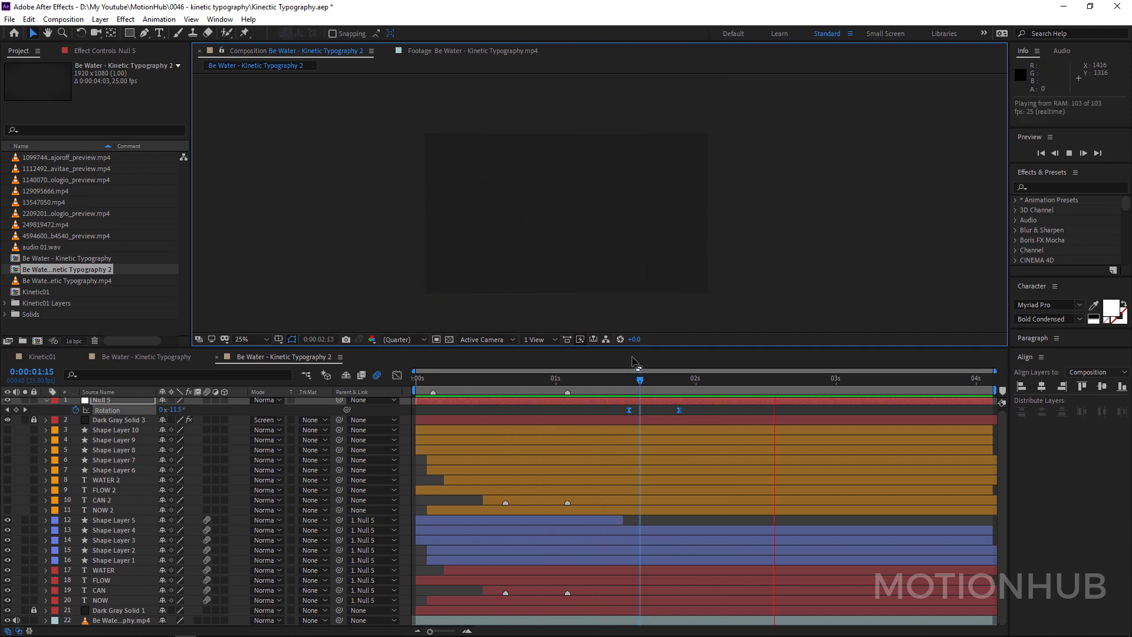
pyautogui.press('space')
pyautogui.moveTo(651, 379); pyautogui.dragTo(680, 379)
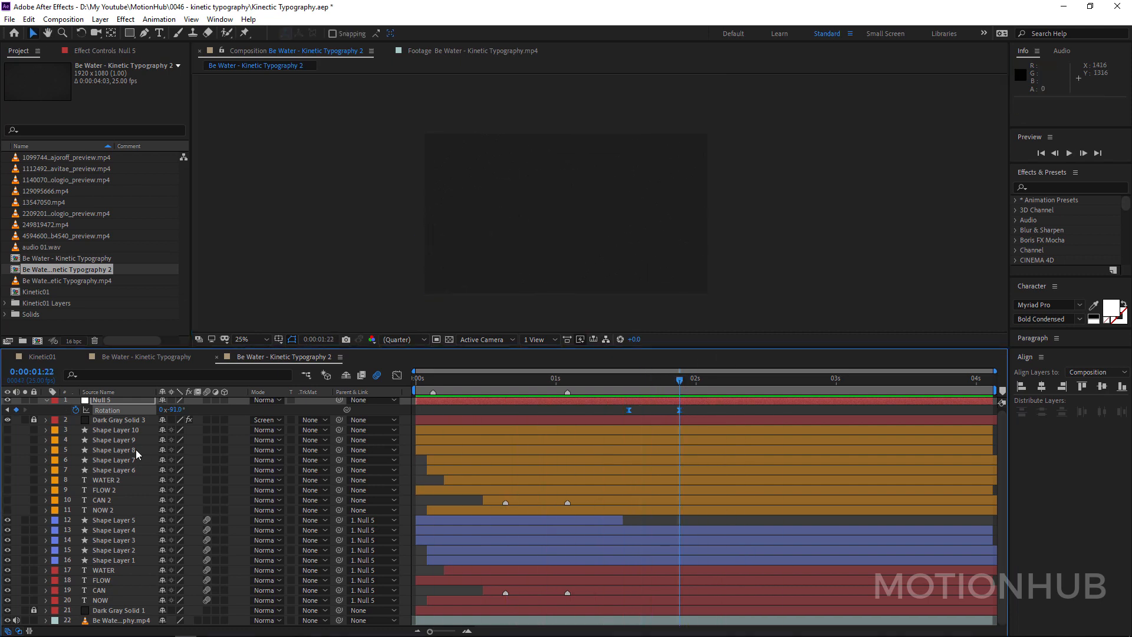